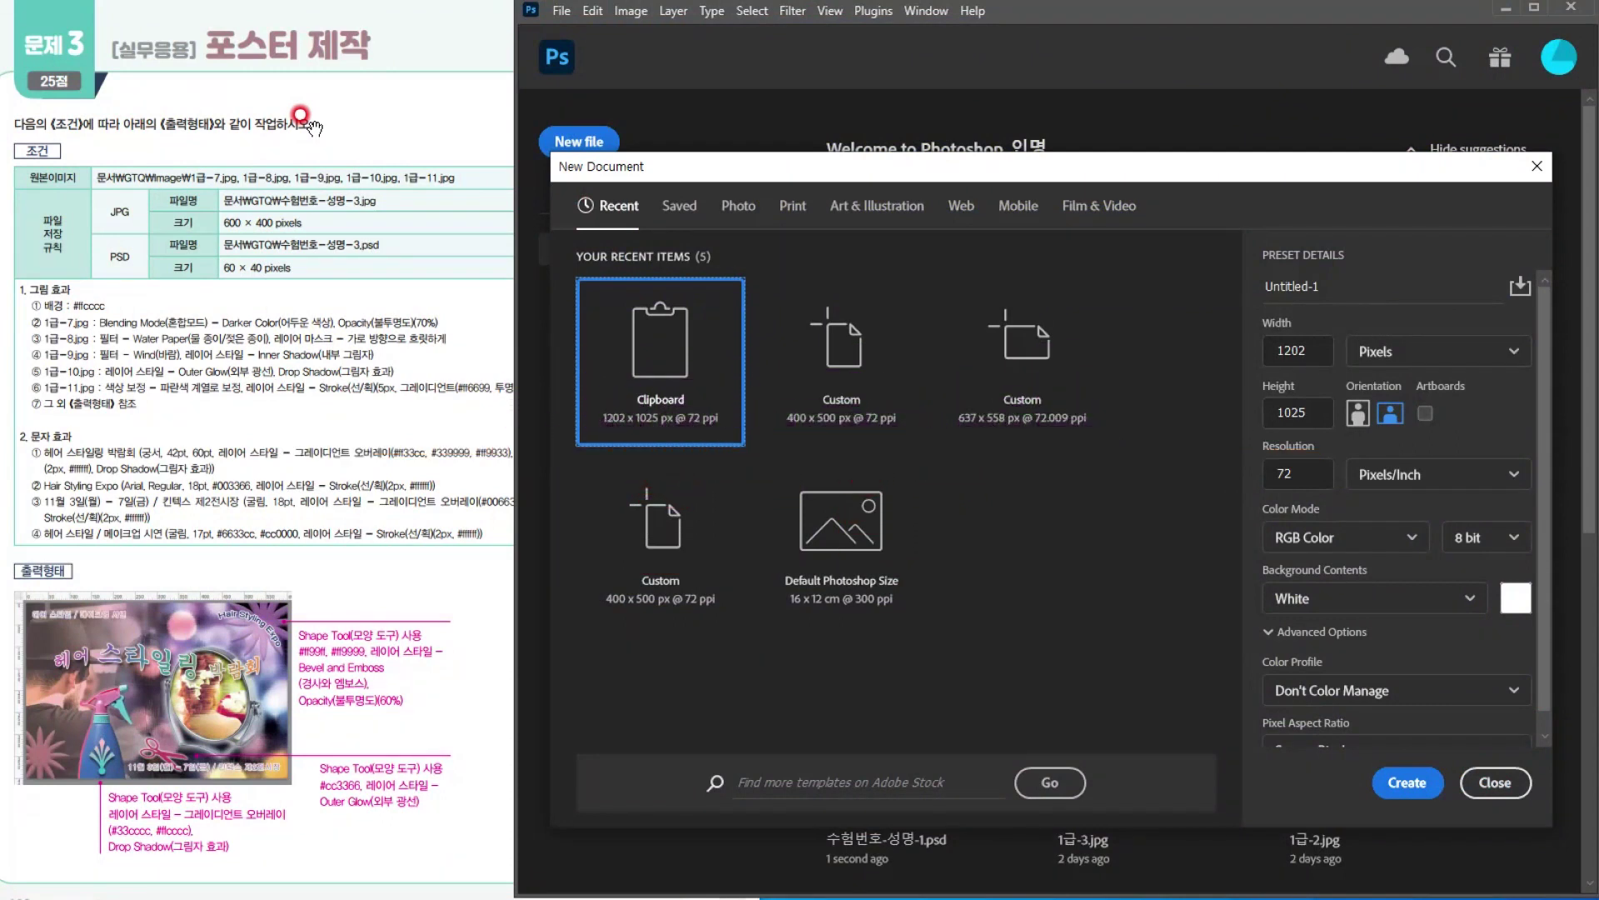
Create a new white RGB document of 600 × 400 pixels at 72 pixels/inch
{"action": "left_click", "coordinate": [302, 117]}
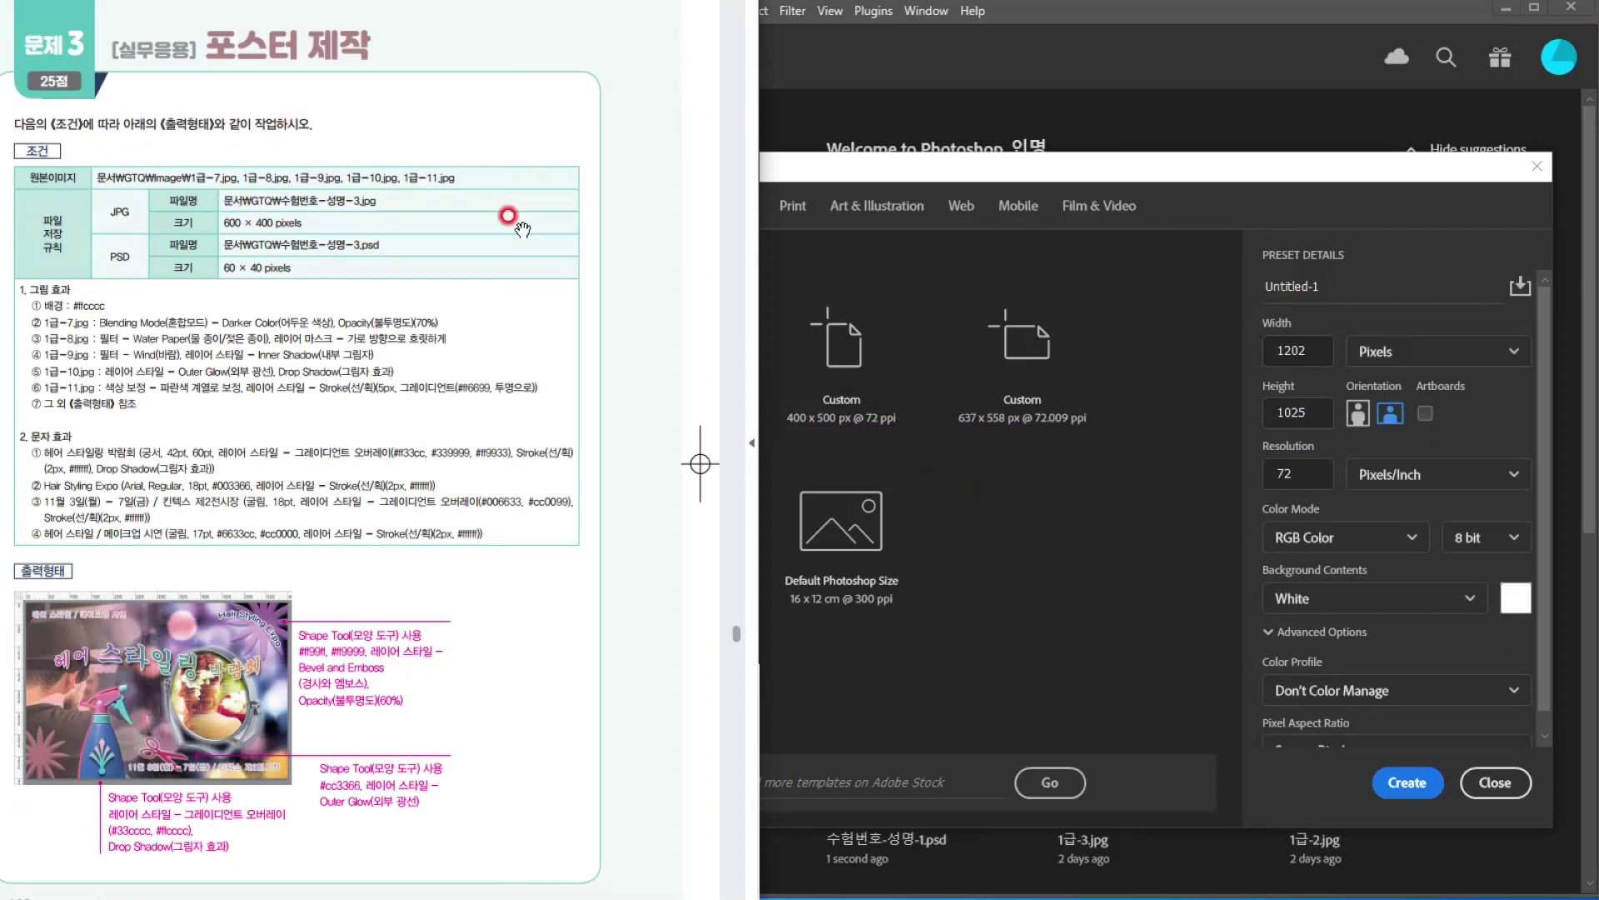
{"action": "left_click", "coordinate": [903, 171]}
{"action": "left_click_drag", "start_coordinate": [891, 171], "coordinate": [885, 170]}
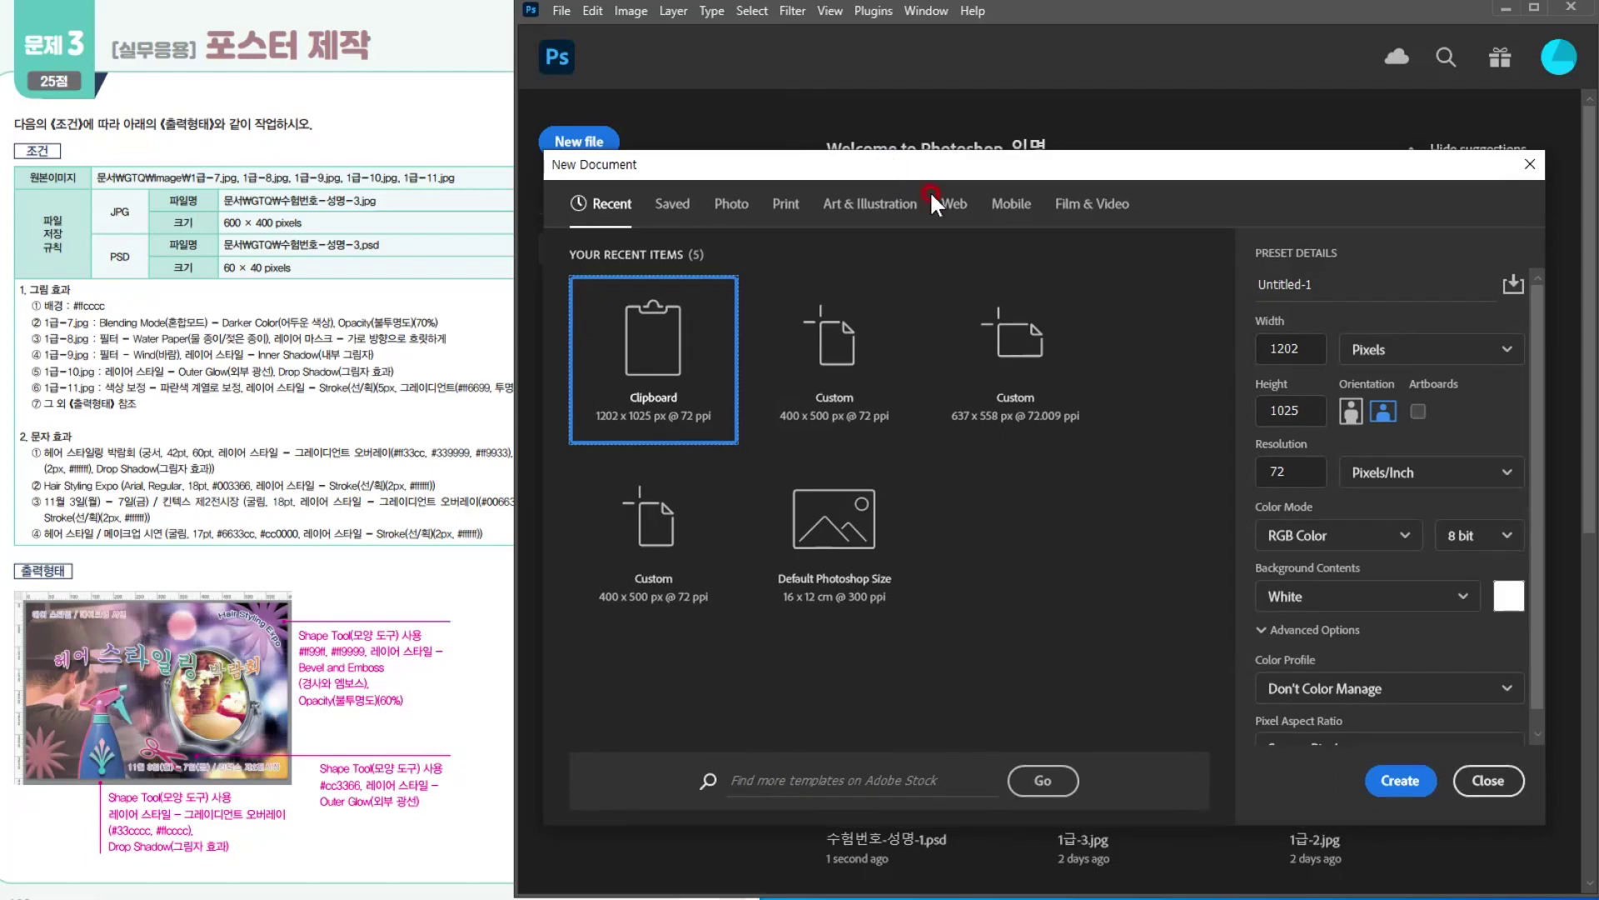
{"action": "double_click", "coordinate": [1316, 350]}
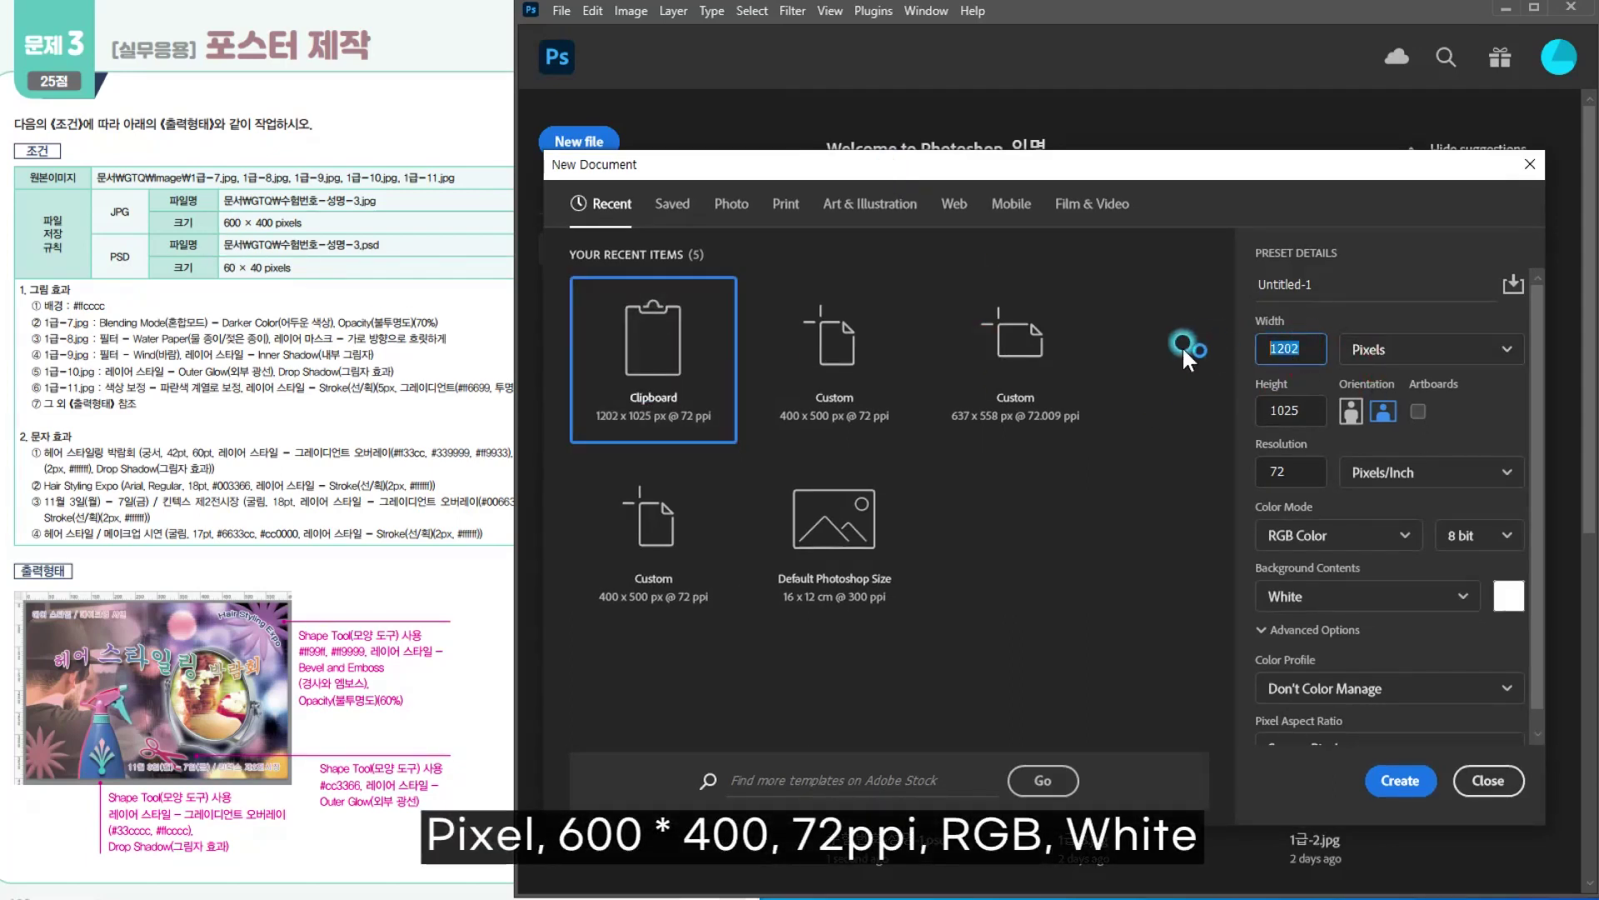
{"action": "type", "text": "600"}
{"action": "key", "text": "Tab"}
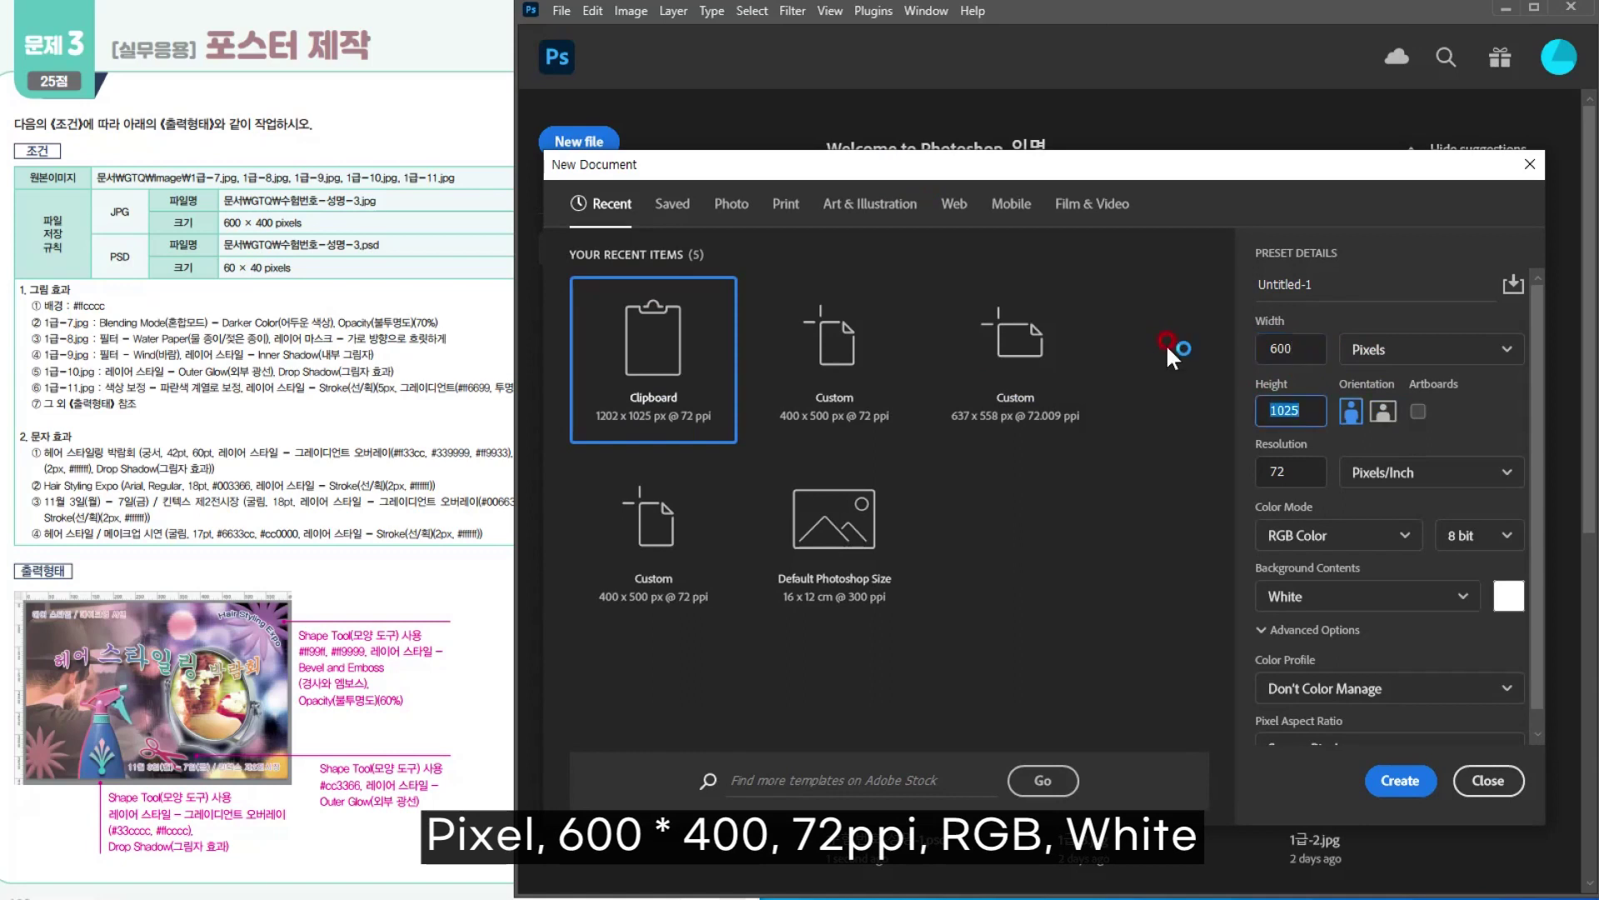
{"action": "type", "text": "400"}
{"action": "left_click", "coordinate": [1277, 467]}
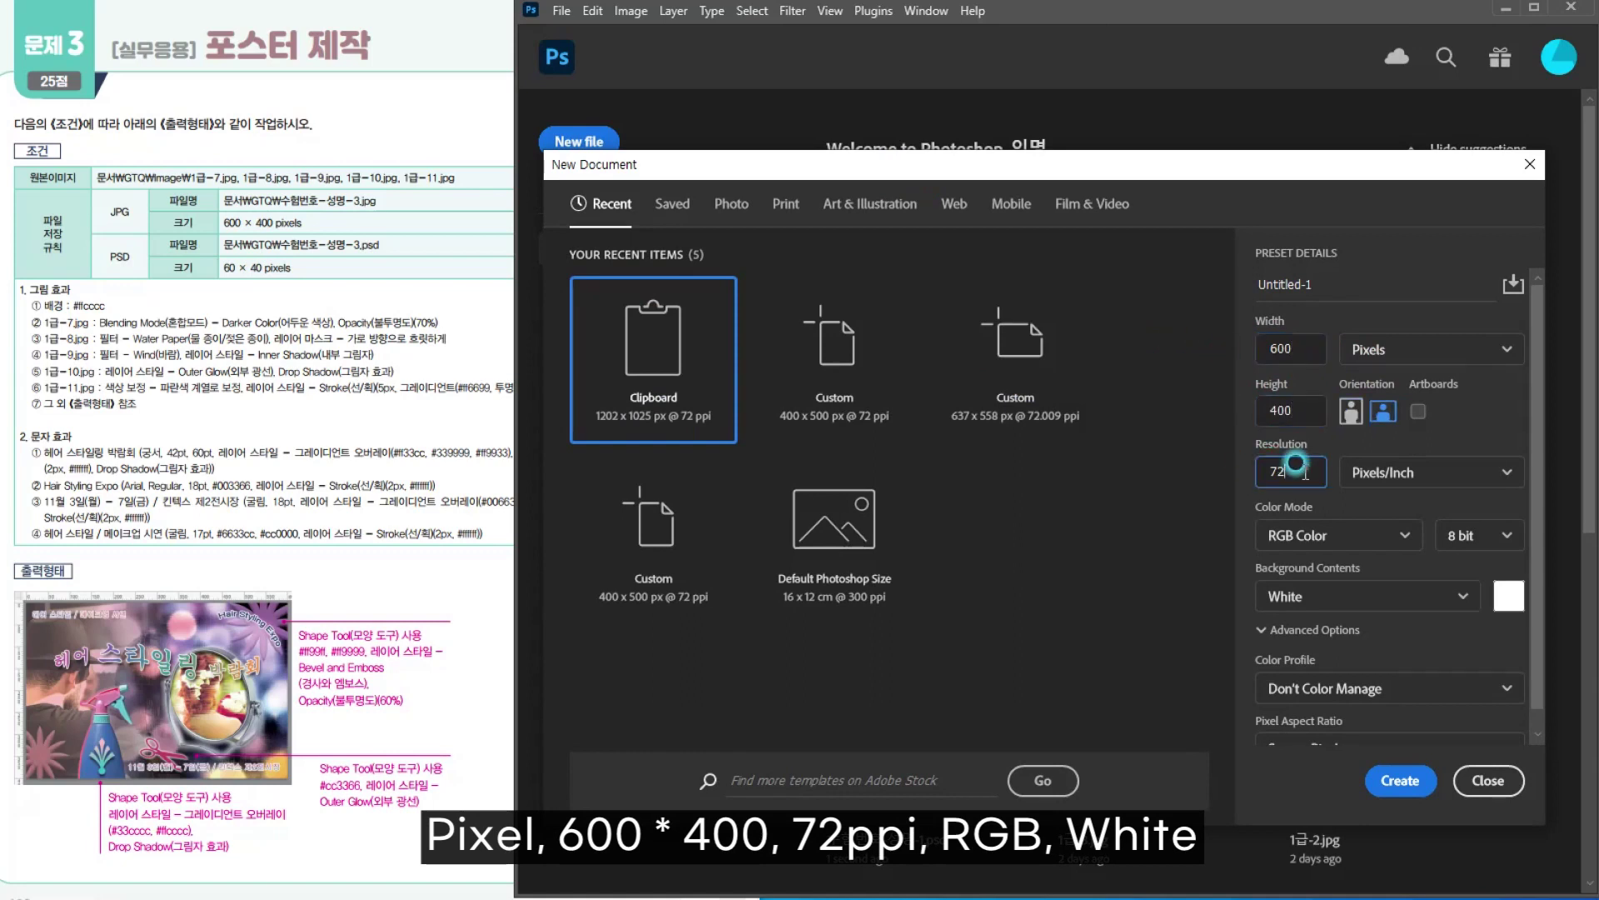
{"action": "left_click", "coordinate": [1400, 780]}
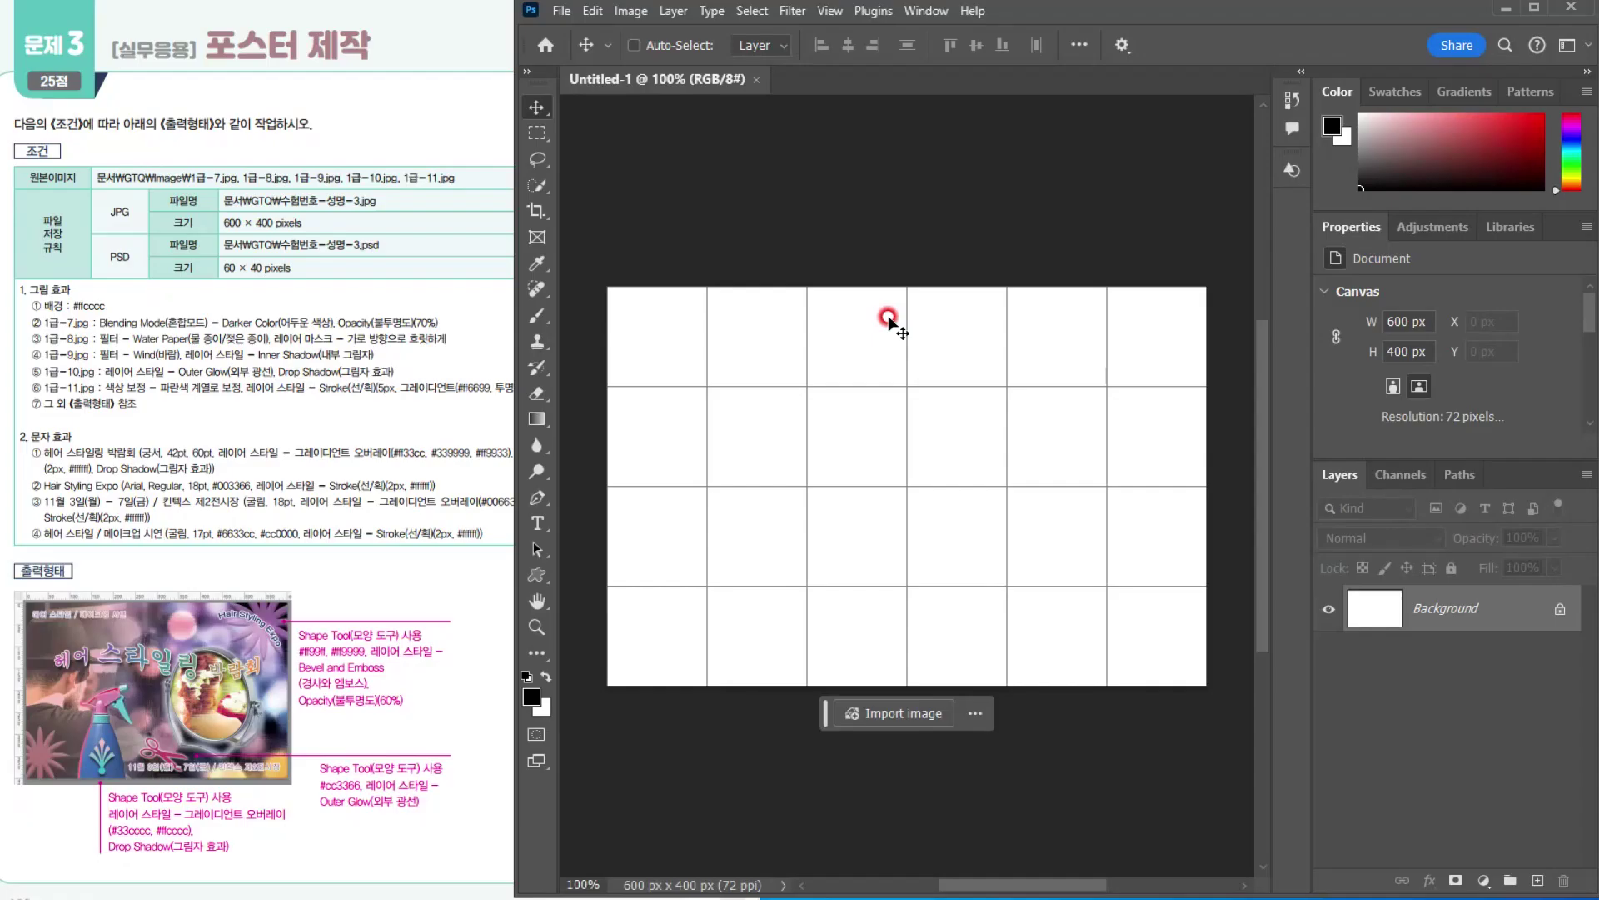
Show the rulers and configure the grid with a line every 100 pixels and 1 subdivision
{"action": "key", "text": "ctrl+r"}
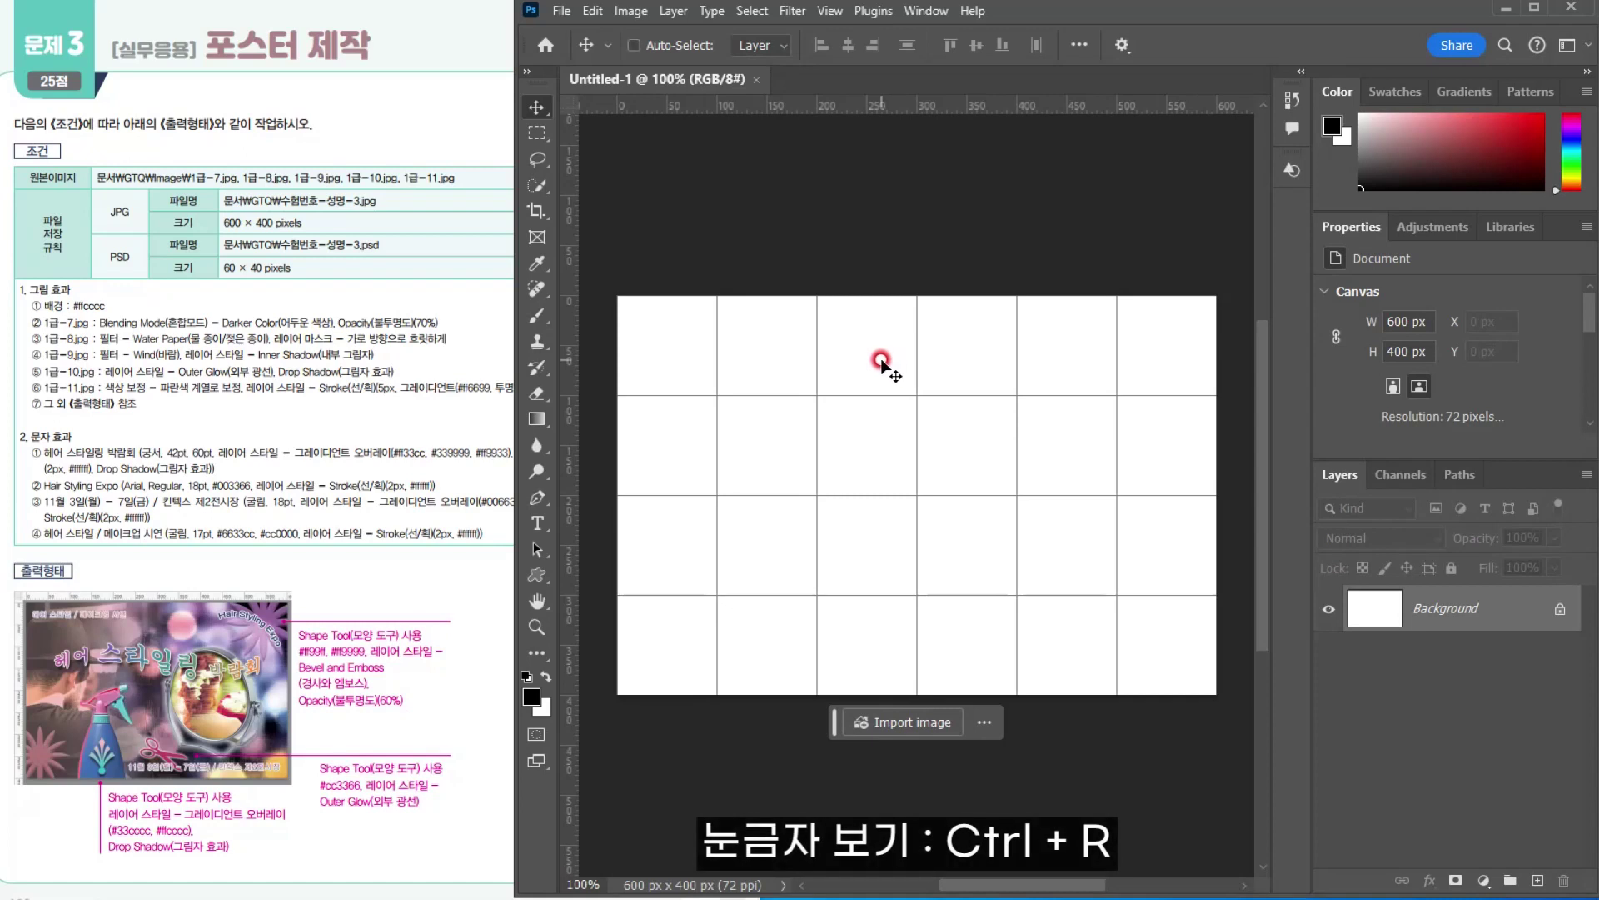
{"action": "key", "text": "ctrl+k"}
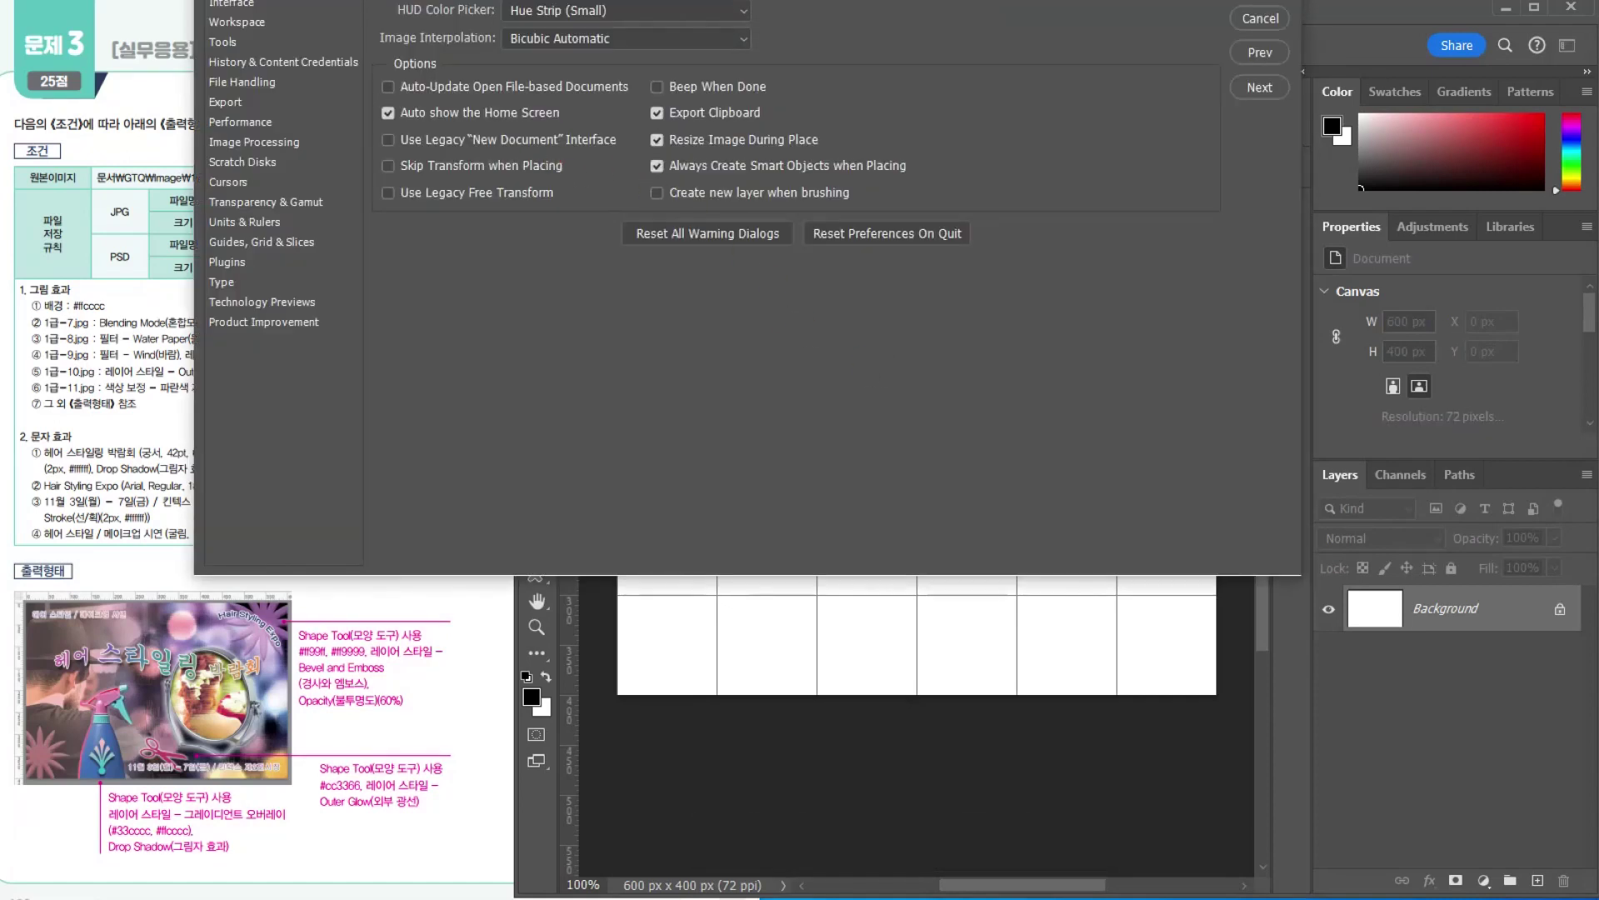
{"action": "left_click_drag", "start_coordinate": [225, 0], "coordinate": [425, 172]}
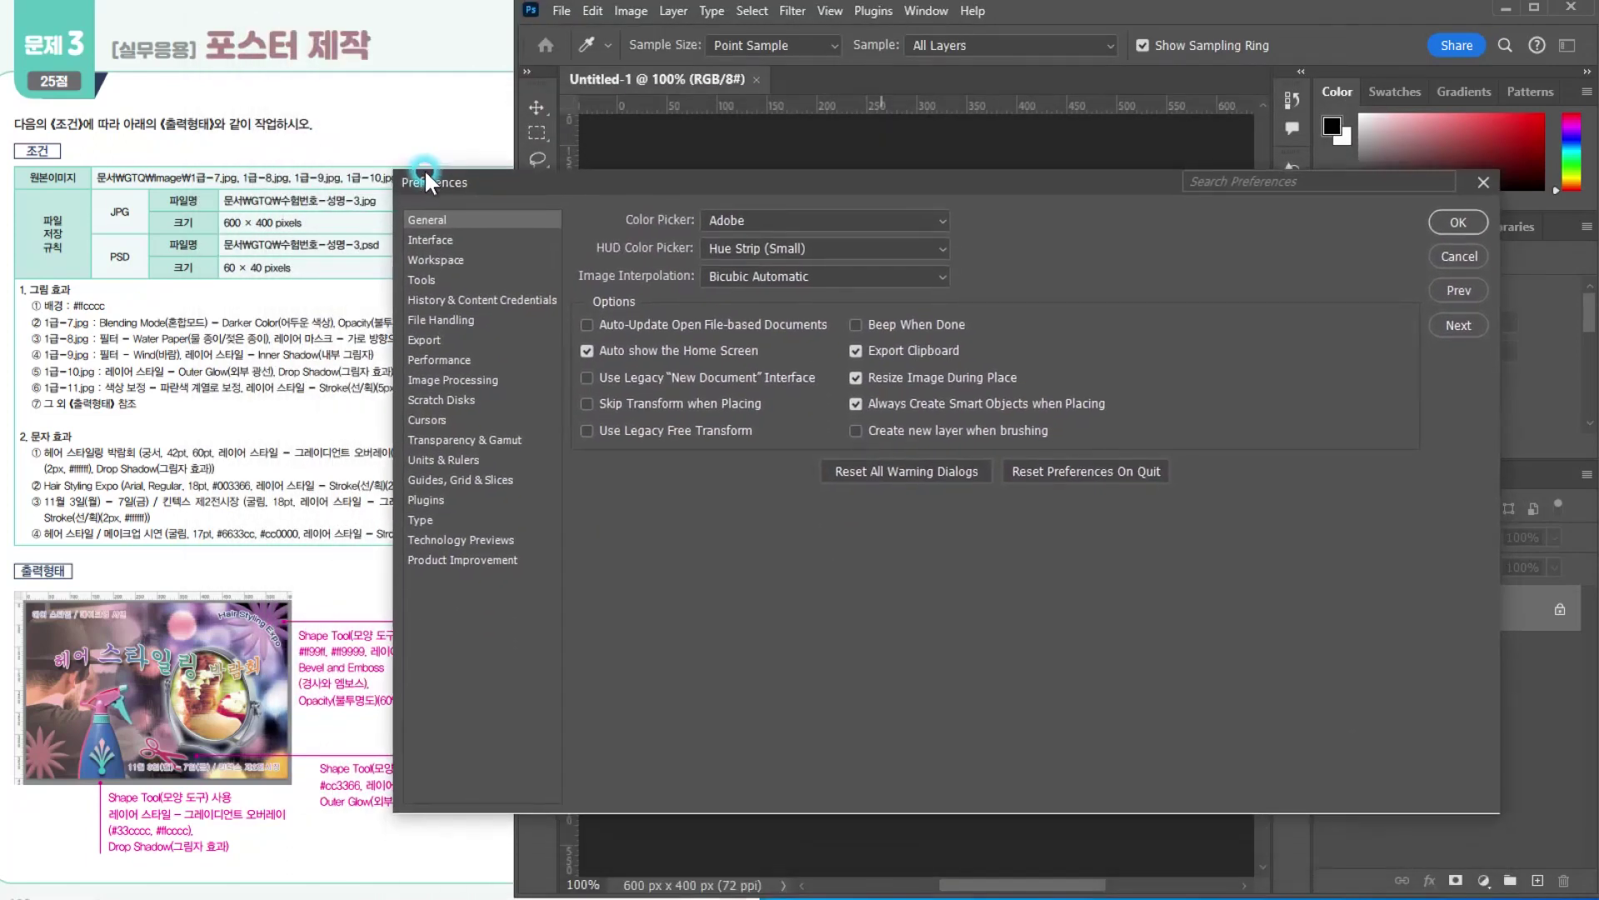
{"action": "left_click", "coordinate": [453, 480]}
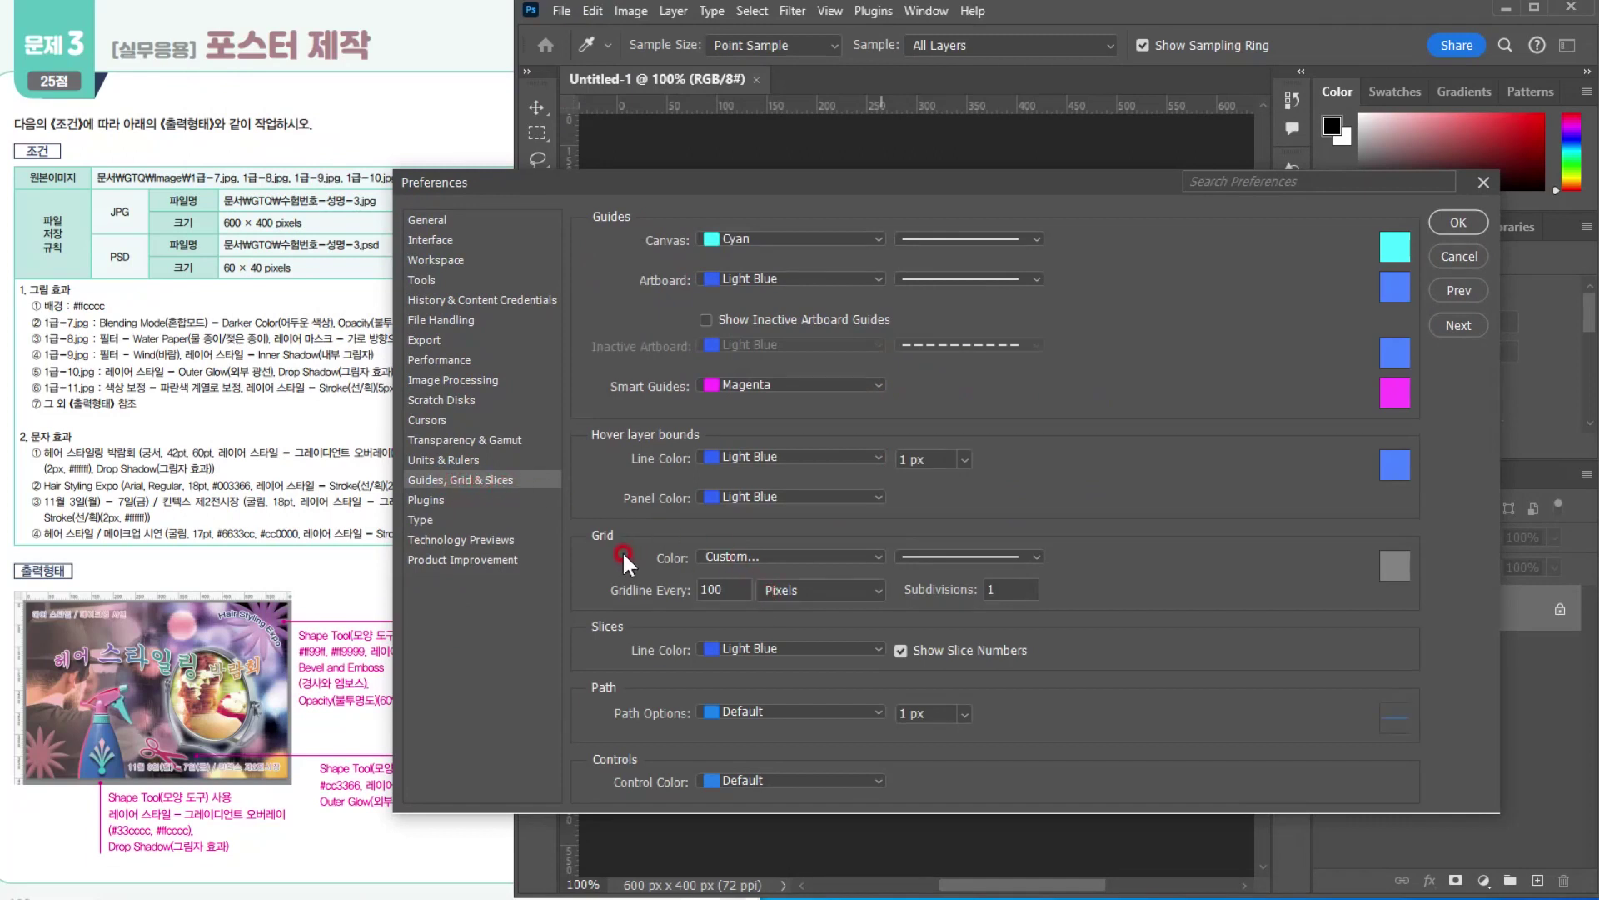
{"action": "left_click", "coordinate": [791, 592]}
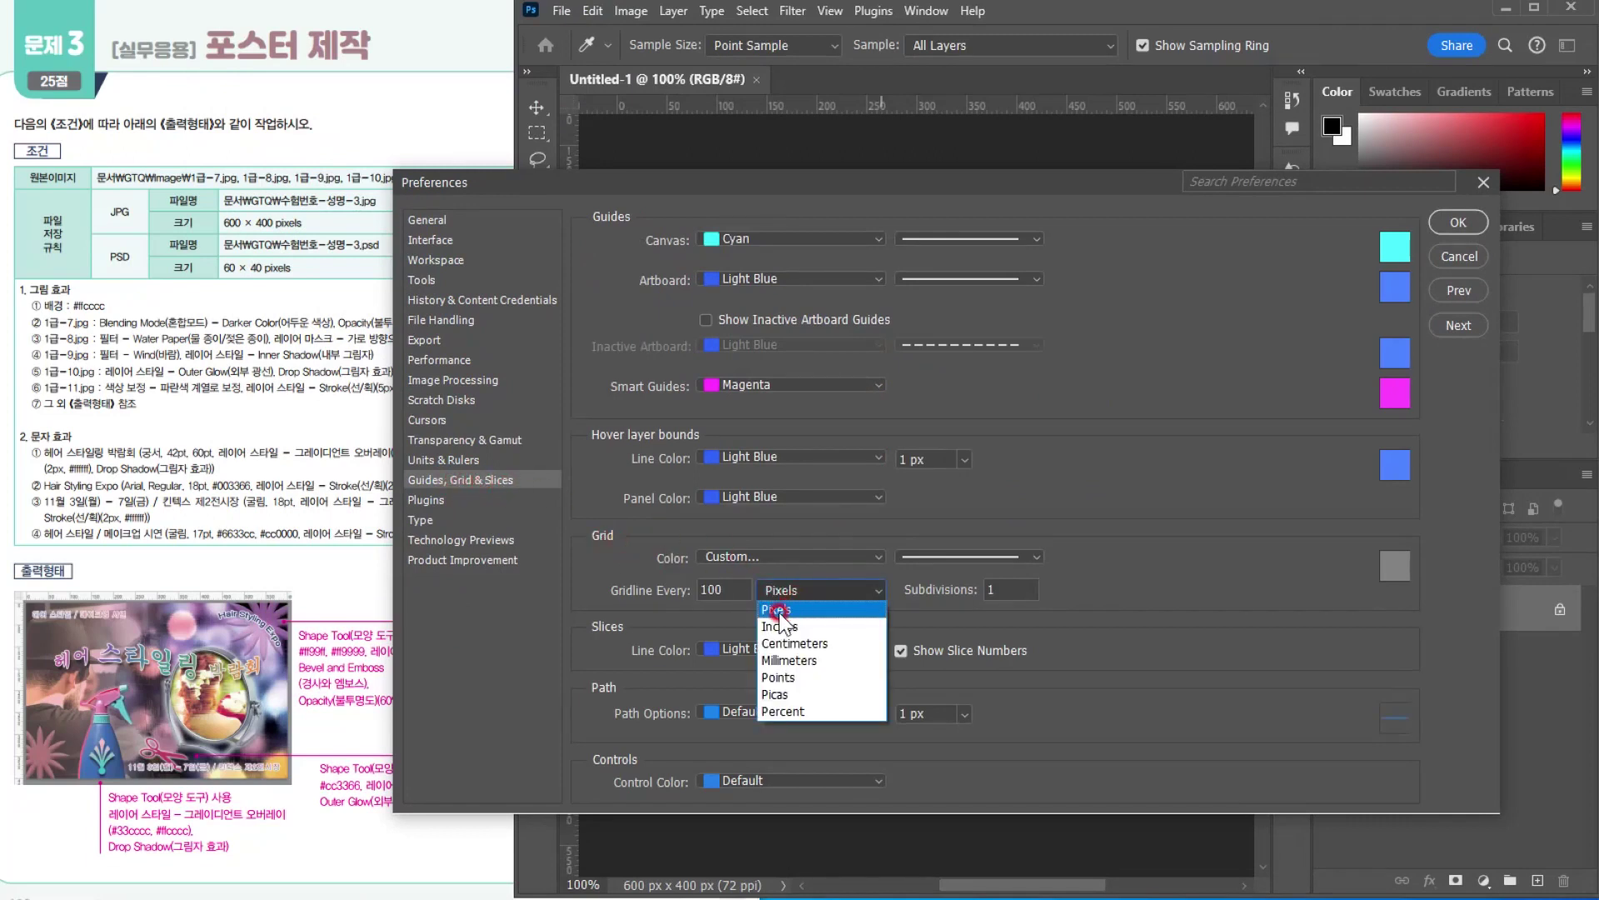
{"action": "left_click", "coordinate": [782, 593]}
{"action": "left_click", "coordinate": [708, 577]}
{"action": "left_click", "coordinate": [679, 587]}
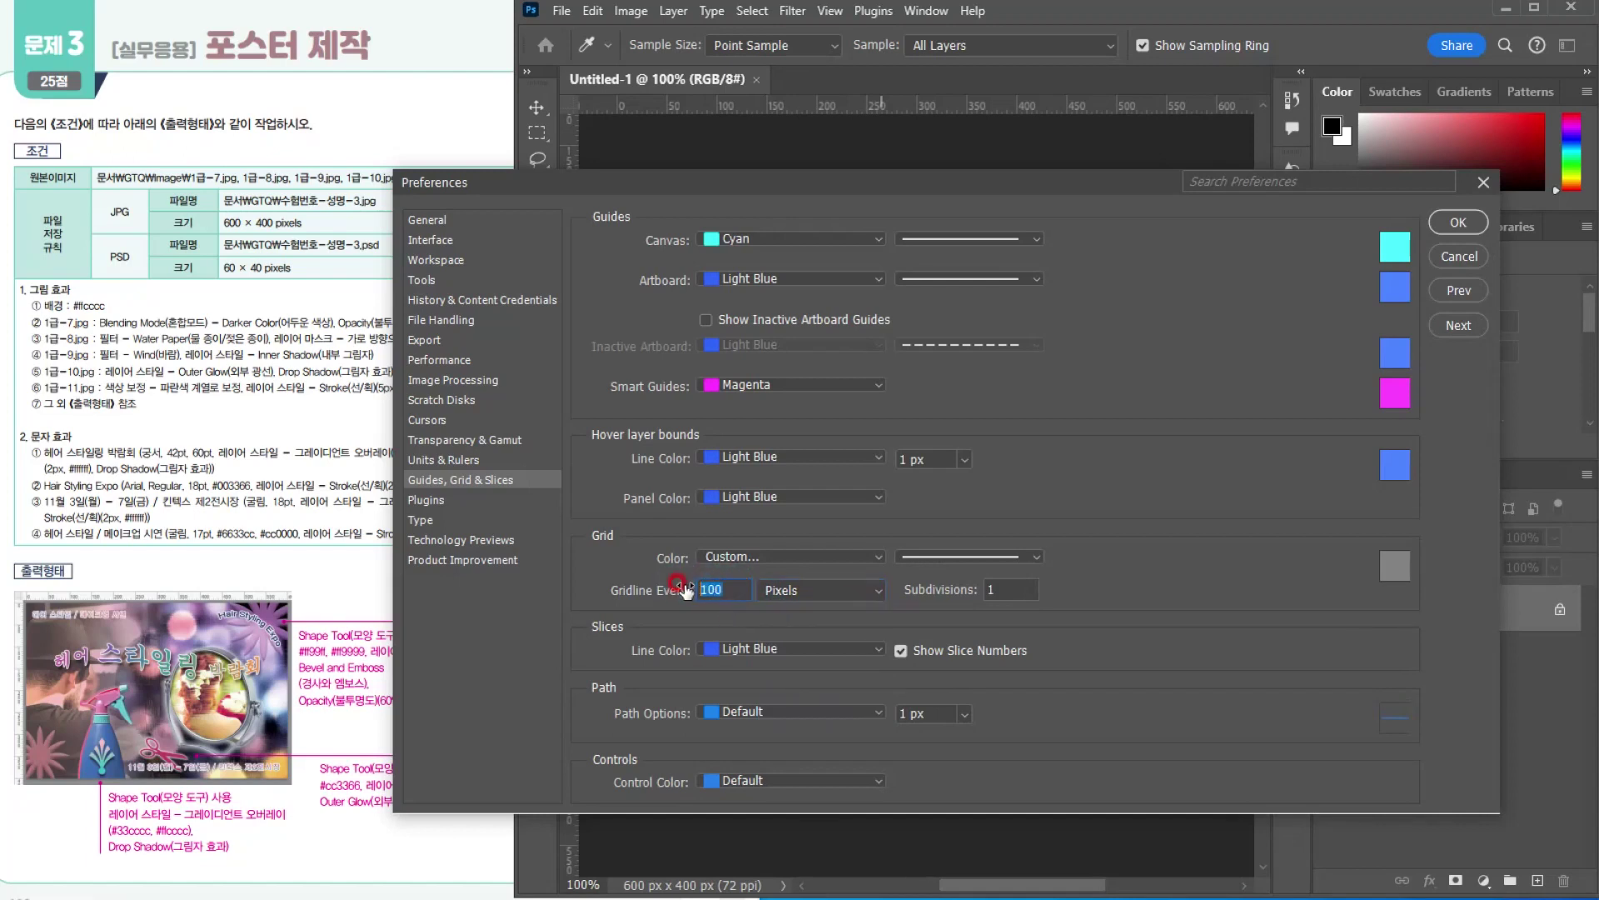
{"action": "left_click", "coordinate": [988, 581]}
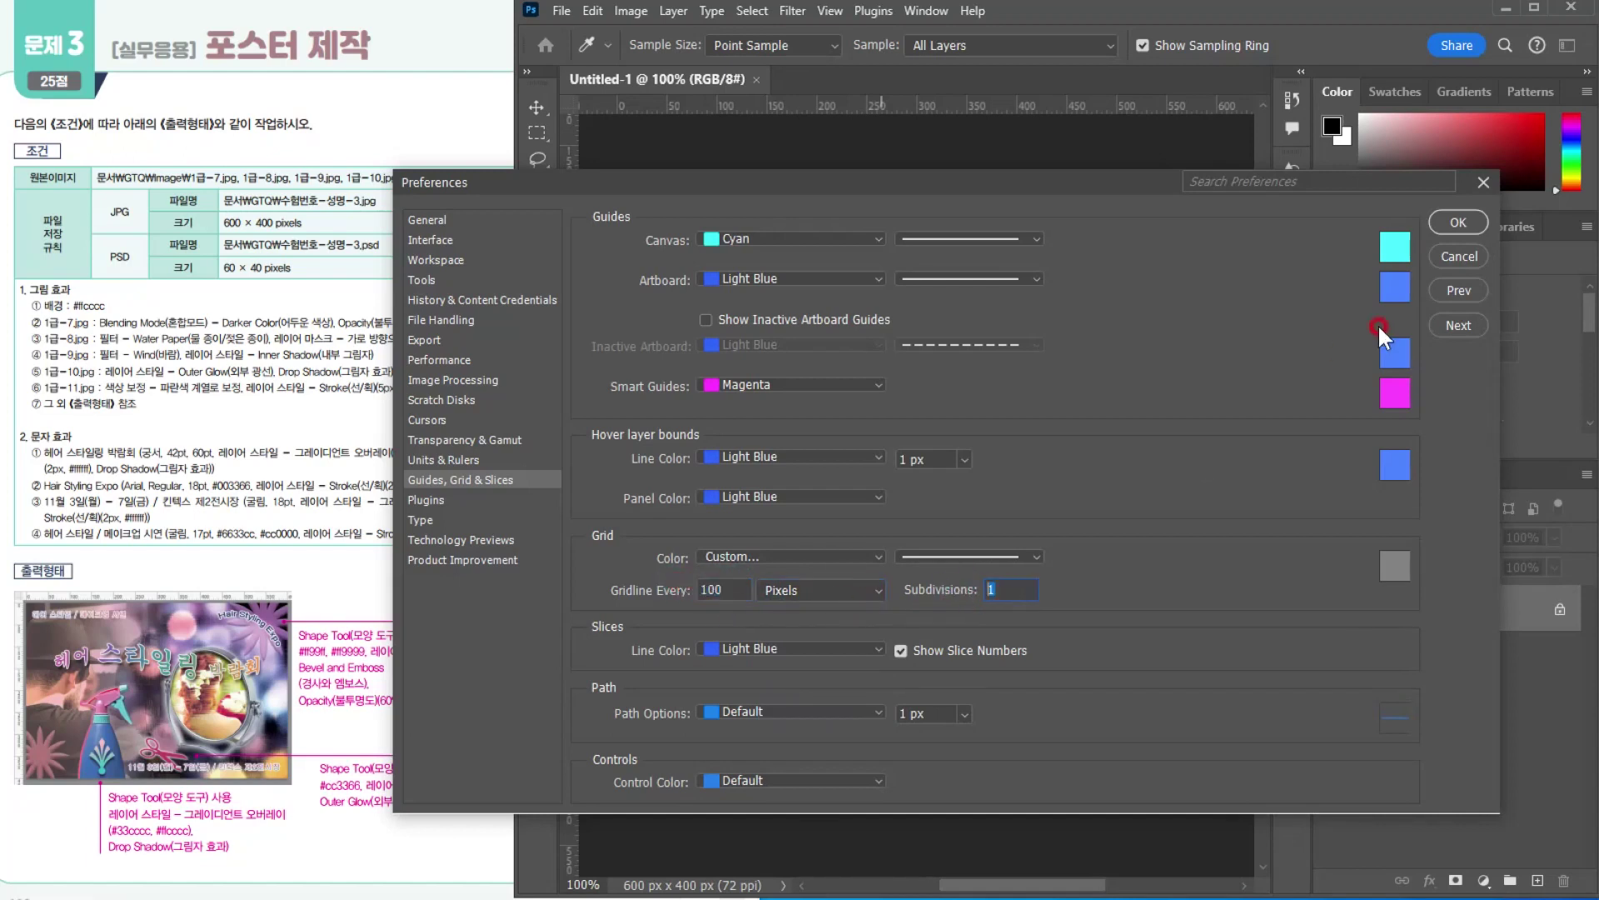
{"action": "left_click", "coordinate": [1456, 220]}
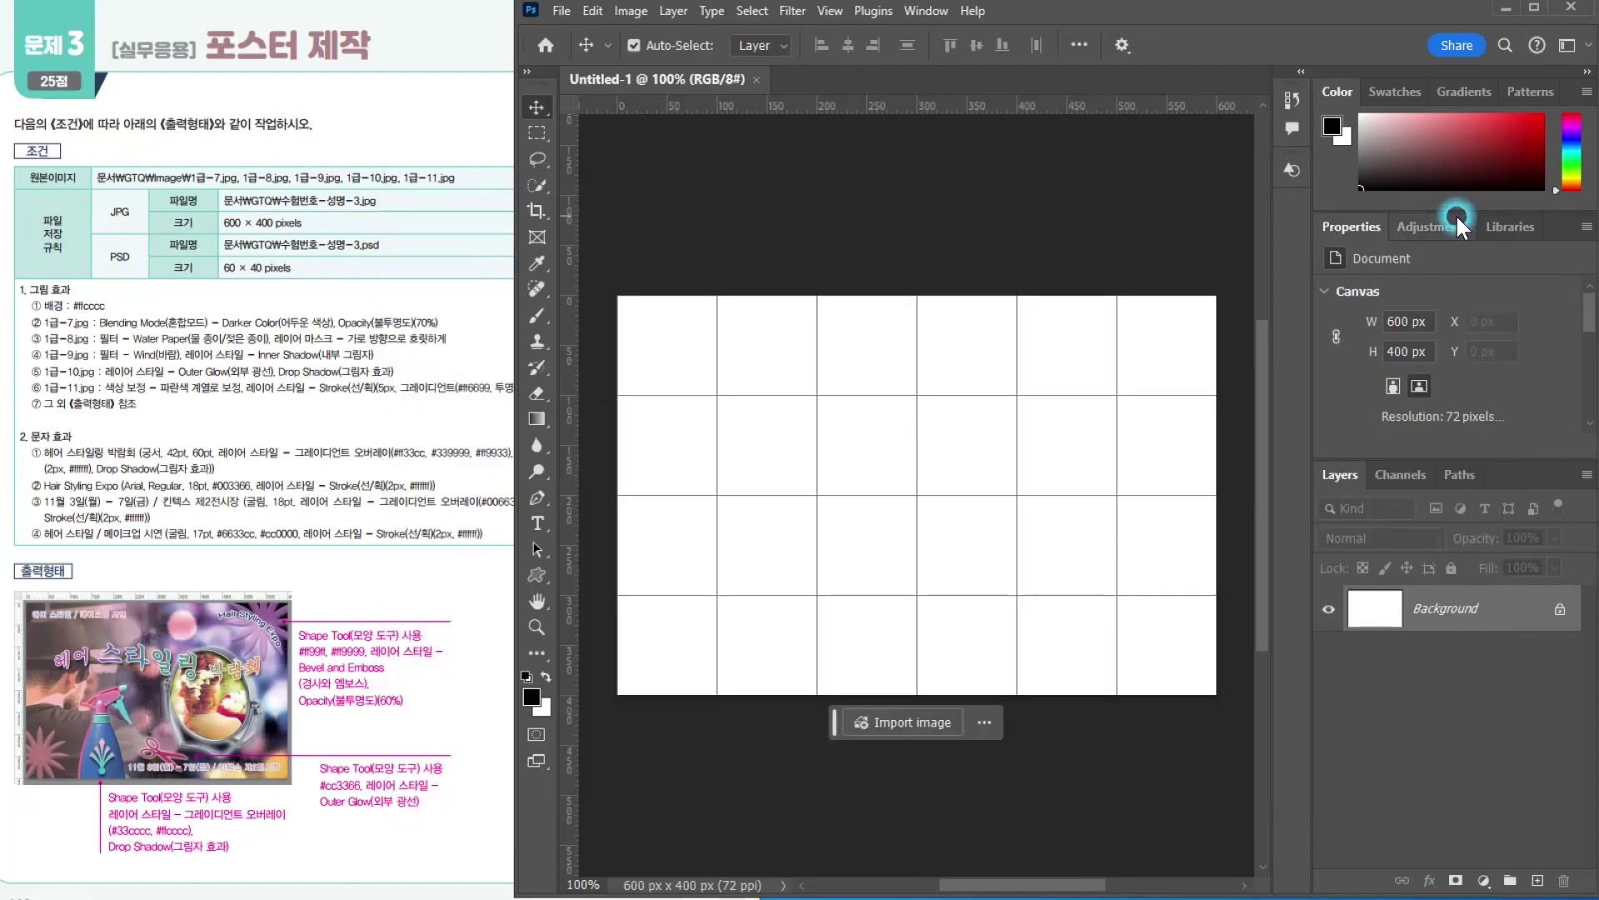
Toggle the canvas grid off and back on
{"action": "key", "text": "ctrl"}
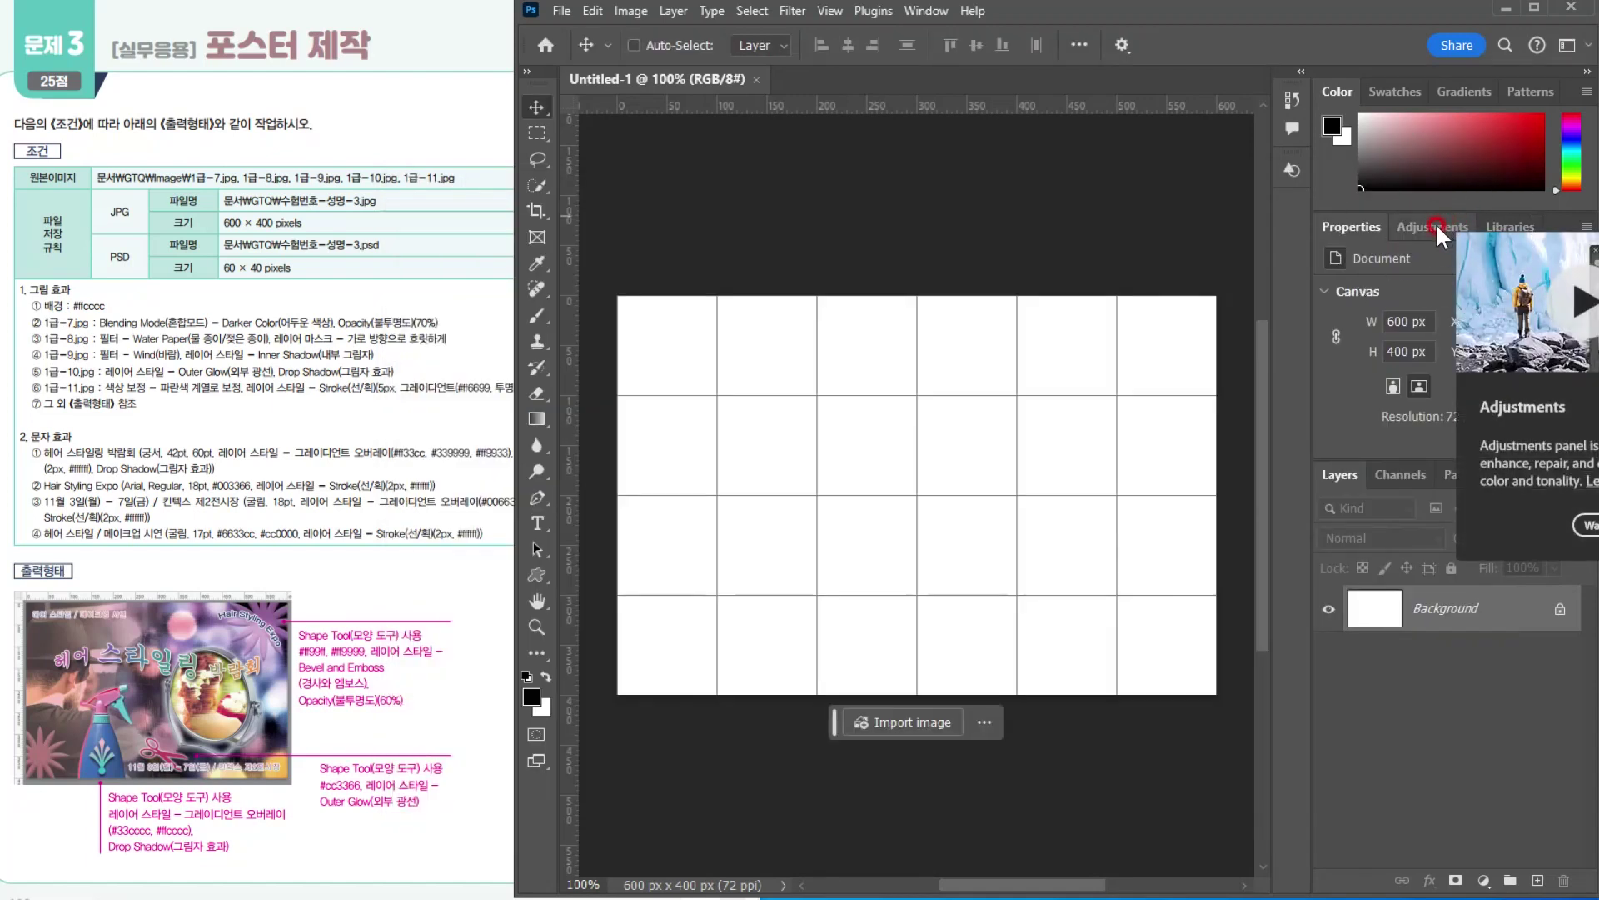
{"action": "key", "text": "ctrl+apostrophe"}
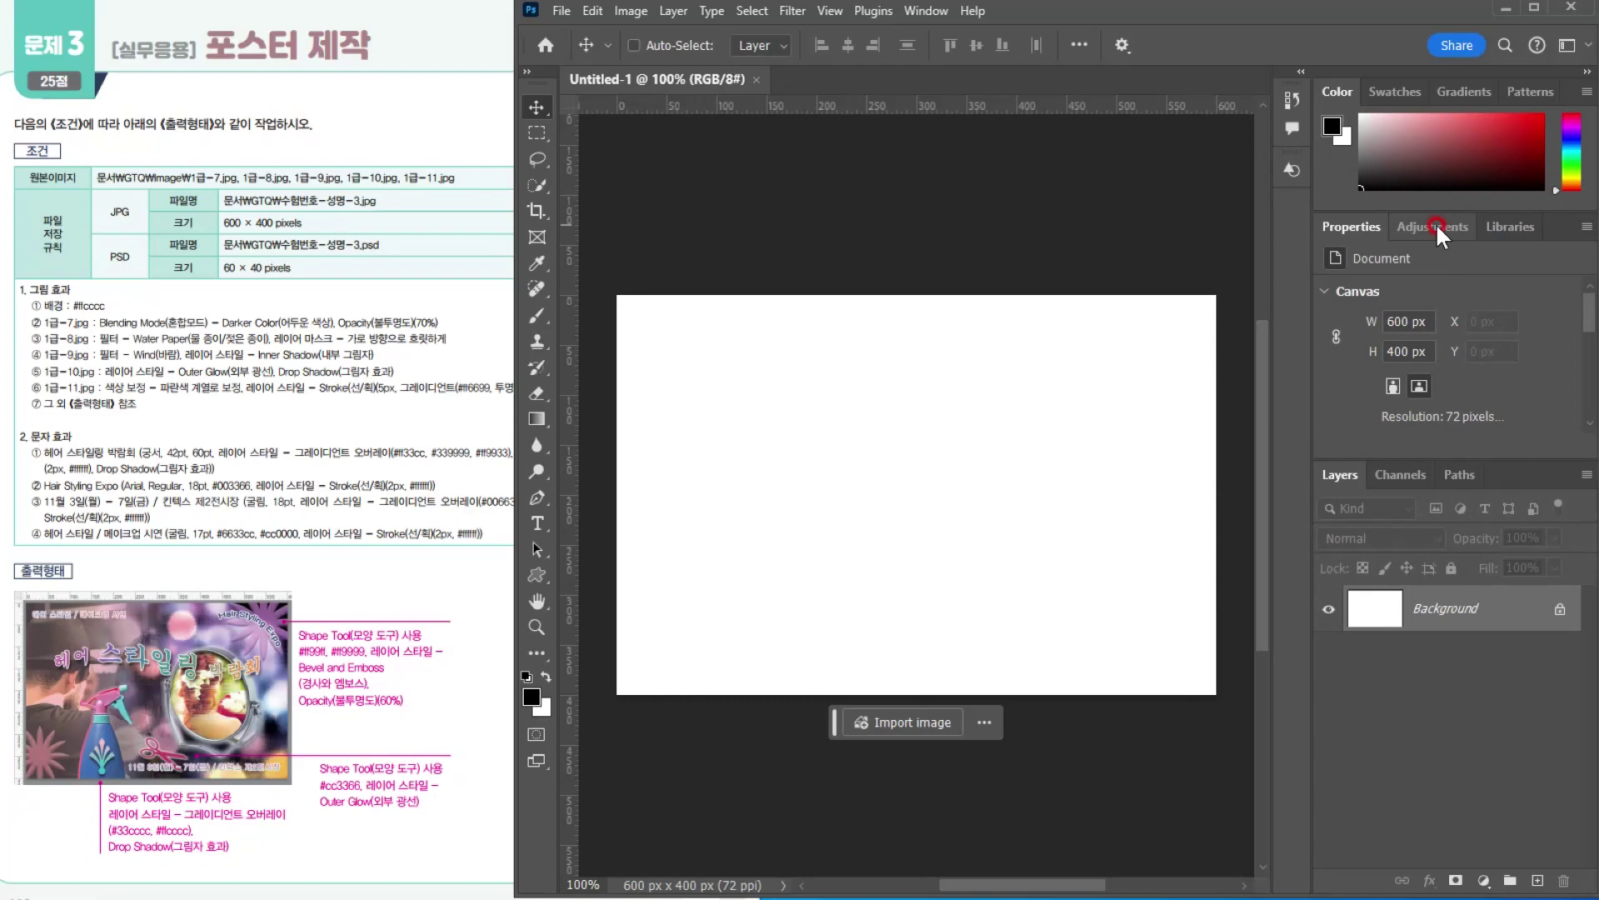
{"action": "key", "text": "ctrl+apostrophe"}
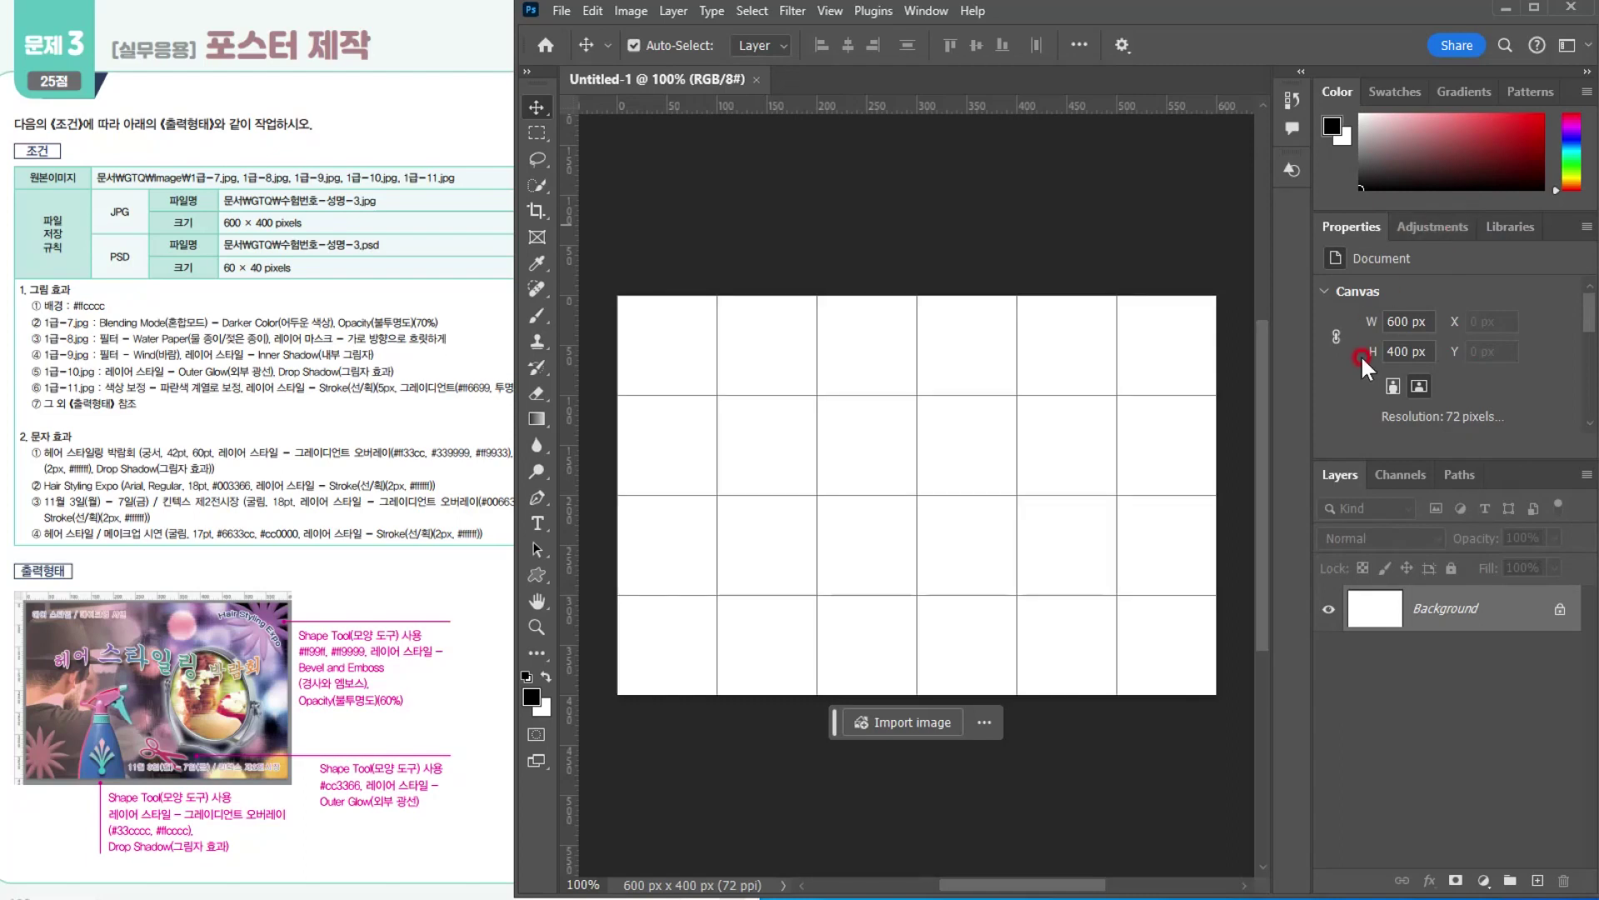
{"action": "left_click_drag", "start_coordinate": [1587, 310], "coordinate": [1583, 362]}
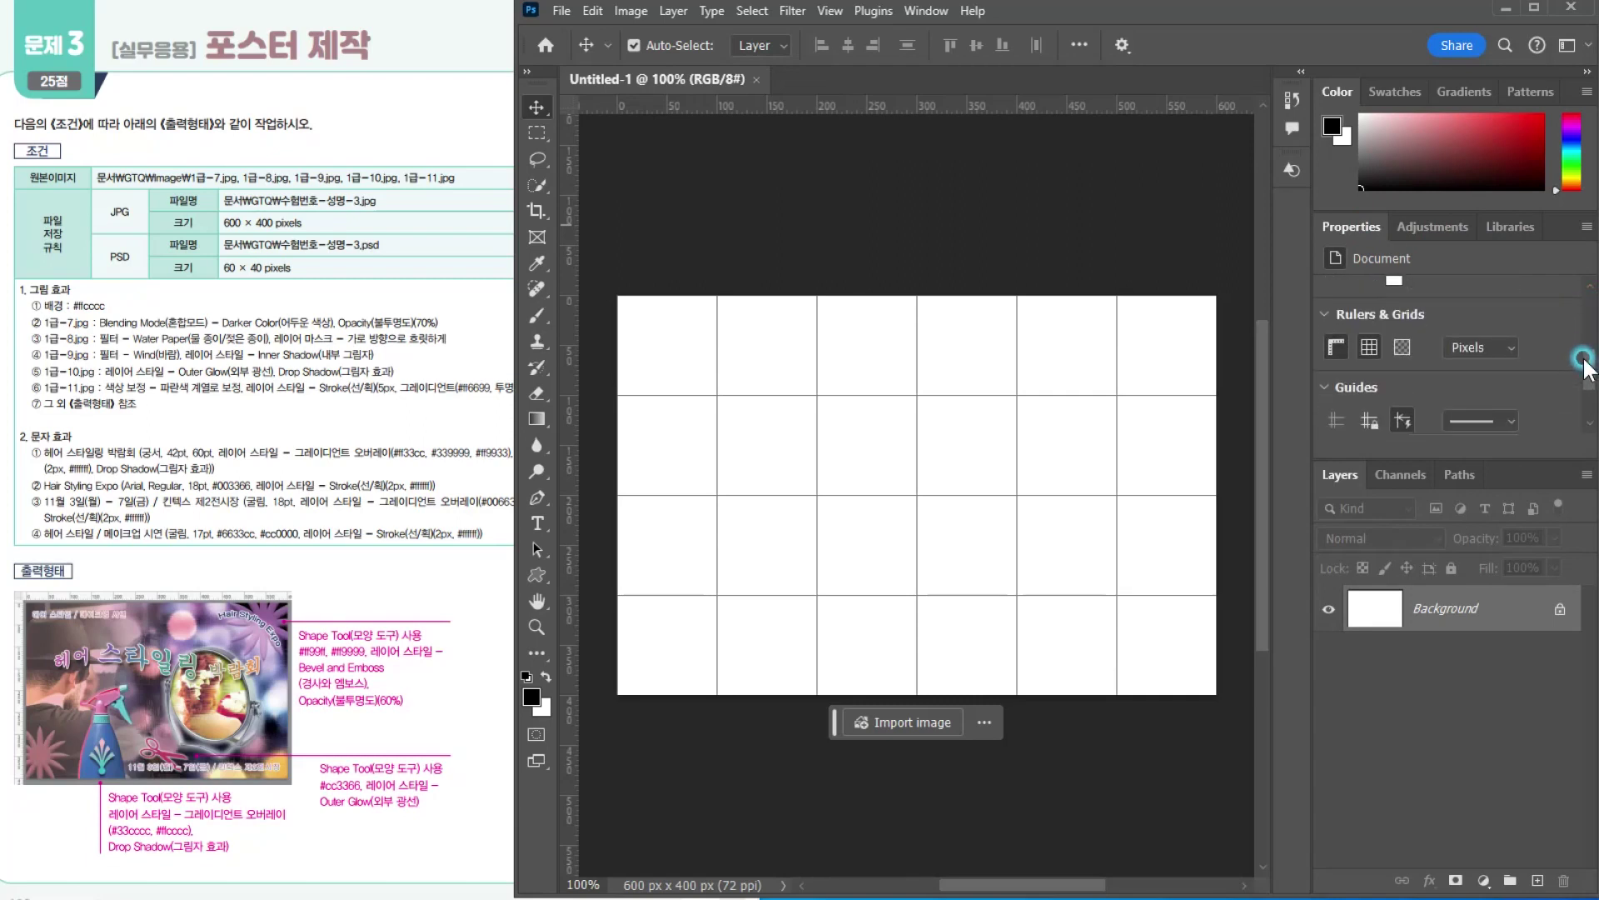
{"action": "left_click", "coordinate": [1363, 349]}
{"action": "left_click", "coordinate": [1362, 350]}
{"action": "left_click", "coordinate": [1362, 350]}
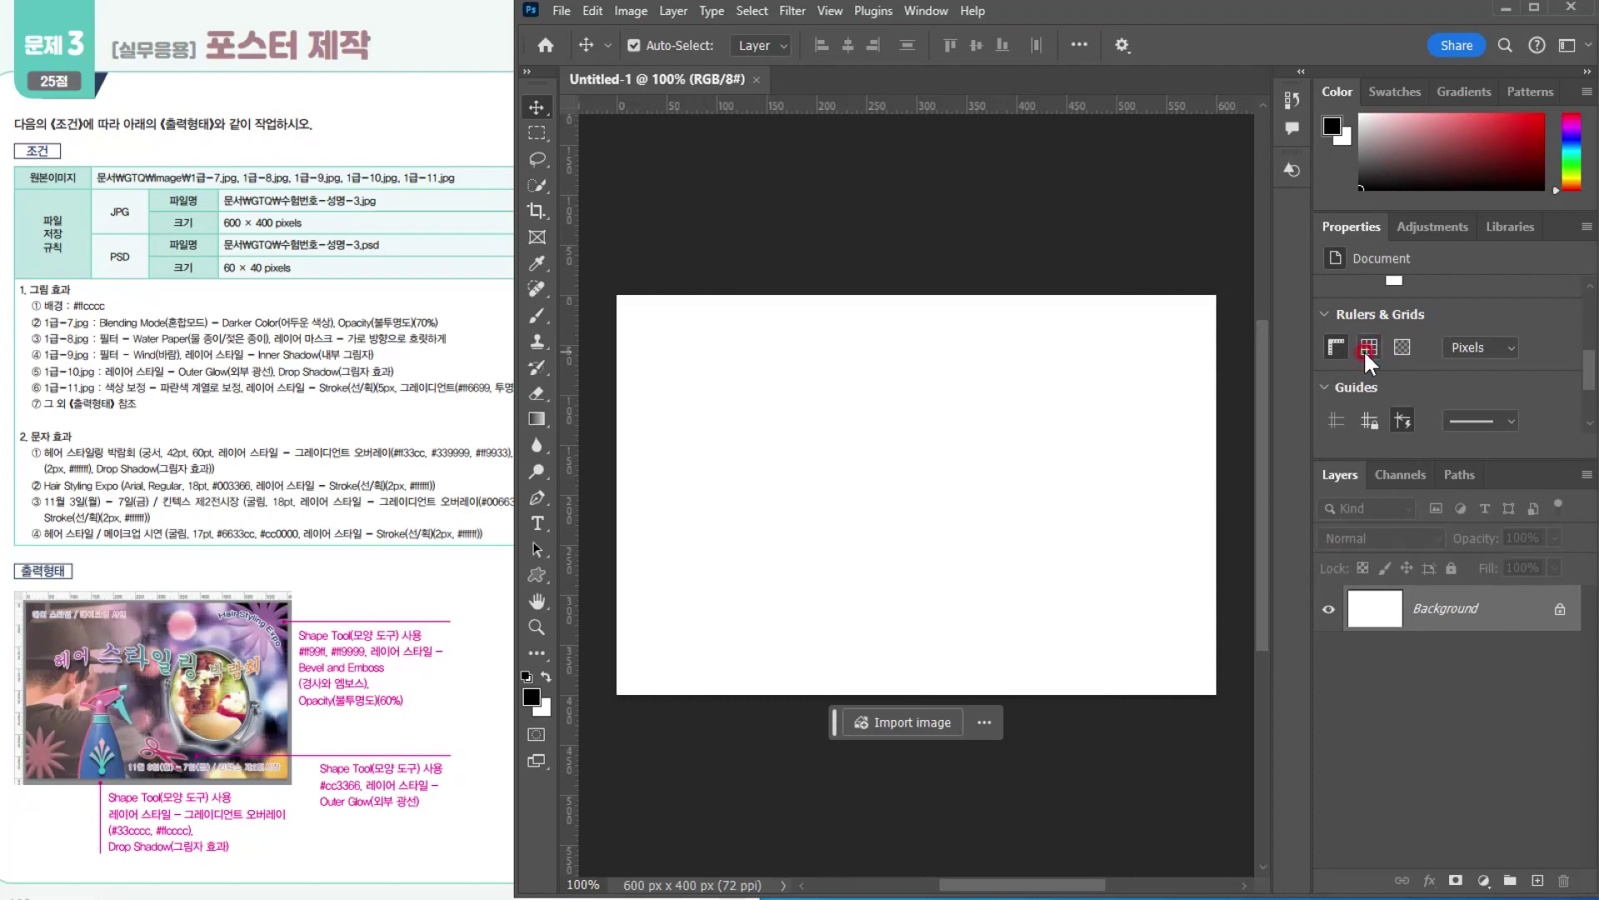
{"action": "left_click", "coordinate": [1362, 349]}
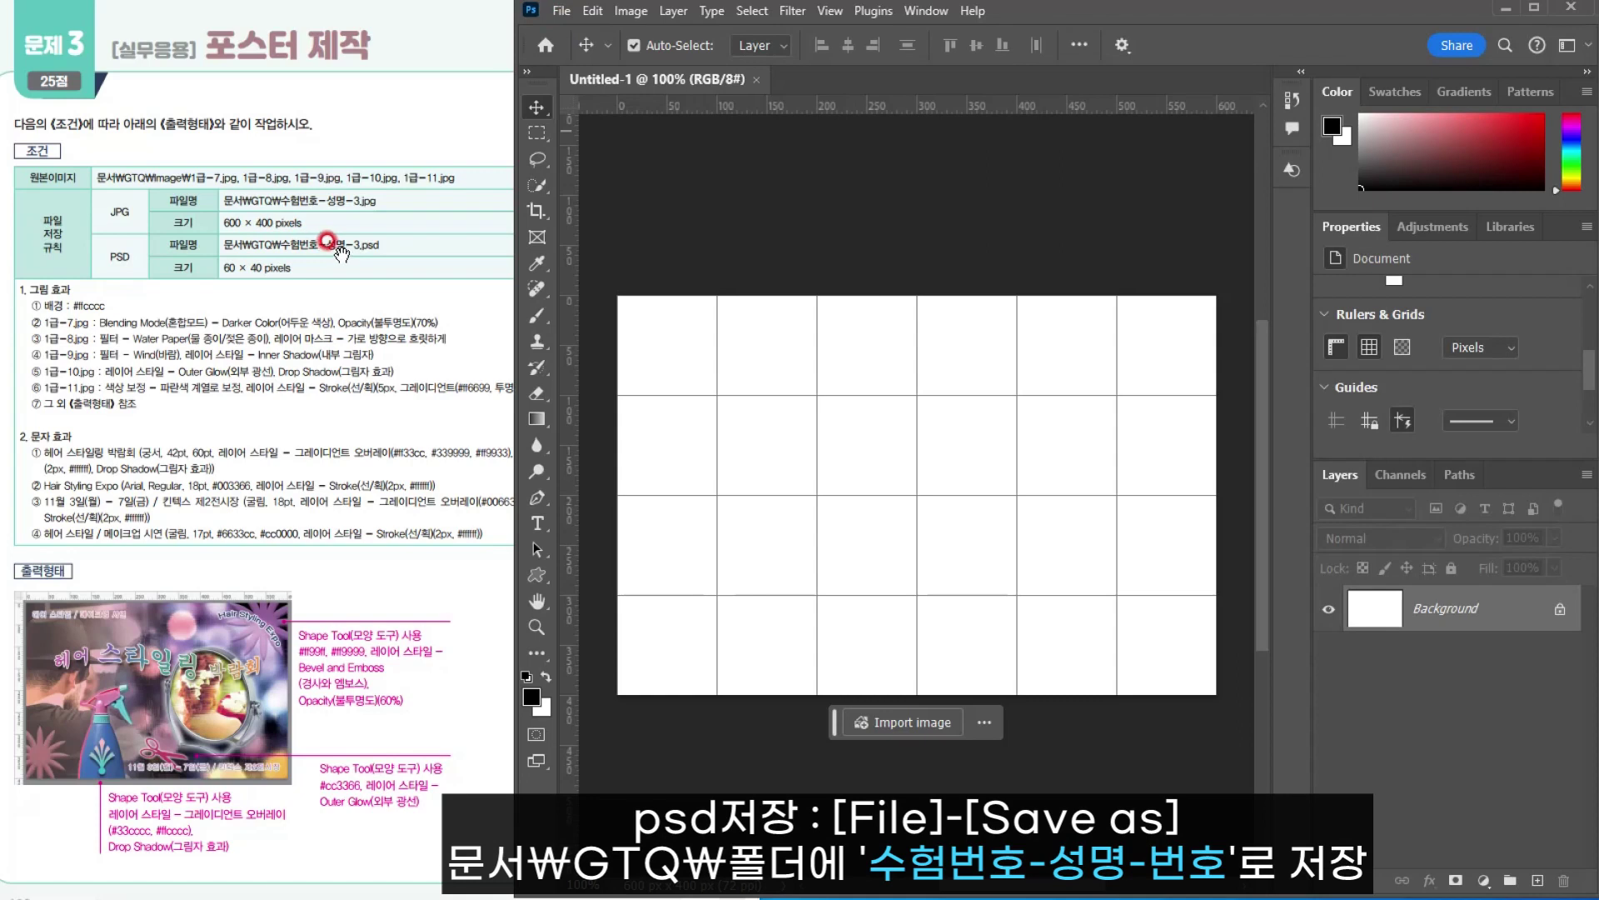
Save the document as 수험번호-성명-3.psd in Photoshop format in the GTQ documents folder
{"action": "left_click", "coordinate": [563, 12]}
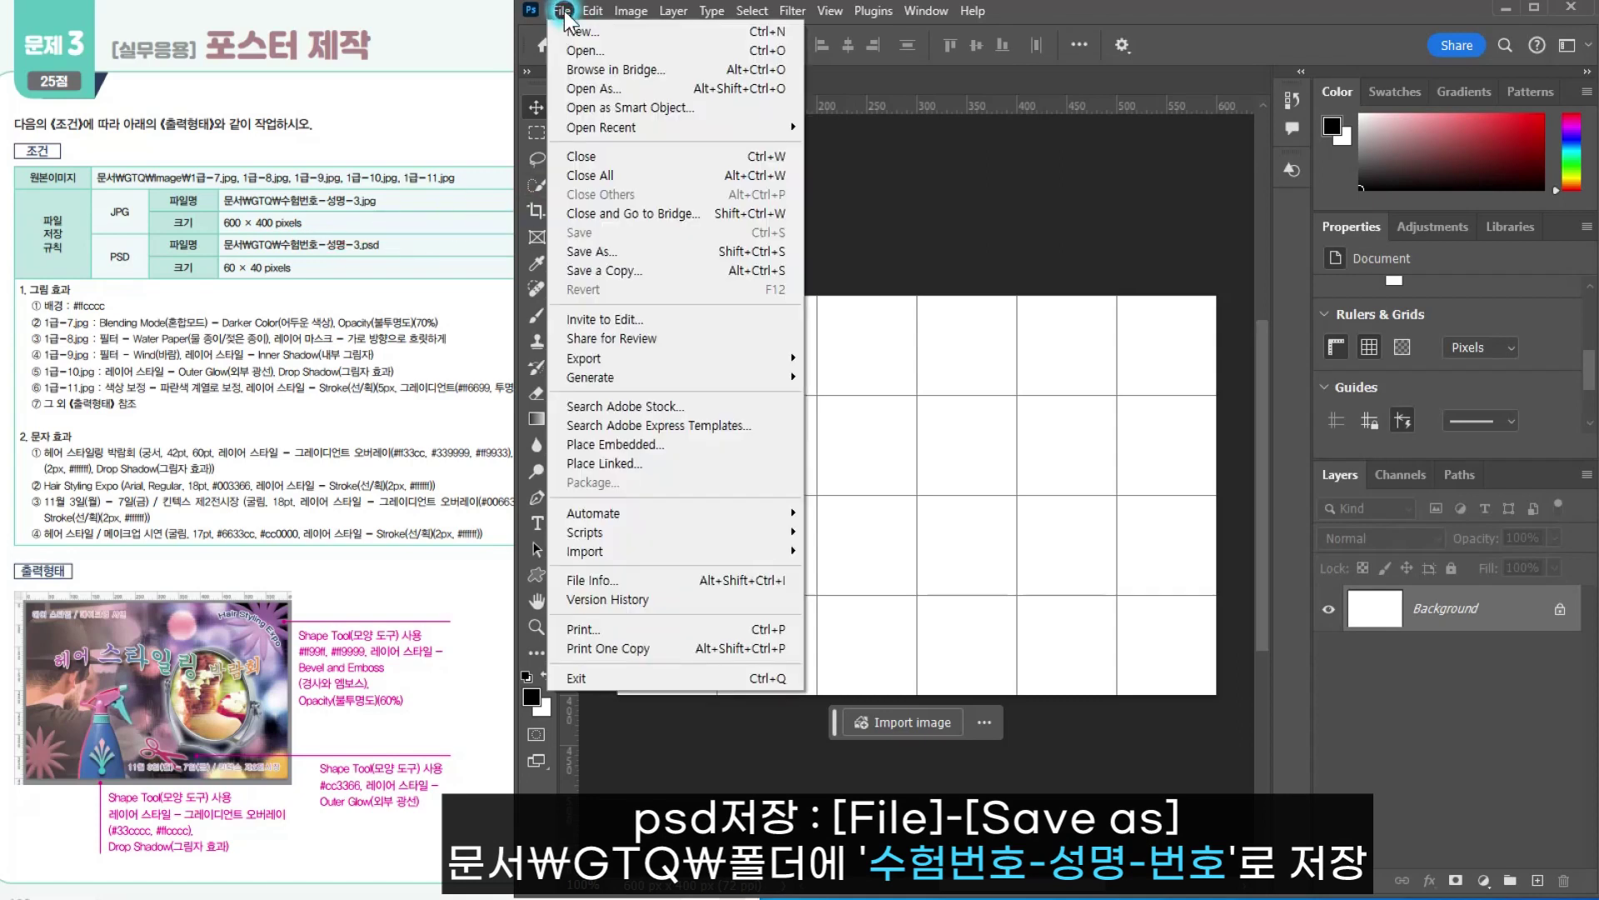
{"action": "left_click", "coordinate": [612, 251]}
{"action": "left_click", "coordinate": [79, 543]}
{"action": "double_click", "coordinate": [81, 537]}
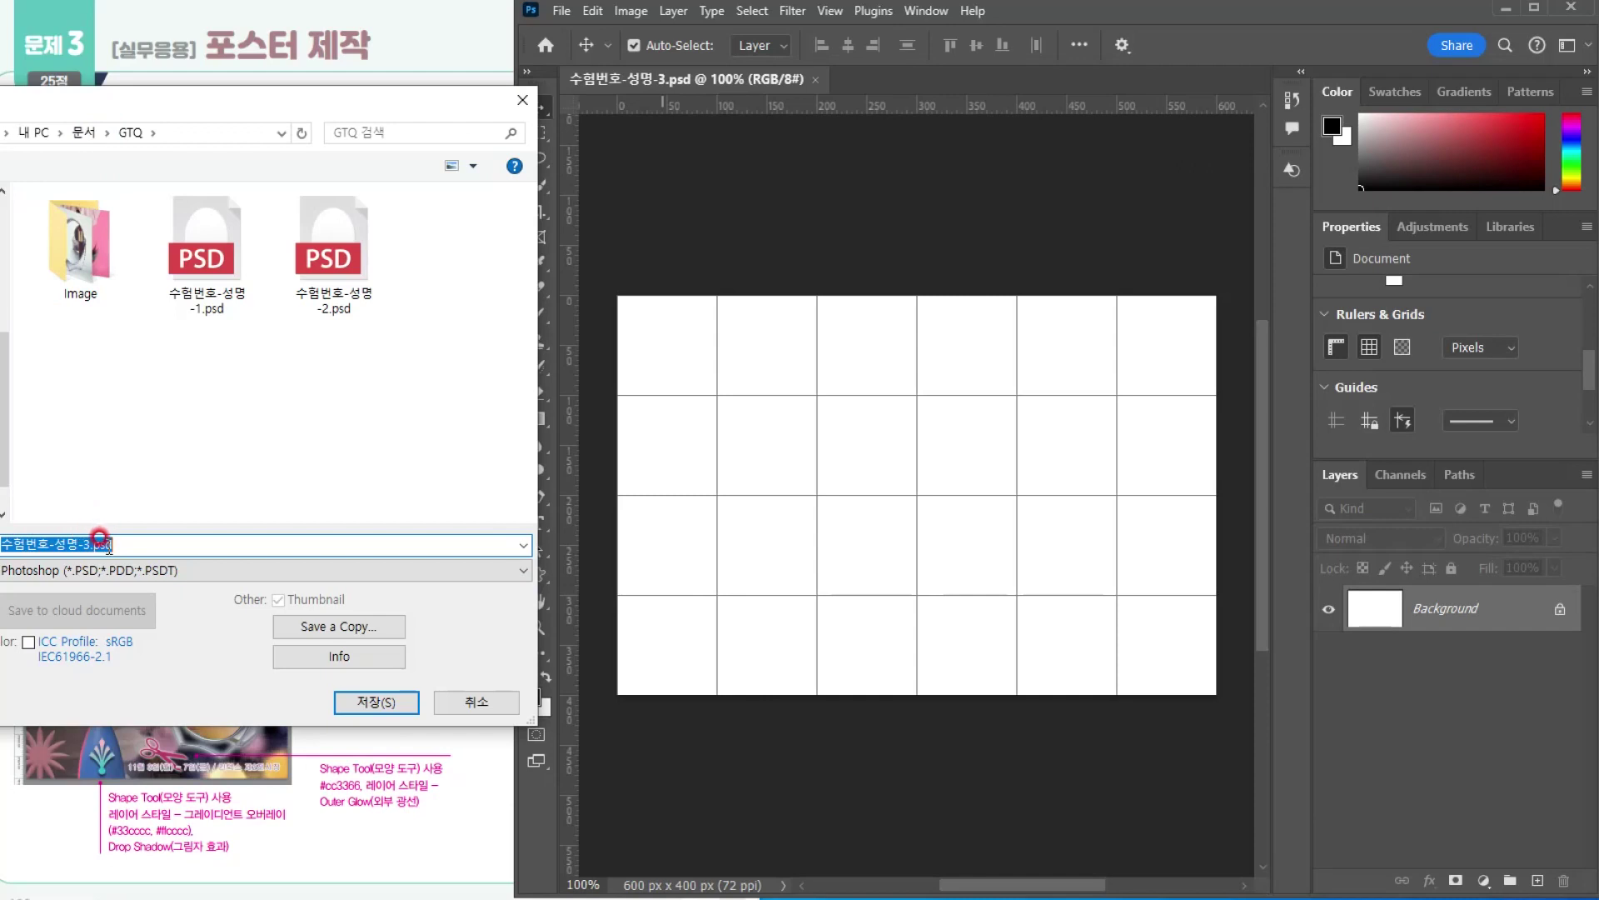
{"action": "left_click", "coordinate": [377, 702]}
{"action": "left_click", "coordinate": [755, 403]}
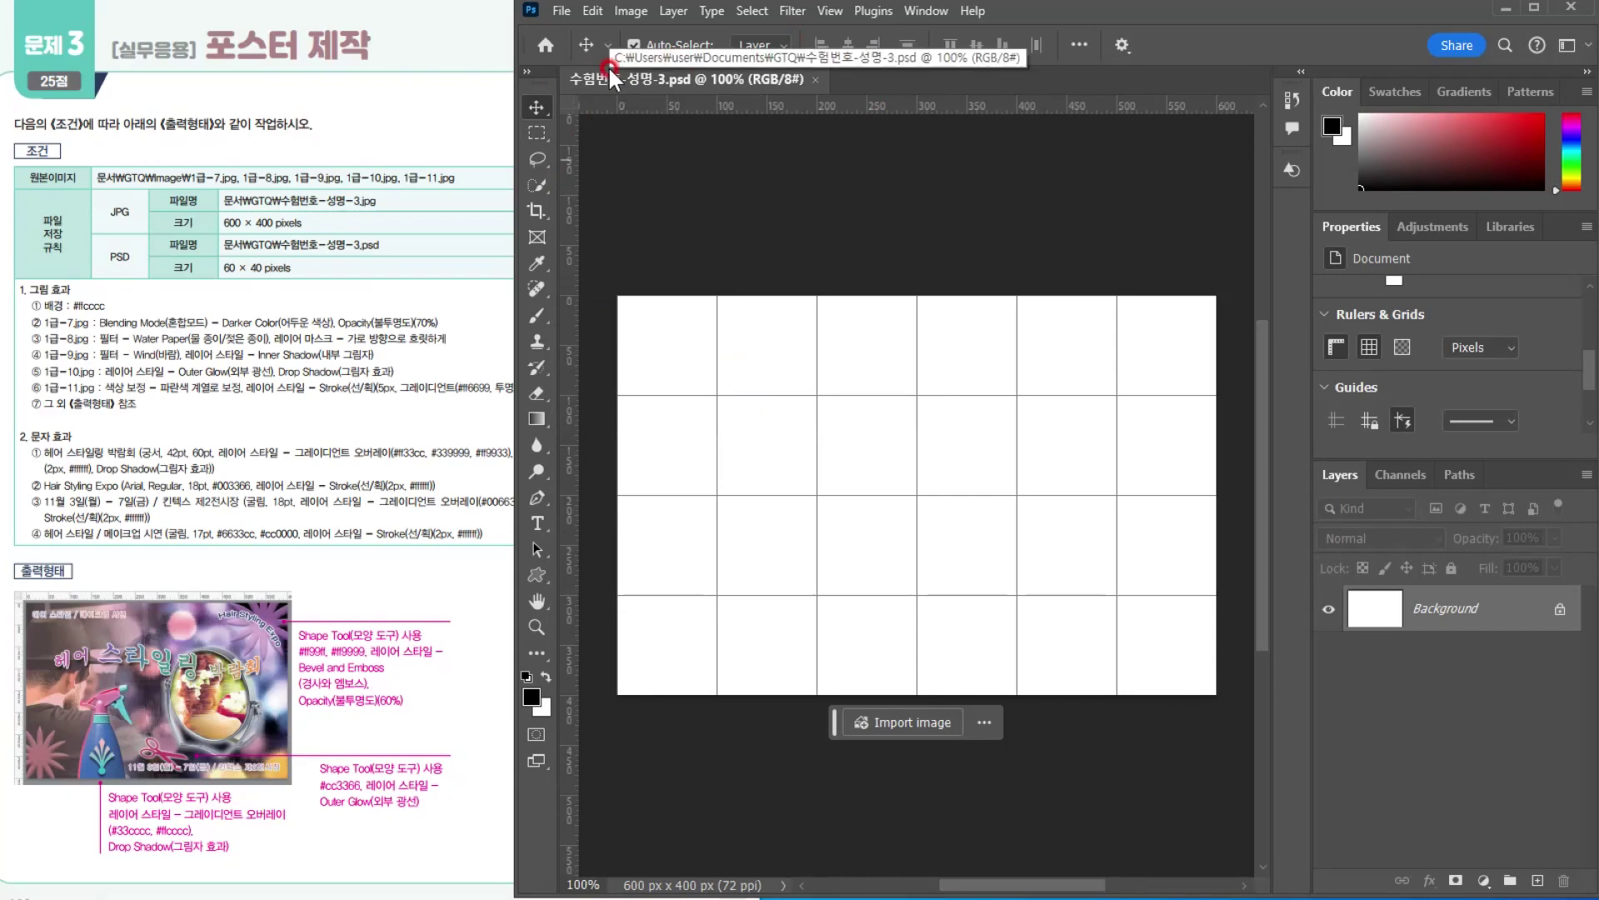
{"action": "left_click", "coordinate": [654, 212]}
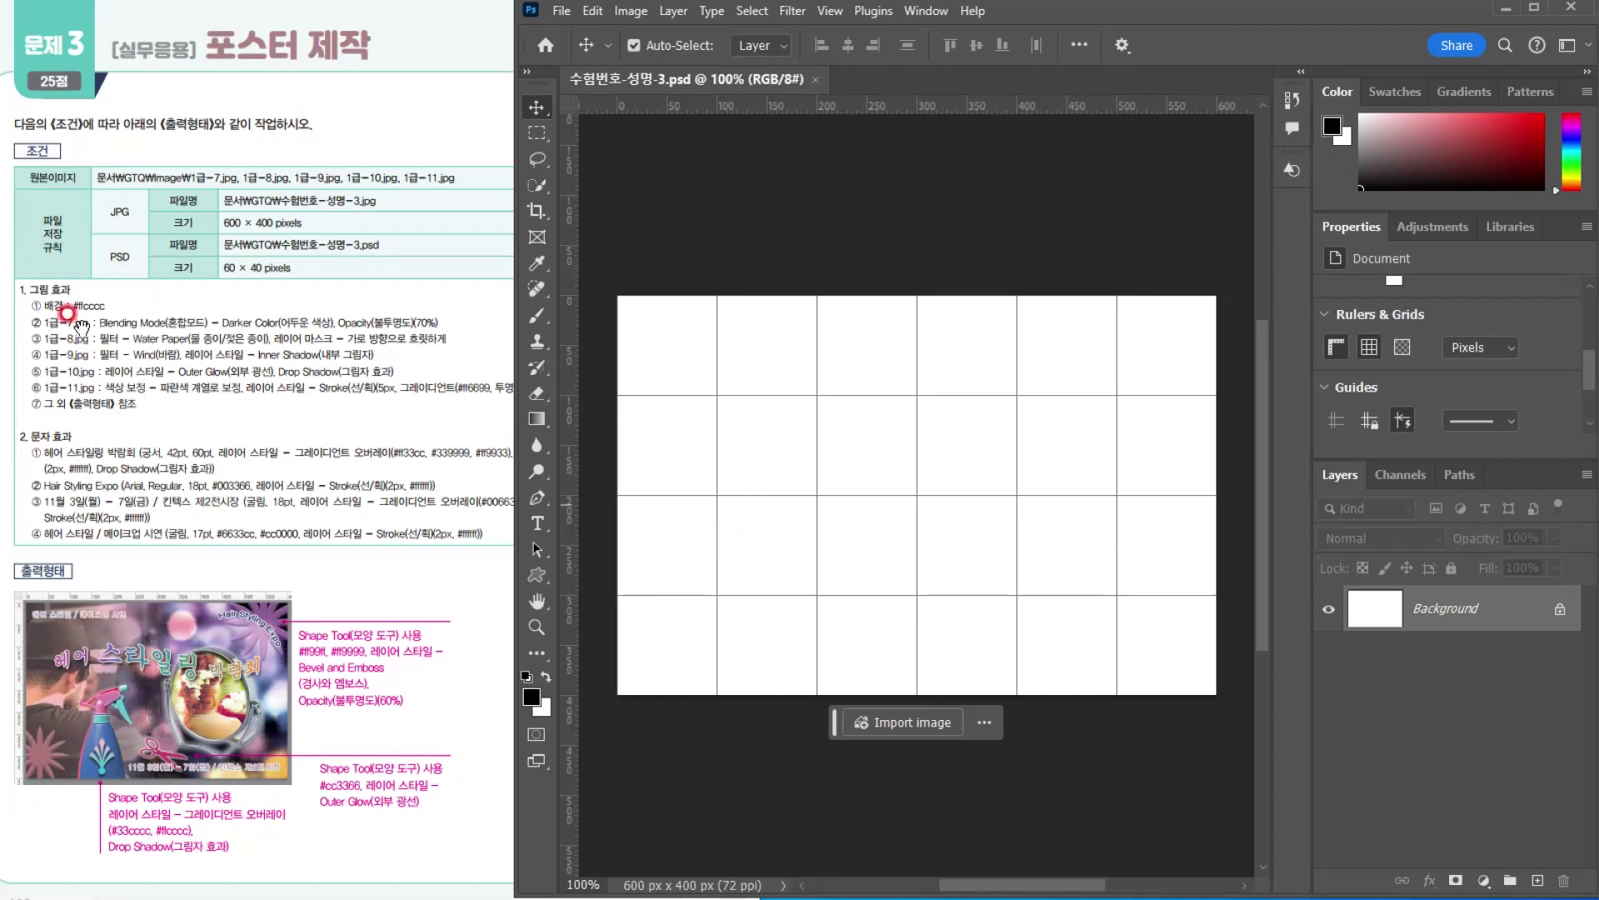
Set the foreground color to #ffcccc and fill the Background layer with it
{"action": "left_click", "coordinate": [73, 320]}
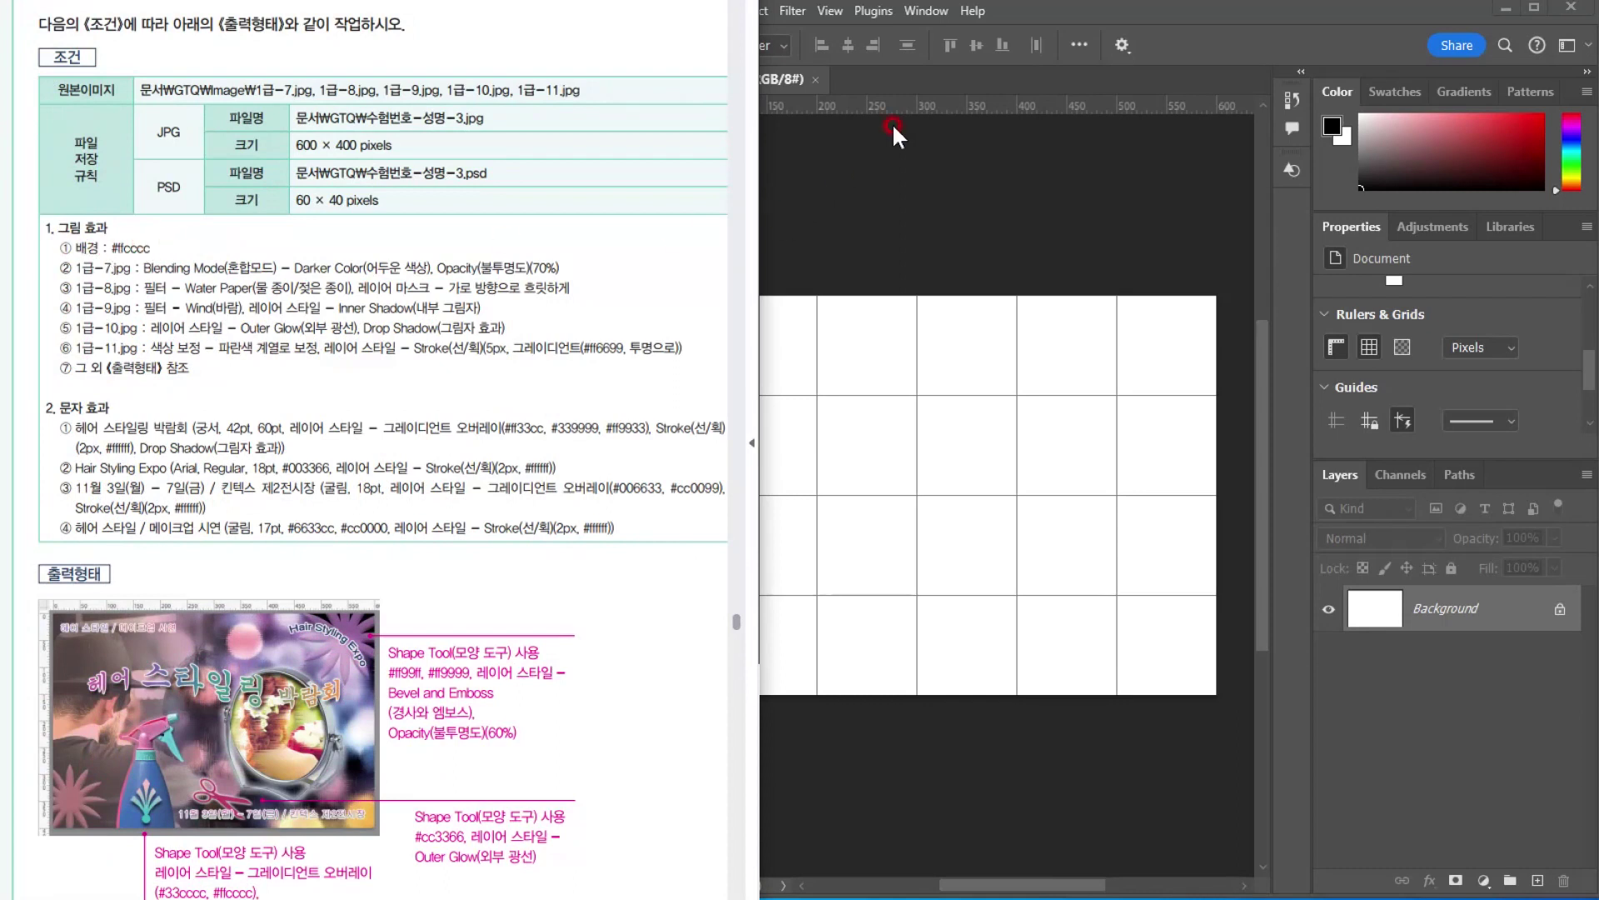
{"action": "left_click", "coordinate": [940, 71]}
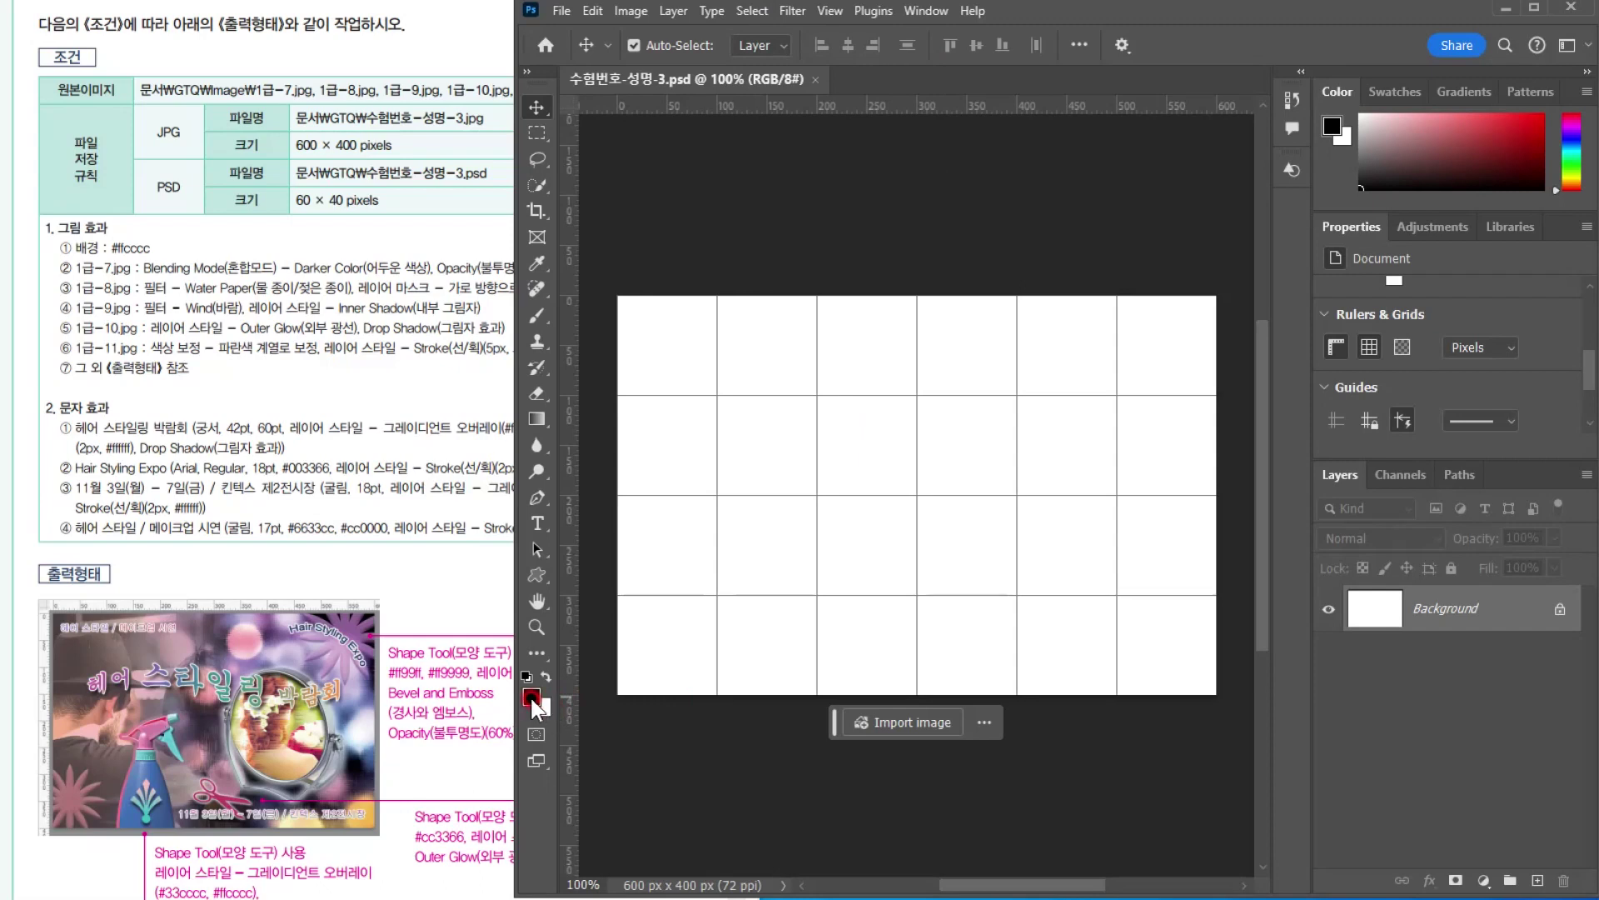
{"action": "left_click", "coordinate": [533, 698]}
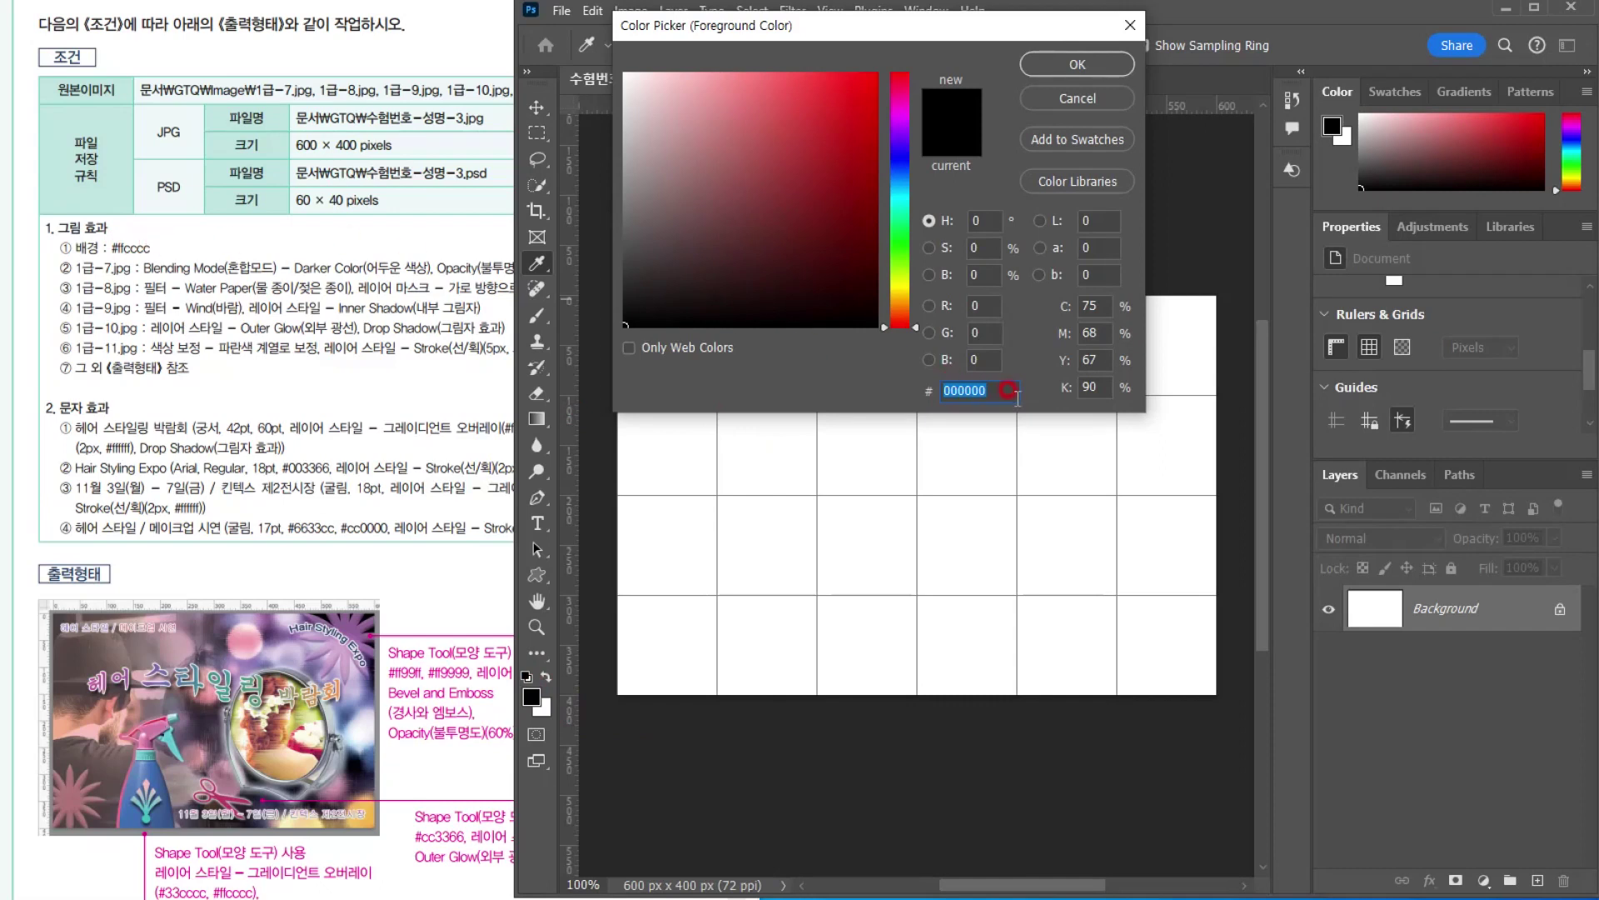
{"action": "type", "text": "f"}
{"action": "type", "text": "fcccc"}
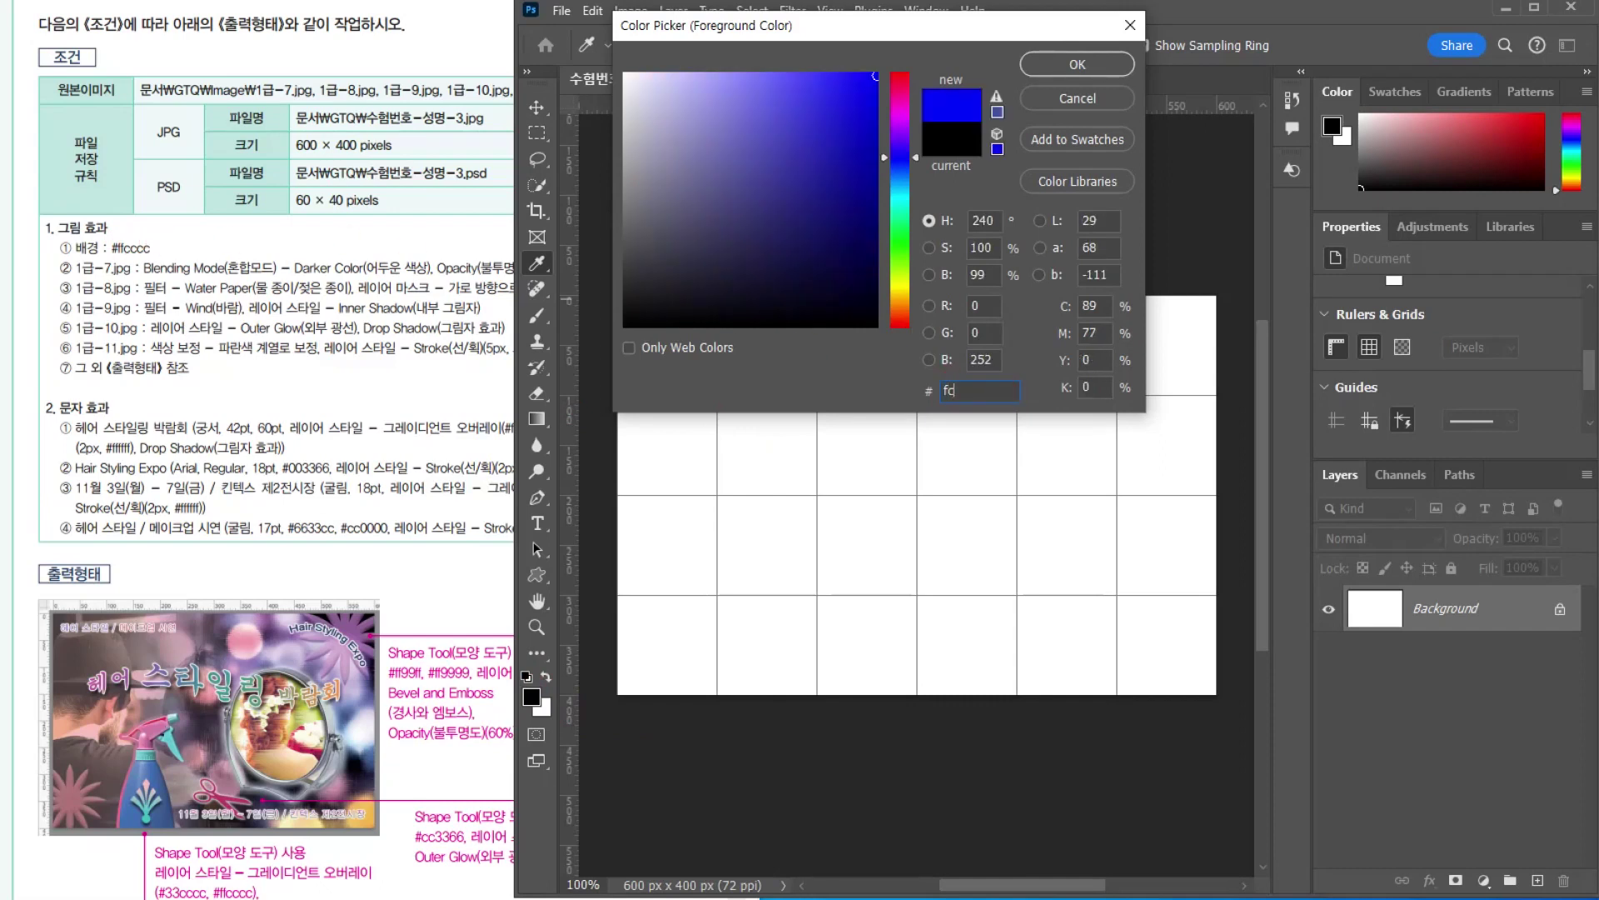
{"action": "key", "text": "Return"}
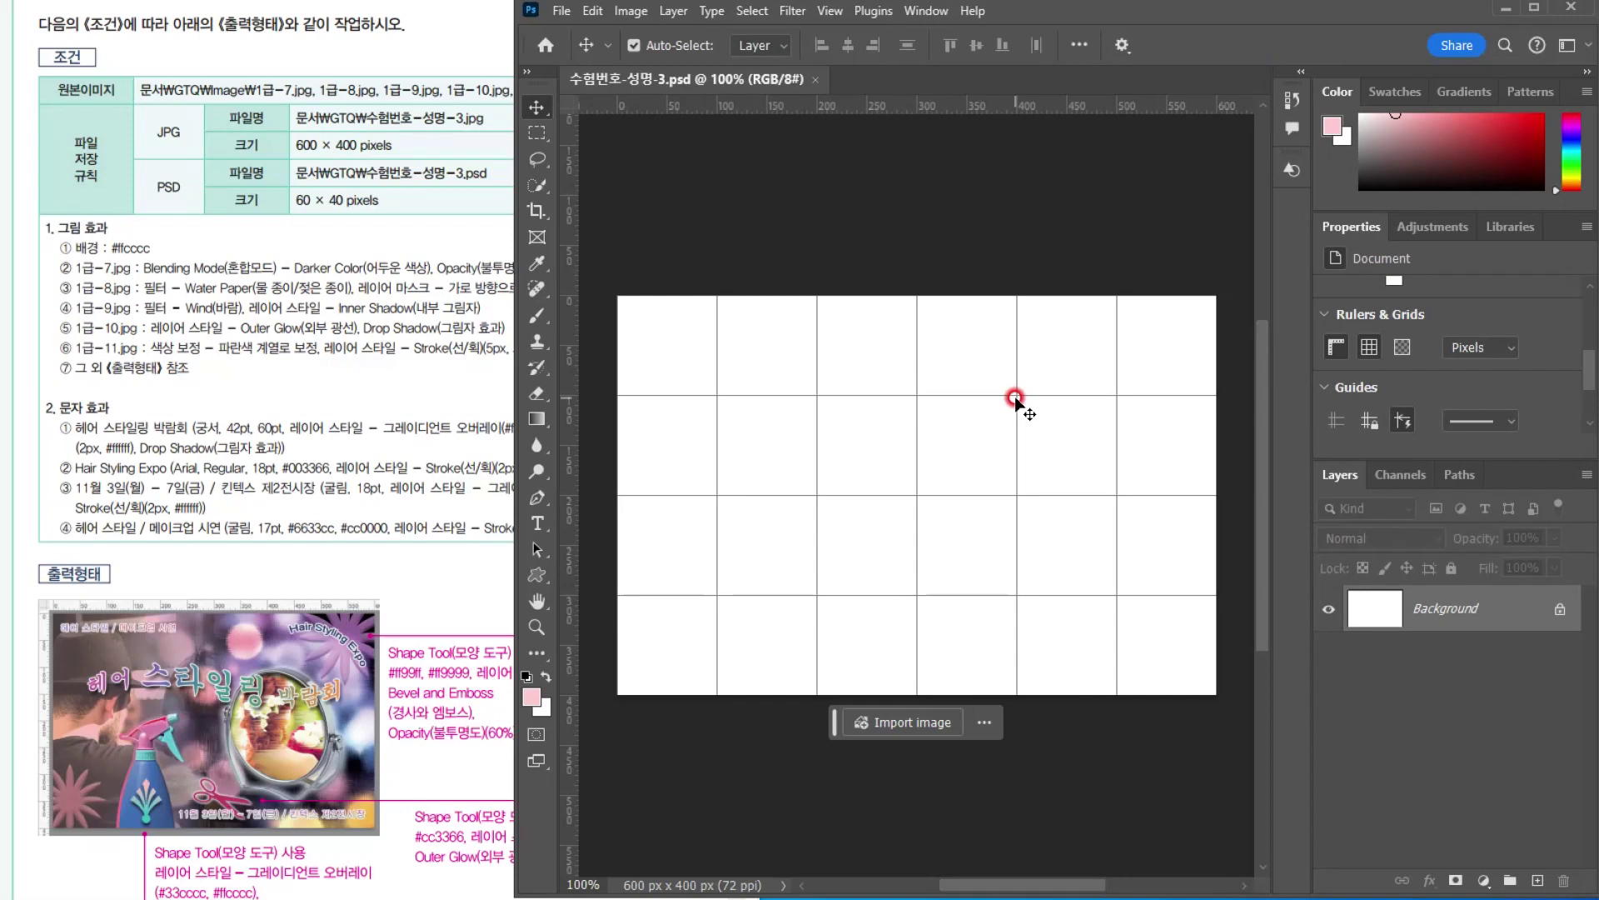
{"action": "key", "text": "alt+Delete"}
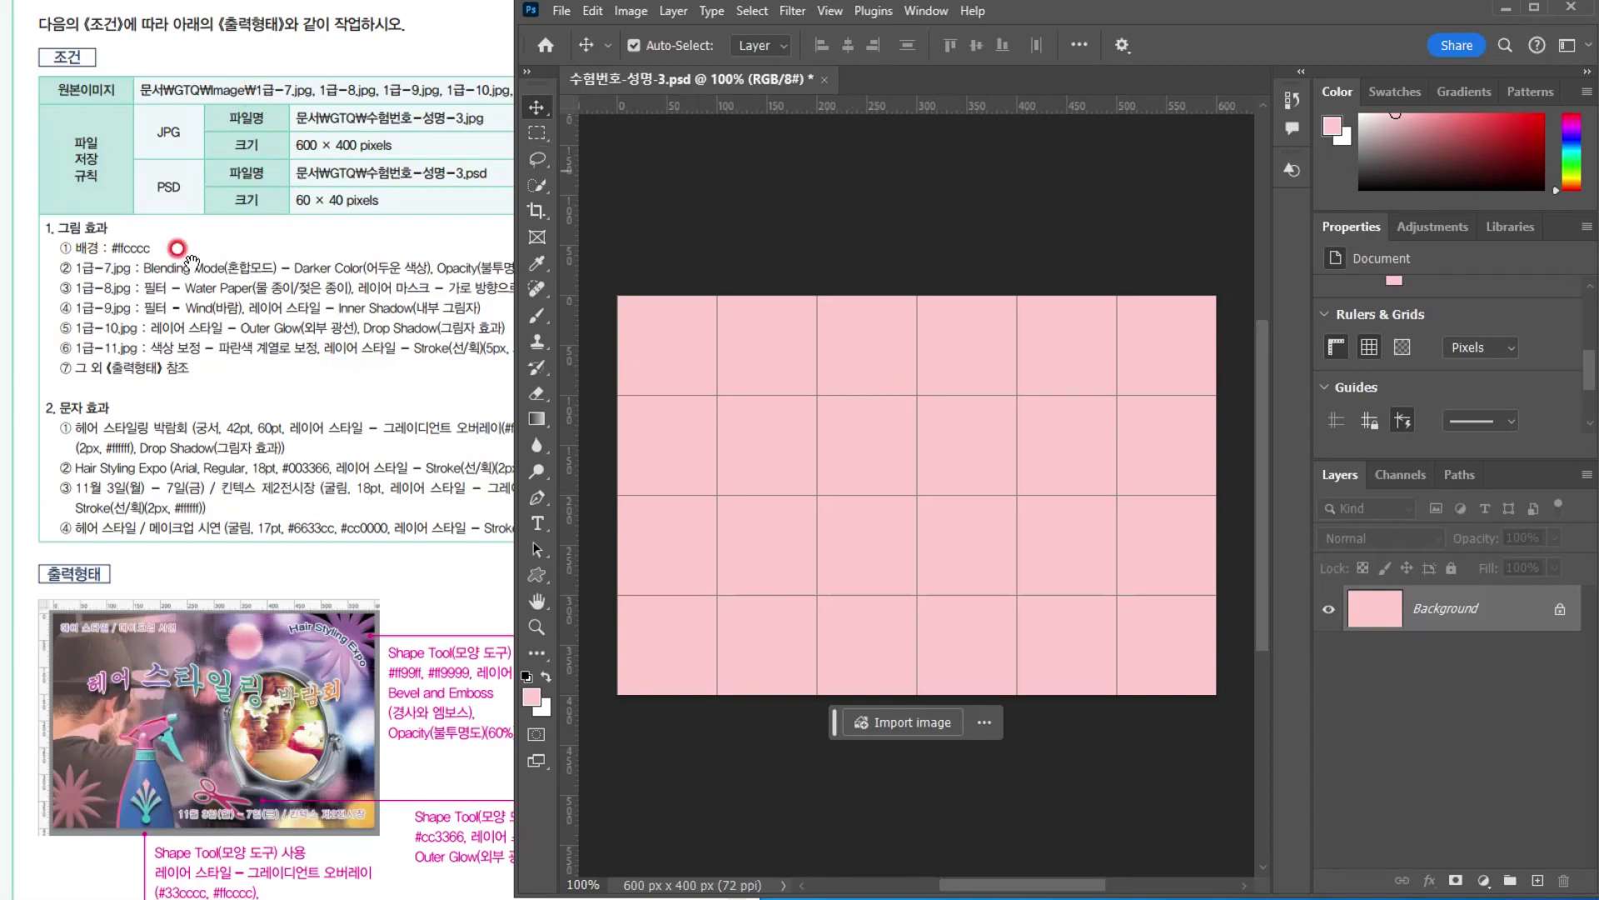
Open 1급-7.jpg and copy the whole image into the 수험번호-성명-3.psd poster as a new layer
{"action": "left_click", "coordinate": [255, 262]}
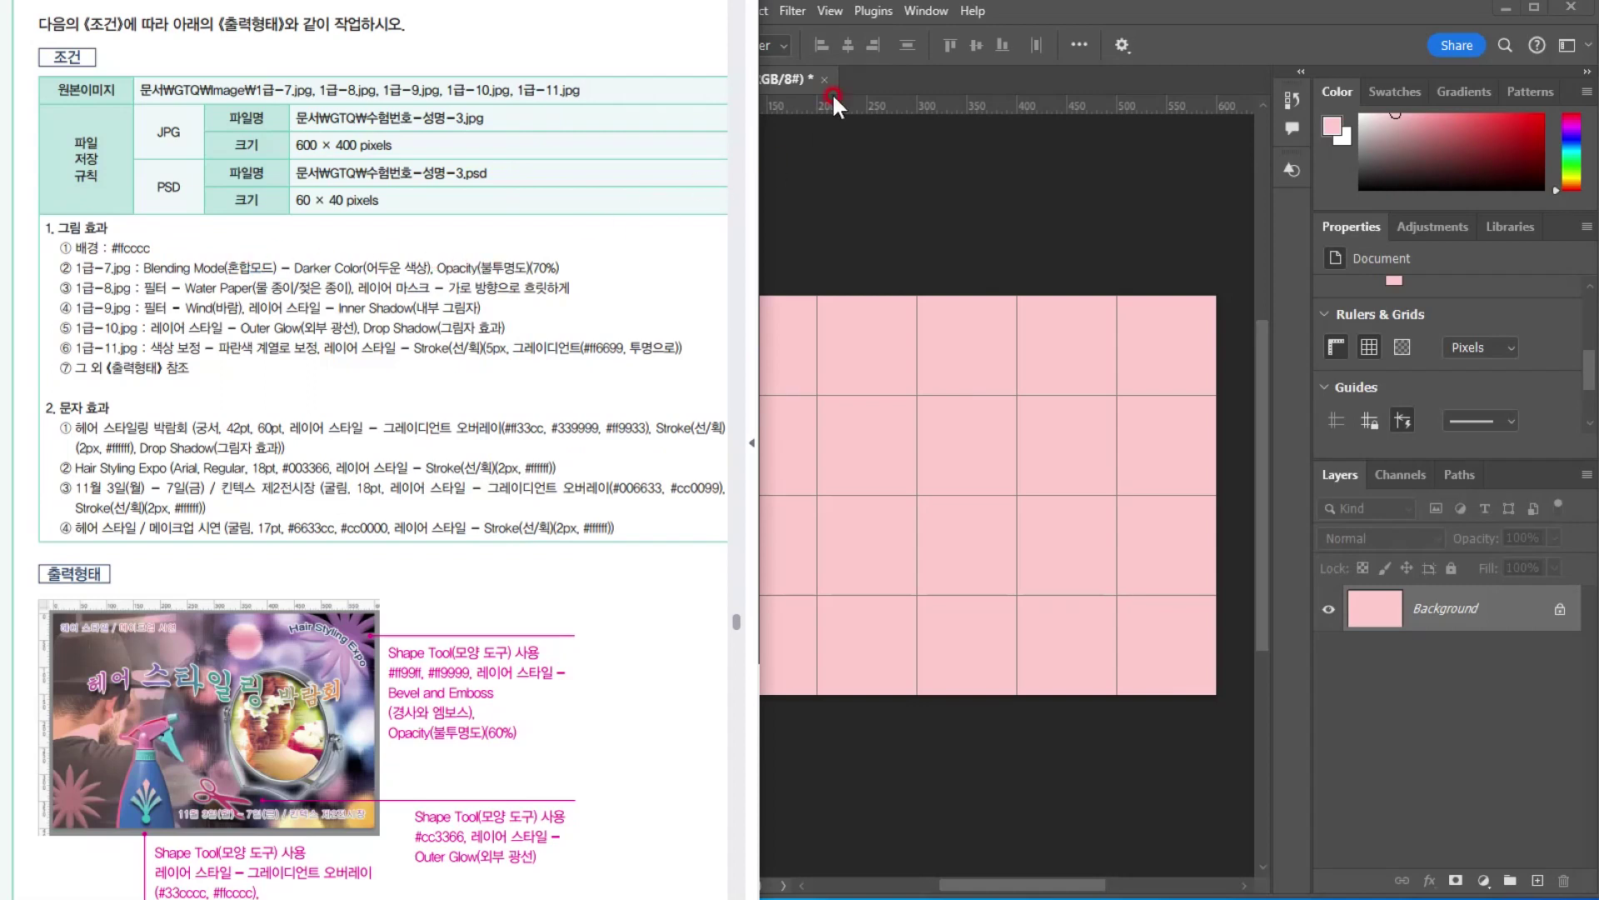
{"action": "left_click", "coordinate": [1020, 17]}
{"action": "left_click", "coordinate": [562, 11]}
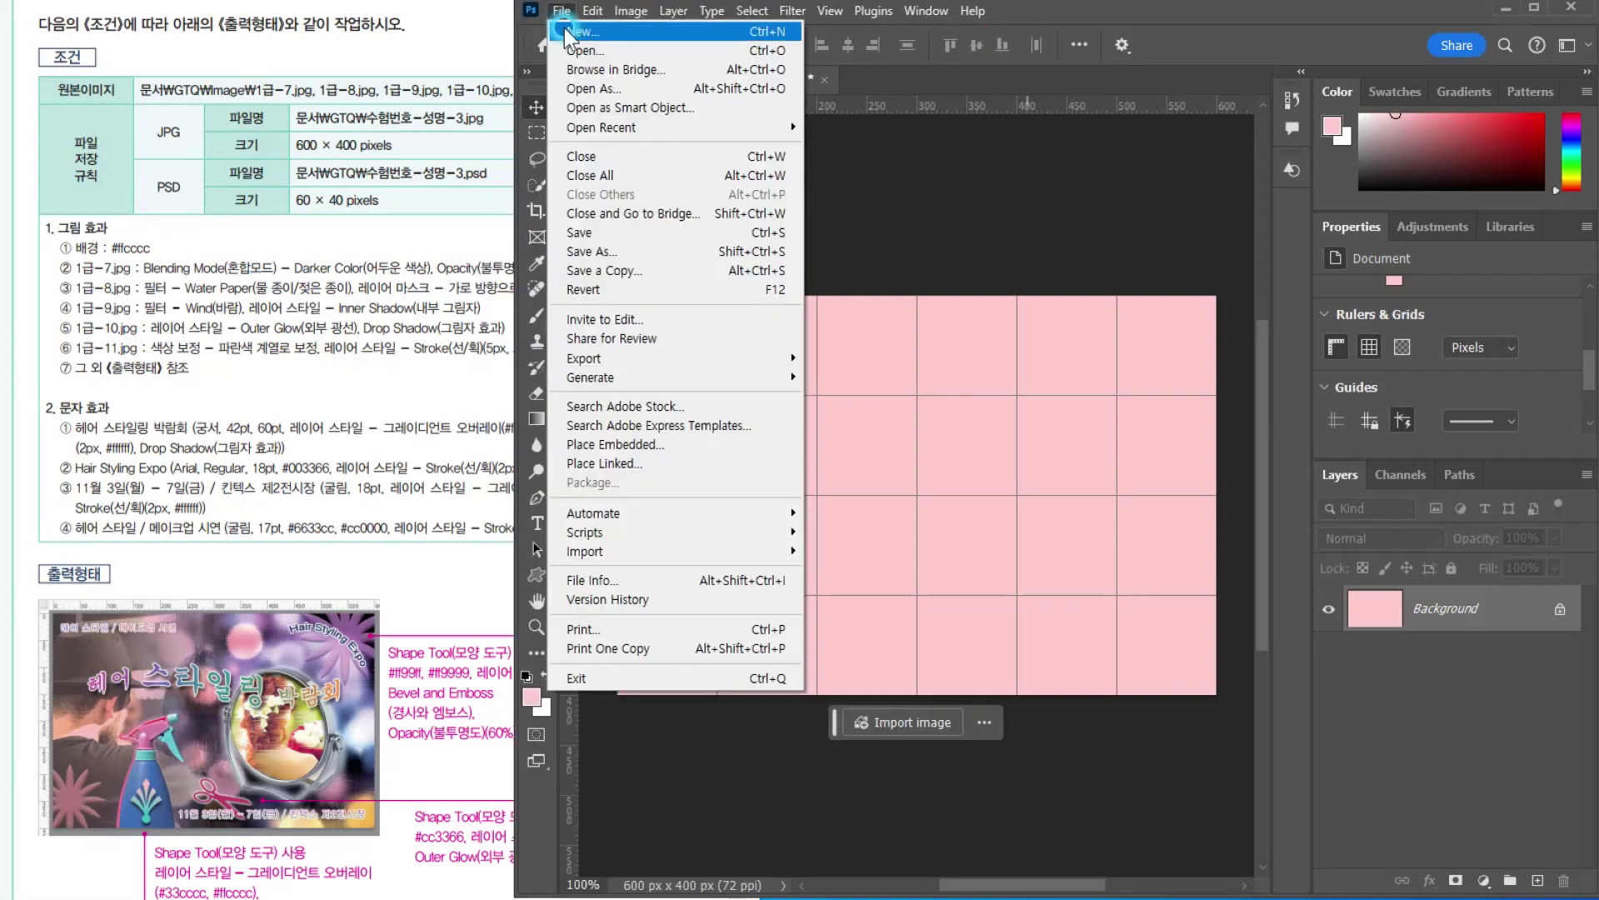
{"action": "left_click", "coordinate": [592, 42]}
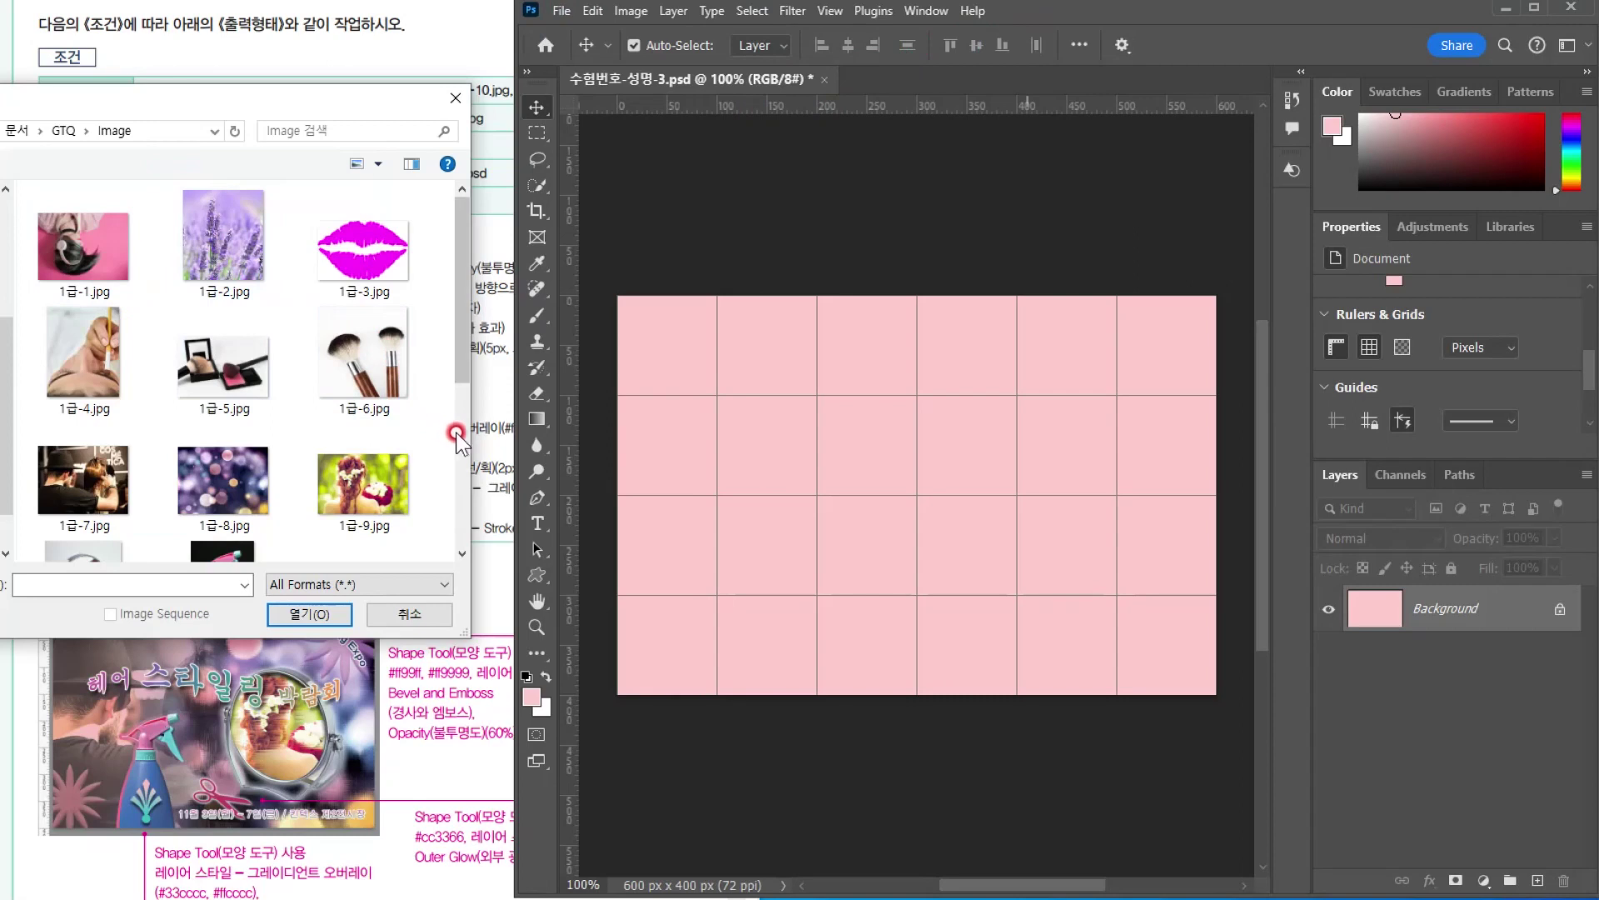
{"action": "double_click", "coordinate": [58, 487]}
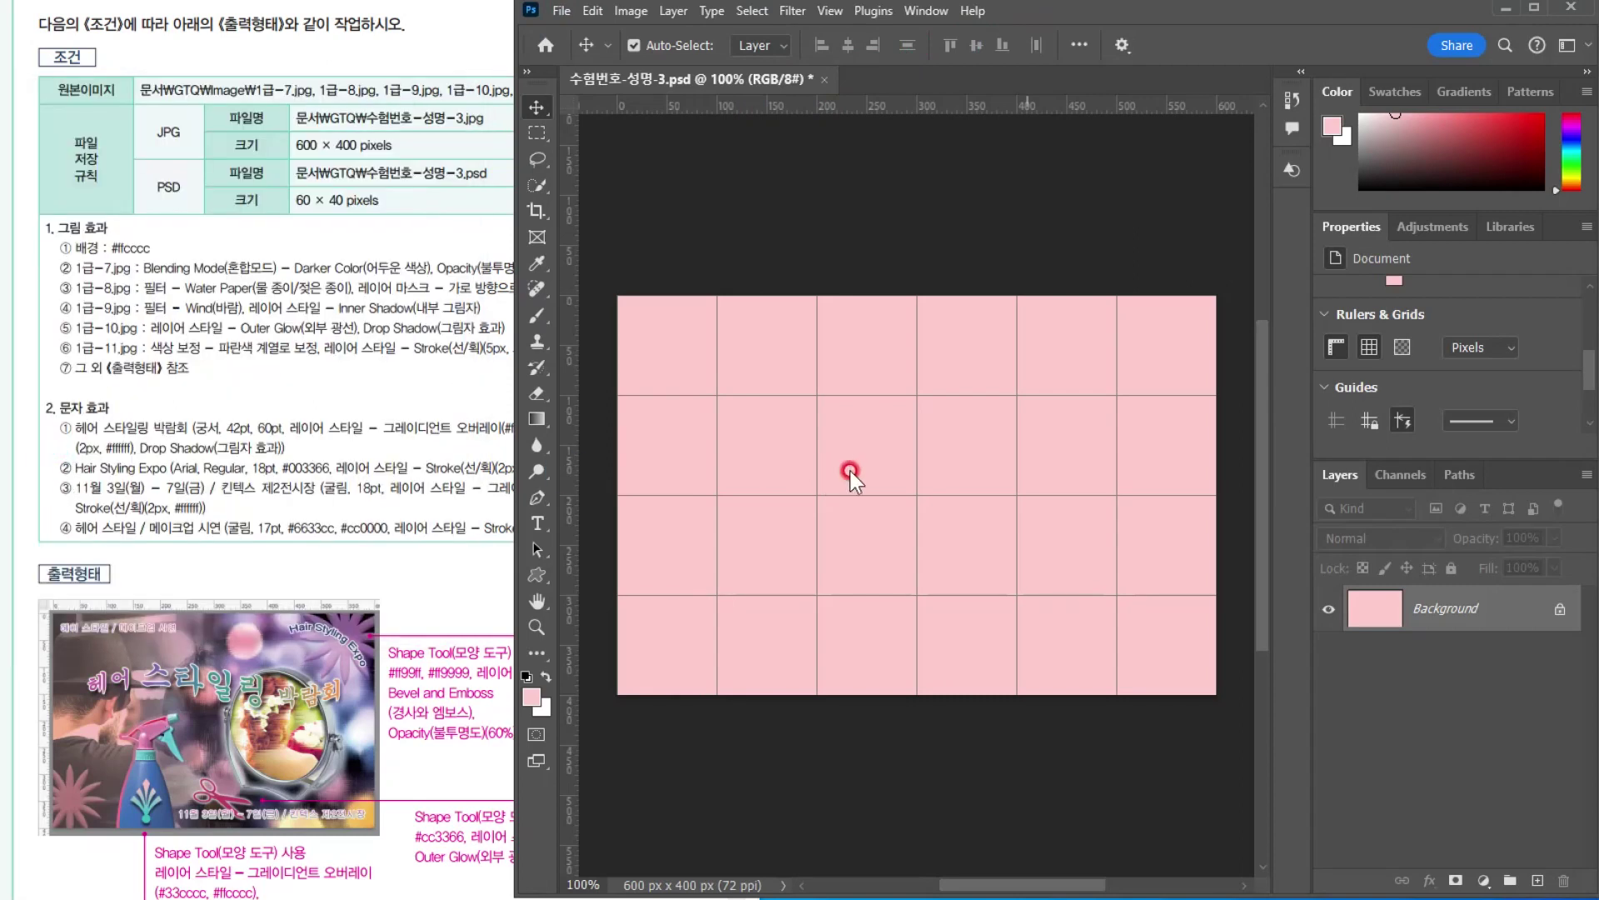
{"action": "key", "text": "ctrl+a"}
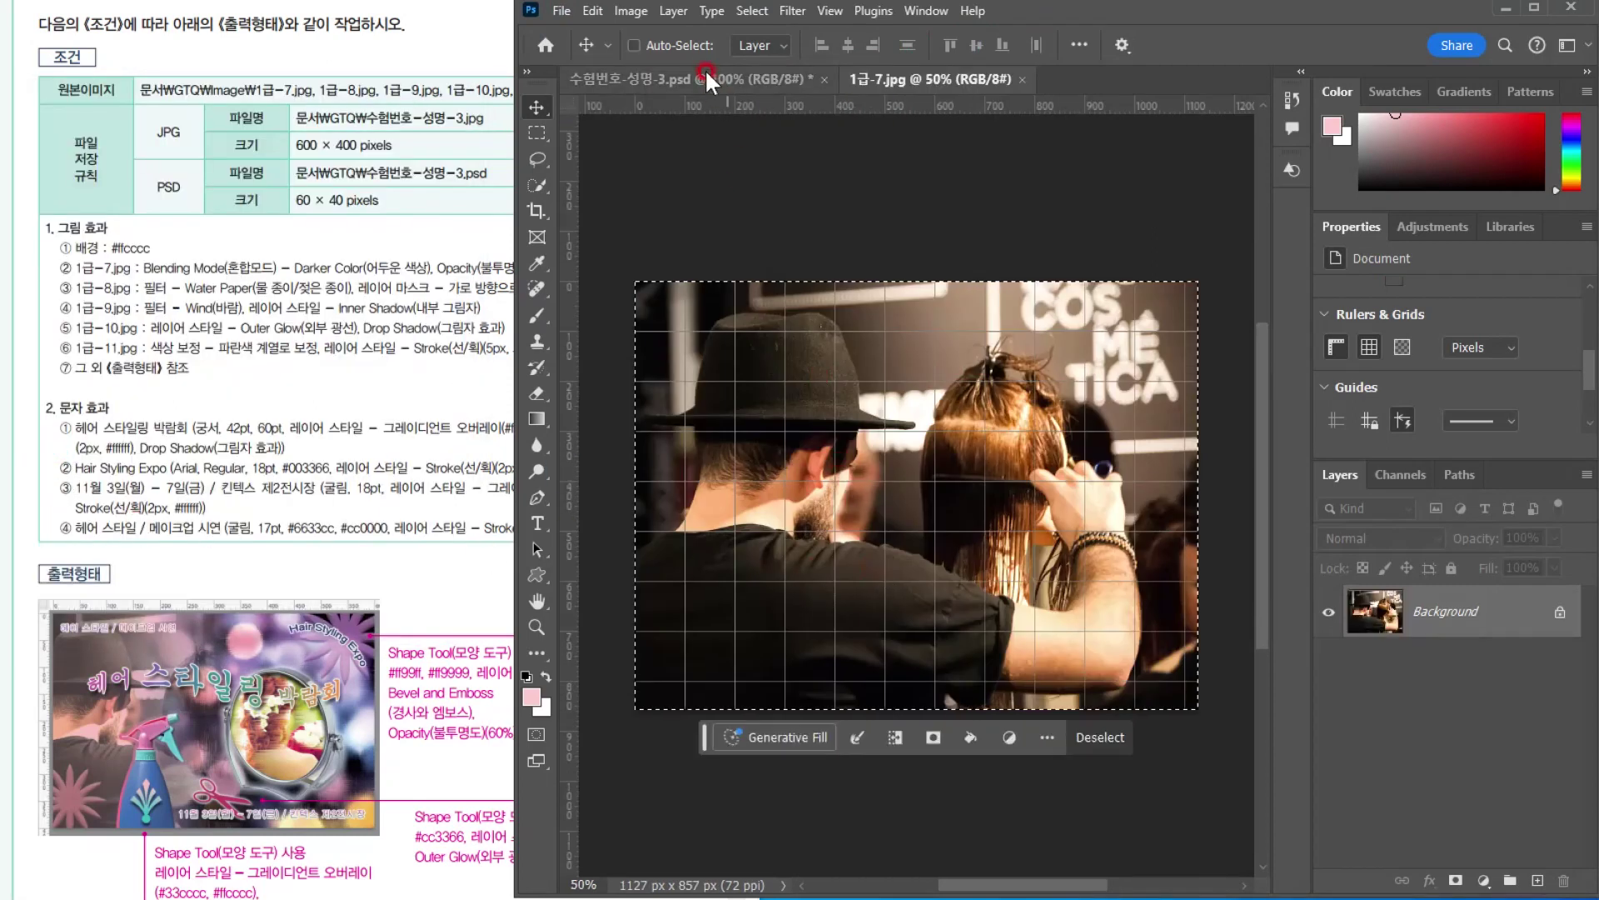
{"action": "left_click", "coordinate": [703, 78]}
{"action": "key", "text": "ctrl+v"}
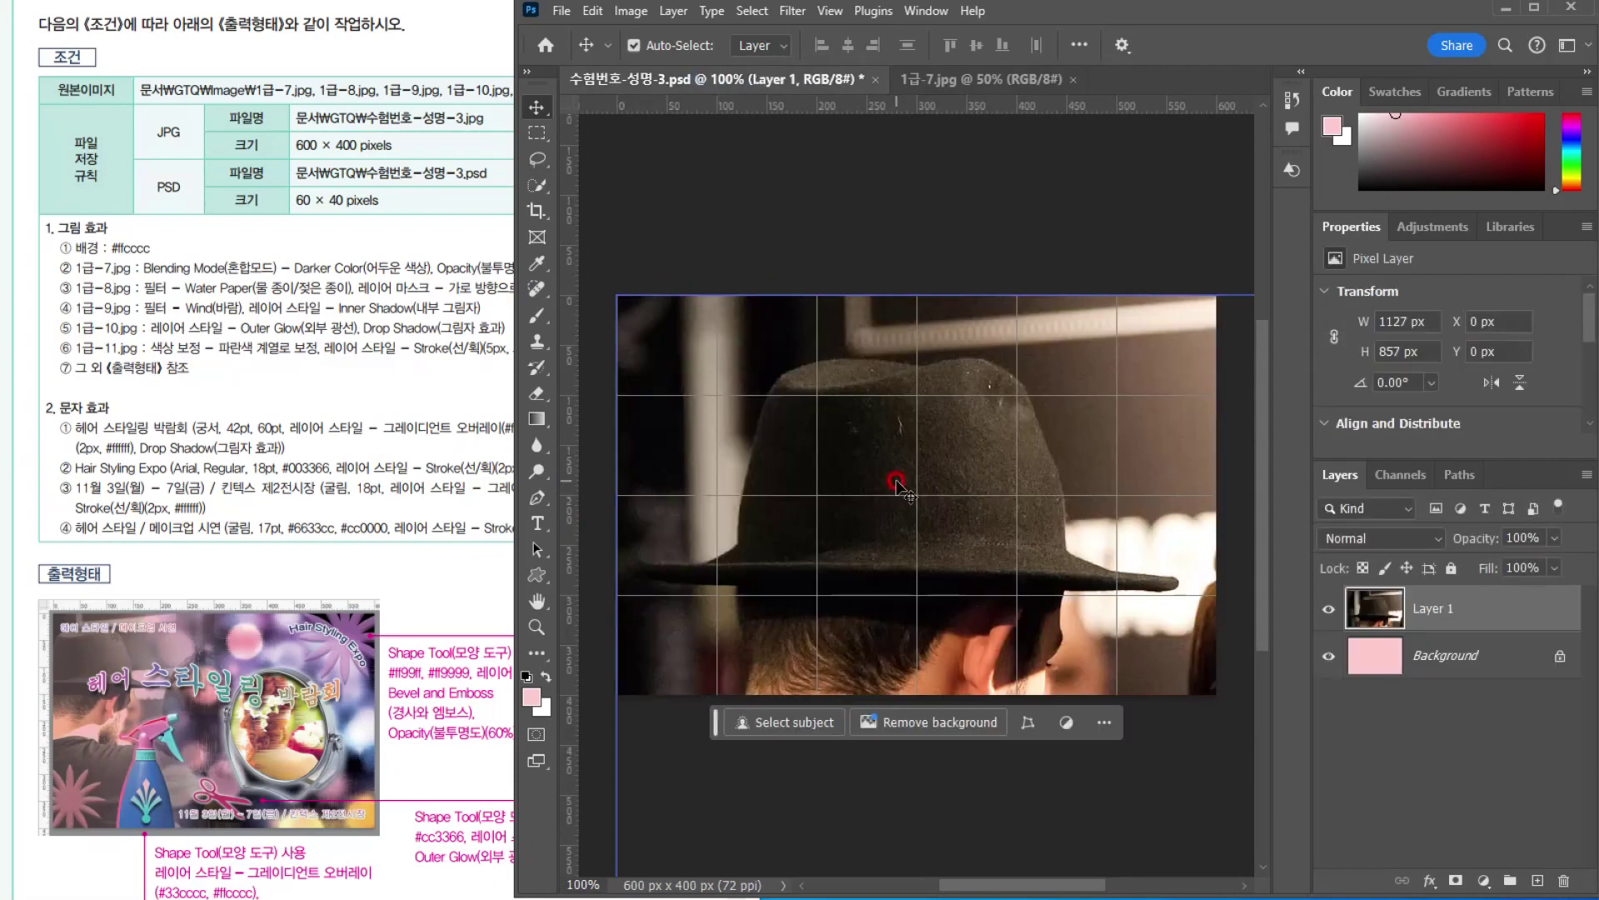
Scale the pasted hairdresser photo to about 536 × 407 px and position it at about X -68 px, Y -4 px
{"action": "key", "text": "ctrl+t"}
{"action": "left_click_drag", "start_coordinate": [617, 287], "coordinate": [667, 414]}
{"action": "left_click_drag", "start_coordinate": [590, 336], "coordinate": [761, 465]}
{"action": "left_click_drag", "start_coordinate": [871, 629], "coordinate": [658, 504]}
{"action": "key", "text": "Return"}
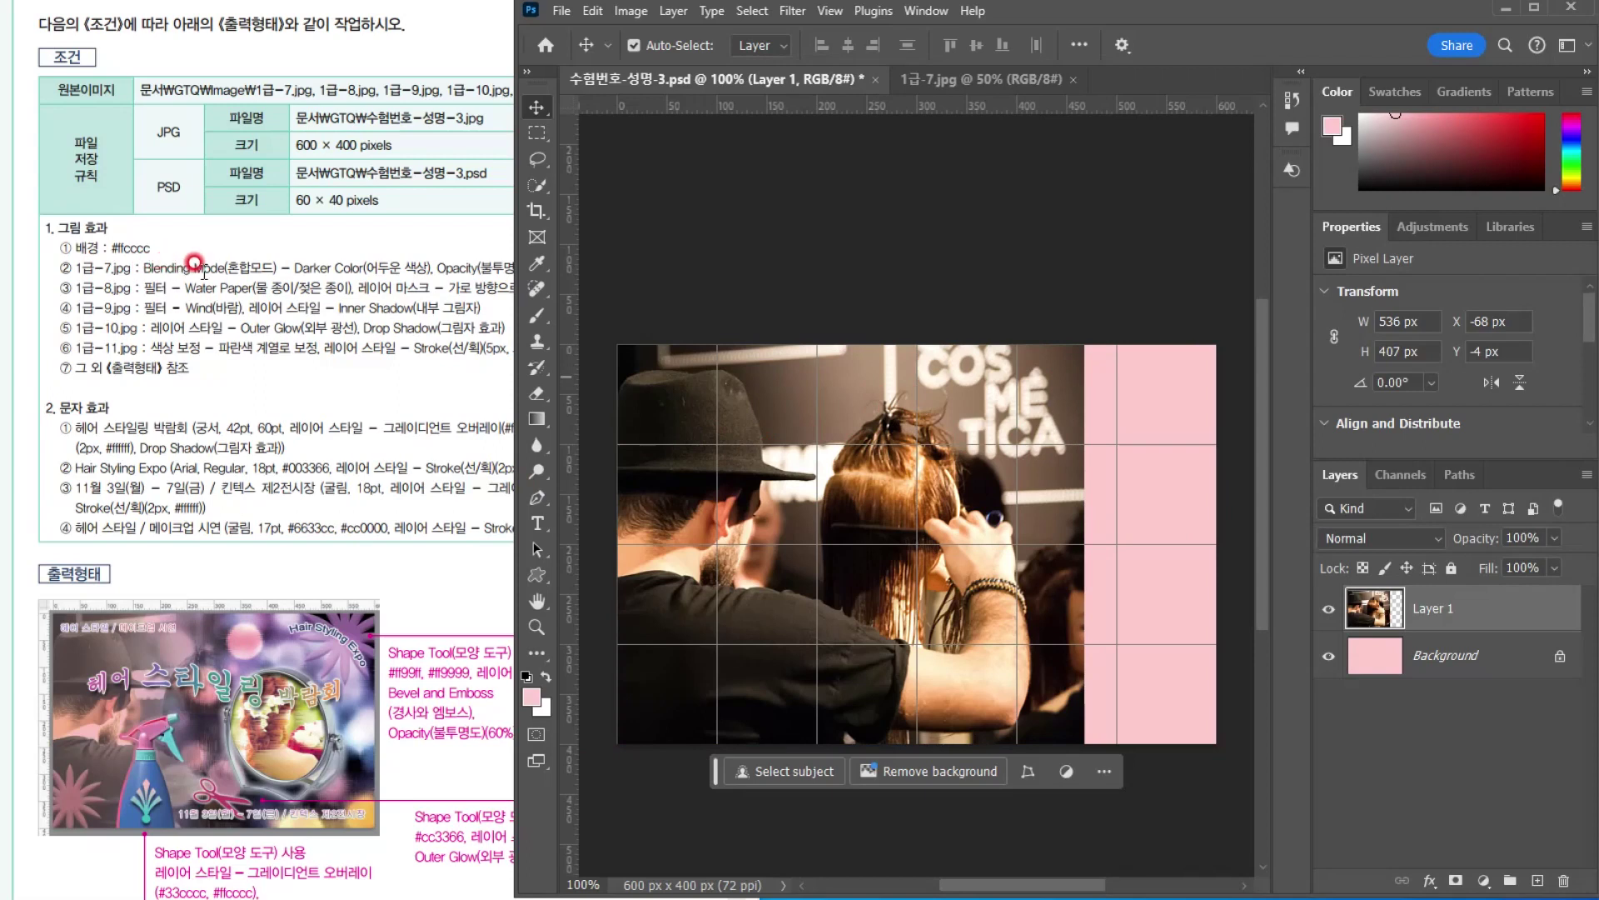
Set Layer 1's blending mode to Darker Color and its opacity to 70%
{"action": "left_click", "coordinate": [356, 265]}
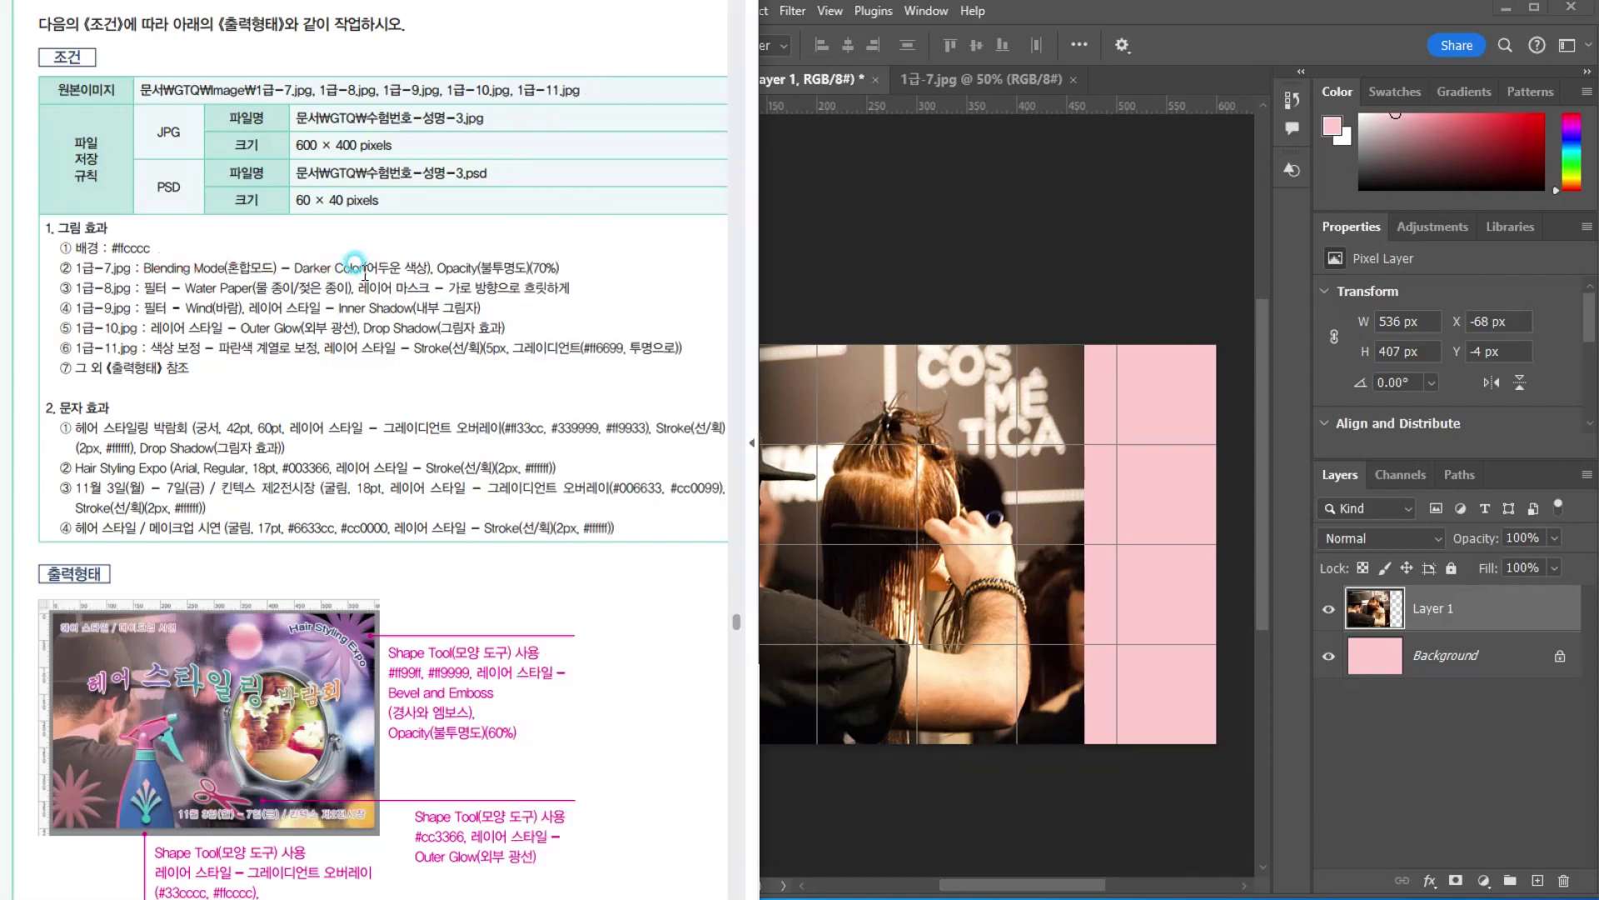
{"action": "left_click", "coordinate": [1451, 612]}
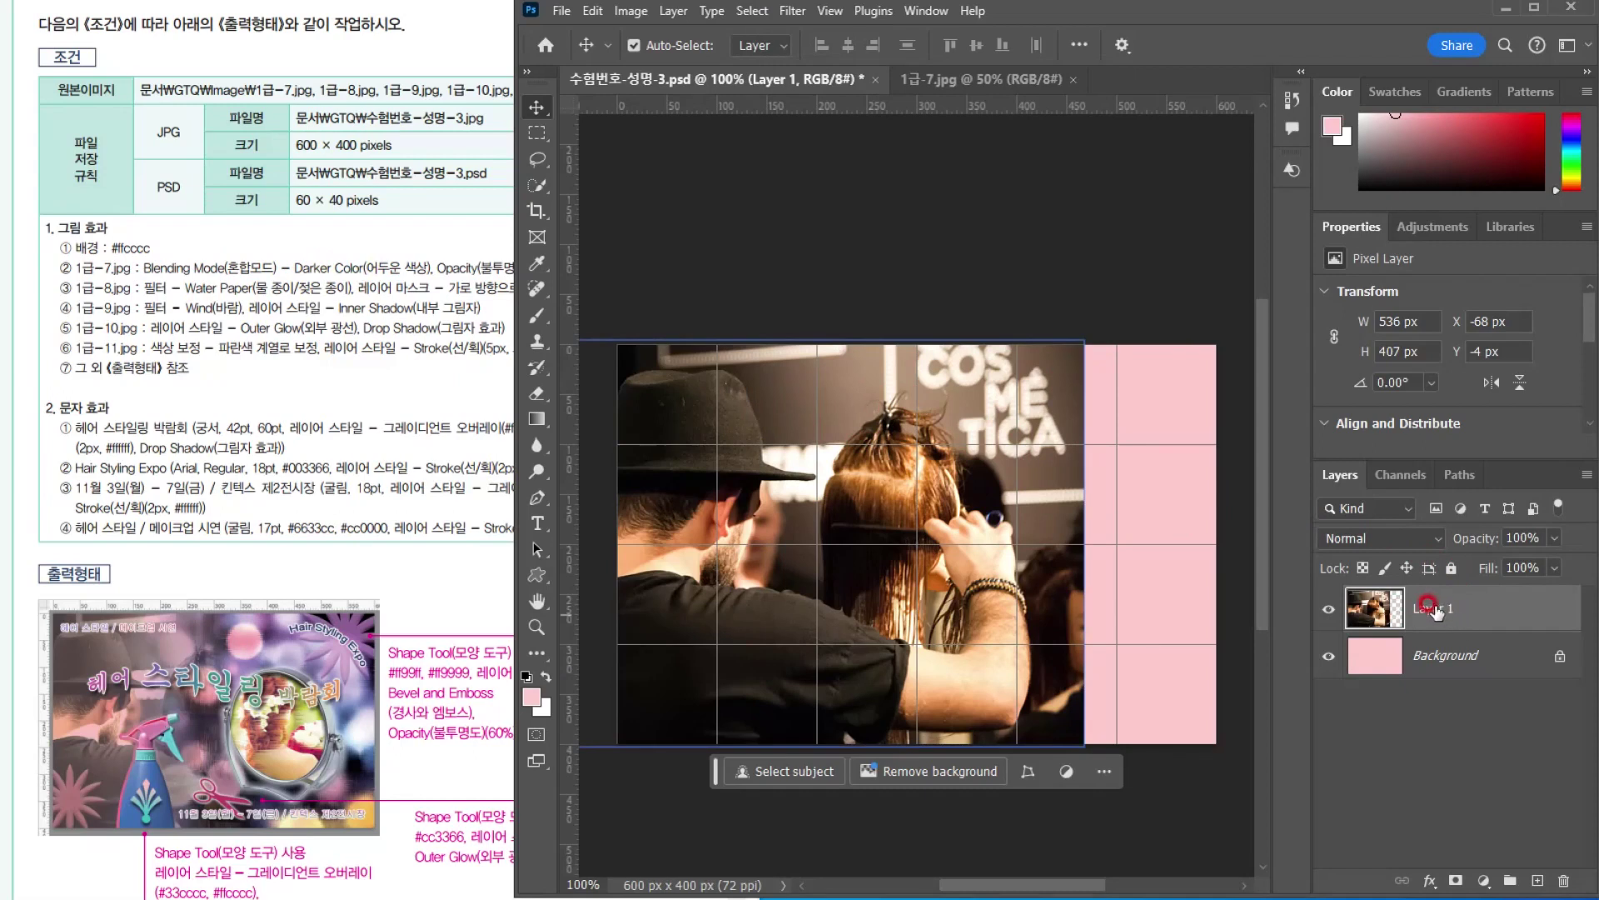
{"action": "left_click", "coordinate": [1340, 537]}
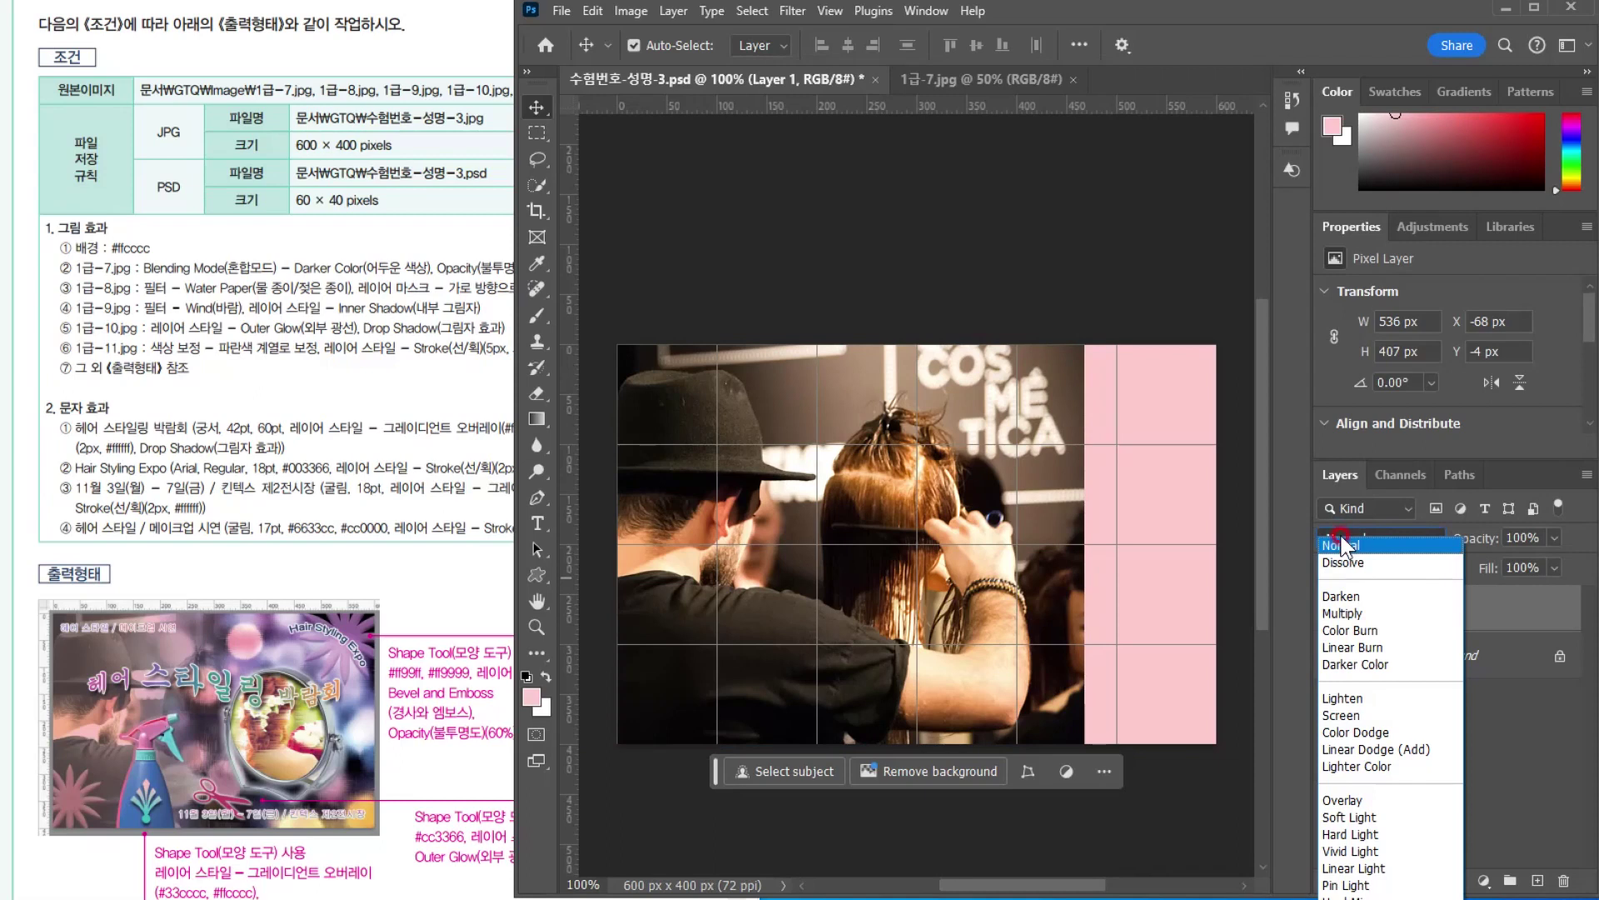
{"action": "left_click", "coordinate": [1353, 664]}
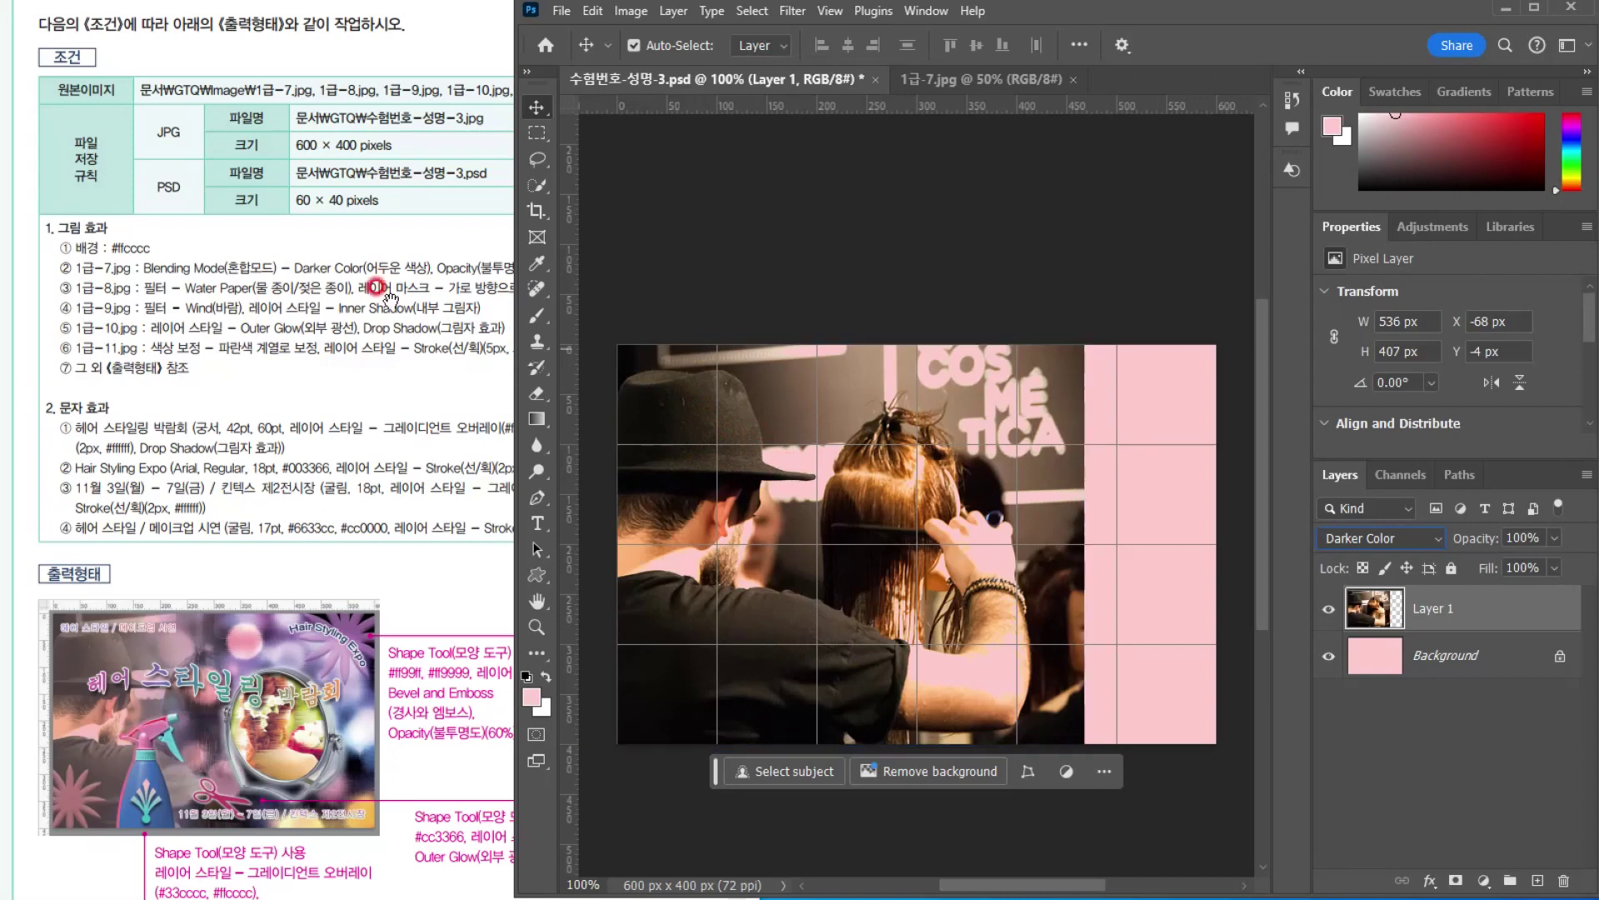
{"action": "left_click", "coordinate": [433, 279]}
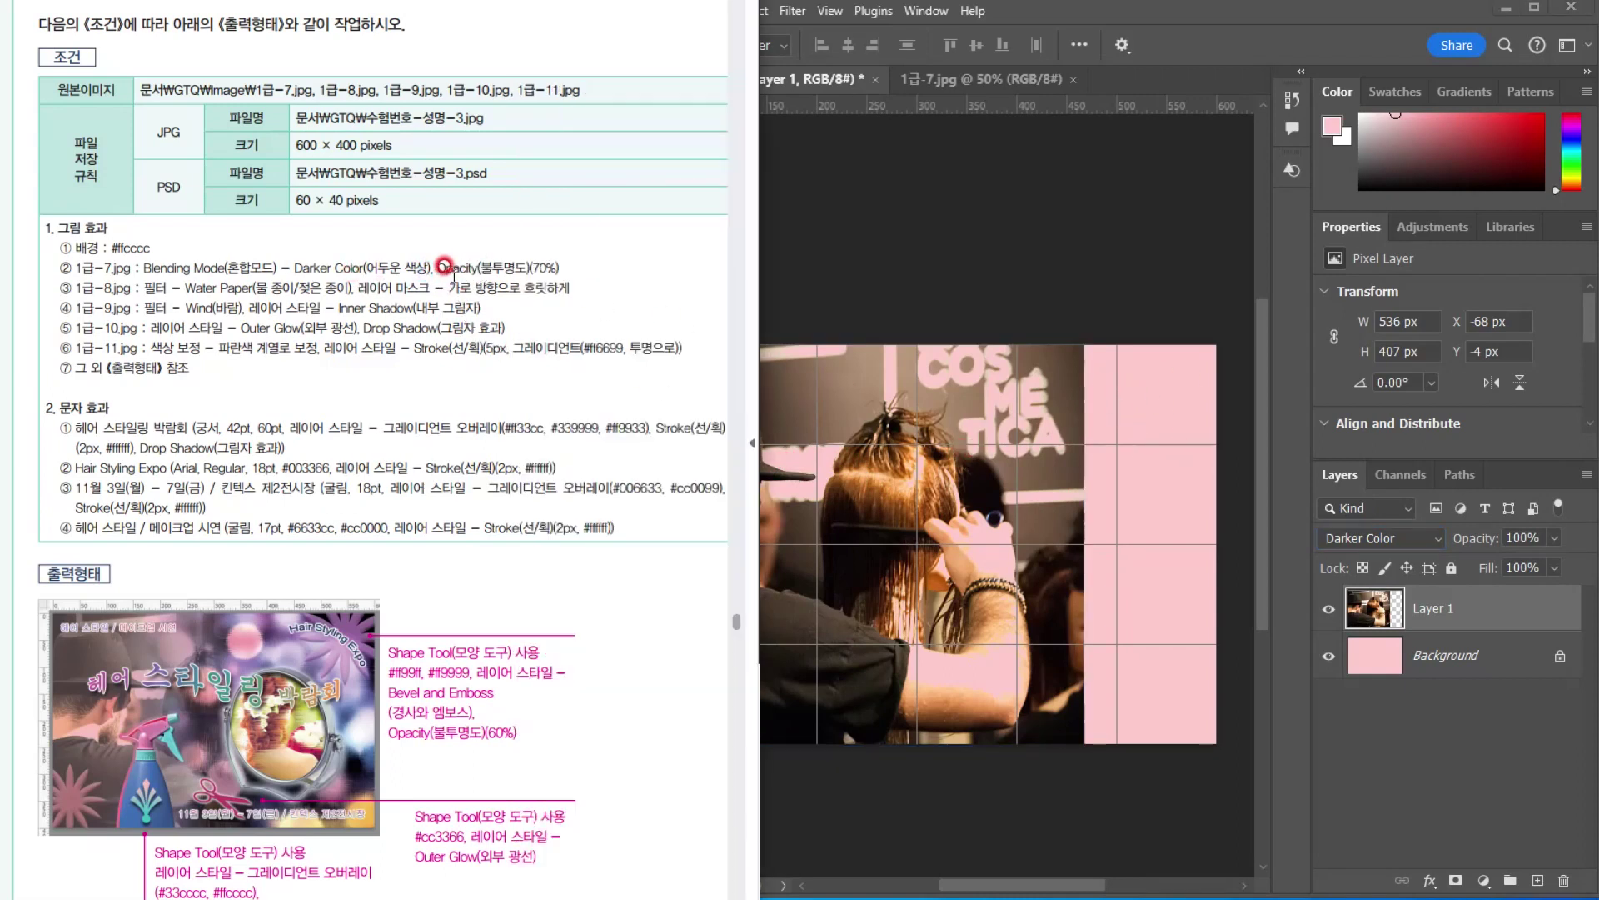
{"action": "left_click", "coordinate": [1481, 613]}
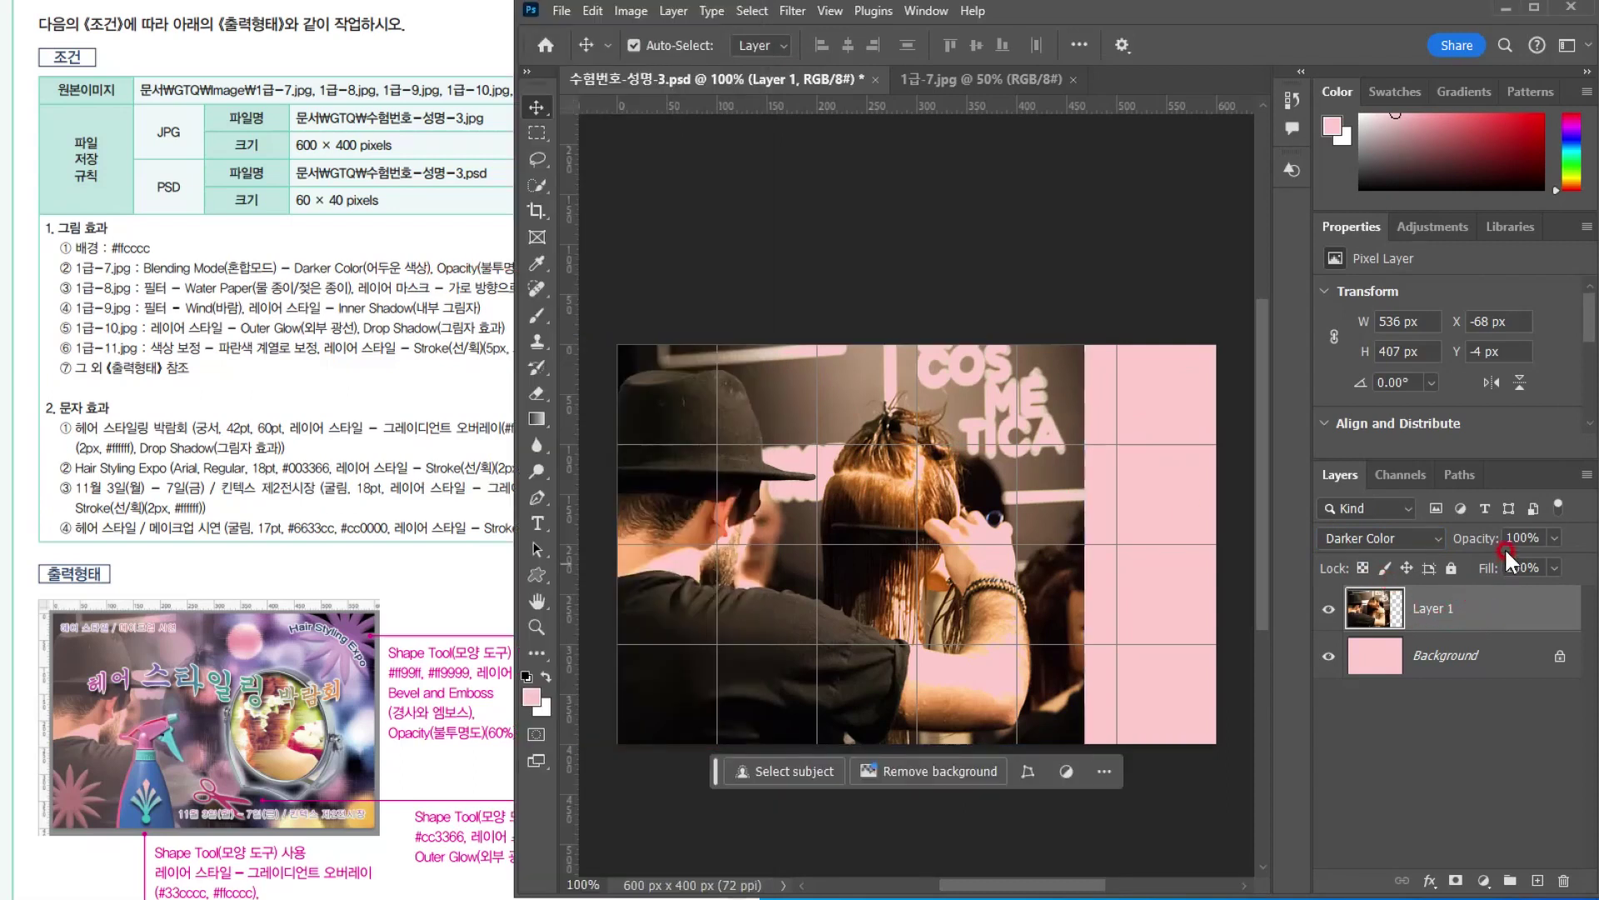
{"action": "type", "text": "70"}
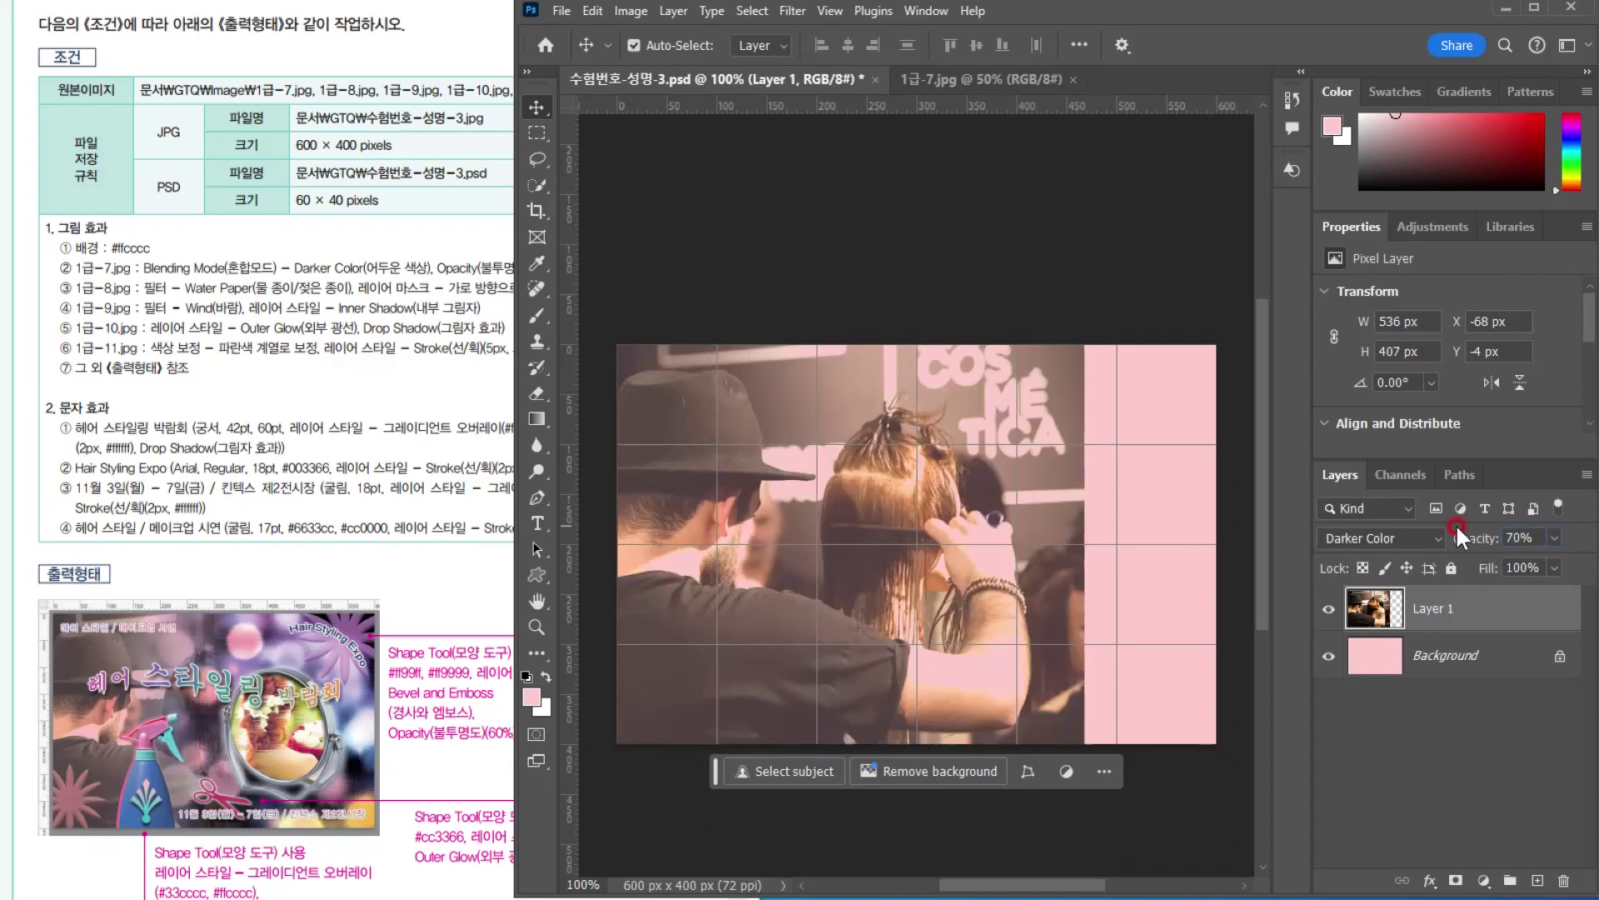
Open 1급-8.jpg and copy the whole image into the 수험번호-성명-3.psd poster above Layer 1
{"action": "left_click", "coordinate": [205, 277]}
{"action": "left_click", "coordinate": [275, 346]}
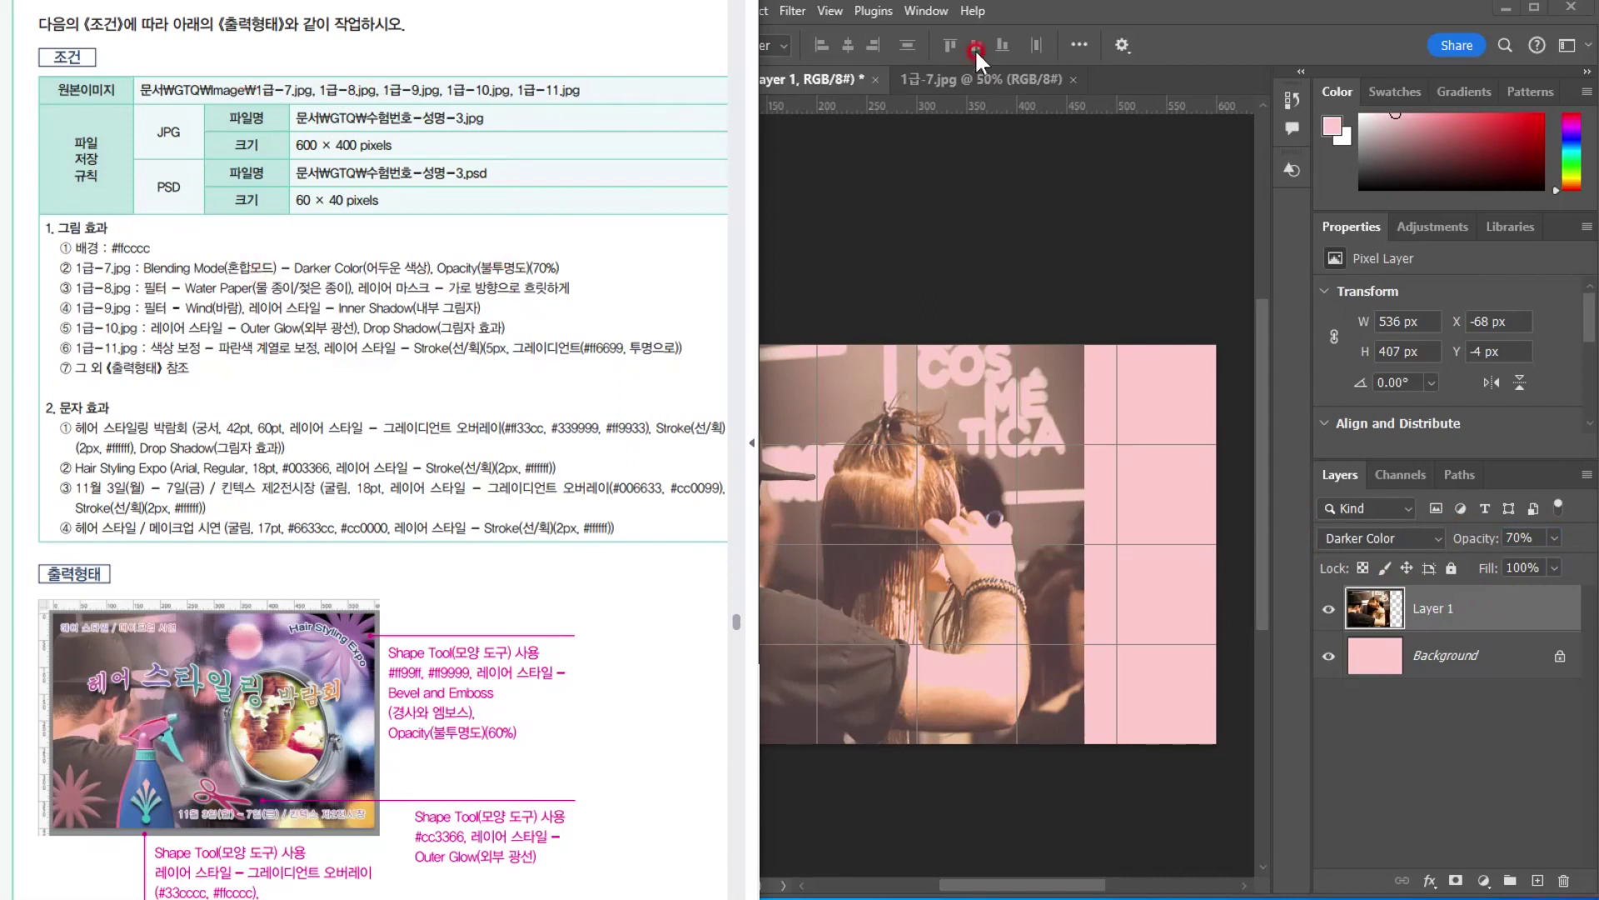
{"action": "left_click", "coordinate": [1007, 7]}
{"action": "left_click", "coordinate": [562, 11]}
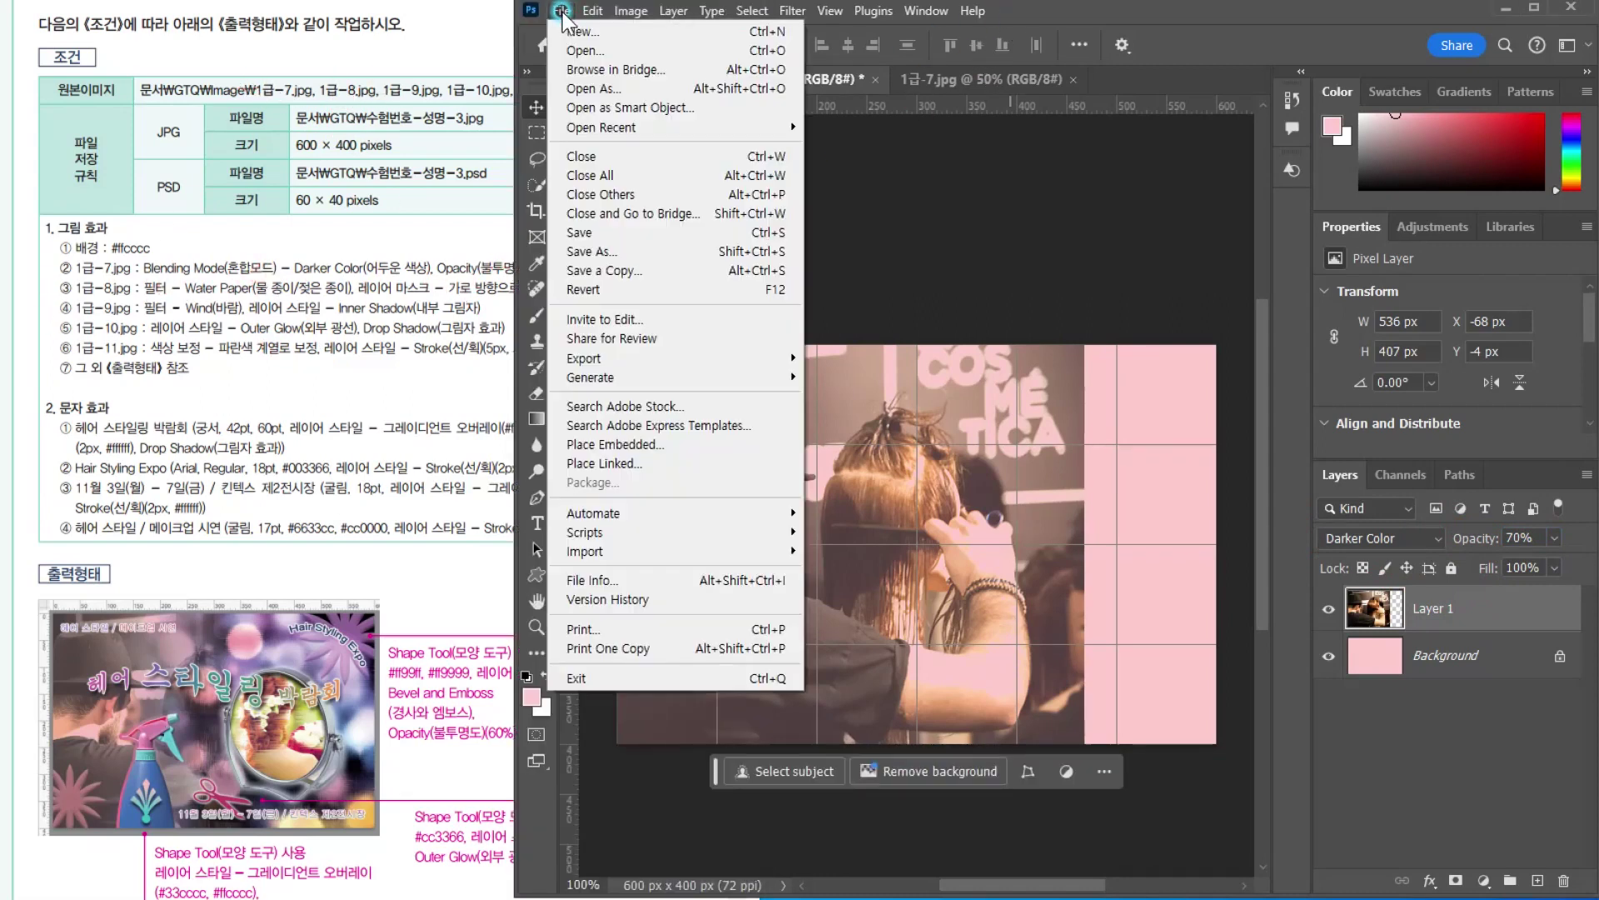
{"action": "left_click", "coordinate": [583, 51]}
{"action": "double_click", "coordinate": [224, 482]}
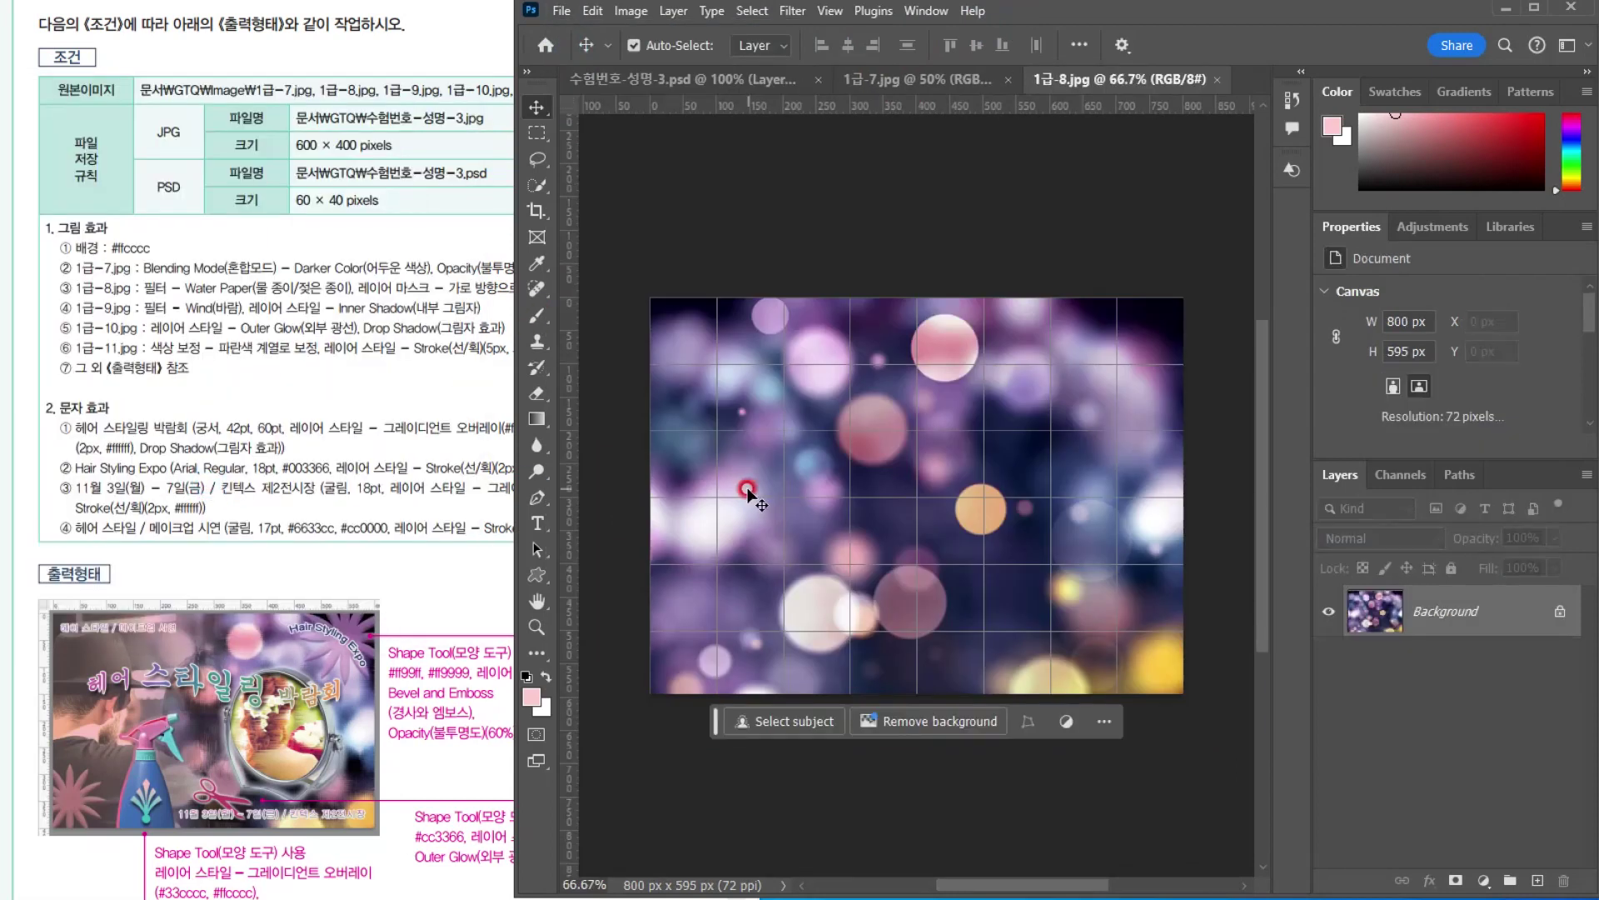
{"action": "key", "text": "ctrl+a"}
{"action": "left_click_drag", "start_coordinate": [707, 77], "coordinate": [918, 429]}
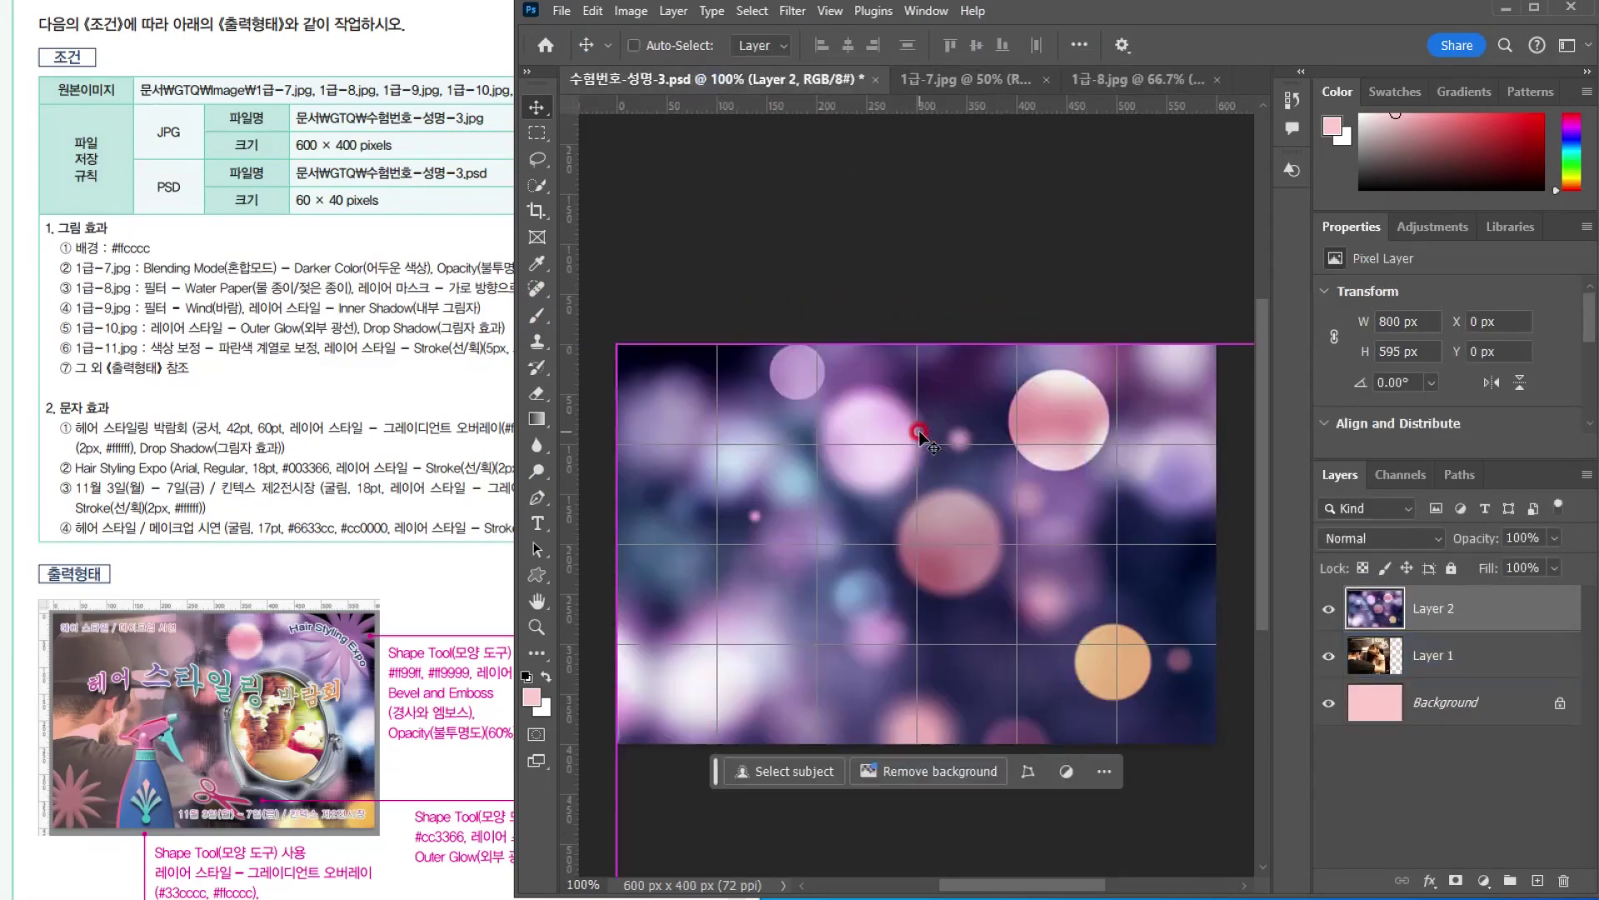
Scale the pasted bokeh image to about 561 × 418 px and position it at about X 39 px, Y -15 px, against the canvas's right edge
{"action": "key", "text": "ctrl+t"}
{"action": "left_click_drag", "start_coordinate": [614, 342], "coordinate": [835, 507]}
{"action": "left_click_drag", "start_coordinate": [1026, 645], "coordinate": [880, 454]}
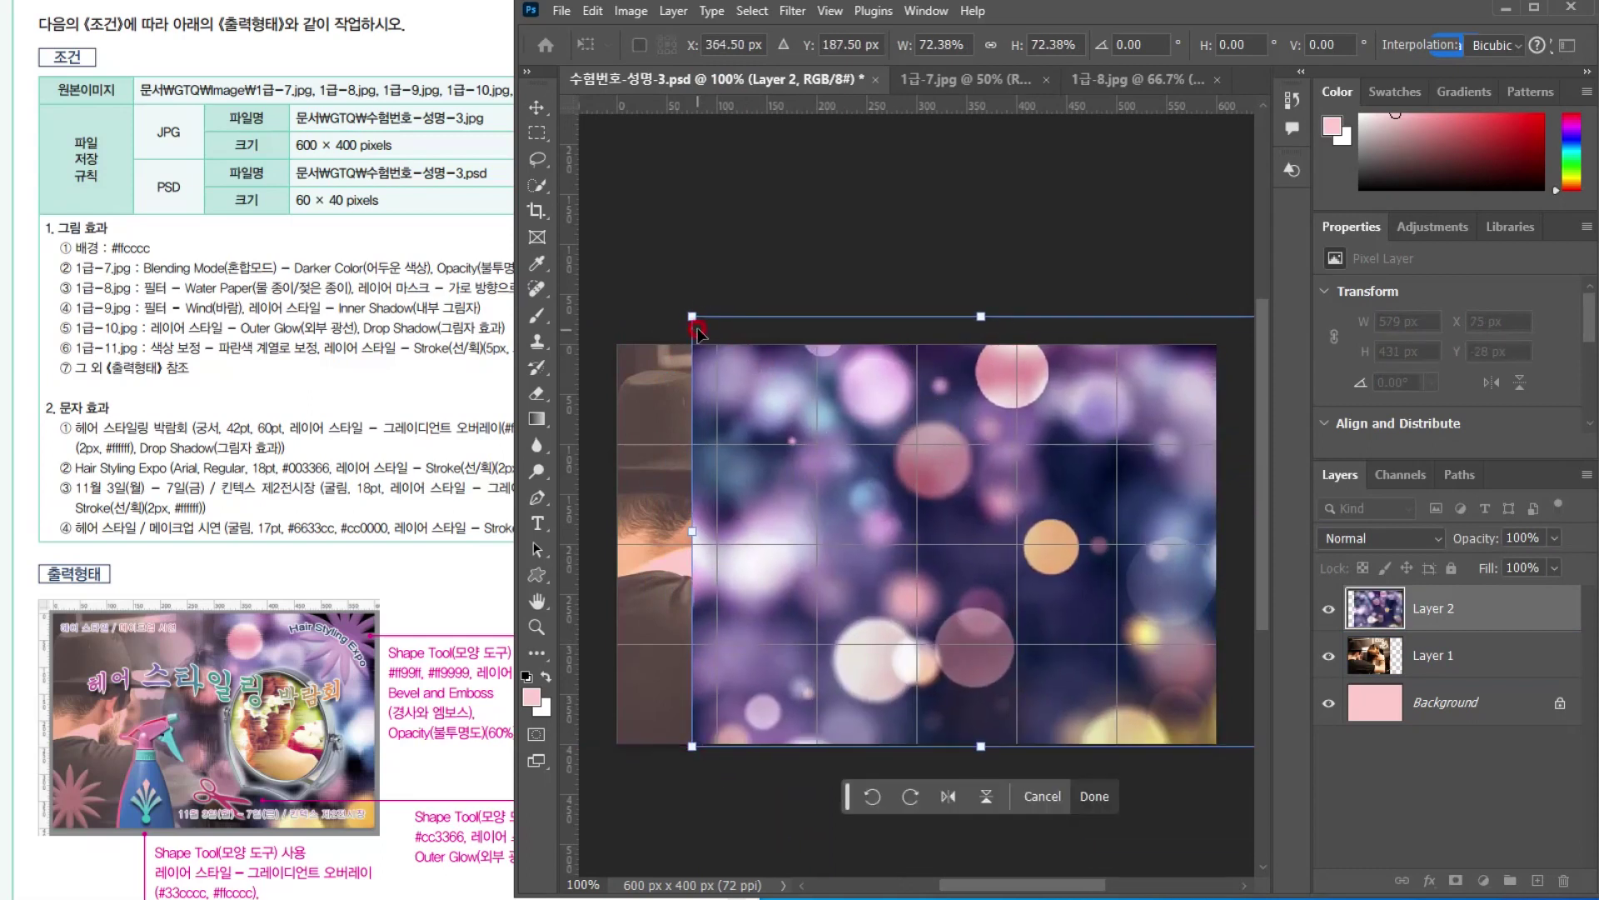
{"action": "left_click_drag", "start_coordinate": [689, 317], "coordinate": [753, 354]}
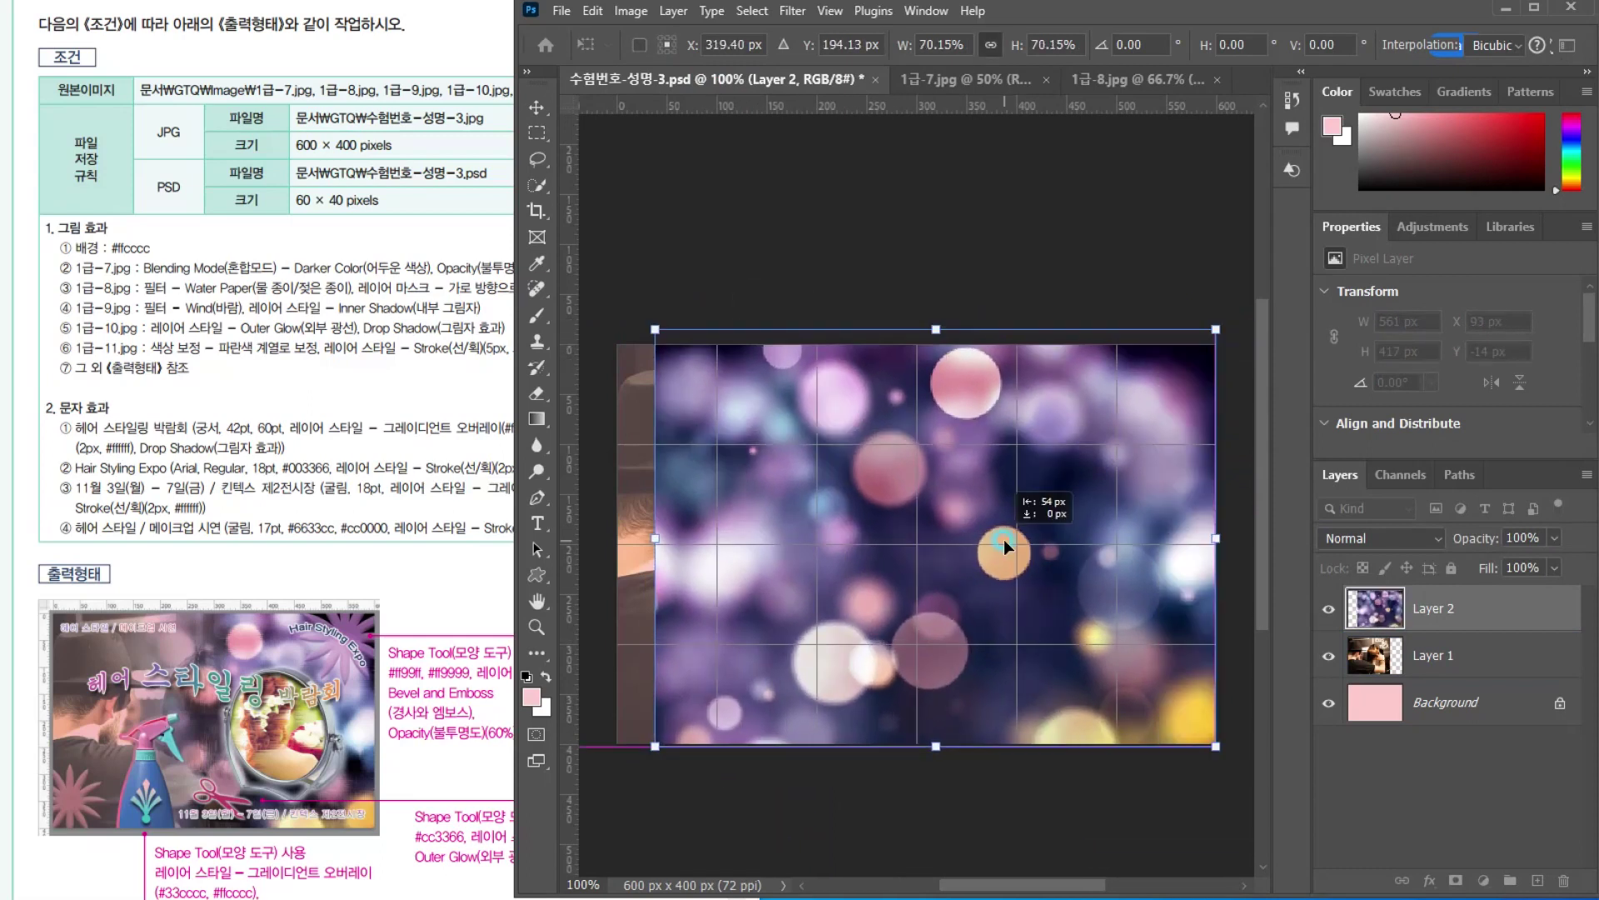
{"action": "left_click_drag", "start_coordinate": [1003, 538], "coordinate": [1004, 542]}
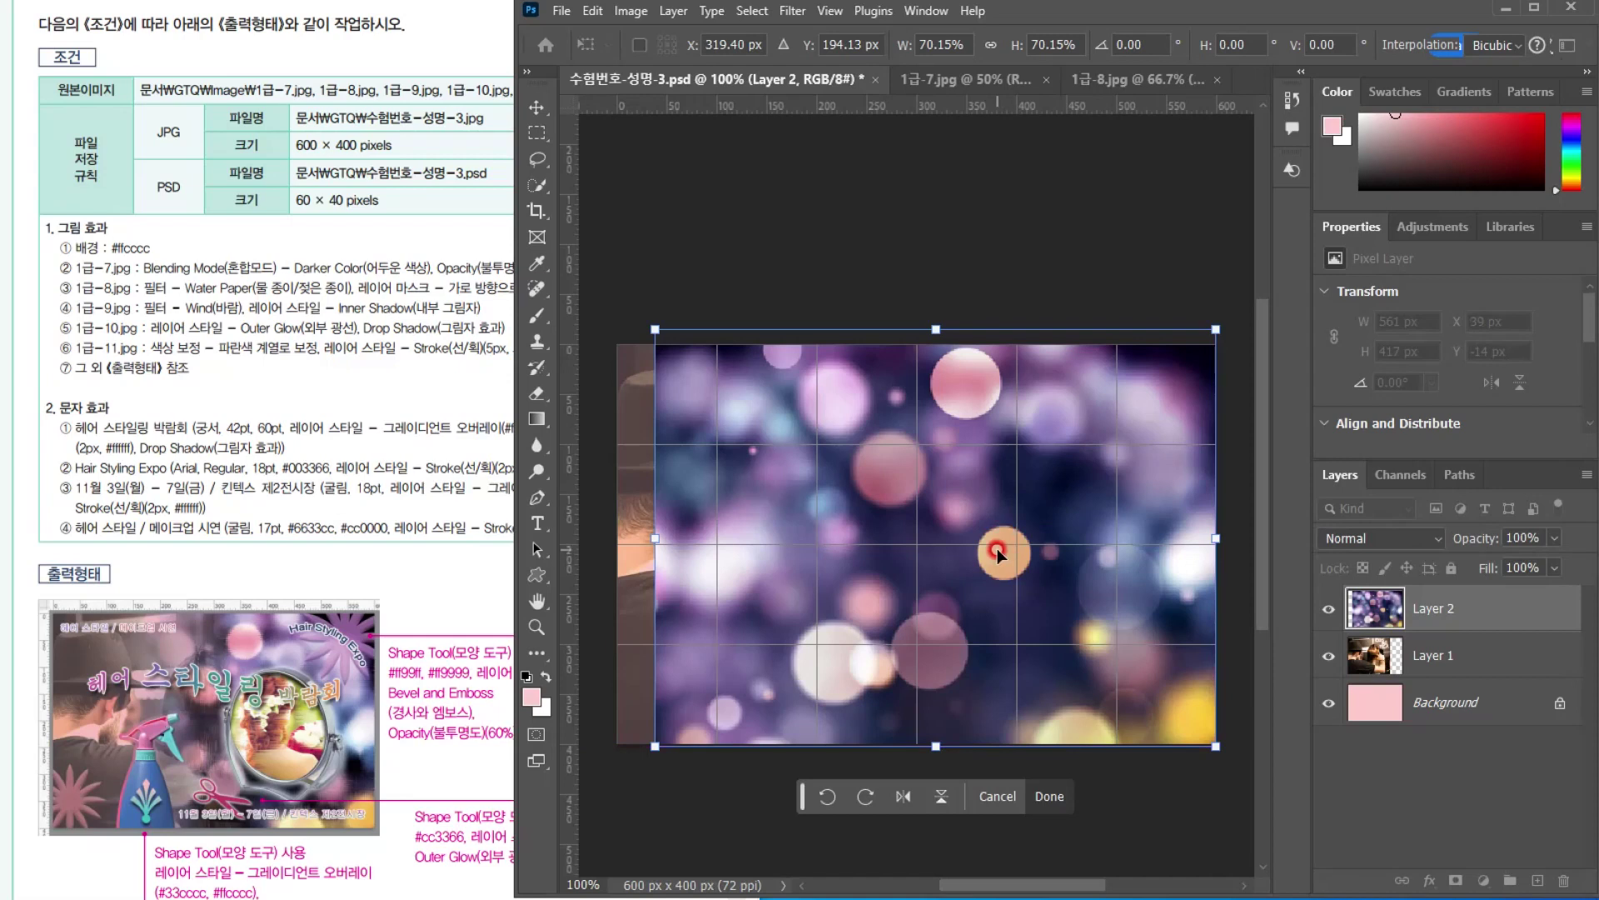
{"action": "key", "text": "Return"}
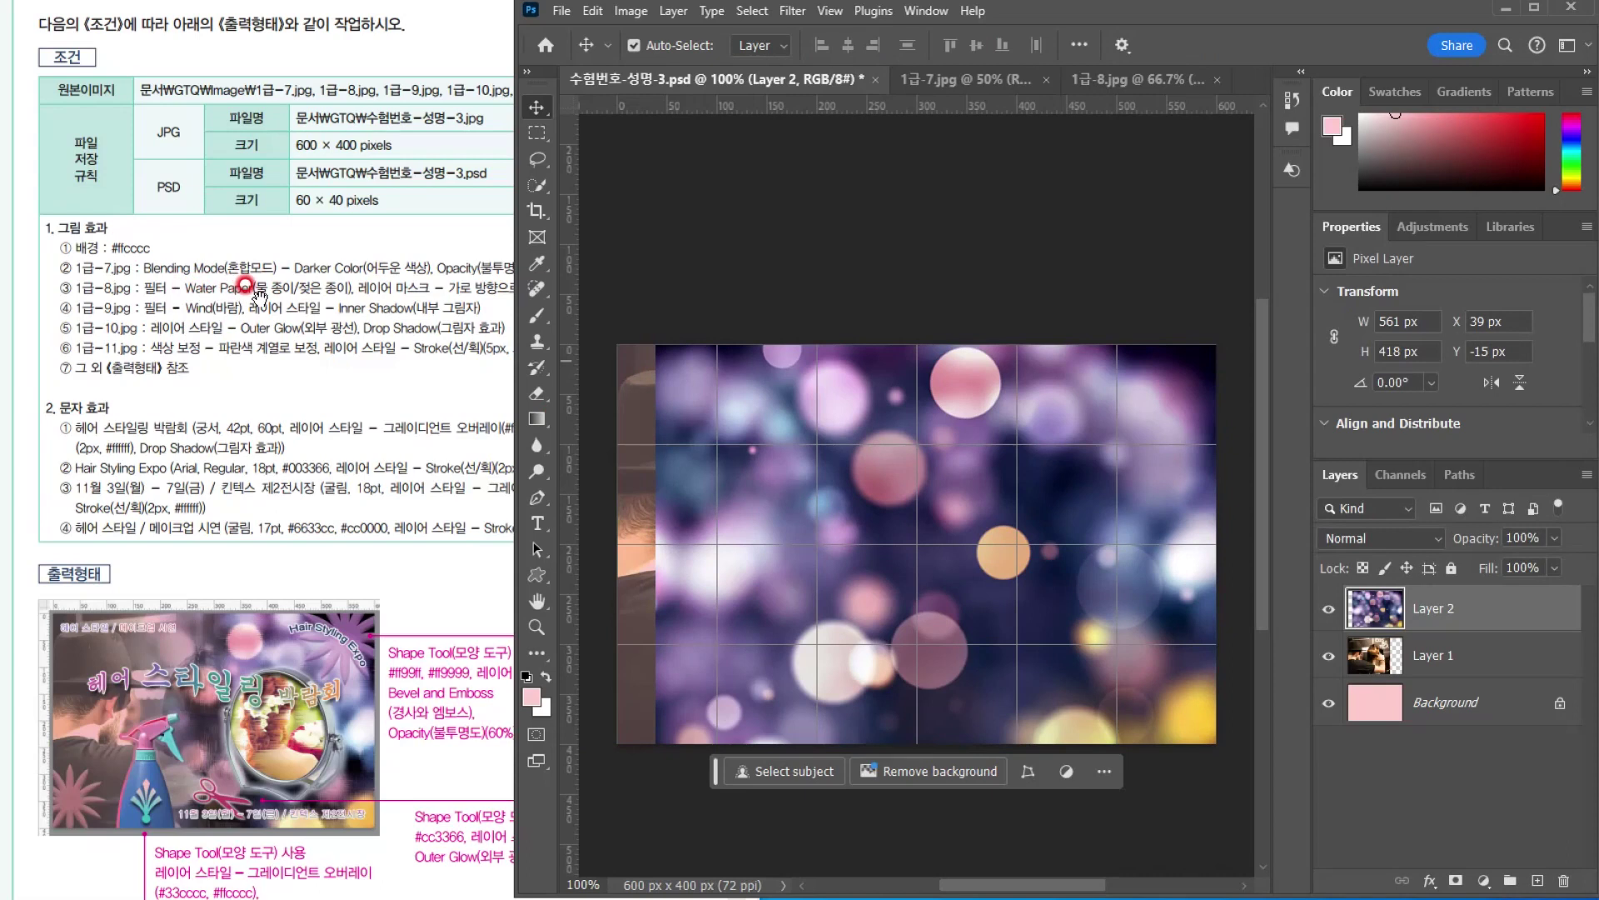
Apply the Water Paper filter from the Filter Gallery's Sketch group to the bokeh image on Layer 2
{"action": "left_click", "coordinate": [788, 10]}
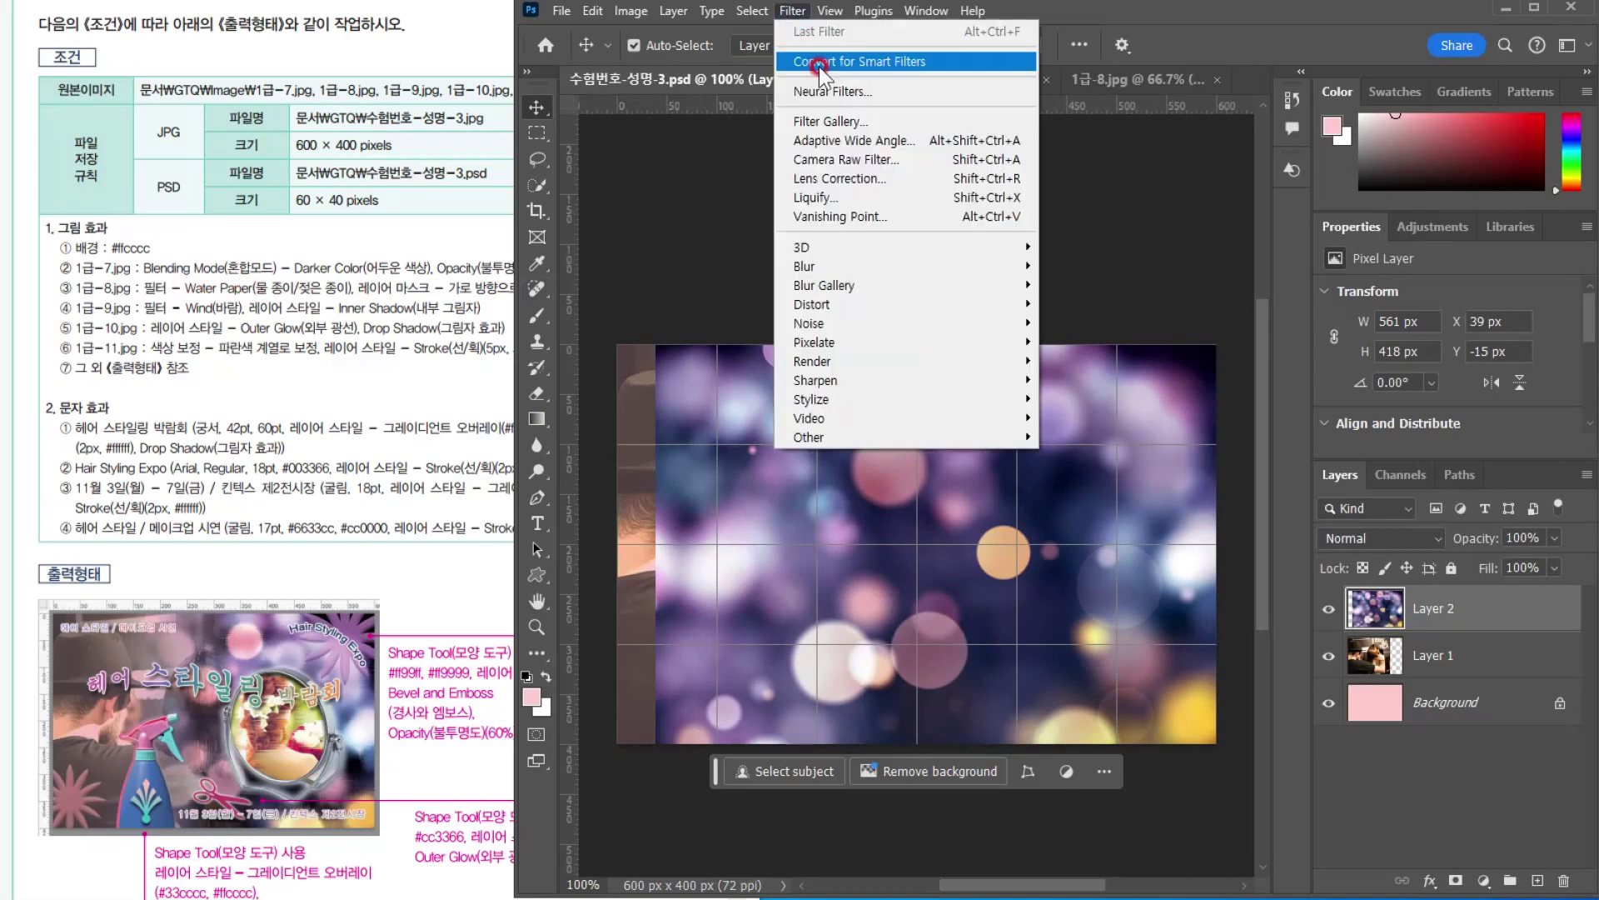
{"action": "left_click", "coordinate": [822, 118]}
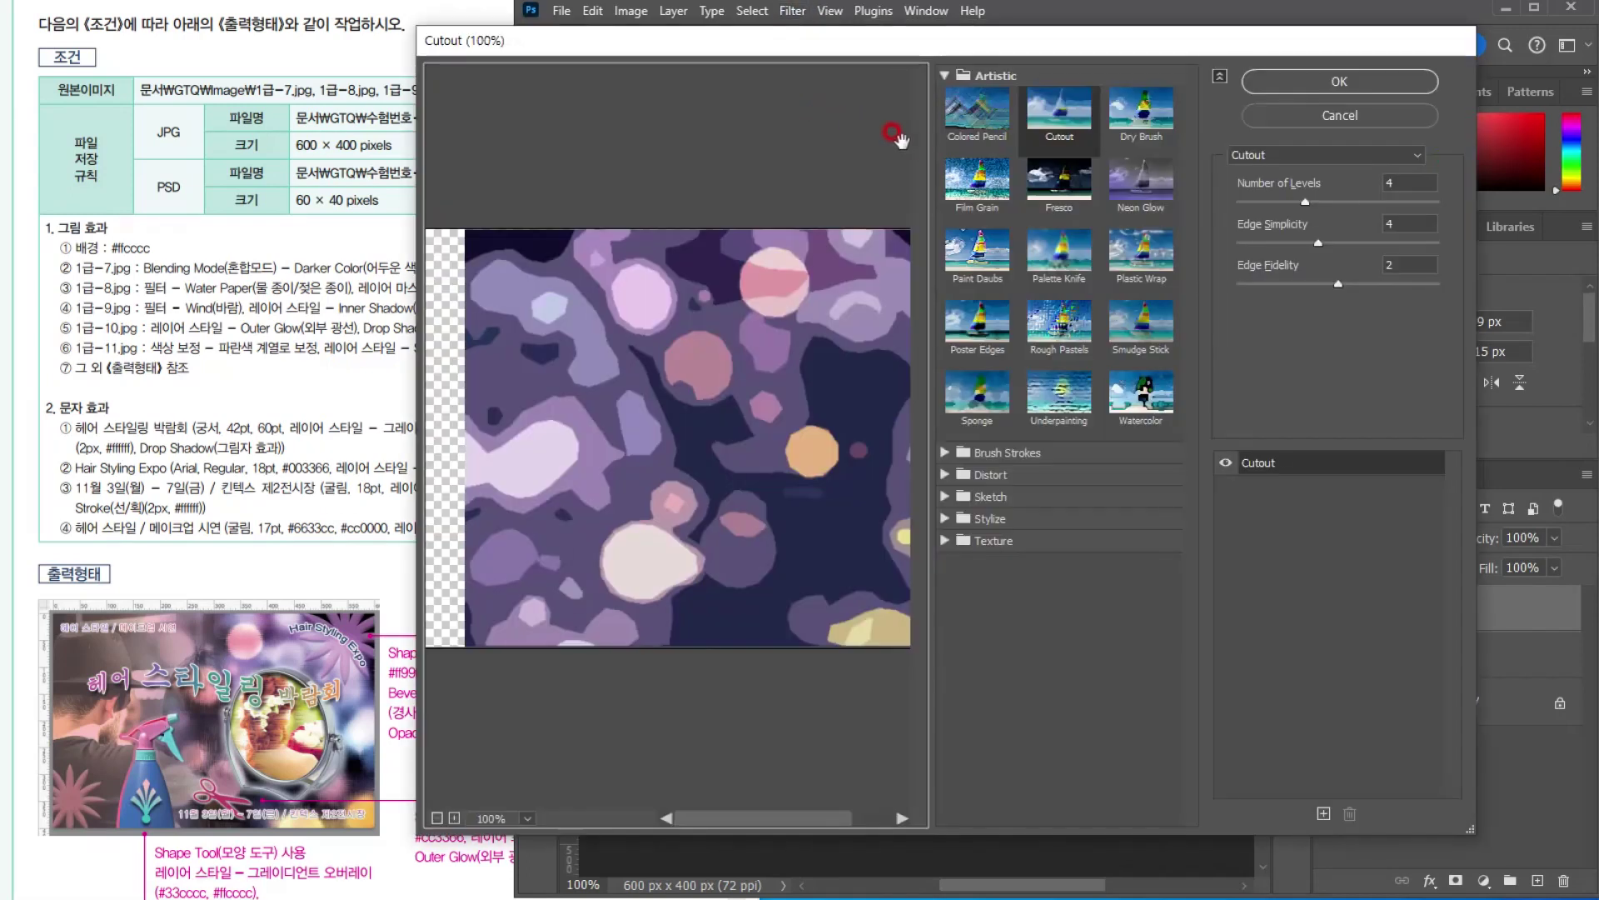
{"action": "left_click", "coordinate": [1140, 391]}
{"action": "left_click", "coordinate": [945, 496]}
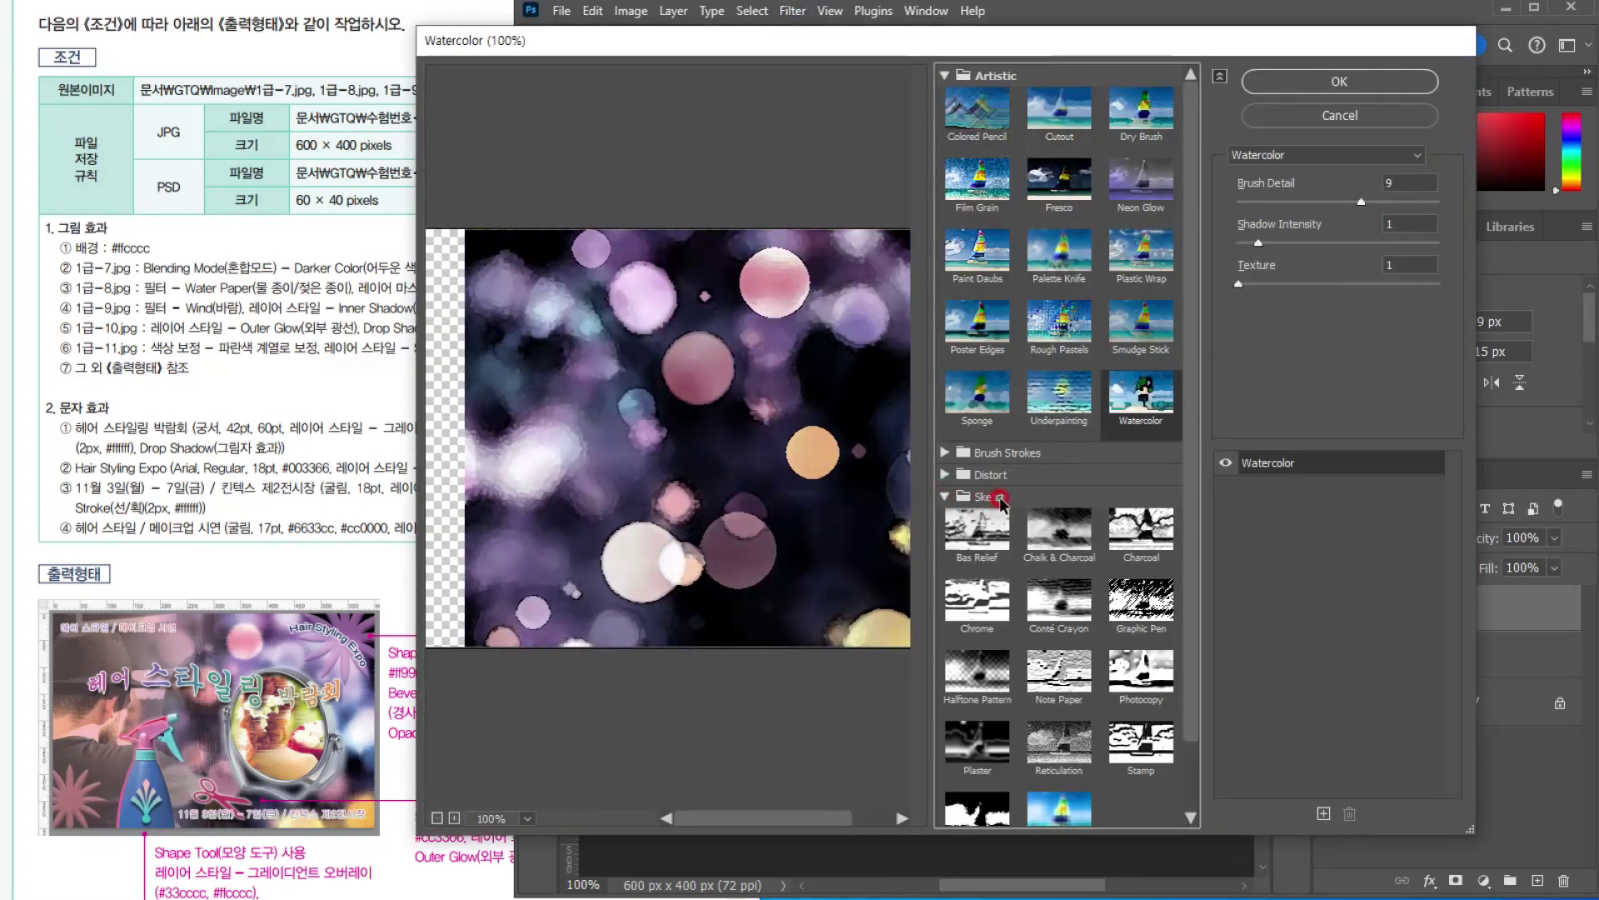
{"action": "scroll", "coordinate": [1001, 505], "scroll_direction": "down", "scroll_amount": 2}
{"action": "left_click", "coordinate": [1066, 745]}
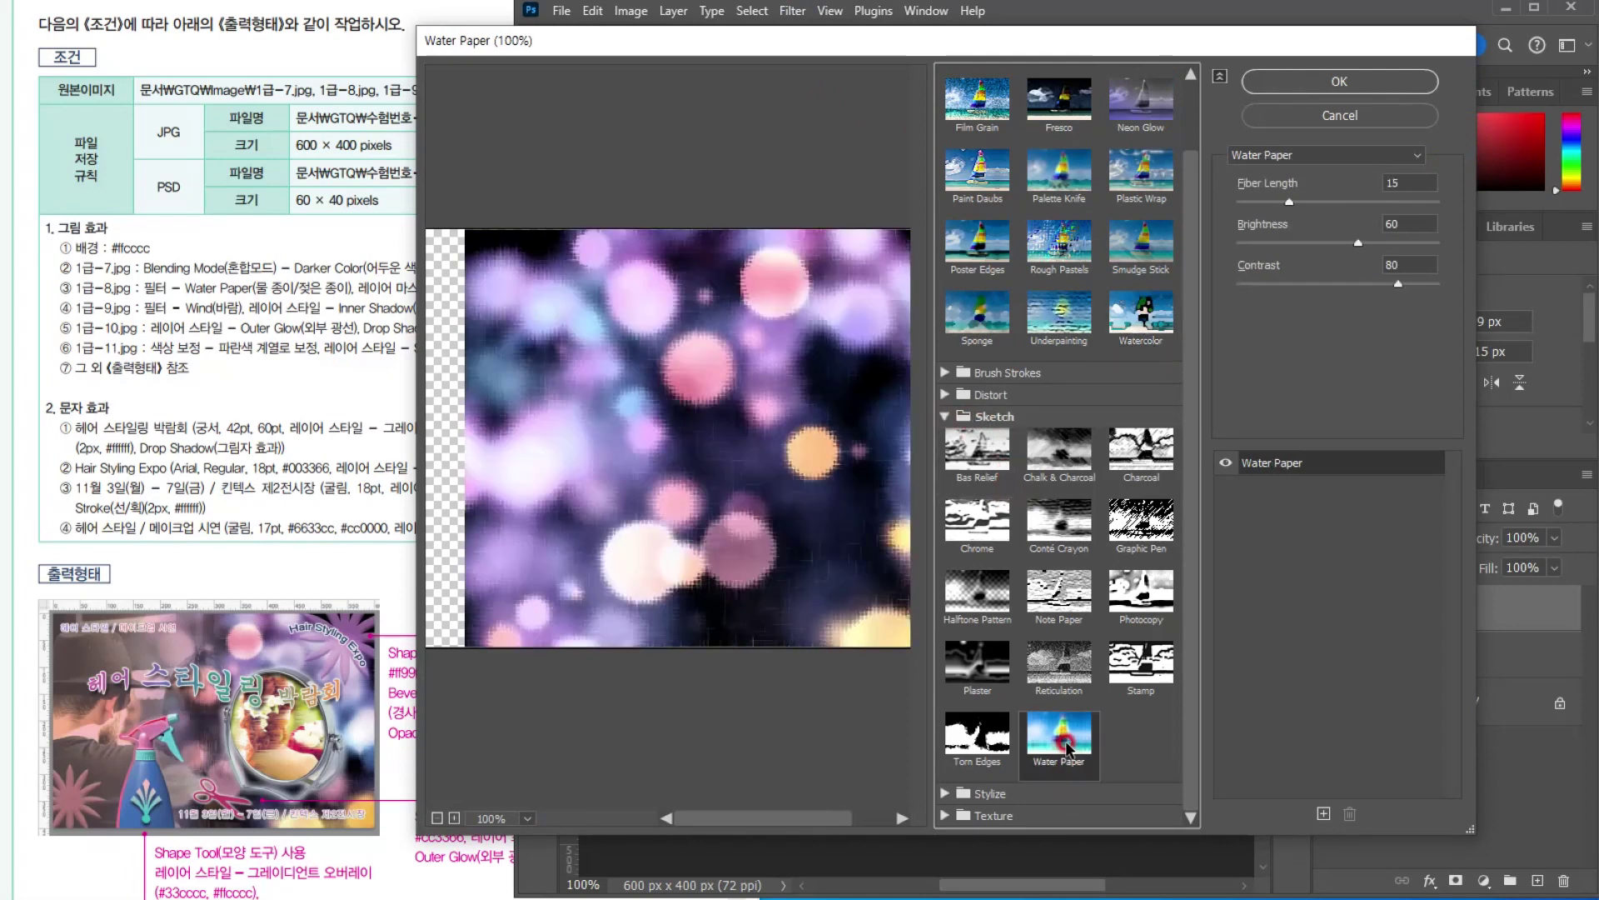
{"action": "left_click", "coordinate": [1306, 84]}
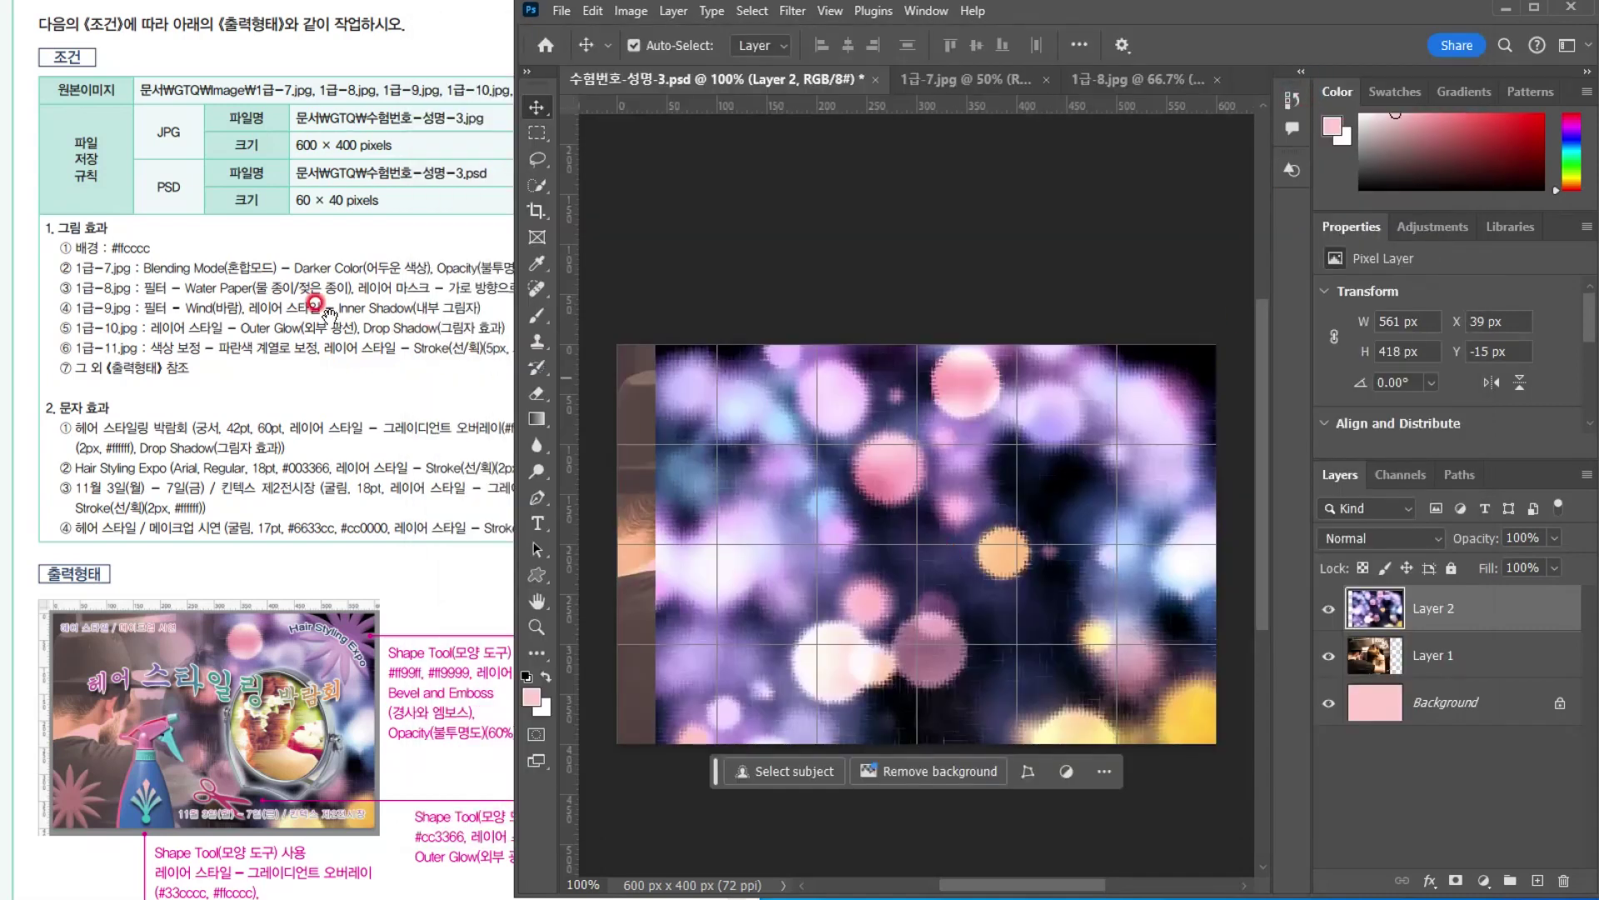
Add a layer mask to Layer 2 with the bokeh image
{"action": "left_click", "coordinate": [386, 277]}
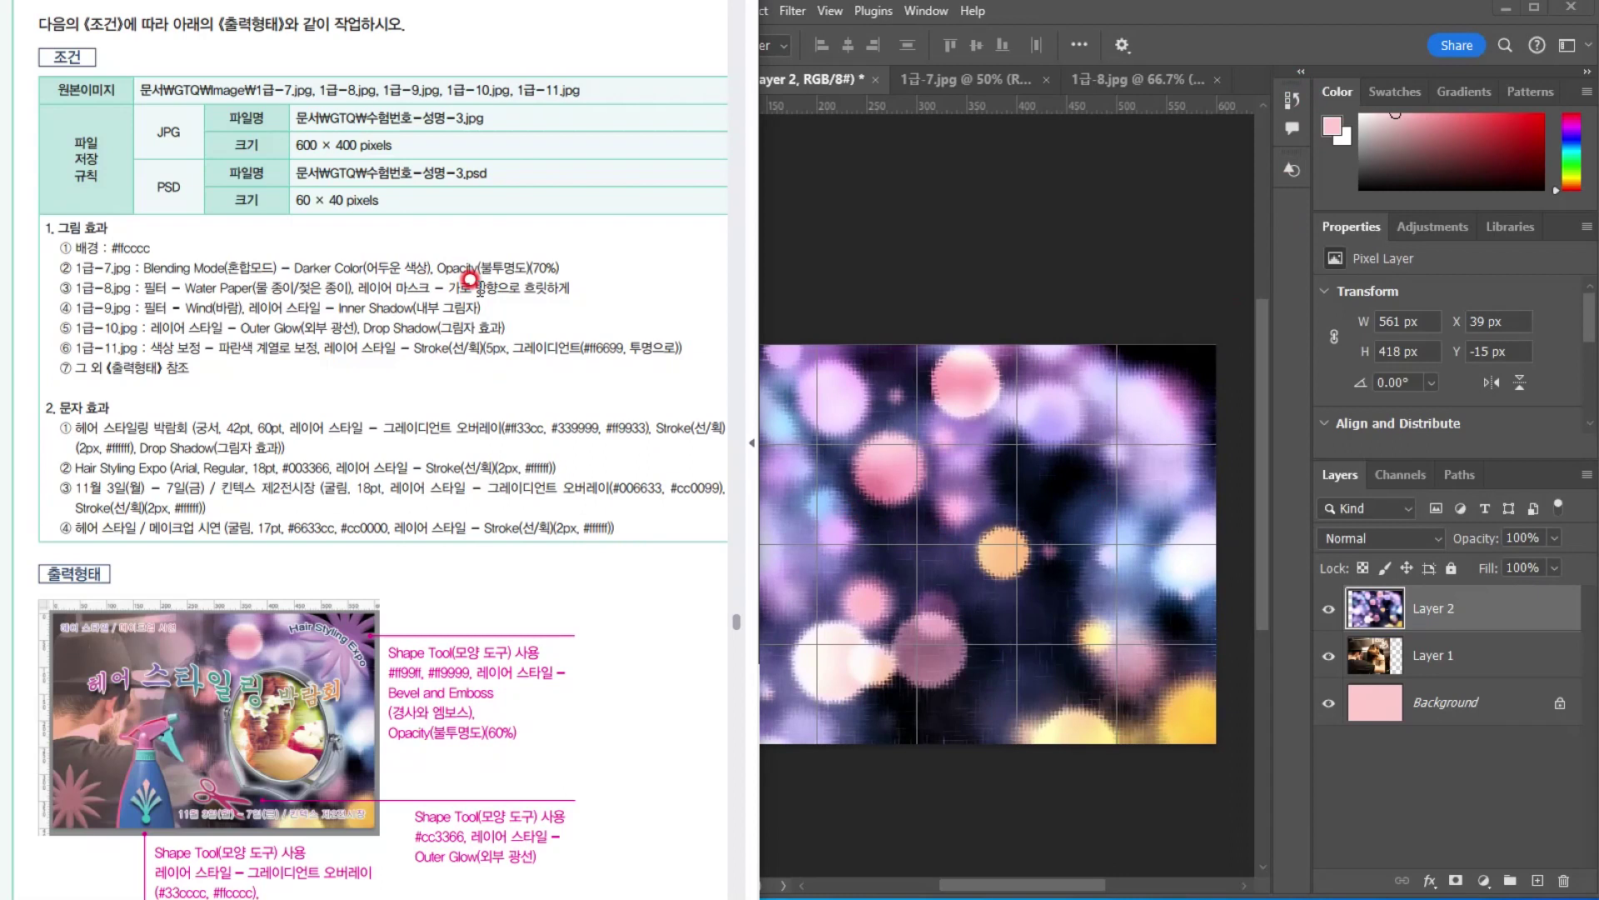
{"action": "left_click", "coordinate": [1069, 17]}
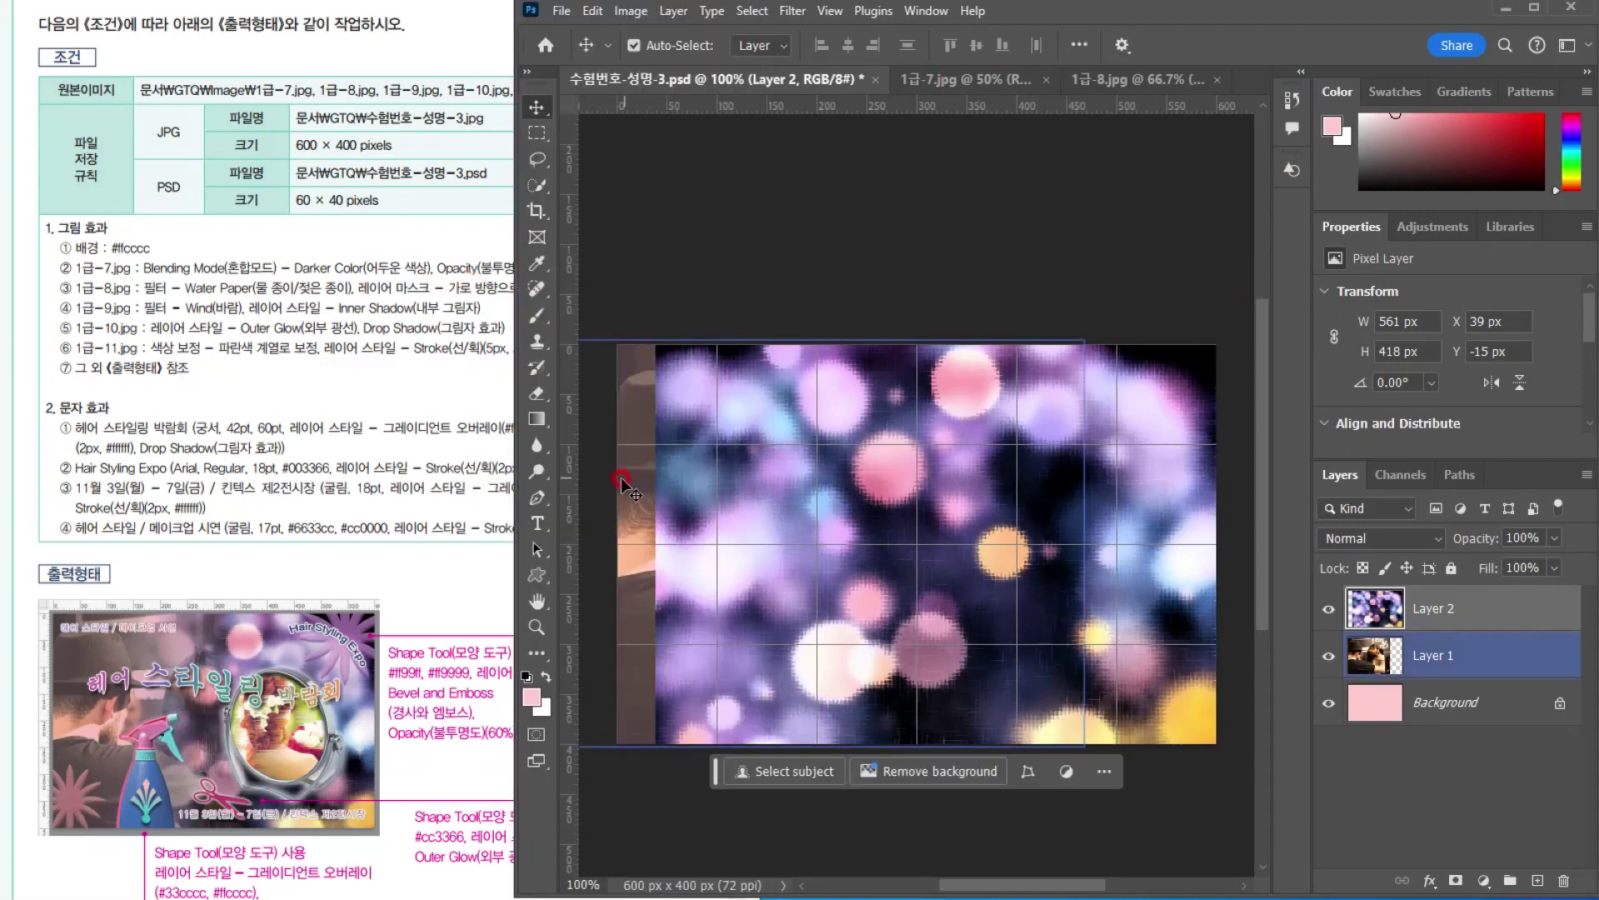
{"action": "left_click", "coordinate": [1479, 607]}
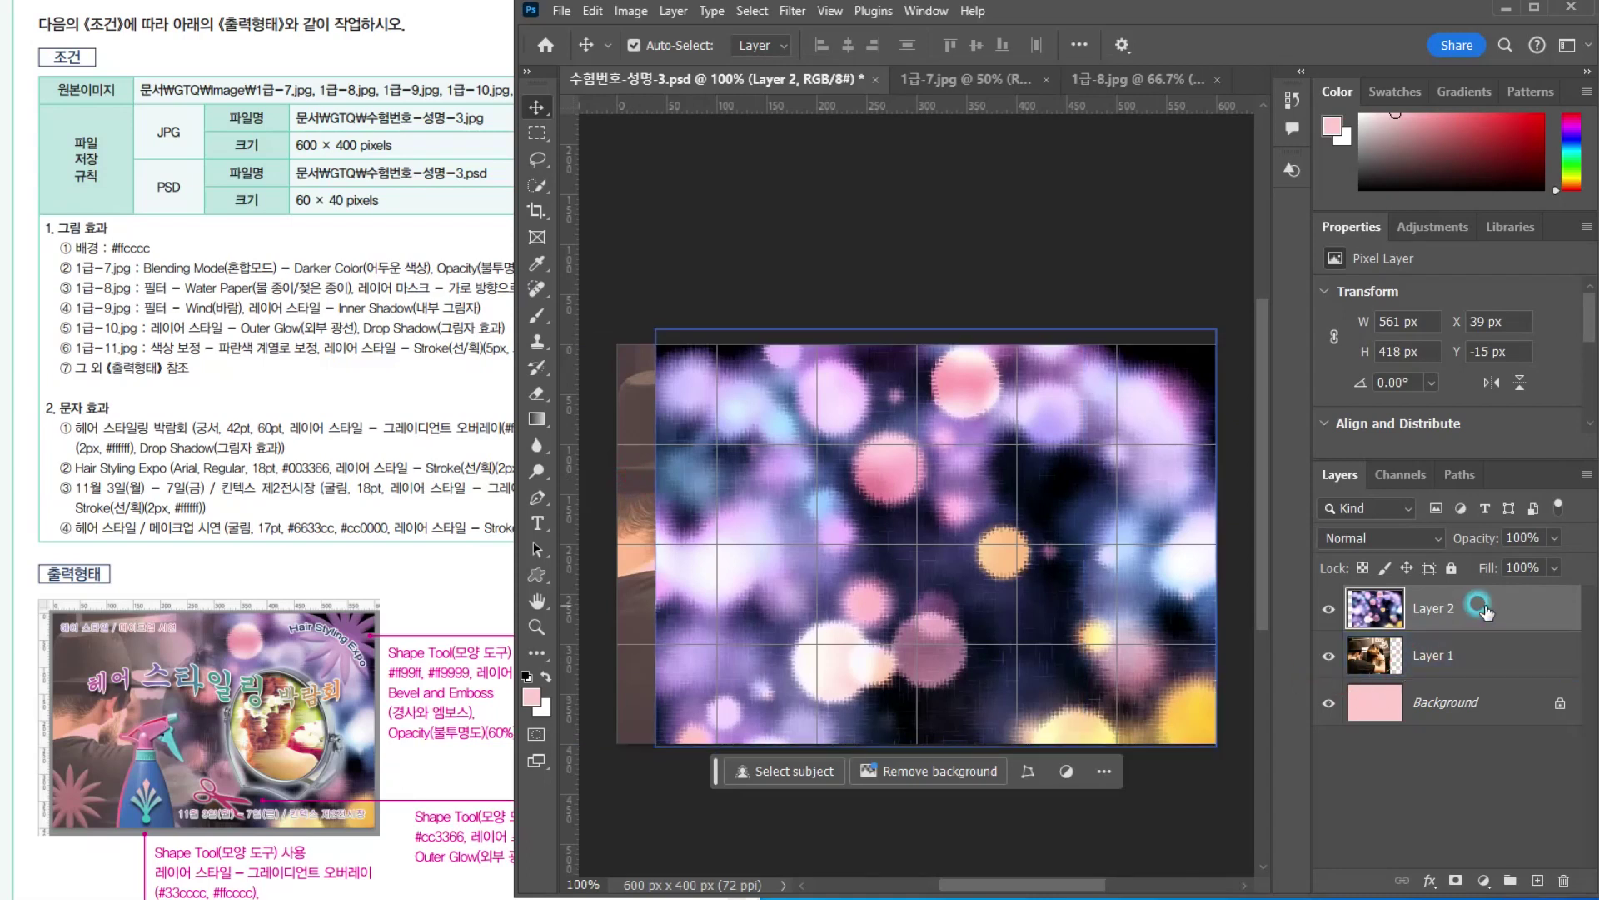
{"action": "key", "text": "ctrl"}
{"action": "key", "text": "ctrl"}
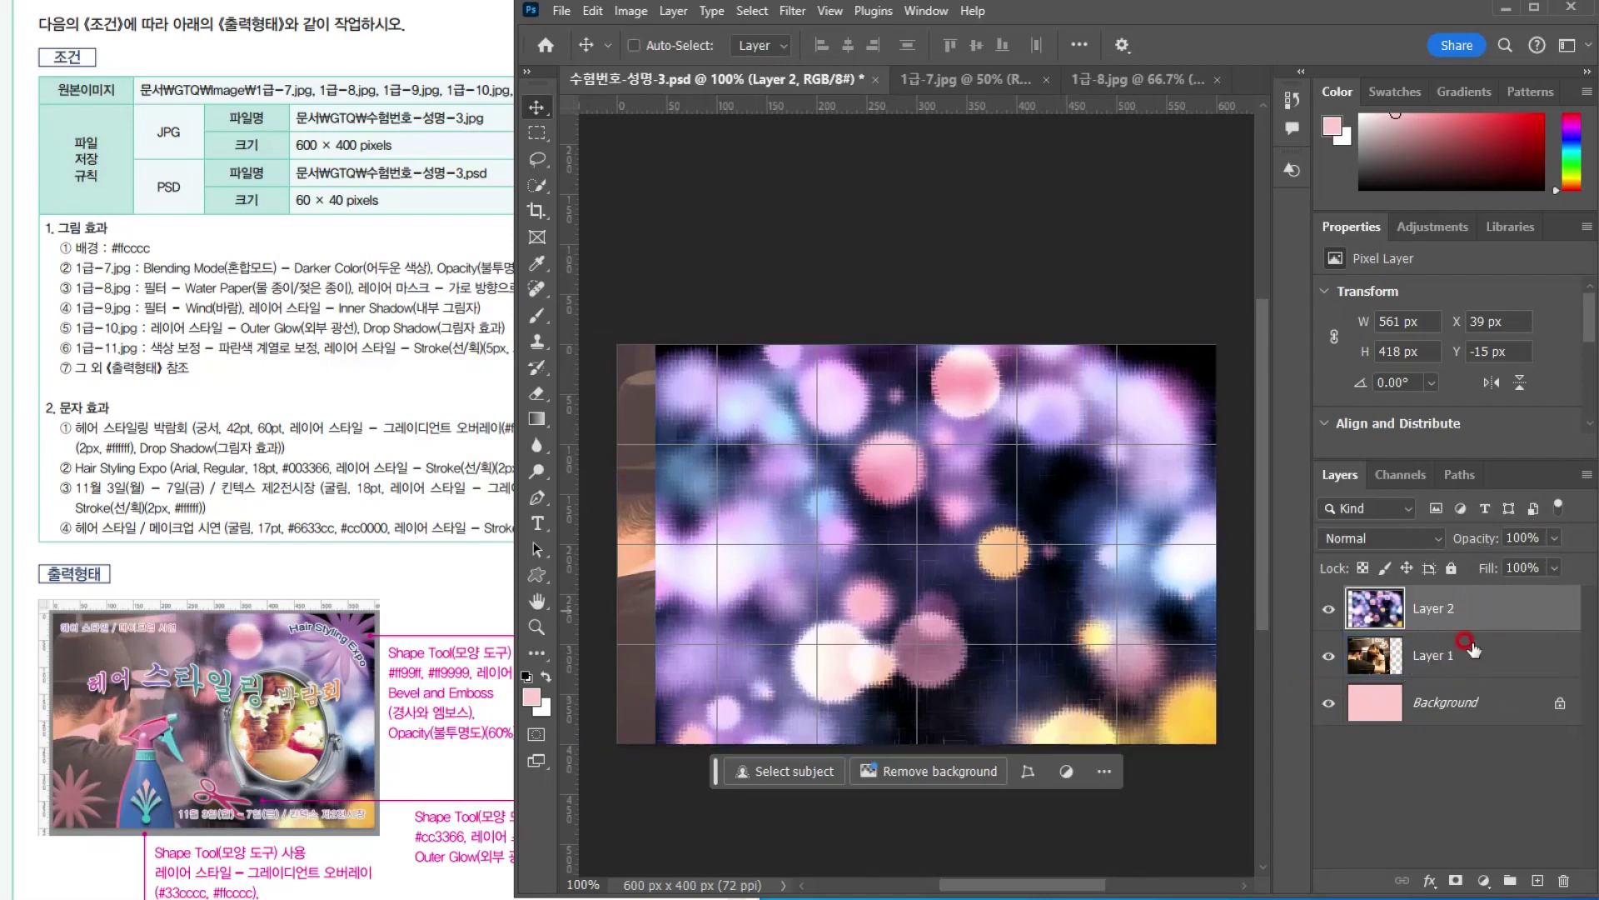
{"action": "left_click", "coordinate": [1451, 880]}
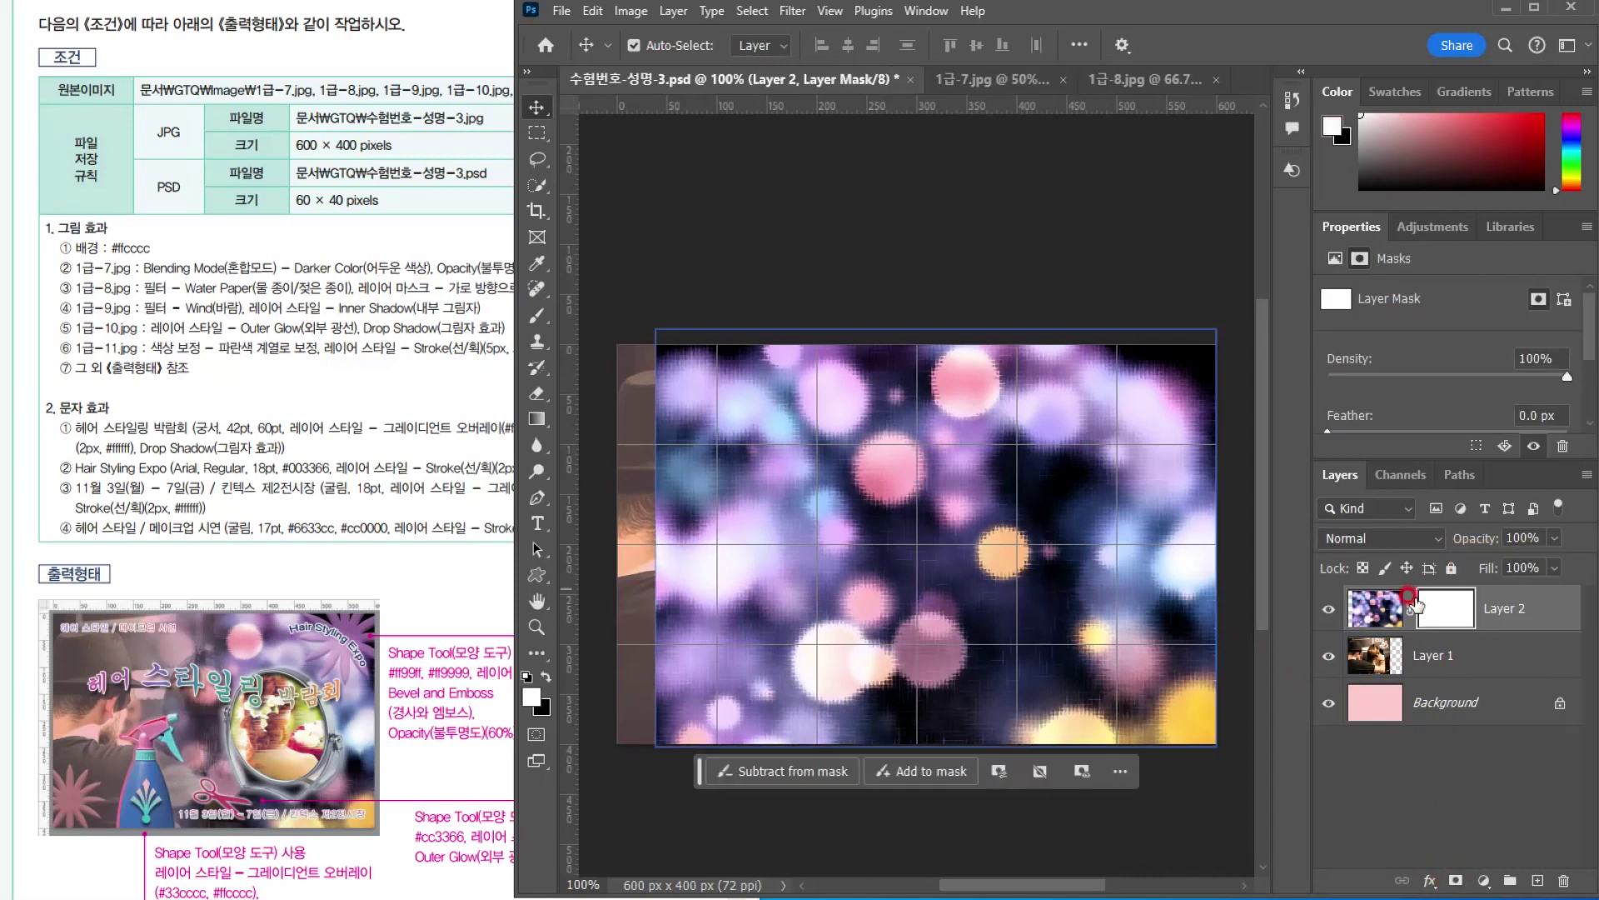
Apply a horizontal black-to-white linear gradient to Layer 2's mask, running from about X 135 px to X 353 px at the canvas's mid-height
{"action": "left_click", "coordinate": [535, 418]}
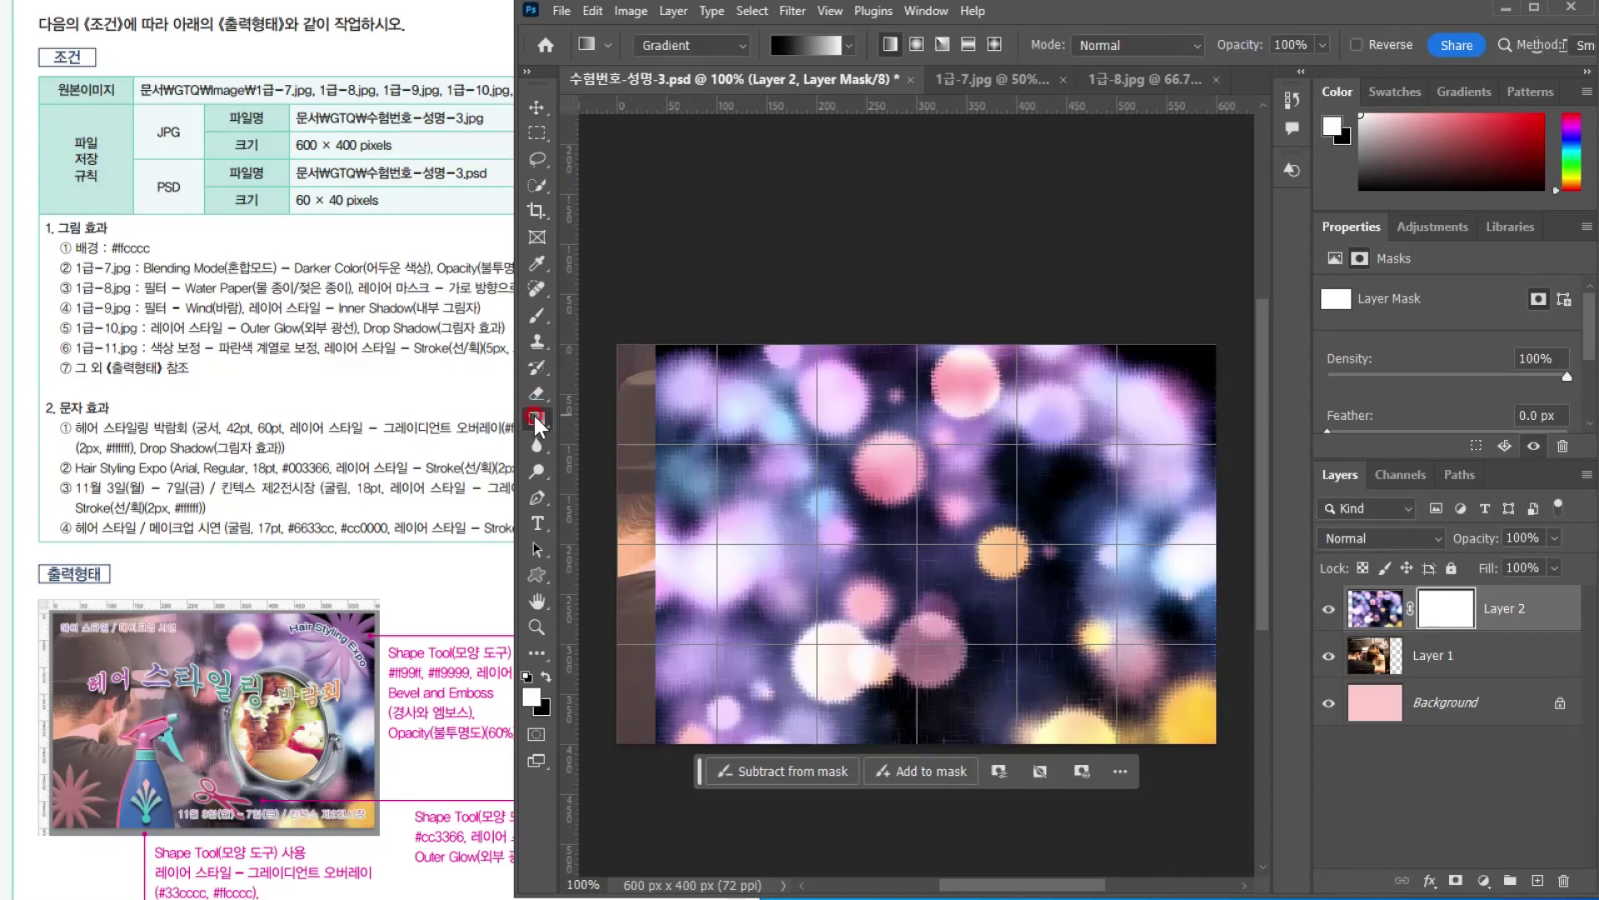
{"action": "left_click", "coordinate": [849, 43]}
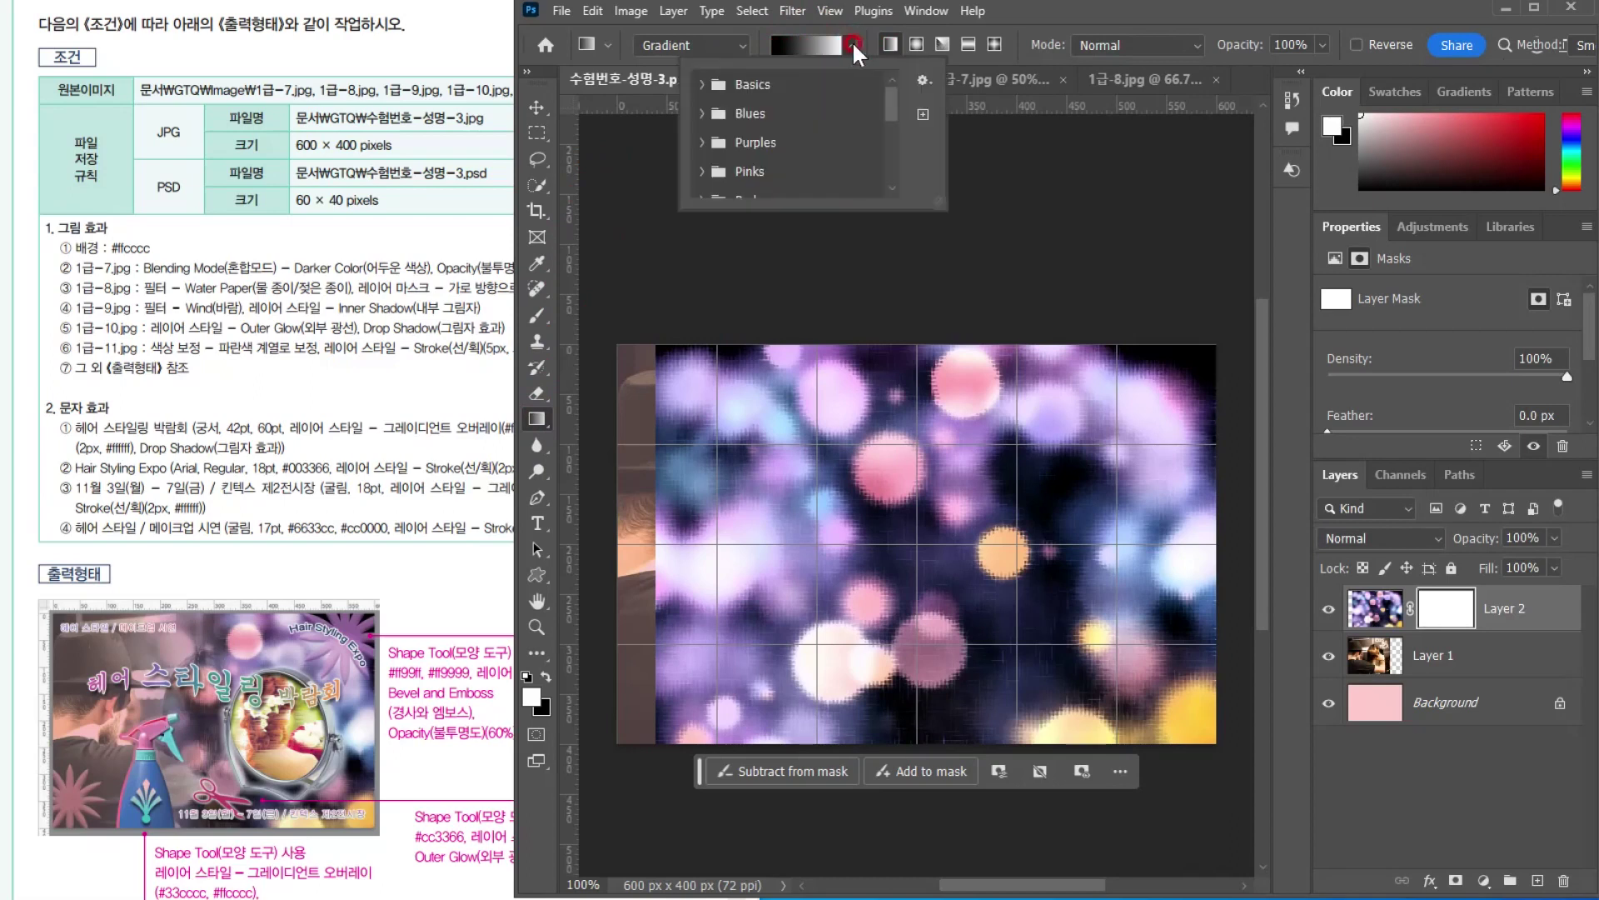
{"action": "left_click", "coordinate": [699, 84]}
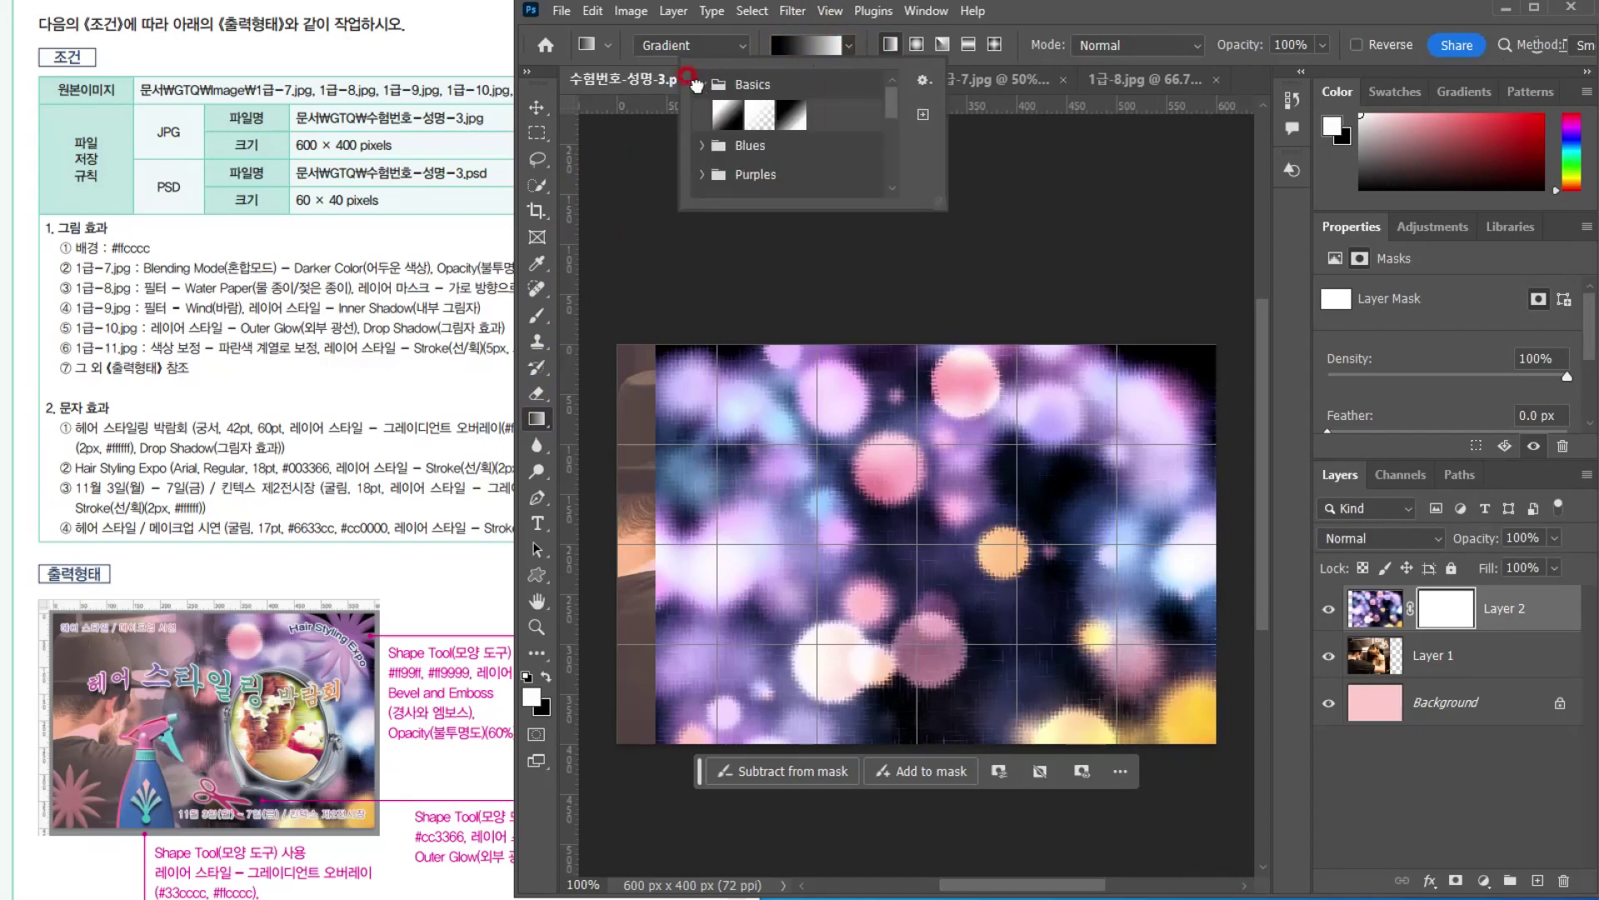
{"action": "left_click", "coordinate": [850, 47]}
{"action": "left_click", "coordinate": [848, 43]}
{"action": "double_click", "coordinate": [788, 118]}
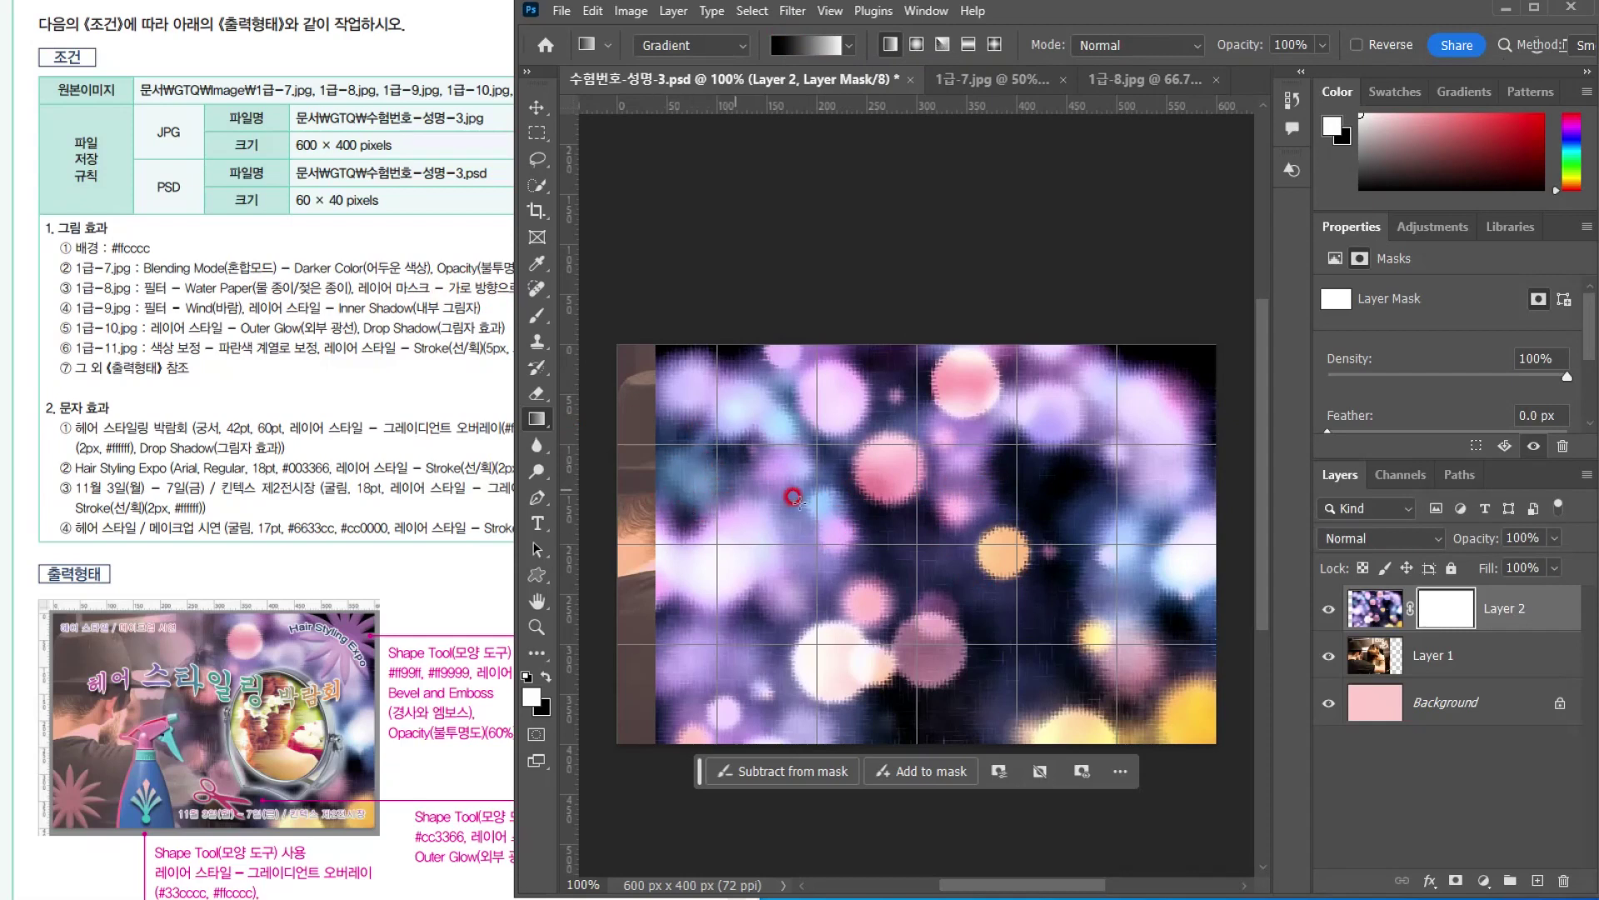
{"action": "left_click_drag", "start_coordinate": [751, 543], "coordinate": [970, 543]}
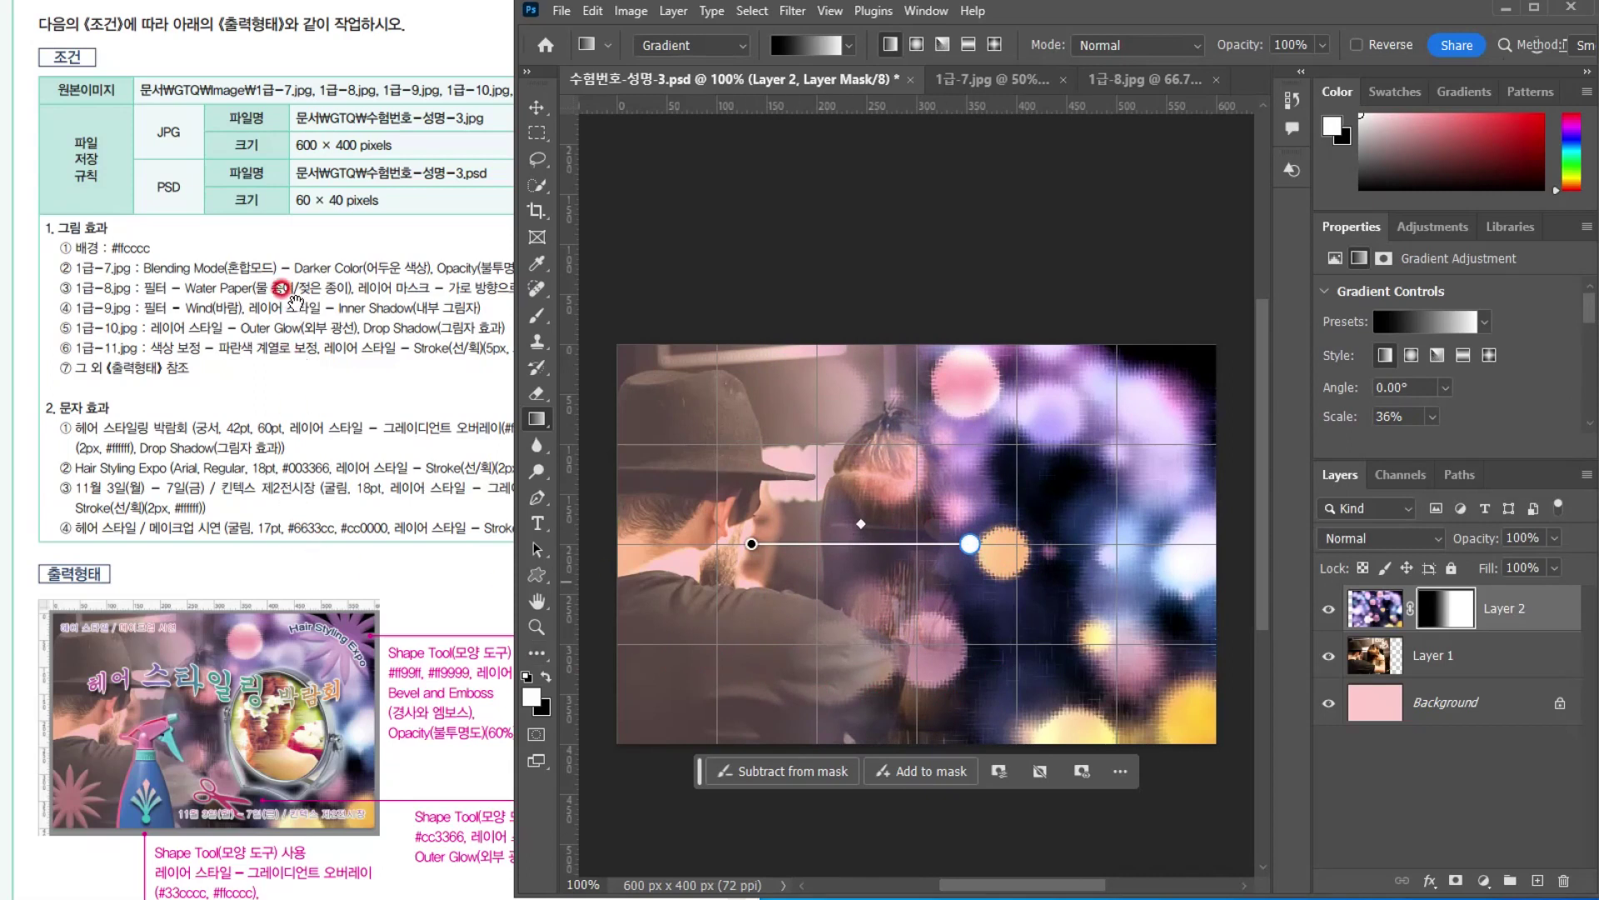
{"action": "left_click", "coordinate": [288, 293]}
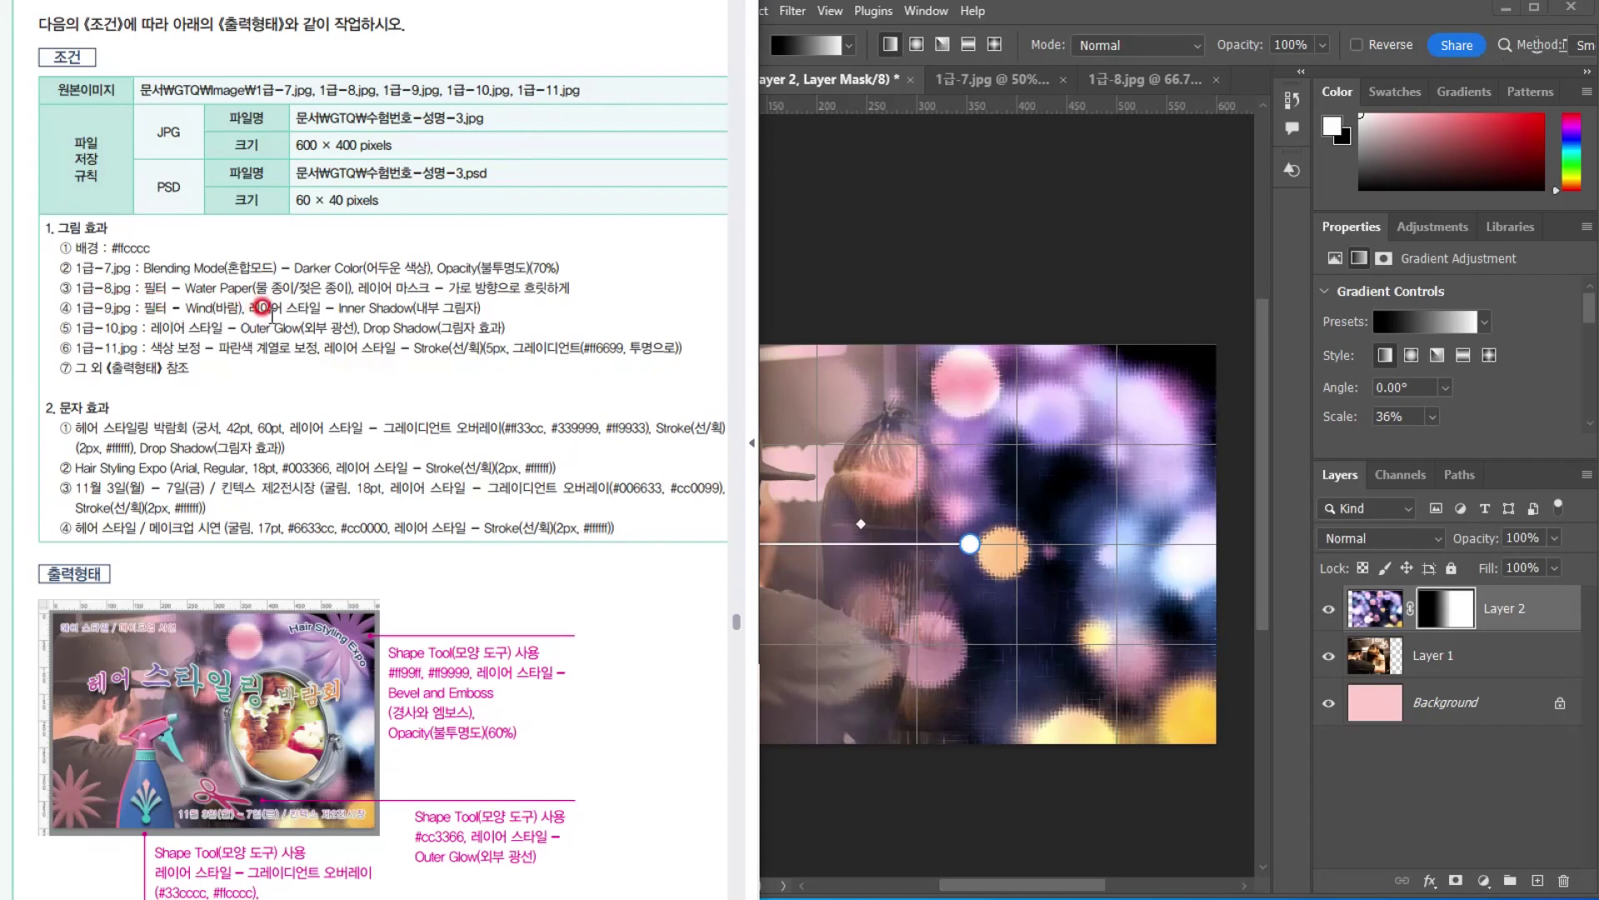
{"action": "left_click", "coordinate": [997, 12]}
{"action": "left_click", "coordinate": [561, 11]}
{"action": "left_click", "coordinate": [631, 96]}
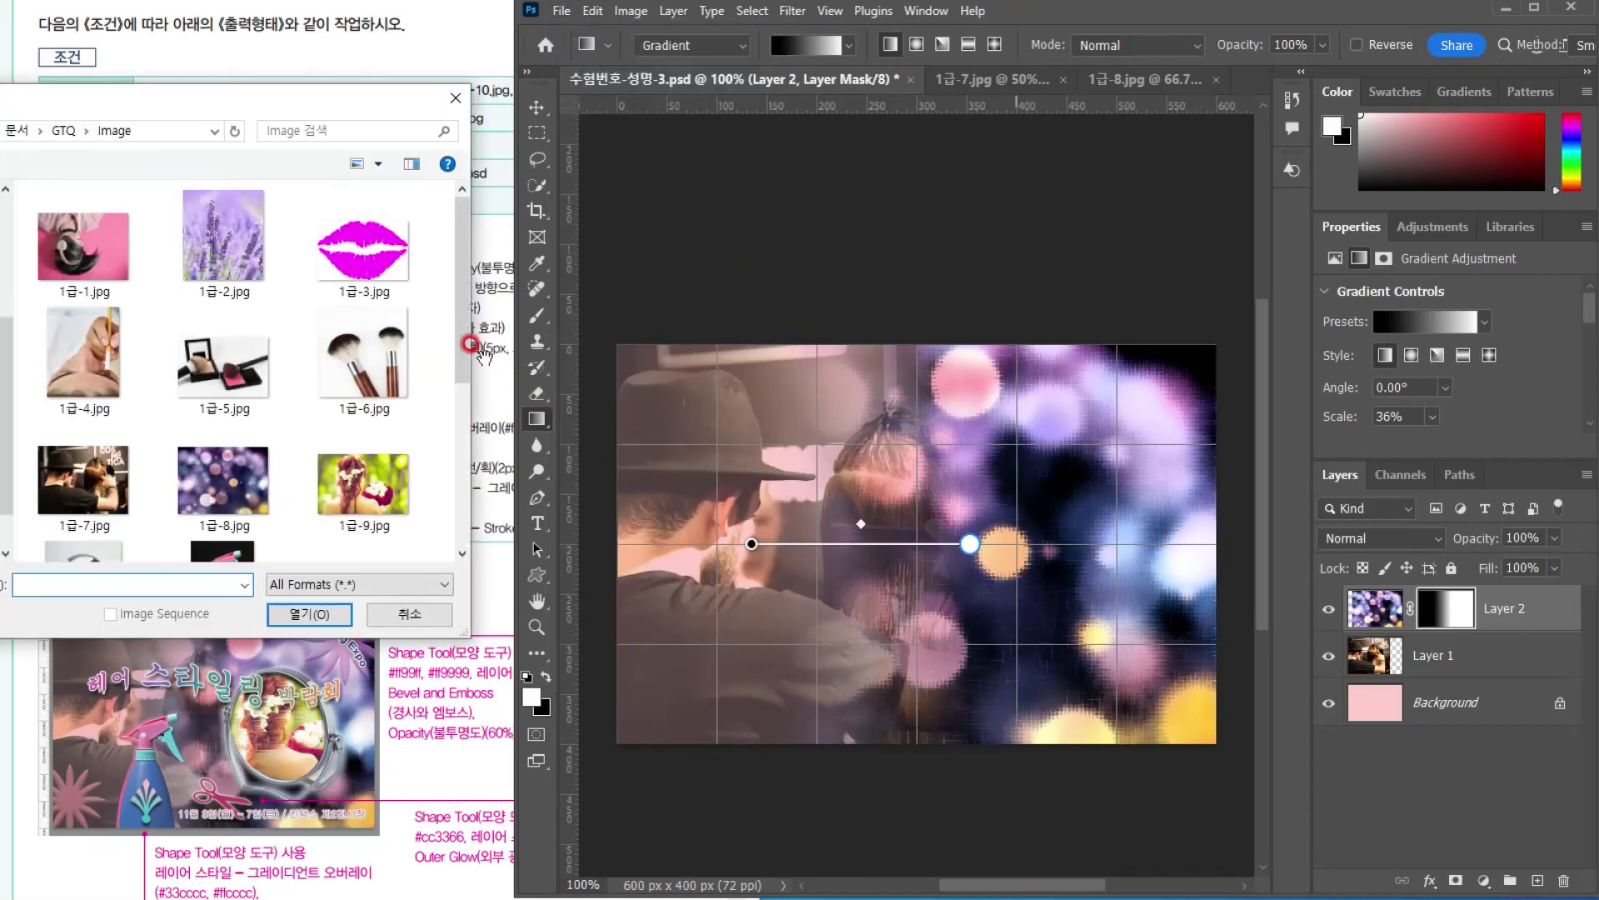
{"action": "left_click_drag", "start_coordinate": [464, 348], "coordinate": [468, 395]}
{"action": "left_click", "coordinate": [323, 421]}
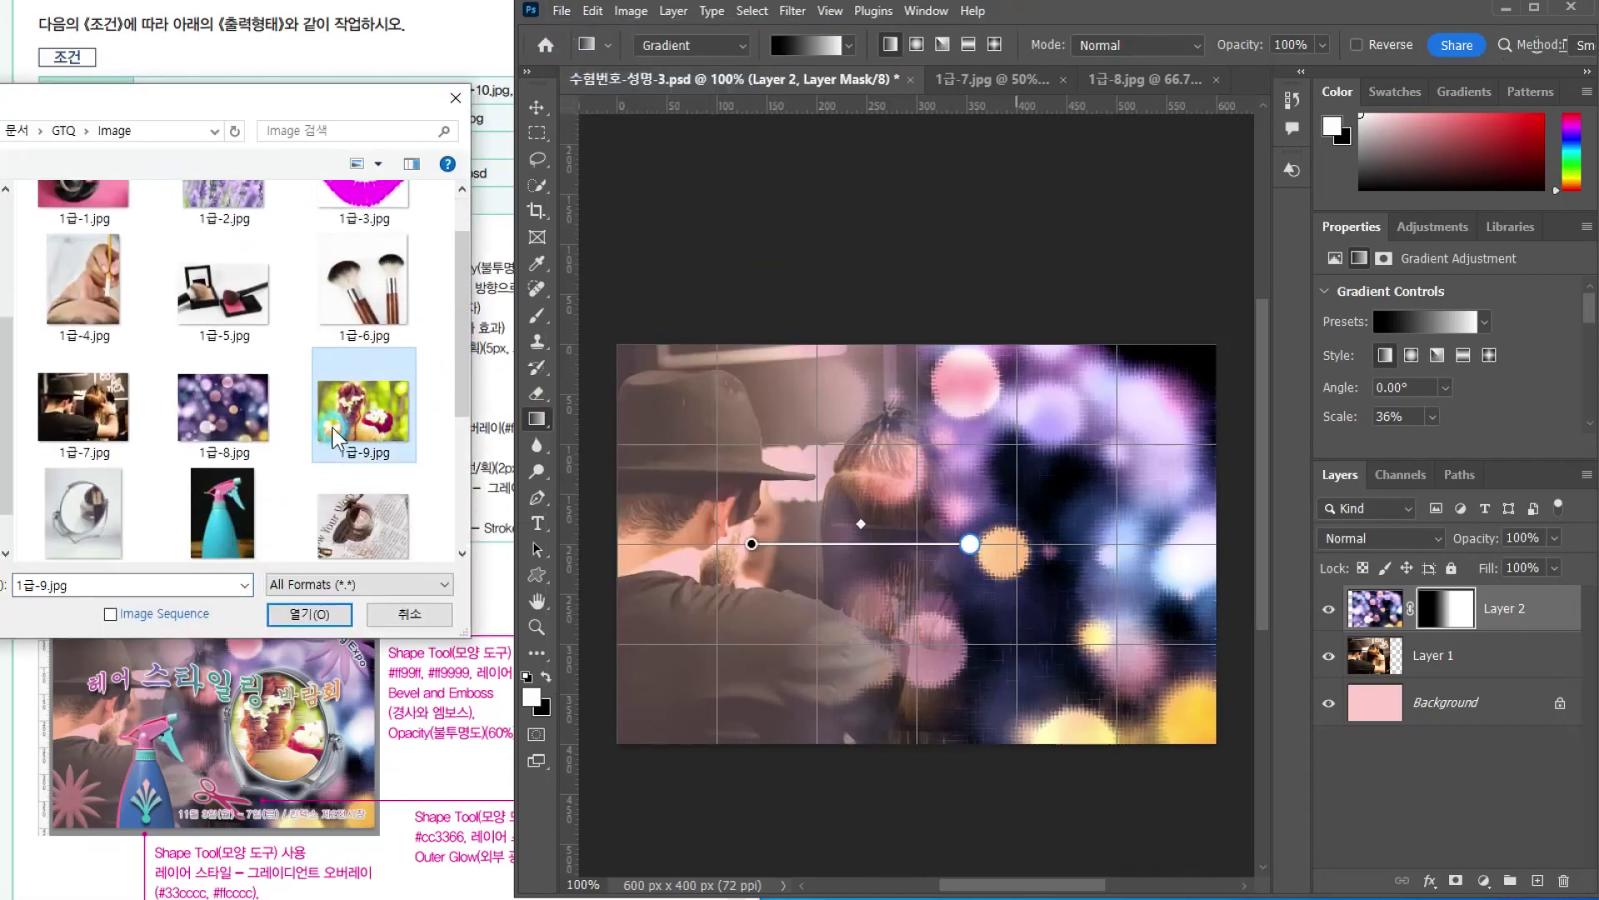
{"action": "left_click", "coordinate": [457, 100]}
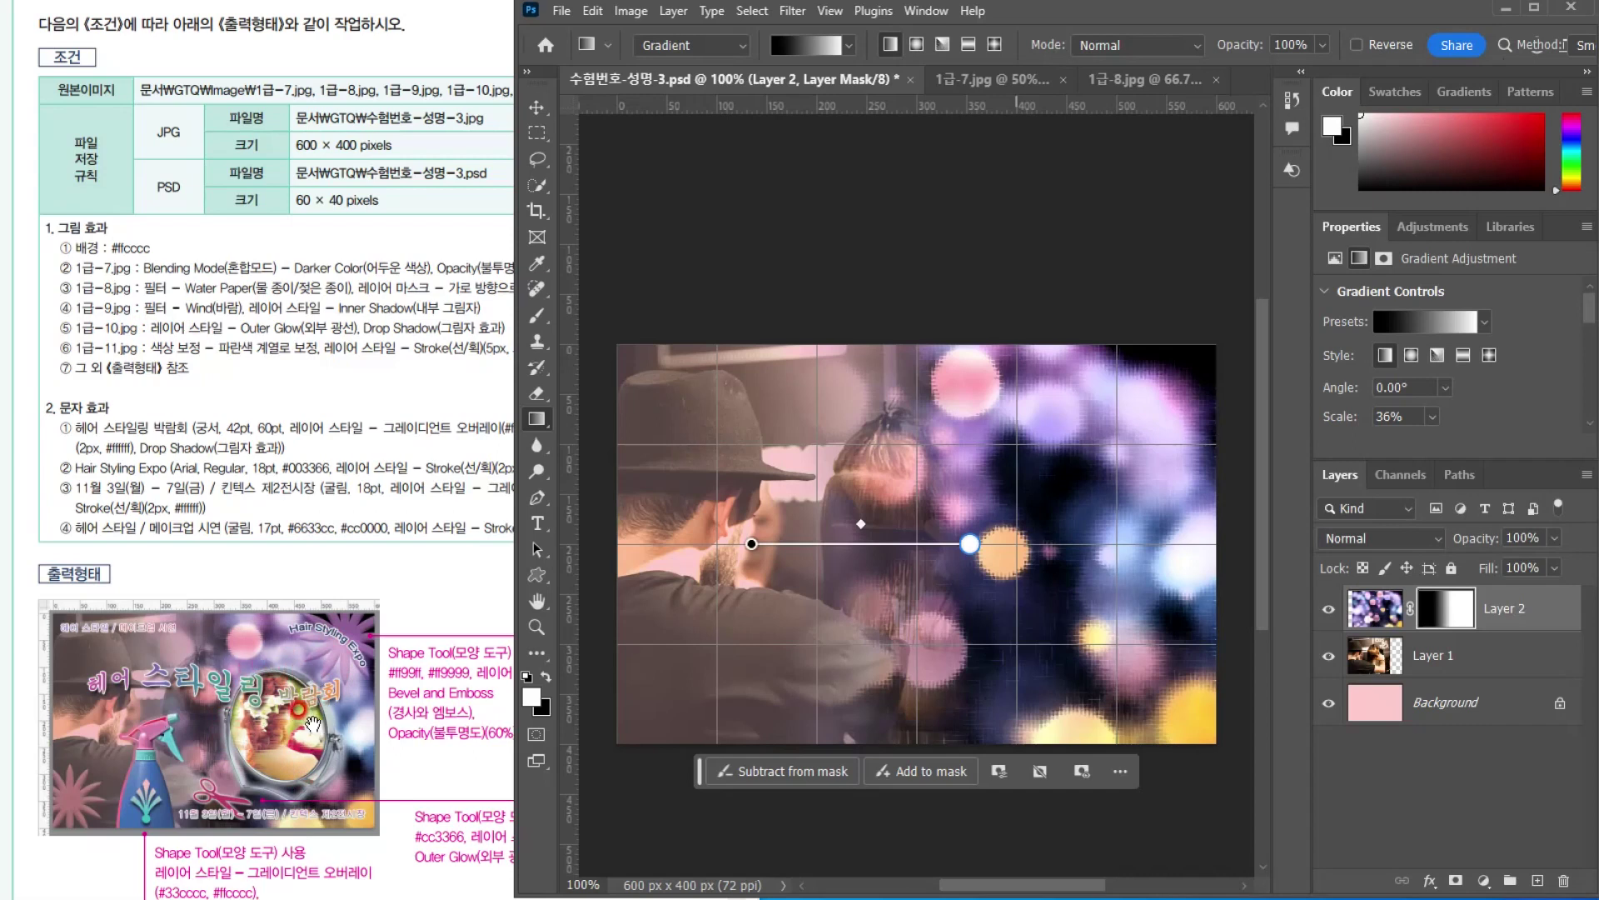
Open the mirror image 1급-10.jpg from the GTQ Image folder
{"action": "left_click", "coordinate": [568, 17]}
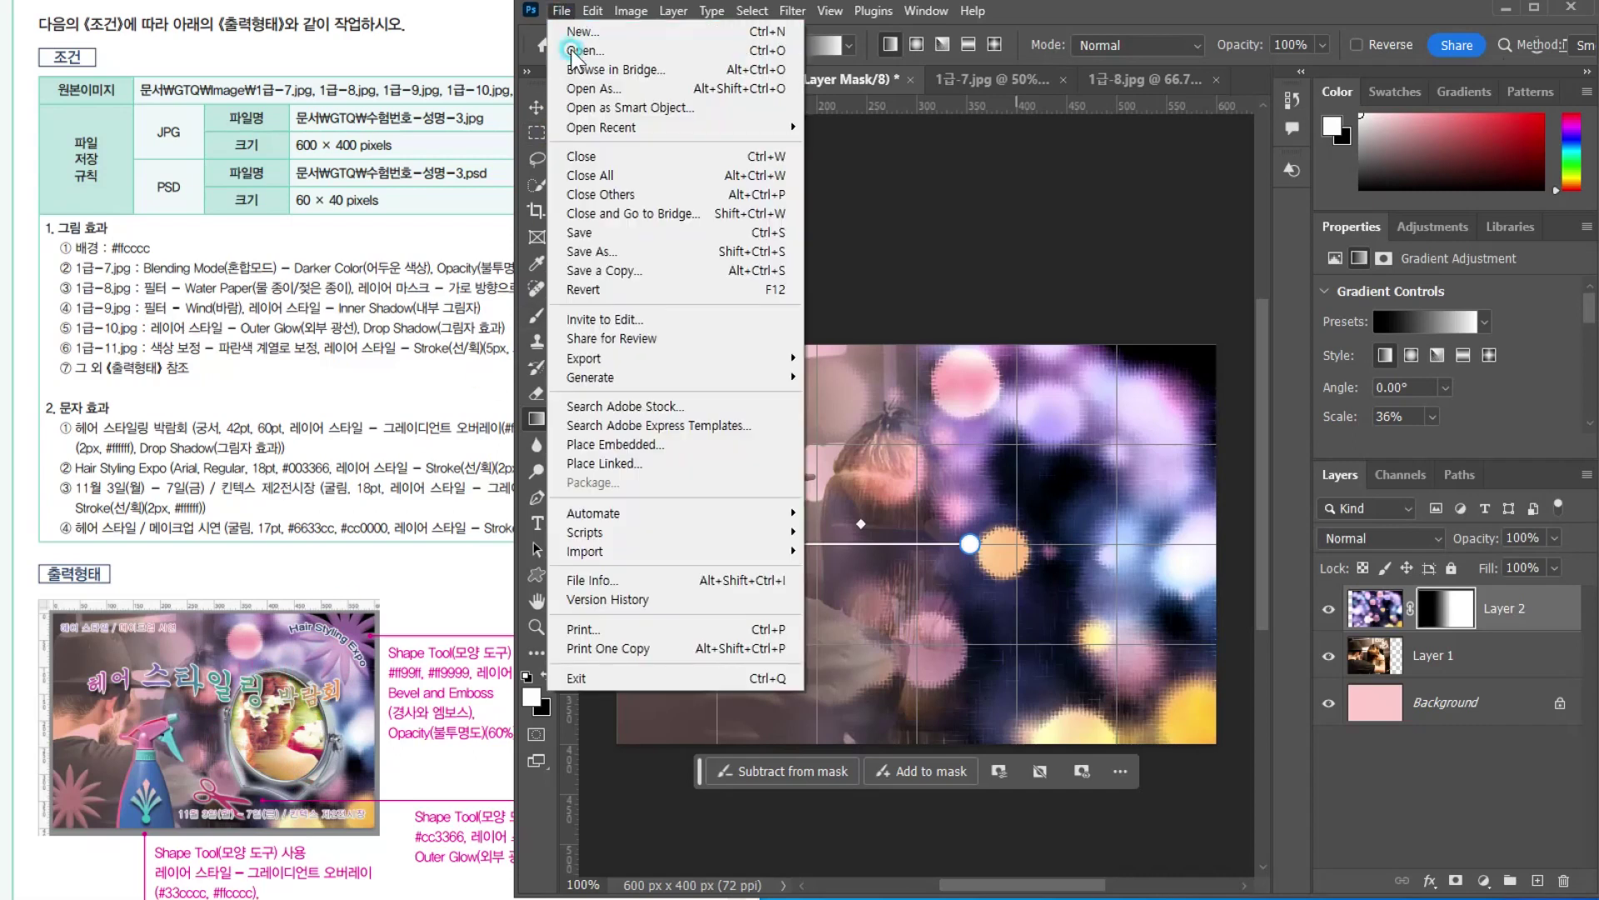
{"action": "left_click", "coordinate": [583, 42]}
{"action": "scroll", "coordinate": [450, 372], "scroll_direction": "down", "scroll_amount": 3}
{"action": "double_click", "coordinate": [84, 408]}
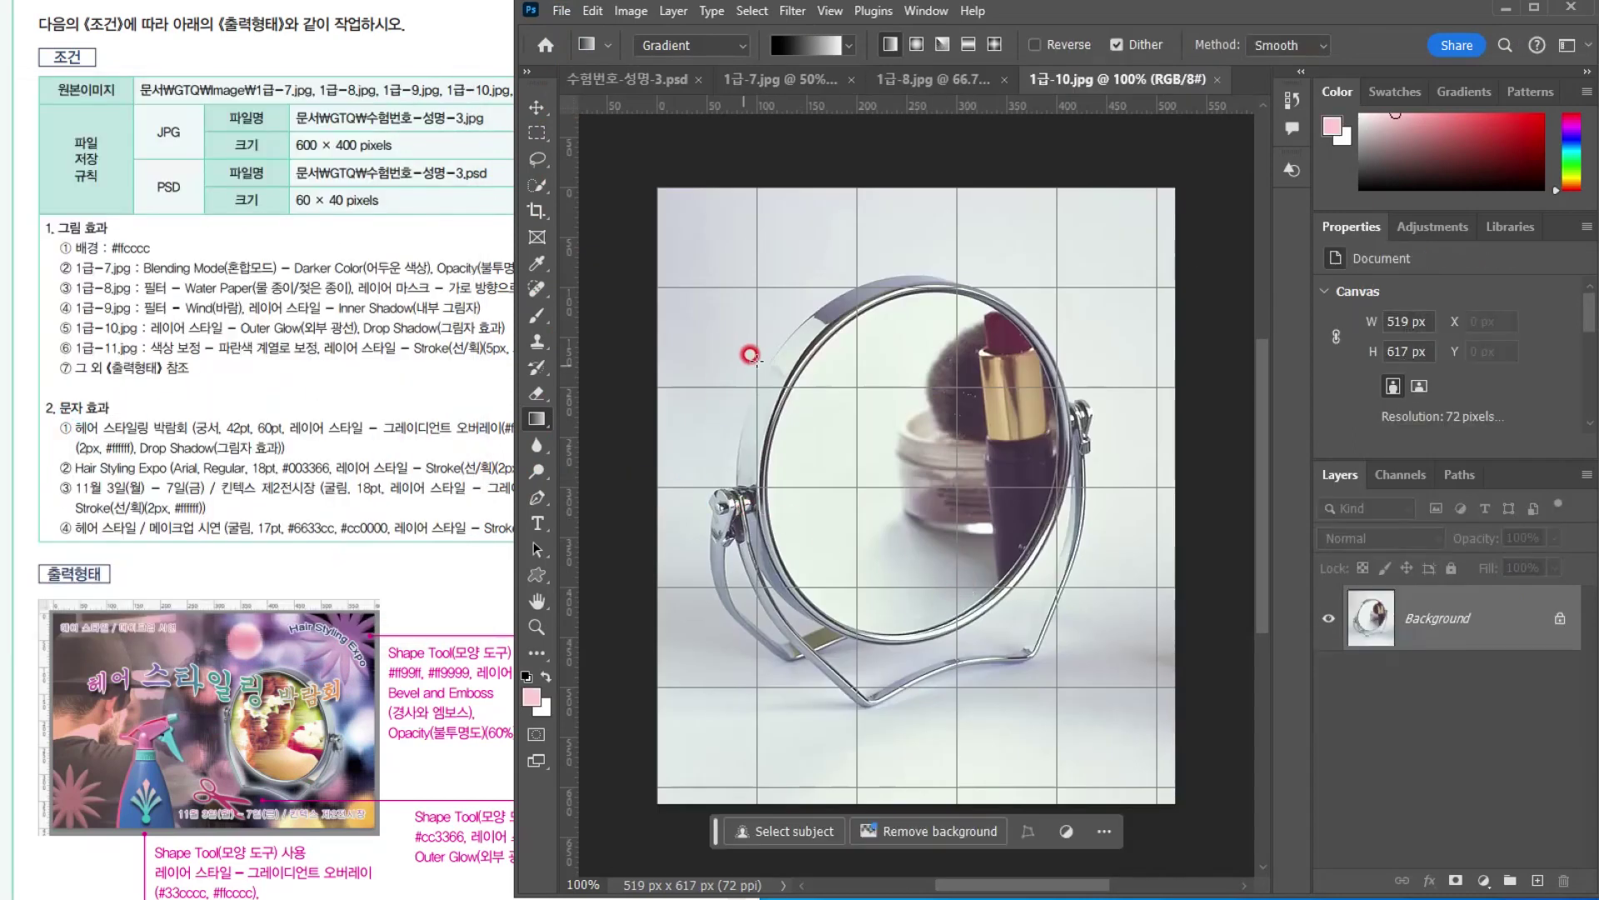
Select the whole round mirror, including its rim, hinges and stand, with the Quick Selection tool
{"action": "left_click", "coordinate": [538, 183]}
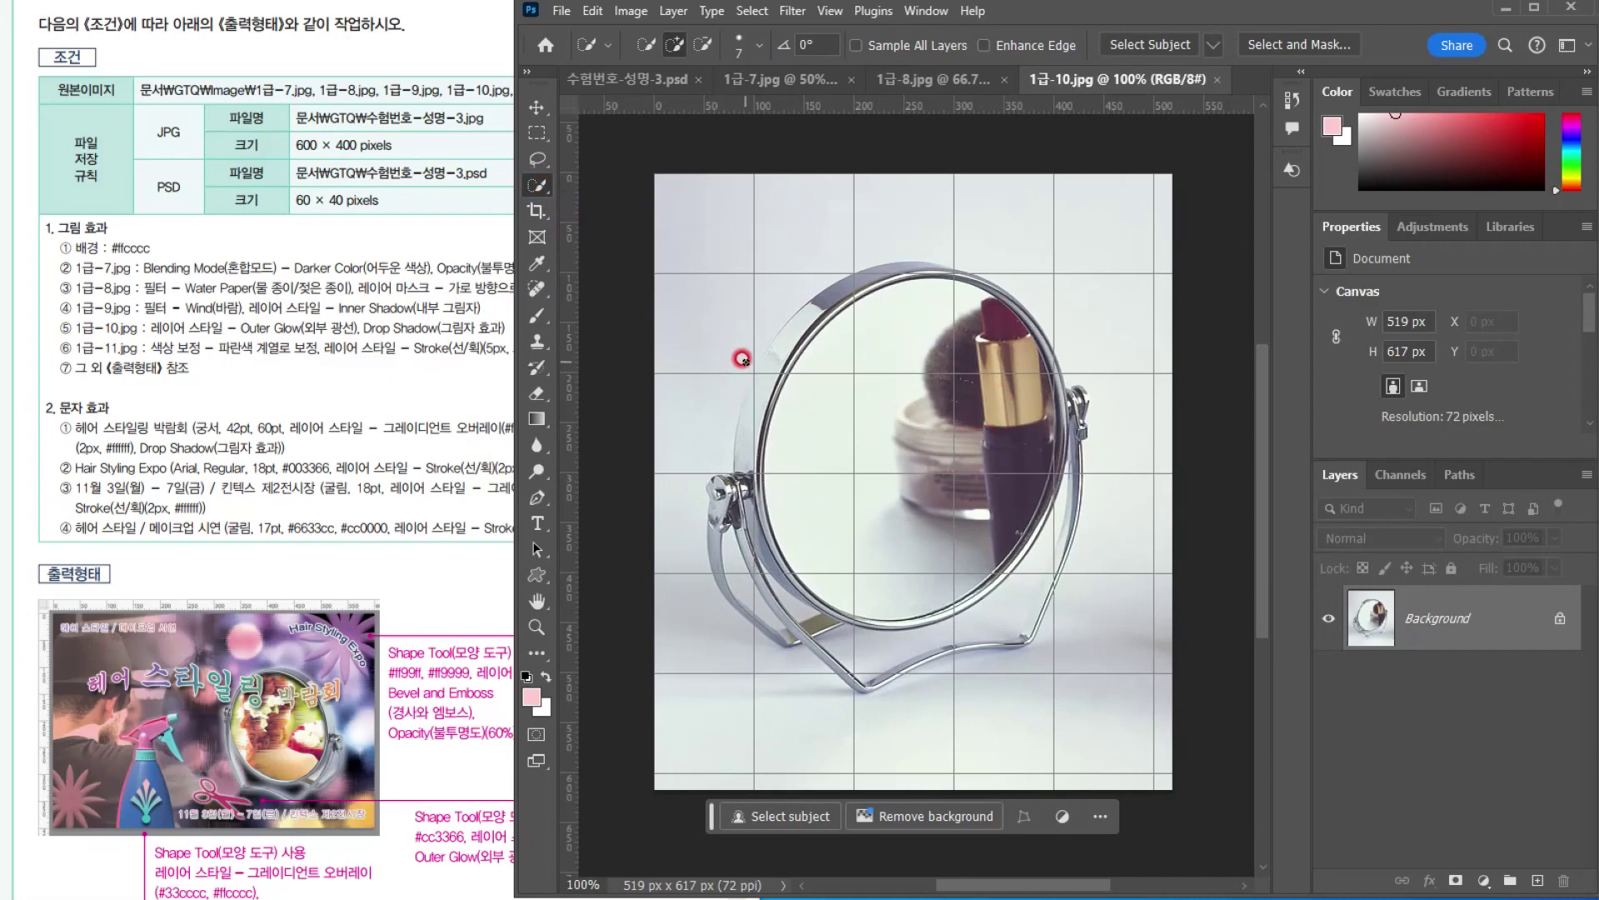
{"action": "key", "text": "bracketright"}
{"action": "mouse_move", "coordinate": [762, 394]}
{"action": "left_mouse_down"}
{"action": "mouse_move", "coordinate": [899, 648]}
{"action": "mouse_move", "coordinate": [1017, 608]}
{"action": "left_mouse_up"}
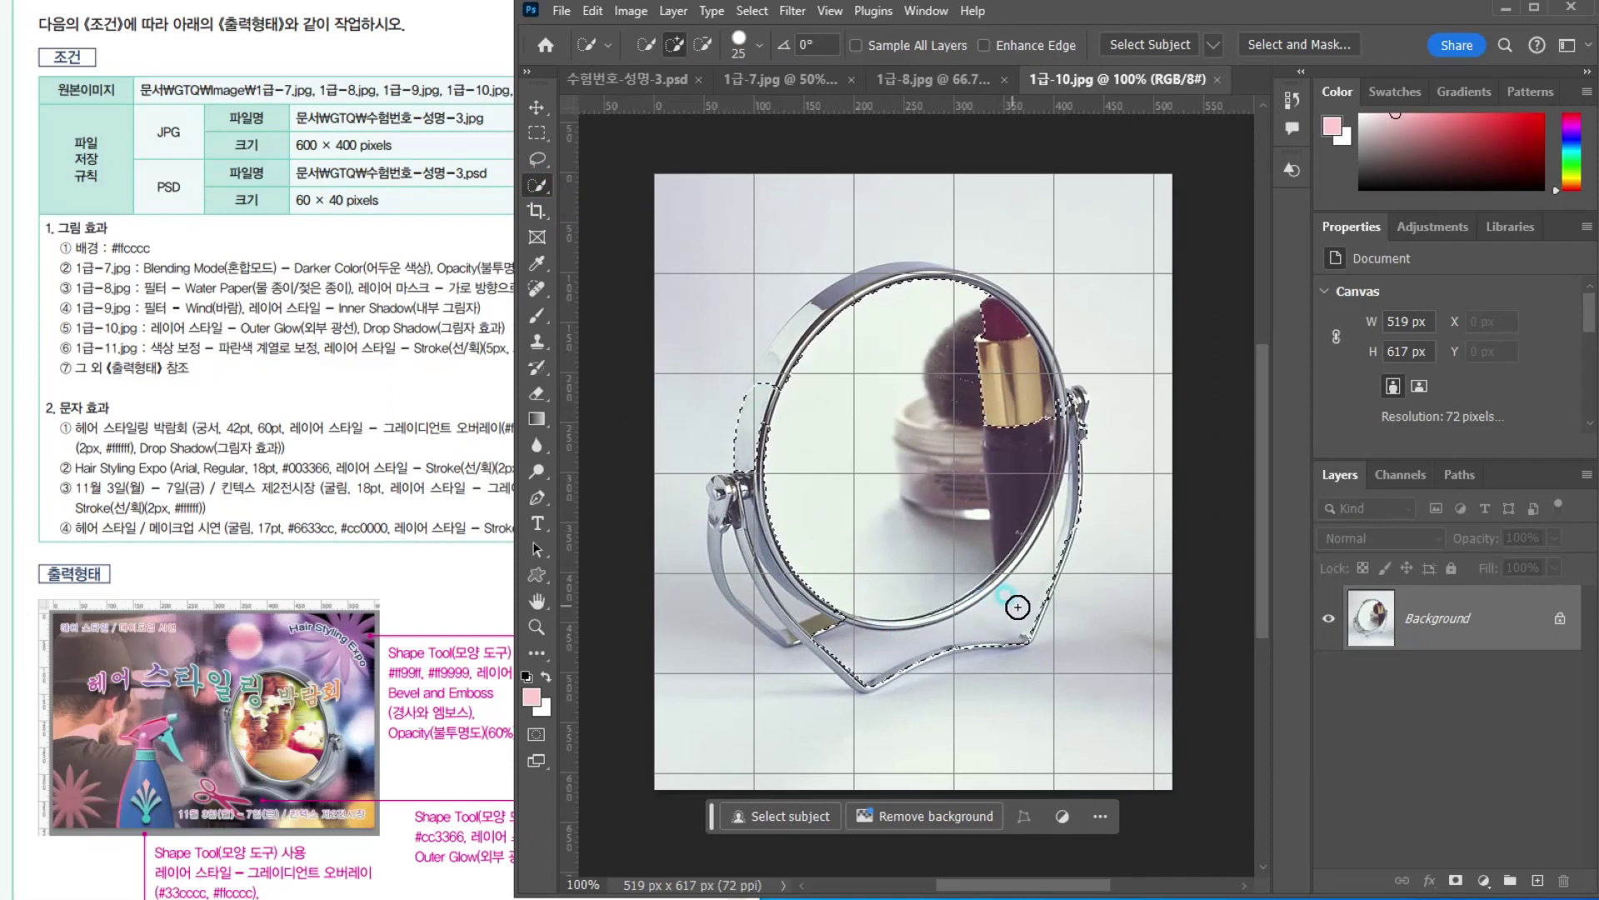
{"action": "scroll", "coordinate": [814, 560], "scroll_direction": "up", "scroll_amount": 3}
{"action": "mouse_move", "coordinate": [813, 561]}
{"action": "left_mouse_down"}
{"action": "mouse_move", "coordinate": [806, 609]}
{"action": "mouse_move", "coordinate": [757, 622]}
{"action": "mouse_move", "coordinate": [713, 596]}
{"action": "mouse_move", "coordinate": [662, 536]}
{"action": "mouse_move", "coordinate": [672, 460]}
{"action": "mouse_move", "coordinate": [657, 437]}
{"action": "mouse_move", "coordinate": [832, 669]}
{"action": "mouse_move", "coordinate": [803, 666]}
{"action": "mouse_move", "coordinate": [852, 699]}
{"action": "left_mouse_up"}
{"action": "left_click_drag", "start_coordinate": [1078, 470], "coordinate": [946, 502]}
{"action": "left_click_drag", "start_coordinate": [903, 770], "coordinate": [911, 614]}
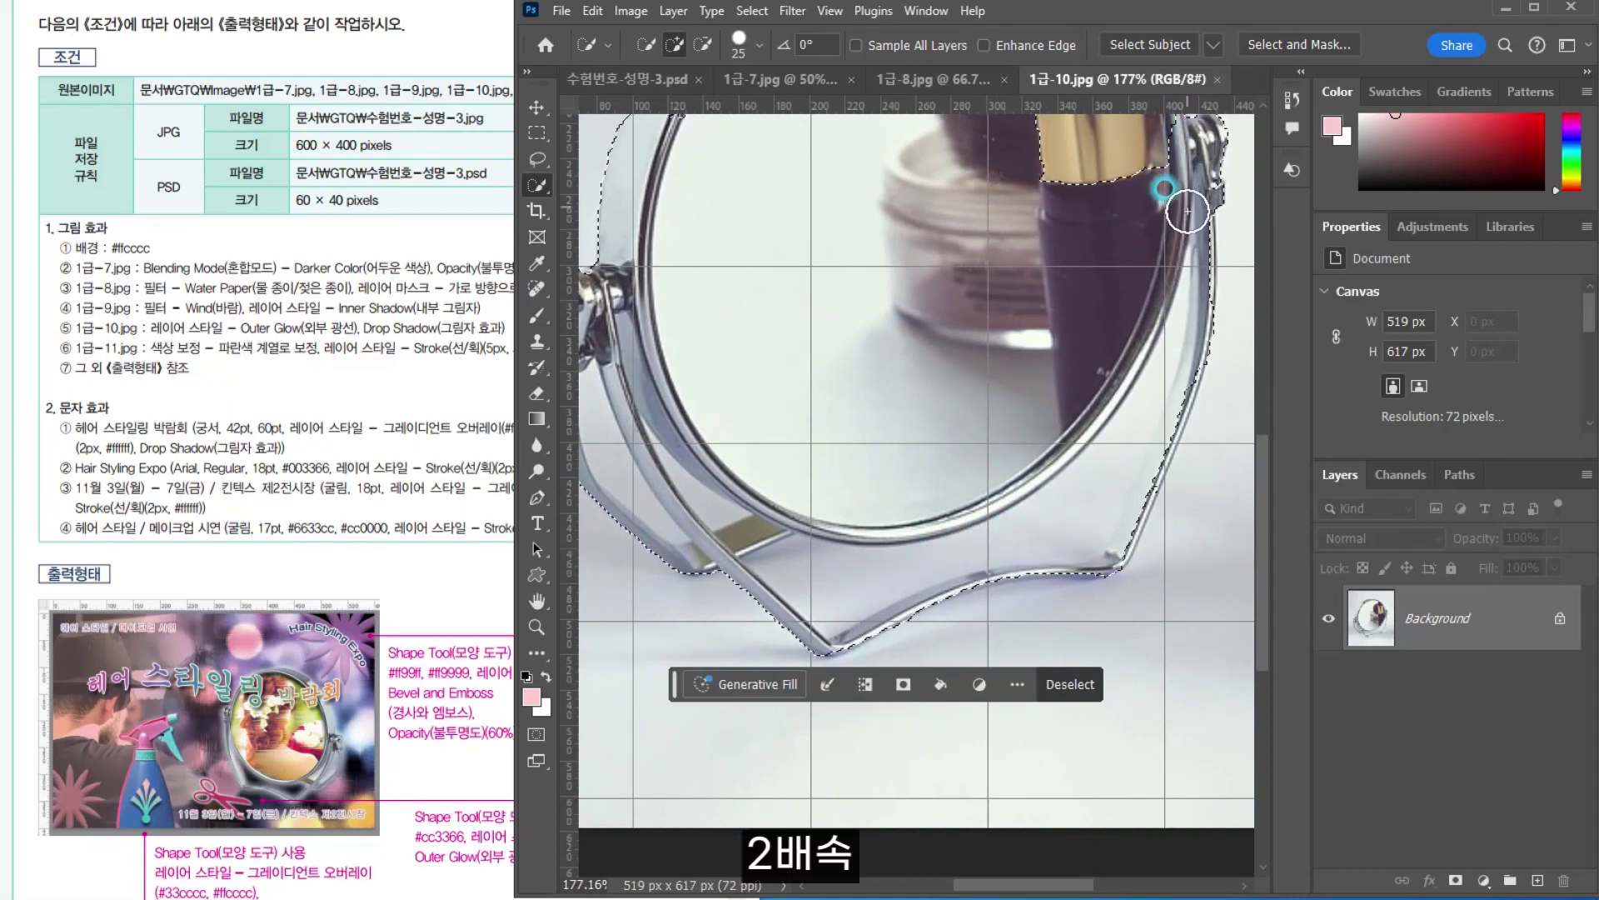
{"action": "scroll", "coordinate": [1161, 258], "scroll_direction": "up", "scroll_amount": 5}
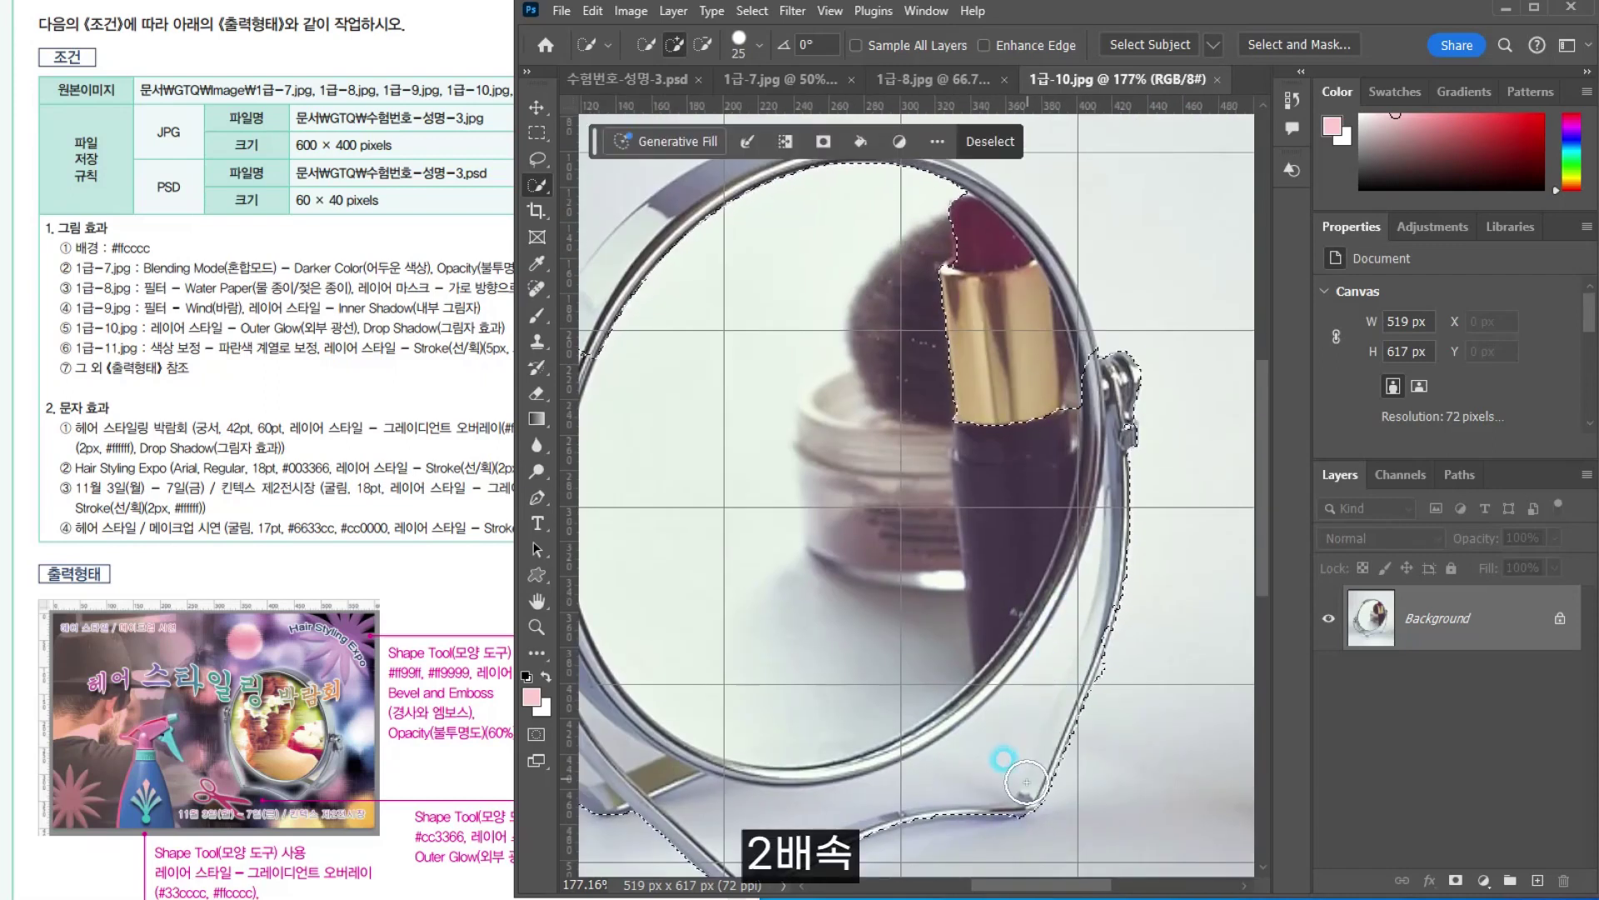
{"action": "scroll", "coordinate": [856, 250], "scroll_direction": "up", "scroll_amount": 3}
{"action": "mouse_move", "coordinate": [669, 471]}
{"action": "left_mouse_down"}
{"action": "mouse_move", "coordinate": [949, 329]}
{"action": "mouse_move", "coordinate": [1120, 408]}
{"action": "left_mouse_up"}
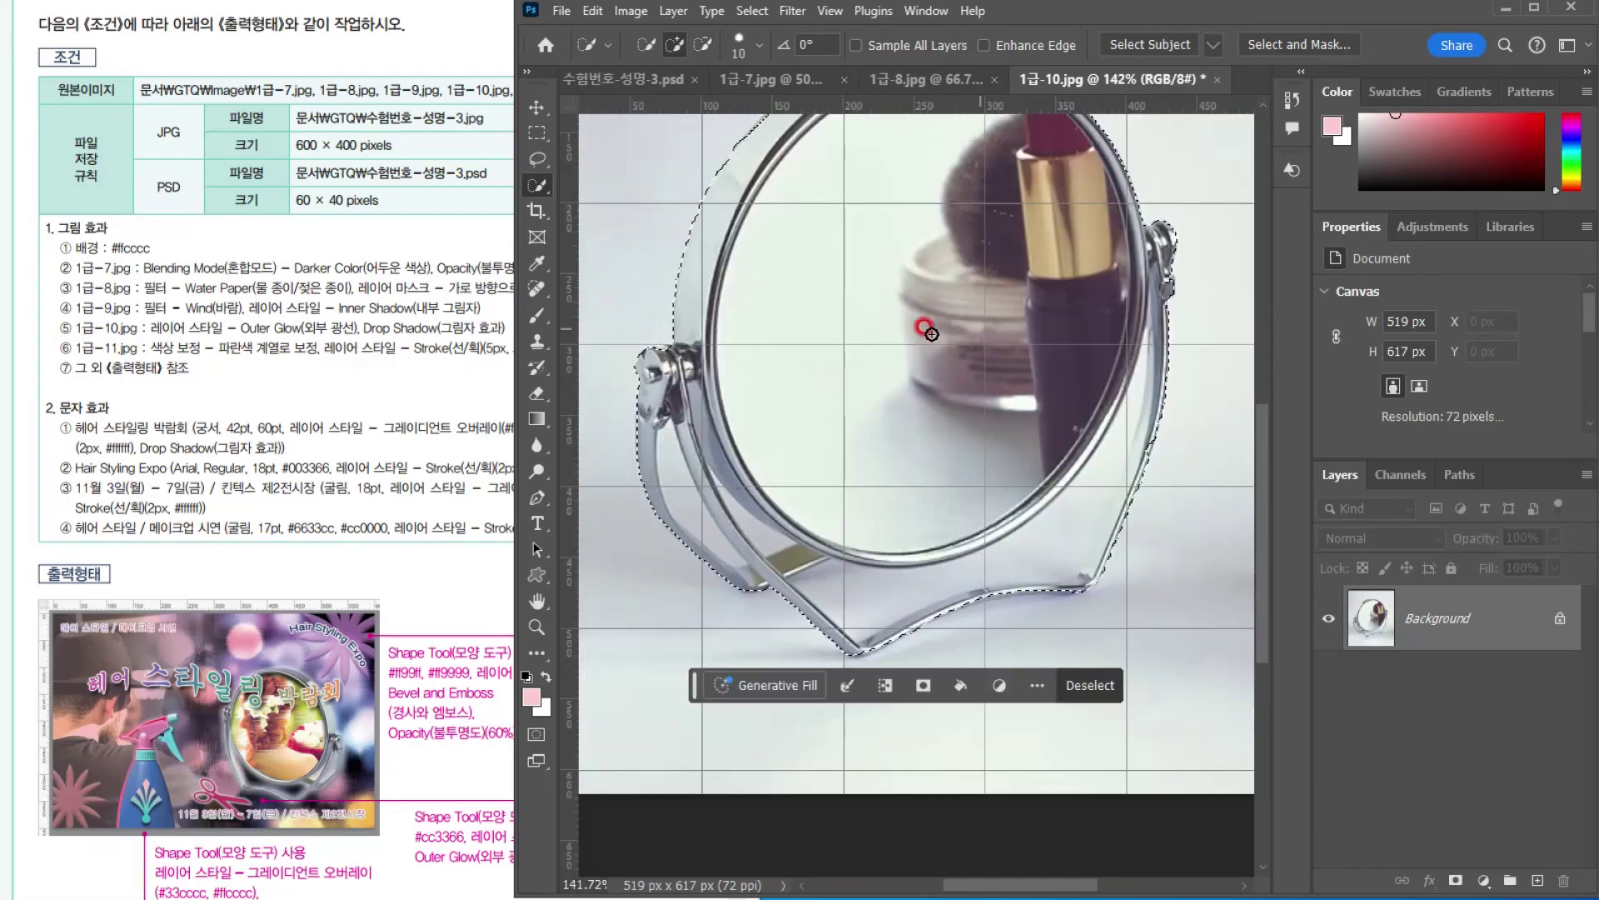
{"action": "left_click_drag", "start_coordinate": [925, 328], "coordinate": [935, 545]}
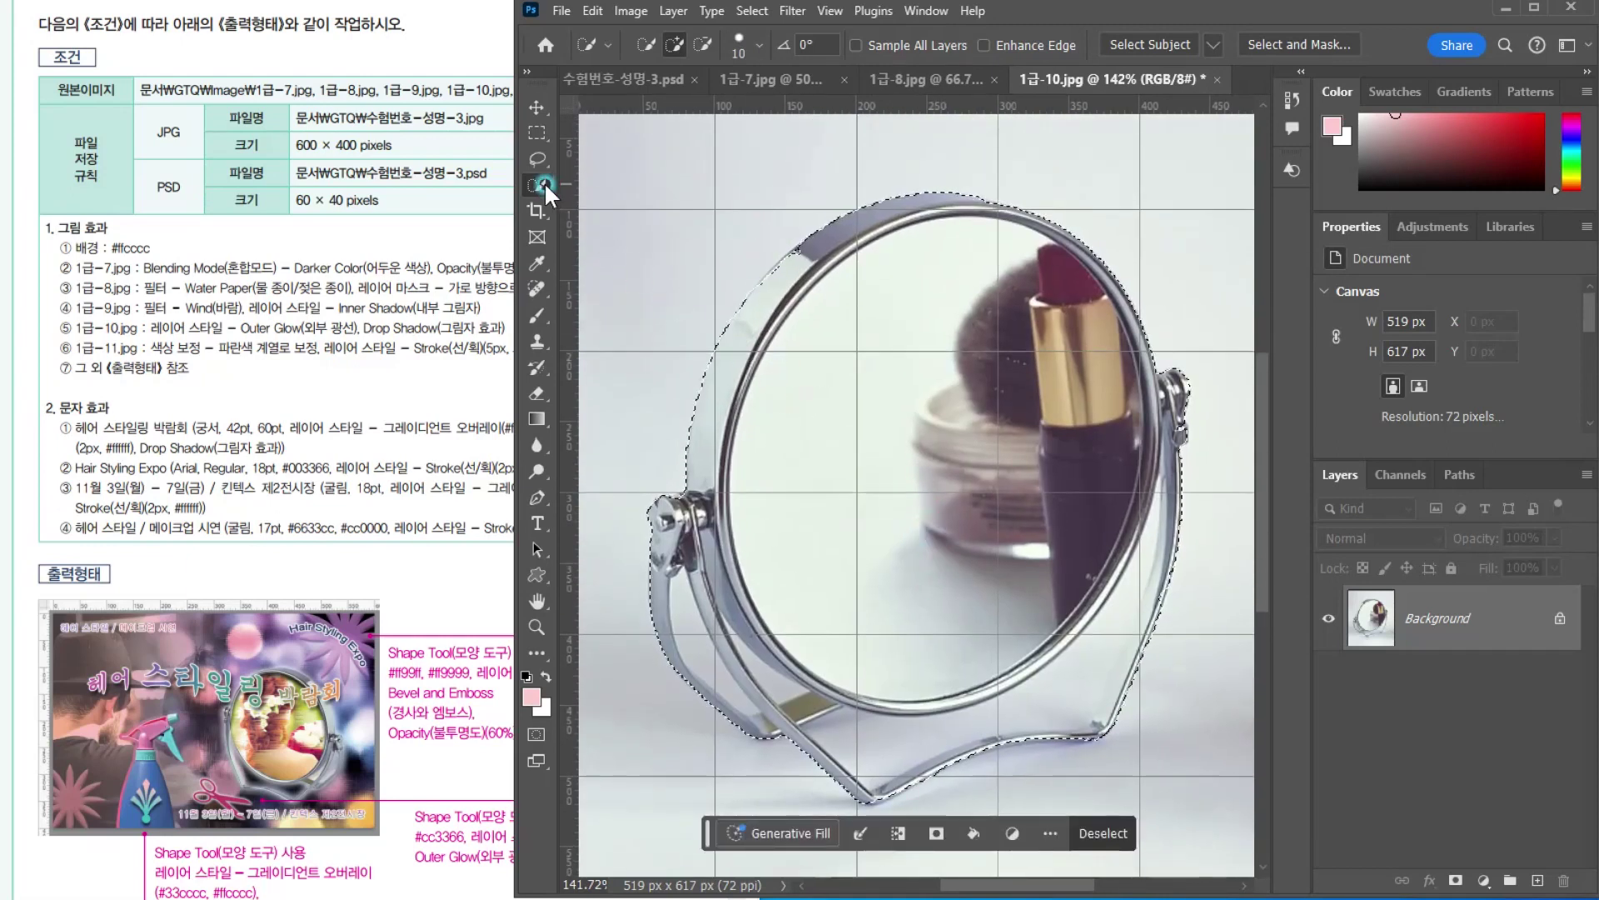
Subtract the gap between the two left stand arms from the mirror selection with the Polygonal Lasso tool
{"action": "left_click", "coordinate": [537, 160]}
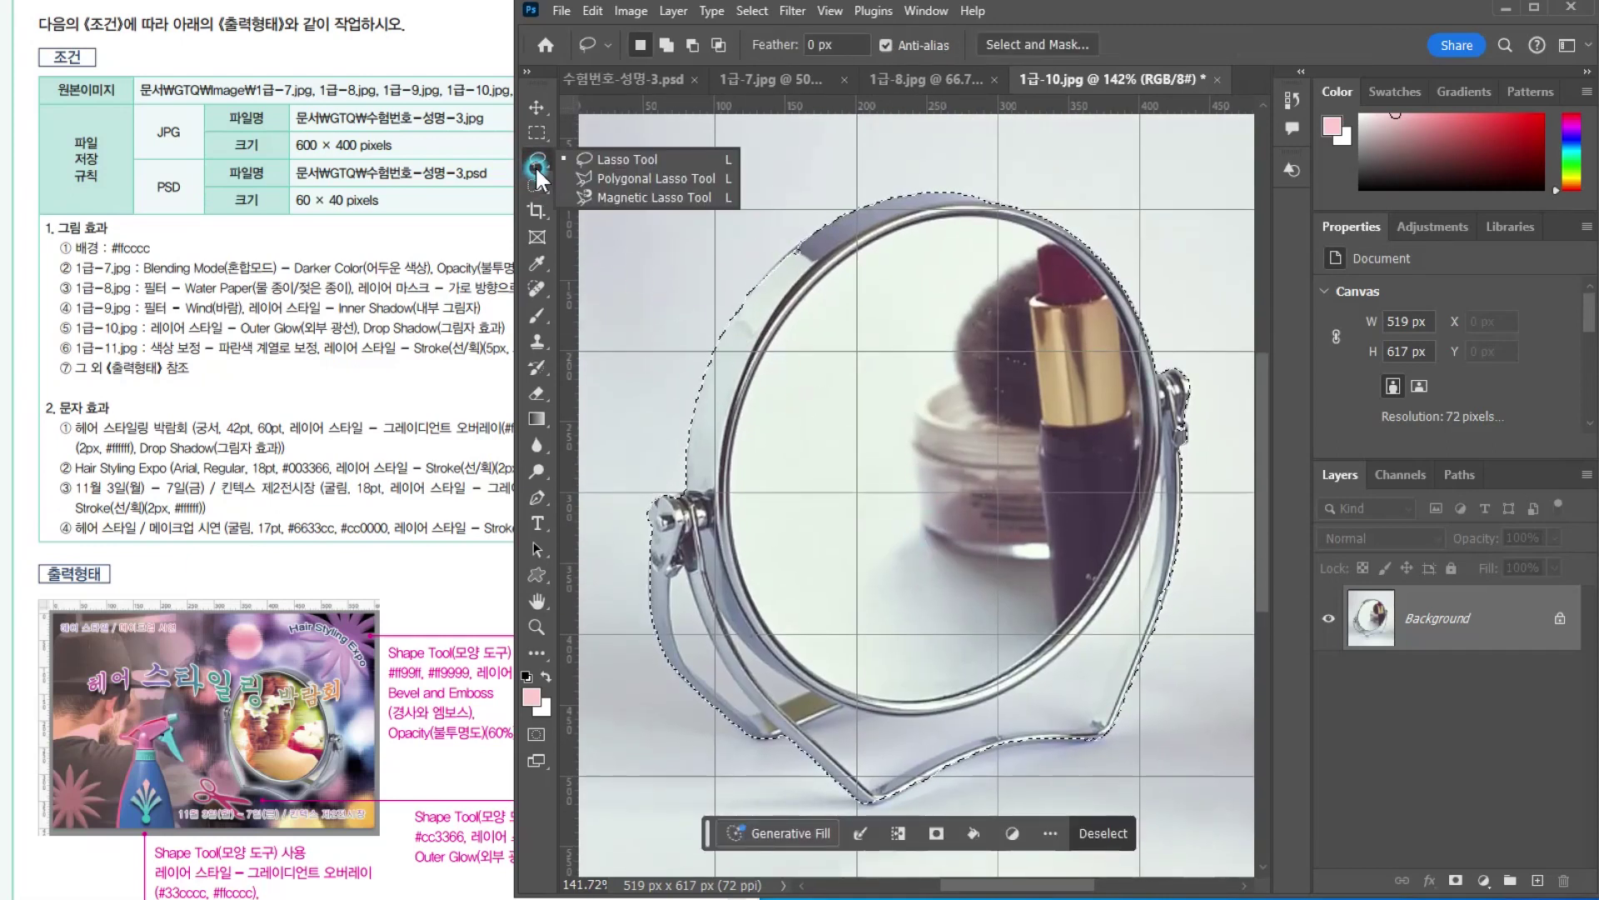
{"action": "left_click", "coordinate": [600, 182]}
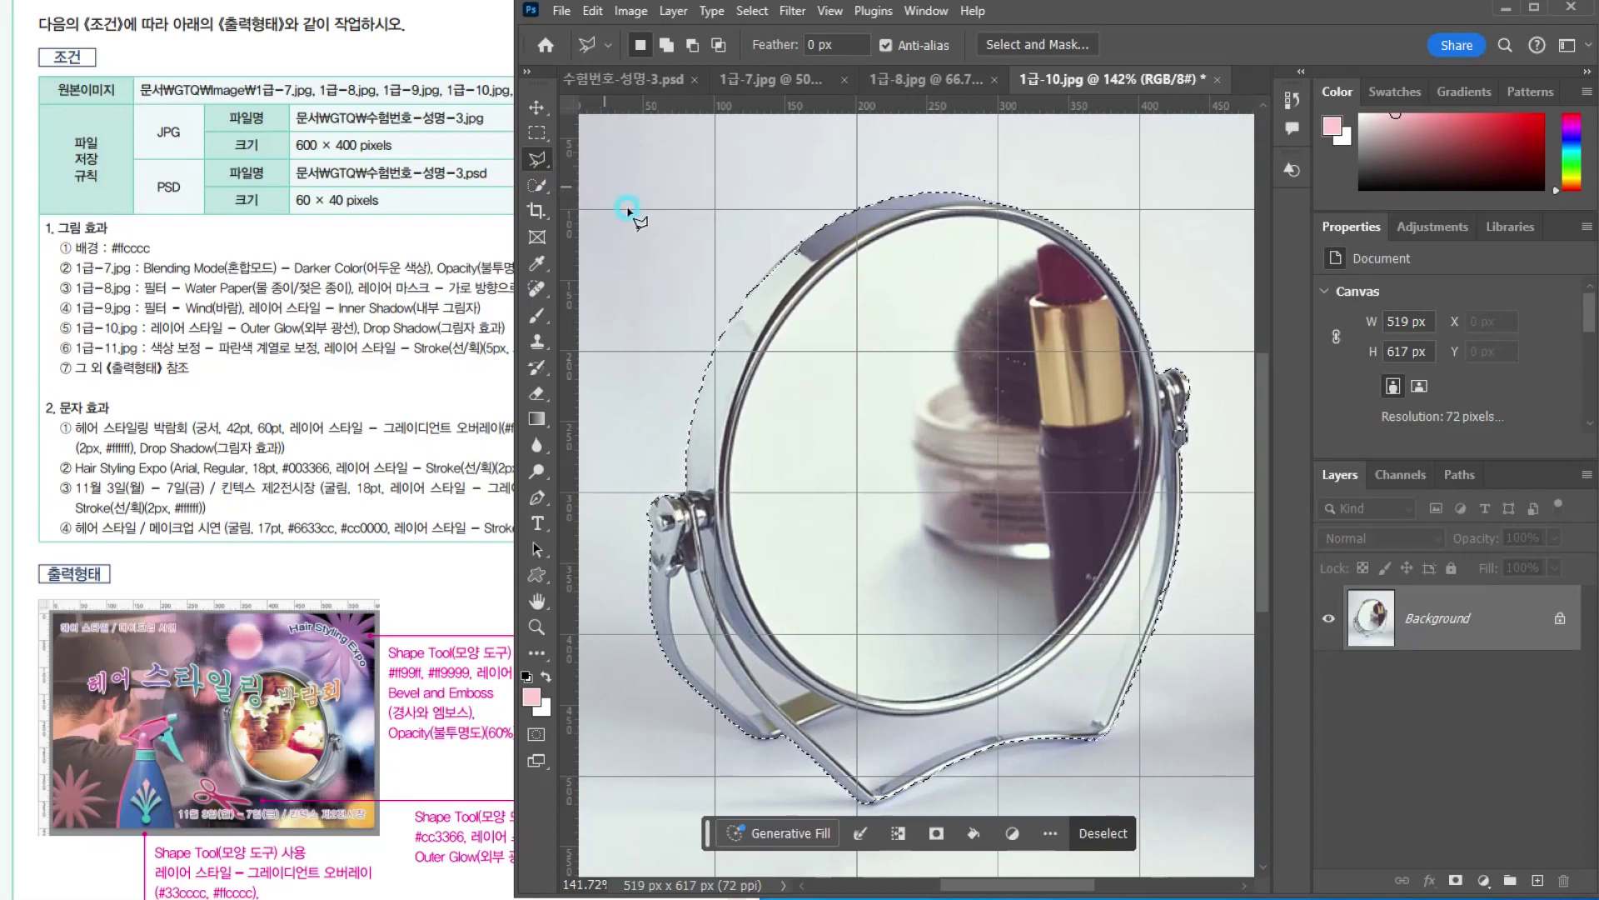
{"action": "scroll", "coordinate": [737, 715], "scroll_direction": "up", "scroll_amount": 8}
{"action": "left_click_drag", "start_coordinate": [707, 649], "coordinate": [815, 618]}
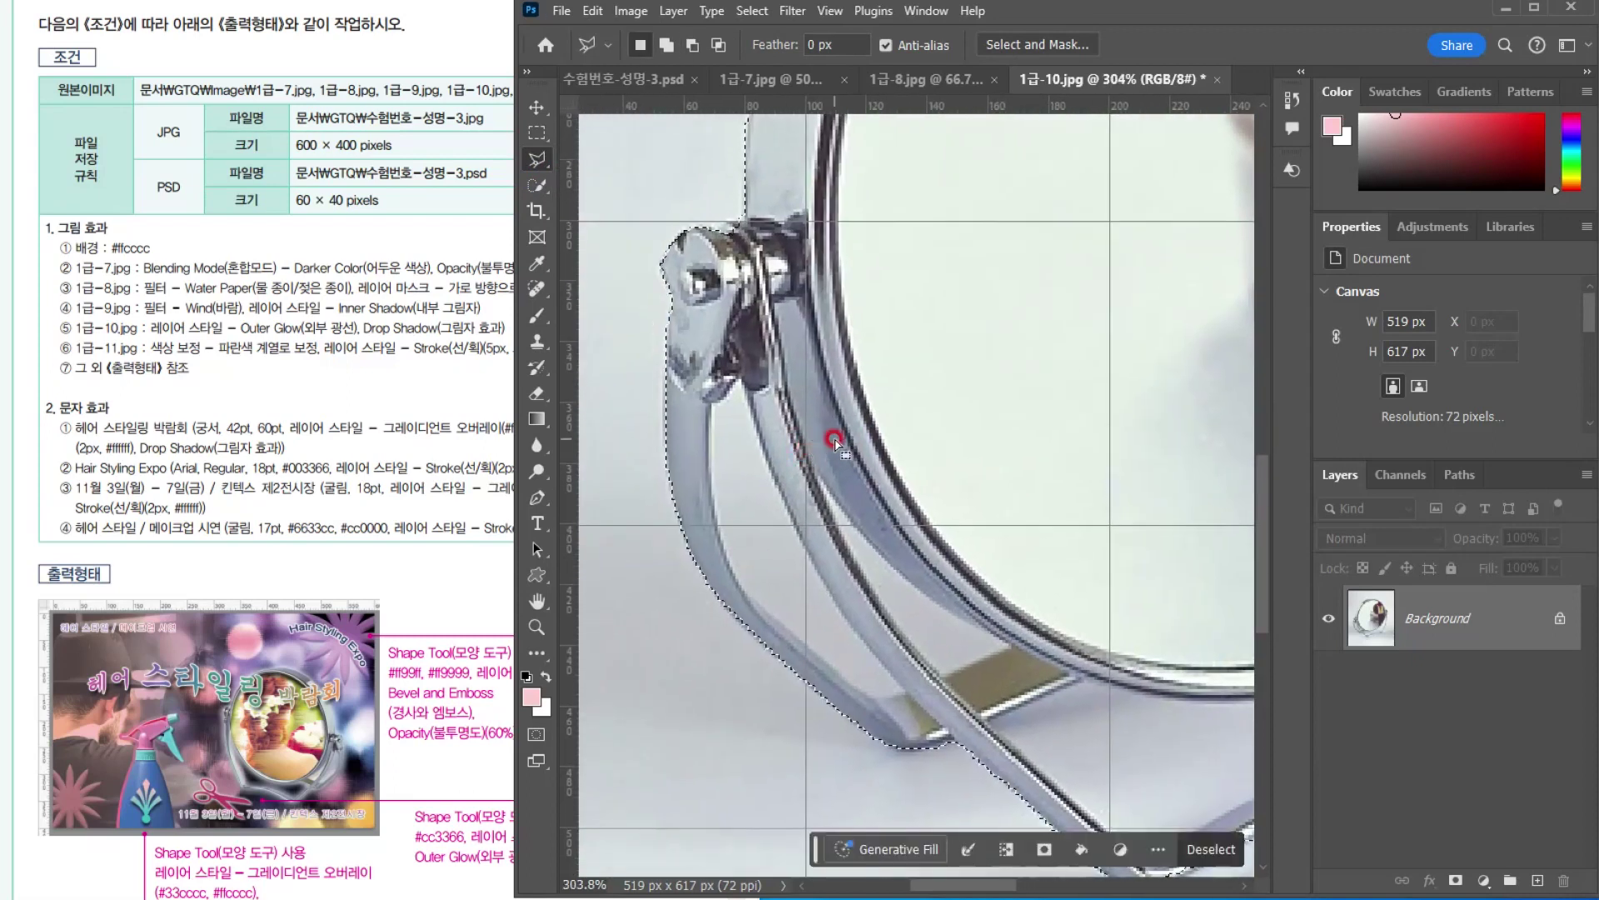
{"action": "left_click", "coordinate": [740, 381], "text": "alt"}
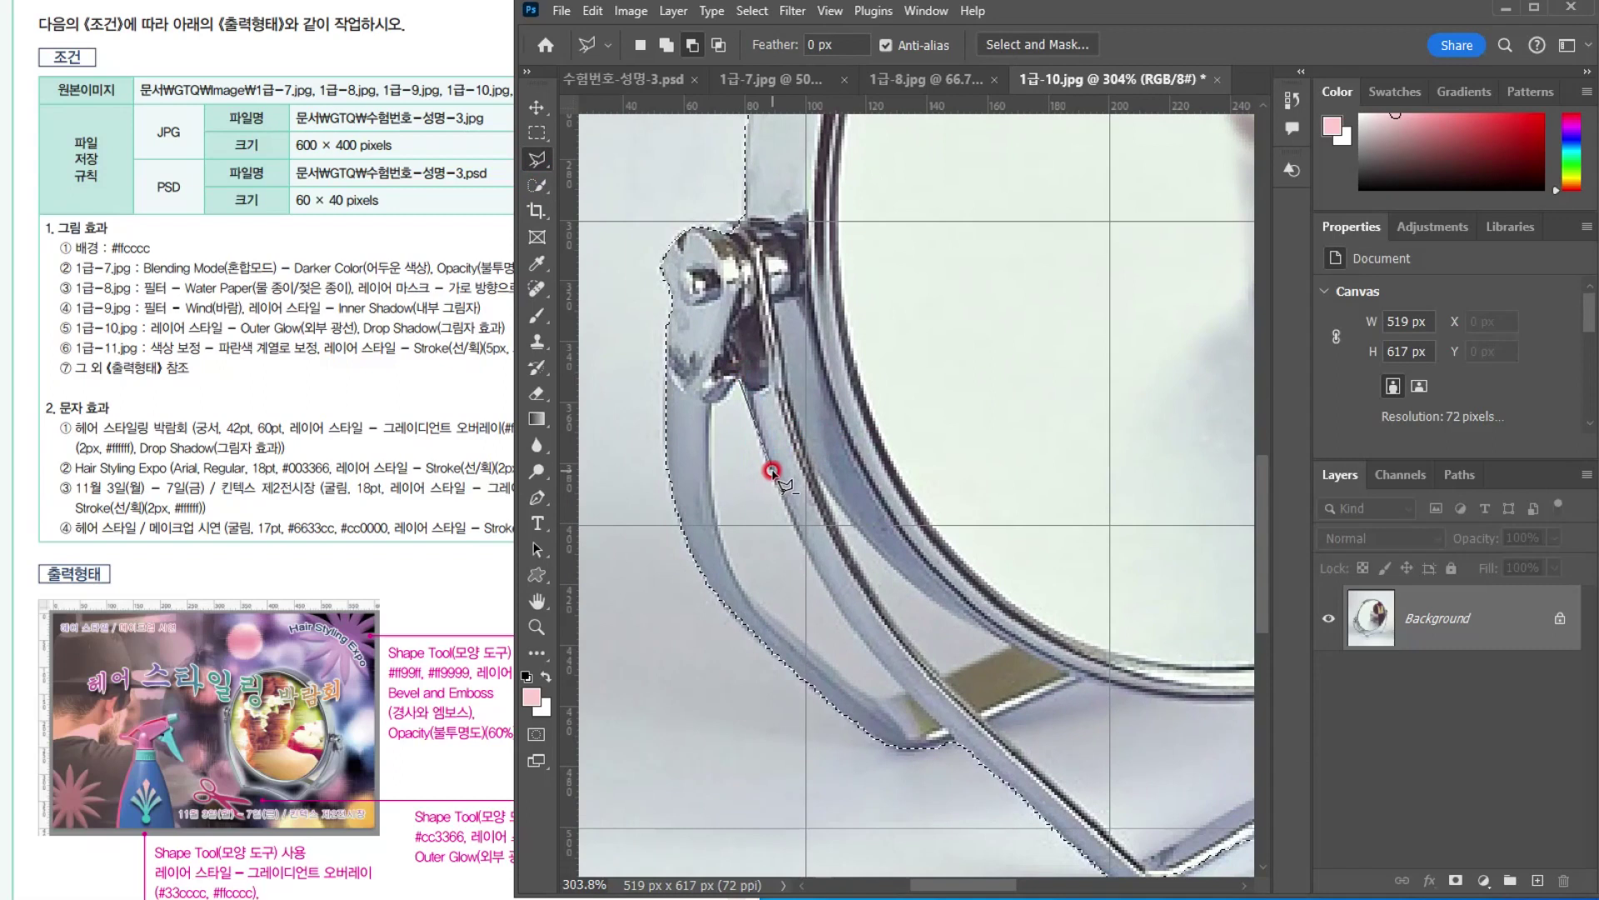
{"action": "left_click", "coordinate": [806, 556]}
{"action": "left_click", "coordinate": [885, 662]}
{"action": "left_click", "coordinate": [907, 693]}
{"action": "left_click", "coordinate": [878, 696]}
{"action": "left_click", "coordinate": [836, 677]}
{"action": "left_click", "coordinate": [761, 598]}
{"action": "left_click", "coordinate": [740, 565]}
{"action": "left_click", "coordinate": [722, 523]}
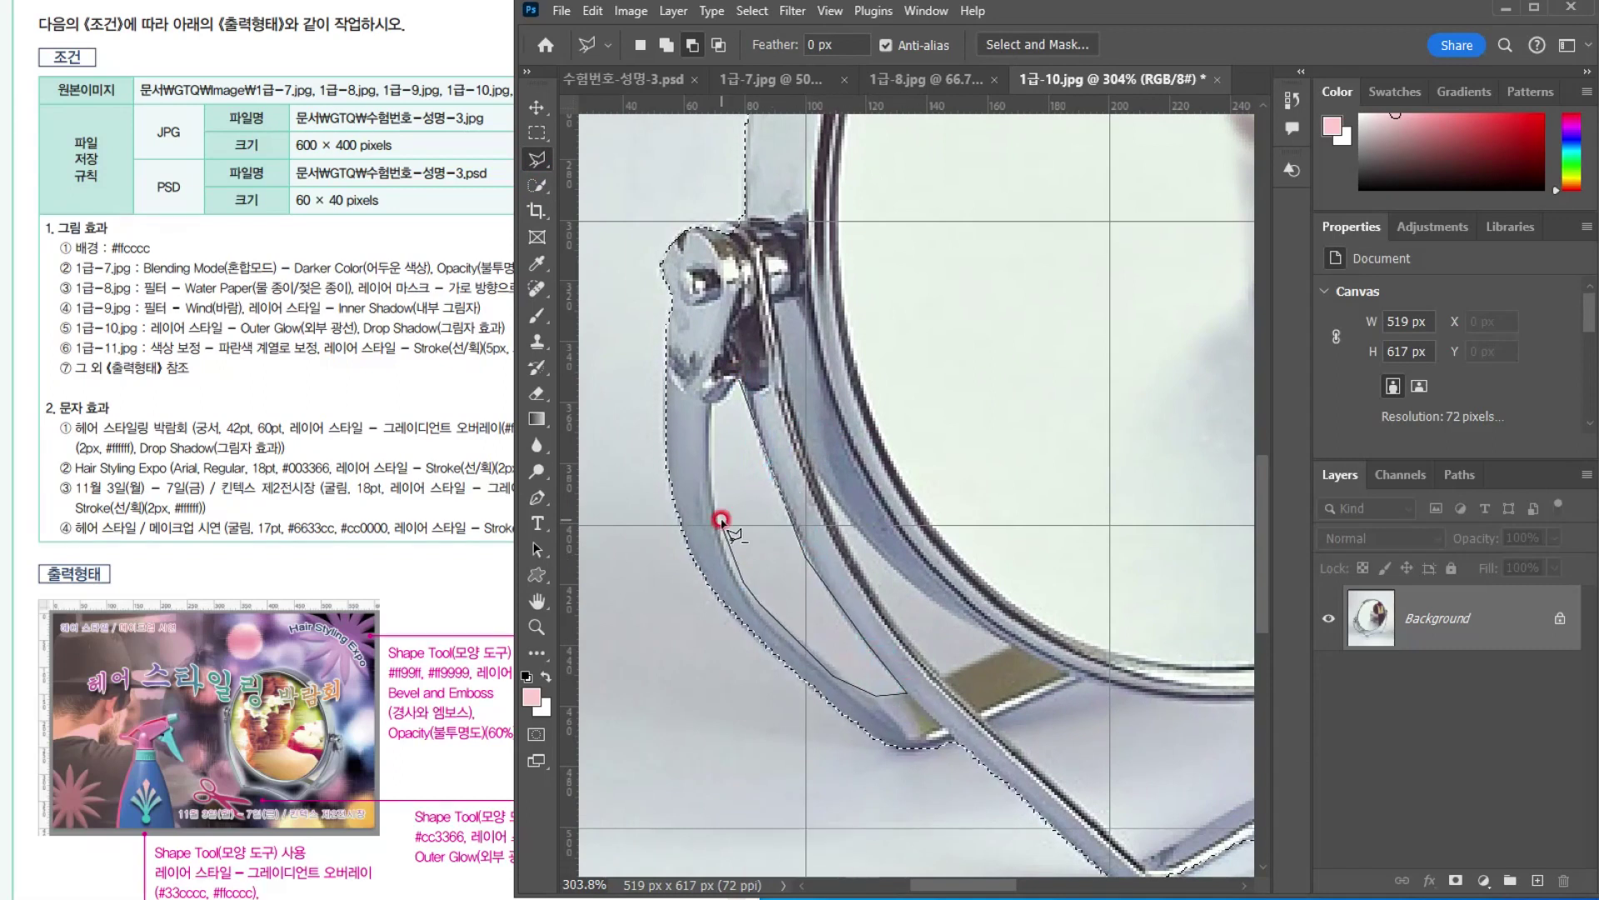
{"action": "left_click", "coordinate": [740, 381]}
Subtract the narrow gap between the mirror's lower-left rim and the inner stand arm from the selection
{"action": "left_click", "coordinate": [812, 471]}
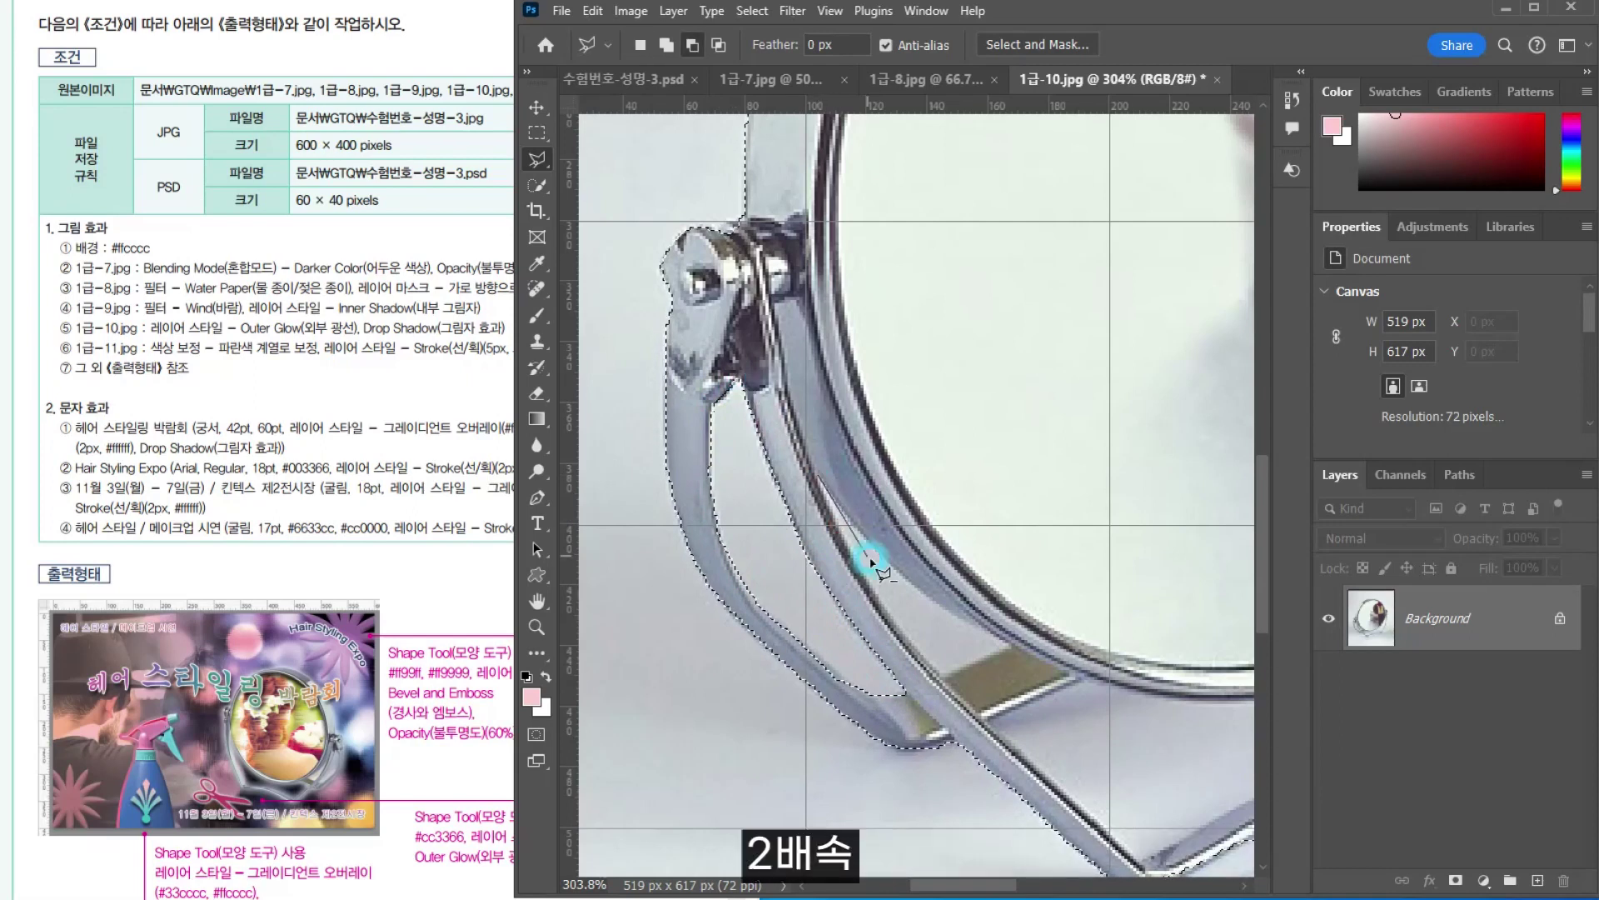
{"action": "left_click", "coordinate": [932, 597]}
{"action": "left_click", "coordinate": [1011, 645]}
{"action": "left_click", "coordinate": [947, 672]}
{"action": "left_click", "coordinate": [896, 624]}
{"action": "left_click", "coordinate": [831, 505]}
{"action": "left_click", "coordinate": [812, 471]}
Subtract the large background area enclosed by the mirror's lower rim, the right stand arm and the base wire from the selection
{"action": "scroll", "coordinate": [903, 538], "scroll_direction": "down", "scroll_amount": 5}
{"action": "left_click_drag", "start_coordinate": [1039, 657], "coordinate": [750, 450]}
{"action": "scroll", "coordinate": [749, 449], "scroll_direction": "up", "scroll_amount": 3}
{"action": "left_click", "coordinate": [640, 432]}
{"action": "left_click", "coordinate": [720, 394]}
{"action": "left_click", "coordinate": [786, 409]}
{"action": "left_click", "coordinate": [862, 411]}
{"action": "left_click", "coordinate": [931, 398]}
{"action": "left_click", "coordinate": [997, 378]}
{"action": "left_click", "coordinate": [1063, 337]}
{"action": "left_click", "coordinate": [1137, 272]}
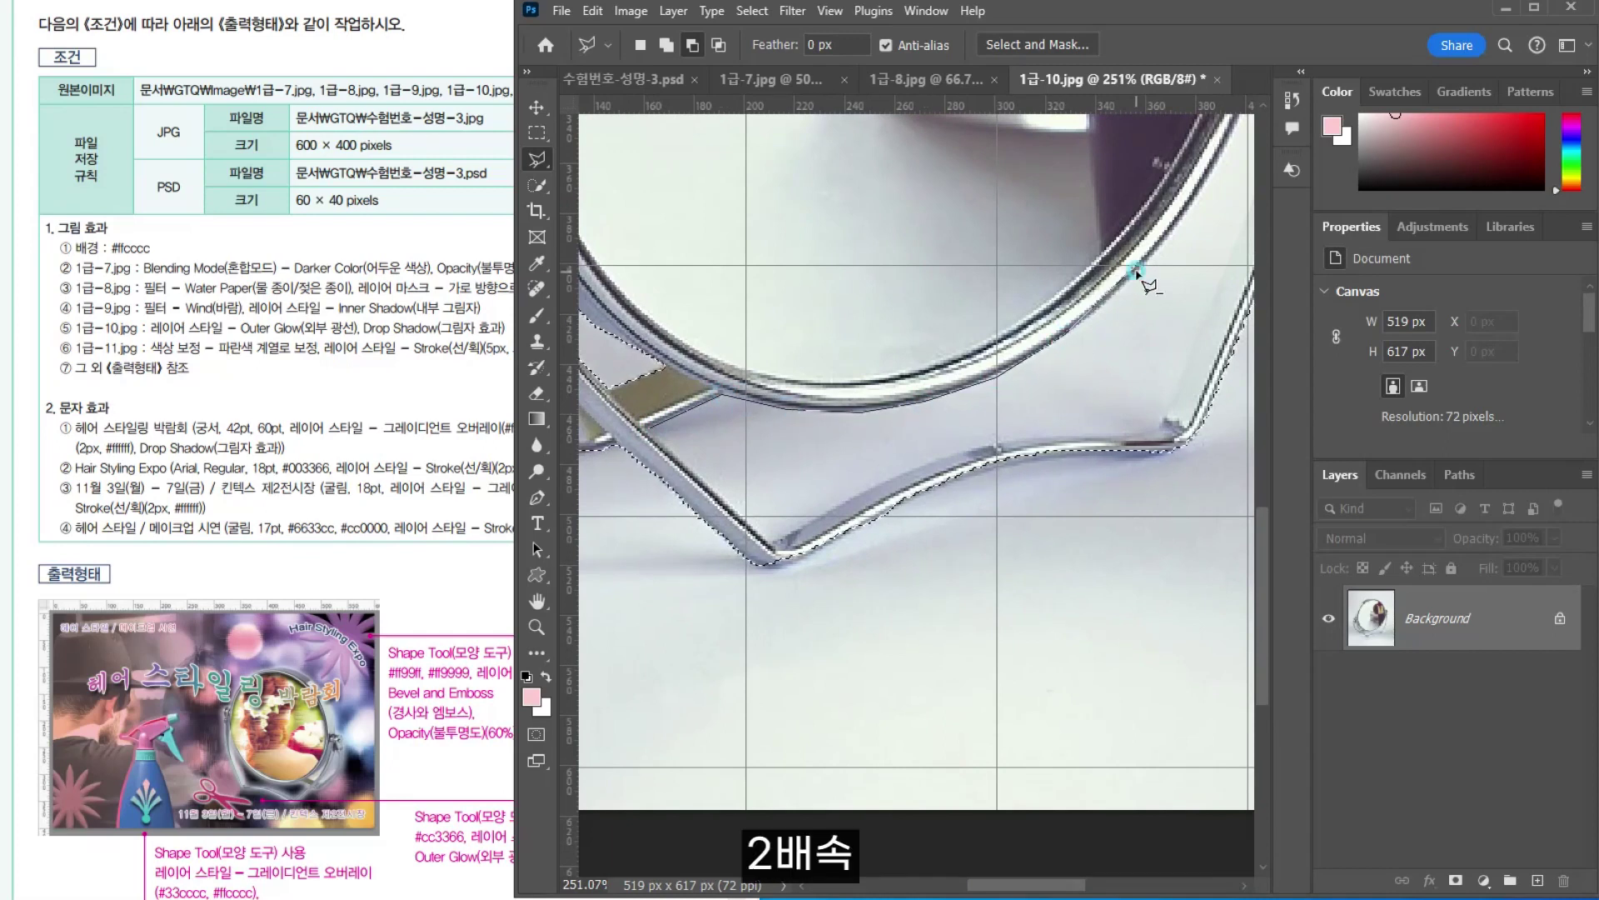
{"action": "left_click", "coordinate": [1145, 263]}
{"action": "left_click", "coordinate": [1186, 211]}
{"action": "left_click", "coordinate": [1217, 151]}
{"action": "left_click_drag", "start_coordinate": [1219, 150], "coordinate": [988, 530]}
{"action": "left_click", "coordinate": [1010, 487]}
{"action": "left_click", "coordinate": [1039, 407]}
{"action": "left_click", "coordinate": [1049, 364]}
{"action": "left_click", "coordinate": [1054, 366]}
{"action": "left_click", "coordinate": [1055, 493]}
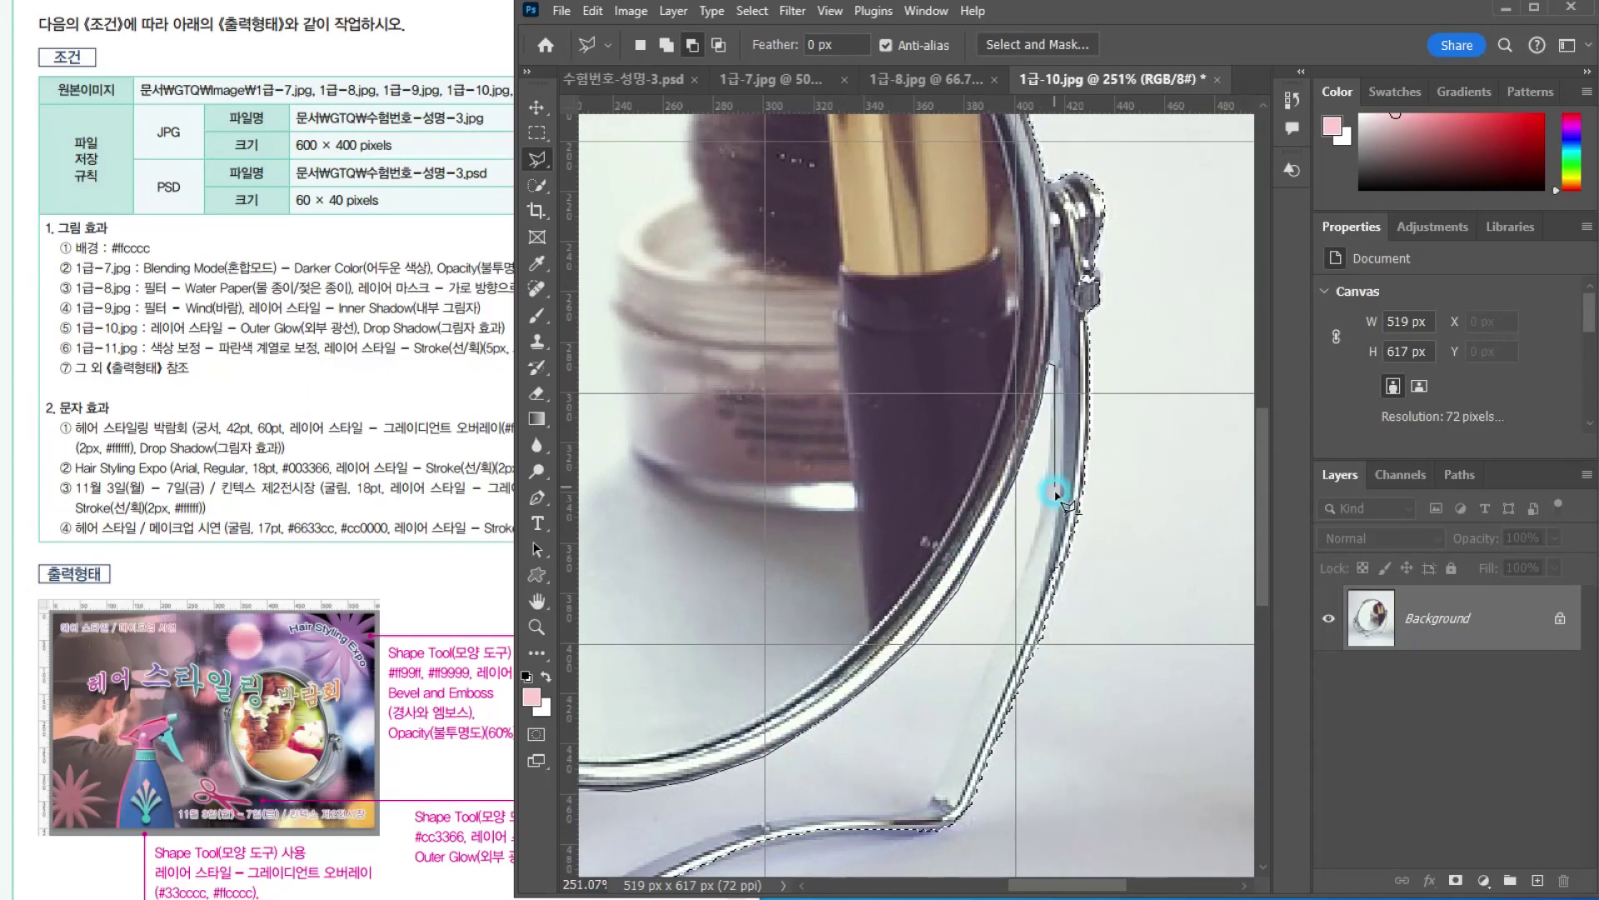
{"action": "left_click", "coordinate": [927, 814]}
{"action": "left_click_drag", "start_coordinate": [927, 814], "coordinate": [1091, 533]}
{"action": "left_click", "coordinate": [924, 554]}
{"action": "left_click", "coordinate": [849, 576]}
{"action": "left_click", "coordinate": [716, 650]}
{"action": "left_click", "coordinate": [621, 567]}
{"action": "left_click", "coordinate": [592, 548]}
{"action": "left_click", "coordinate": [593, 540]}
Copy the selected mirror into the 수험번호-성명-3.psd poster above Layer 2
{"action": "scroll", "coordinate": [1010, 635], "scroll_direction": "down", "scroll_amount": 6}
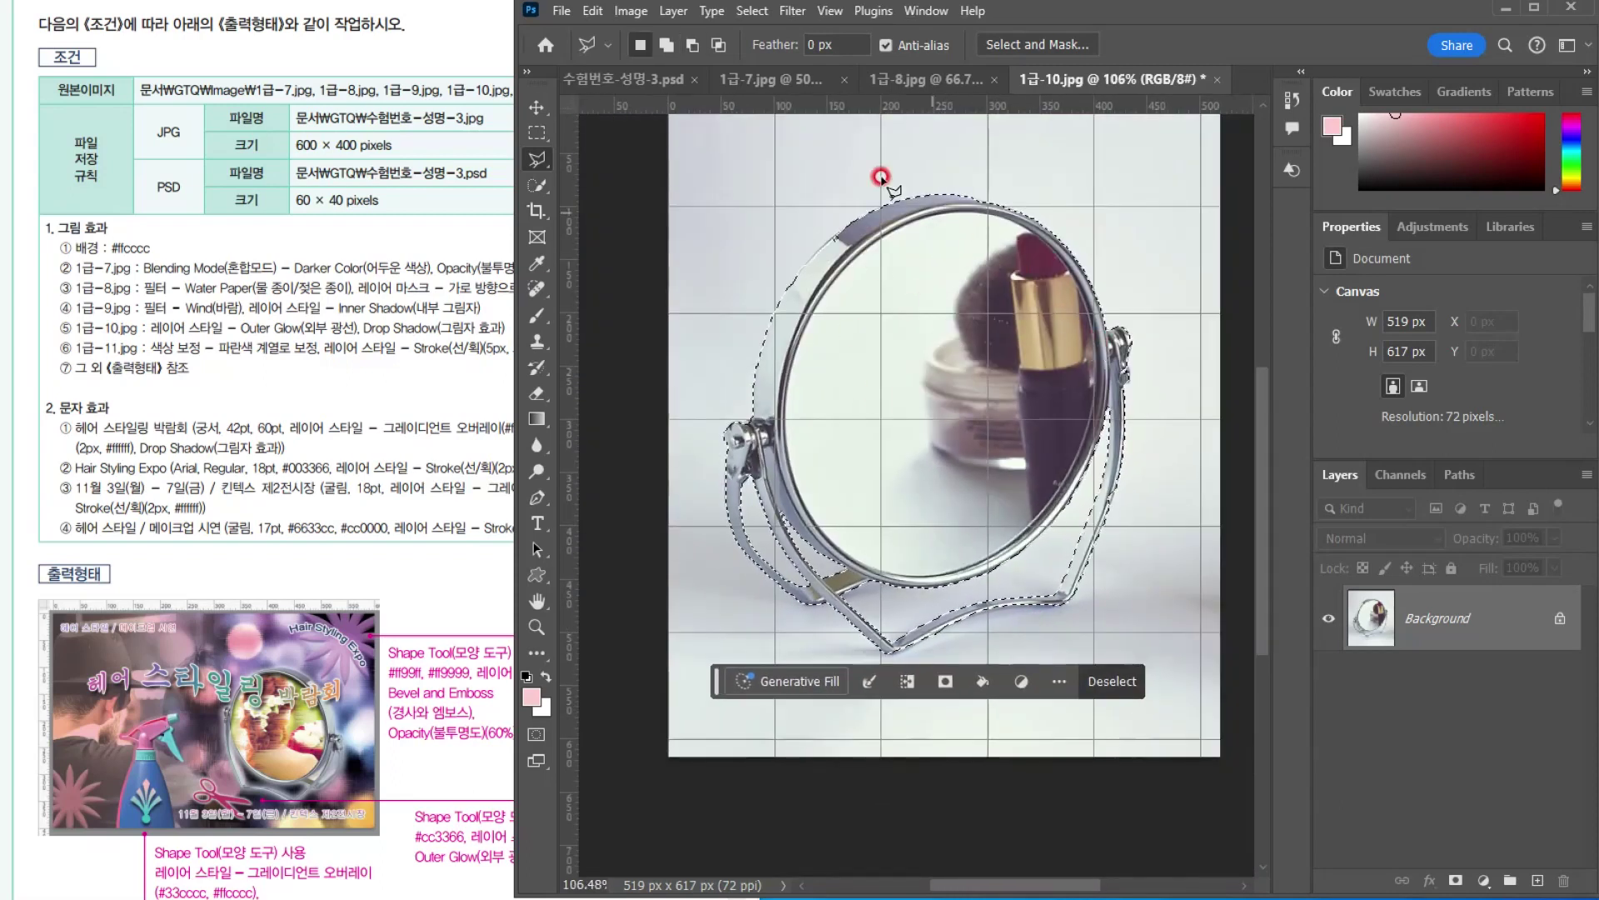
{"action": "left_click", "coordinate": [638, 78]}
{"action": "key", "text": "ctrl+v"}
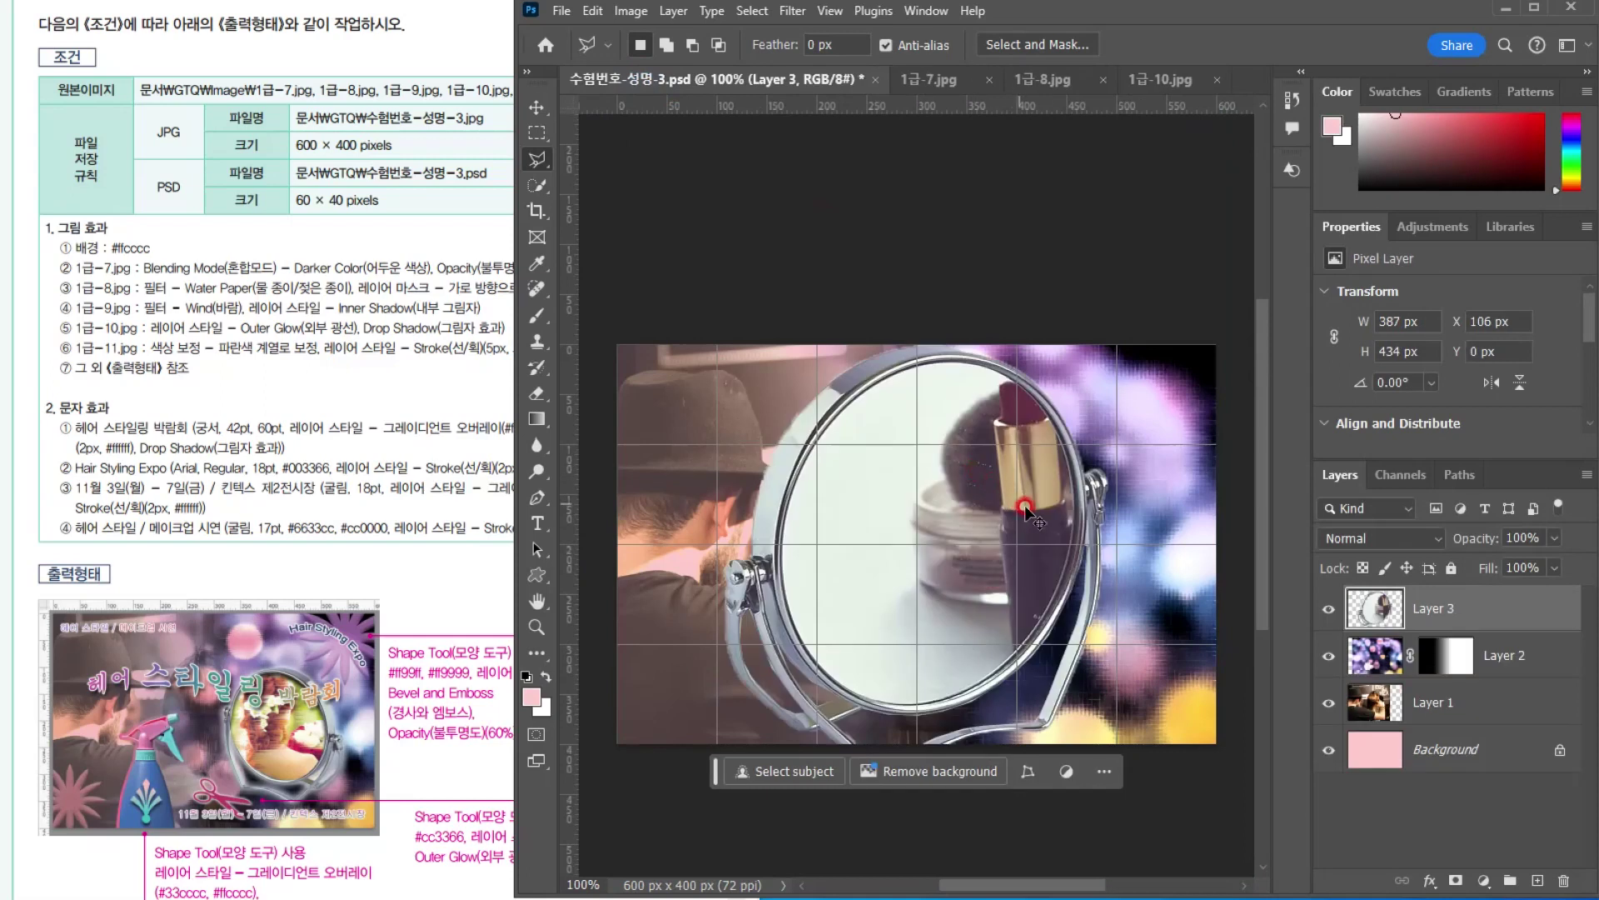
Scale the pasted mirror to about 183 × 206 px and move it to about X 228 px, Y 147 px
{"action": "key", "text": "ctrl+t"}
{"action": "left_click_drag", "start_coordinate": [1107, 344], "coordinate": [917, 585]}
{"action": "left_click_drag", "start_coordinate": [860, 683], "coordinate": [983, 602]}
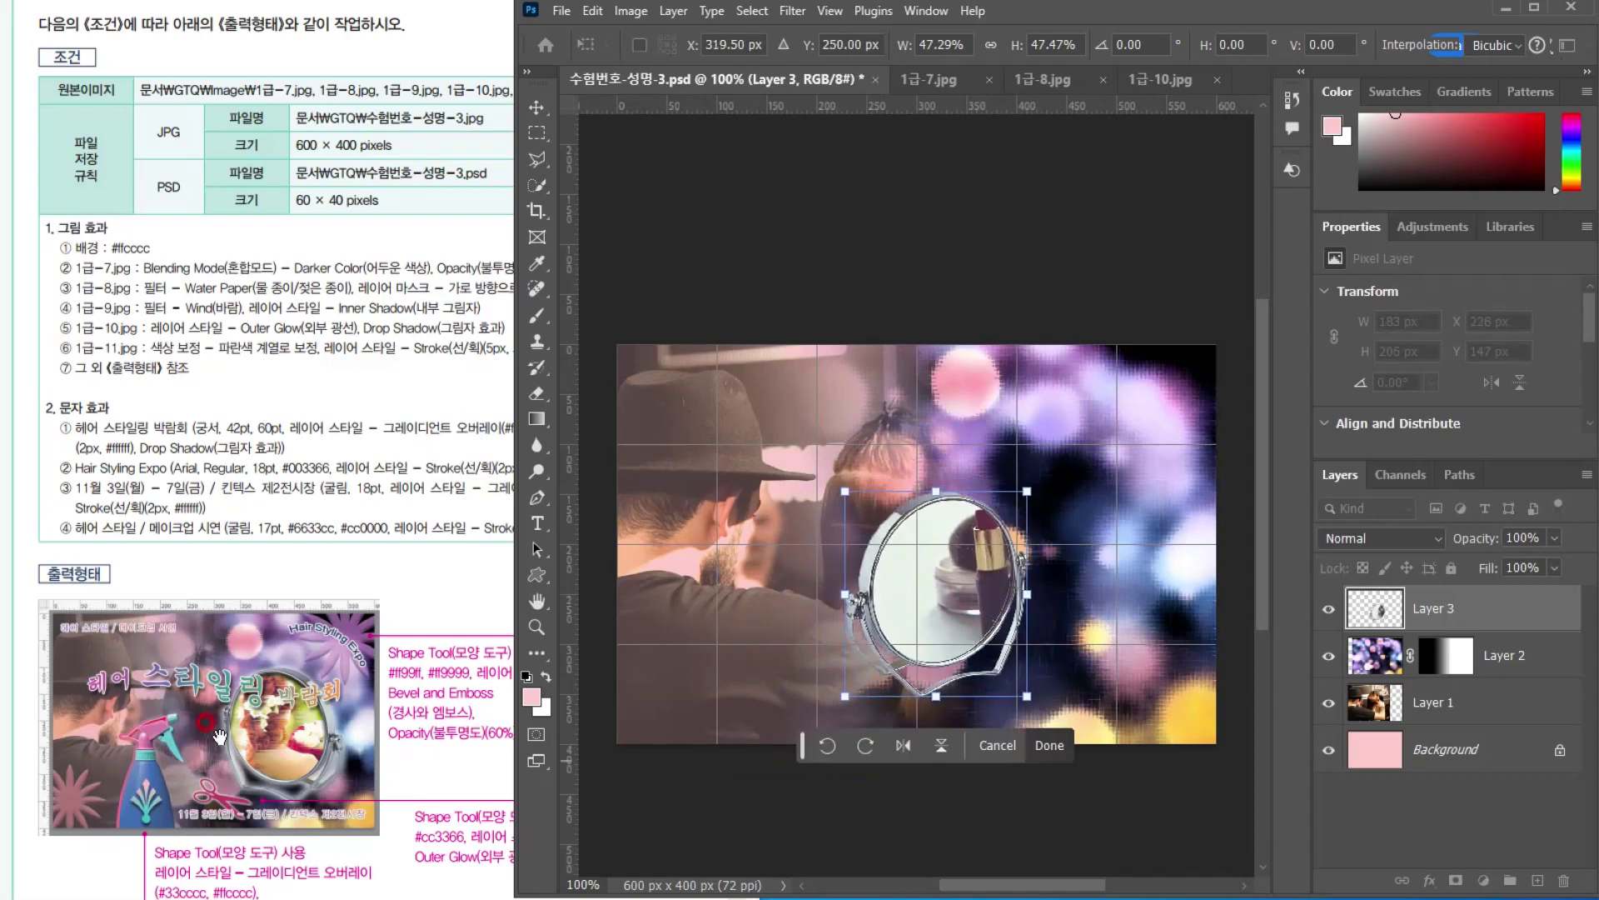
Flip the mirror on Layer 3 horizontally
{"action": "right_click", "coordinate": [947, 572]}
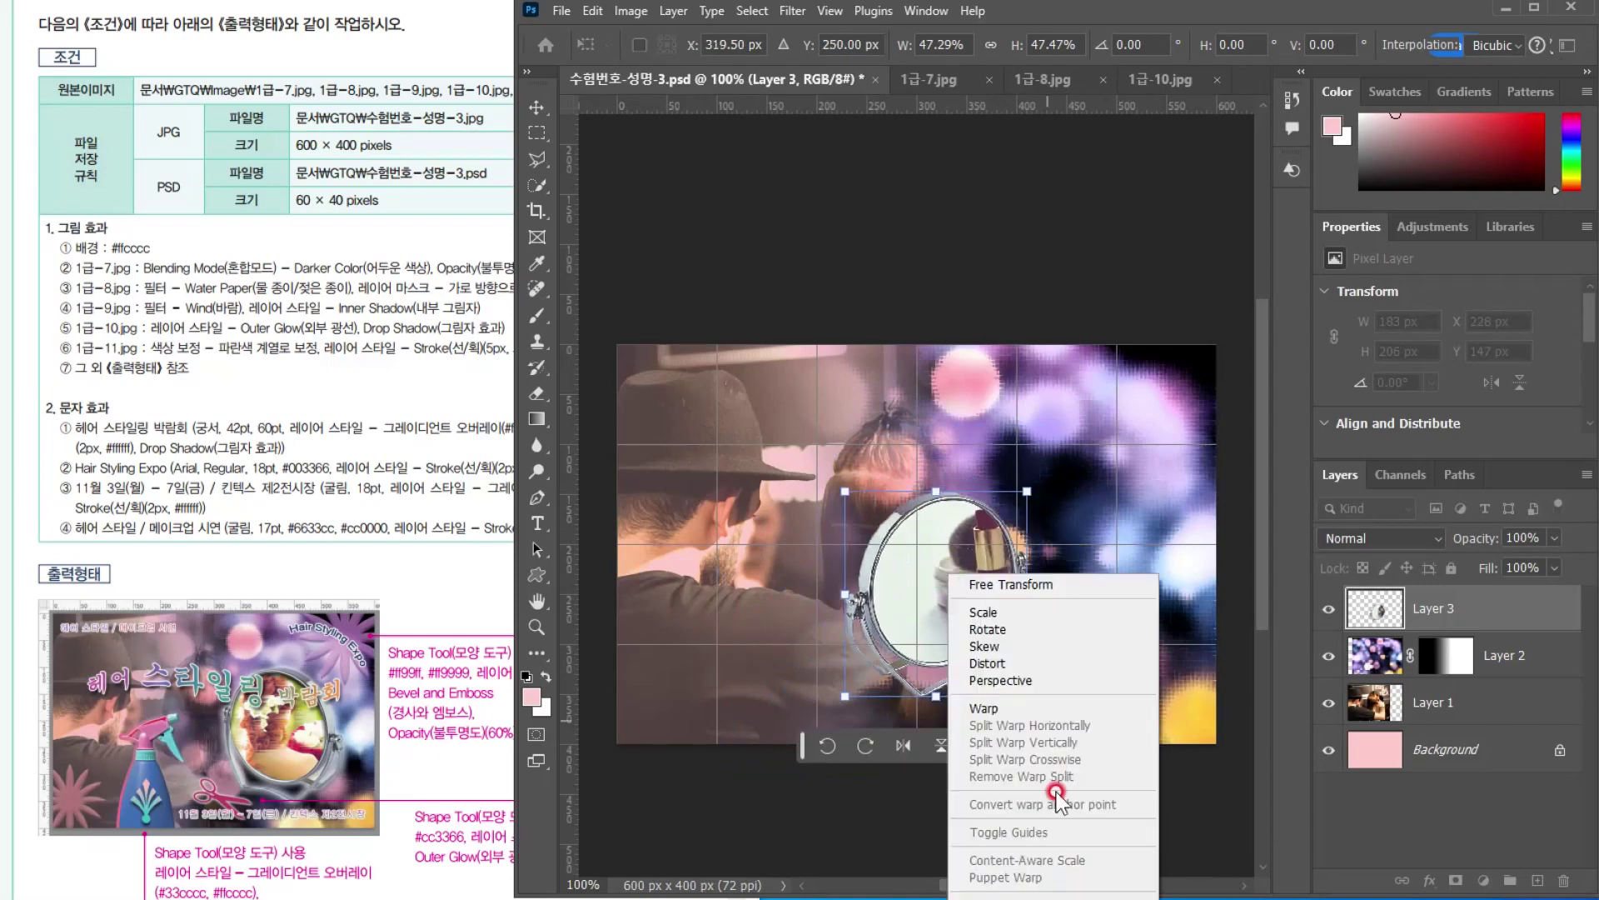
{"action": "right_click", "coordinate": [958, 506]}
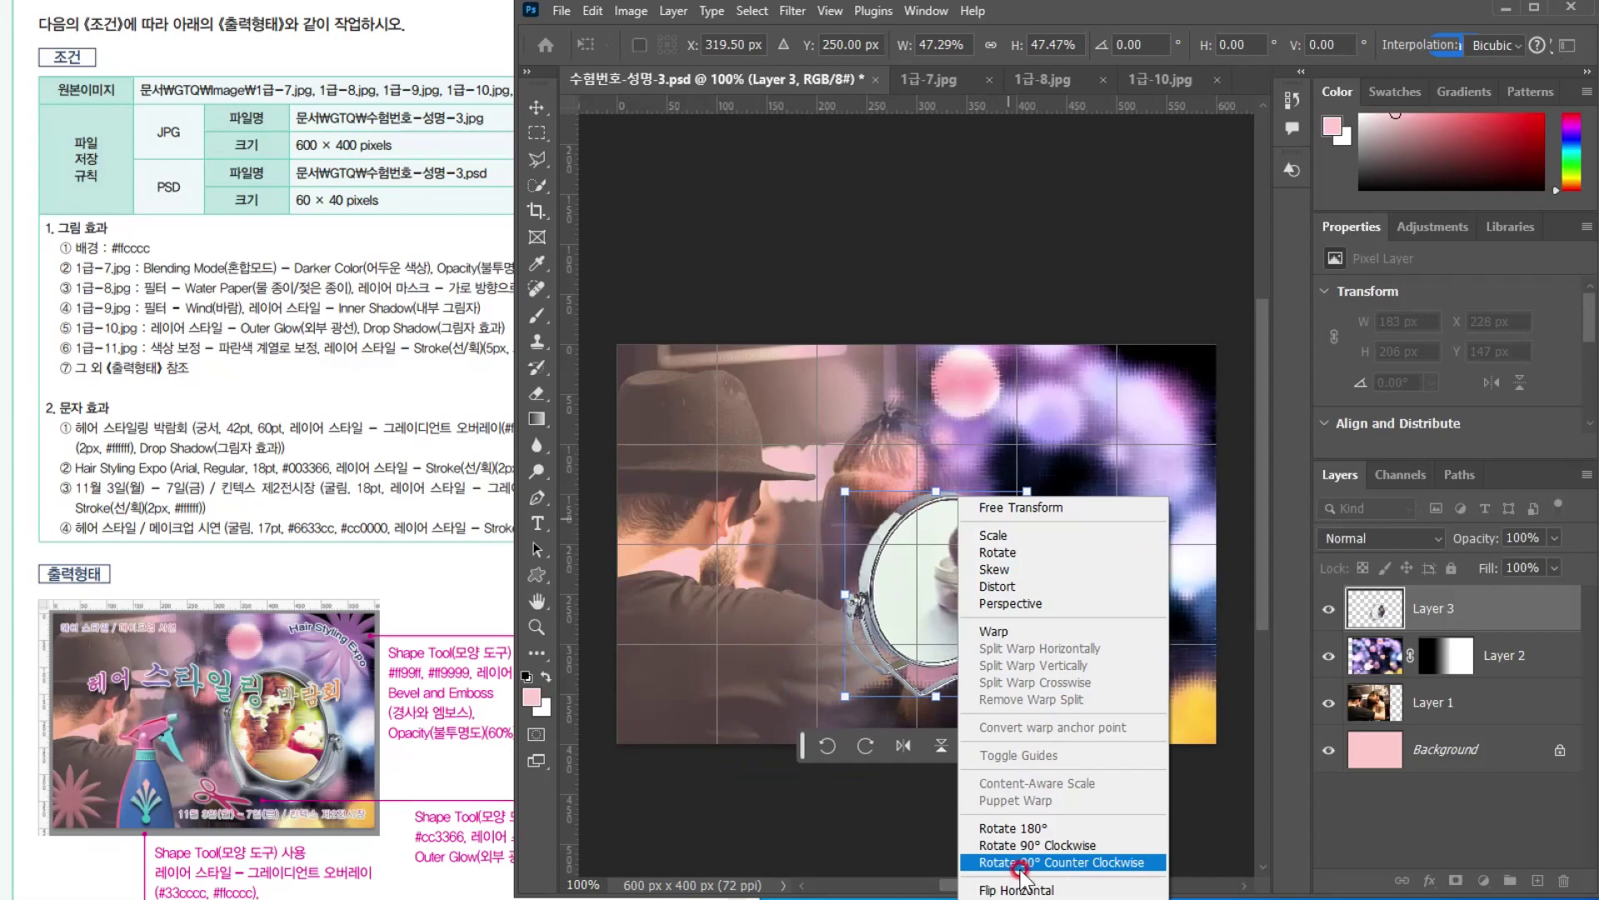
{"action": "left_click", "coordinate": [991, 890]}
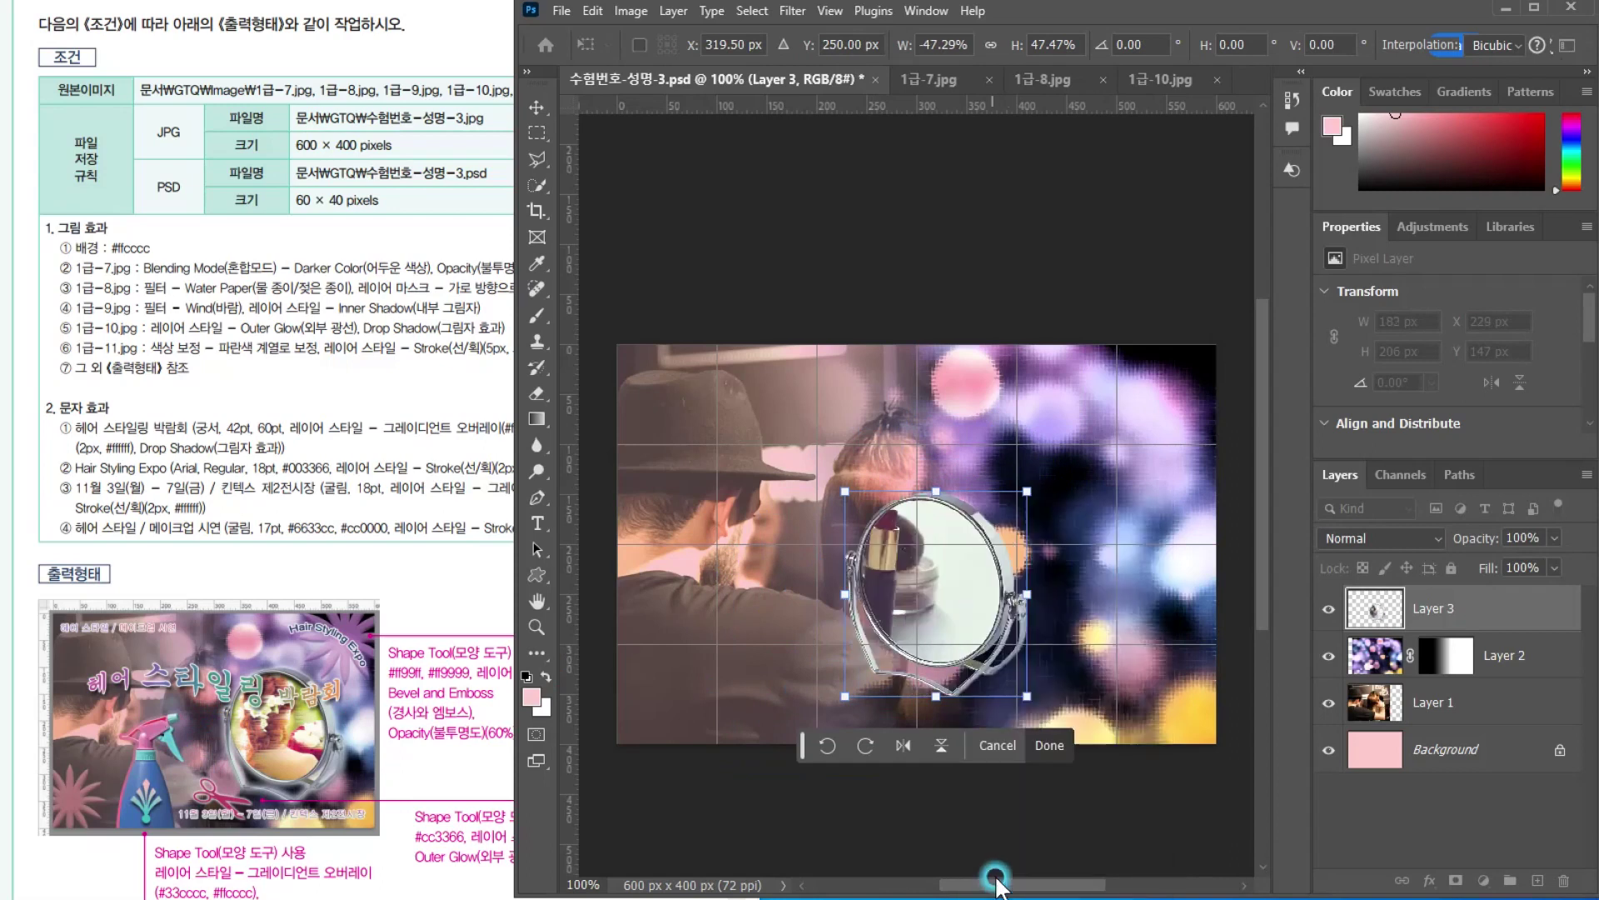
Move and enlarge the mirror on Layer 3 to about 207 × 234 px at X 285 px, Y 113 px
{"action": "left_click_drag", "start_coordinate": [969, 598], "coordinate": [1032, 593]}
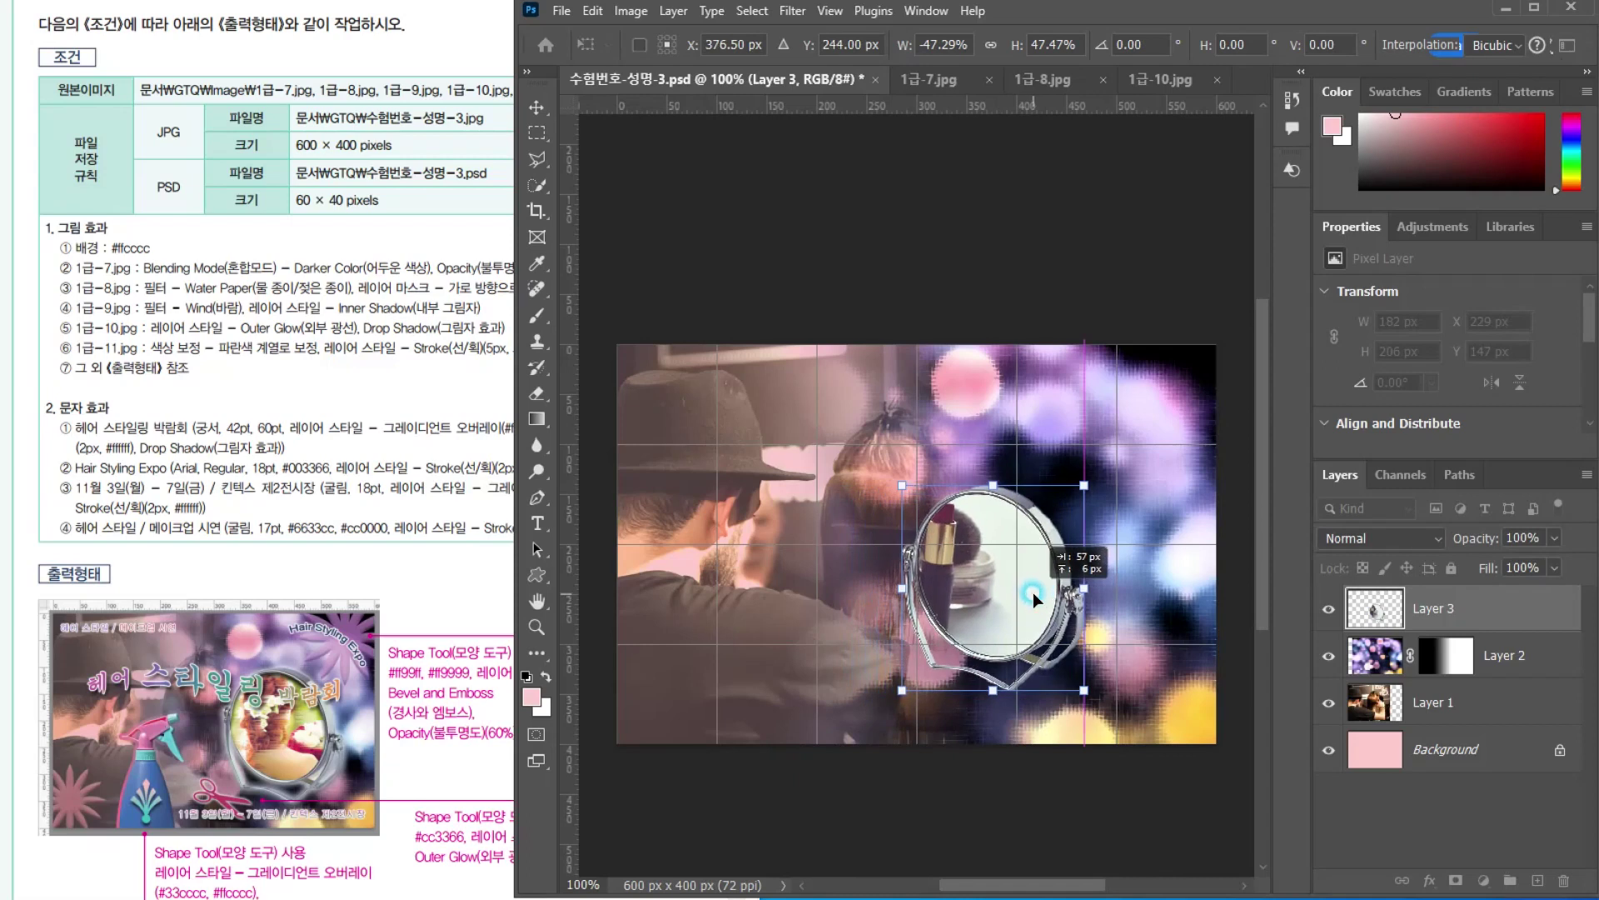
{"action": "left_click_drag", "start_coordinate": [1033, 593], "coordinate": [1032, 593]}
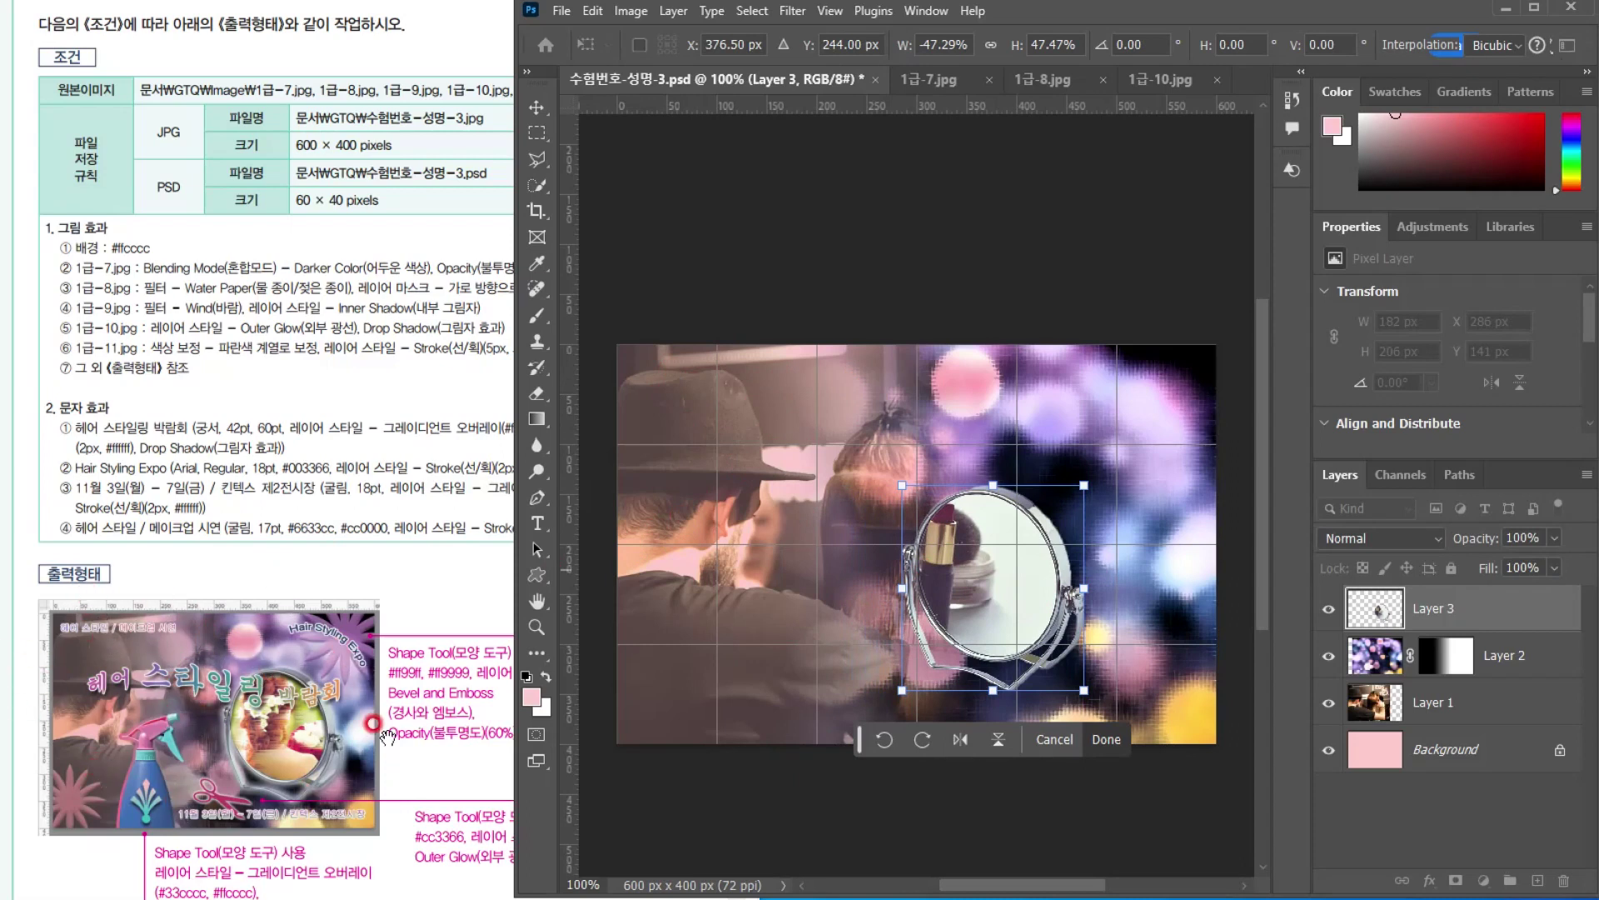
{"action": "left_click_drag", "start_coordinate": [1084, 485], "coordinate": [1103, 461]}
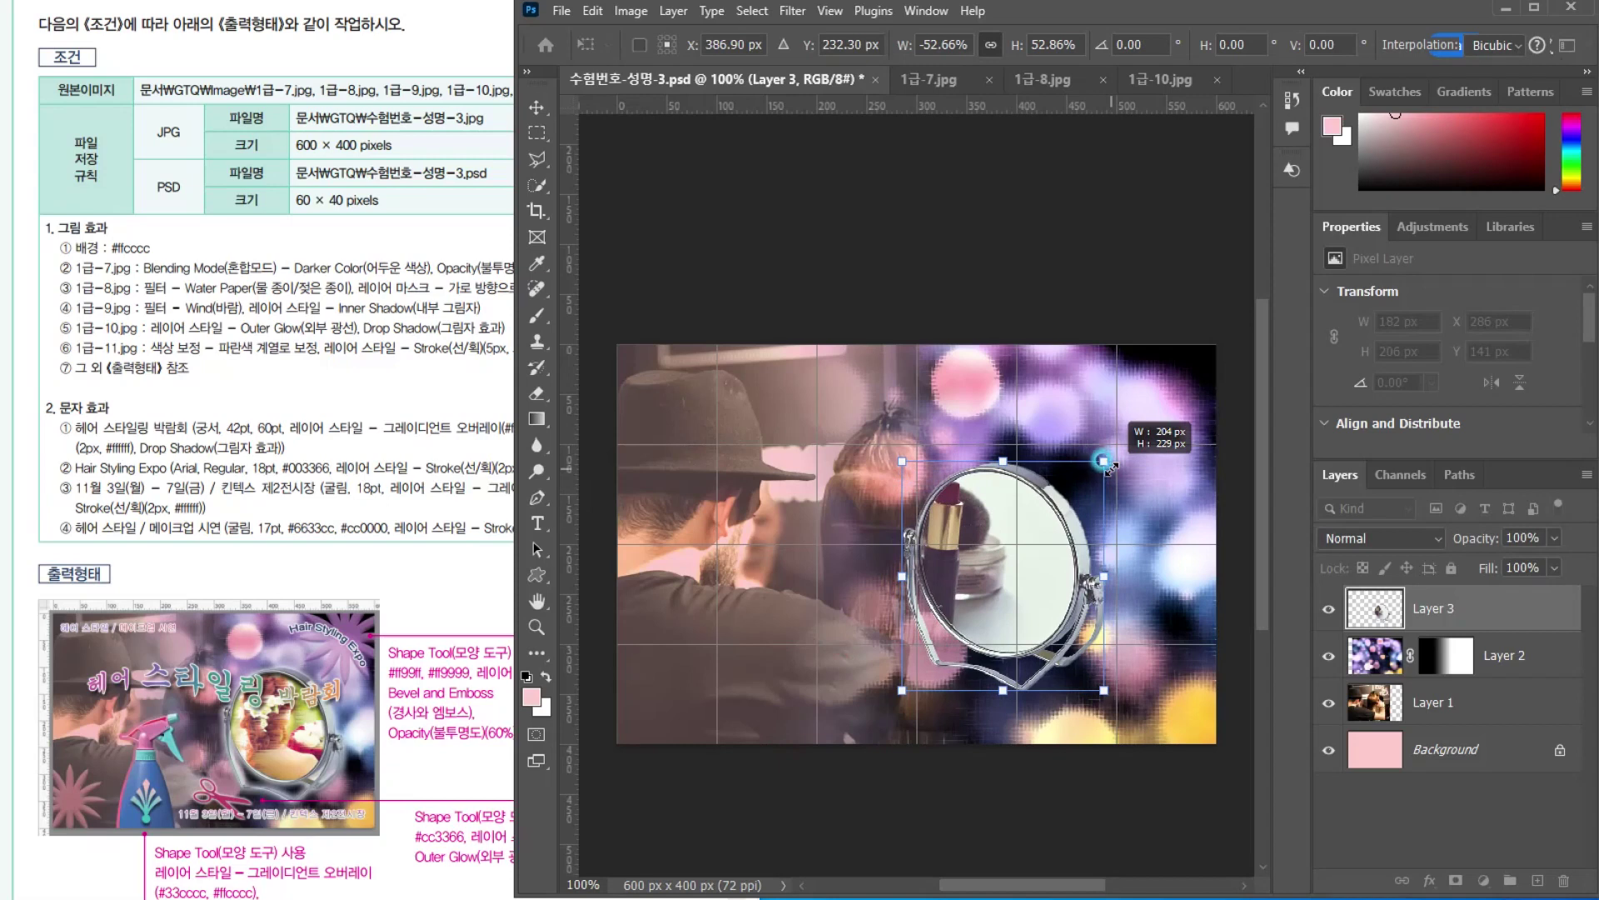
{"action": "left_click_drag", "start_coordinate": [1112, 469], "coordinate": [1117, 467]}
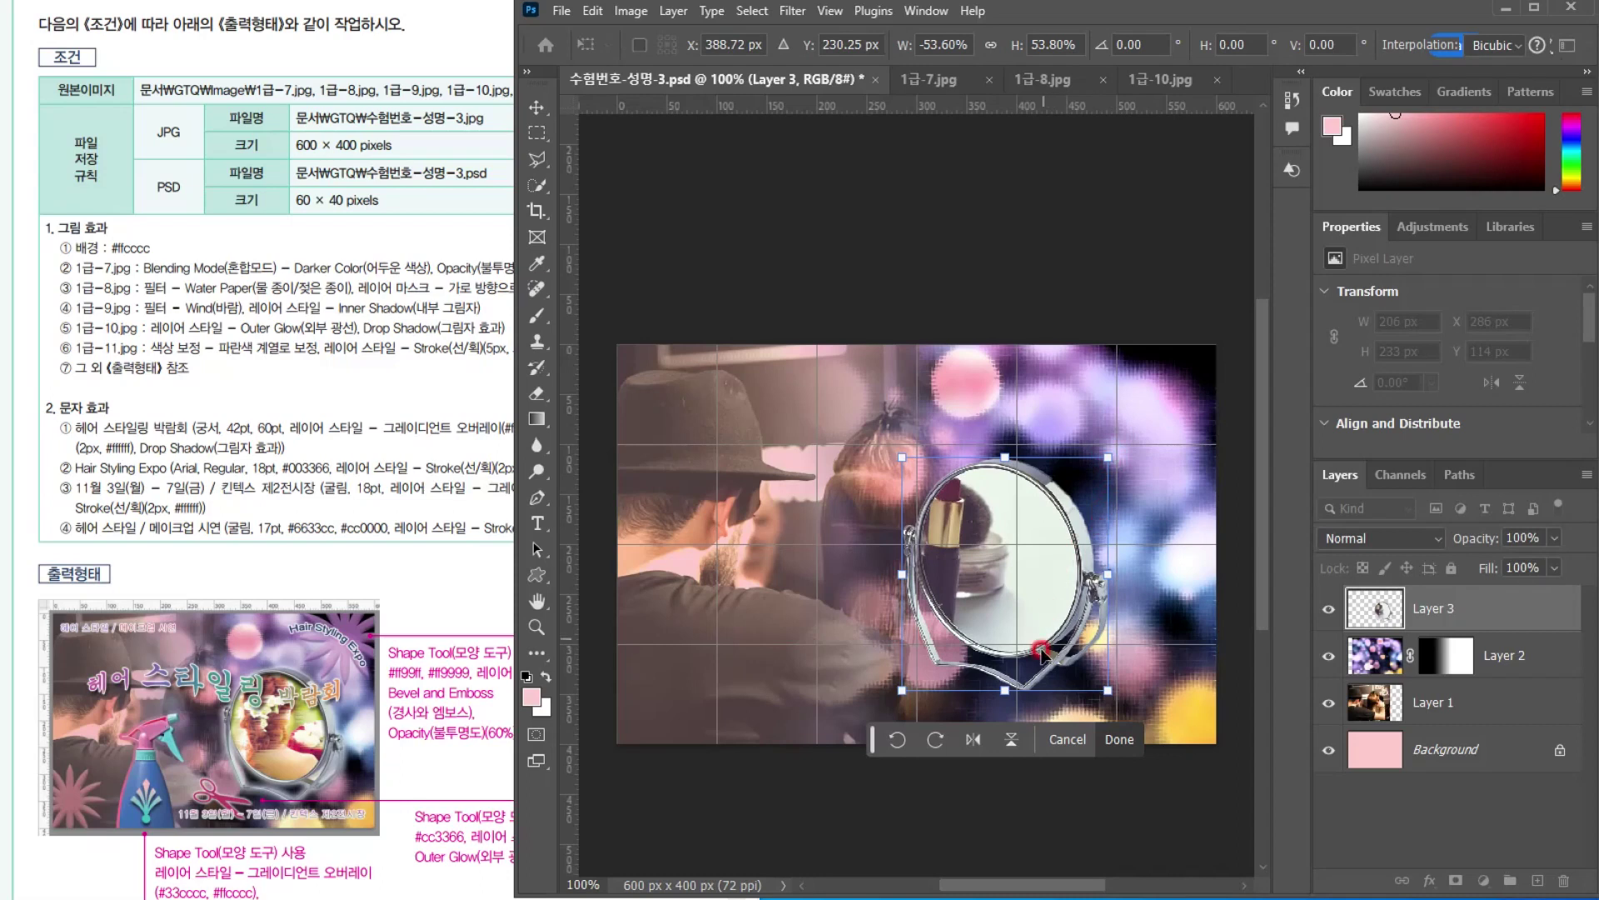
{"action": "key", "text": "Return"}
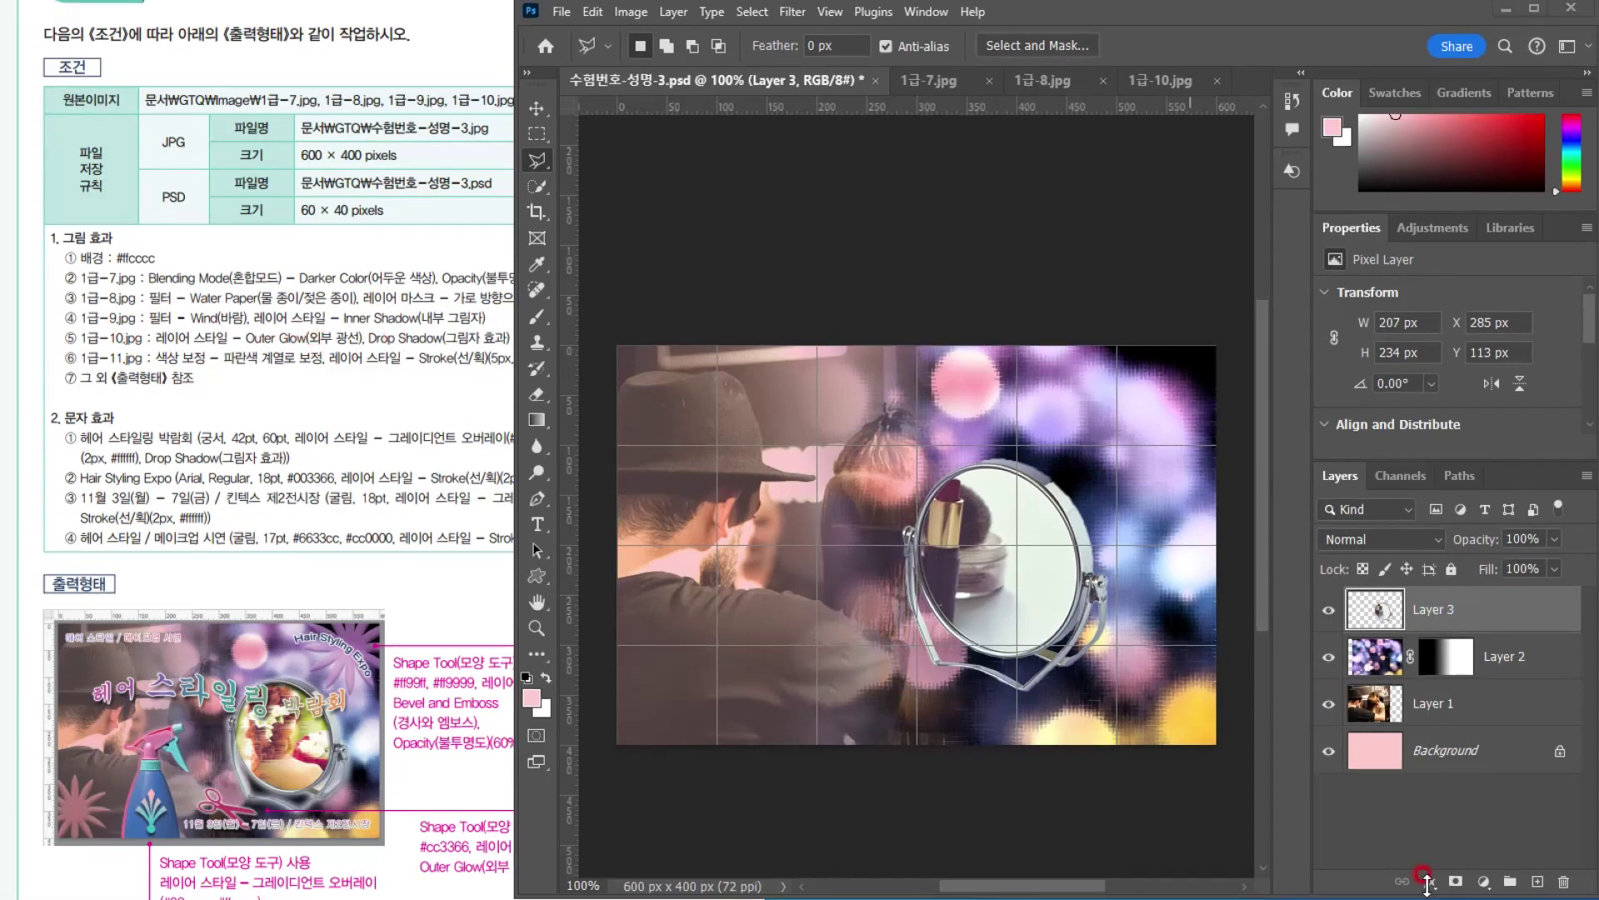
Add a white Outer Glow layer style with a 15 px size to the mirror on Layer 3
{"action": "left_click", "coordinate": [1428, 881]}
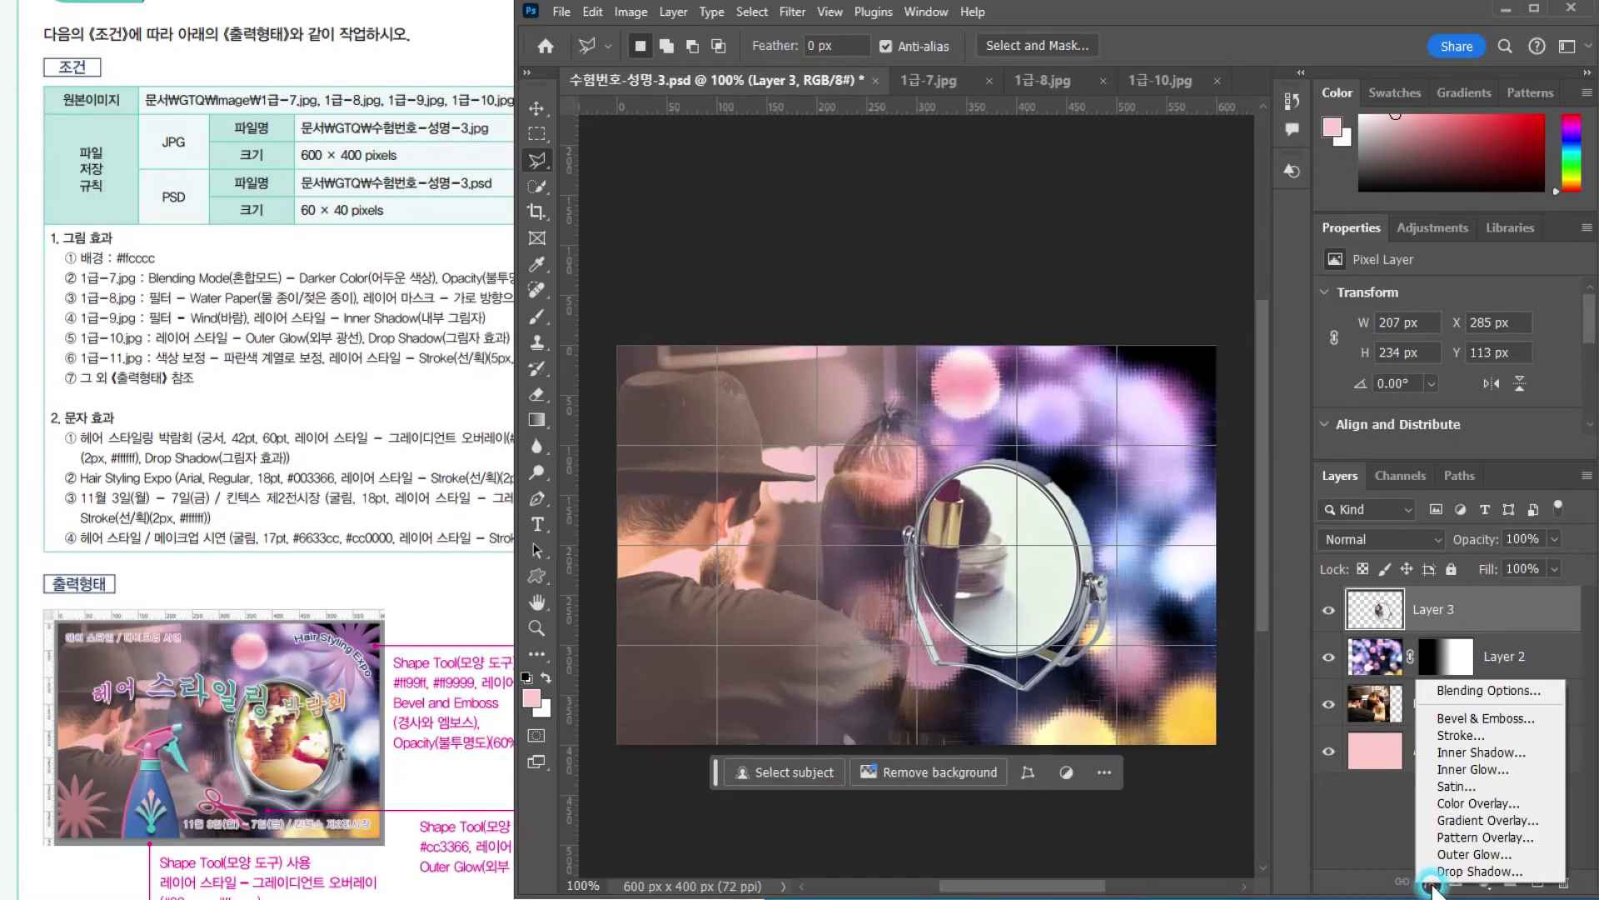
{"action": "left_click", "coordinate": [1474, 854]}
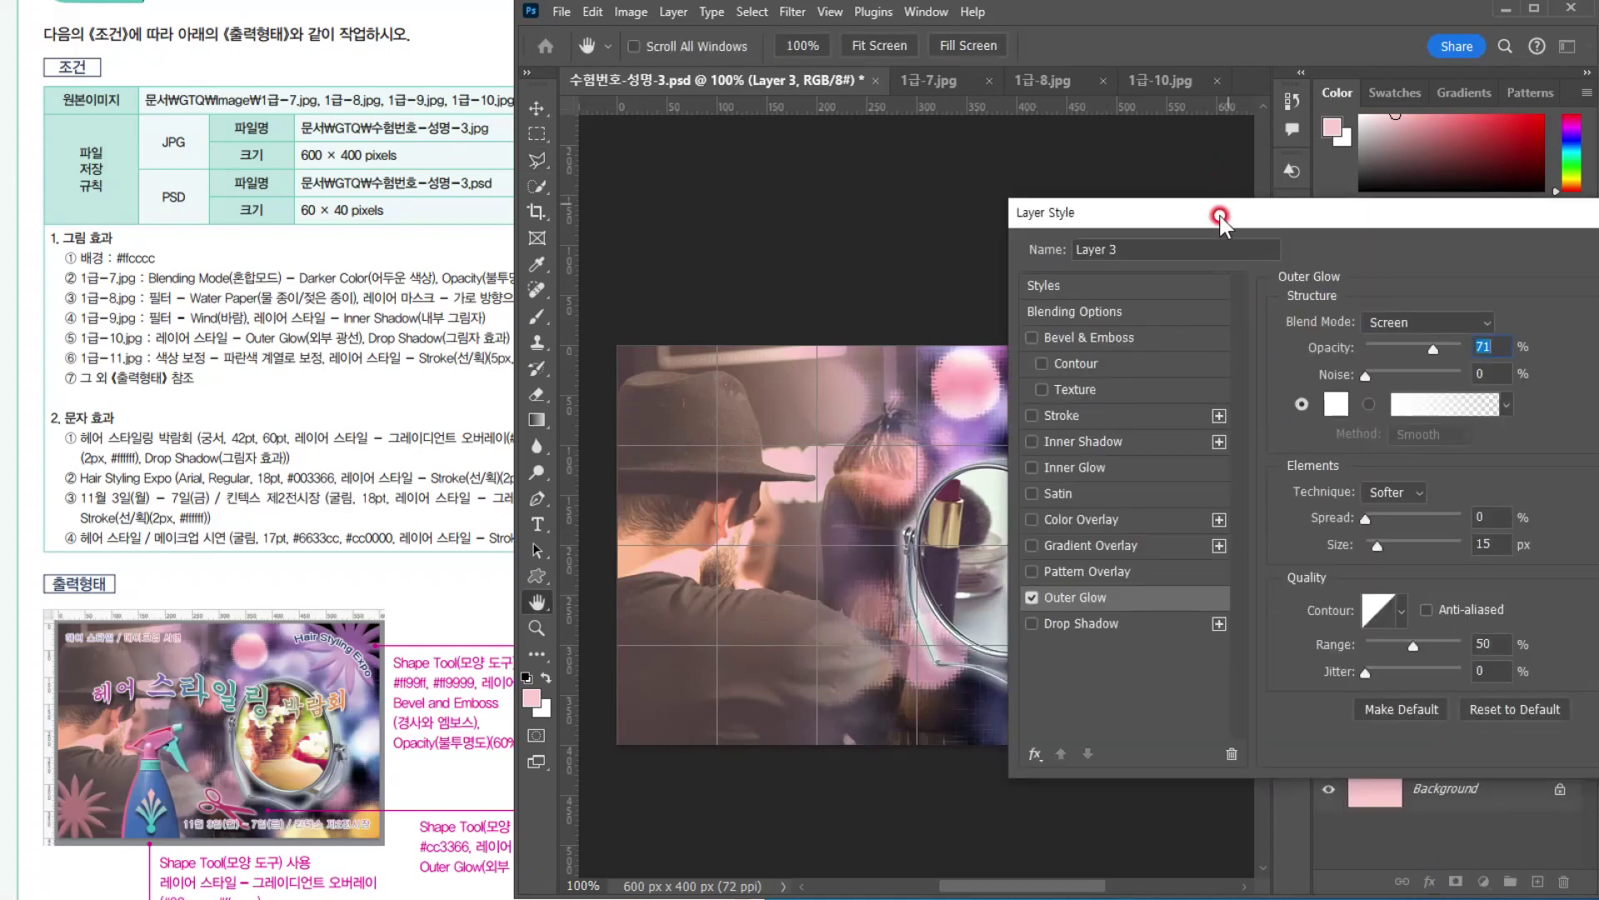
{"action": "left_click_drag", "start_coordinate": [1224, 218], "coordinate": [903, 549]}
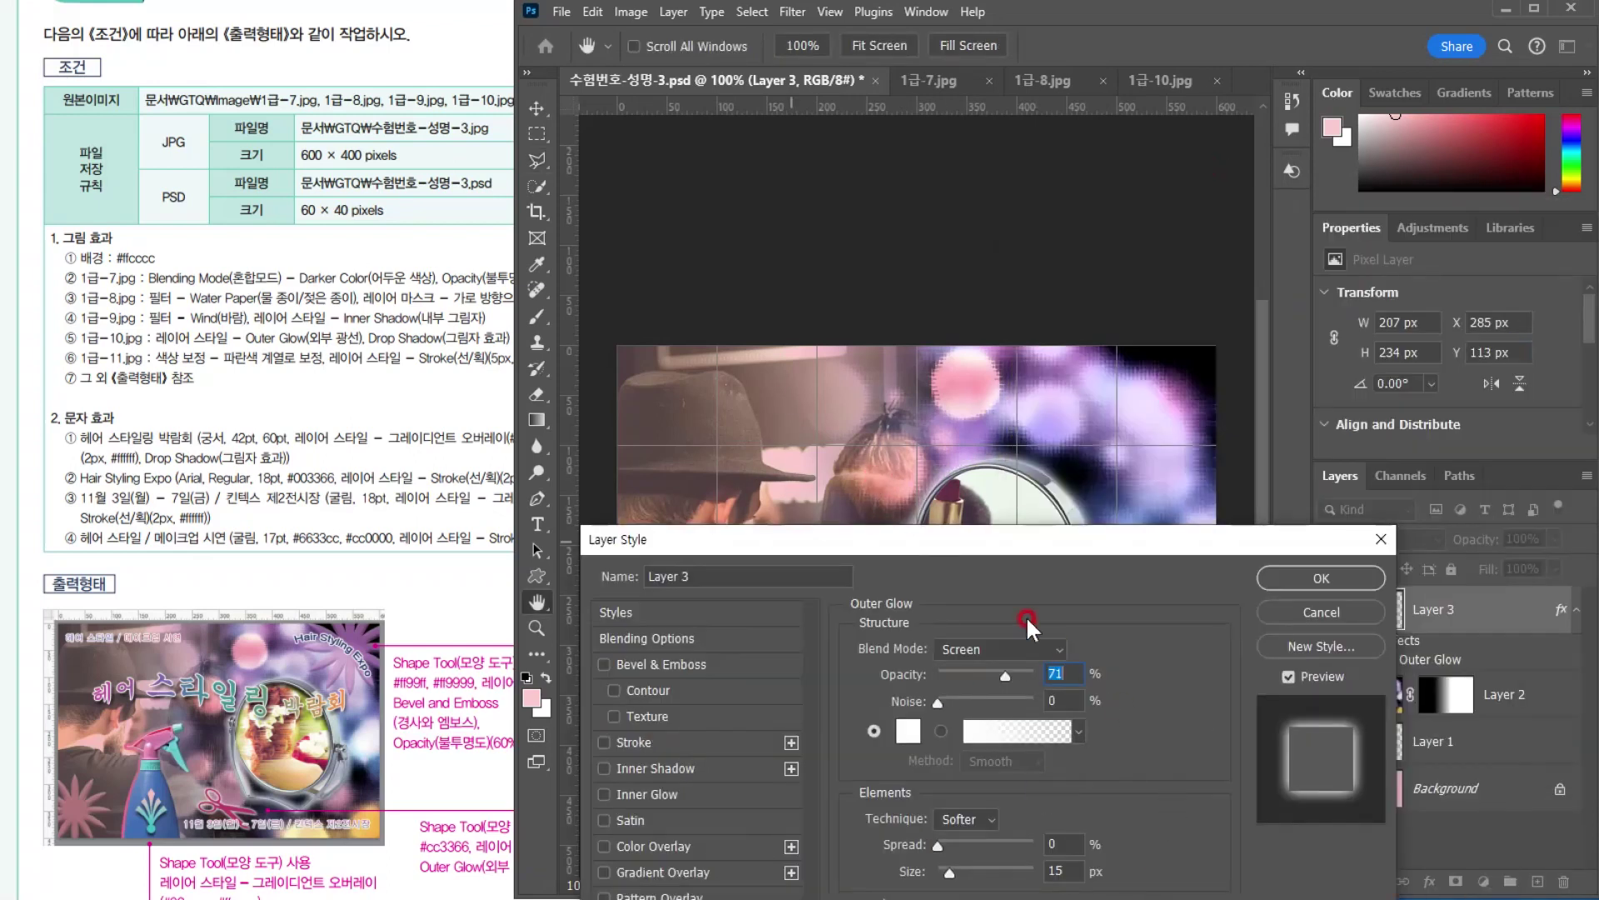
{"action": "left_click_drag", "start_coordinate": [1010, 543], "coordinate": [1431, 113]}
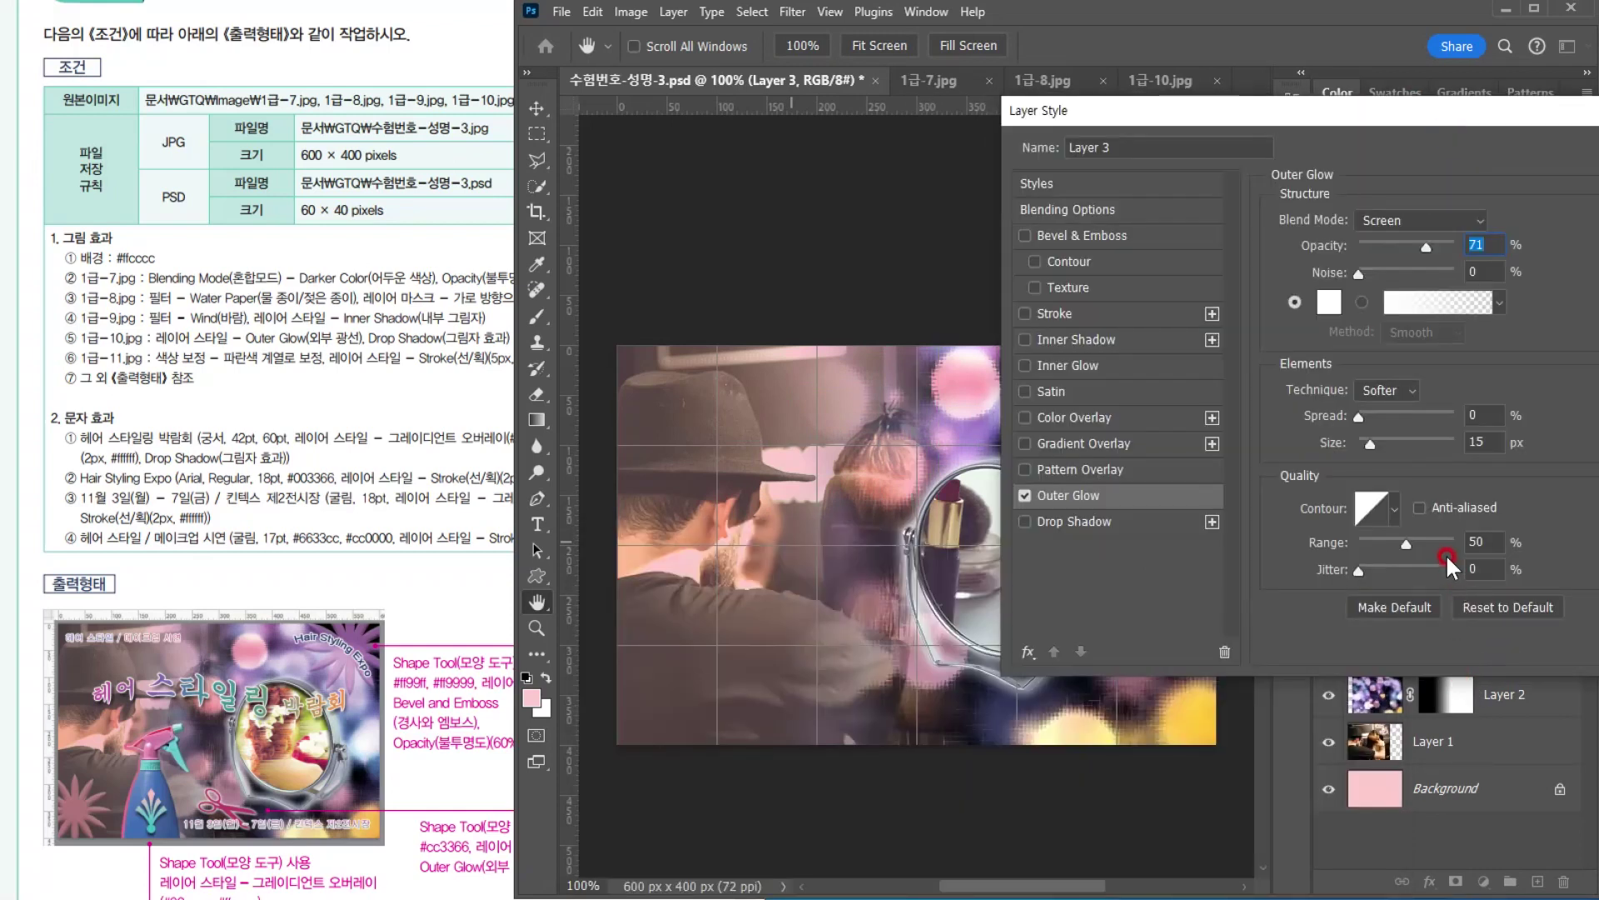
{"action": "left_click", "coordinate": [1478, 409]}
{"action": "left_click", "coordinate": [1476, 441]}
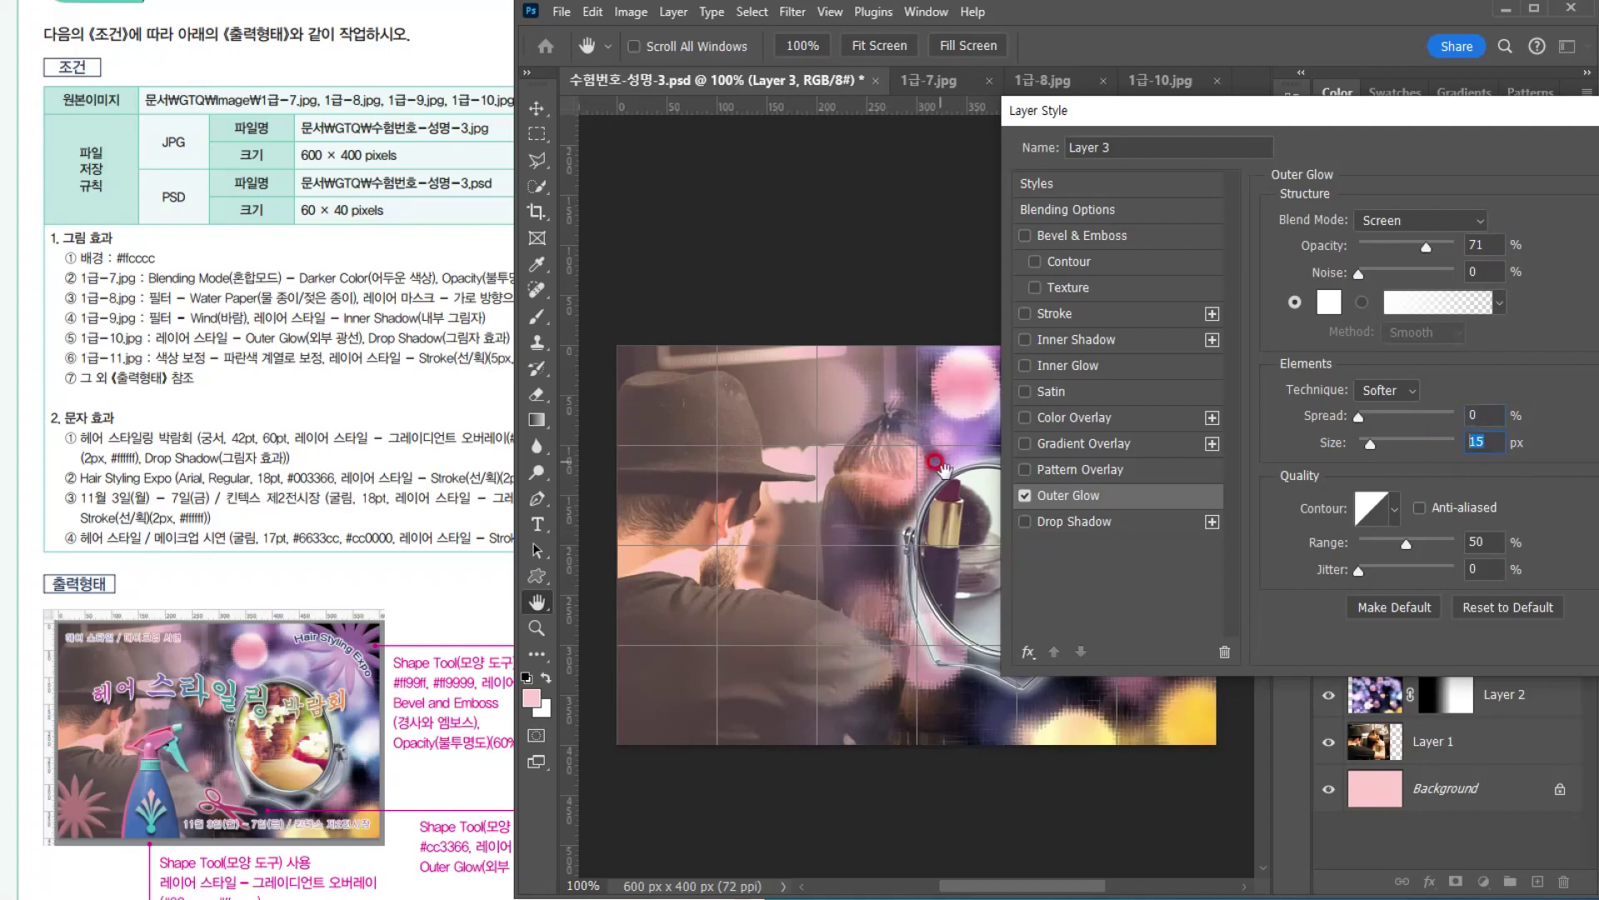
Add a Drop Shadow at 72% opacity to the mirror and apply the layer styles
{"action": "left_click", "coordinate": [1086, 522]}
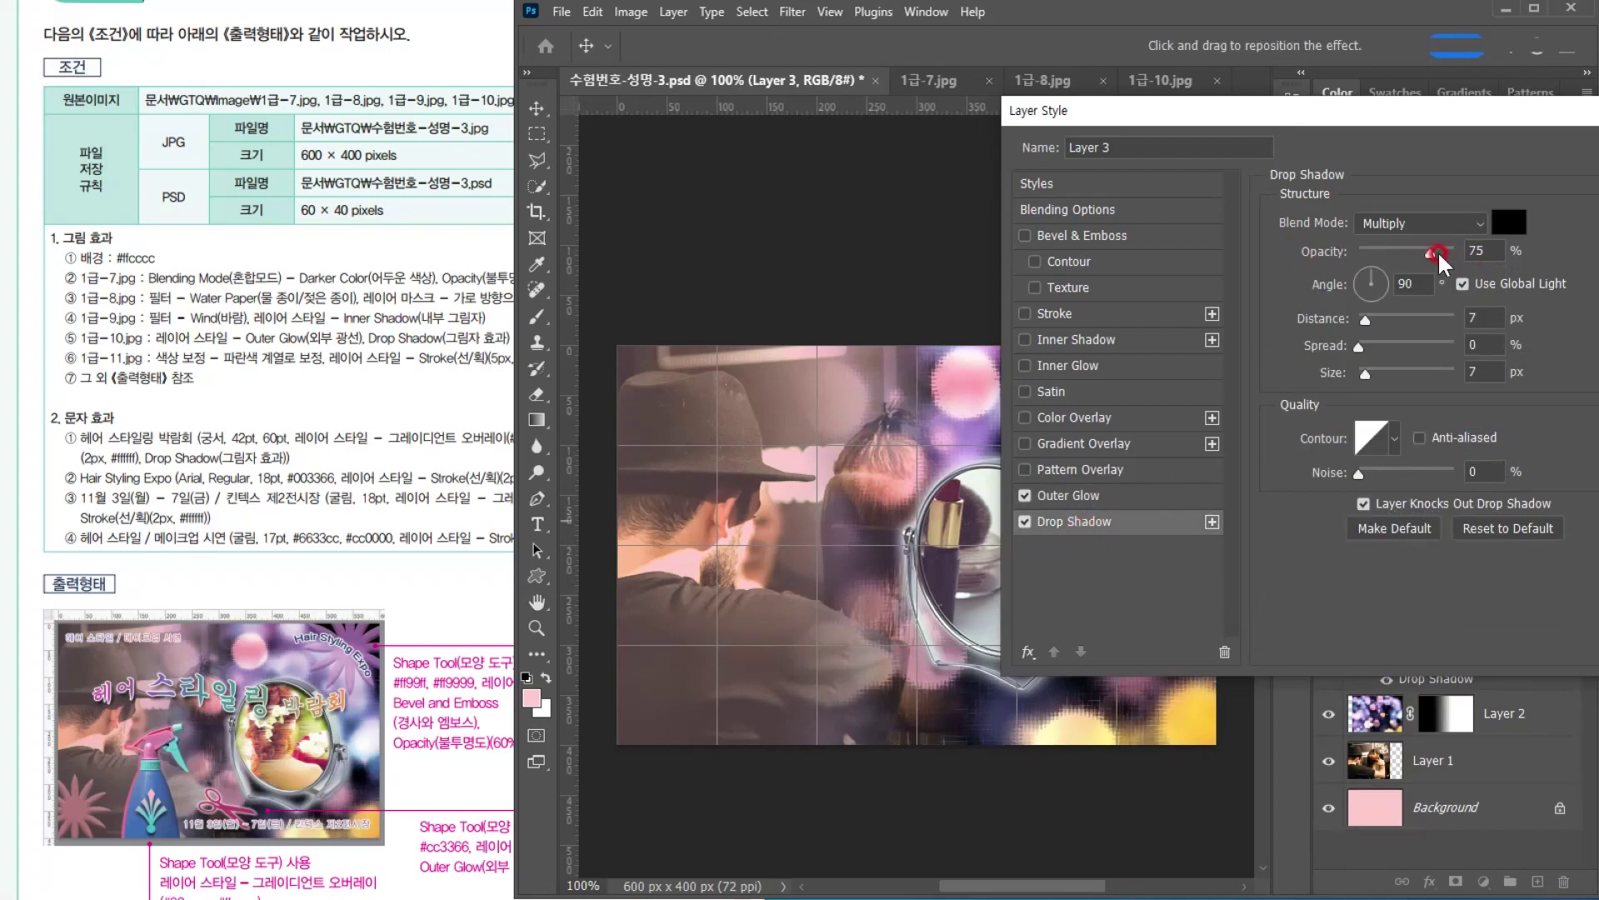
{"action": "left_click_drag", "start_coordinate": [1429, 252], "coordinate": [1428, 255]}
{"action": "left_click_drag", "start_coordinate": [1554, 121], "coordinate": [1284, 338]}
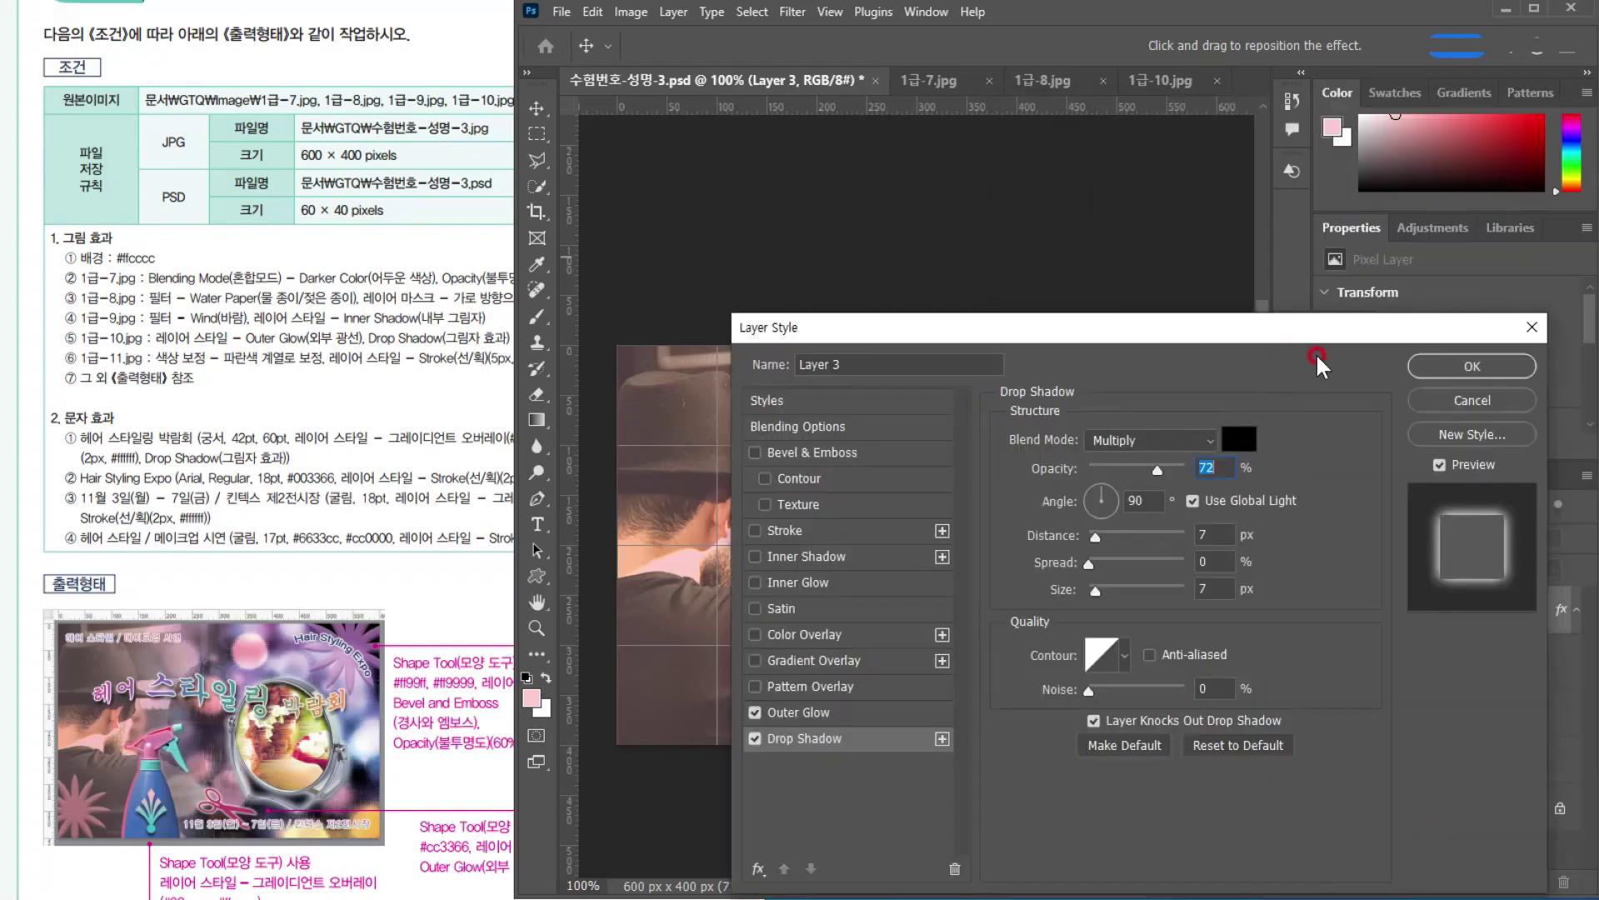
{"action": "left_click", "coordinate": [1463, 366]}
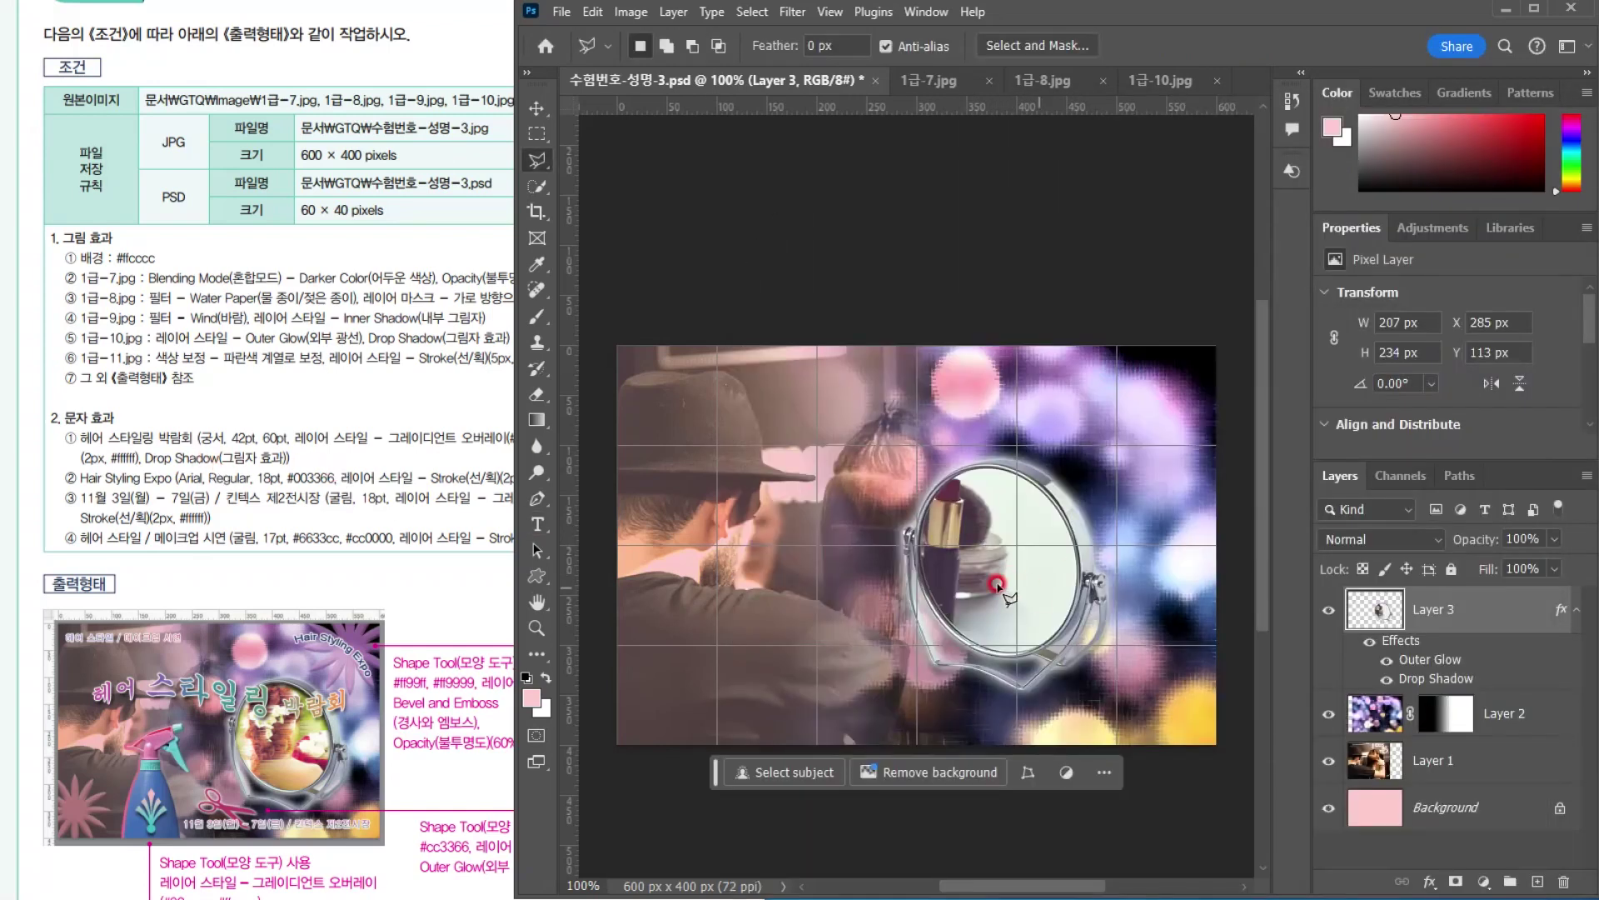
Select the mirror's glass inside the metal rim with the Quick Selection tool, trimming the selection to the rim's inner edge
{"action": "left_click", "coordinate": [537, 186]}
{"action": "scroll", "coordinate": [1075, 544], "scroll_direction": "up", "scroll_amount": 5}
{"action": "mouse_move", "coordinate": [828, 405]}
{"action": "left_mouse_down"}
{"action": "mouse_move", "coordinate": [899, 607]}
{"action": "mouse_move", "coordinate": [935, 643]}
{"action": "mouse_move", "coordinate": [910, 742]}
{"action": "left_mouse_up"}
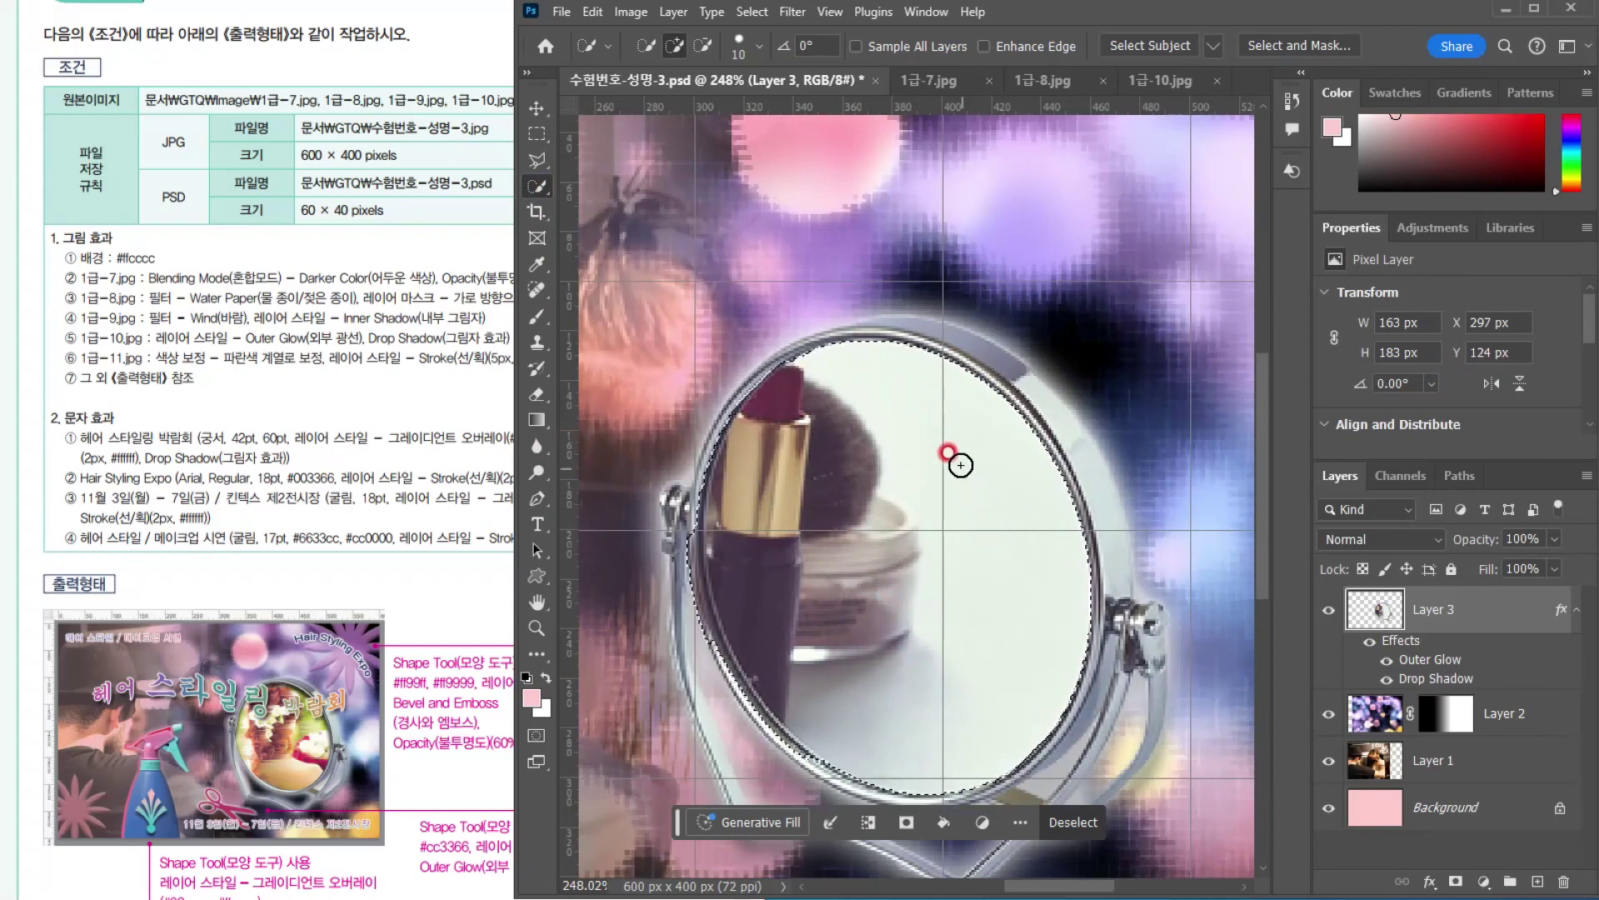
{"action": "mouse_move", "coordinate": [690, 523]}
{"action": "left_mouse_down"}
{"action": "mouse_move", "coordinate": [698, 602]}
{"action": "mouse_move", "coordinate": [748, 715]}
{"action": "mouse_move", "coordinate": [831, 797]}
{"action": "mouse_move", "coordinate": [891, 816]}
{"action": "left_mouse_up"}
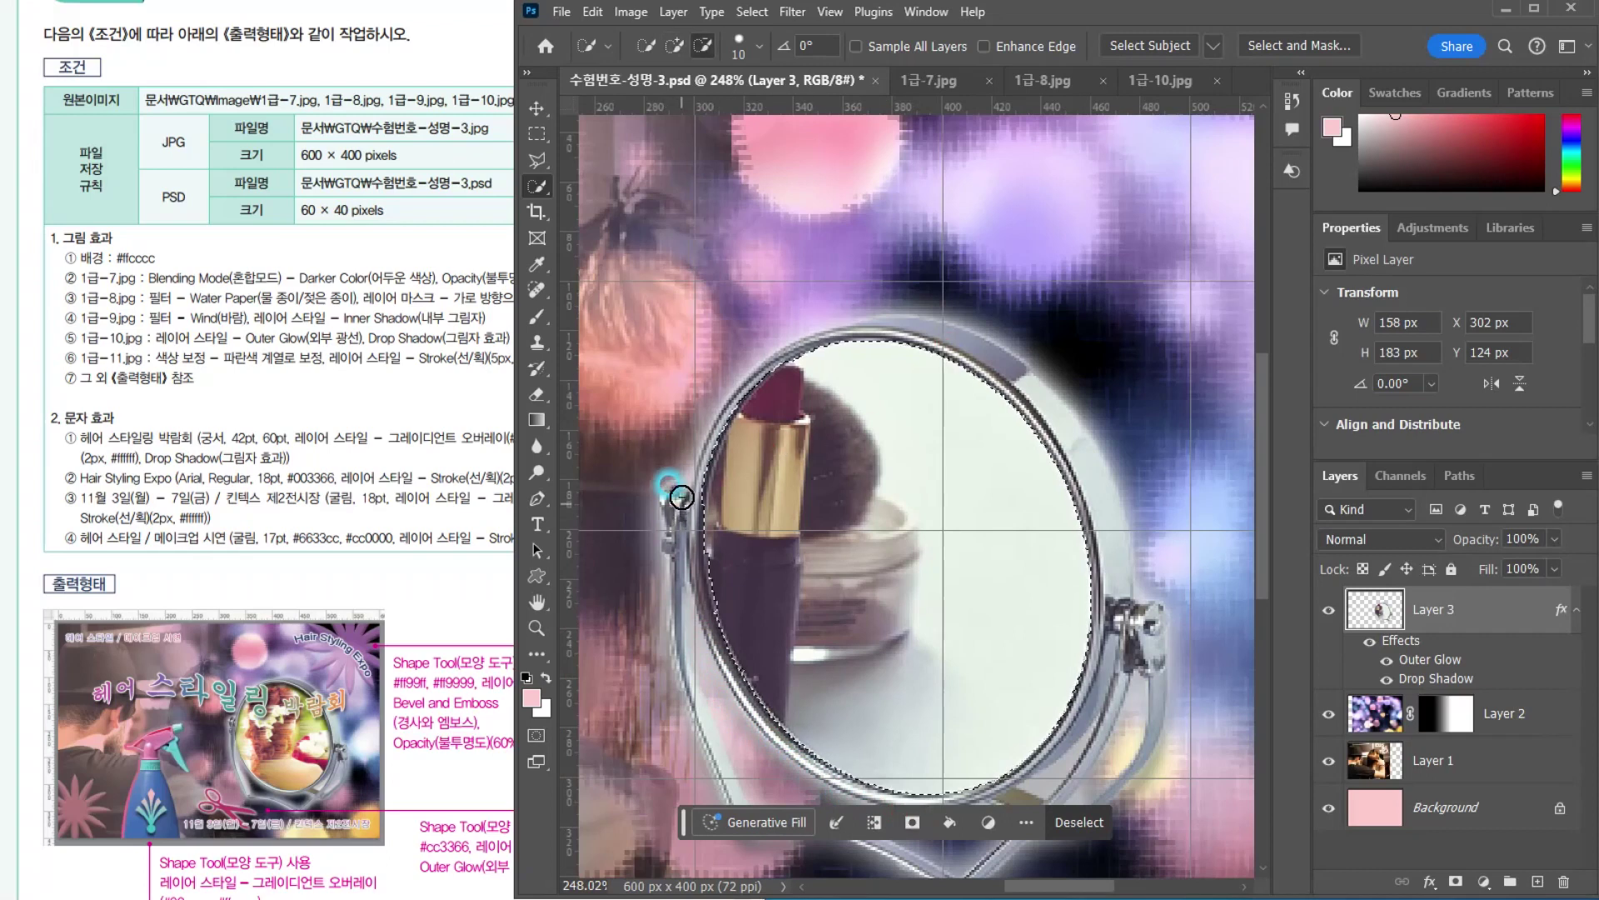
Open 1급-9.jpg from the GTQ Image folder and copy the entire picture
{"action": "scroll", "coordinate": [846, 178], "scroll_direction": "down", "scroll_amount": 3}
{"action": "left_click", "coordinate": [564, 11]}
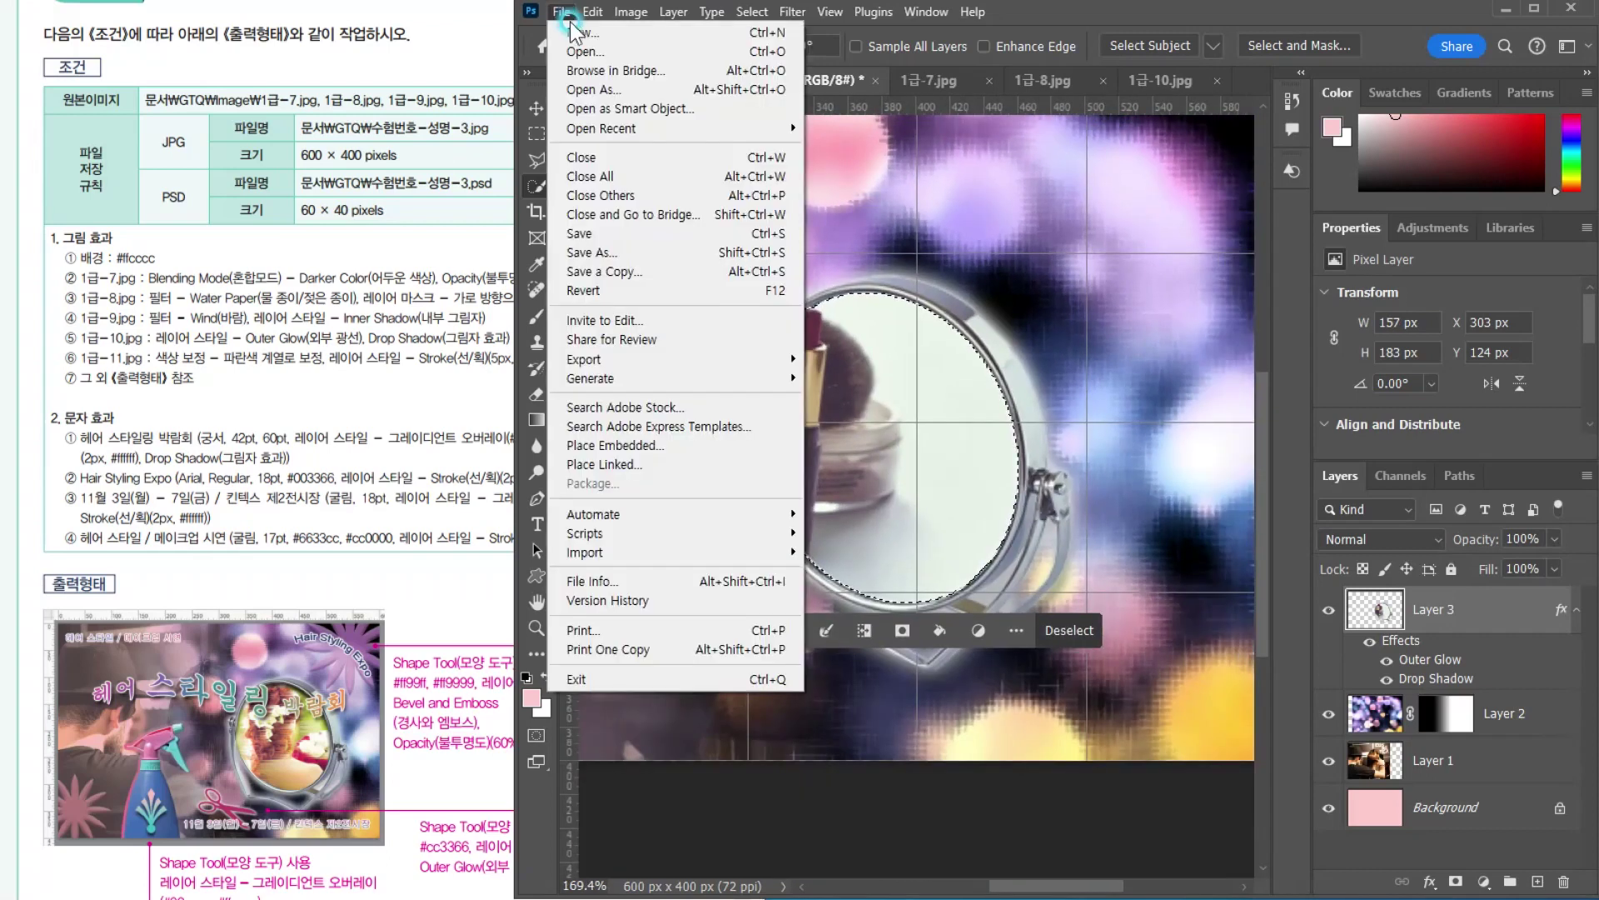
{"action": "left_click", "coordinate": [582, 52]}
{"action": "left_click", "coordinate": [1084, 408]}
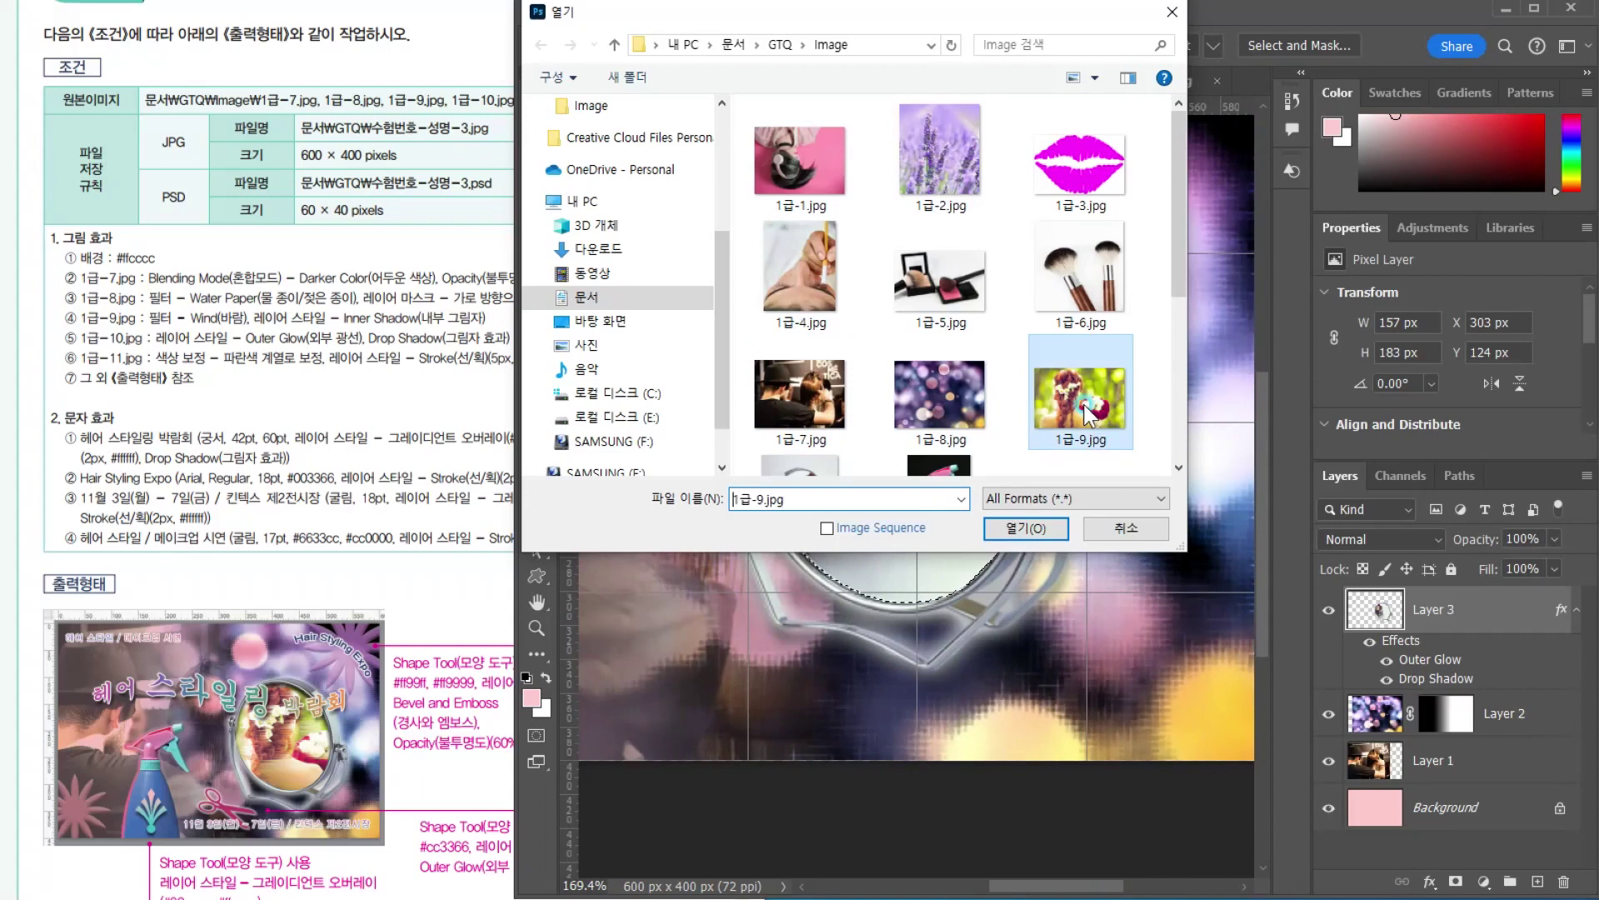
{"action": "double_click", "coordinate": [1085, 408]}
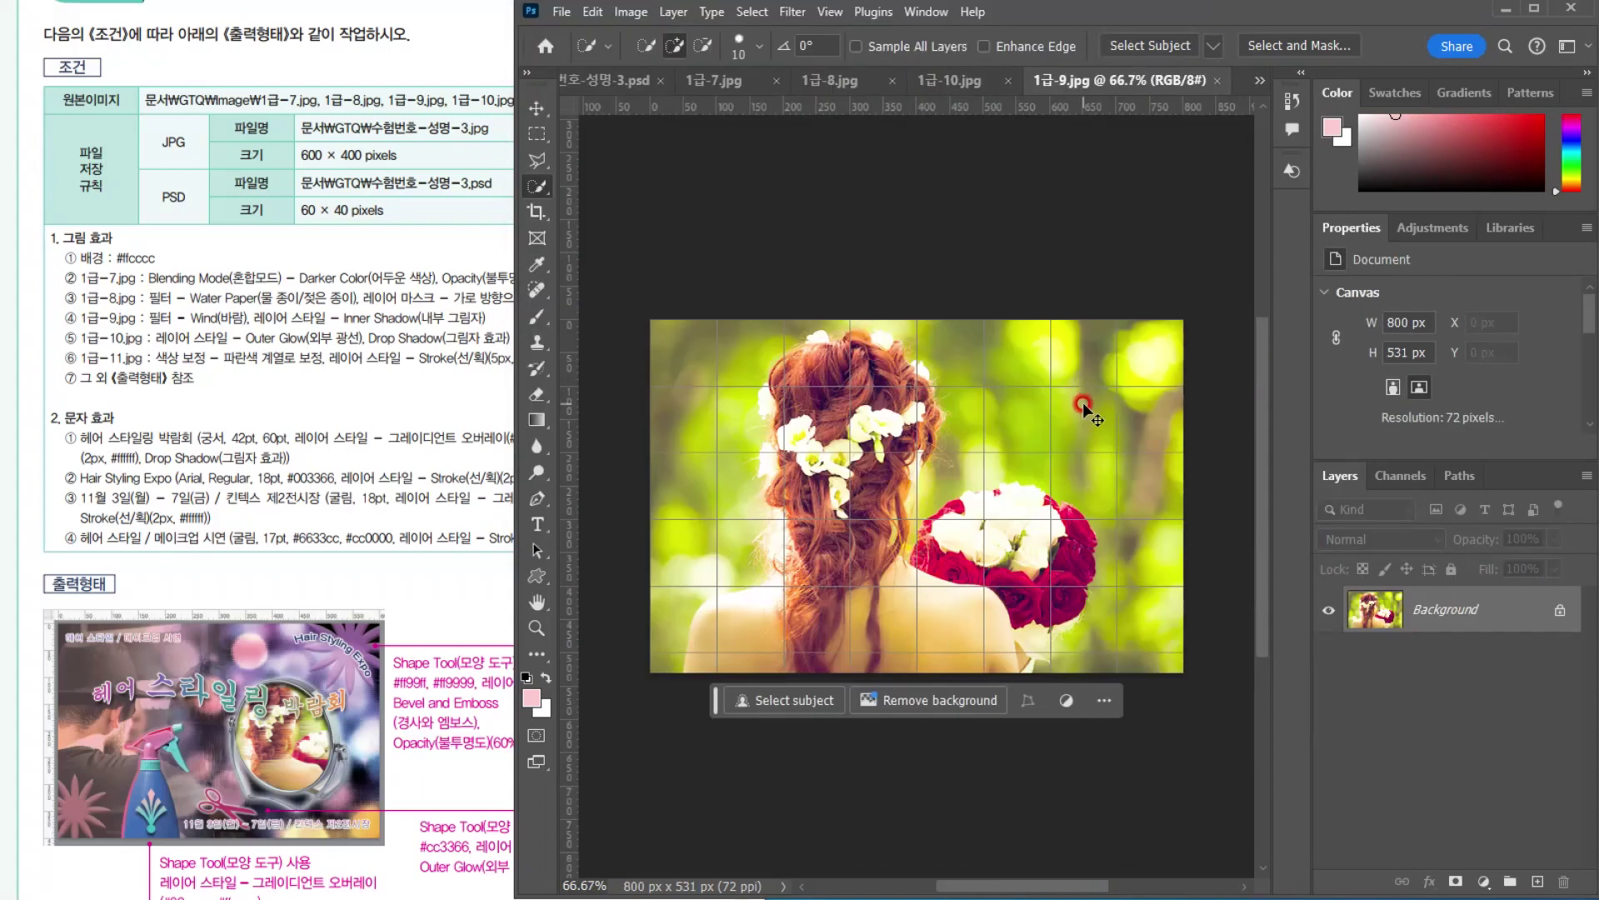
{"action": "key", "text": "ctrl+a"}
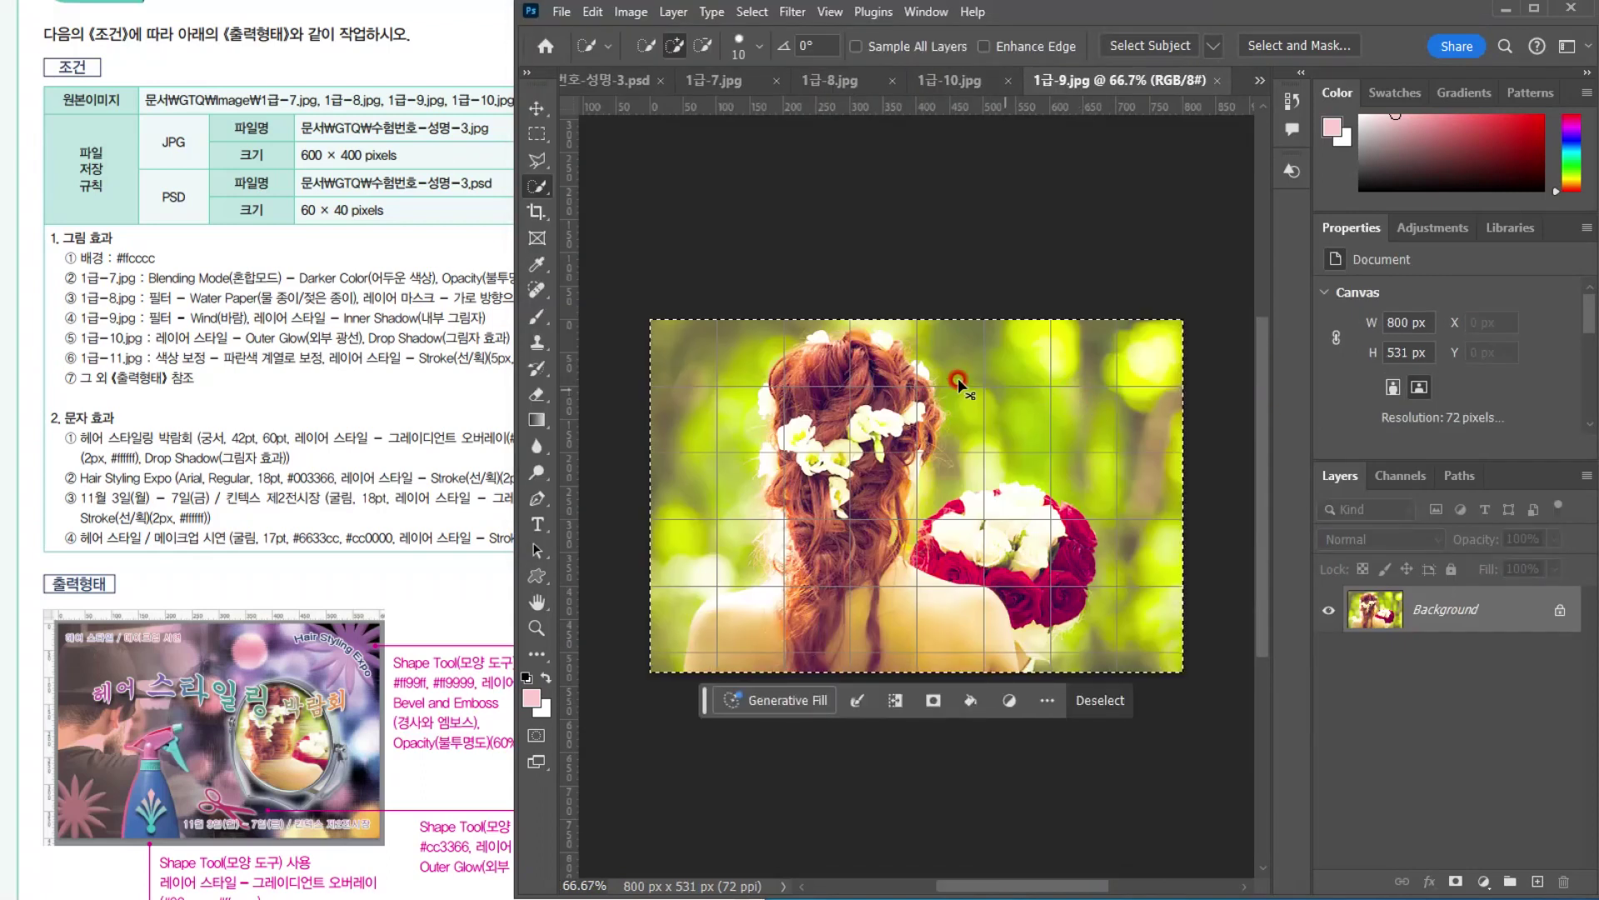
Paste the copied hair photo into the mirror glass selection in 수험번호-성명-3.psd using Paste Into
{"action": "left_click", "coordinate": [604, 78]}
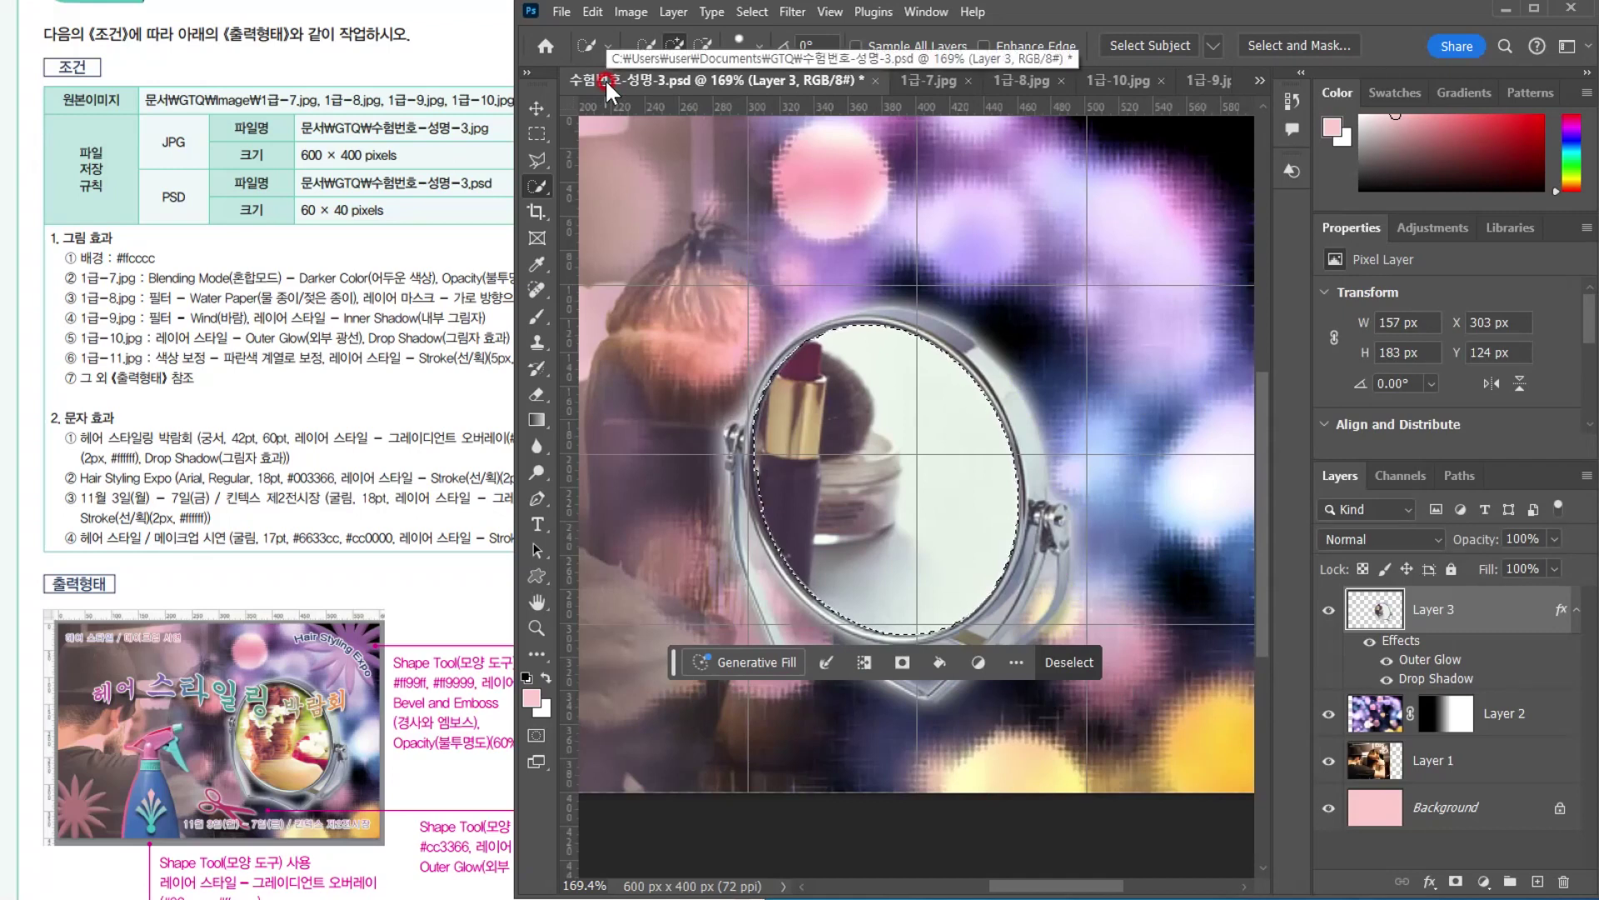
{"action": "scroll", "coordinate": [818, 365], "scroll_direction": "down", "scroll_amount": 3}
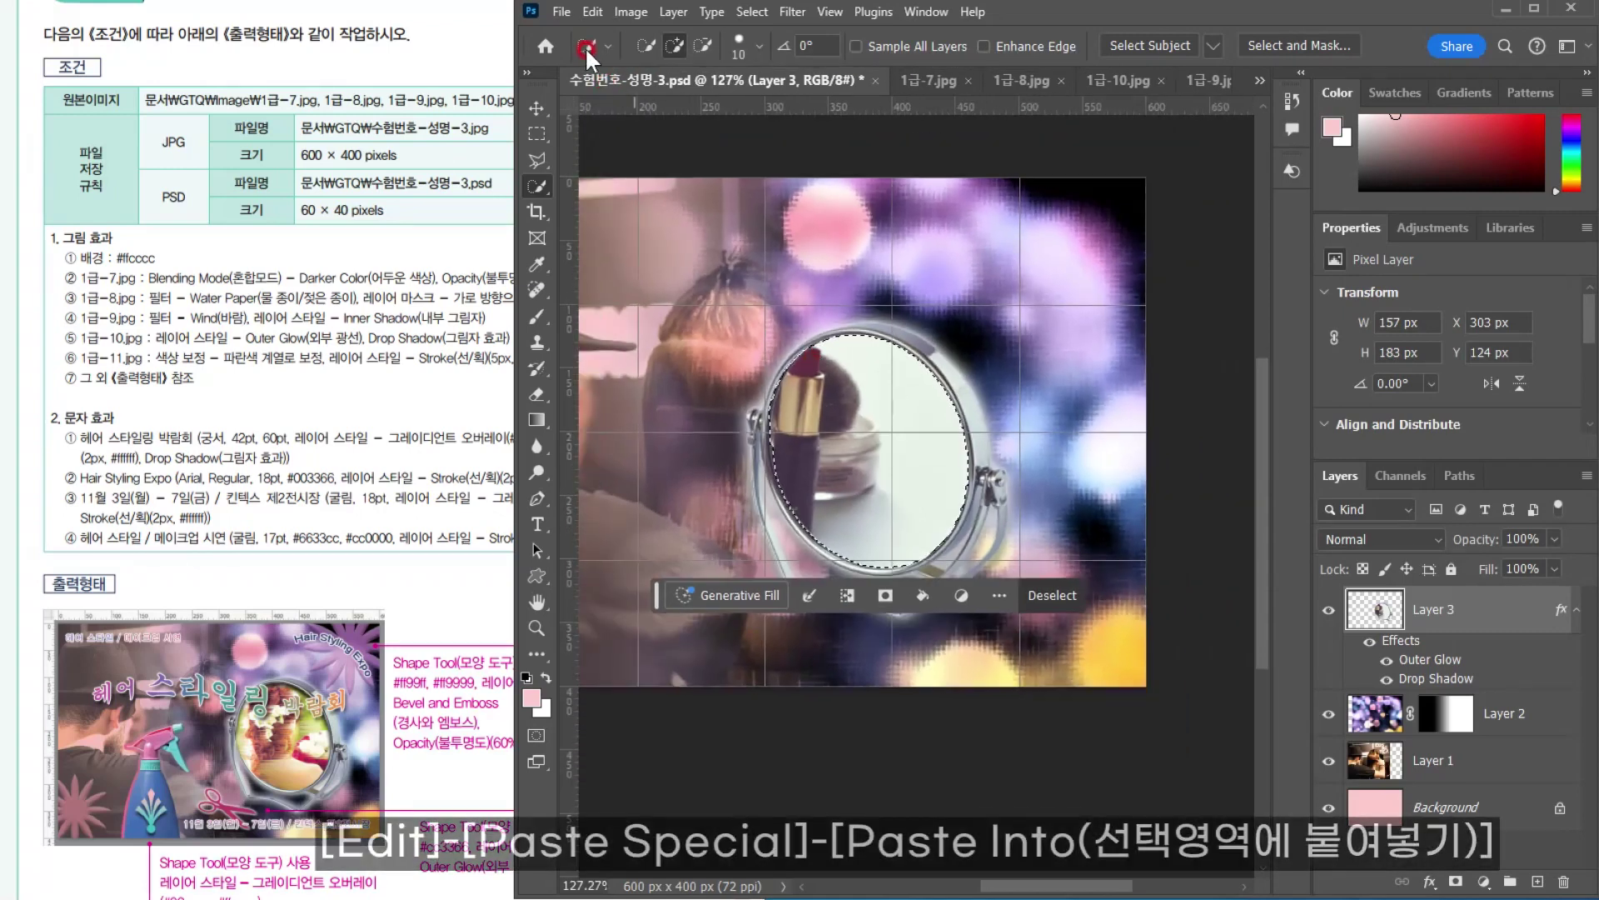
{"action": "left_click", "coordinate": [586, 11]}
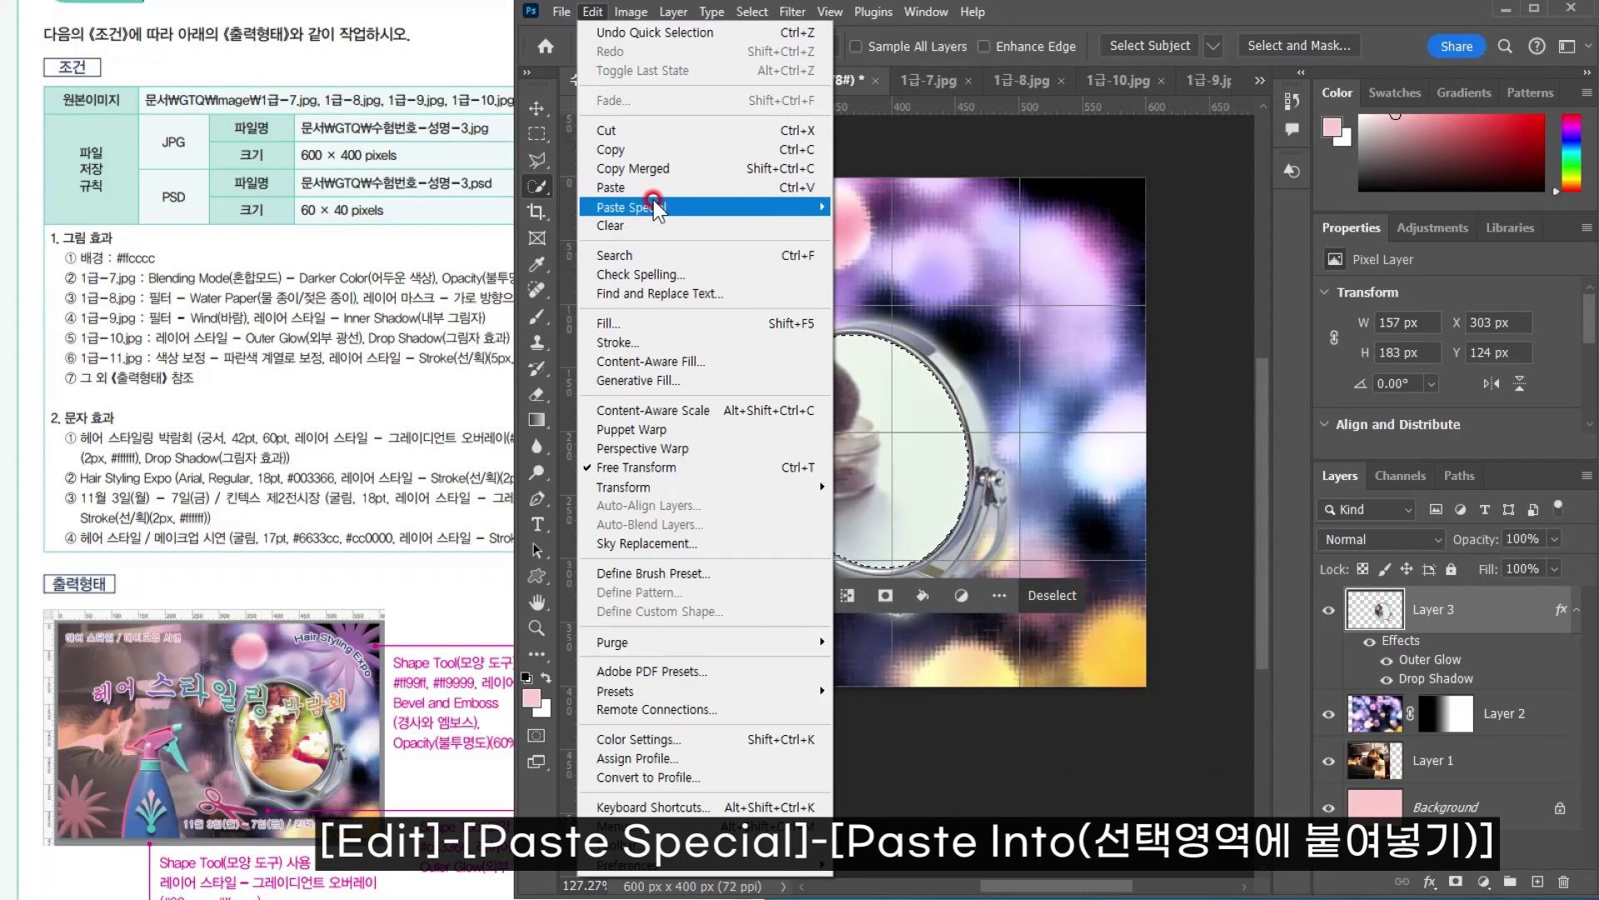
{"action": "mouse_move", "coordinate": [655, 203]}
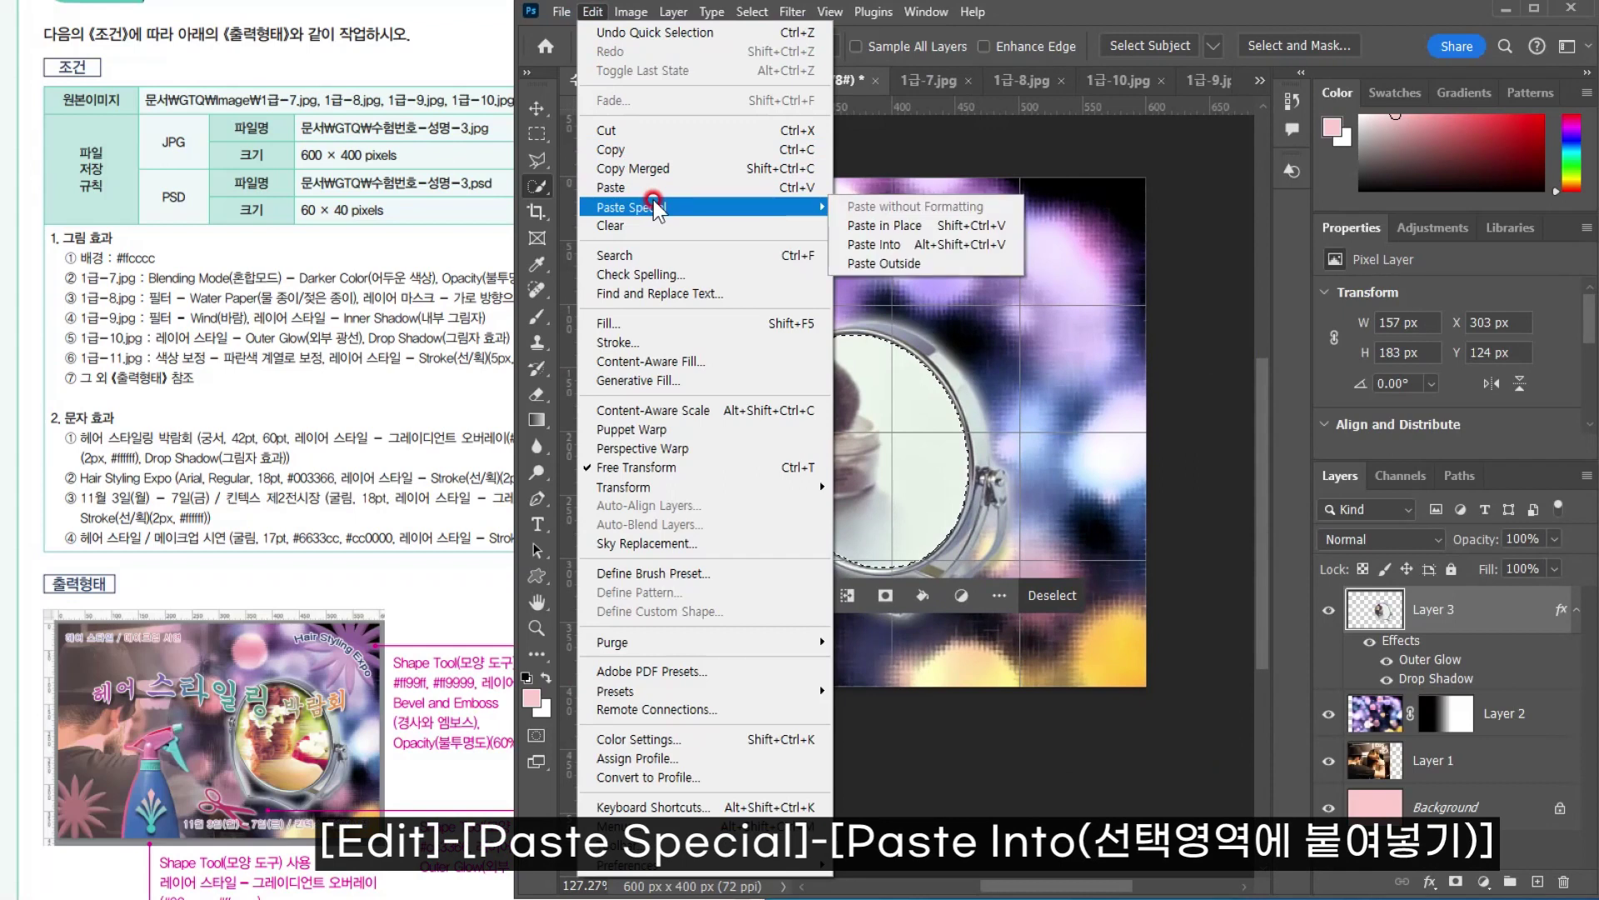
{"action": "left_click", "coordinate": [895, 243]}
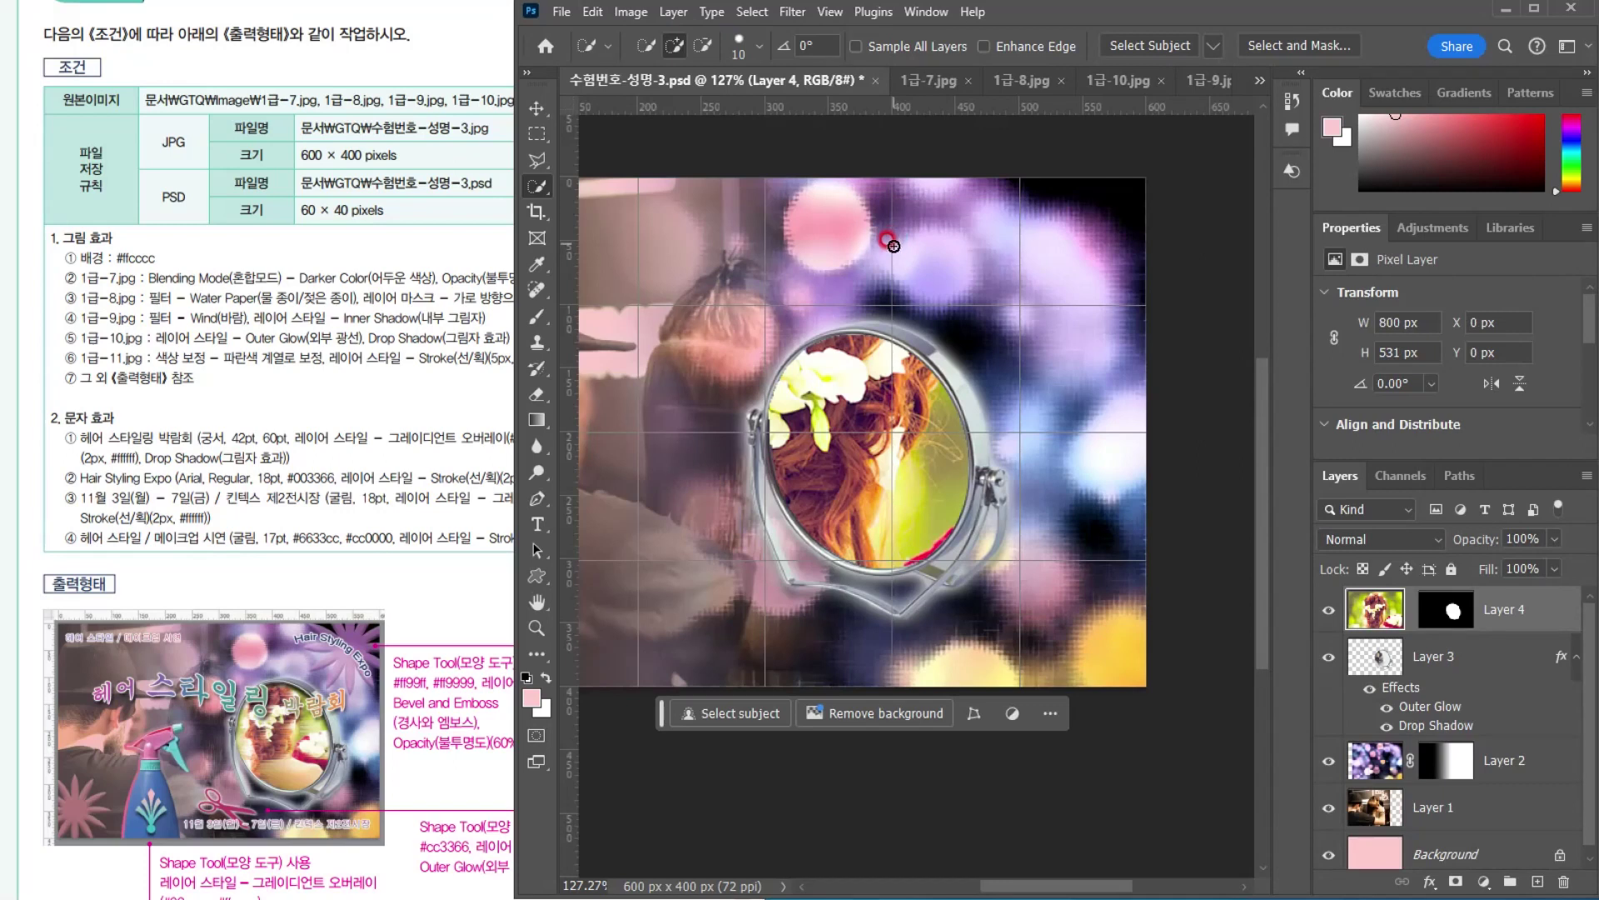
Scale the hair photo on Layer 4 to about 299 × 198 px and position it at about X 242 px, Y 113 px
{"action": "key", "text": "ctrl+t"}
{"action": "left_click_drag", "start_coordinate": [891, 177], "coordinate": [887, 569]}
{"action": "left_click_drag", "start_coordinate": [948, 621], "coordinate": [938, 418]}
{"action": "left_click_drag", "start_coordinate": [875, 326], "coordinate": [875, 350]}
{"action": "left_click_drag", "start_coordinate": [888, 433], "coordinate": [891, 414]}
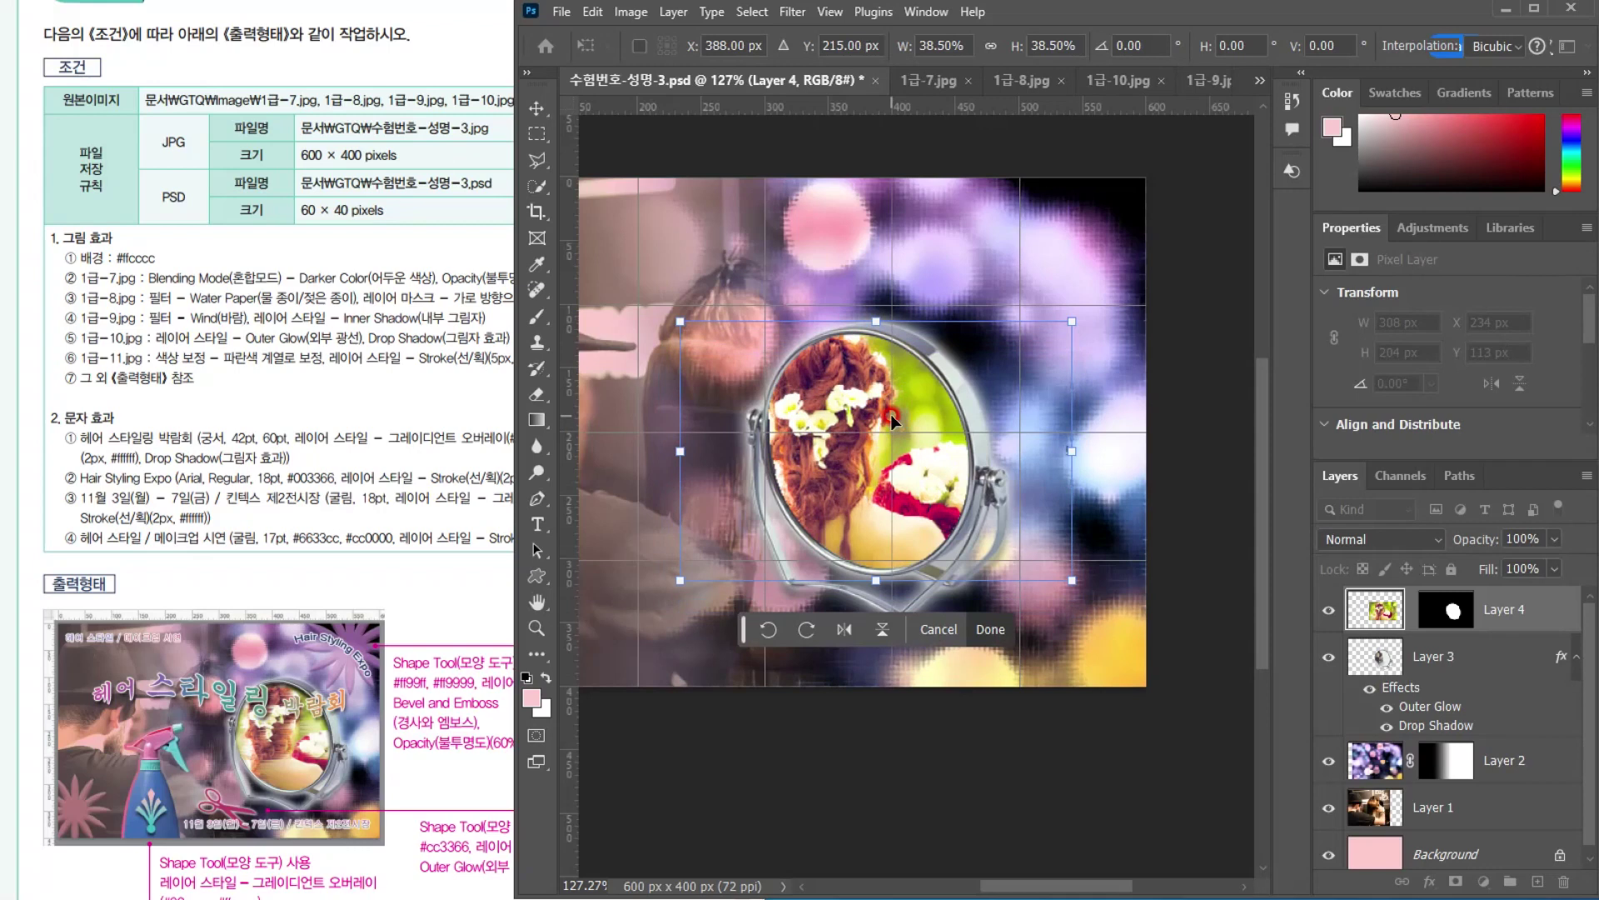
{"action": "left_click_drag", "start_coordinate": [876, 578], "coordinate": [875, 572]}
{"action": "left_click_drag", "start_coordinate": [887, 475], "coordinate": [891, 477]}
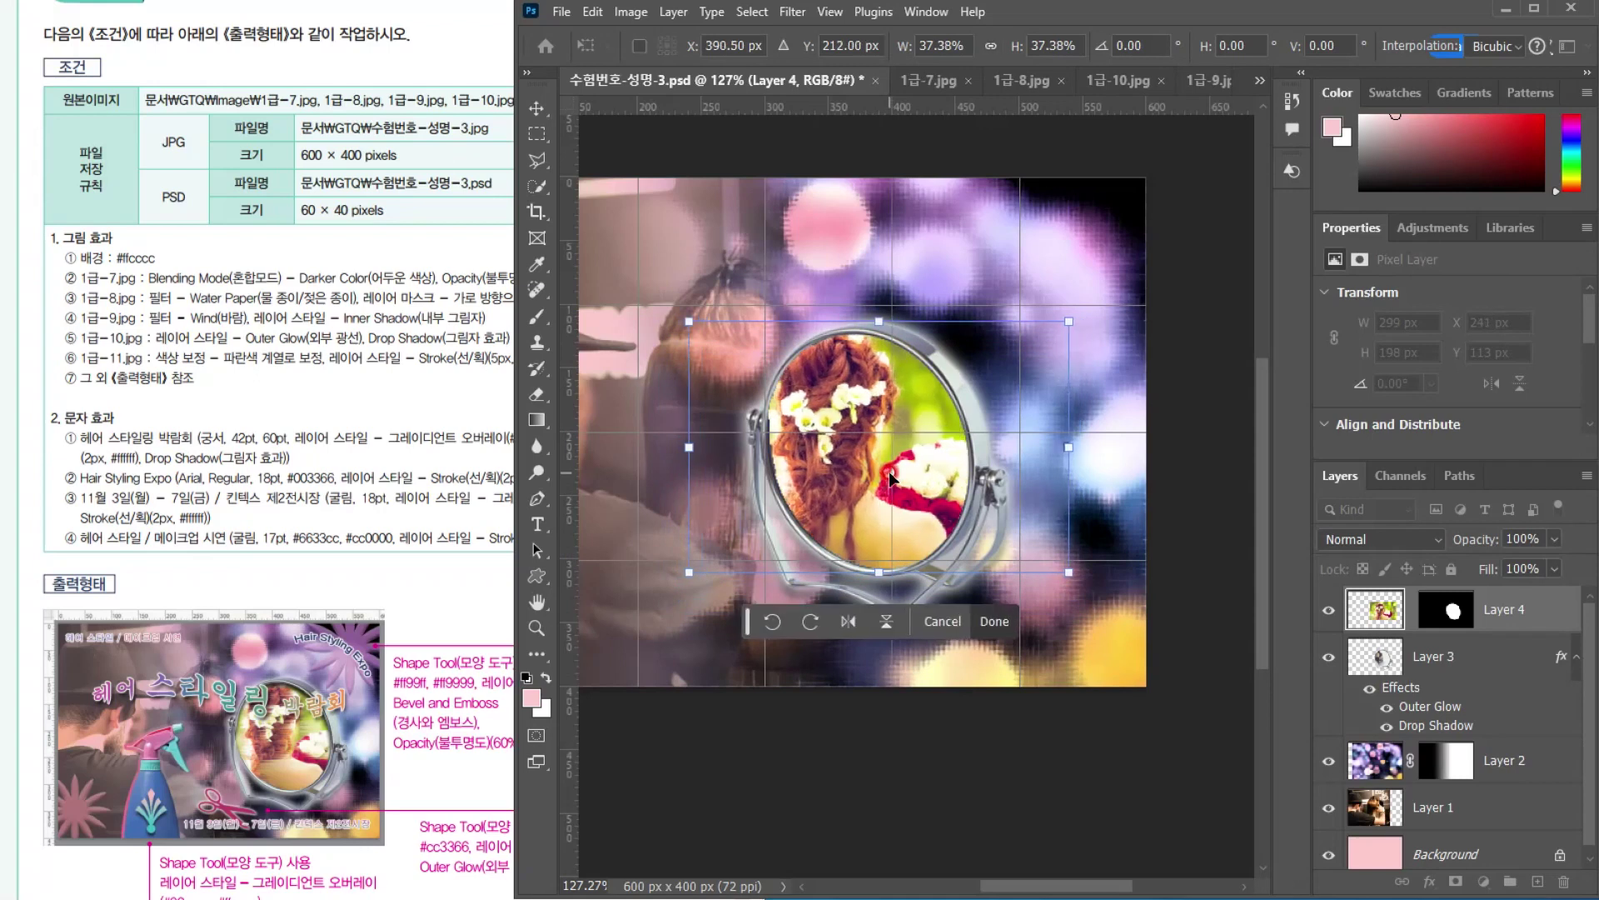
{"action": "key", "text": "Return"}
{"action": "key", "text": "w"}
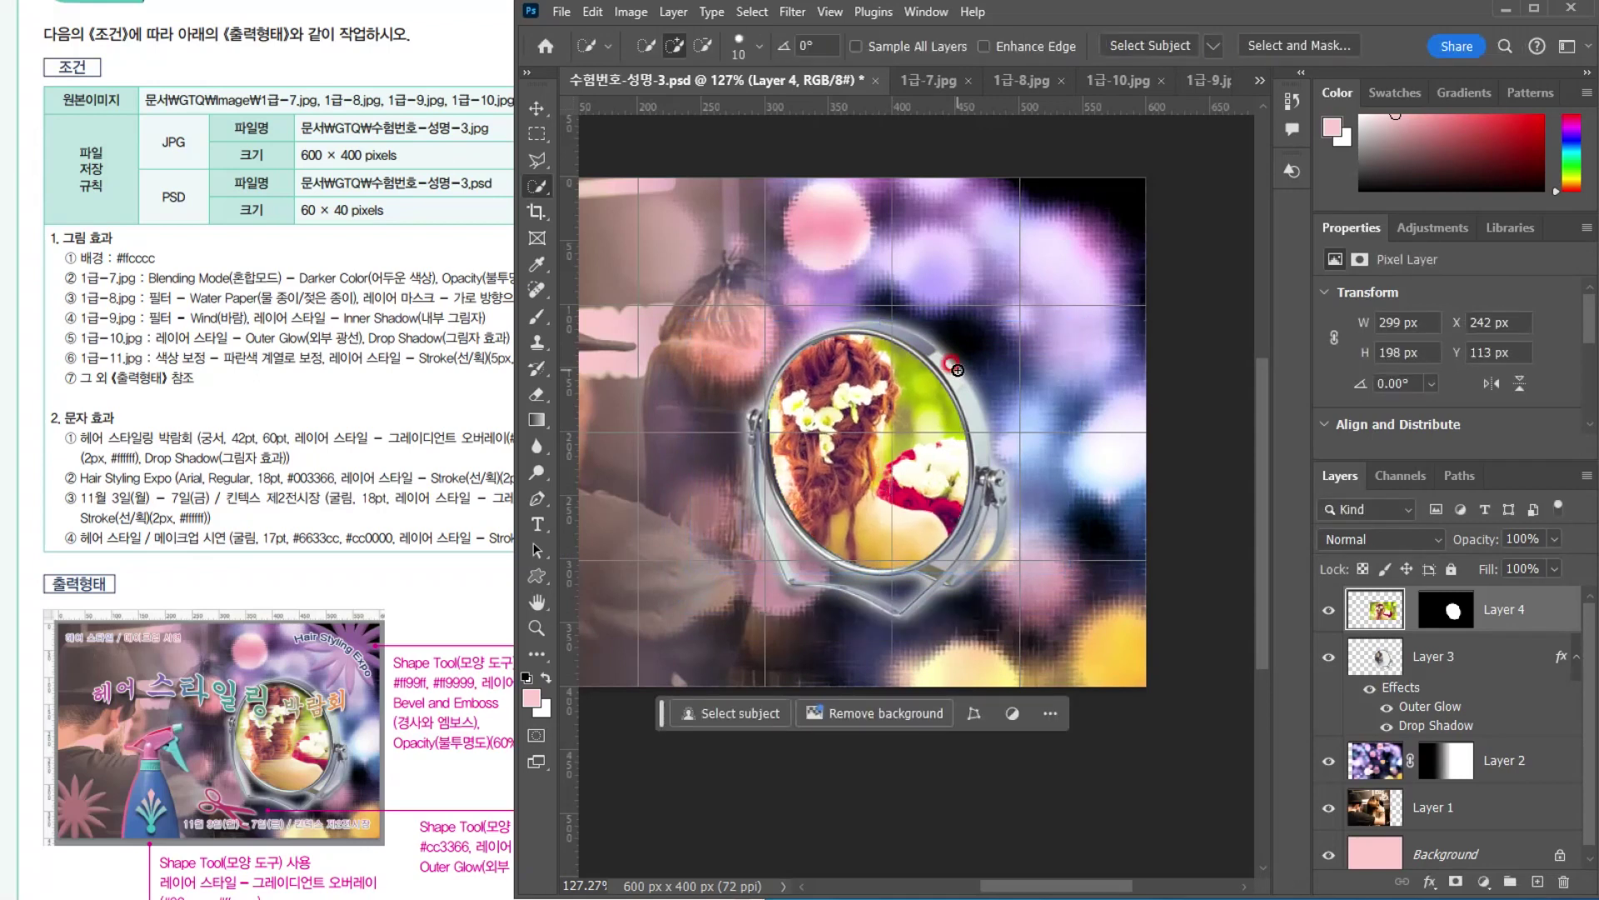
Apply the Stylize Wind filter to the hair photo on Layer 4, using the Wind method with direction From the Right
{"action": "left_click", "coordinate": [789, 12]}
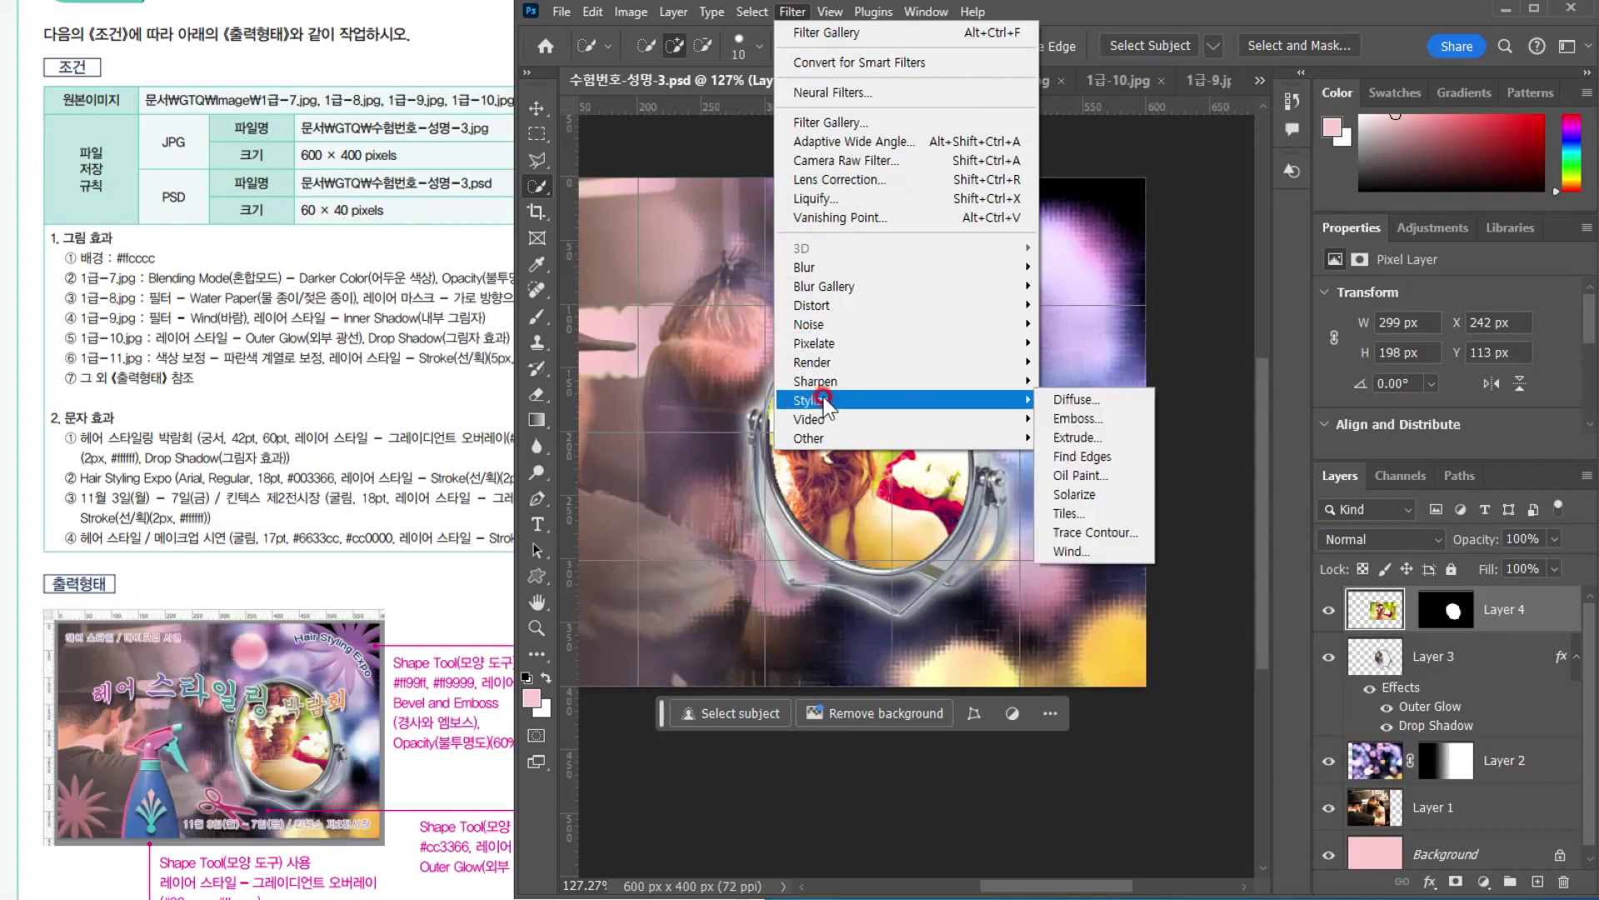
{"action": "mouse_move", "coordinate": [851, 350]}
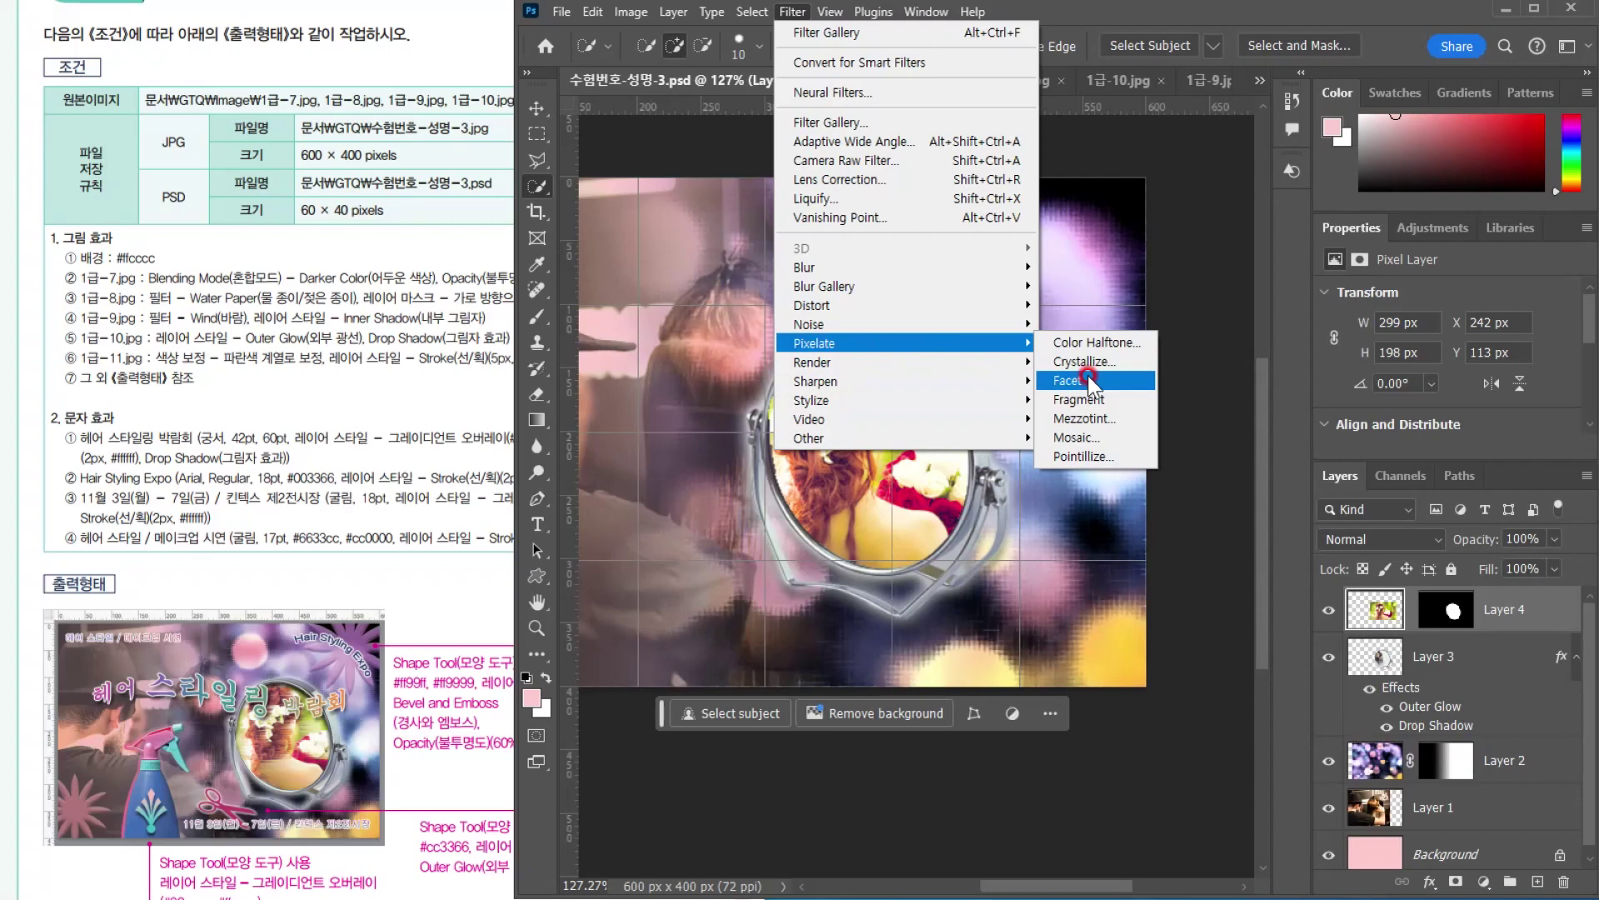
{"action": "mouse_move", "coordinate": [847, 398]}
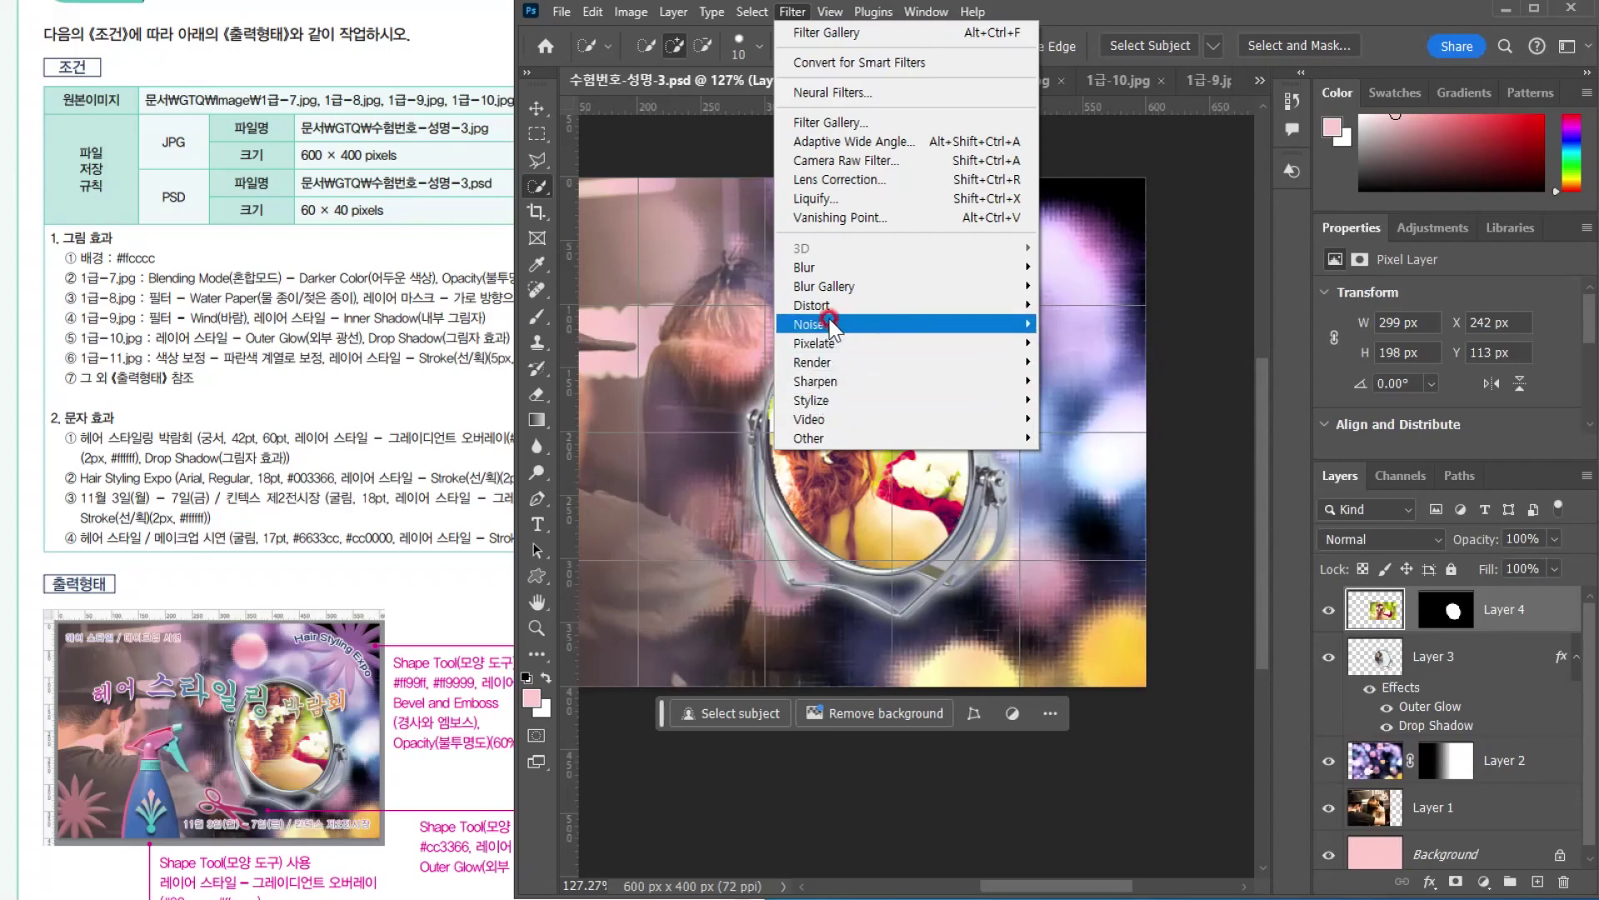
{"action": "mouse_move", "coordinate": [832, 323]}
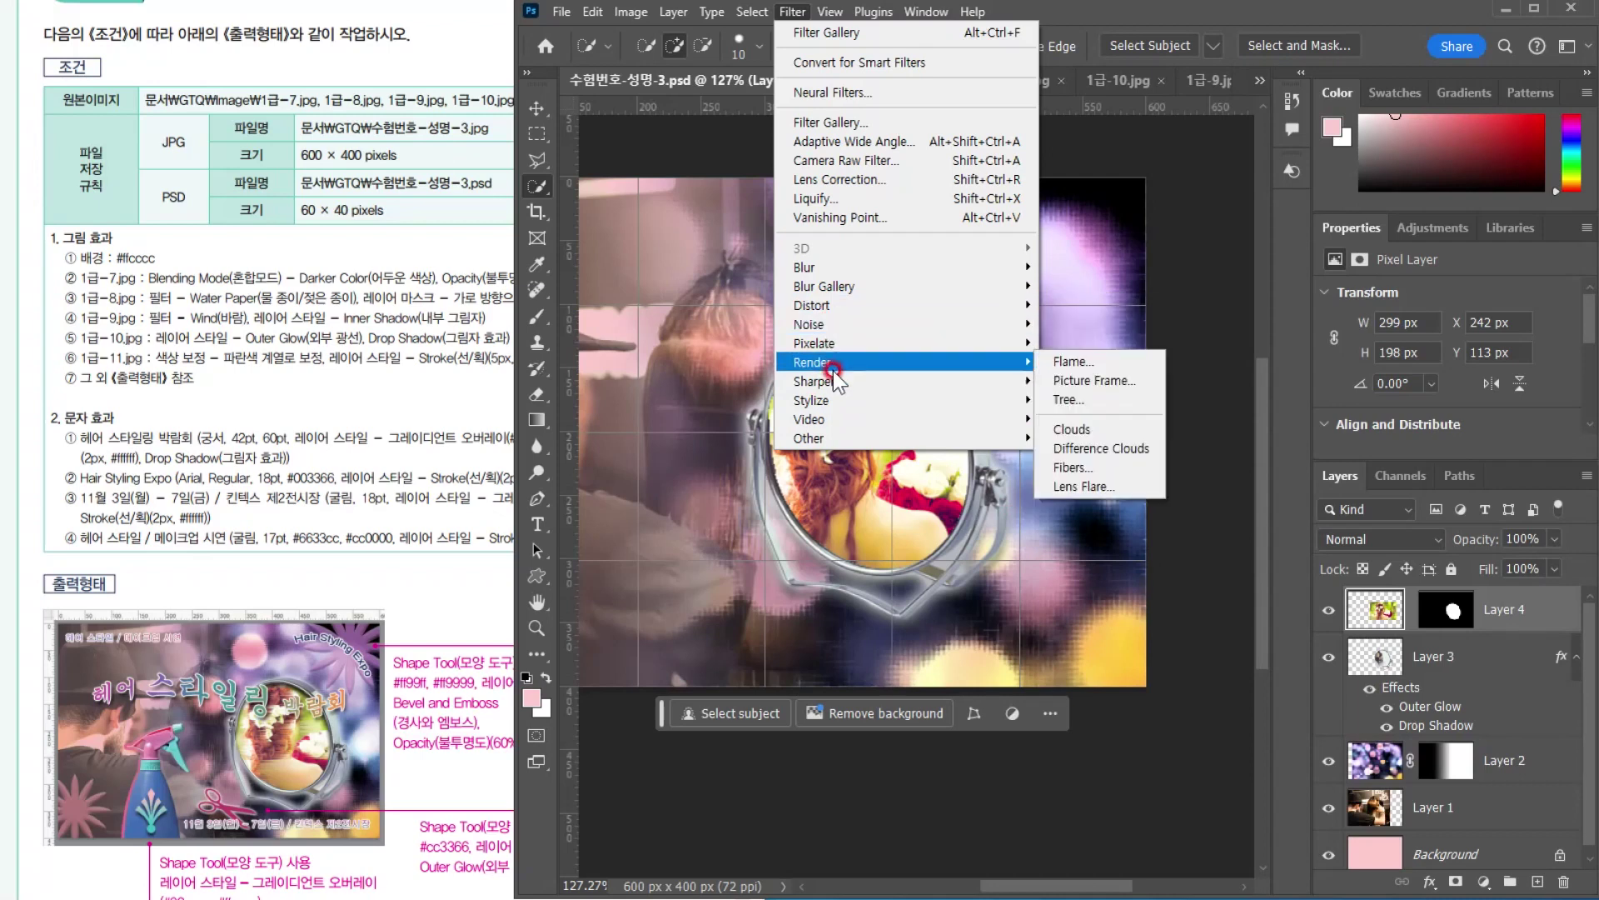
{"action": "left_click", "coordinate": [828, 397]}
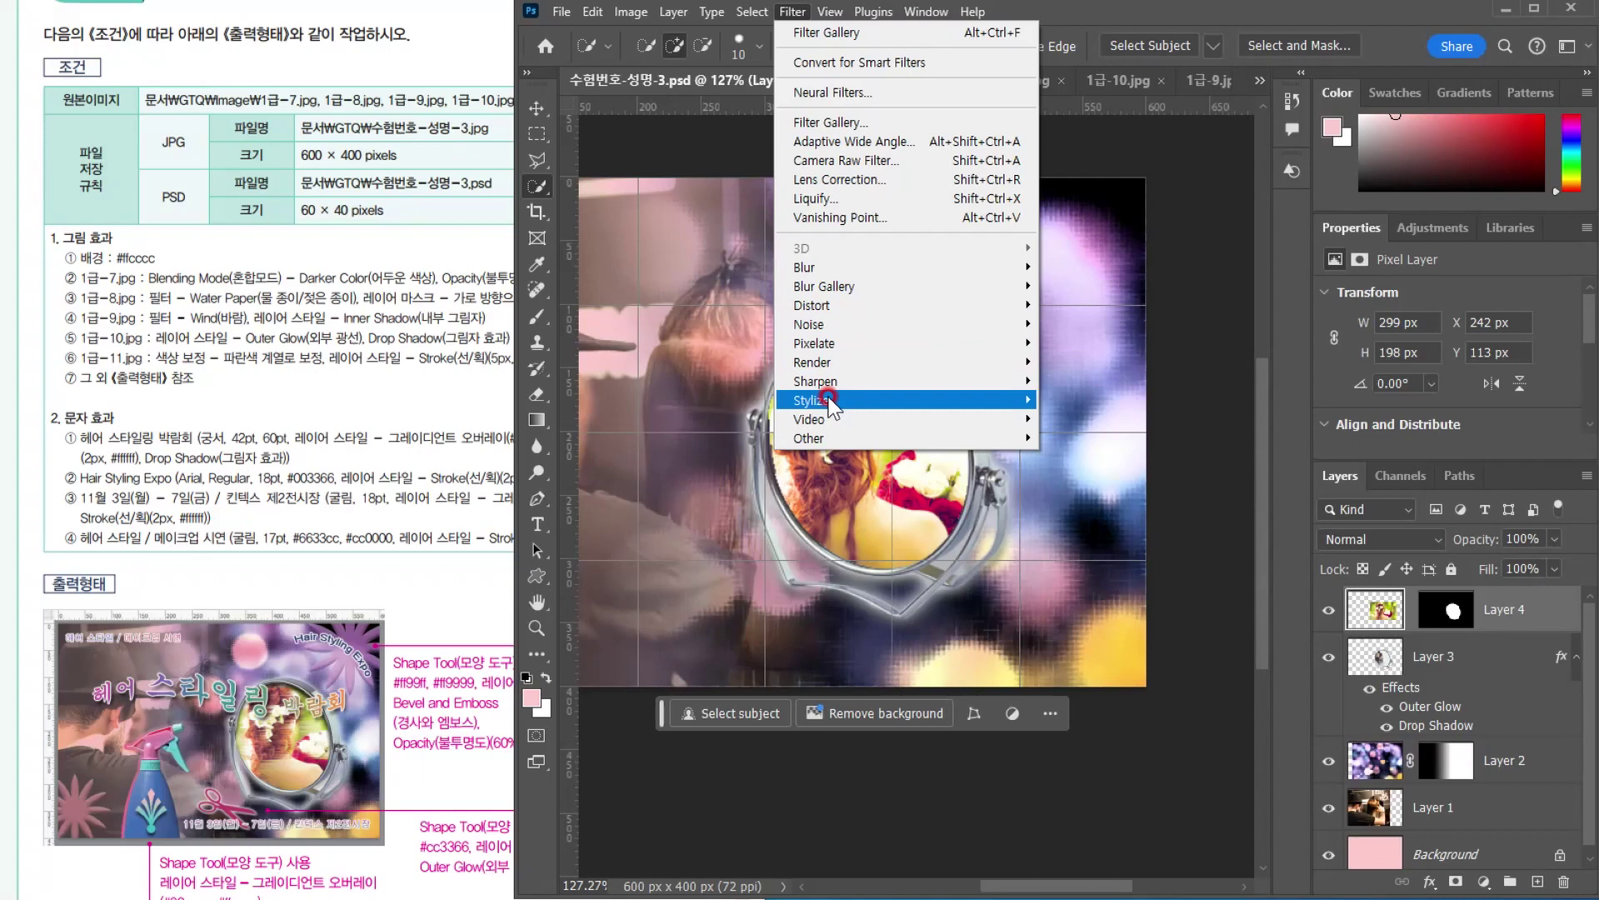
{"action": "mouse_move", "coordinate": [843, 397]}
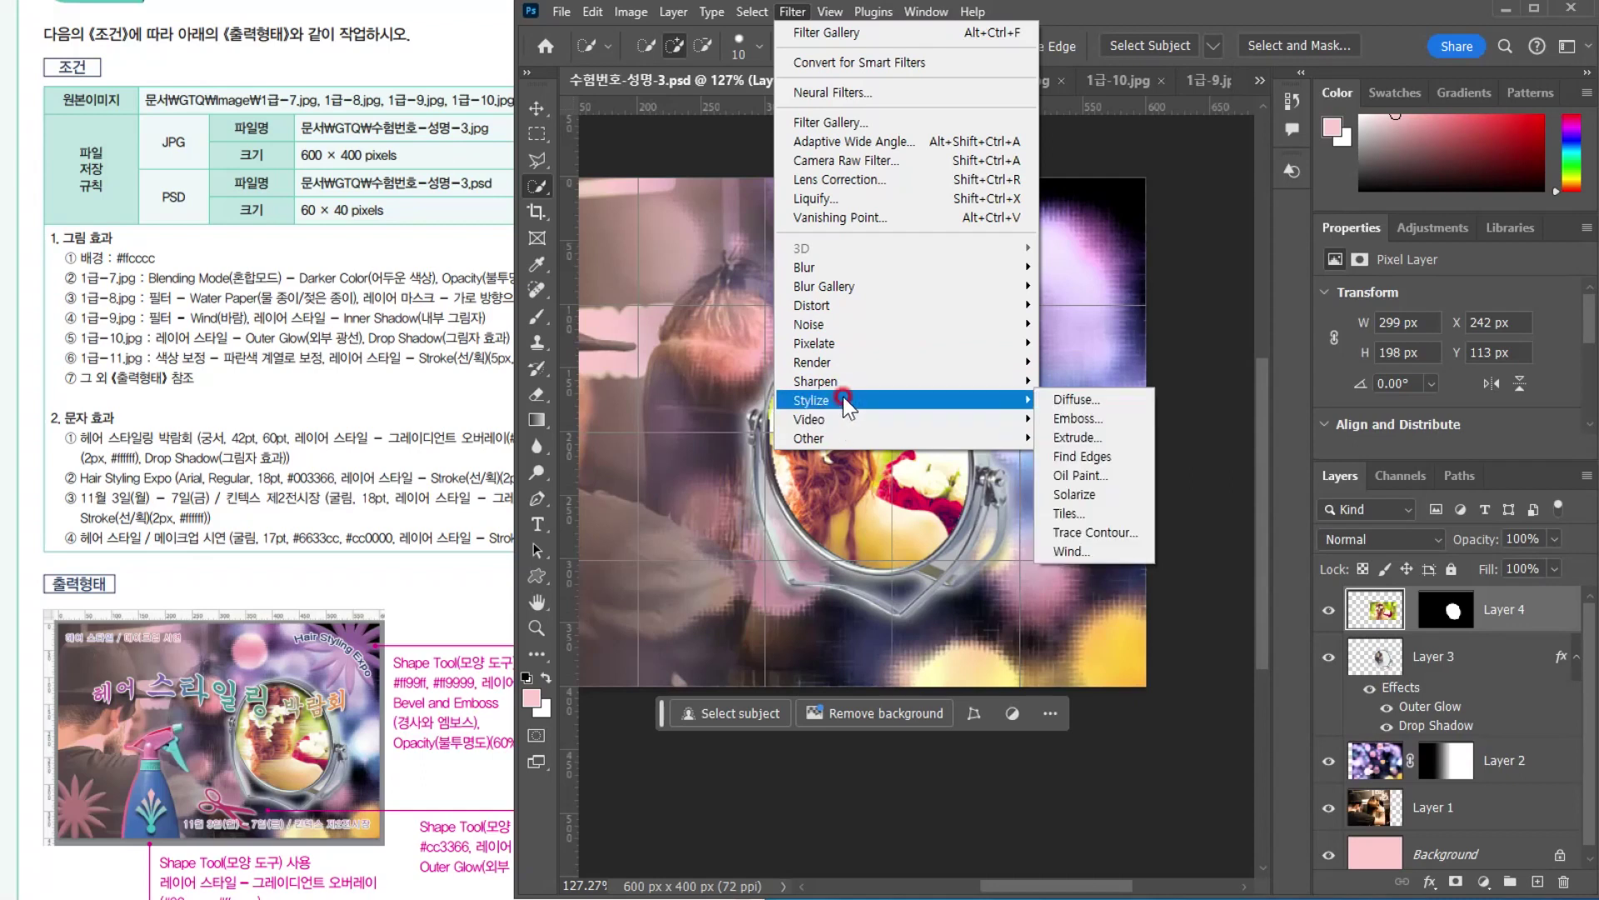
{"action": "left_click", "coordinate": [1076, 551]}
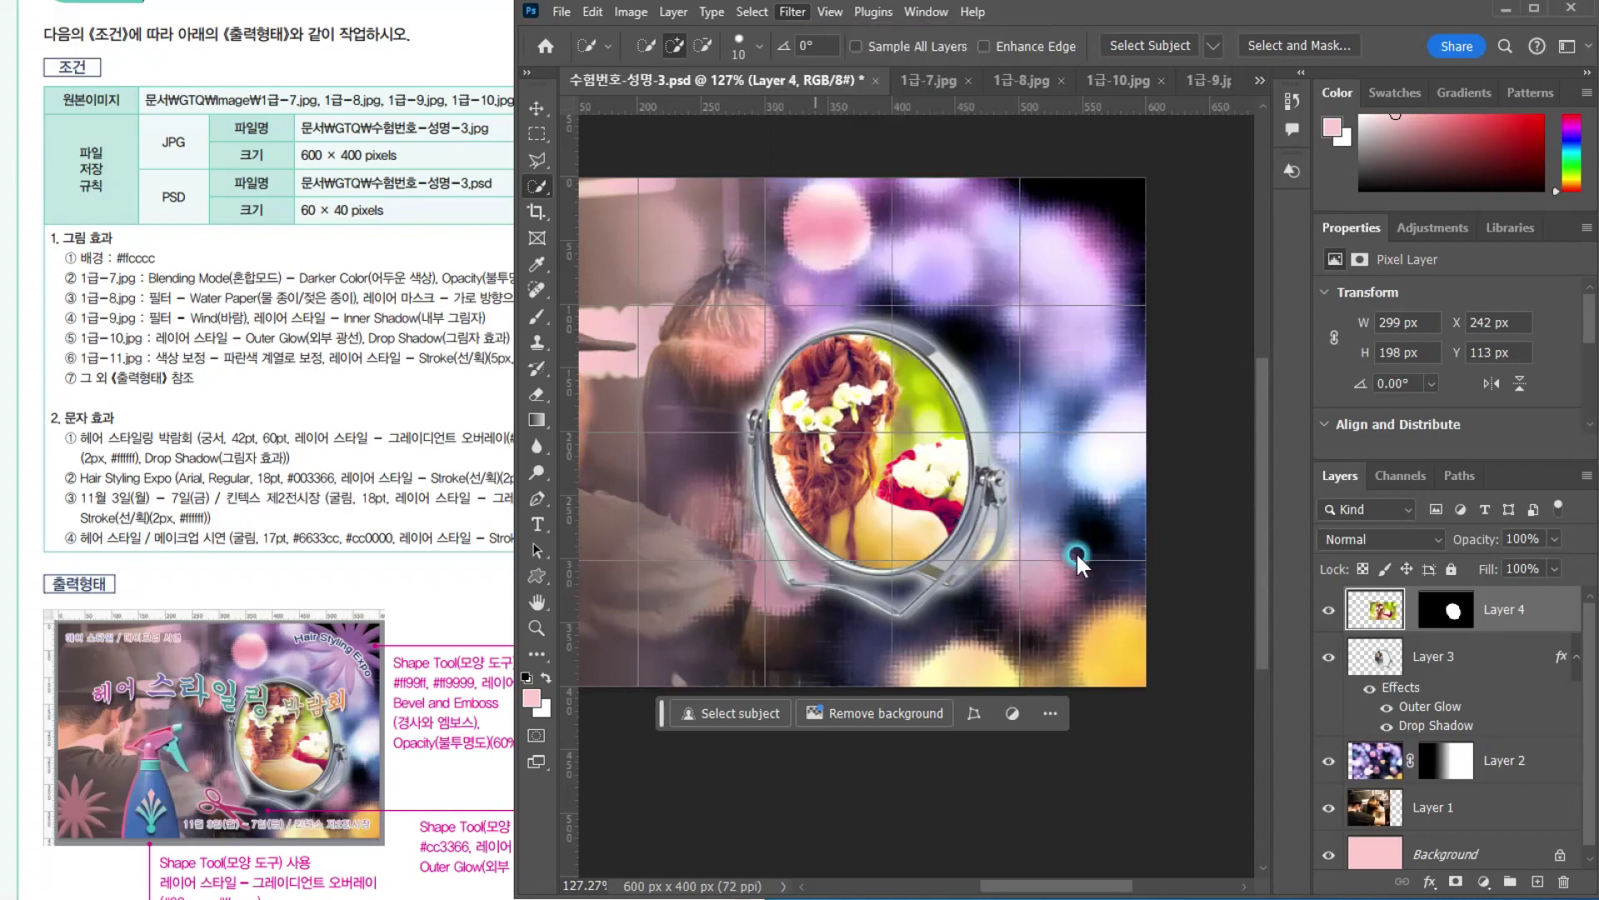
{"action": "left_click", "coordinate": [867, 50]}
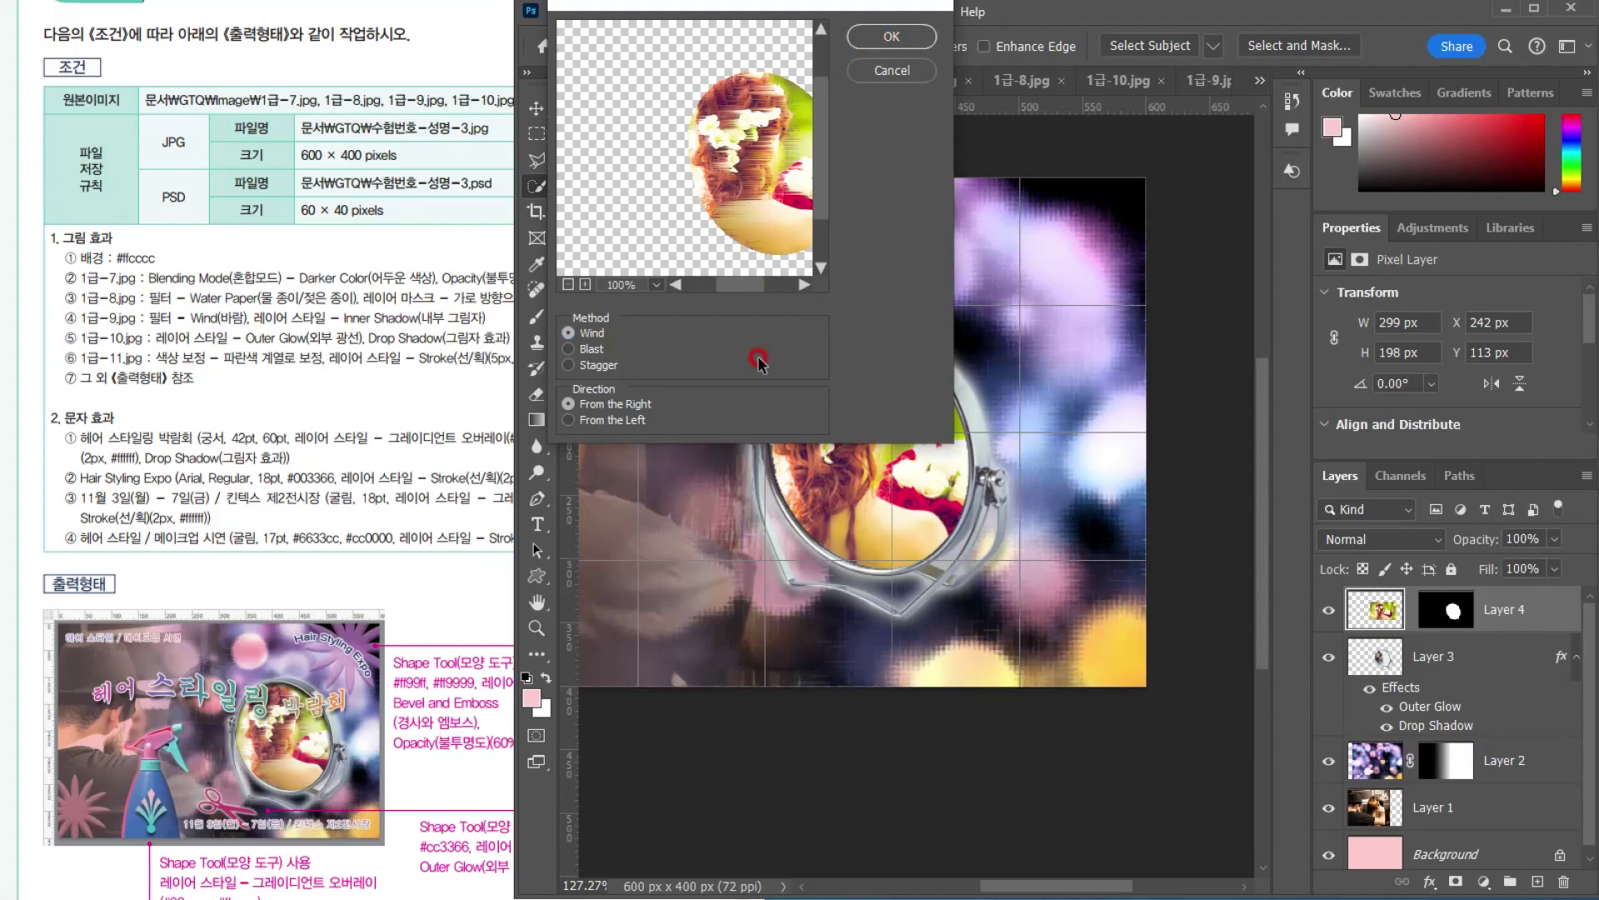
{"action": "left_click", "coordinate": [617, 420]}
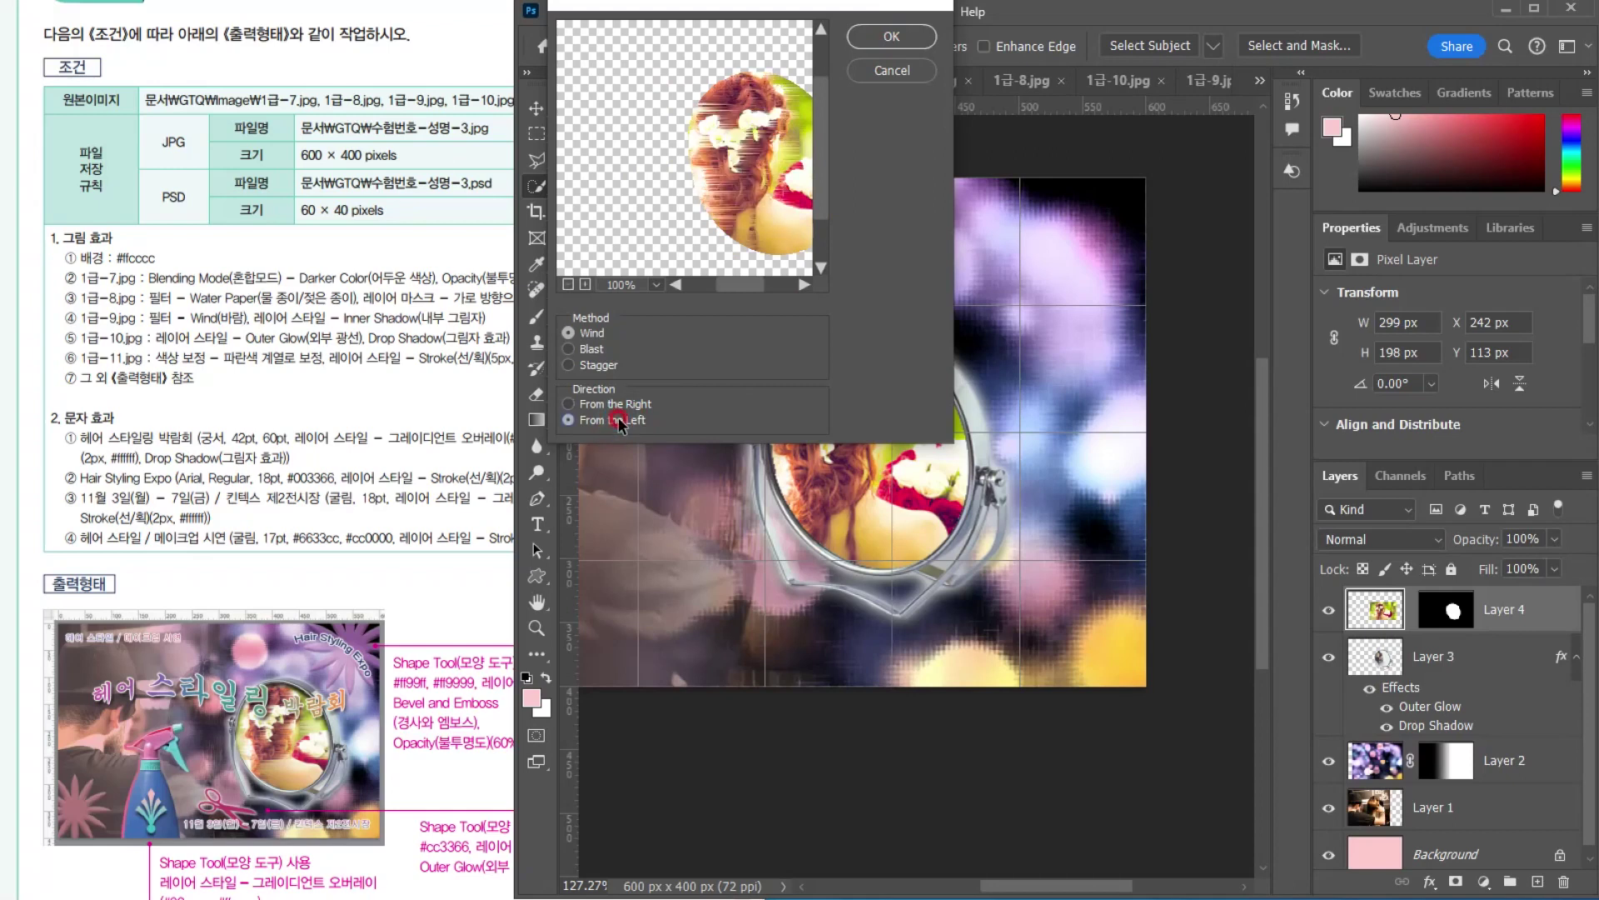
{"action": "left_click", "coordinate": [624, 404]}
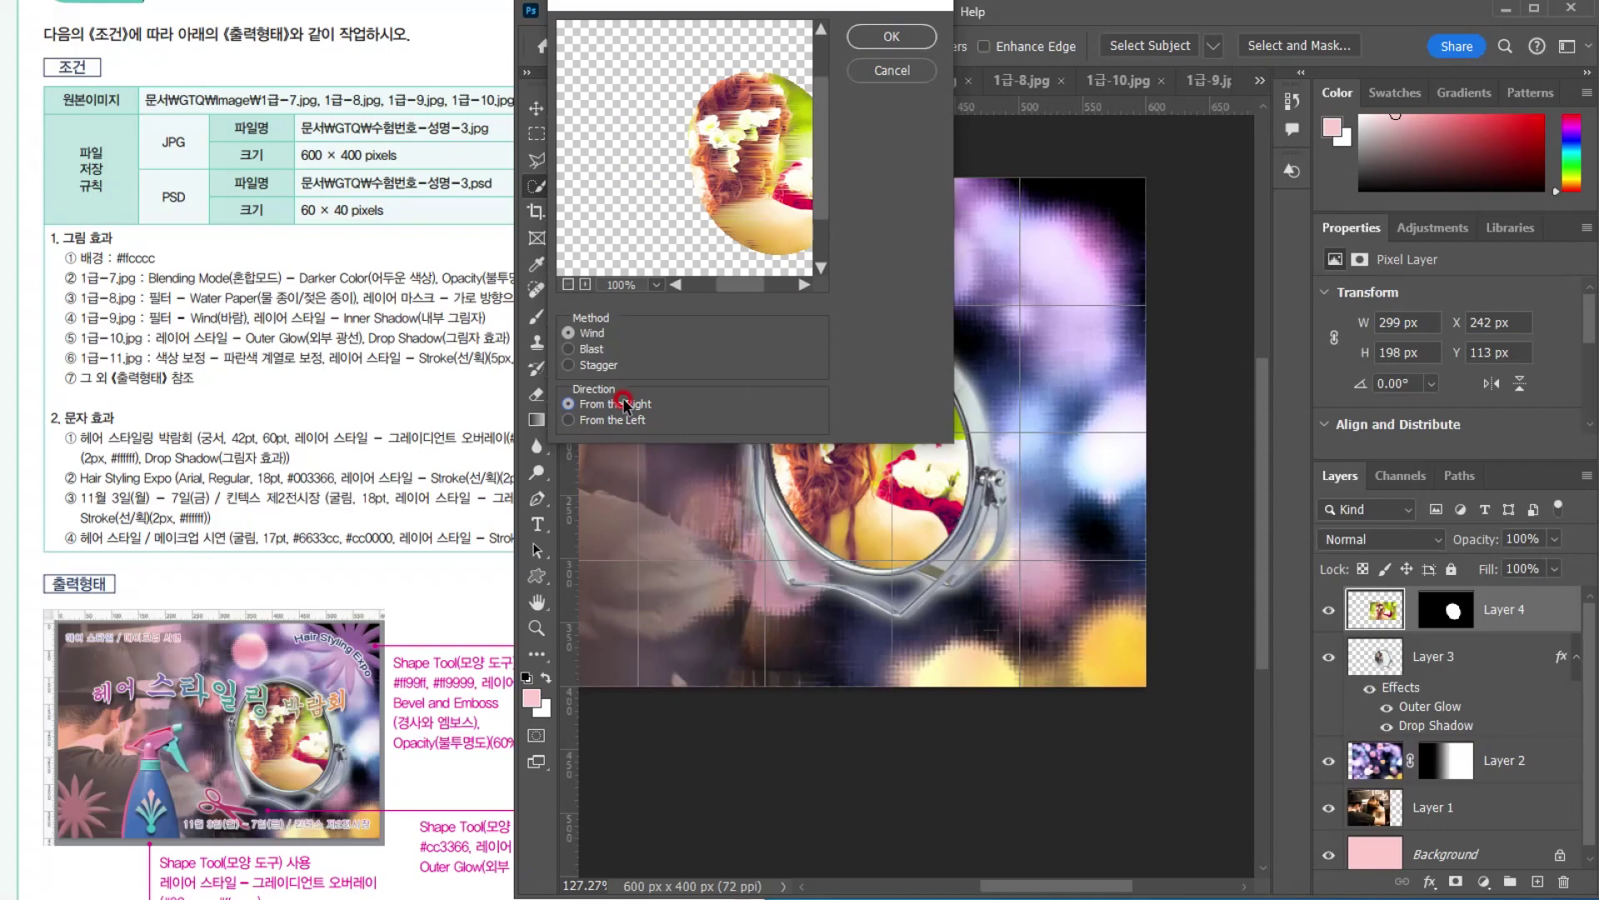
{"action": "left_click", "coordinate": [875, 37]}
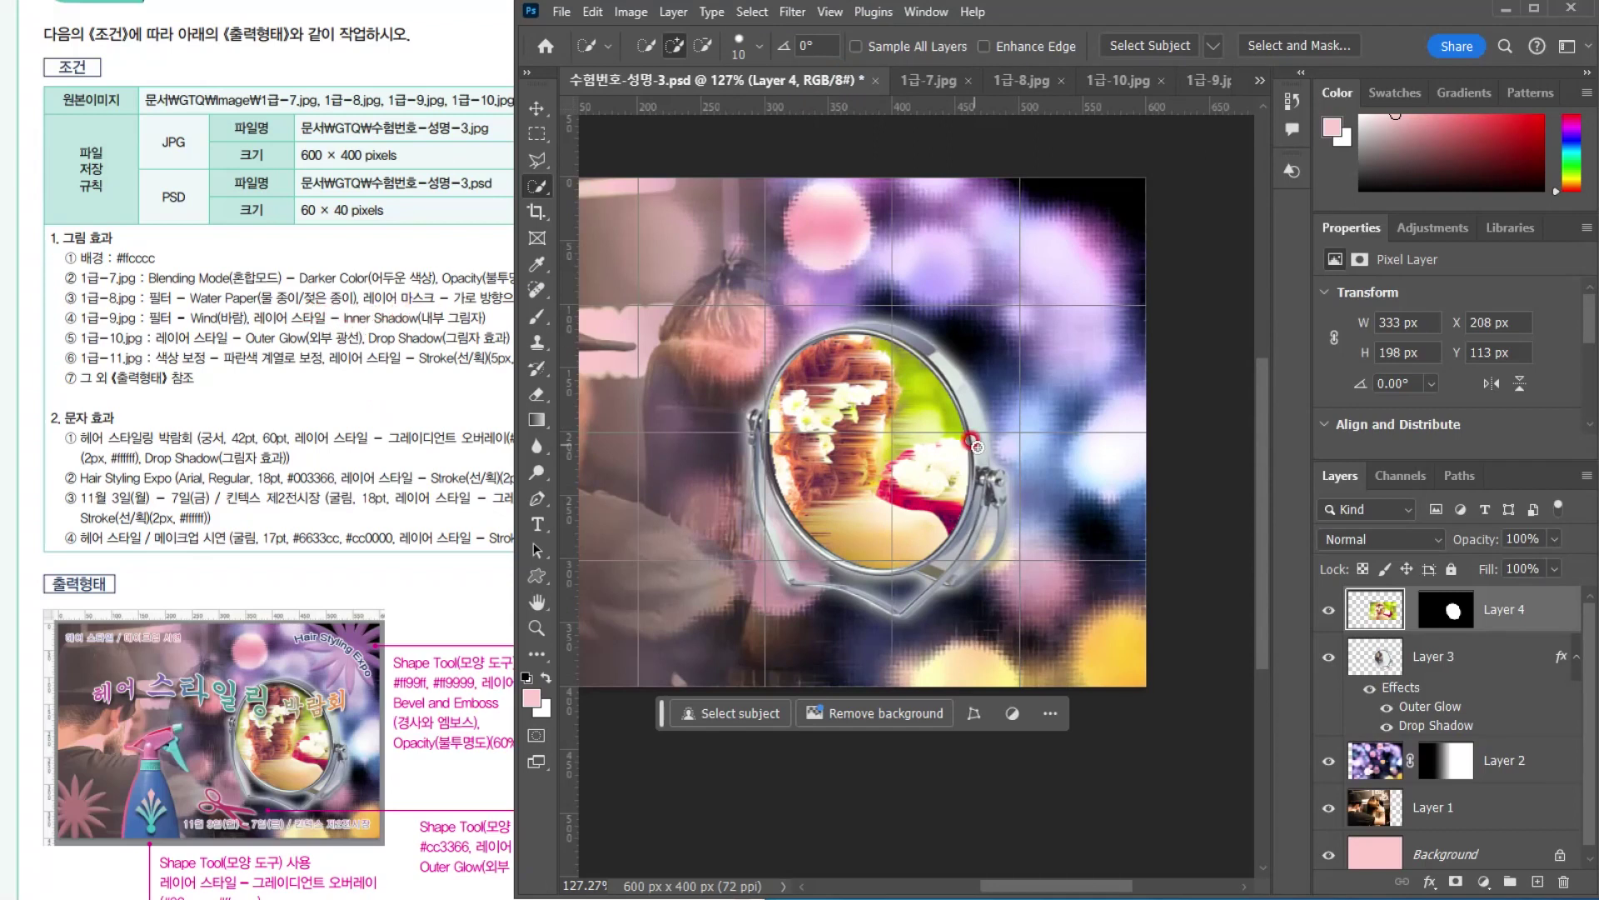
Add an Inner Shadow to Layer 4 in Multiply mode with 73% opacity
{"action": "left_click", "coordinate": [1427, 881]}
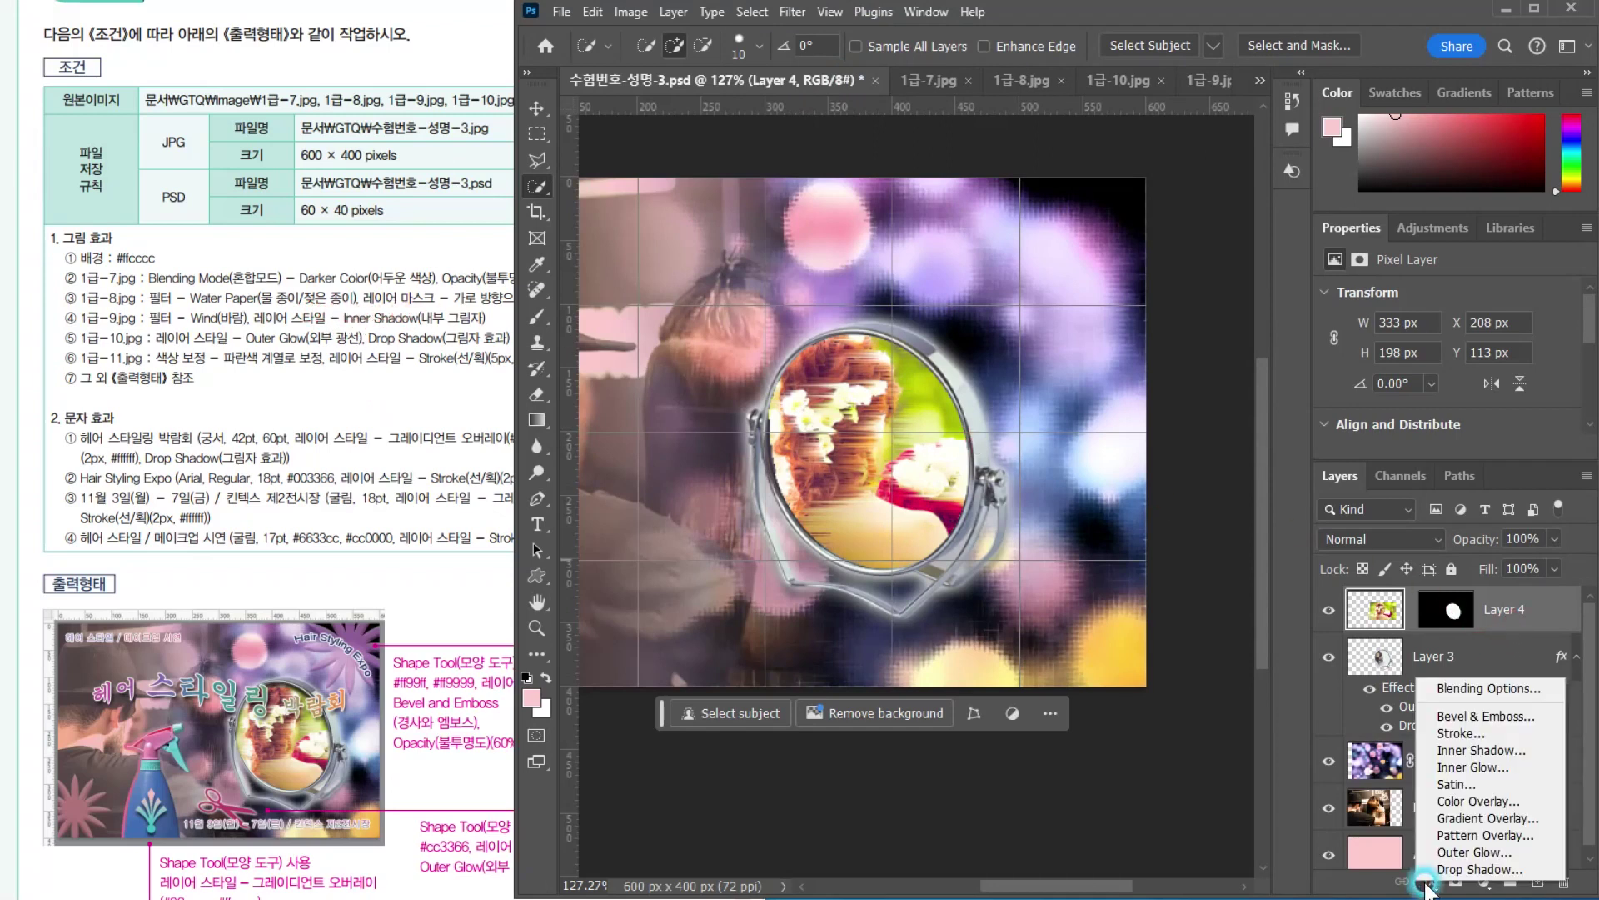
{"action": "left_click", "coordinate": [1456, 751]}
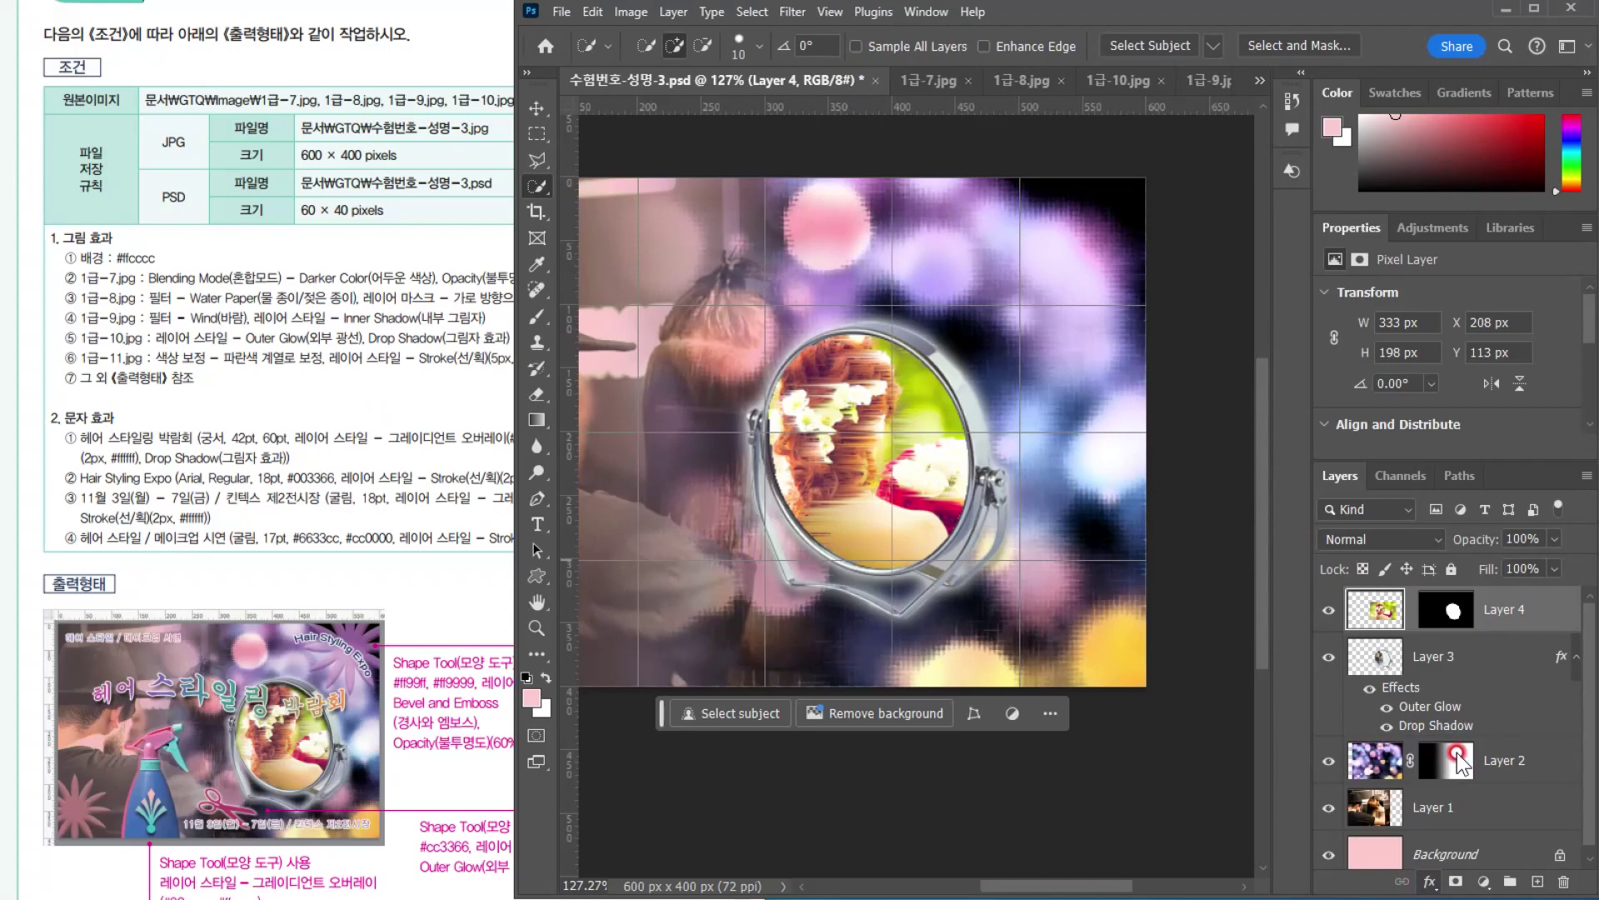
{"action": "left_click_drag", "start_coordinate": [676, 345], "coordinate": [1094, 139]}
{"action": "left_click_drag", "start_coordinate": [1383, 286], "coordinate": [1380, 285]}
{"action": "left_click", "coordinate": [1424, 394]}
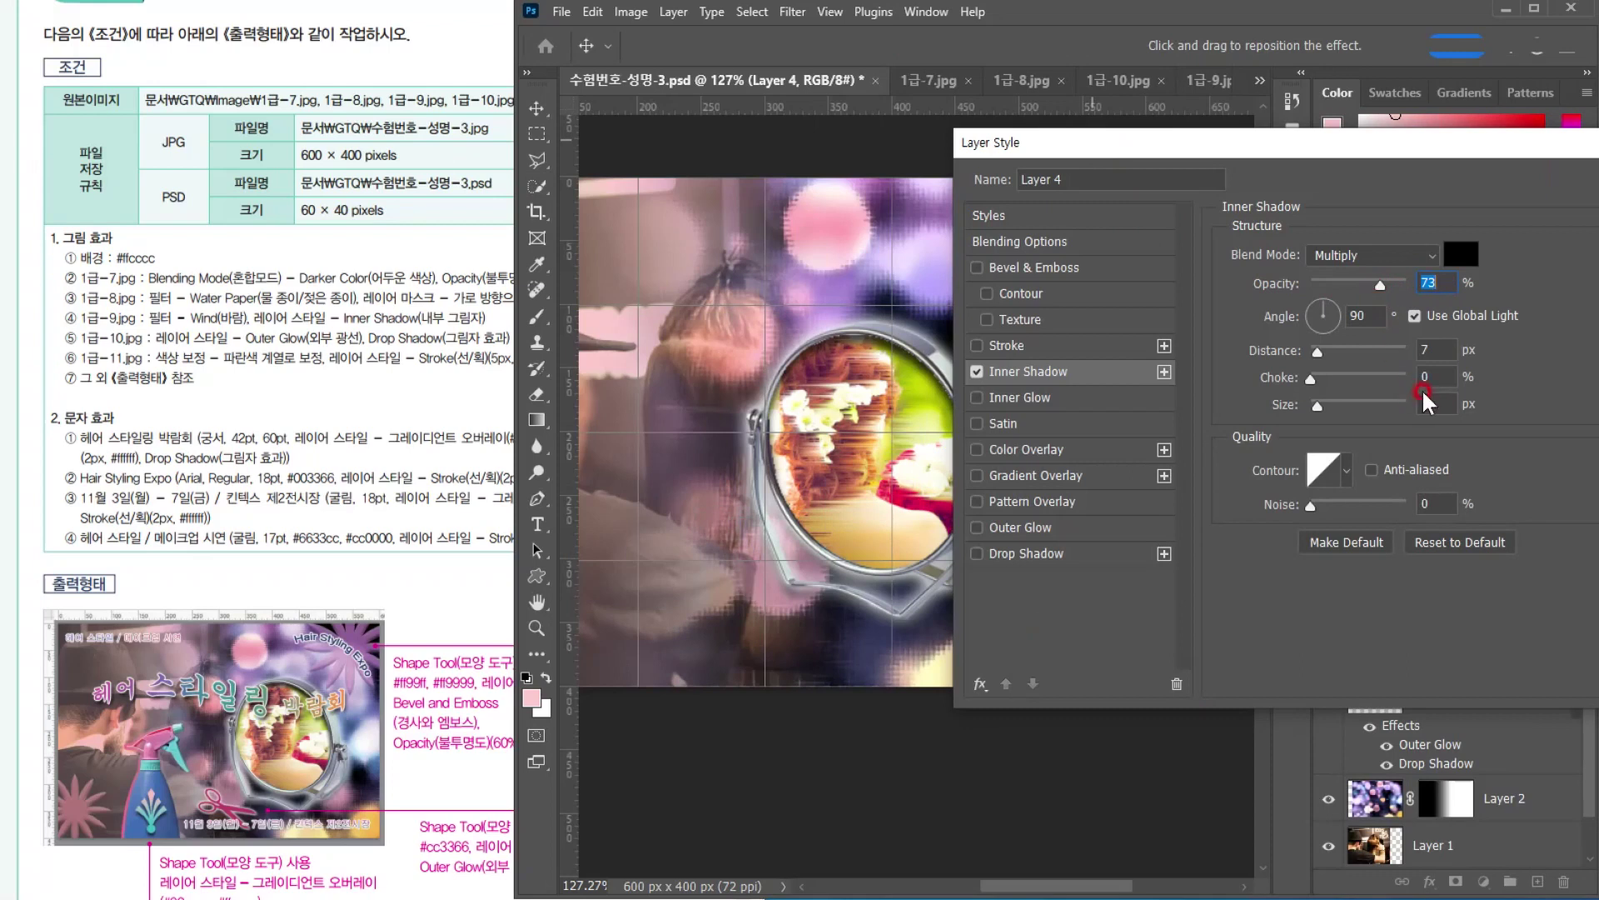
{"action": "key", "text": "Return"}
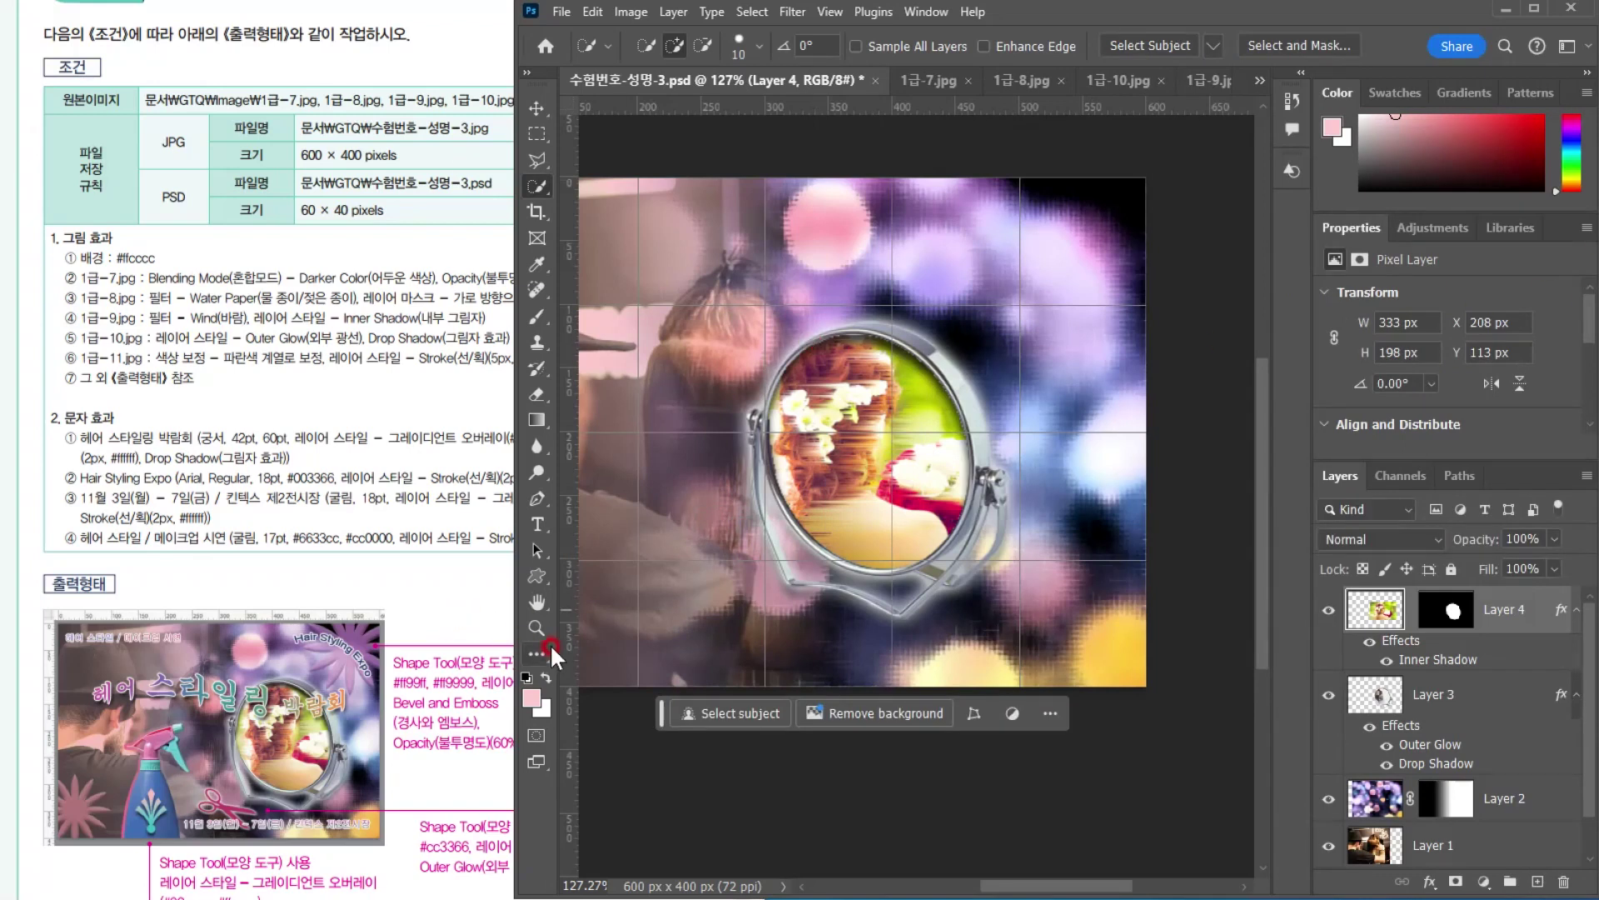
{"action": "double_click", "coordinate": [535, 627]}
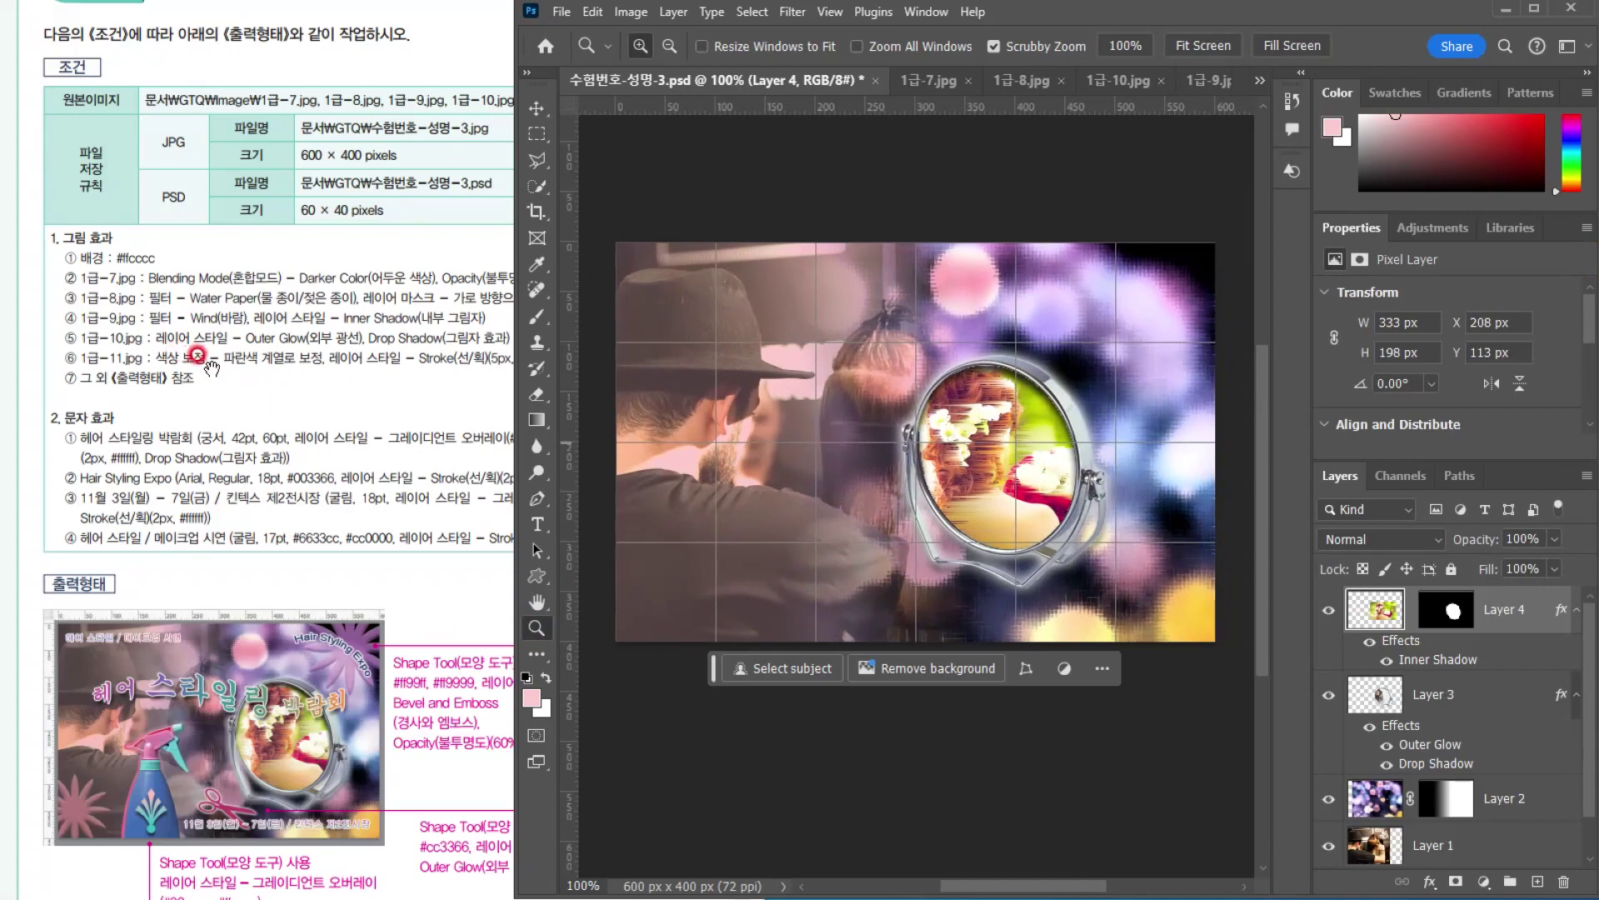
{"action": "left_click", "coordinate": [561, 11]}
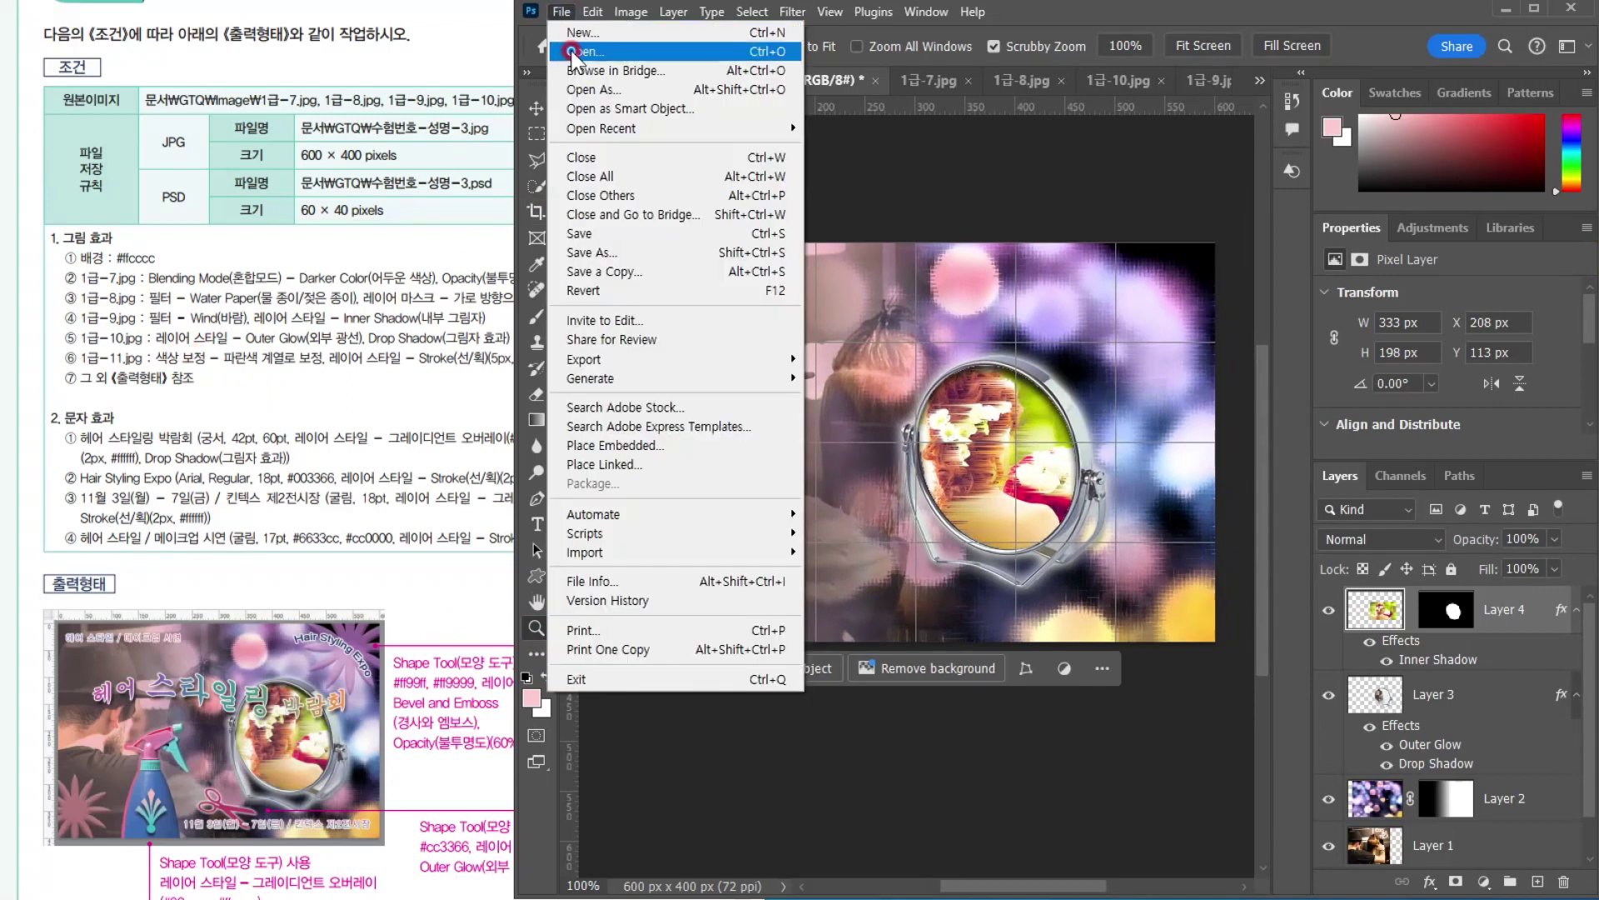
{"action": "left_click", "coordinate": [572, 53]}
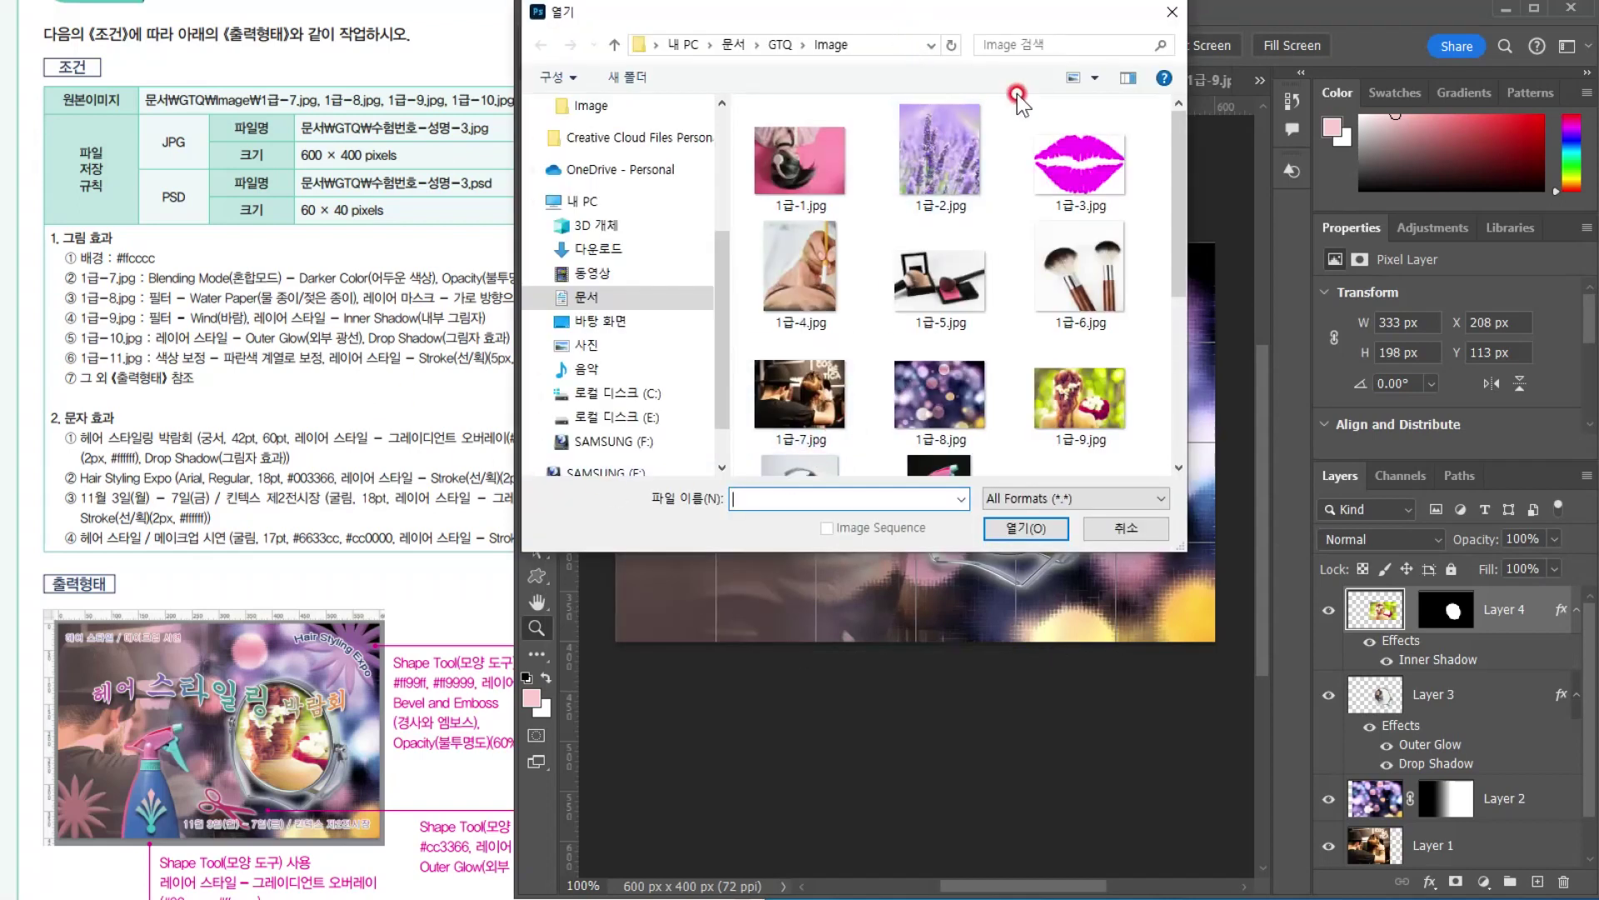
{"action": "left_click", "coordinate": [1174, 14]}
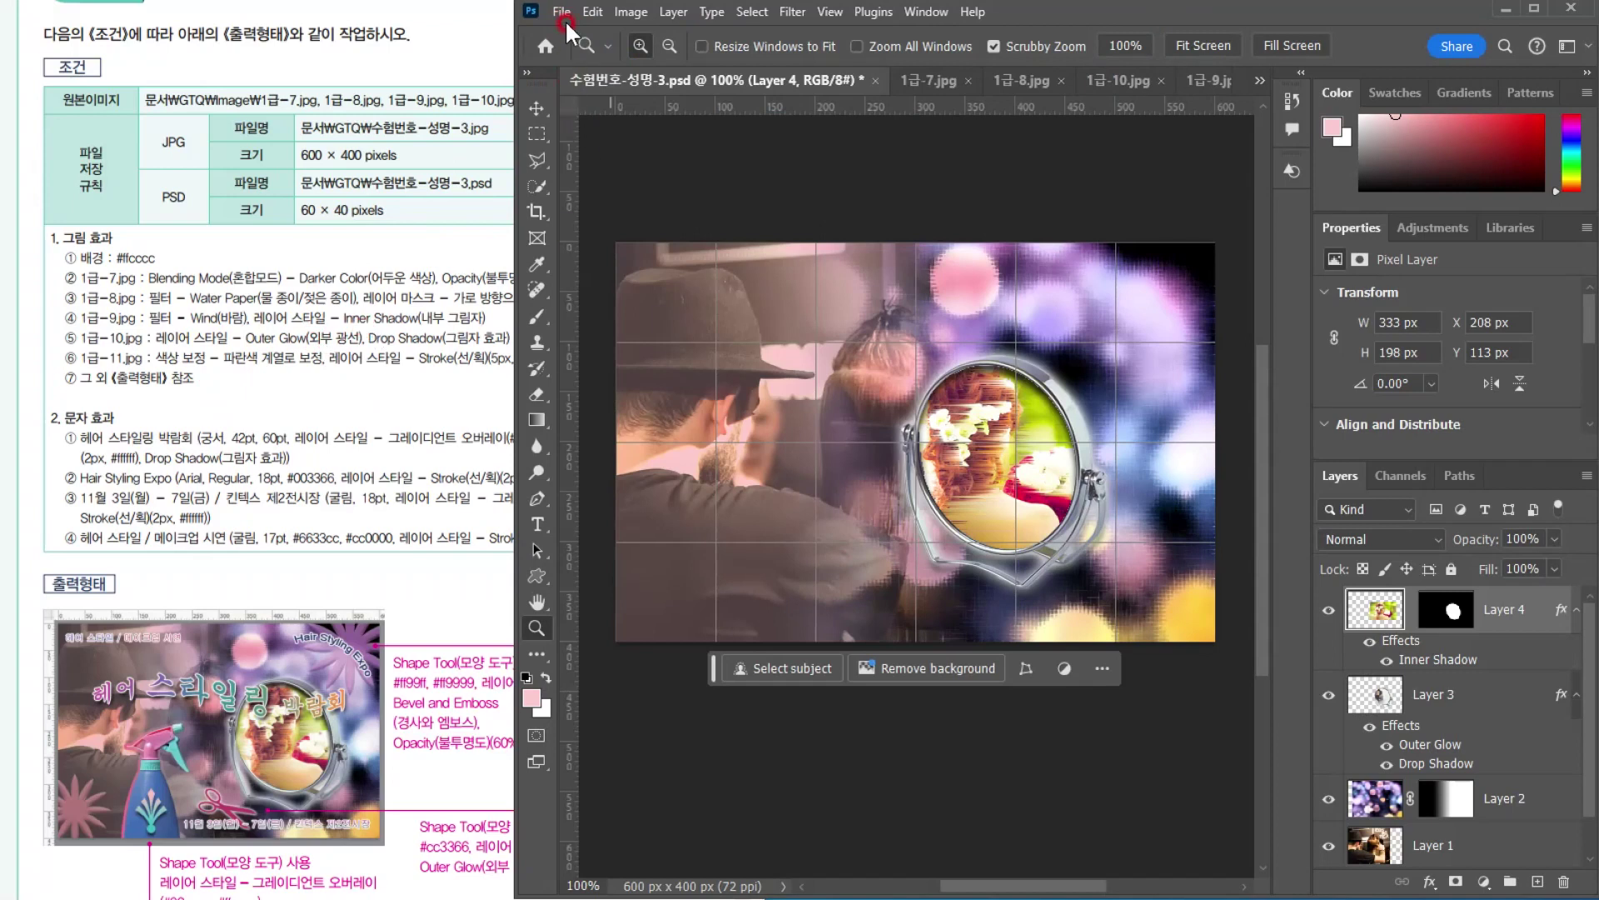
Check the exam sheet's 1급-11.jpg requirements and open the spray bottle image 1급11-.jpg from the GTQ Image folder
{"action": "left_click", "coordinate": [171, 364]}
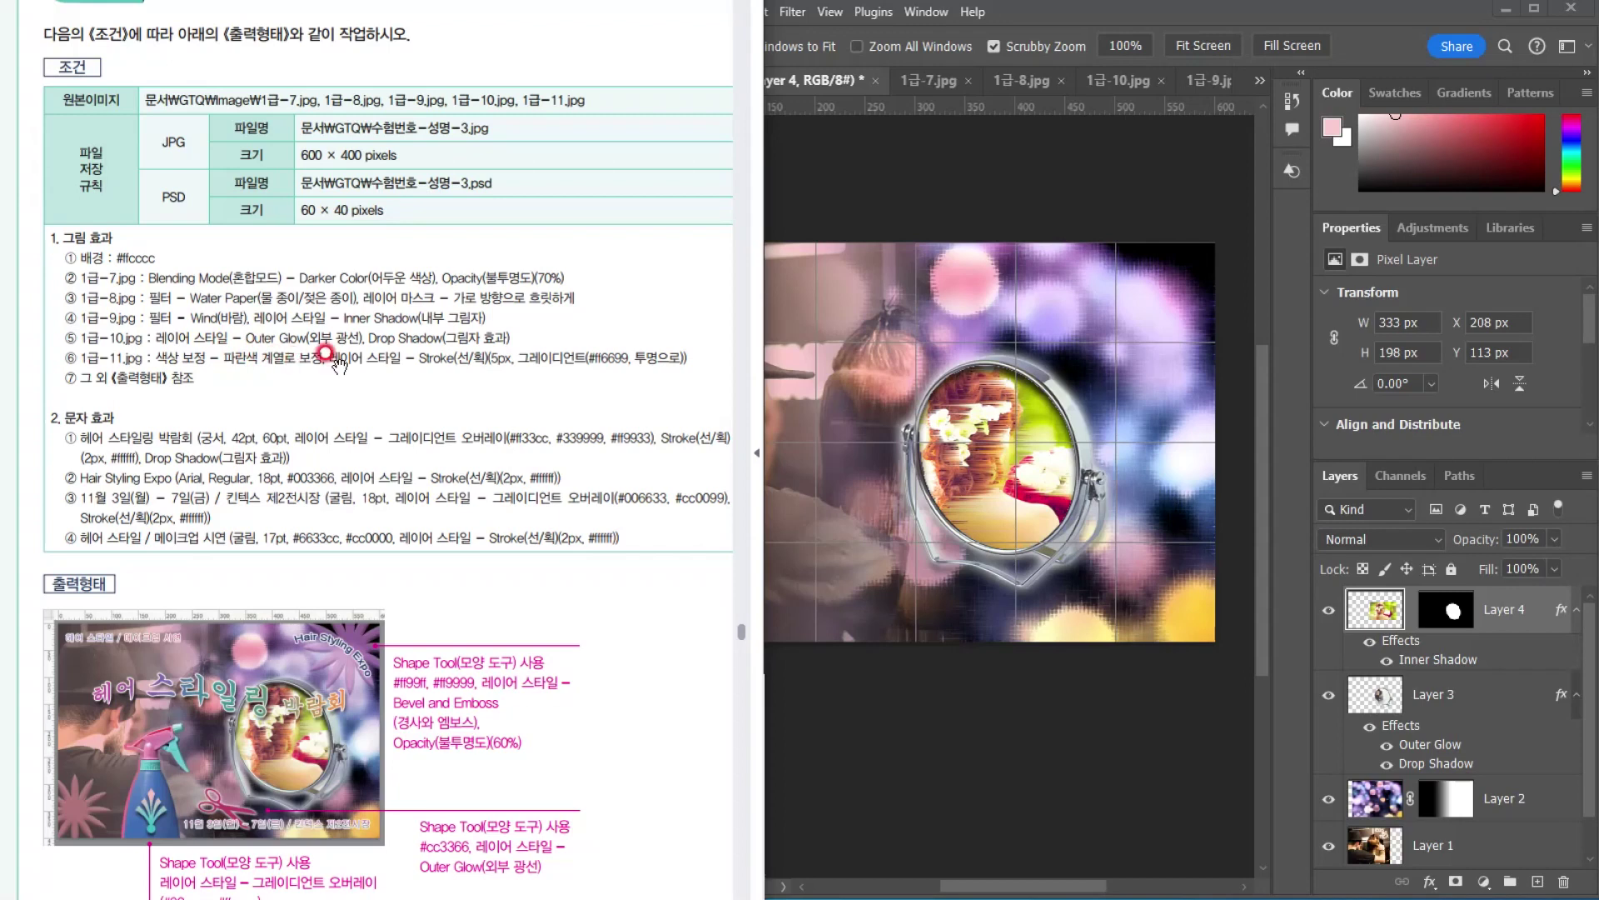
{"action": "left_click", "coordinate": [1016, 8]}
{"action": "left_click", "coordinate": [560, 12]}
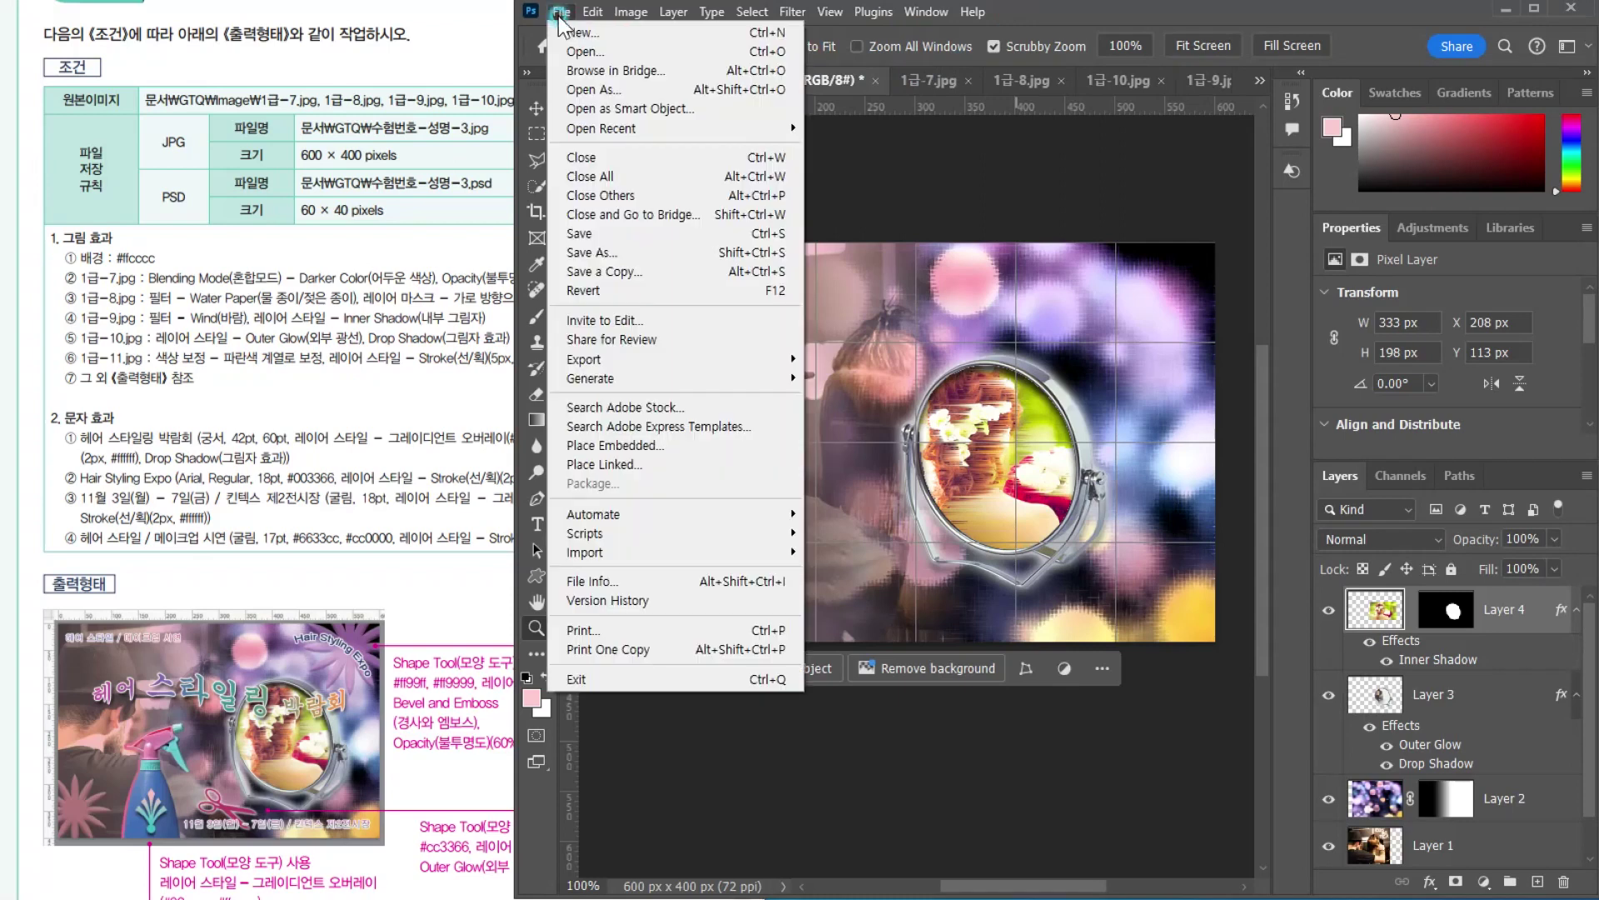
{"action": "left_click", "coordinate": [558, 51]}
{"action": "left_click", "coordinate": [262, 370]}
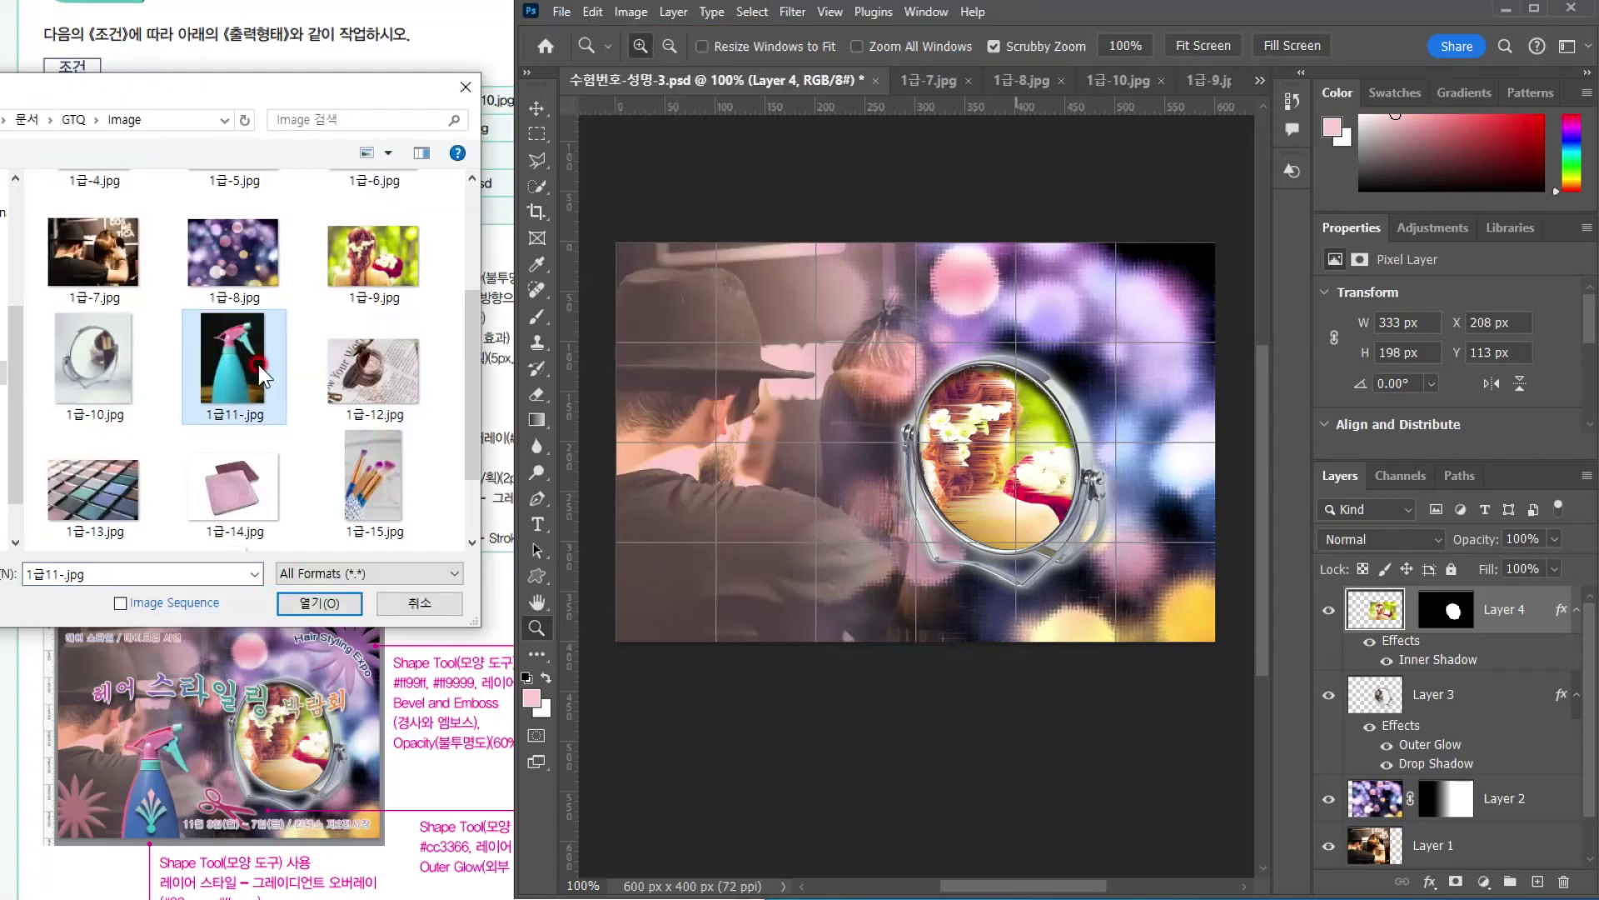
{"action": "double_click", "coordinate": [262, 370]}
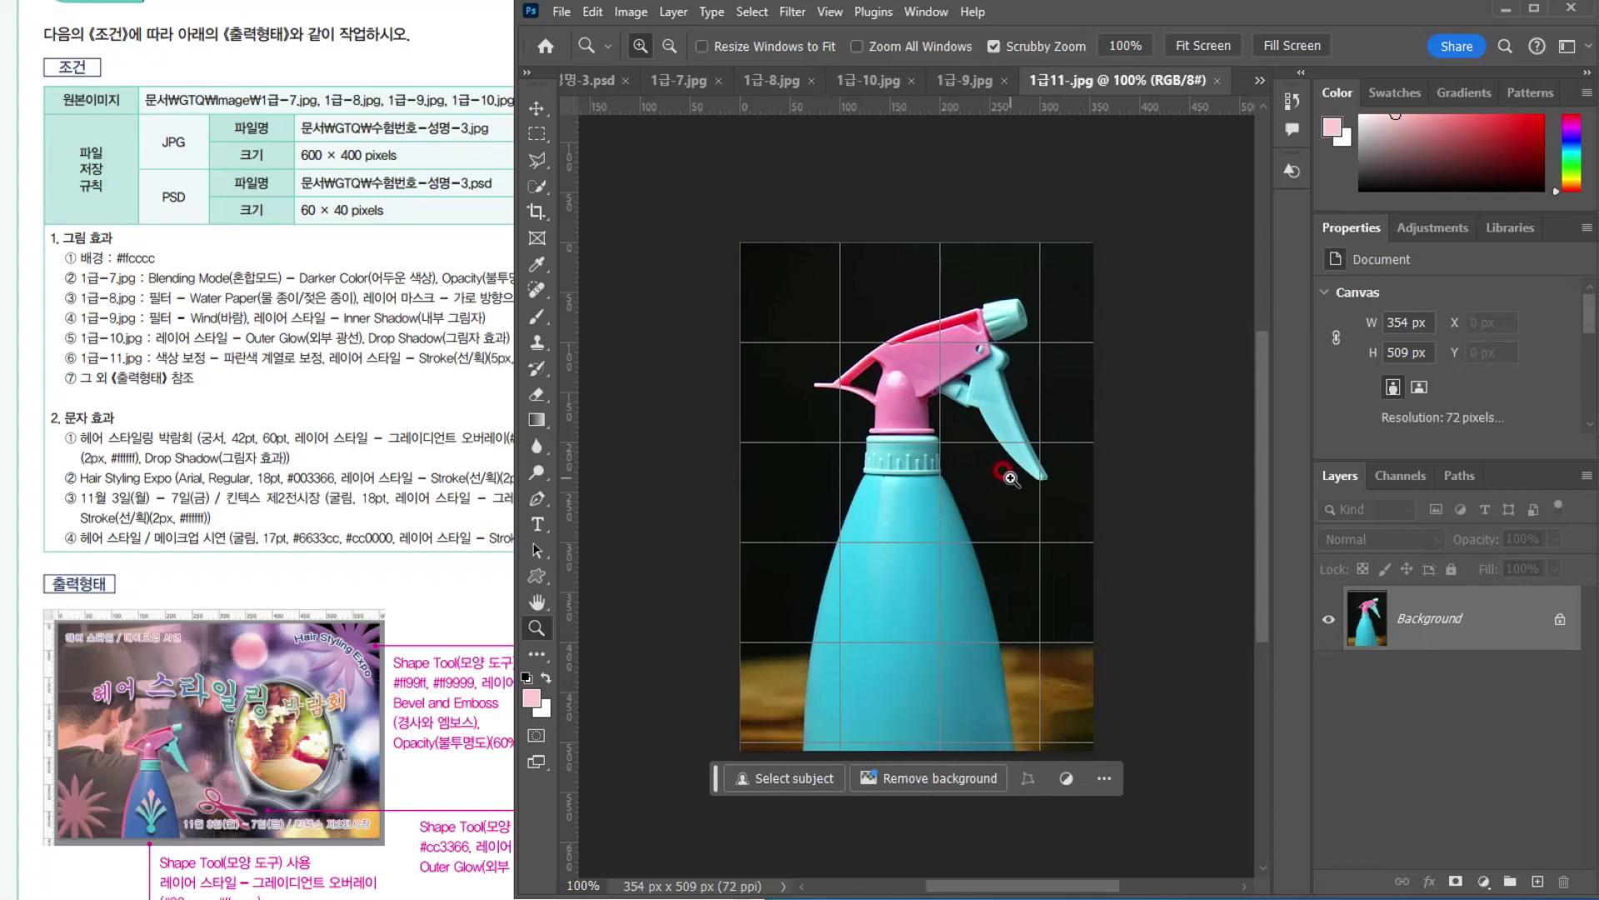
Select the background around the spray bottle with the Quick Selection tool and invert the selection to the bottle
{"action": "left_click", "coordinate": [537, 183]}
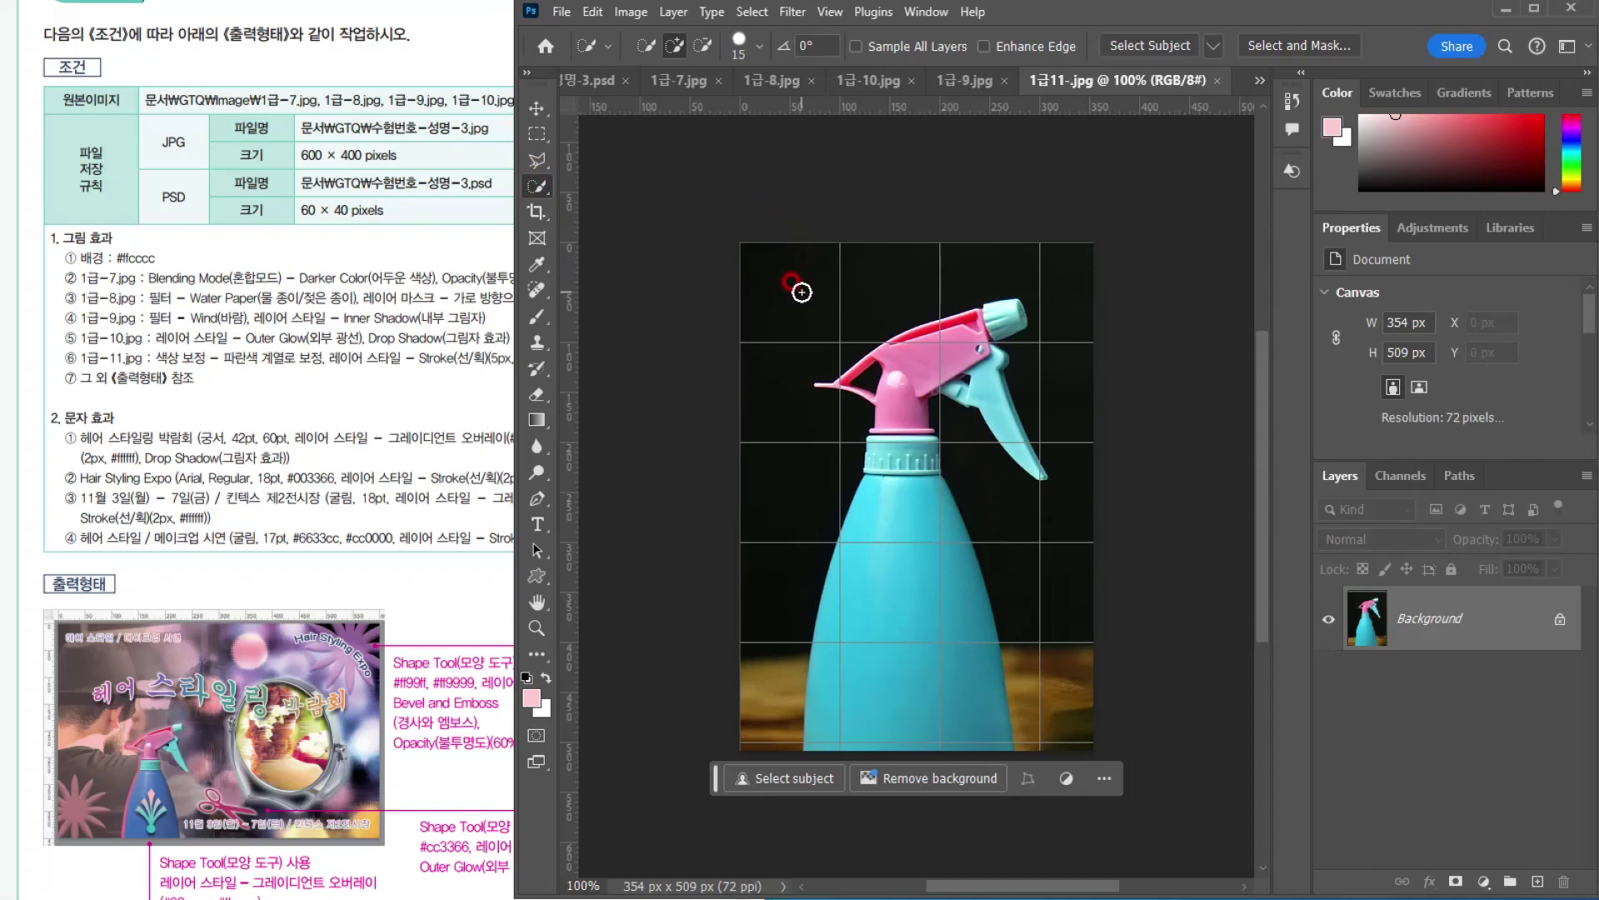
{"action": "mouse_move", "coordinate": [760, 316]}
{"action": "left_mouse_down"}
{"action": "mouse_move", "coordinate": [872, 258]}
{"action": "mouse_move", "coordinate": [1045, 243]}
{"action": "mouse_move", "coordinate": [1074, 296]}
{"action": "mouse_move", "coordinate": [1086, 579]}
{"action": "mouse_move", "coordinate": [1084, 607]}
{"action": "mouse_move", "coordinate": [1061, 612]}
{"action": "mouse_move", "coordinate": [834, 569]}
{"action": "mouse_move", "coordinate": [765, 492]}
{"action": "mouse_move", "coordinate": [742, 599]}
{"action": "mouse_move", "coordinate": [752, 564]}
{"action": "left_mouse_up"}
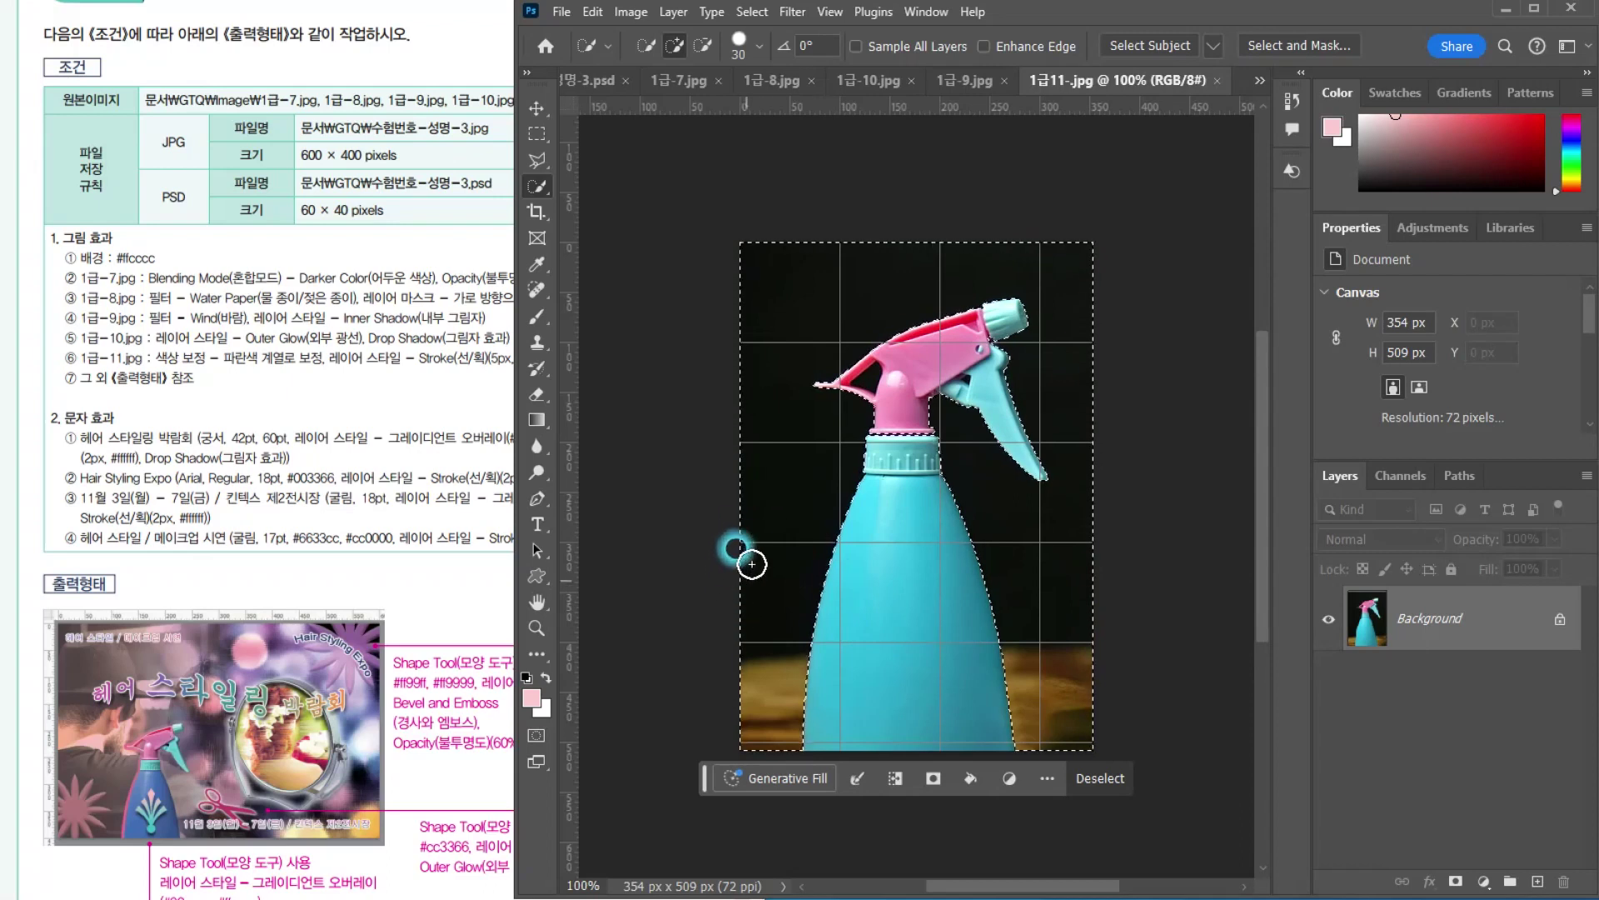
{"action": "left_click", "coordinate": [752, 12]}
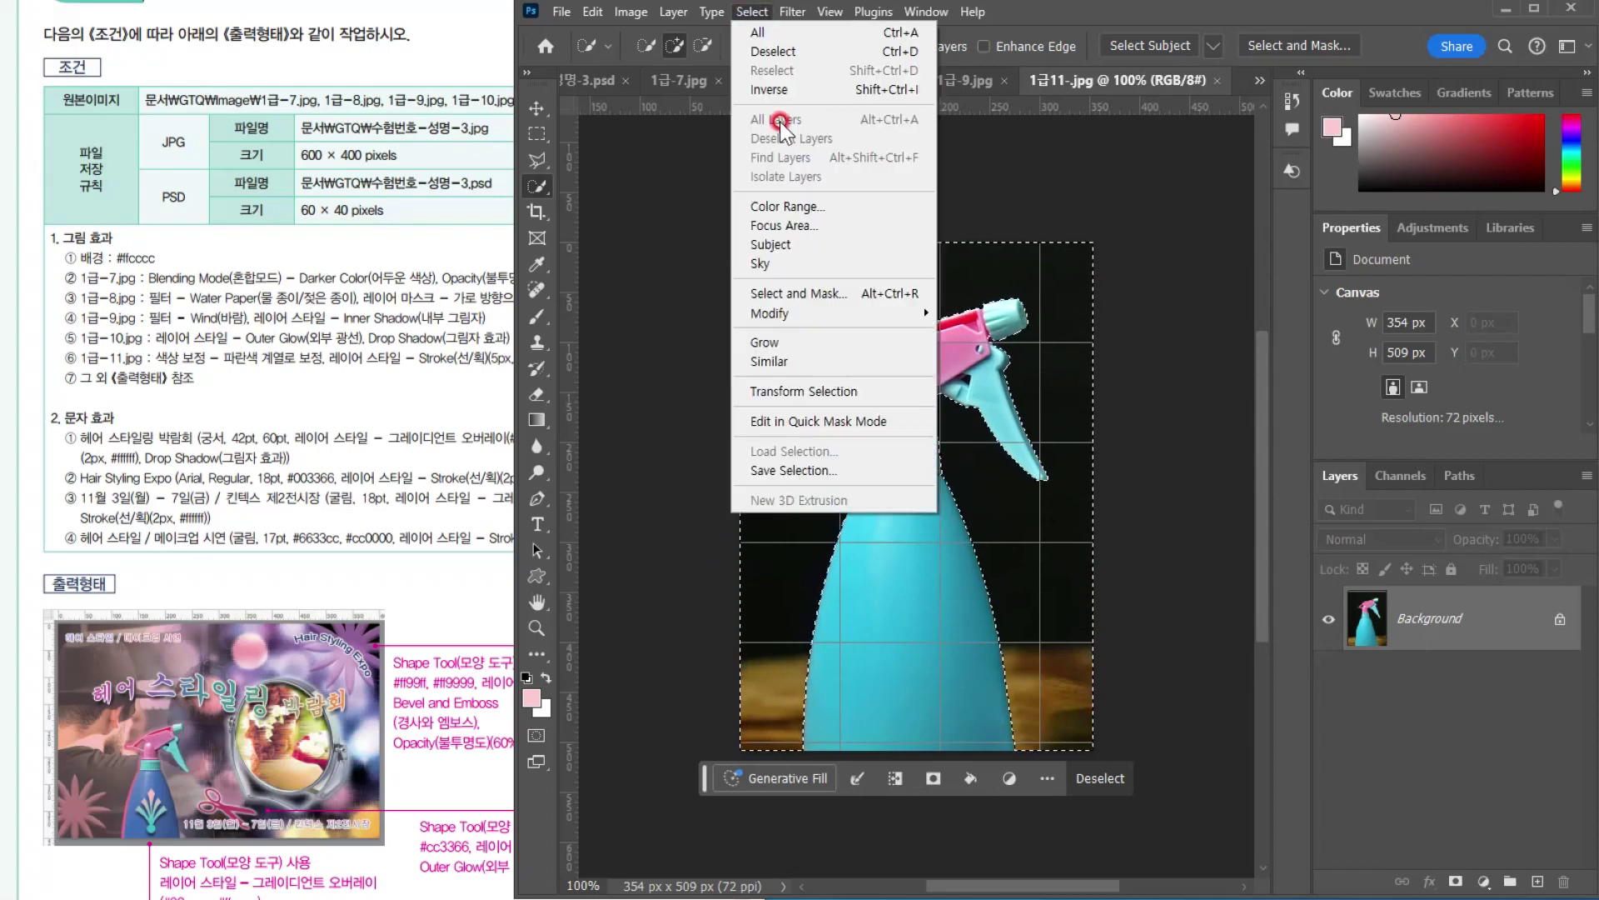
{"action": "left_click", "coordinate": [768, 89]}
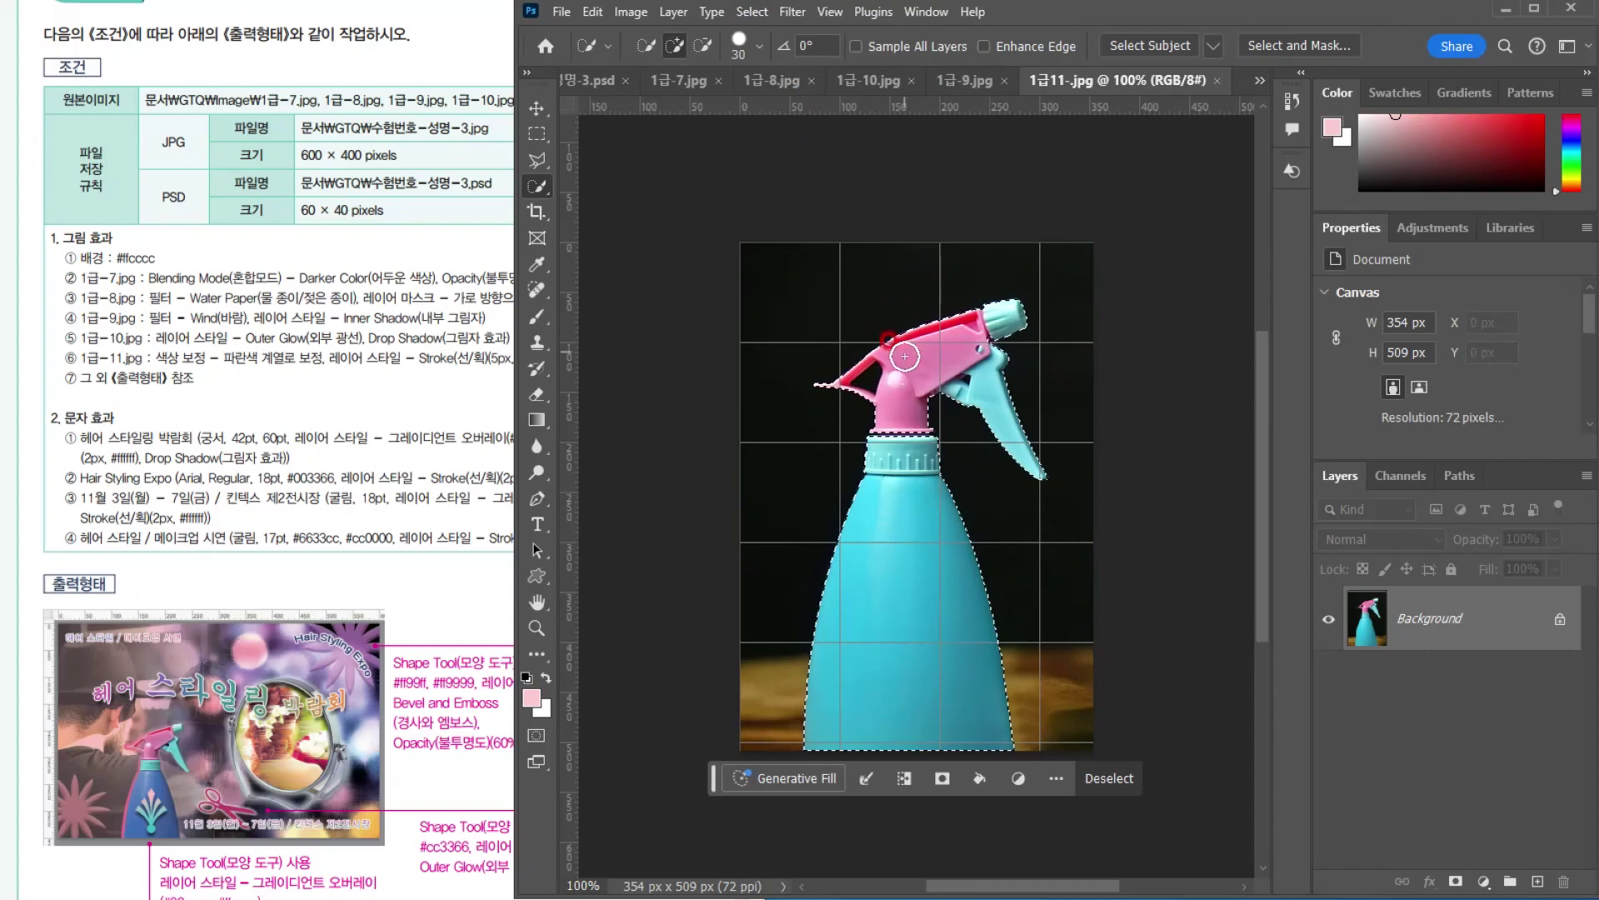
Subtract the dark gap inside the pink sprayer head from the bottle selection using a smaller Quick Selection brush
{"action": "scroll", "coordinate": [866, 375], "scroll_direction": "up", "scroll_amount": 5}
{"action": "key", "text": "bracketleft"}
{"action": "key", "text": "bracketleft"}
{"action": "key", "text": "bracketleft"}
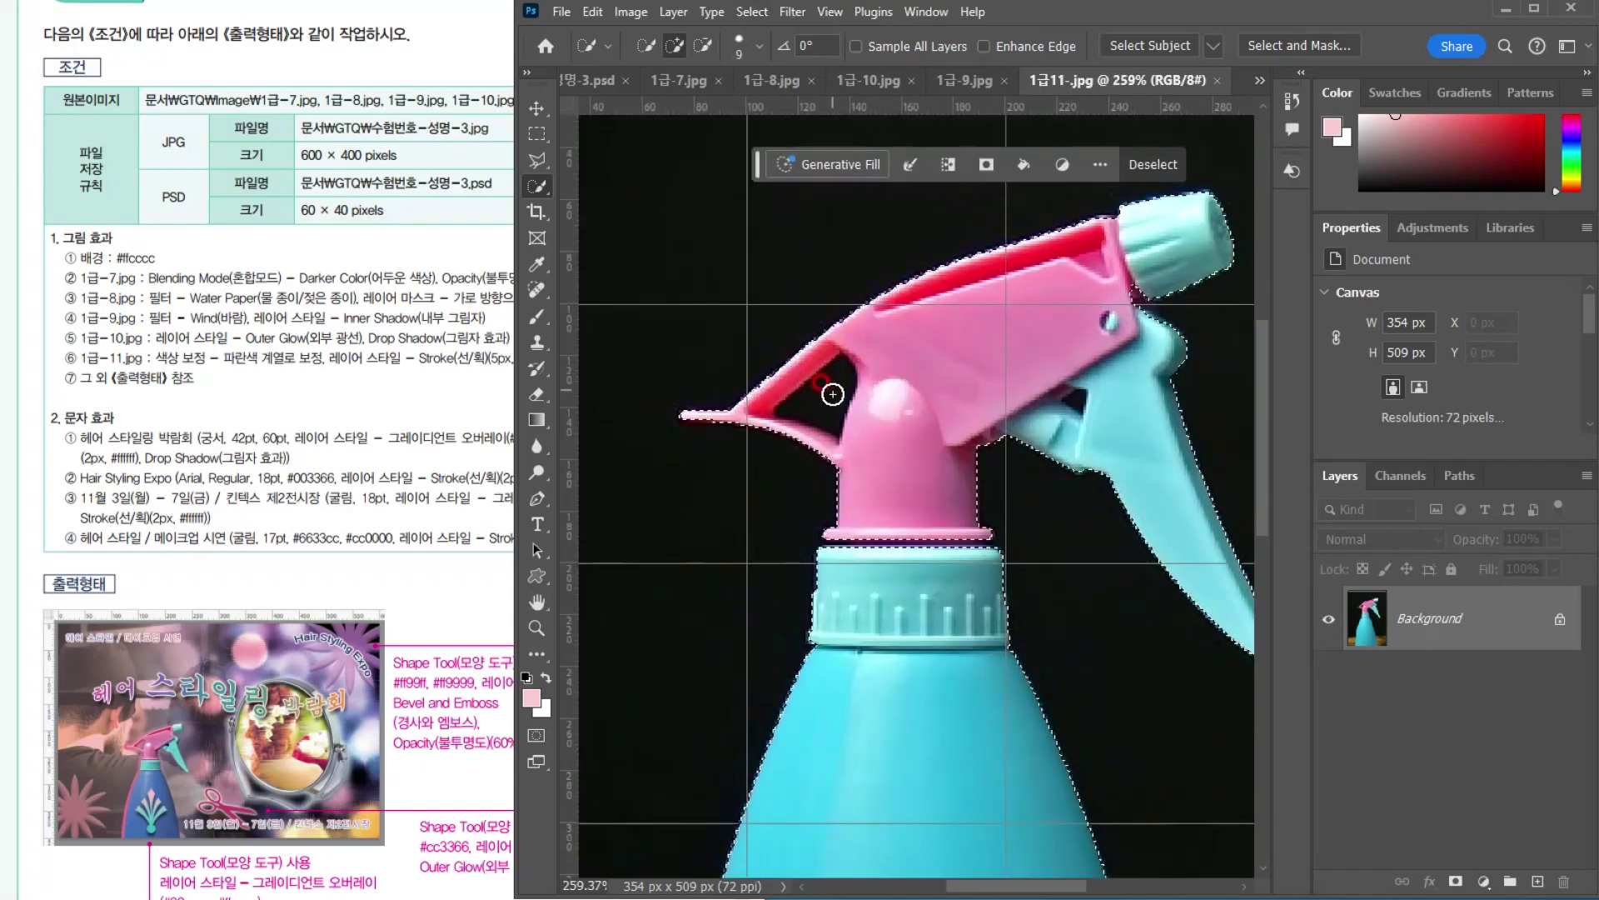
{"action": "left_click", "coordinate": [829, 402], "text": "alt"}
{"action": "scroll", "coordinate": [830, 402], "scroll_direction": "down", "scroll_amount": 2}
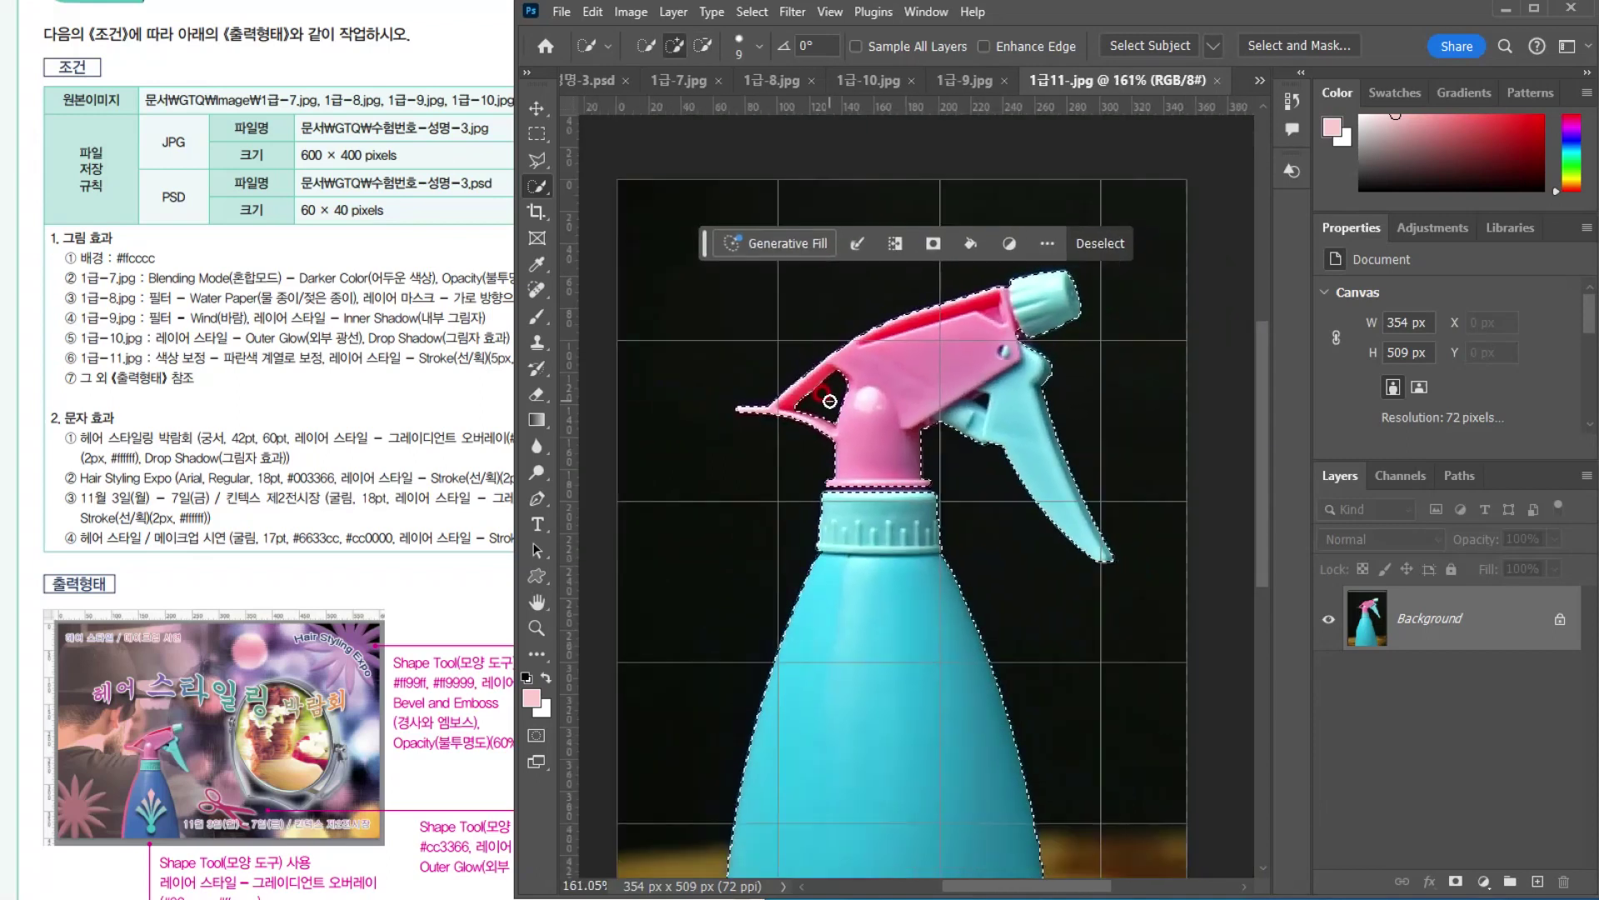
{"action": "scroll", "coordinate": [830, 402], "scroll_direction": "down", "scroll_amount": 2}
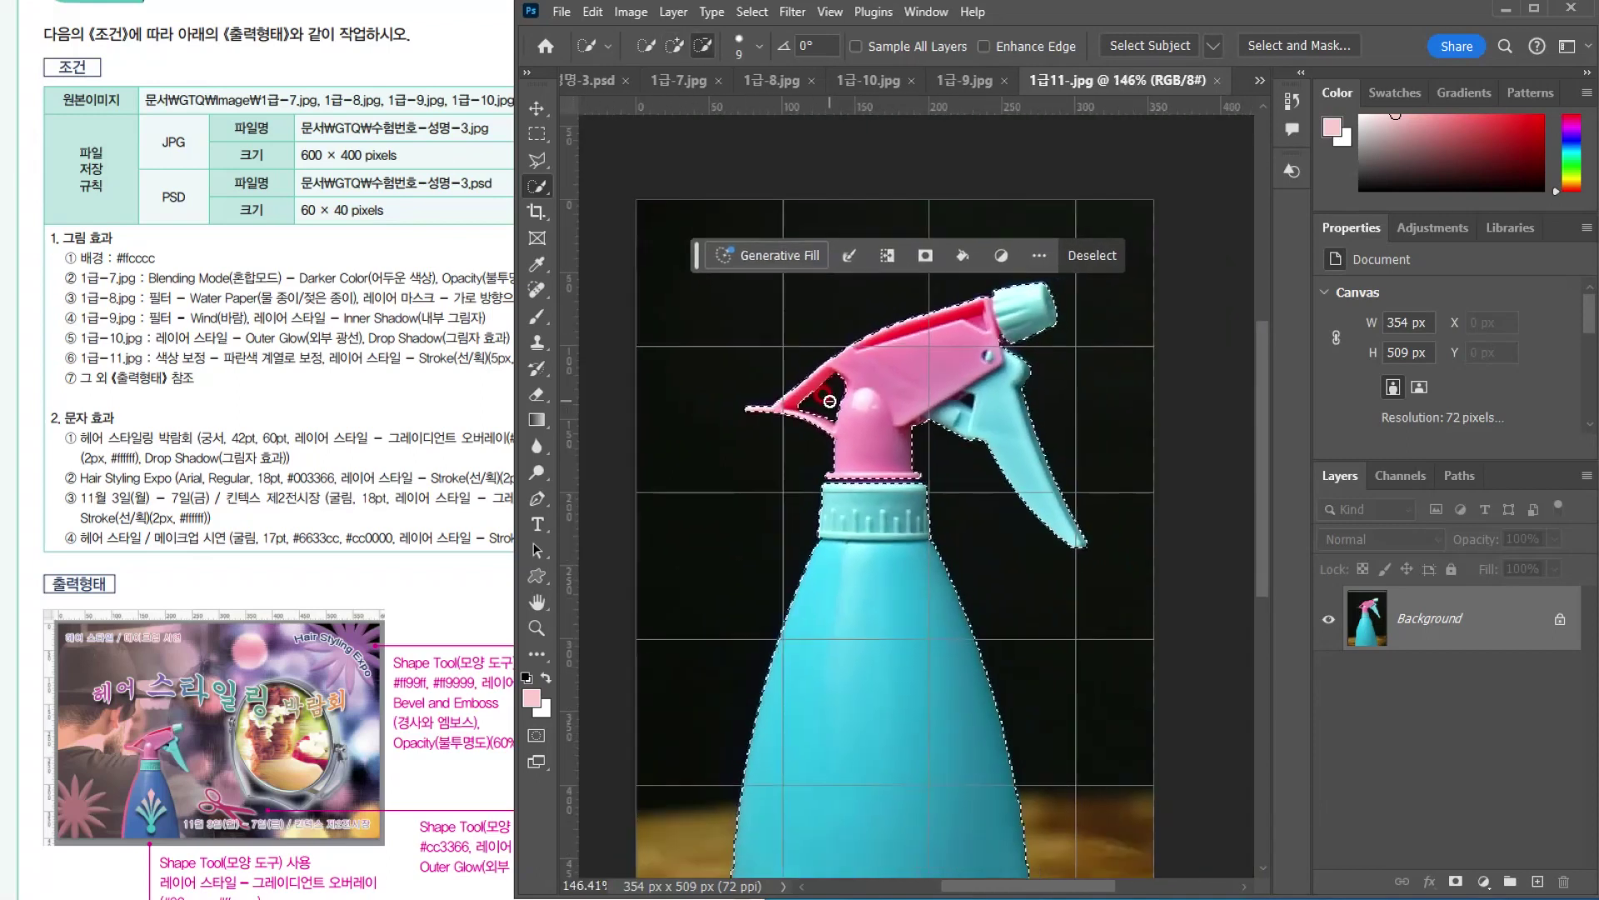
Copy the selected spray bottle into 수험번호-성명-3.psd and scale it to about 116 × 214 px at X 119 px, Y 189 px
{"action": "mouse_move", "coordinate": [599, 98]}
{"action": "left_mouse_down"}
{"action": "mouse_move", "coordinate": [590, 78]}
{"action": "mouse_move", "coordinate": [998, 506]}
{"action": "left_mouse_up"}
{"action": "key", "text": "ctrl+t"}
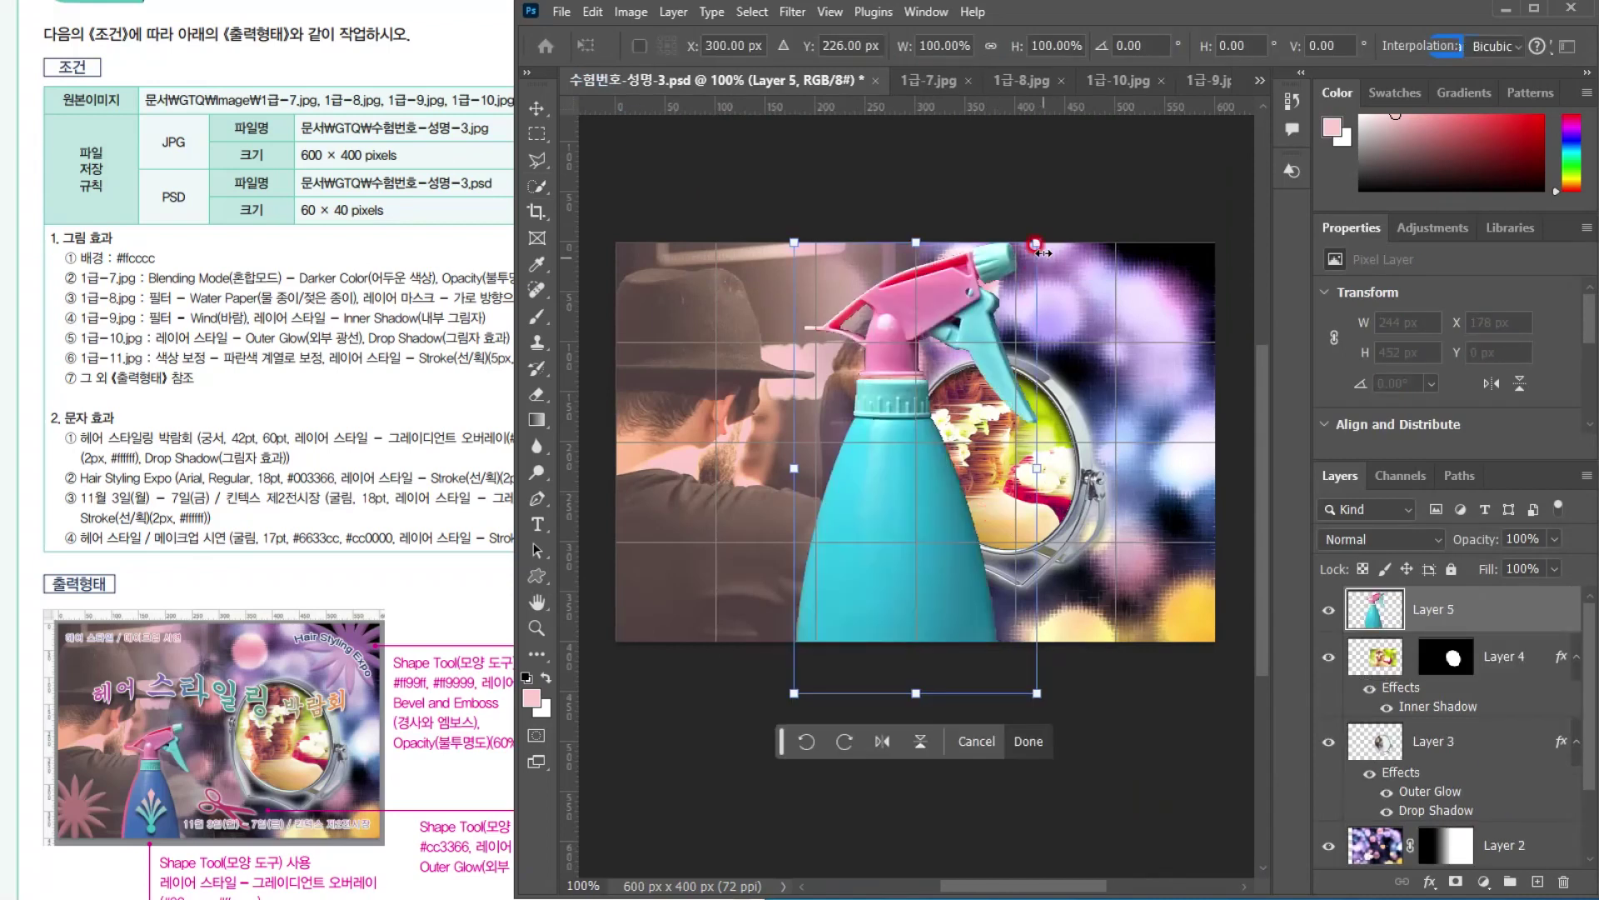
{"action": "left_click_drag", "start_coordinate": [1038, 242], "coordinate": [925, 434]}
{"action": "left_click_drag", "start_coordinate": [846, 609], "coordinate": [787, 562]}
{"action": "left_click_drag", "start_coordinate": [870, 393], "coordinate": [841, 421]}
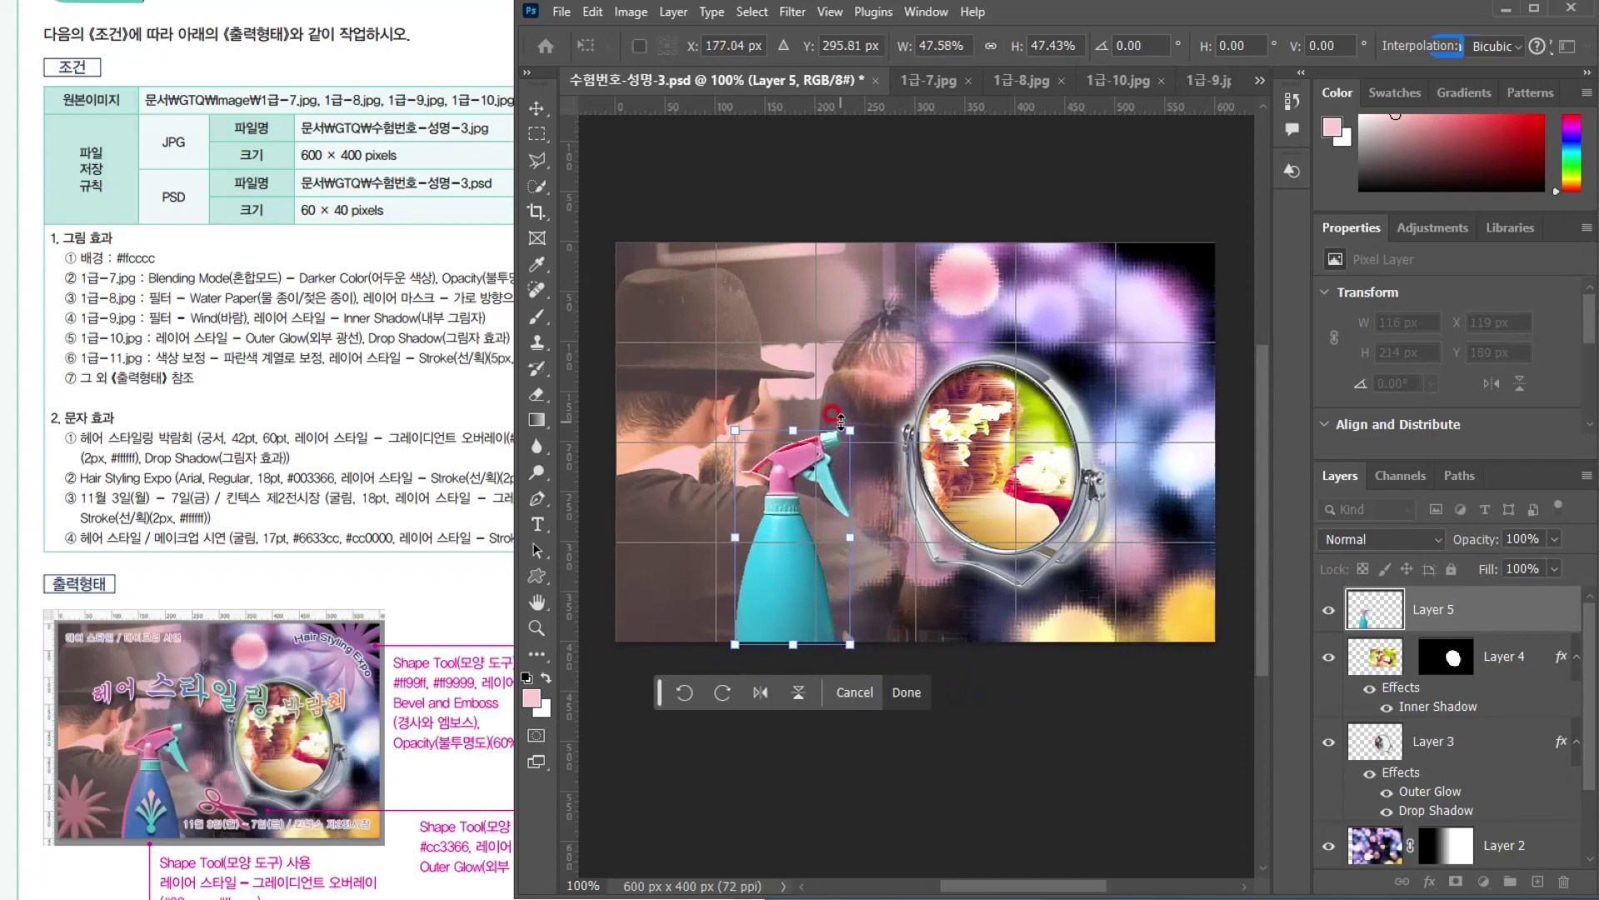
{"action": "key", "text": "Return"}
Select the turquoise body of the spray bottle on Layer 5 with the Quick Selection tool
{"action": "key", "text": "w"}
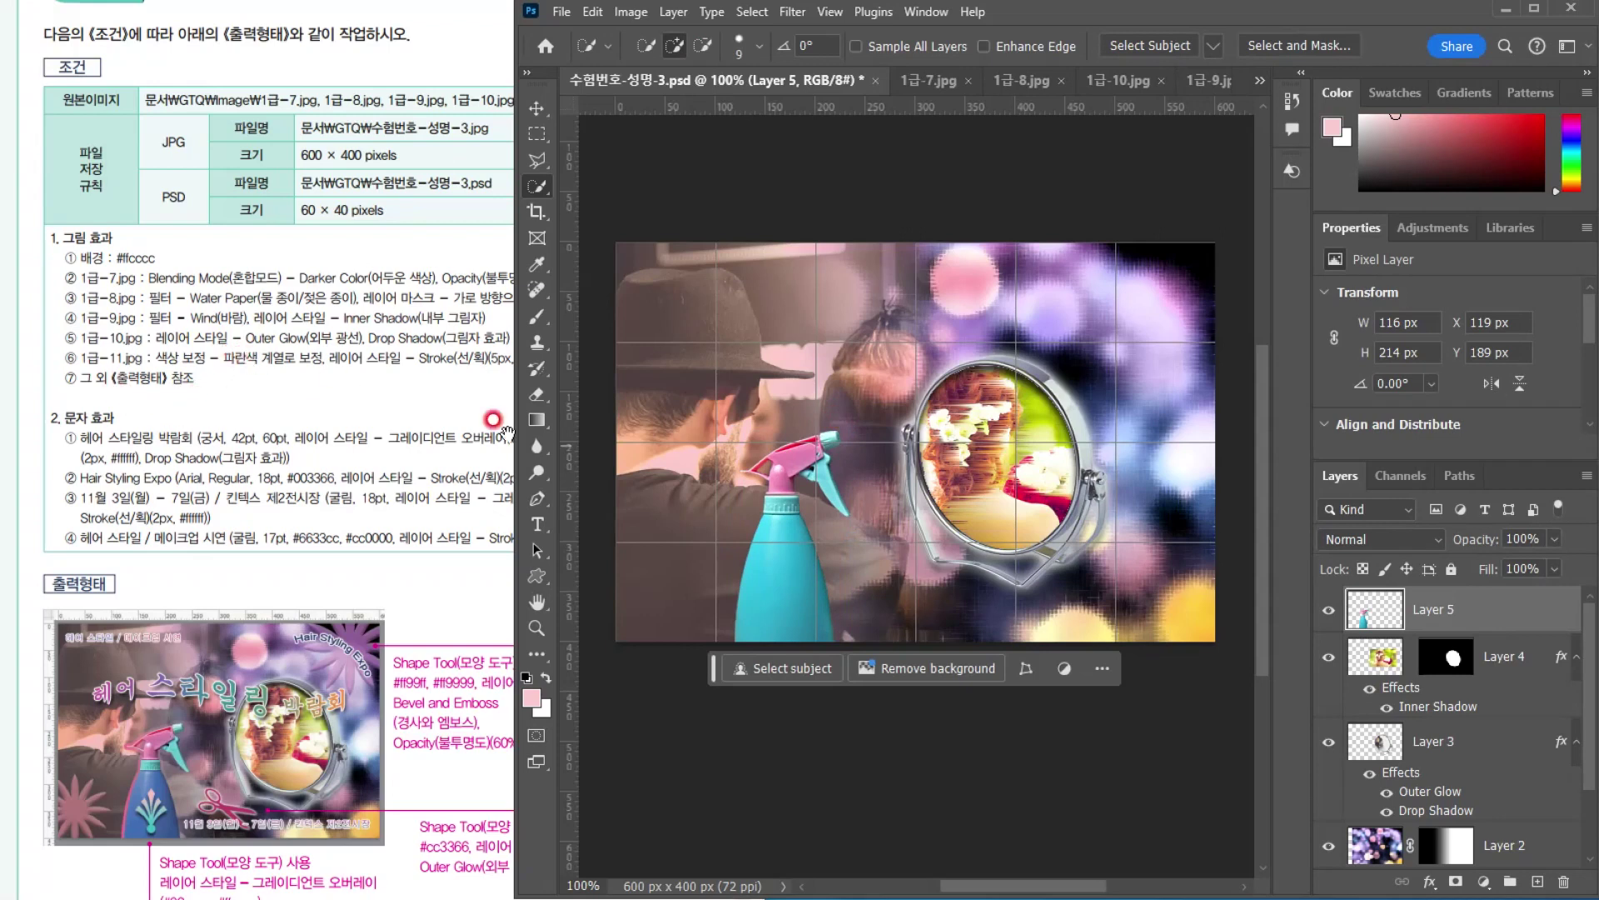
{"action": "mouse_move", "coordinate": [773, 526]}
{"action": "left_mouse_down"}
{"action": "mouse_move", "coordinate": [778, 621]}
{"action": "mouse_move", "coordinate": [740, 596]}
{"action": "left_mouse_up"}
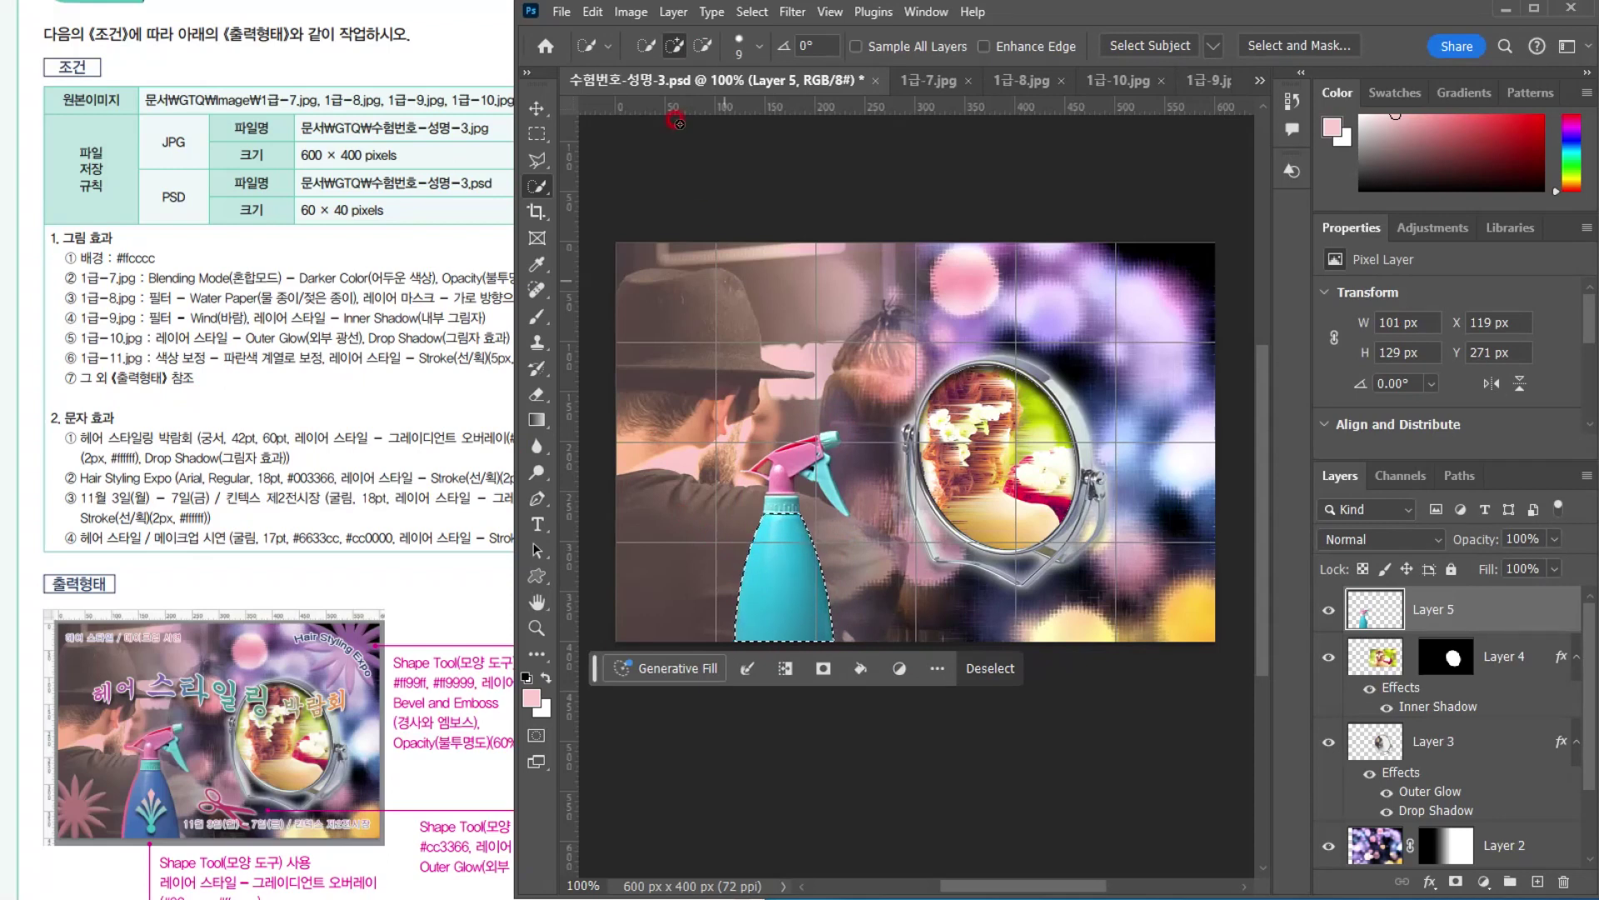
{"action": "left_click", "coordinate": [624, 12]}
{"action": "left_click", "coordinate": [647, 60]}
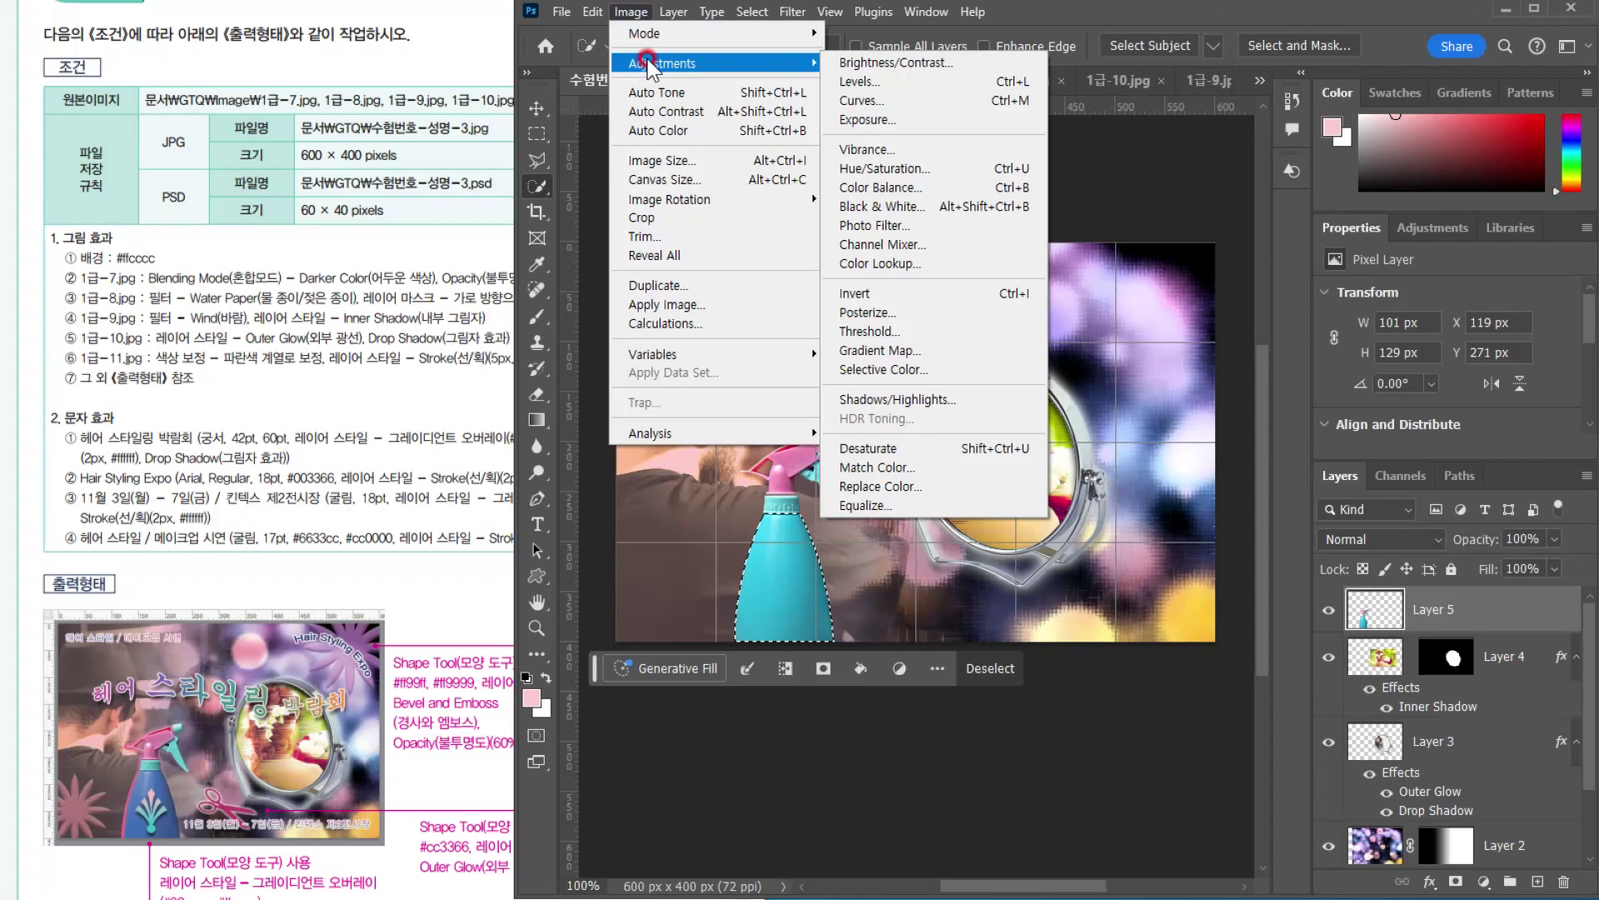
{"action": "left_click", "coordinate": [634, 13]}
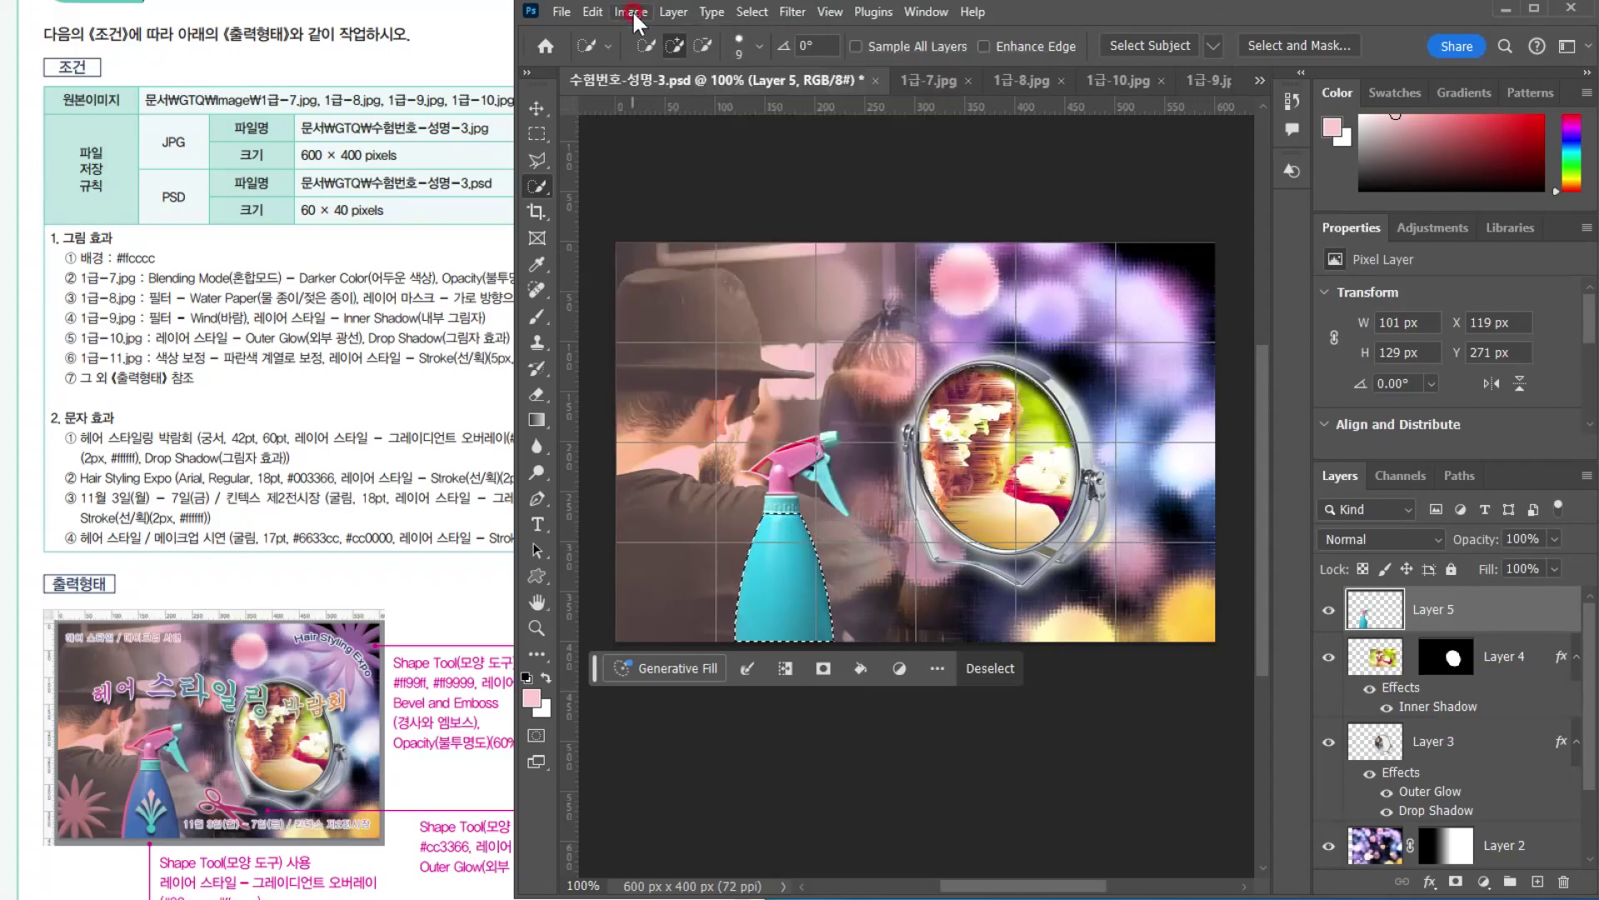
{"action": "left_click", "coordinate": [1482, 880]}
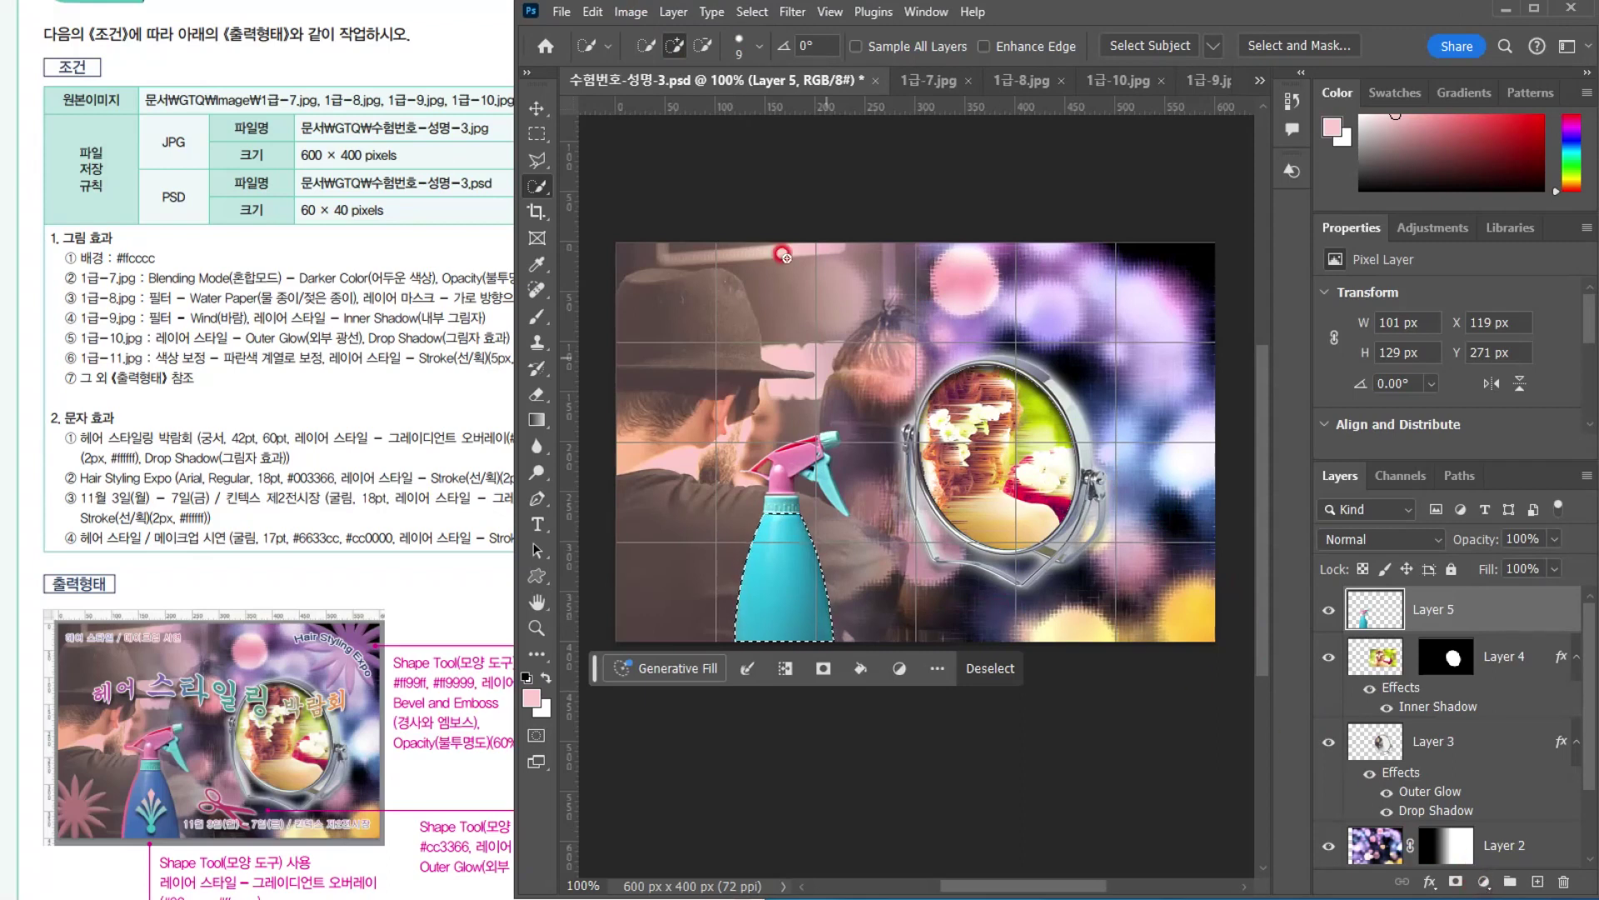
Colorize the selected bottle body blue using Hue/Saturation with hue 219 and saturation 51, and clear the selection
{"action": "left_click", "coordinate": [639, 11]}
{"action": "mouse_move", "coordinate": [629, 61]}
{"action": "left_click", "coordinate": [813, 61]}
{"action": "left_click", "coordinate": [898, 170]}
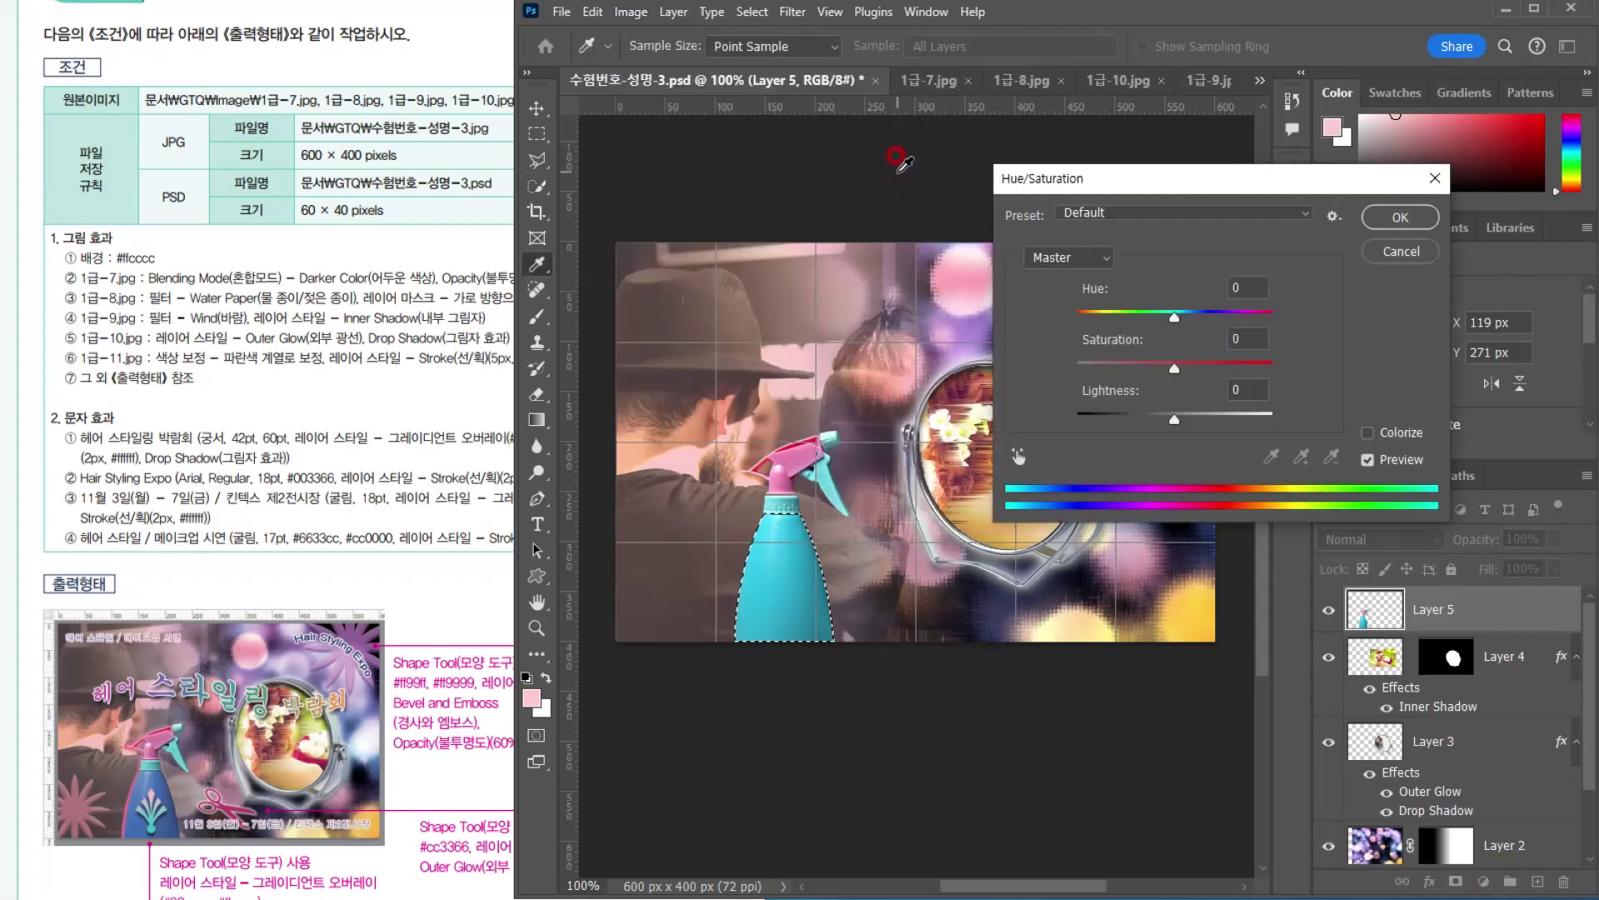
{"action": "left_click", "coordinate": [1385, 461]}
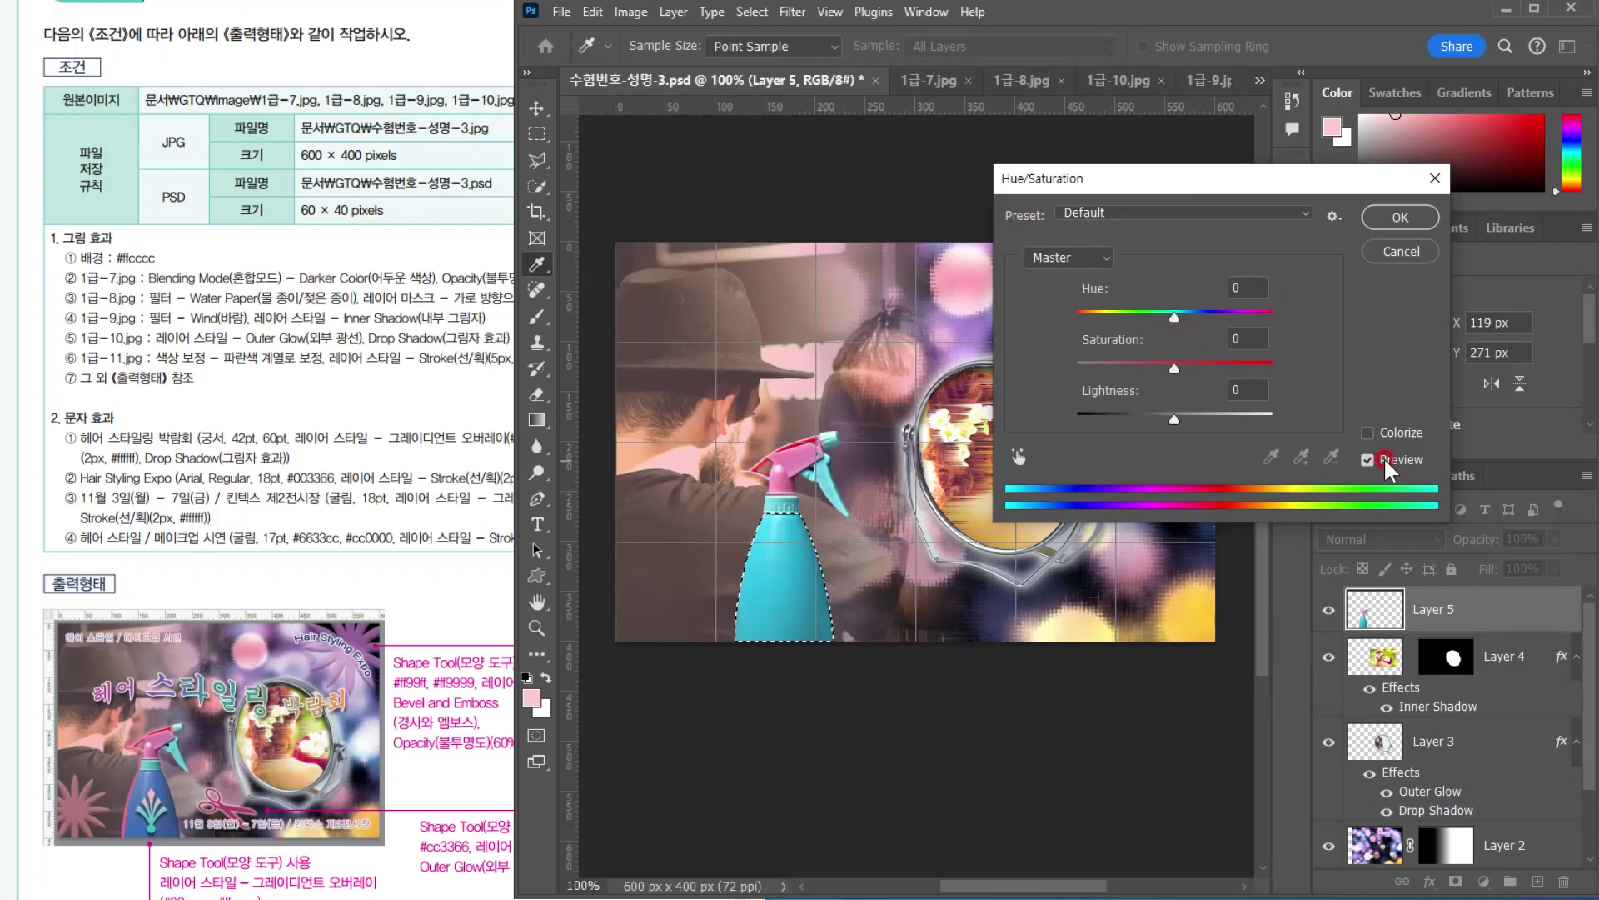
{"action": "left_click", "coordinate": [1374, 435]}
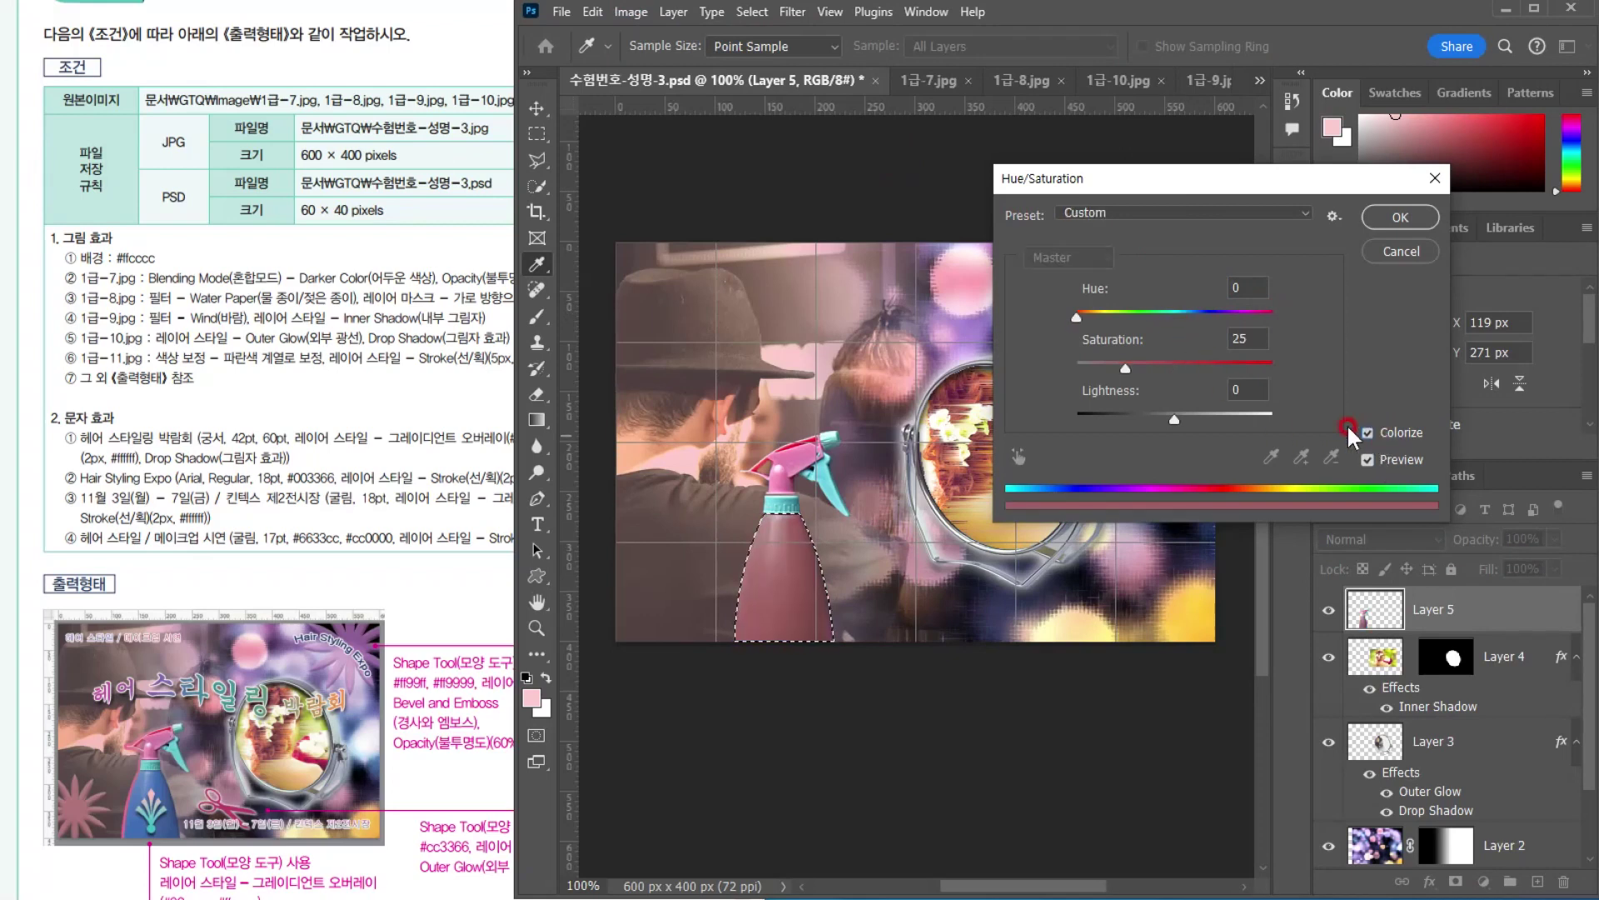
{"action": "left_click", "coordinate": [1076, 318]}
{"action": "left_click_drag", "start_coordinate": [1080, 327], "coordinate": [1197, 326]}
{"action": "left_click_drag", "start_coordinate": [1125, 368], "coordinate": [1180, 380]}
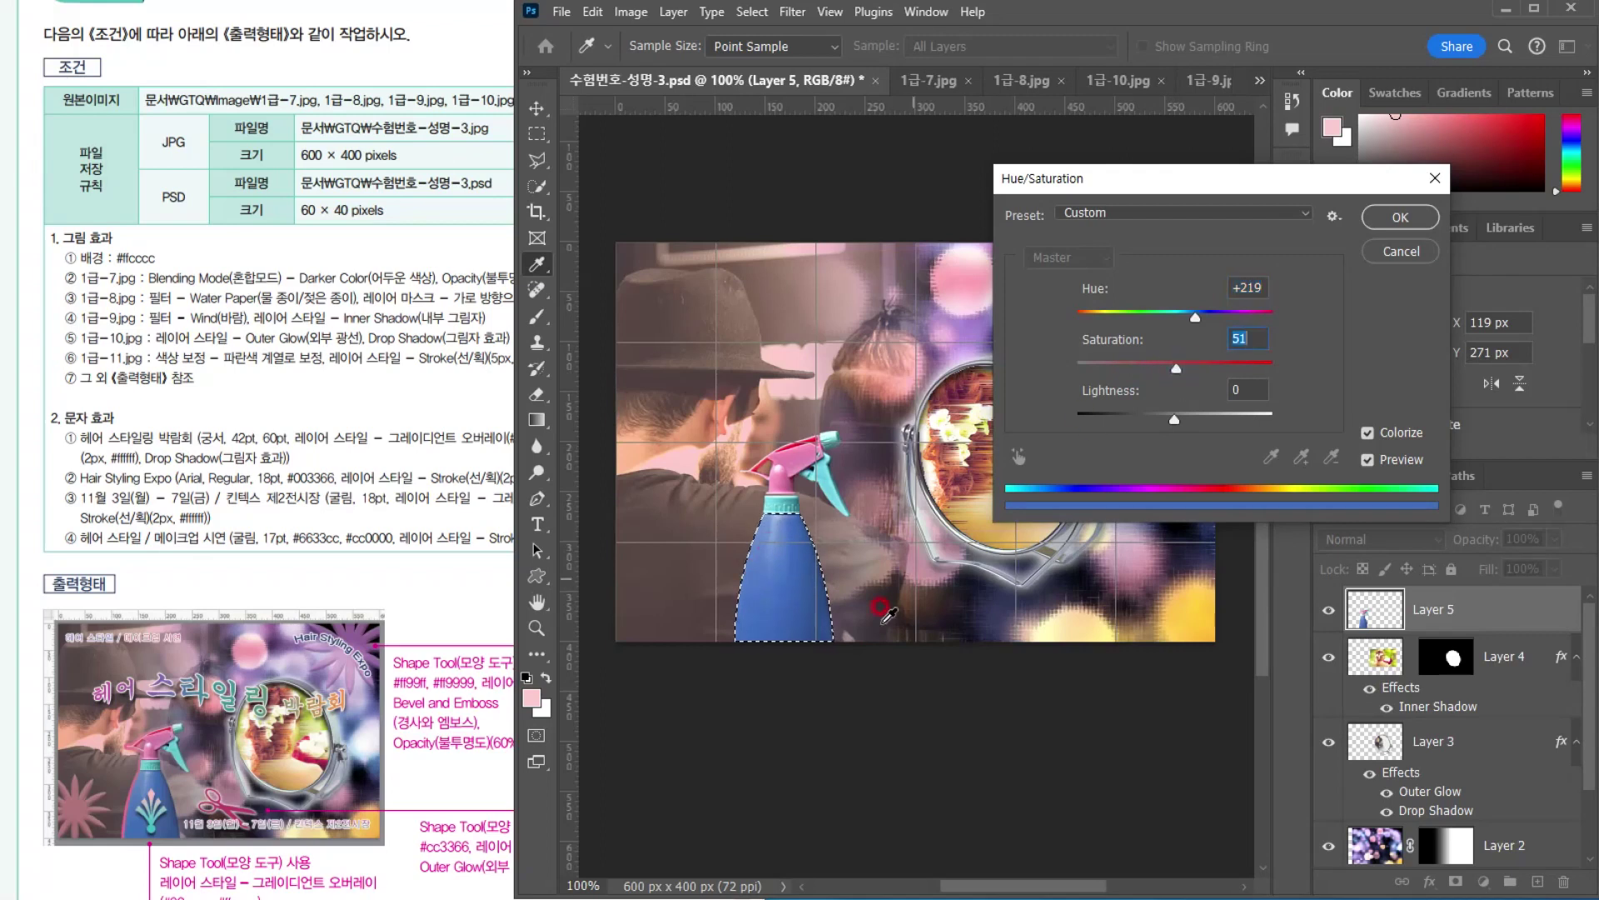
{"action": "left_click", "coordinate": [1383, 220]}
{"action": "key", "text": "w"}
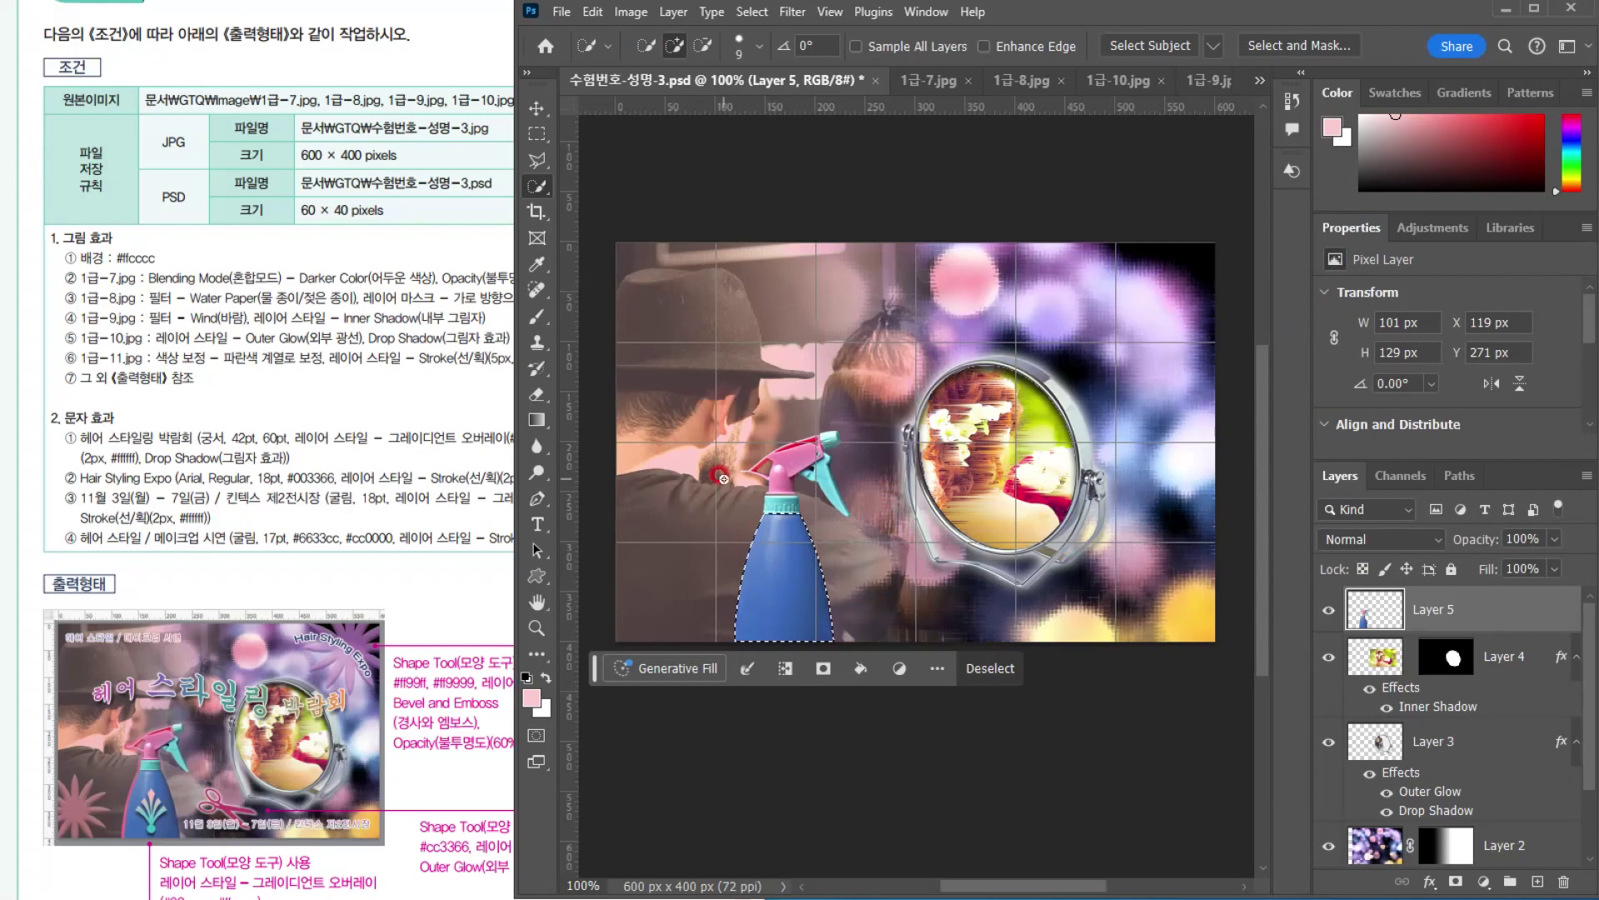
{"action": "key", "text": "ctrl+d"}
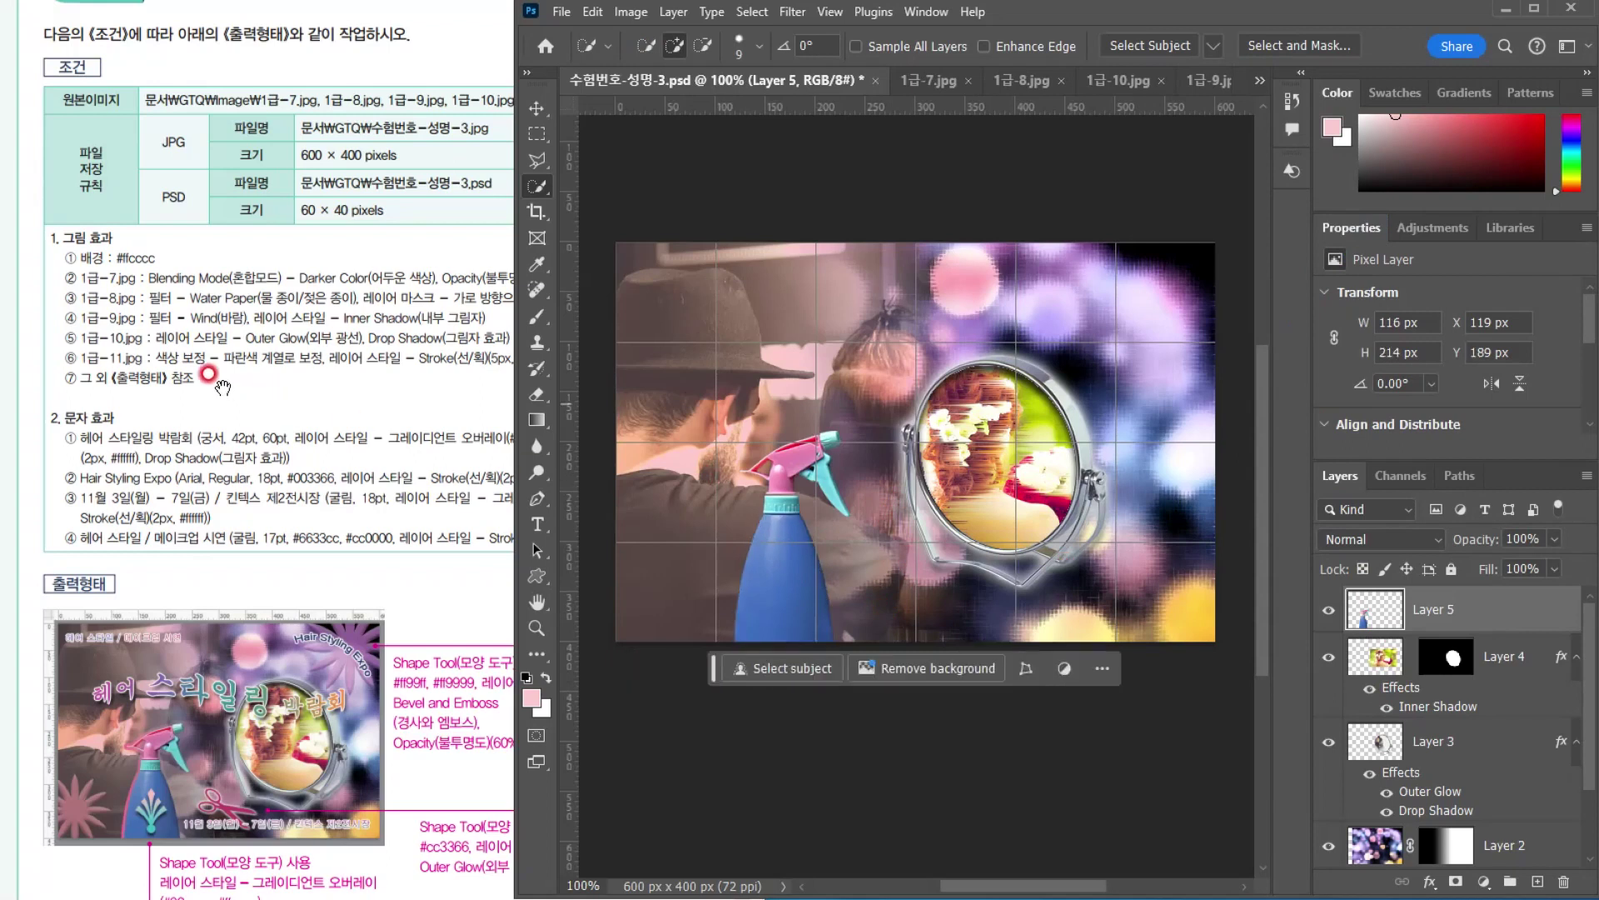
Check the exam sheet's 1급-11.jpg stroke requirement and add a 5 px outside Stroke with a gradient fill to Layer 5
{"action": "left_click", "coordinate": [394, 341]}
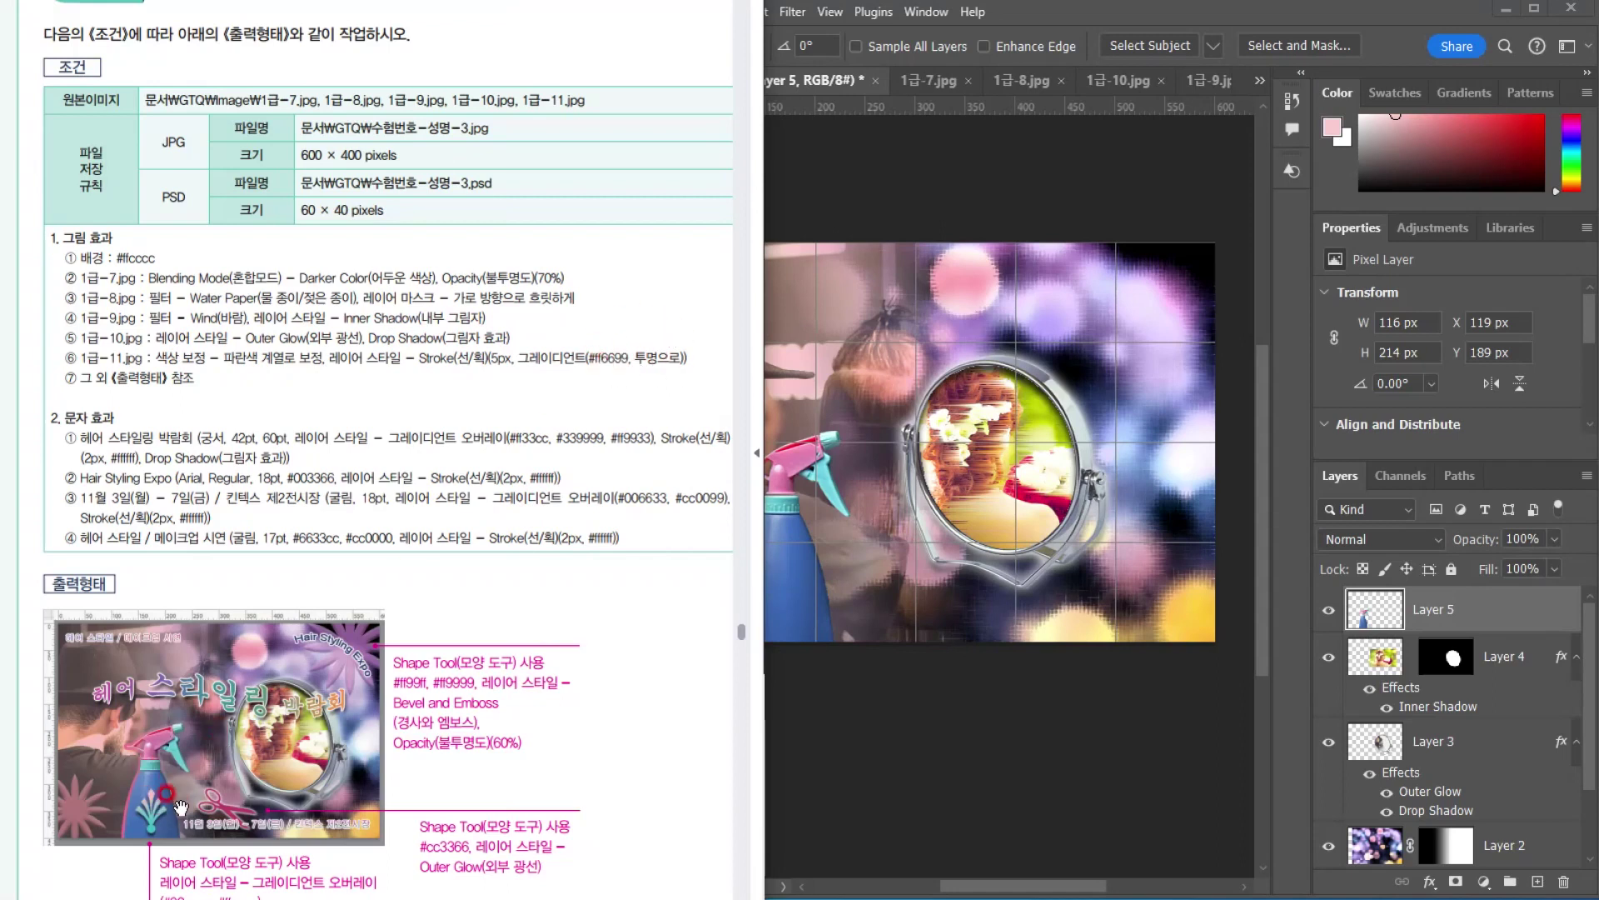
{"action": "left_click", "coordinate": [1006, 32]}
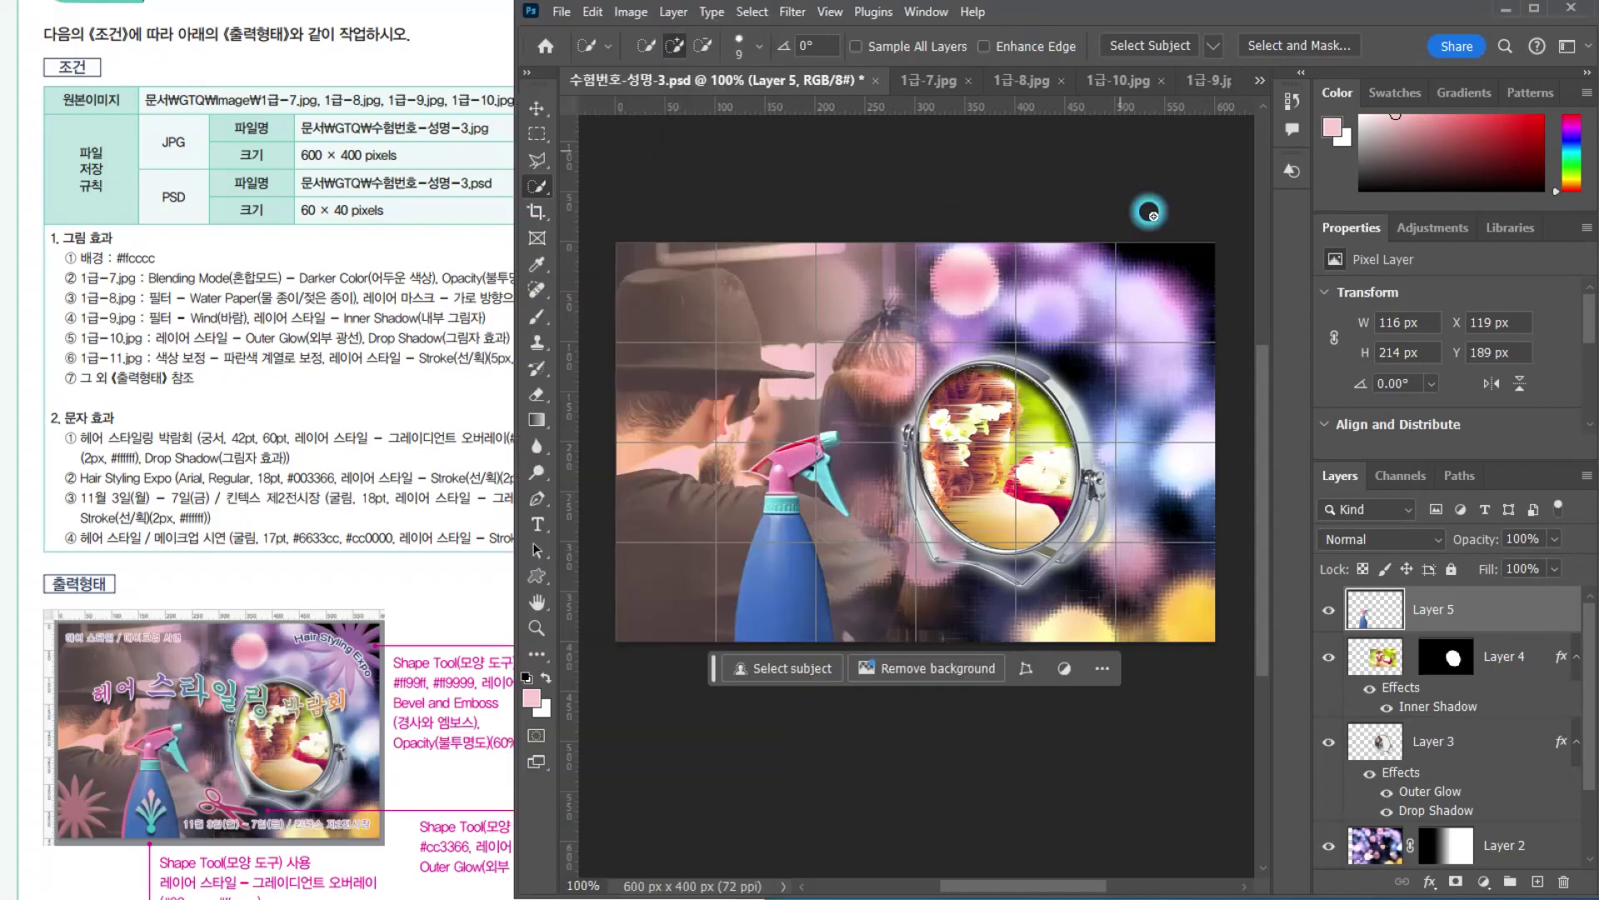
{"action": "left_click", "coordinate": [1430, 880]}
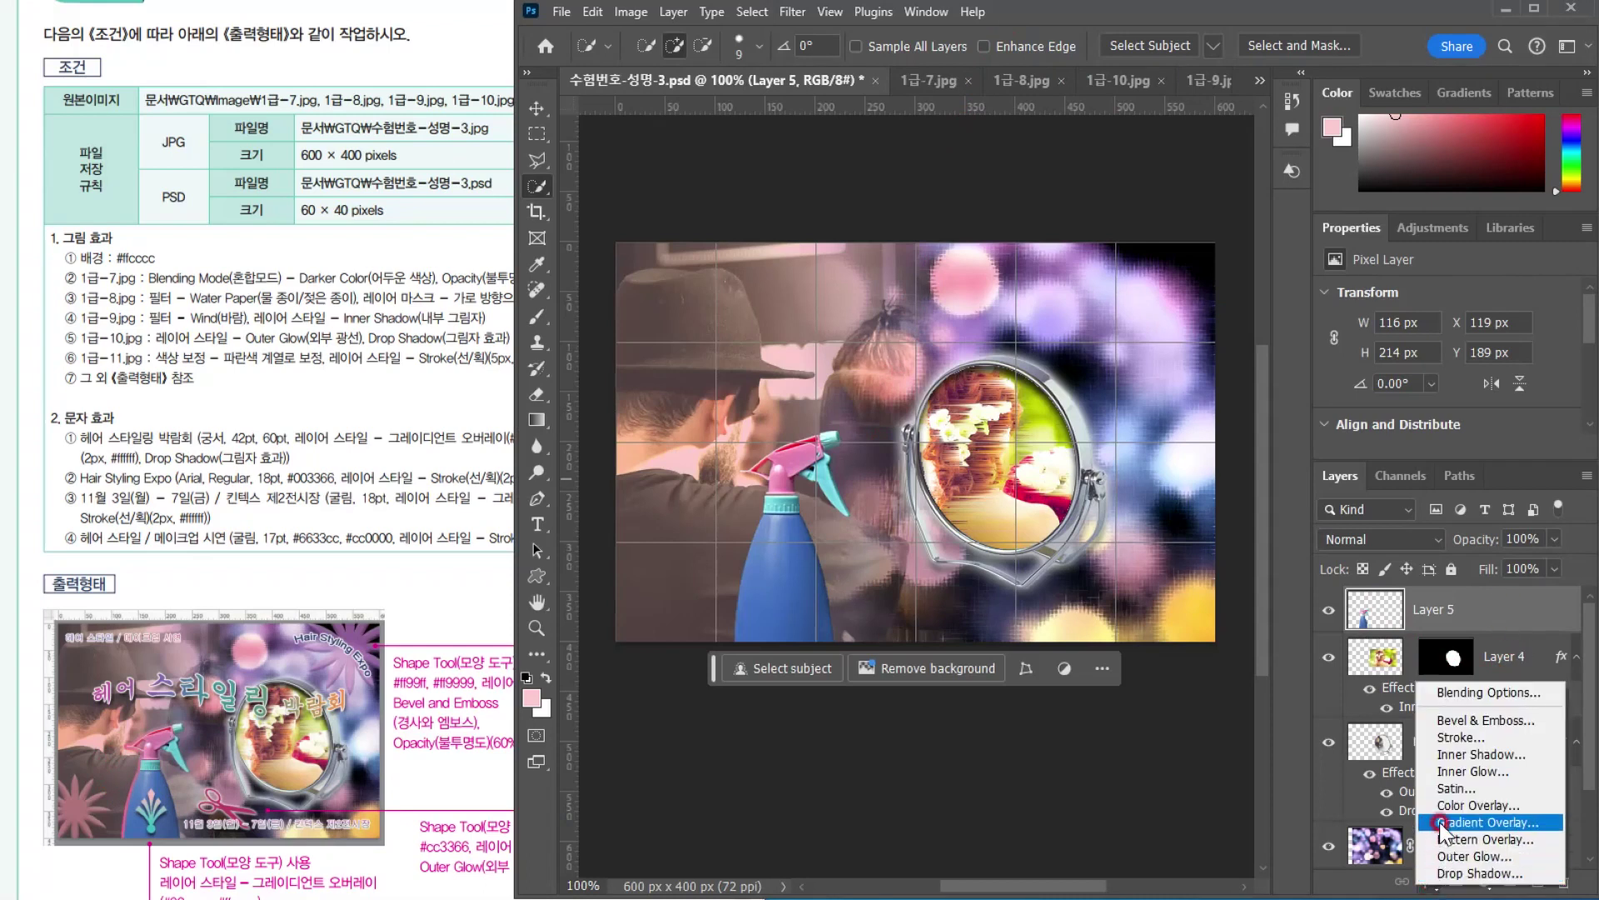
{"action": "left_click", "coordinate": [1454, 735]}
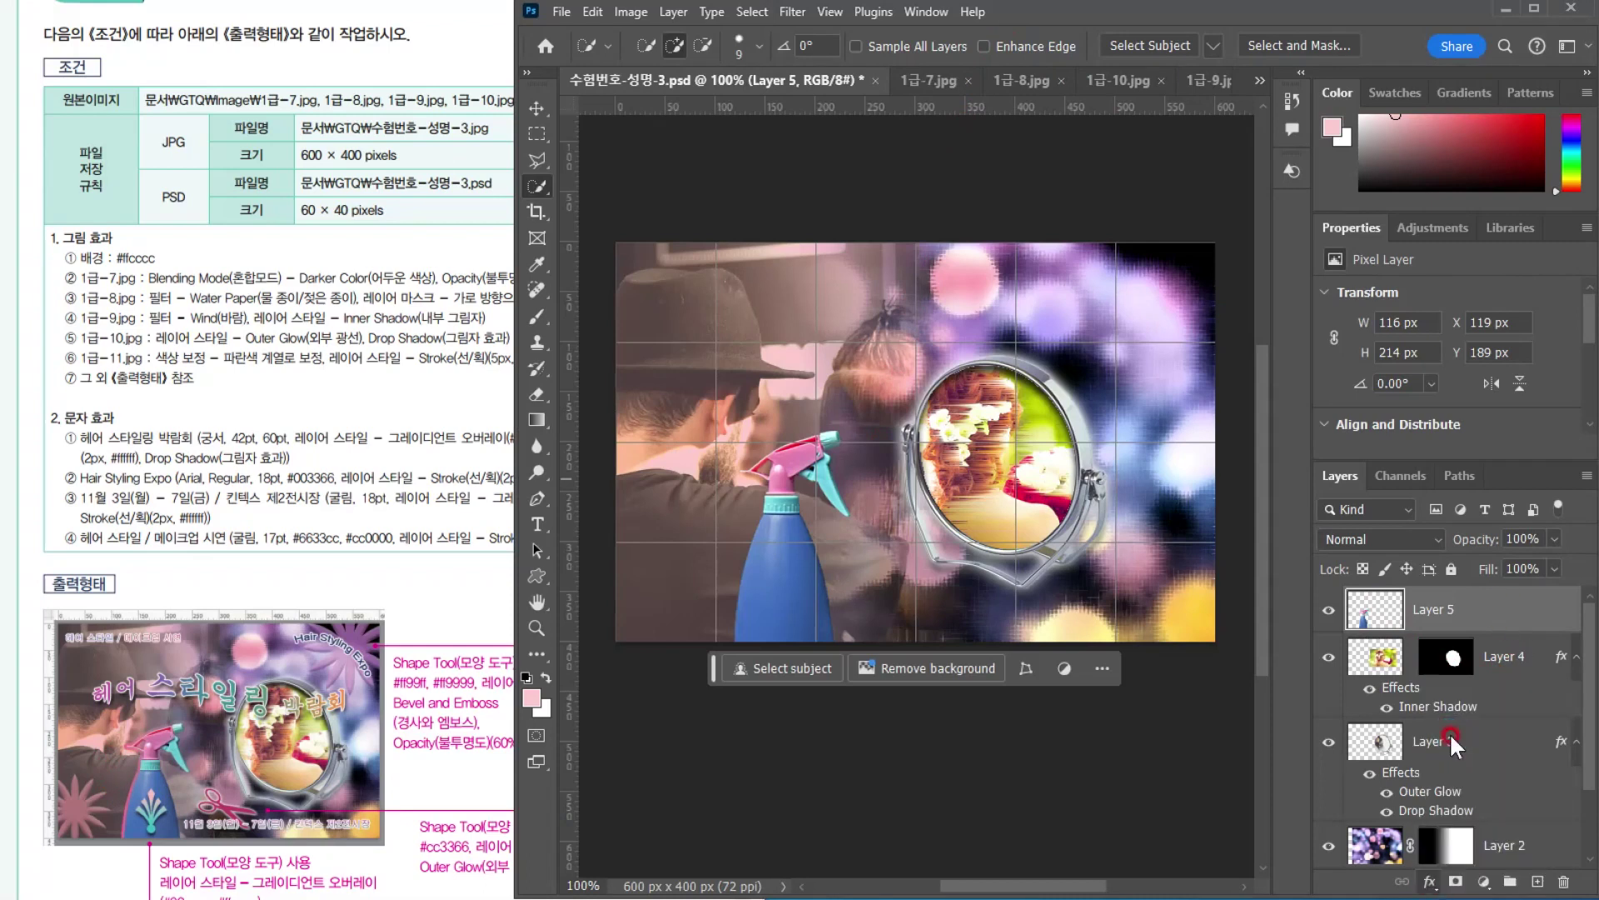
{"action": "left_click_drag", "start_coordinate": [1076, 151], "coordinate": [993, 223]}
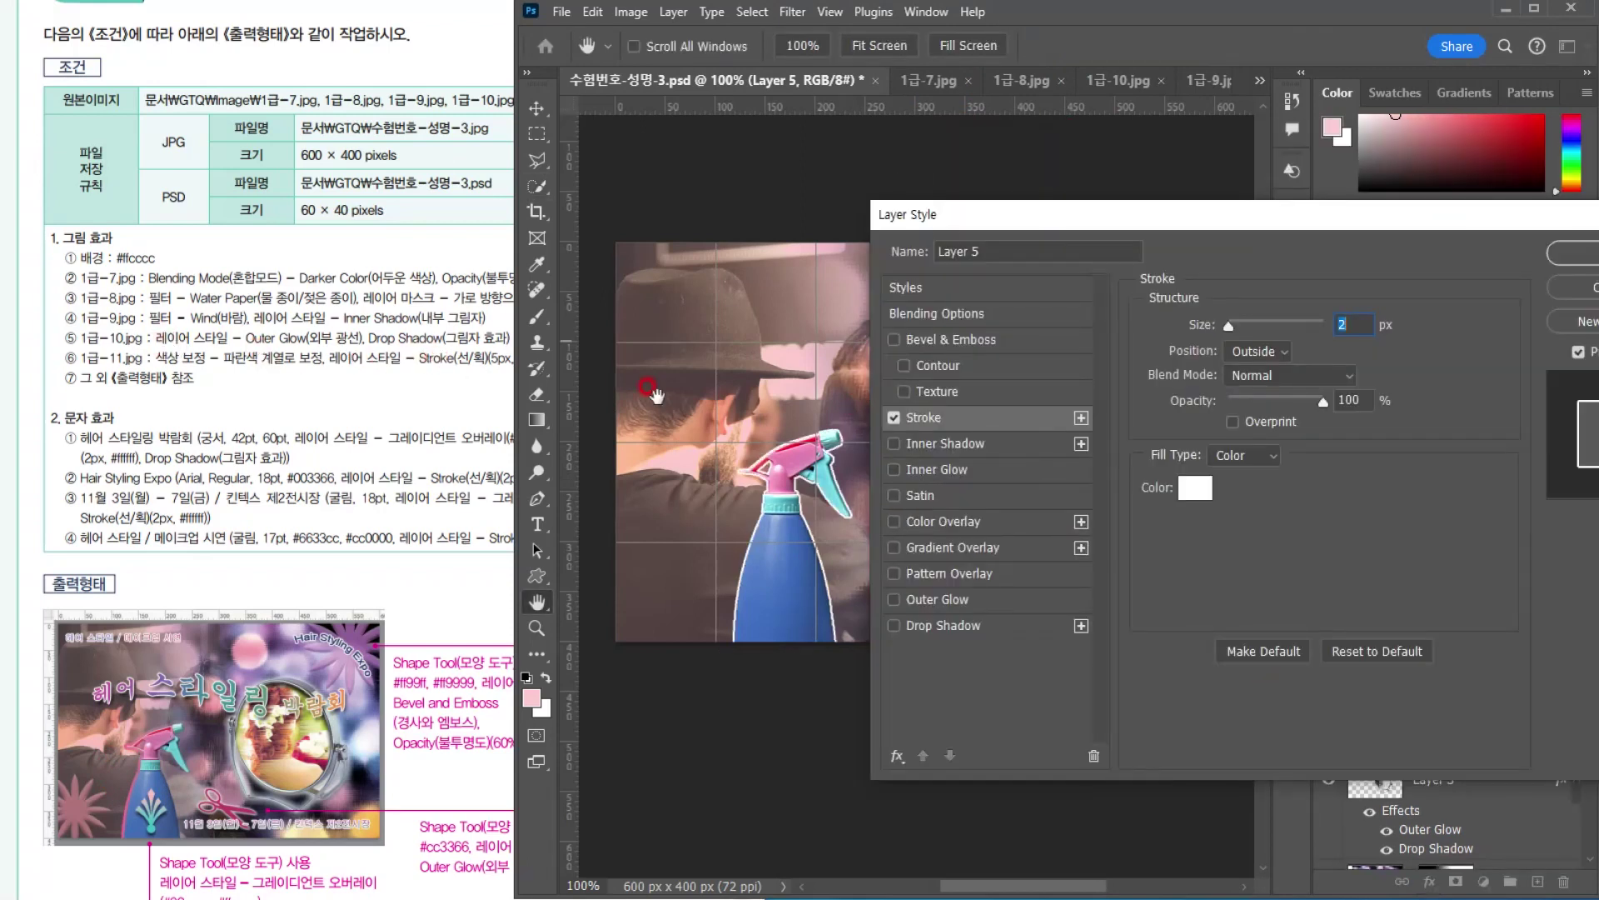
{"action": "type", "text": "5"}
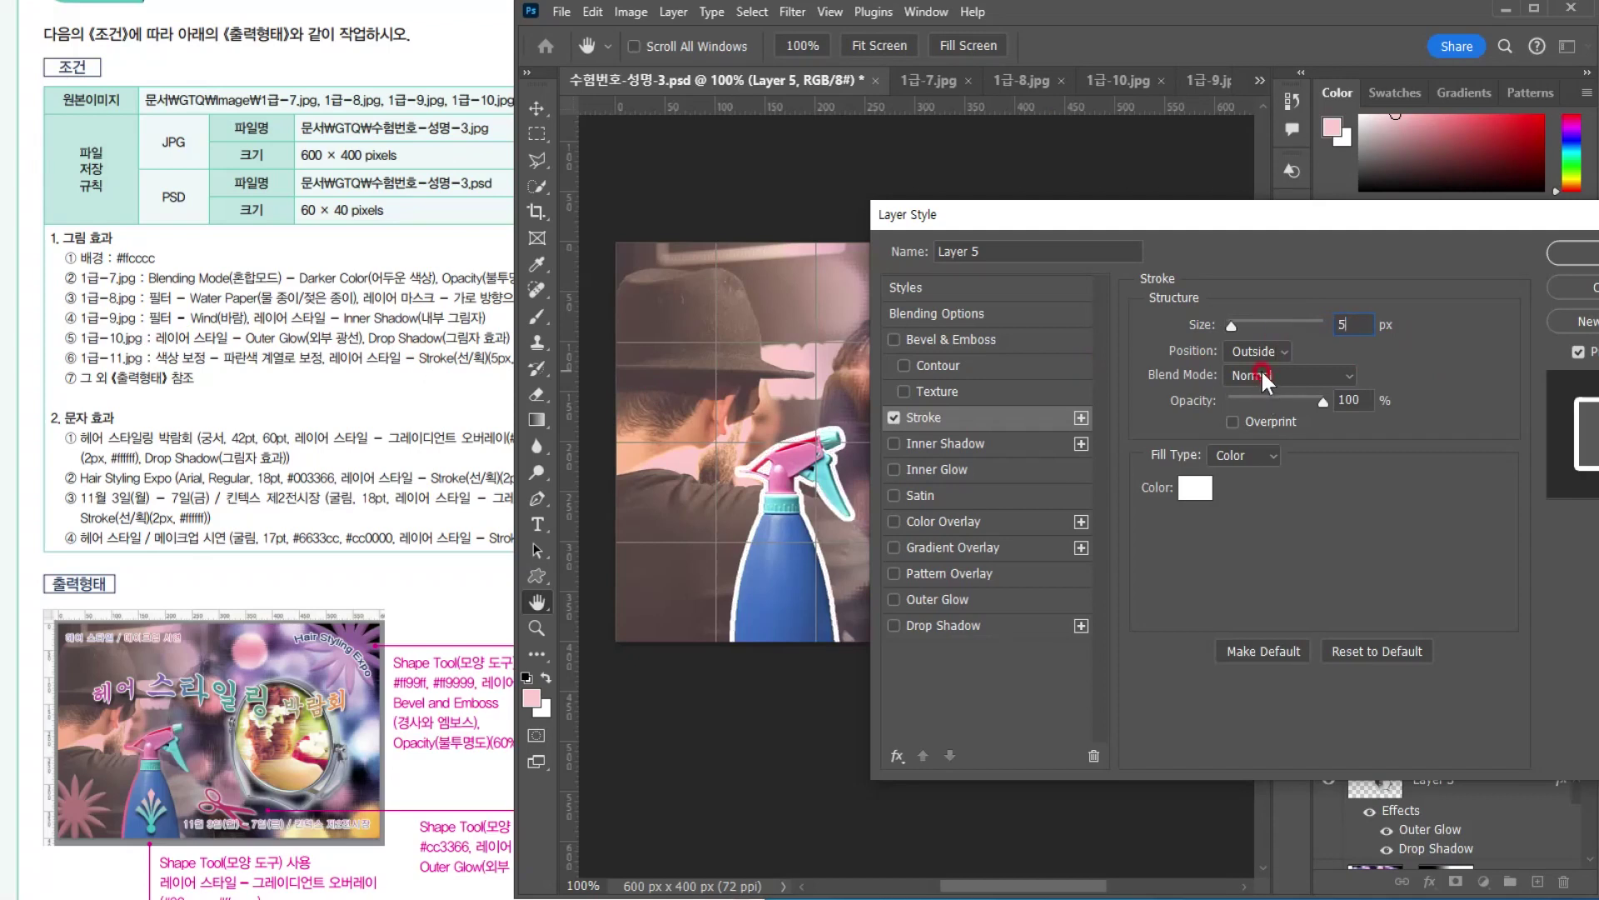
{"action": "left_click", "coordinate": [1236, 457]}
{"action": "left_click", "coordinate": [1236, 492]}
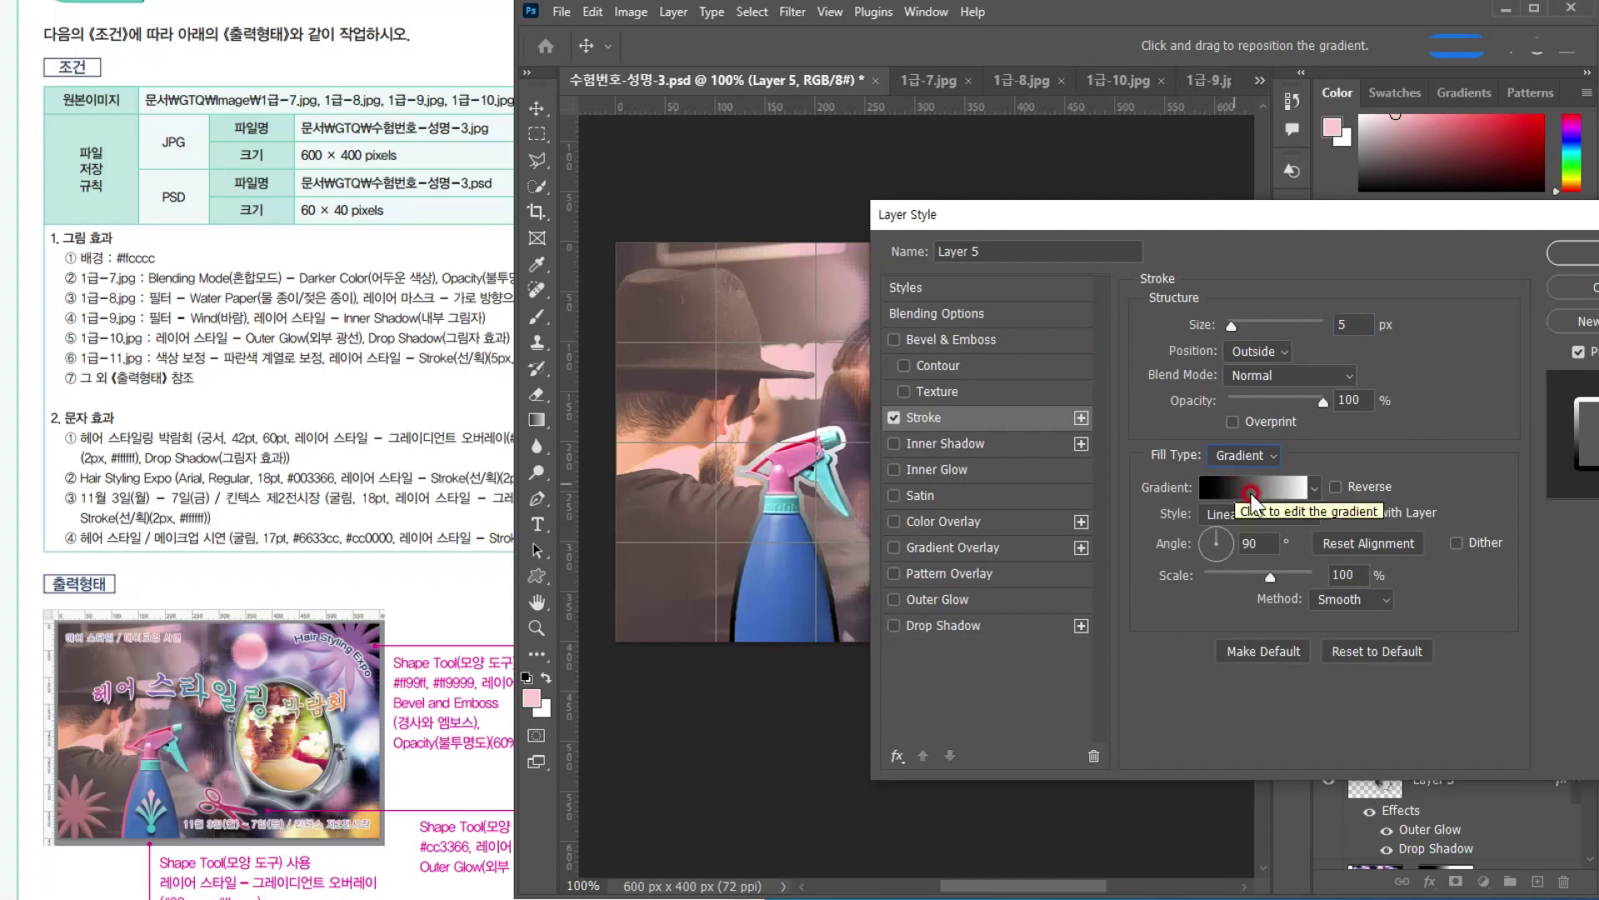
Set the starting color stop of the bottle's stroke gradient to #ff6699
{"action": "left_click", "coordinate": [1256, 492]}
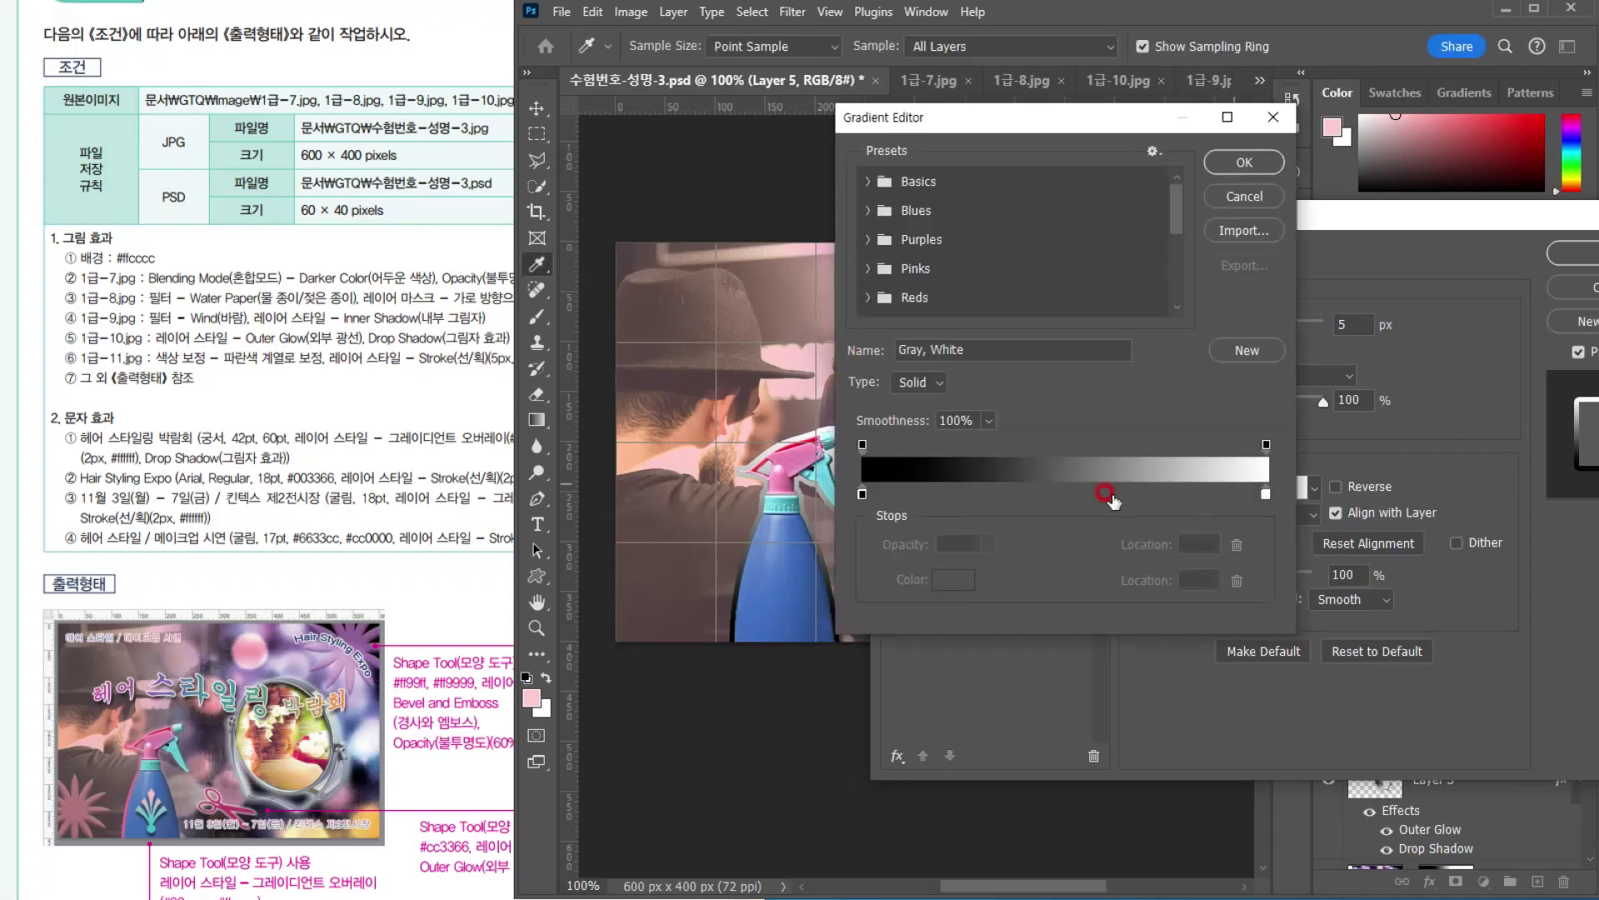
{"action": "double_click", "coordinate": [863, 495]}
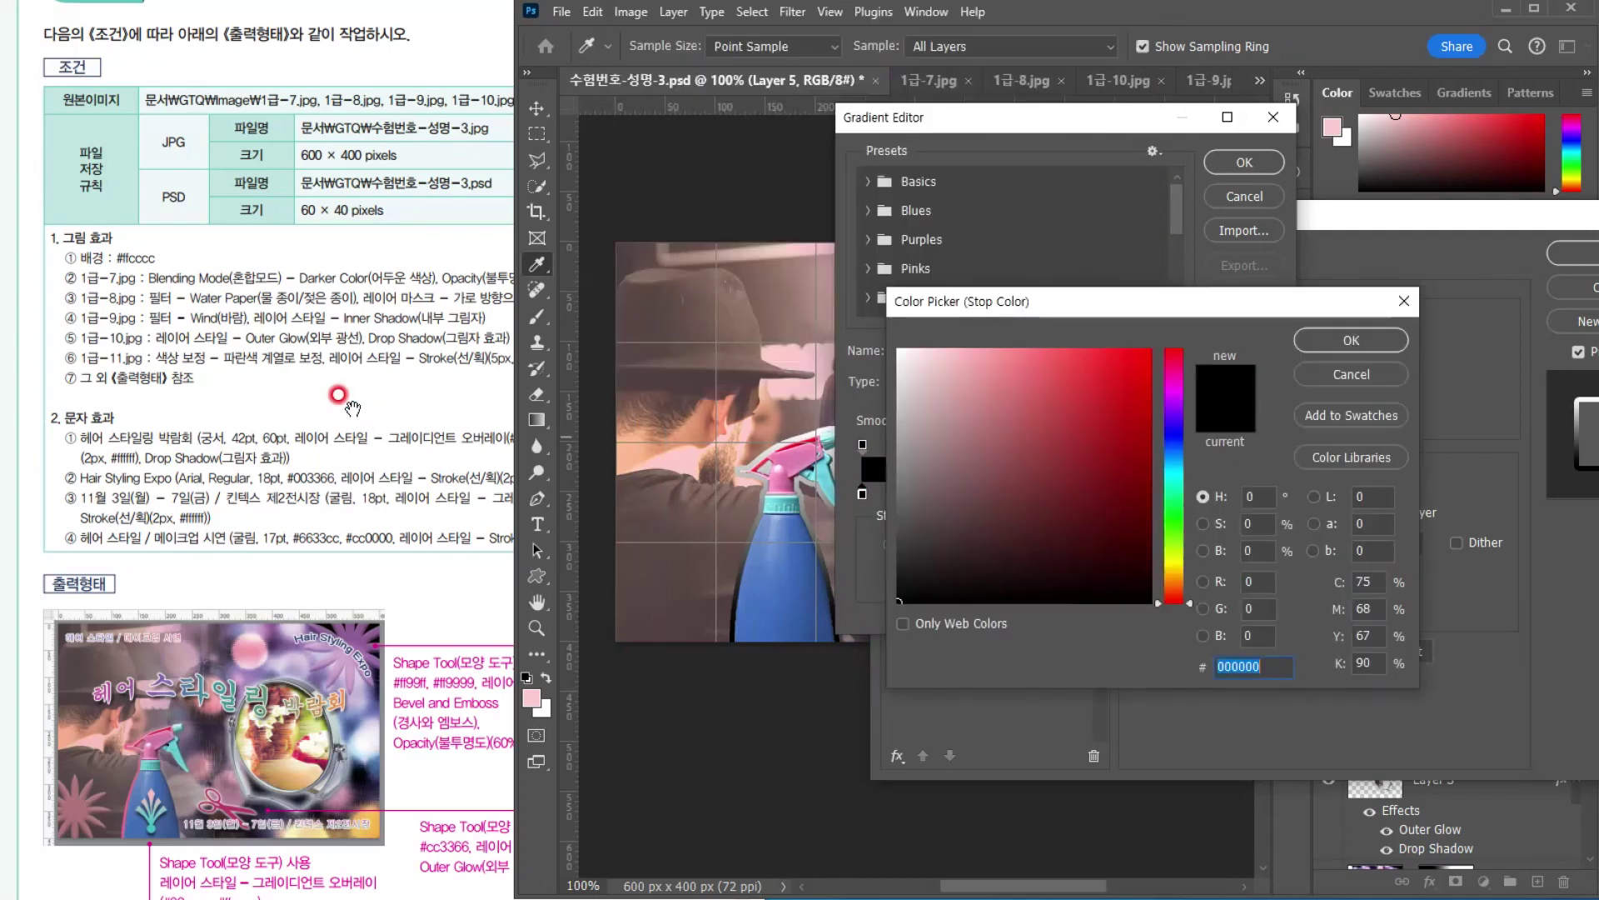
{"action": "left_click", "coordinate": [421, 360]}
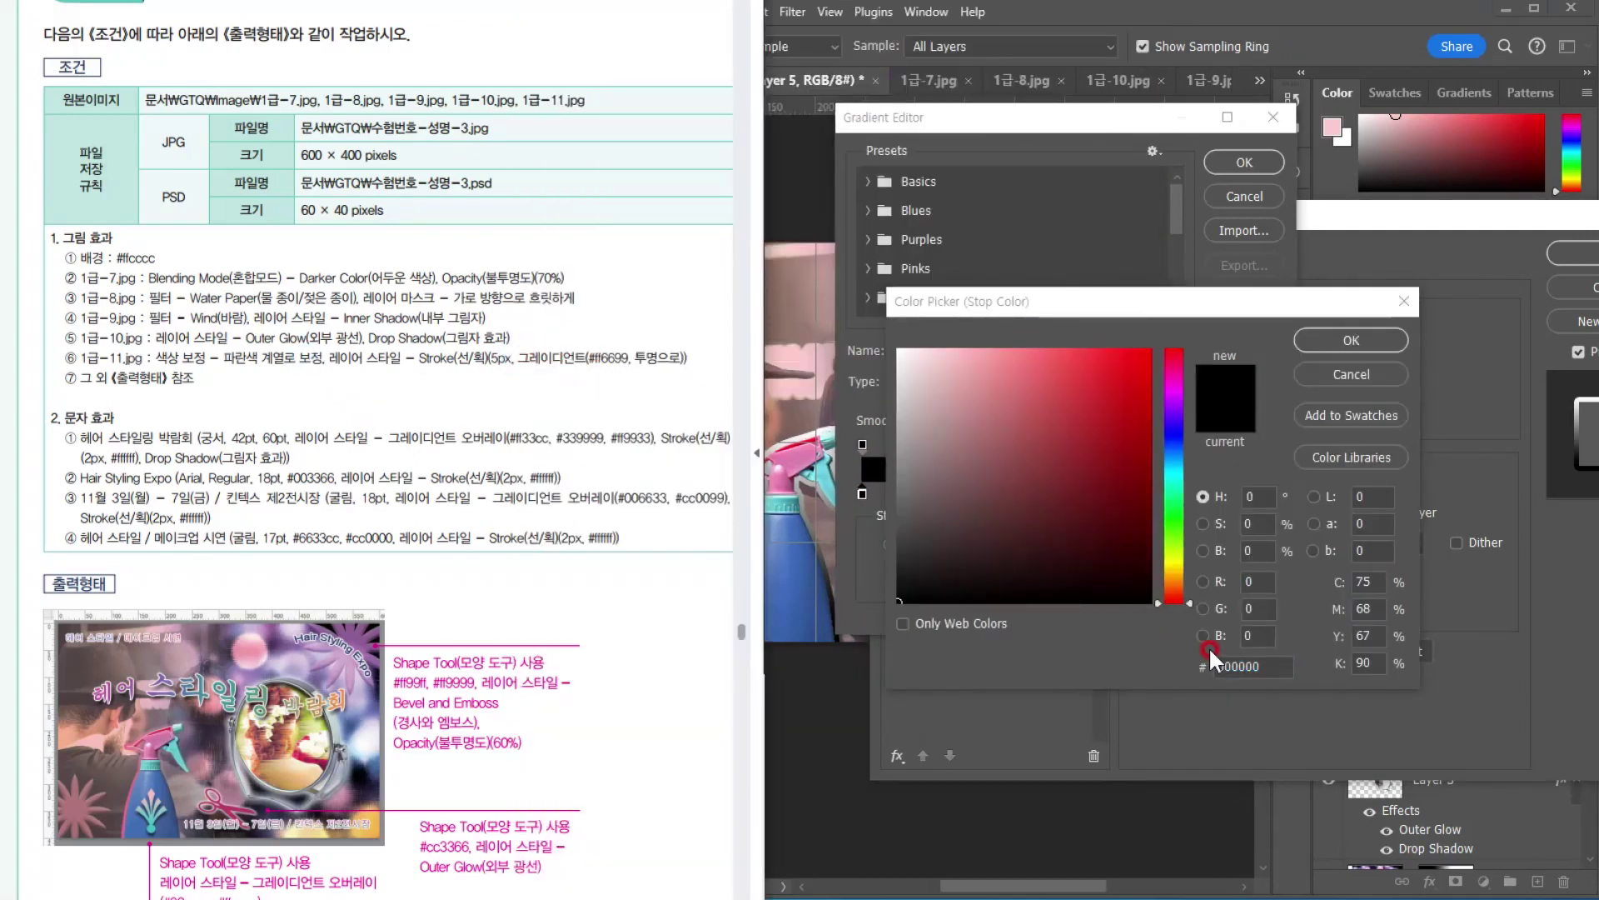
{"action": "left_click", "coordinate": [1250, 667]}
{"action": "type", "text": "ff6699"}
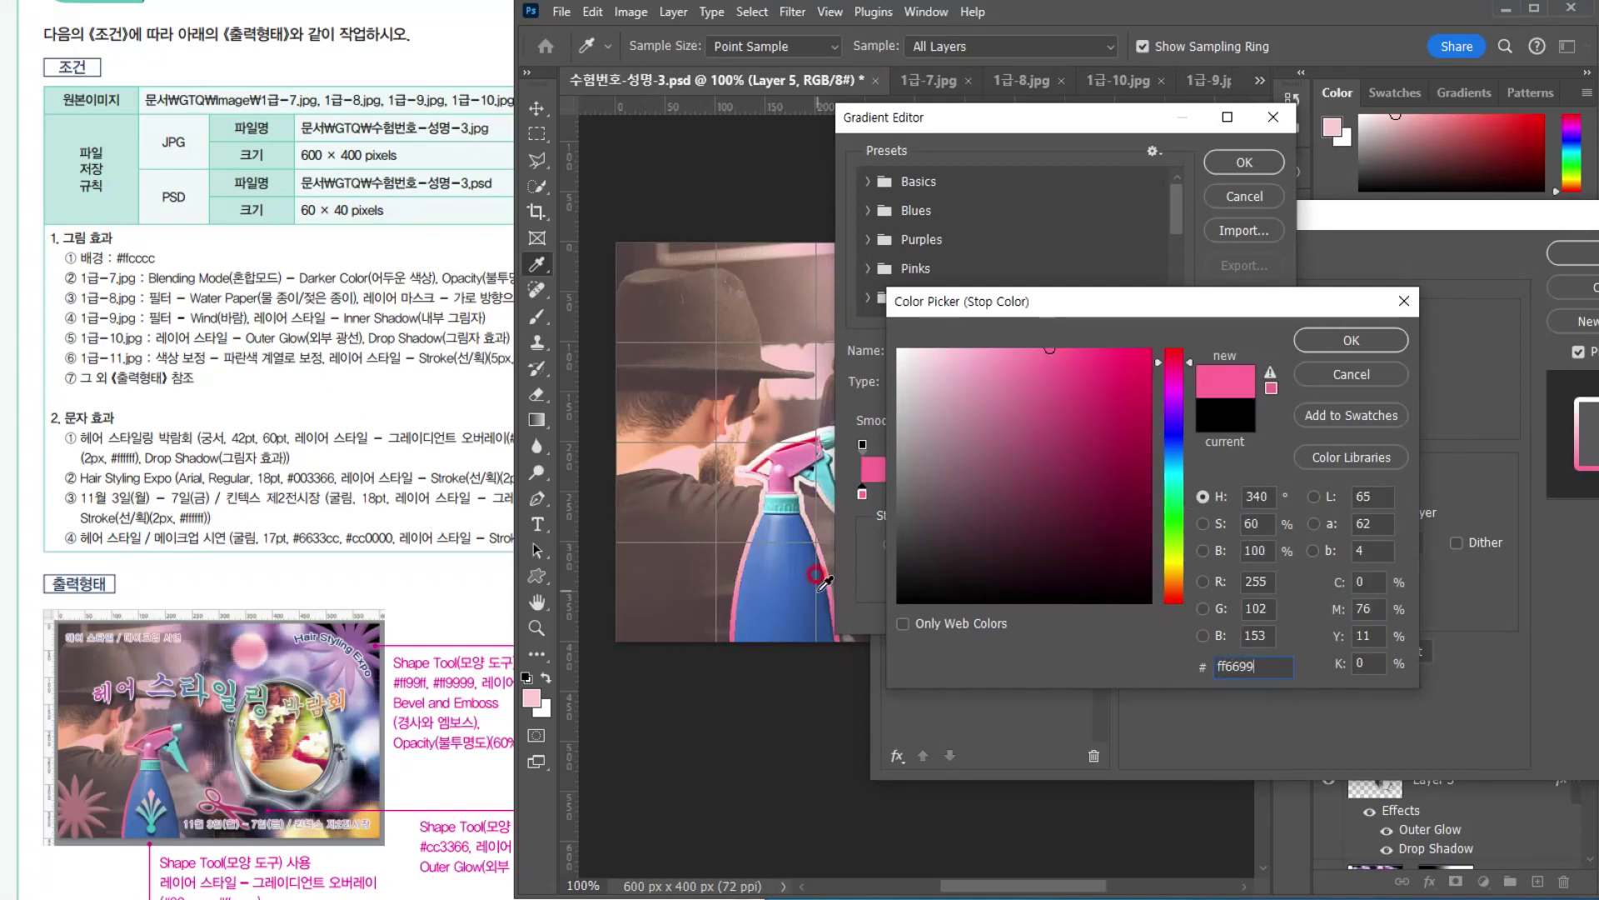
{"action": "key", "text": "Return"}
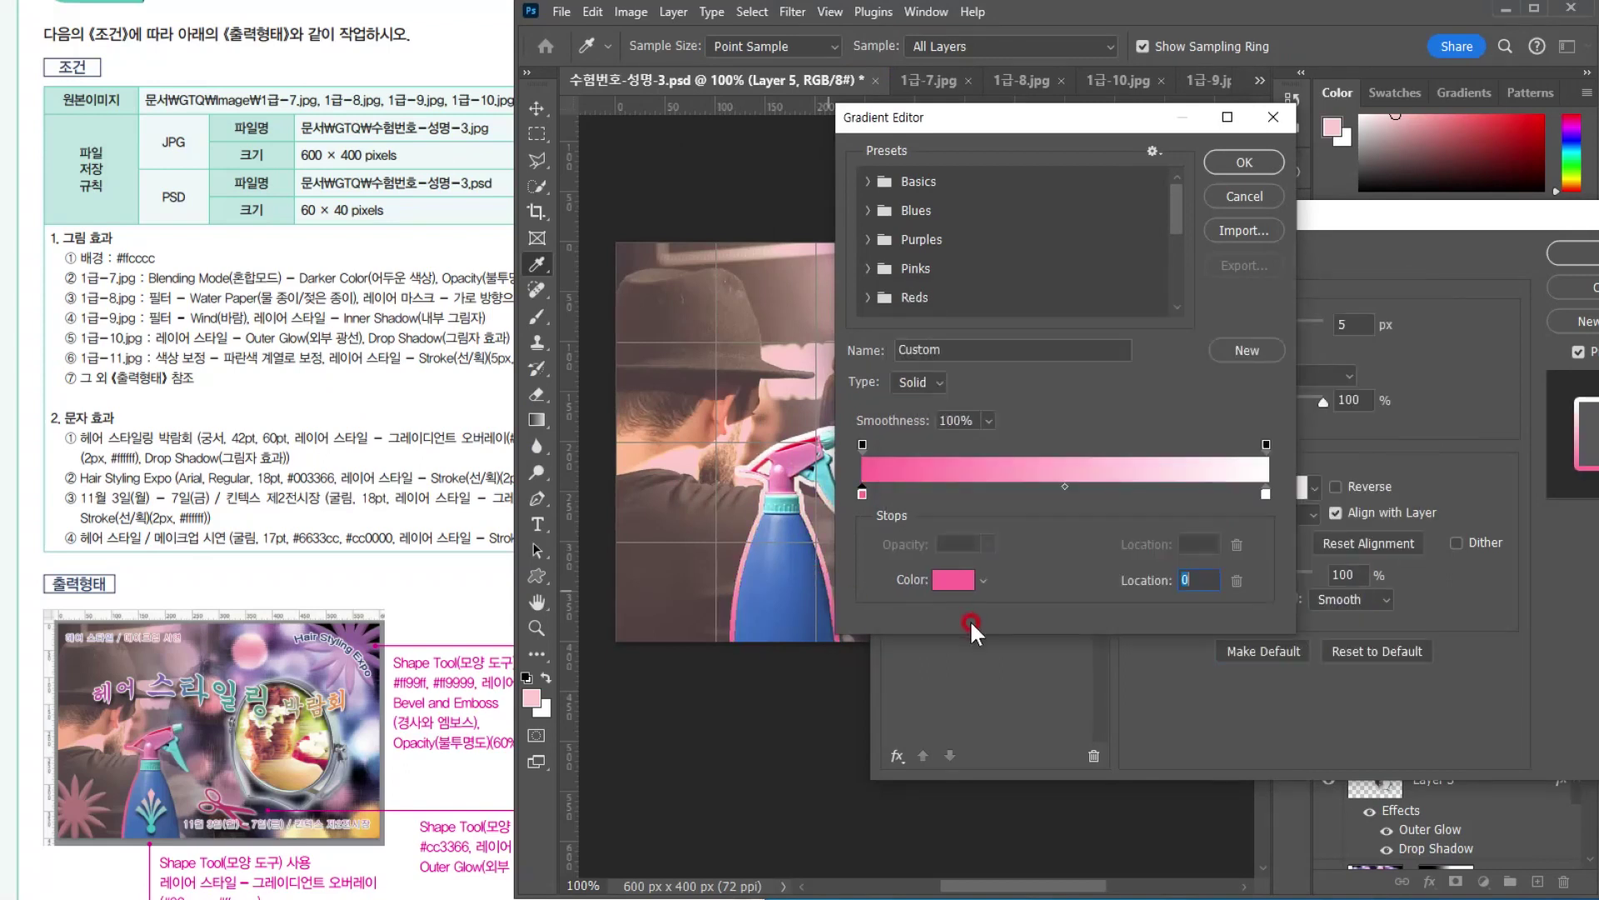
Make the end of the stroke gradient transparent with 0% opacity at location 100, checking it against the exam sheet
{"action": "left_click", "coordinate": [1264, 493]}
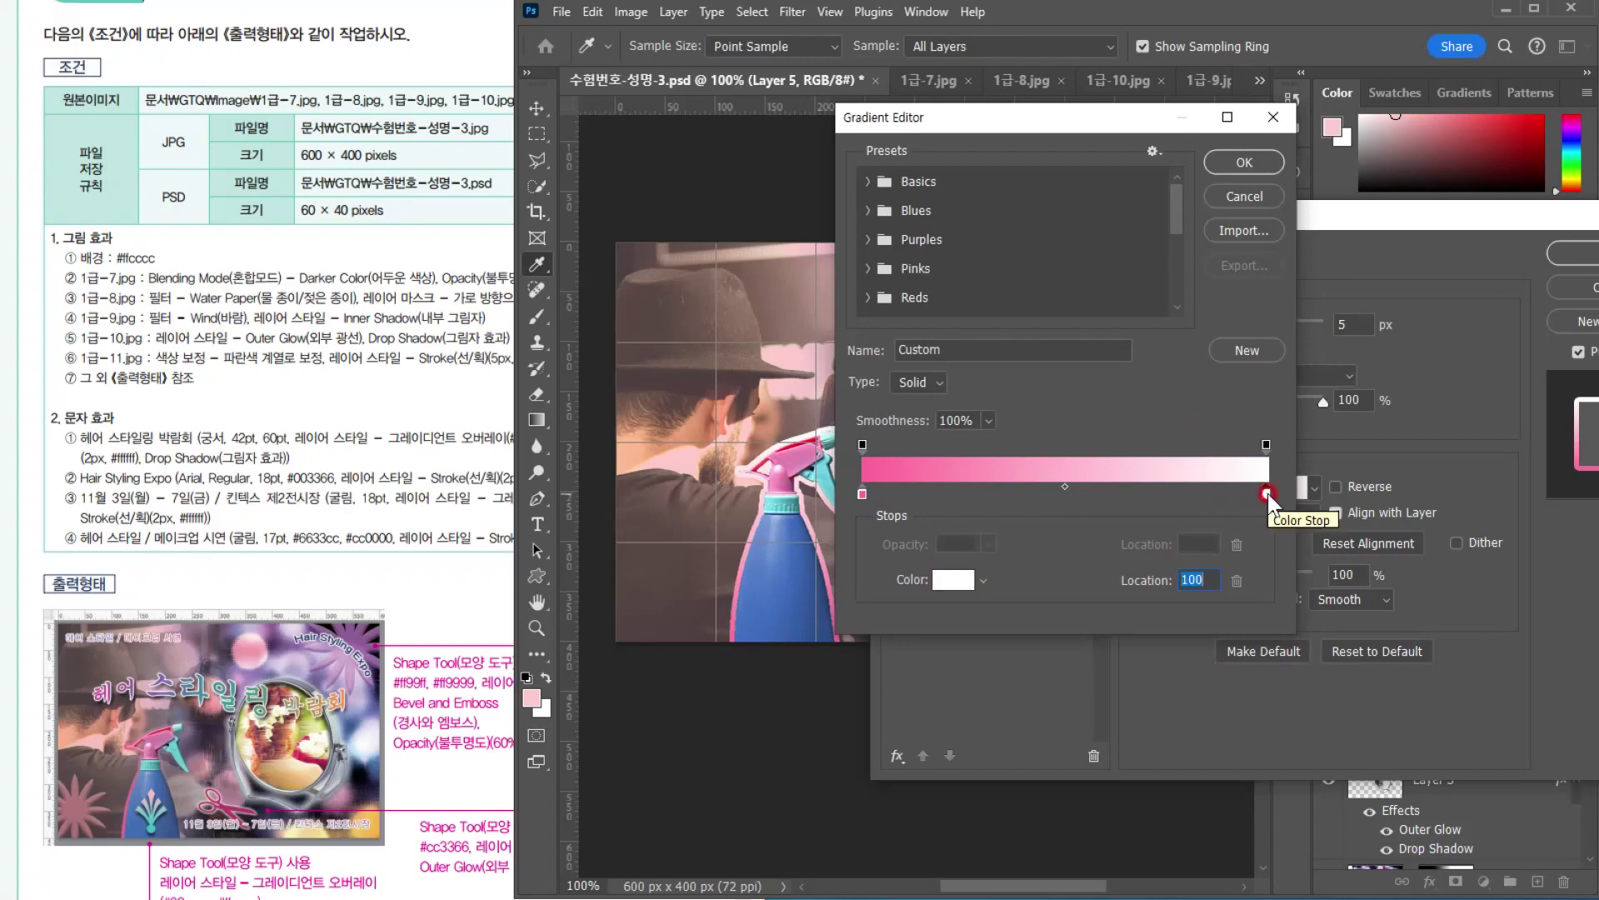
{"action": "left_click", "coordinate": [1267, 444]}
{"action": "left_click", "coordinate": [945, 541]}
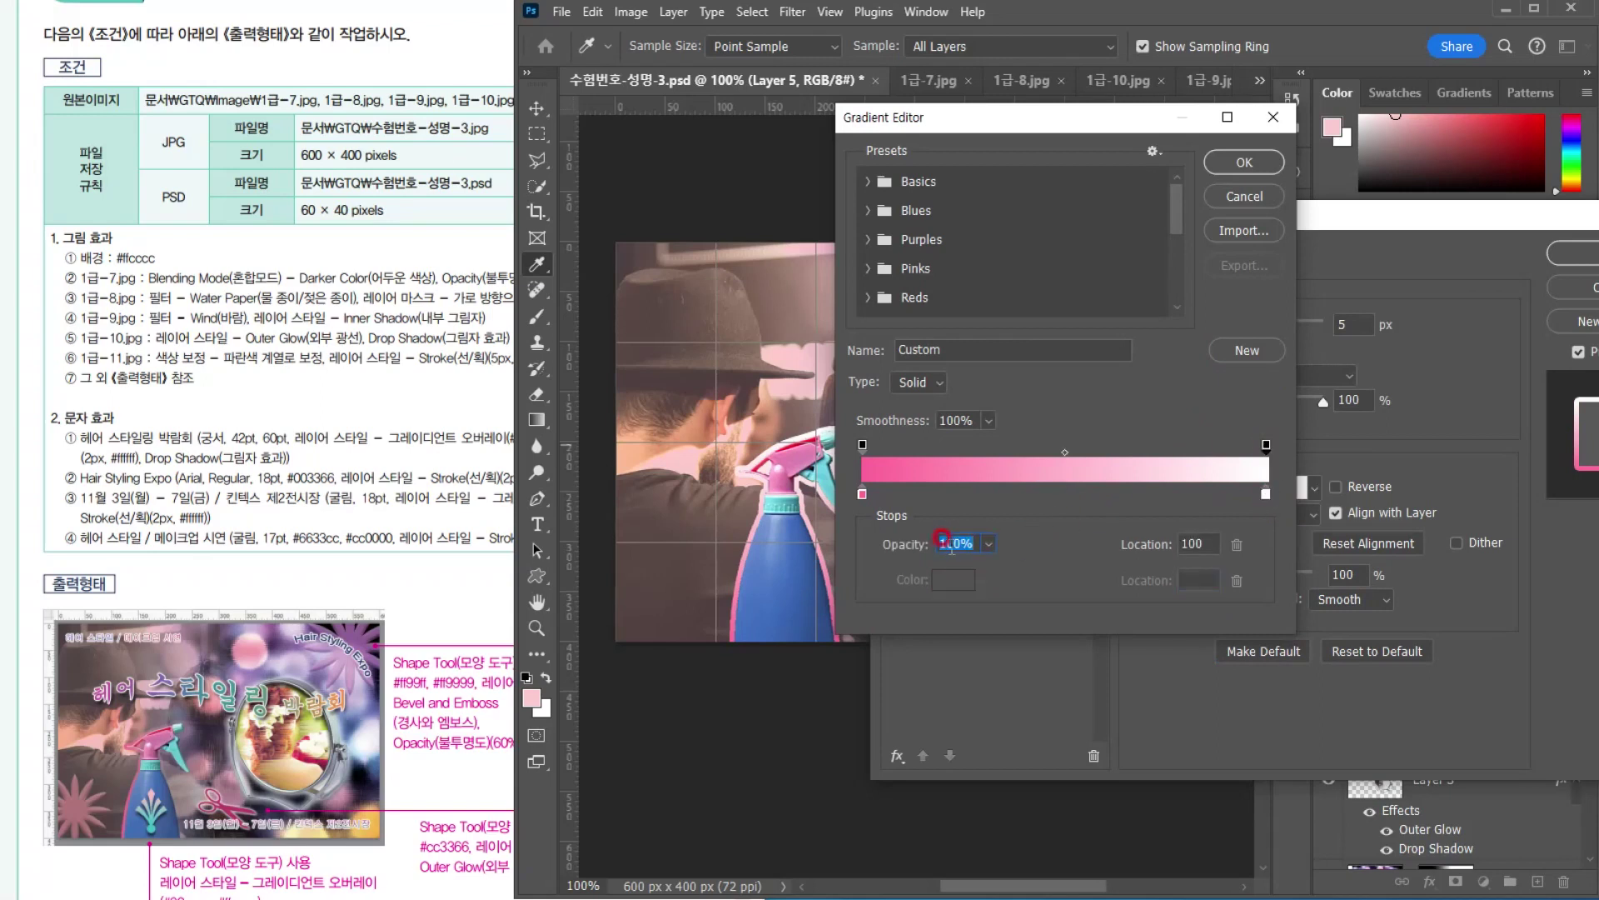
{"action": "left_click", "coordinate": [988, 543]}
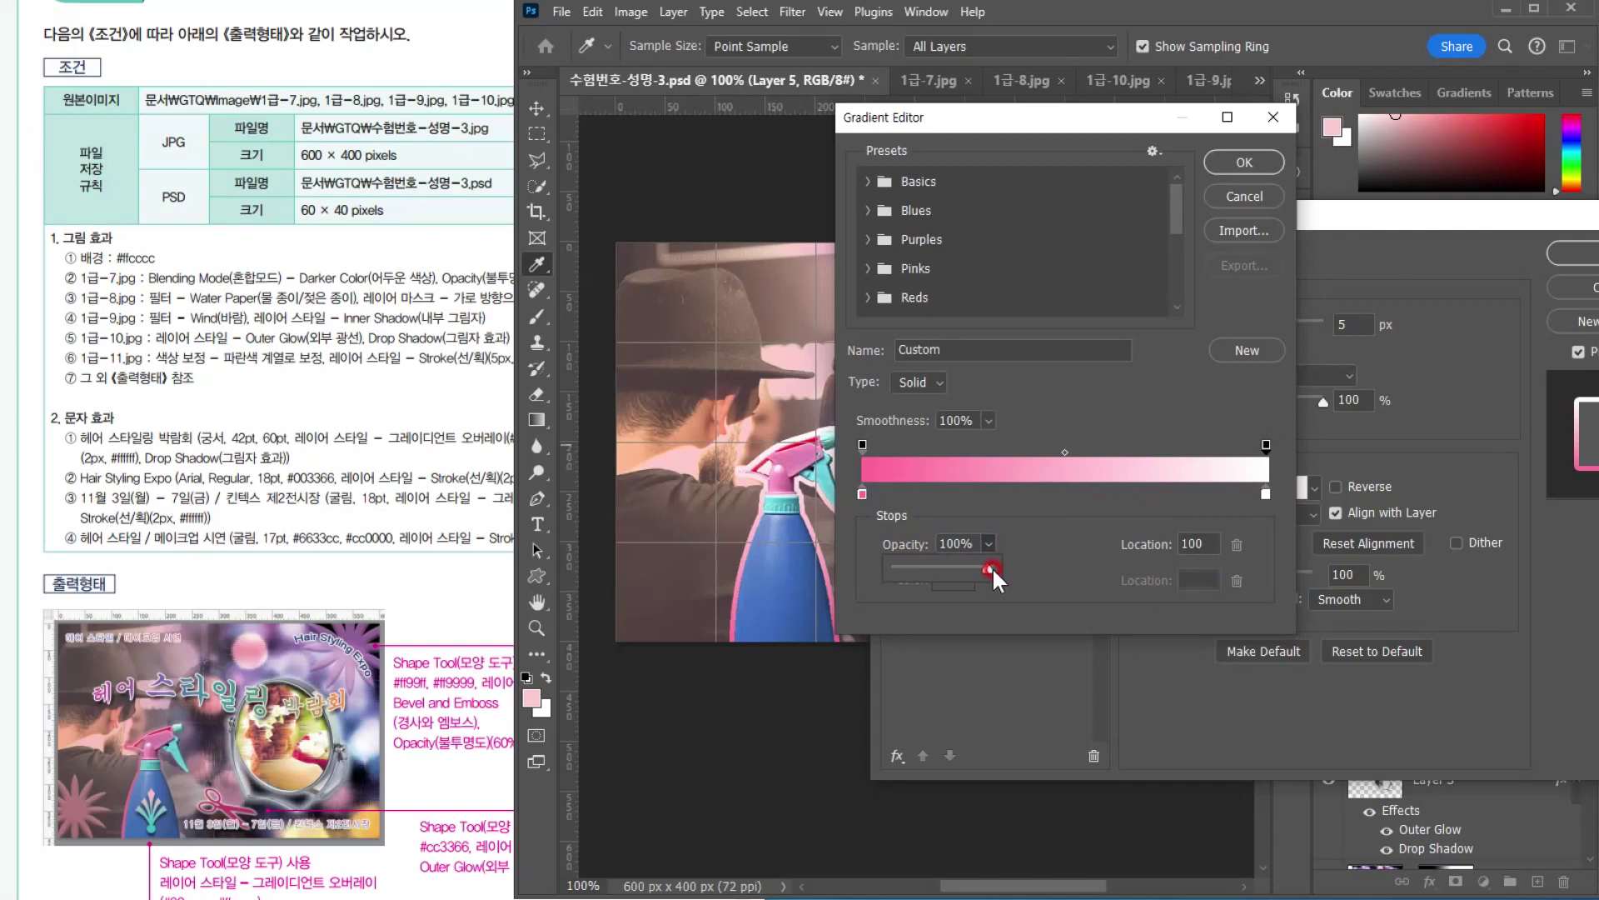
{"action": "left_click_drag", "start_coordinate": [992, 569], "coordinate": [827, 575]}
{"action": "left_click", "coordinate": [325, 298]}
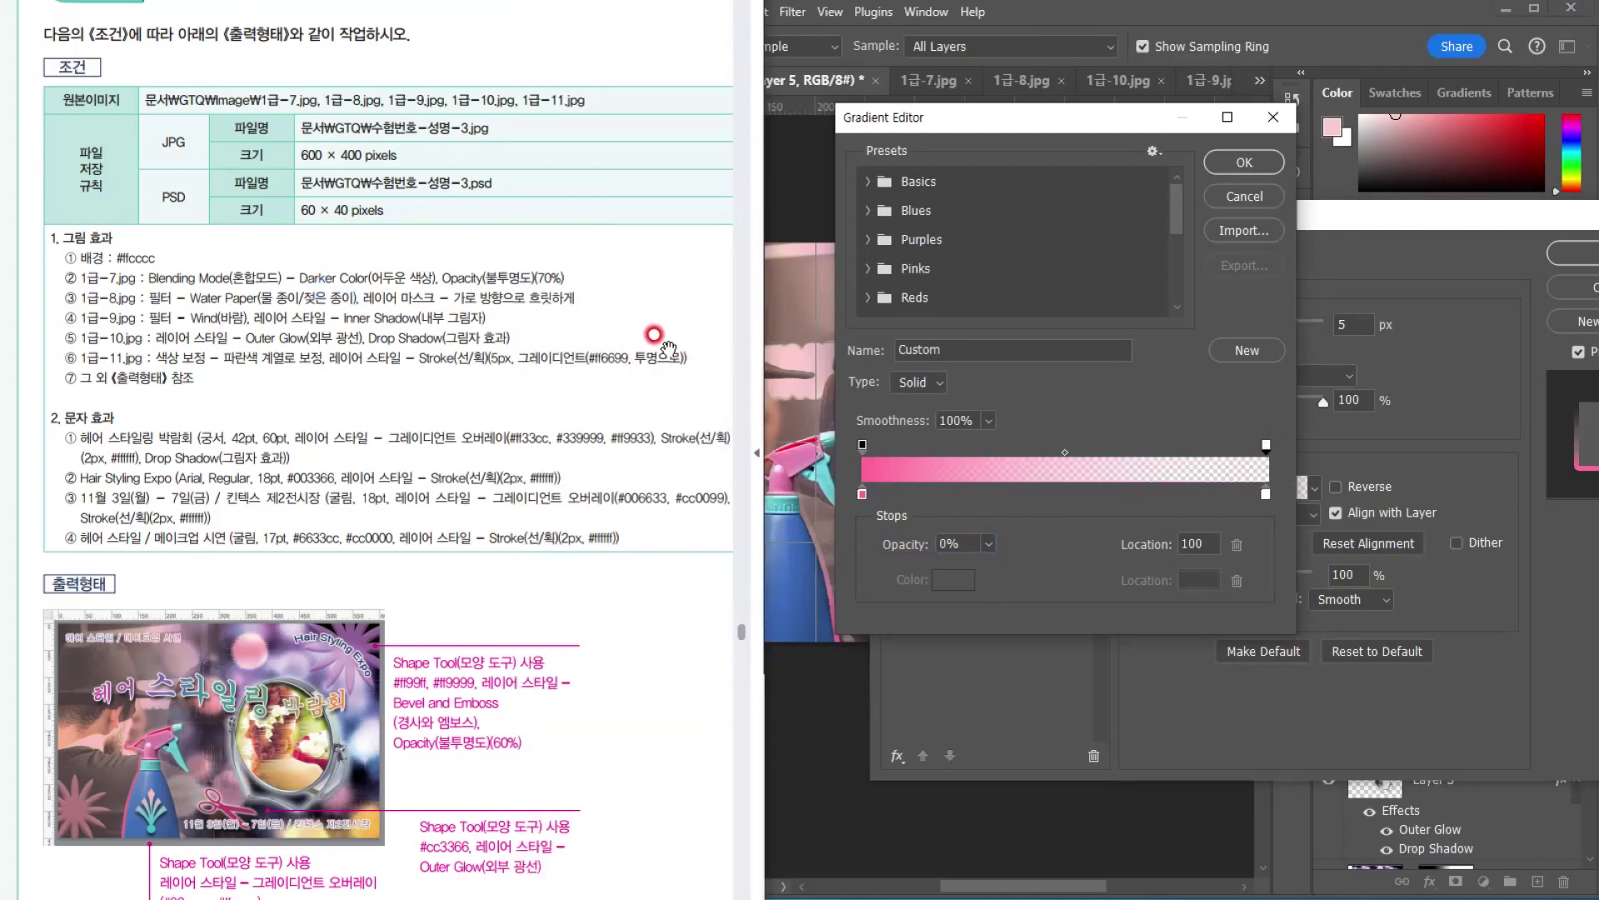
{"action": "left_click", "coordinate": [1081, 121]}
{"action": "left_click", "coordinate": [1244, 162]}
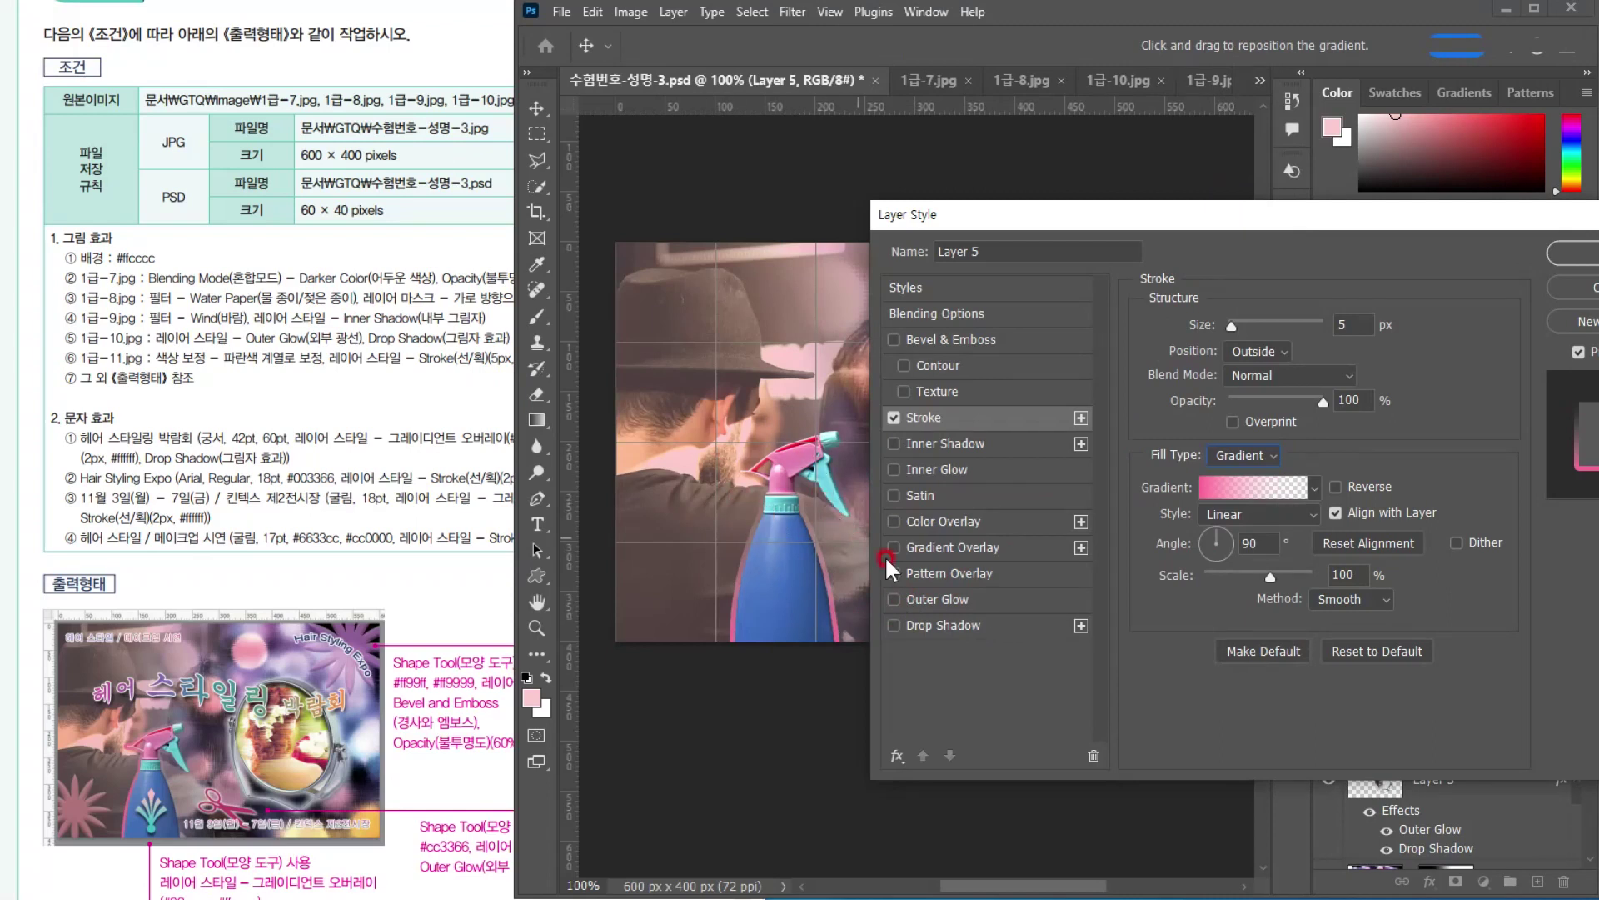
Set the bottle's stroke gradient angle to 0° and apply the layer style
{"action": "double_click", "coordinate": [1253, 542]}
{"action": "type", "text": "0"}
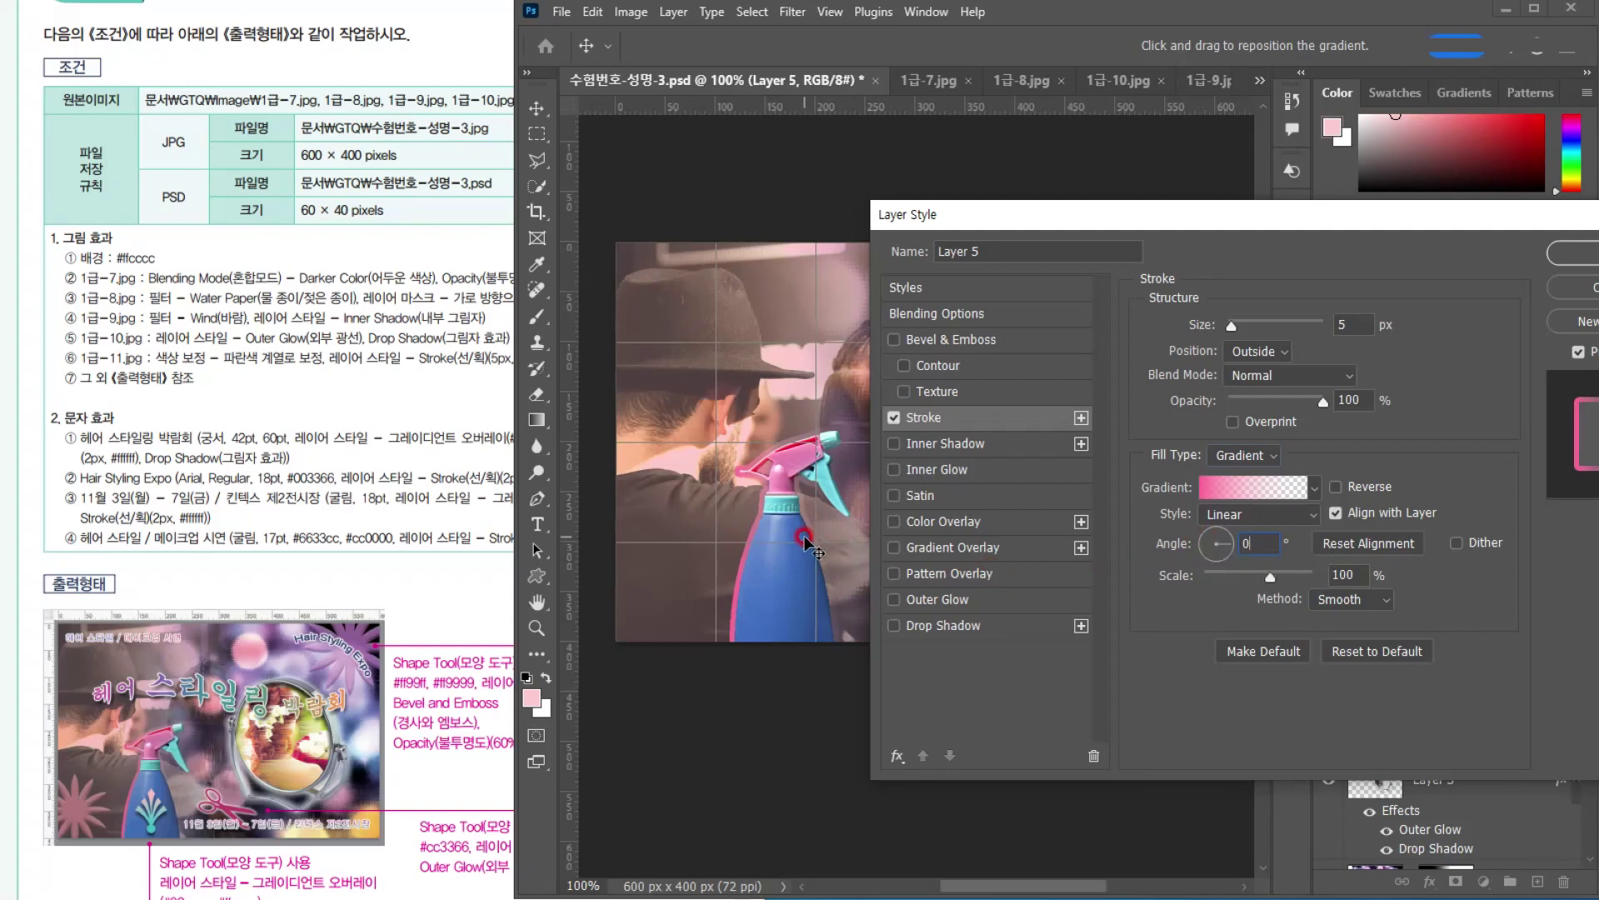
{"action": "left_click", "coordinate": [1569, 255]}
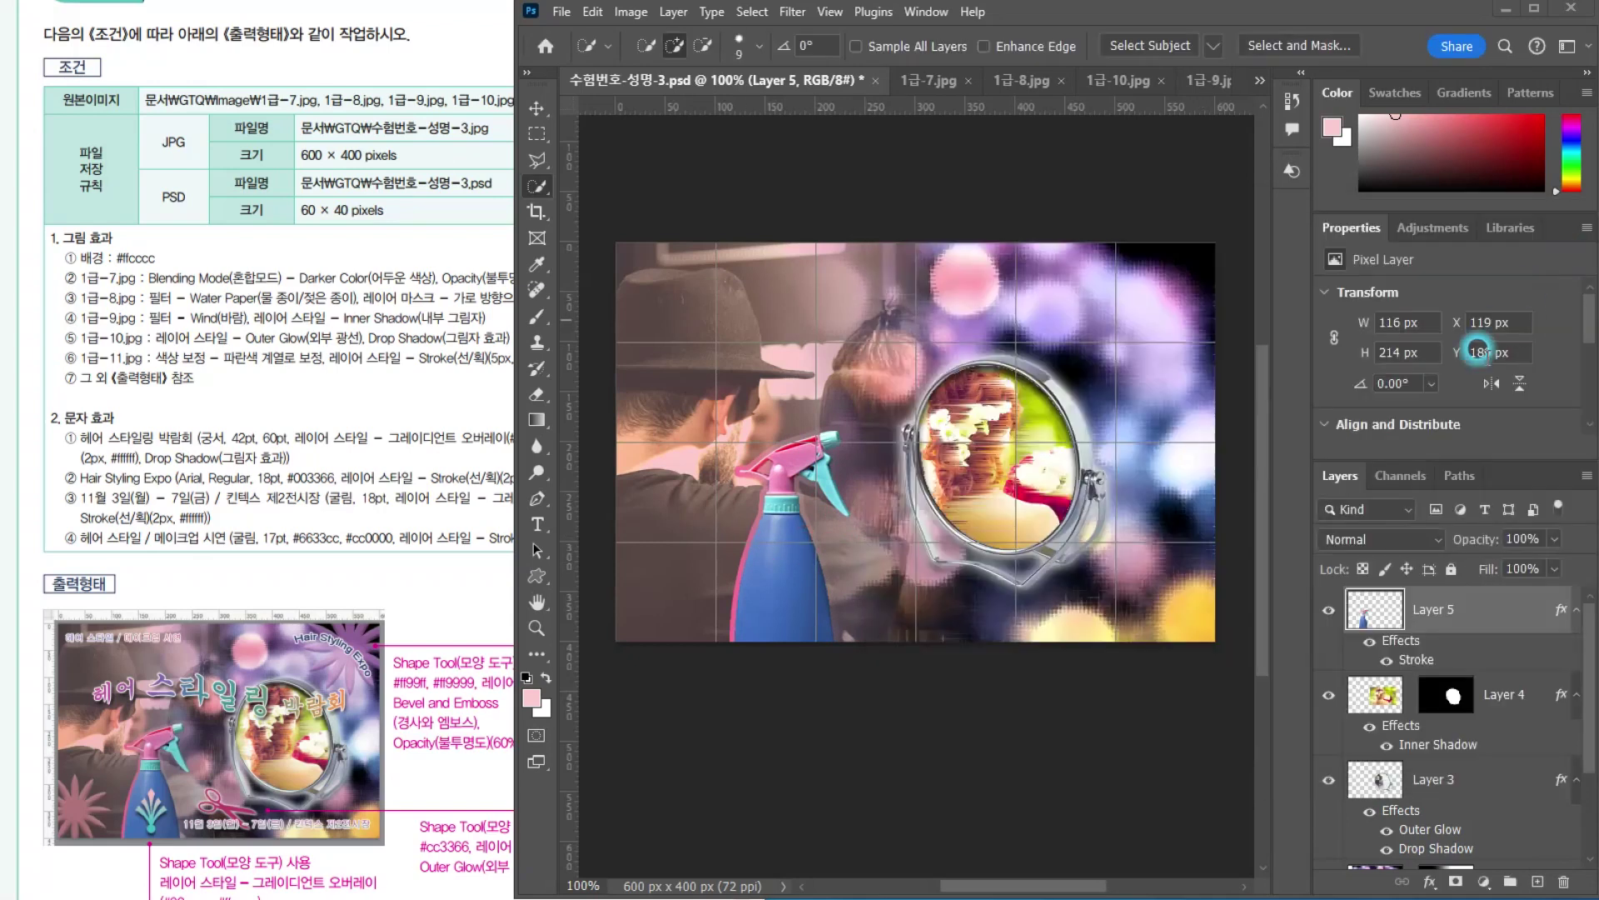
Check the exam sheet's ornament on the spray bottle and activate the Custom Shape tool in Shape mode
{"action": "left_click", "coordinate": [155, 373]}
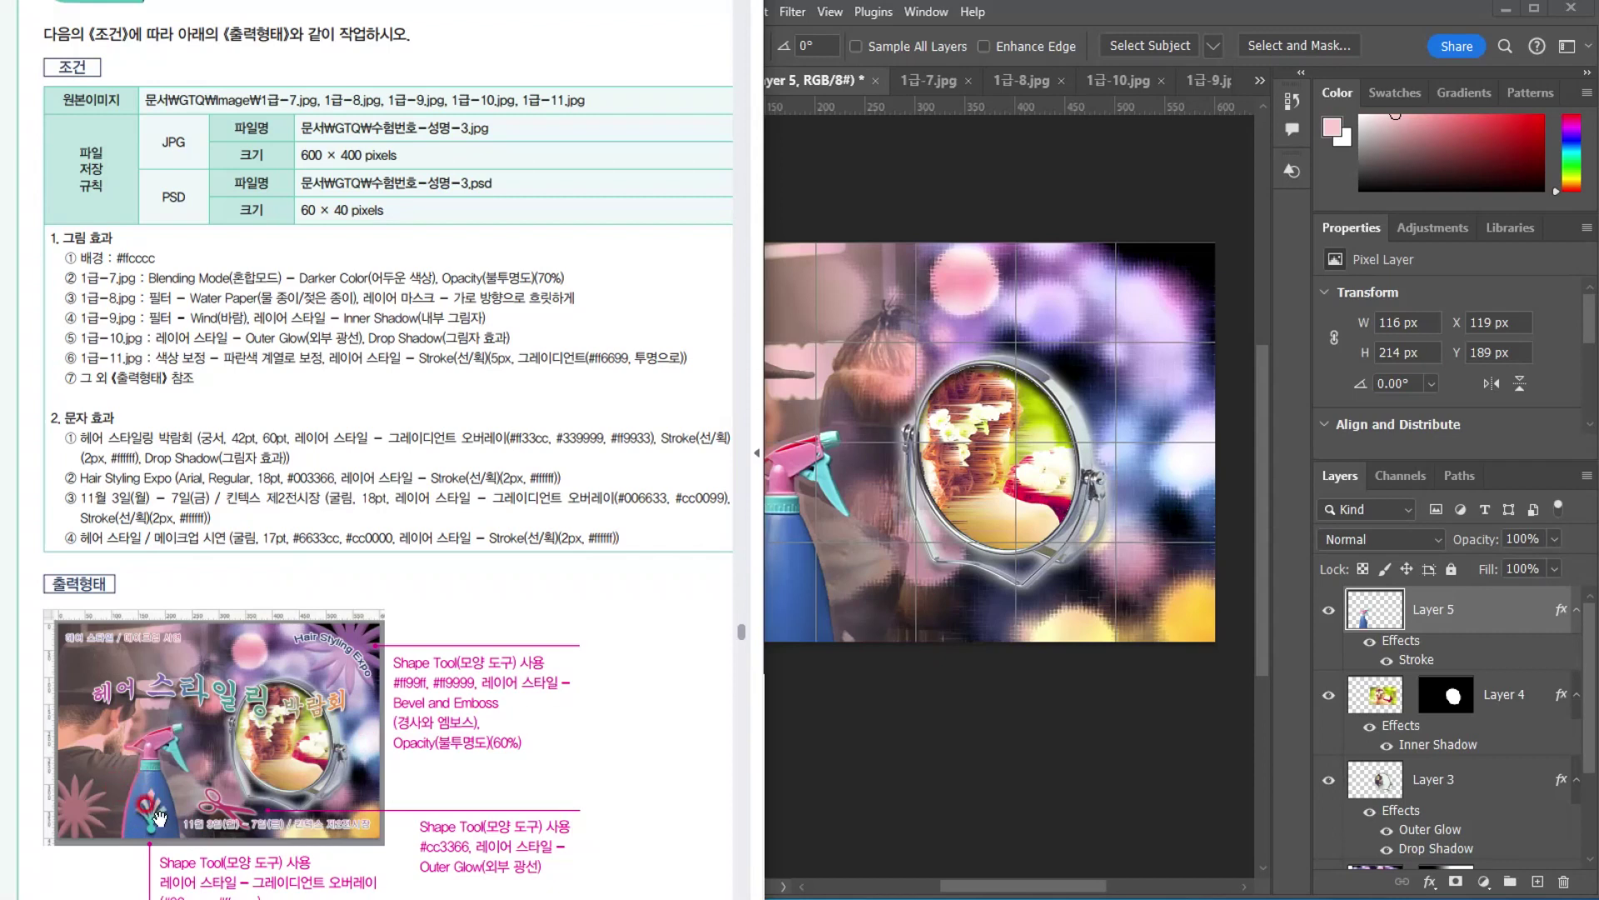
{"action": "left_click", "coordinate": [1012, 33]}
{"action": "left_click_drag", "start_coordinate": [536, 574], "coordinate": [613, 671]}
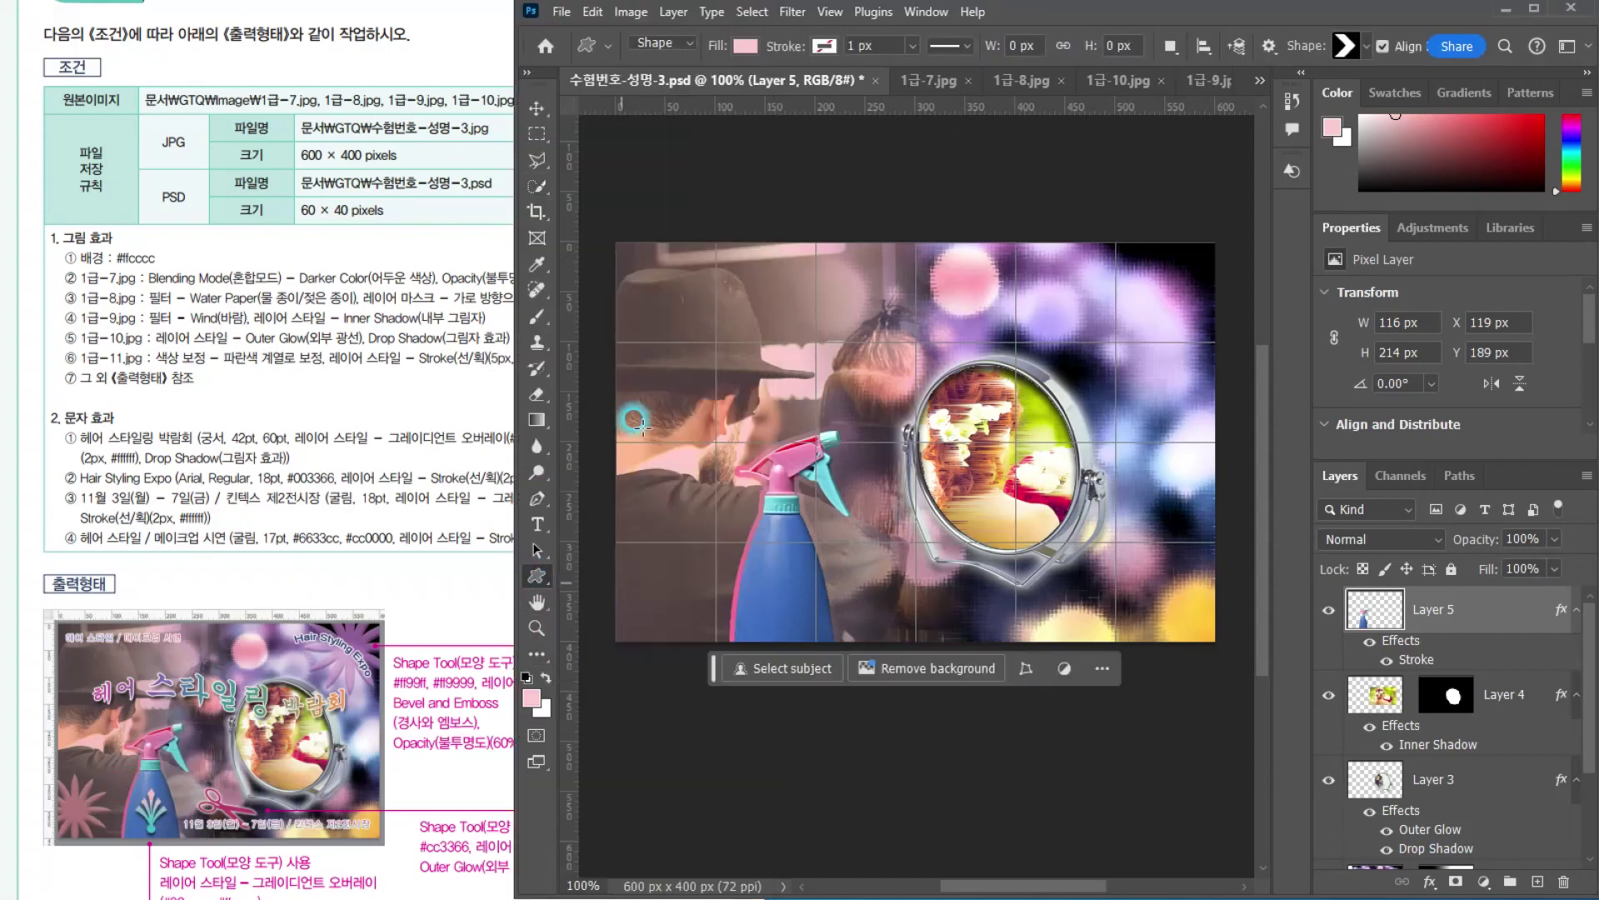
{"action": "left_click", "coordinate": [658, 42]}
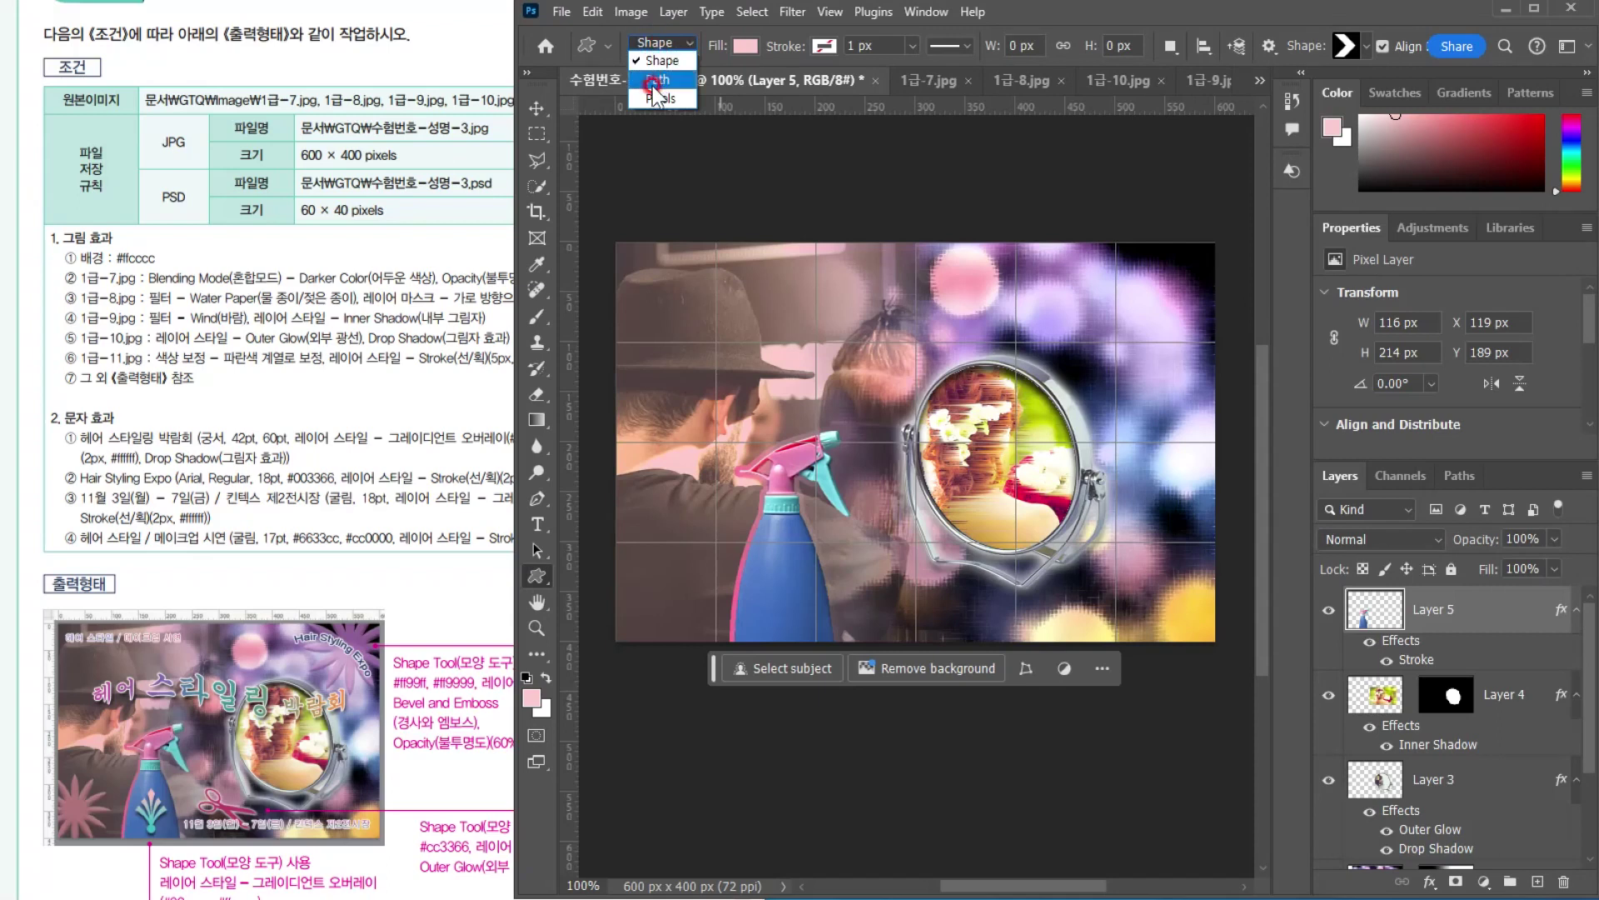
{"action": "left_click", "coordinate": [648, 61]}
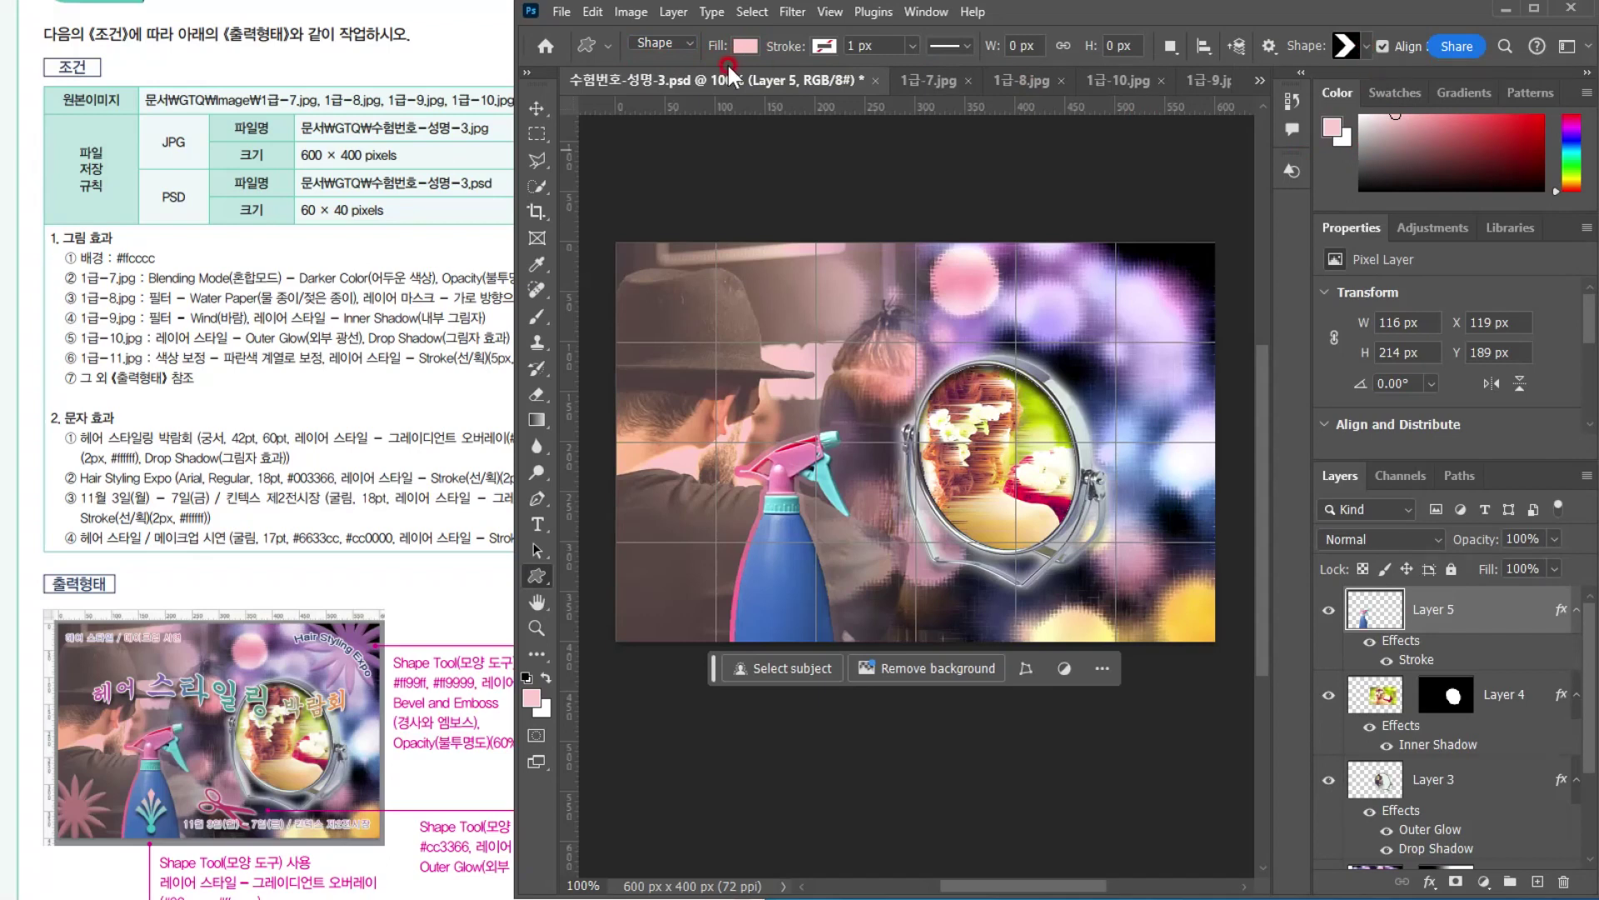
Choose the Ornament 7 custom shape from the Ornaments group of the legacy default shapes
{"action": "left_click", "coordinate": [826, 45]}
{"action": "left_click", "coordinate": [1098, 67]}
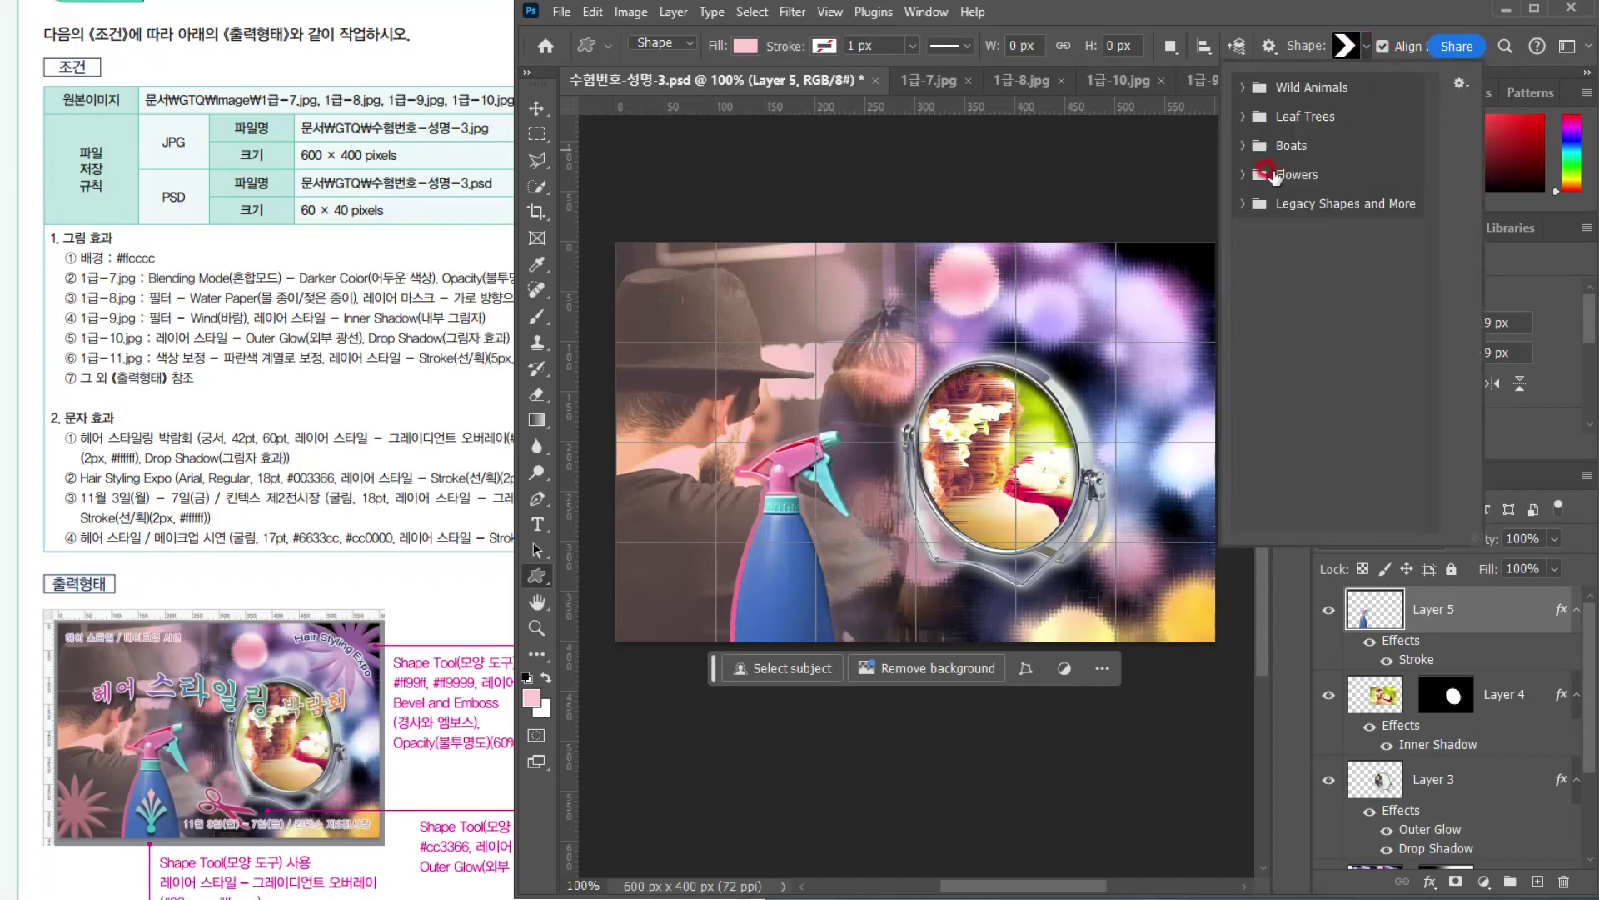
{"action": "left_click", "coordinate": [1240, 203]}
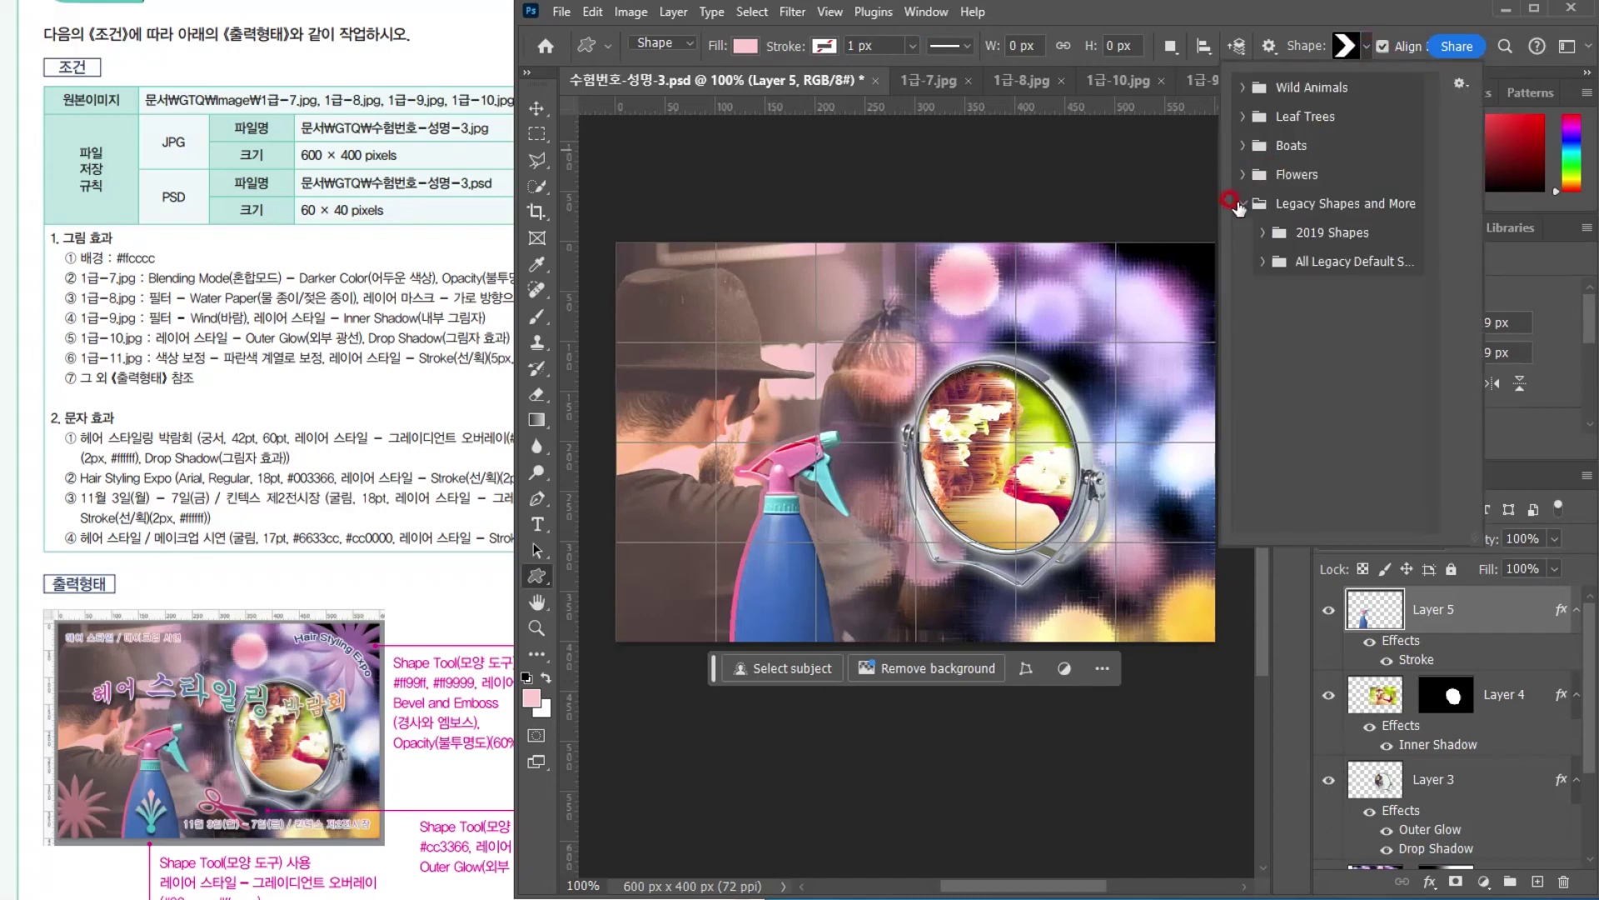
{"action": "left_click", "coordinate": [1255, 261]}
{"action": "scroll", "coordinate": [1333, 449], "scroll_direction": "down", "scroll_amount": 5}
{"action": "scroll", "coordinate": [1345, 454], "scroll_direction": "down", "scroll_amount": 1}
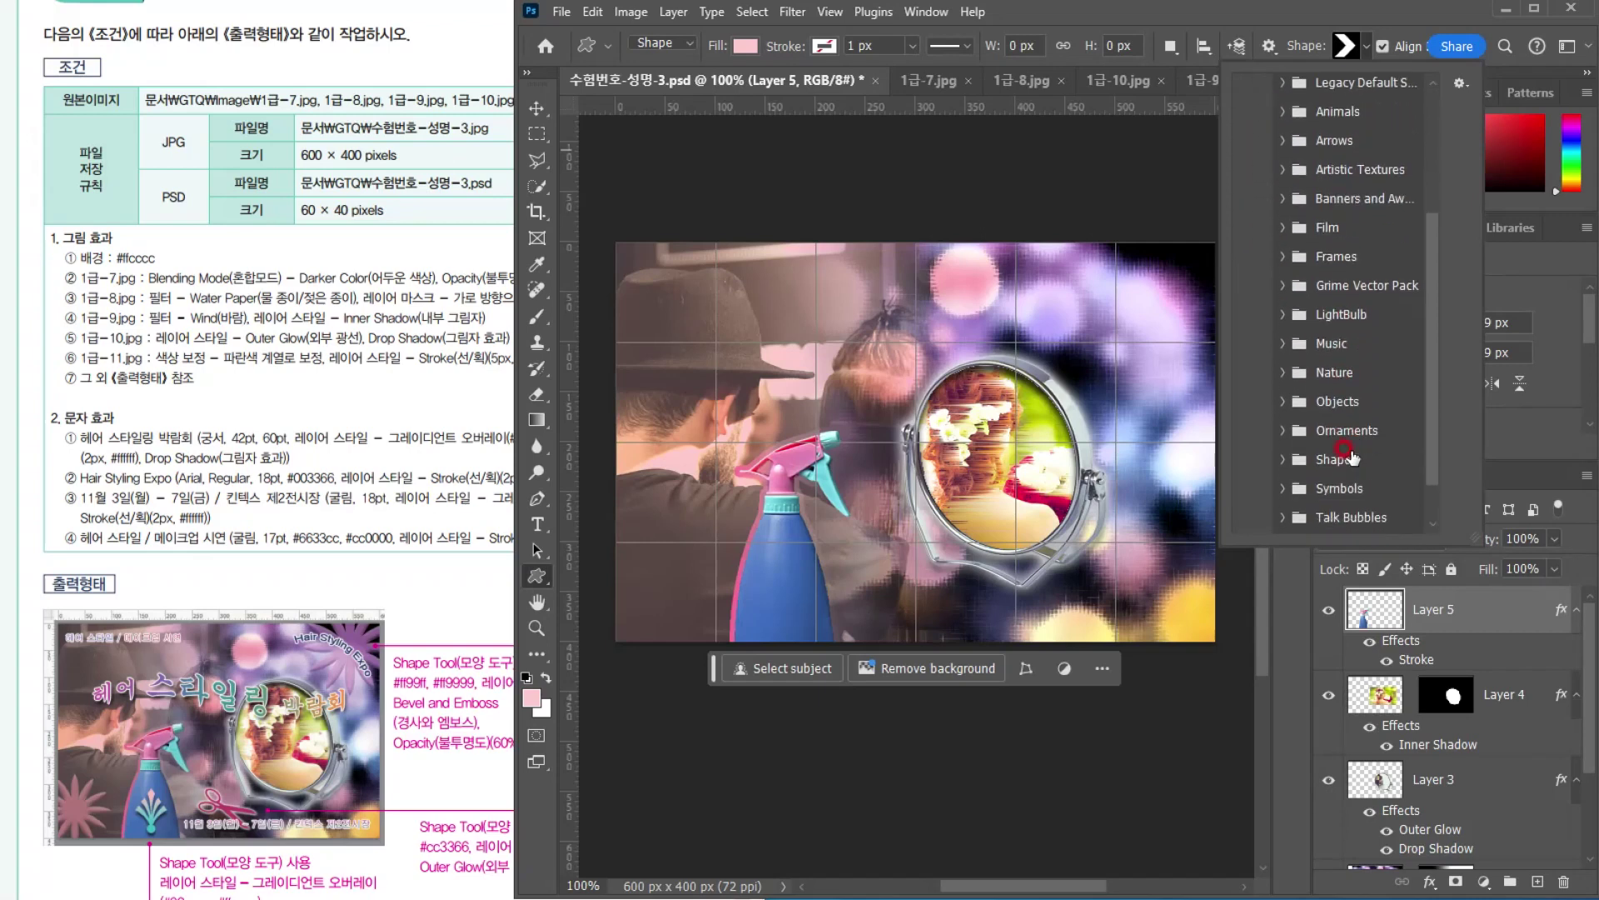
{"action": "left_click", "coordinate": [1284, 431]}
{"action": "scroll", "coordinate": [1299, 417], "scroll_direction": "down", "scroll_amount": 3}
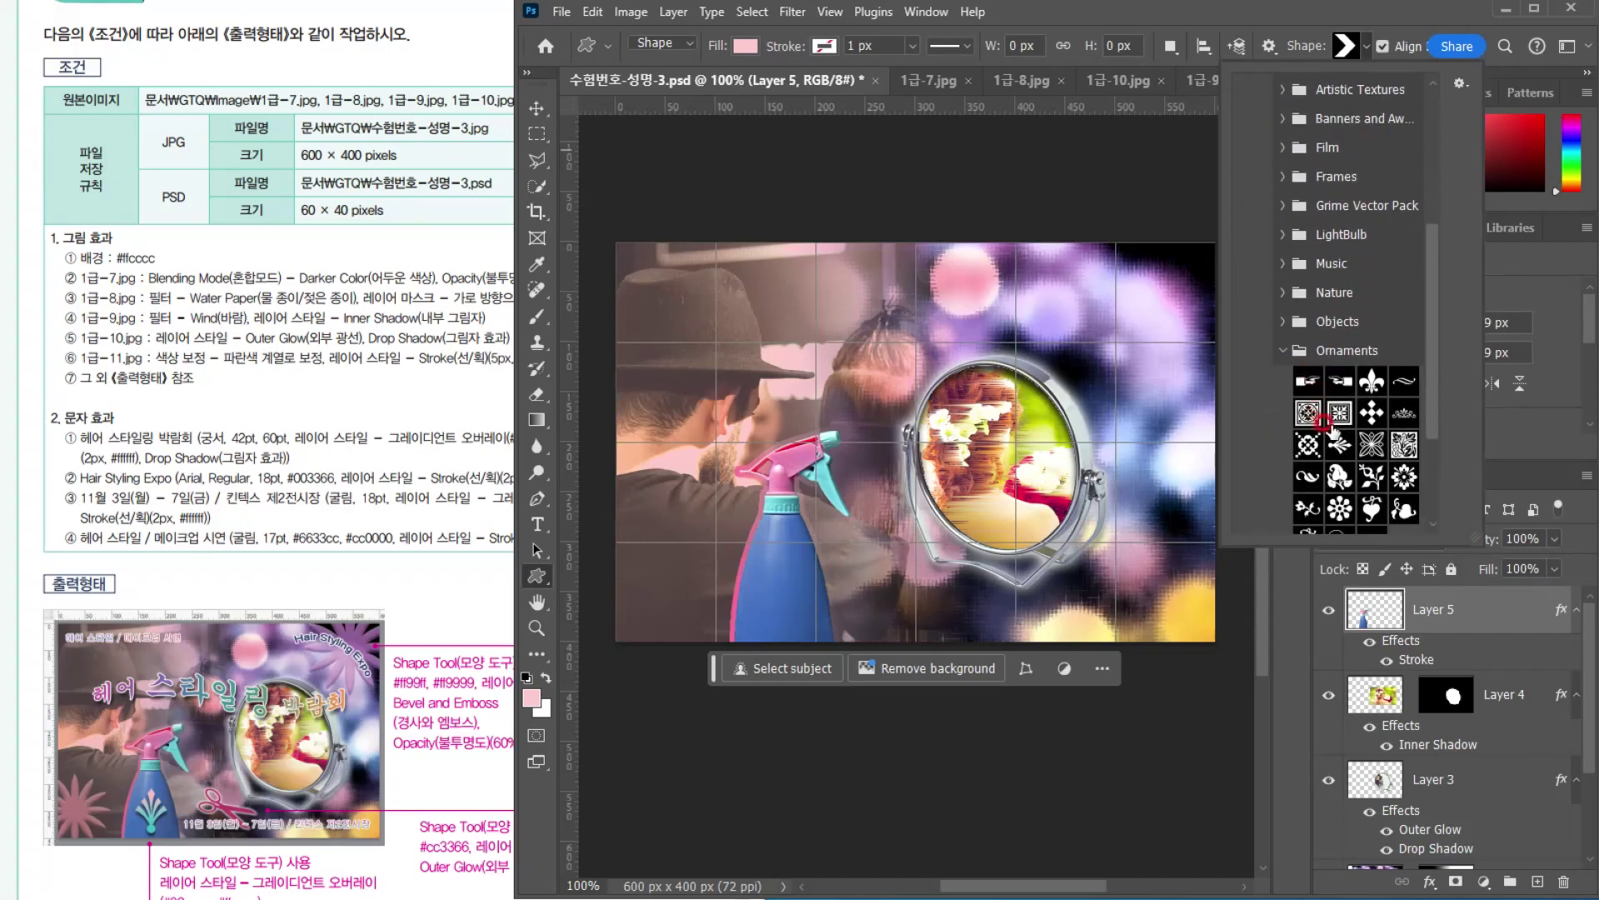
{"action": "left_click", "coordinate": [1339, 365]}
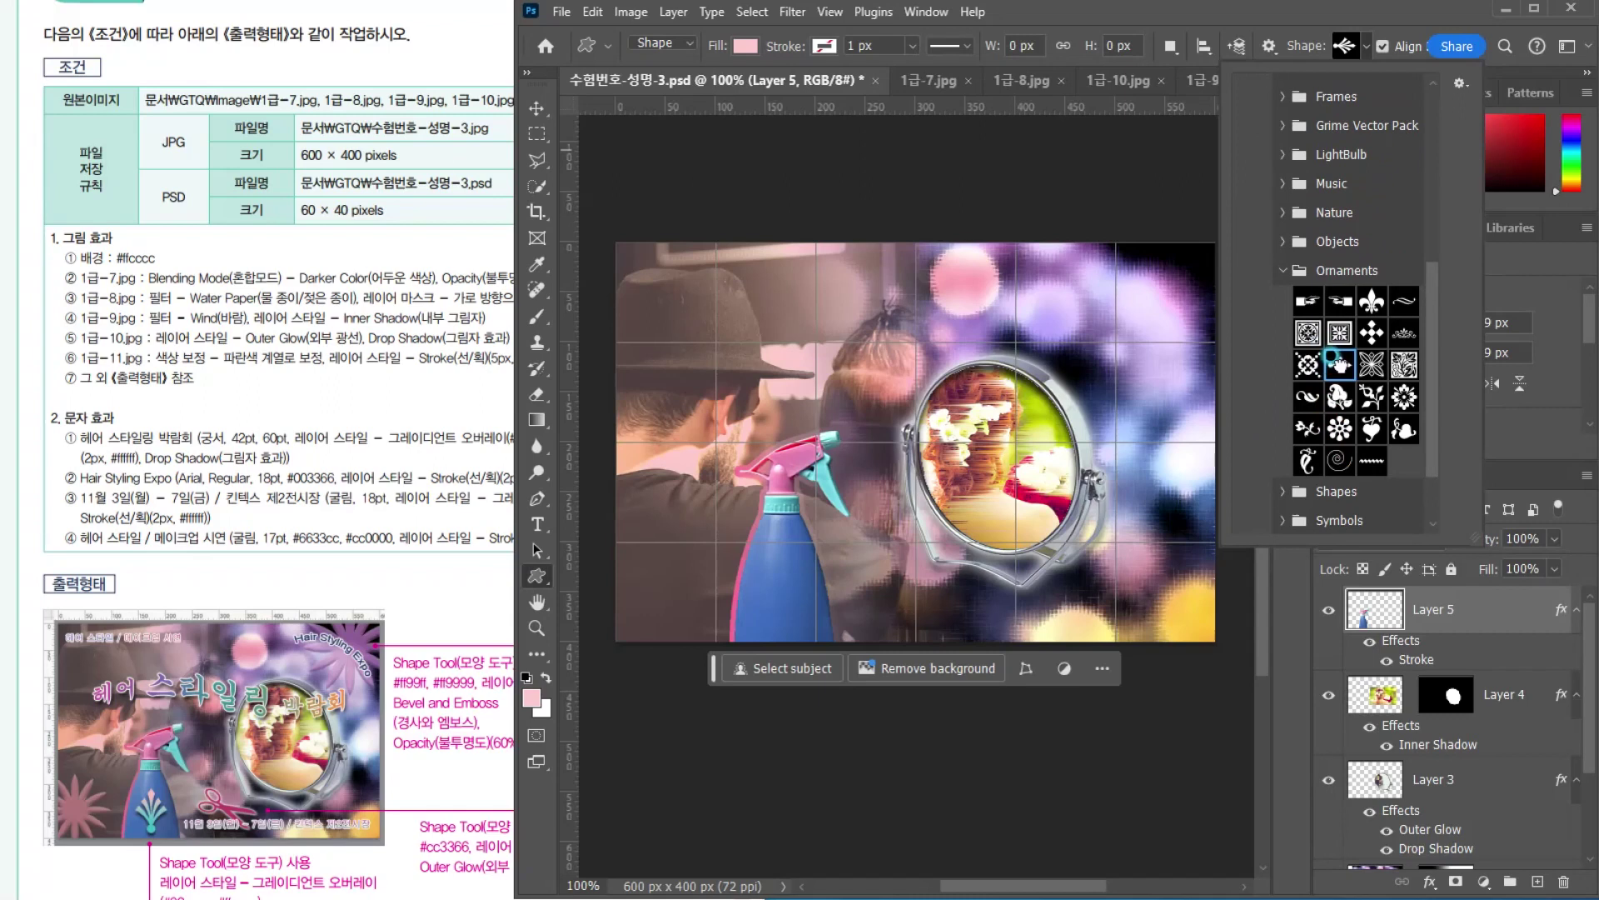
Draw the ornament about 62 × 44 px on the lower part of the bottle and rotate it to -90°
{"action": "left_click", "coordinate": [944, 628]}
{"action": "mouse_move", "coordinate": [759, 562]}
{"action": "left_mouse_down"}
{"action": "mouse_move", "coordinate": [821, 623]}
{"action": "mouse_move", "coordinate": [821, 603]}
{"action": "left_mouse_up"}
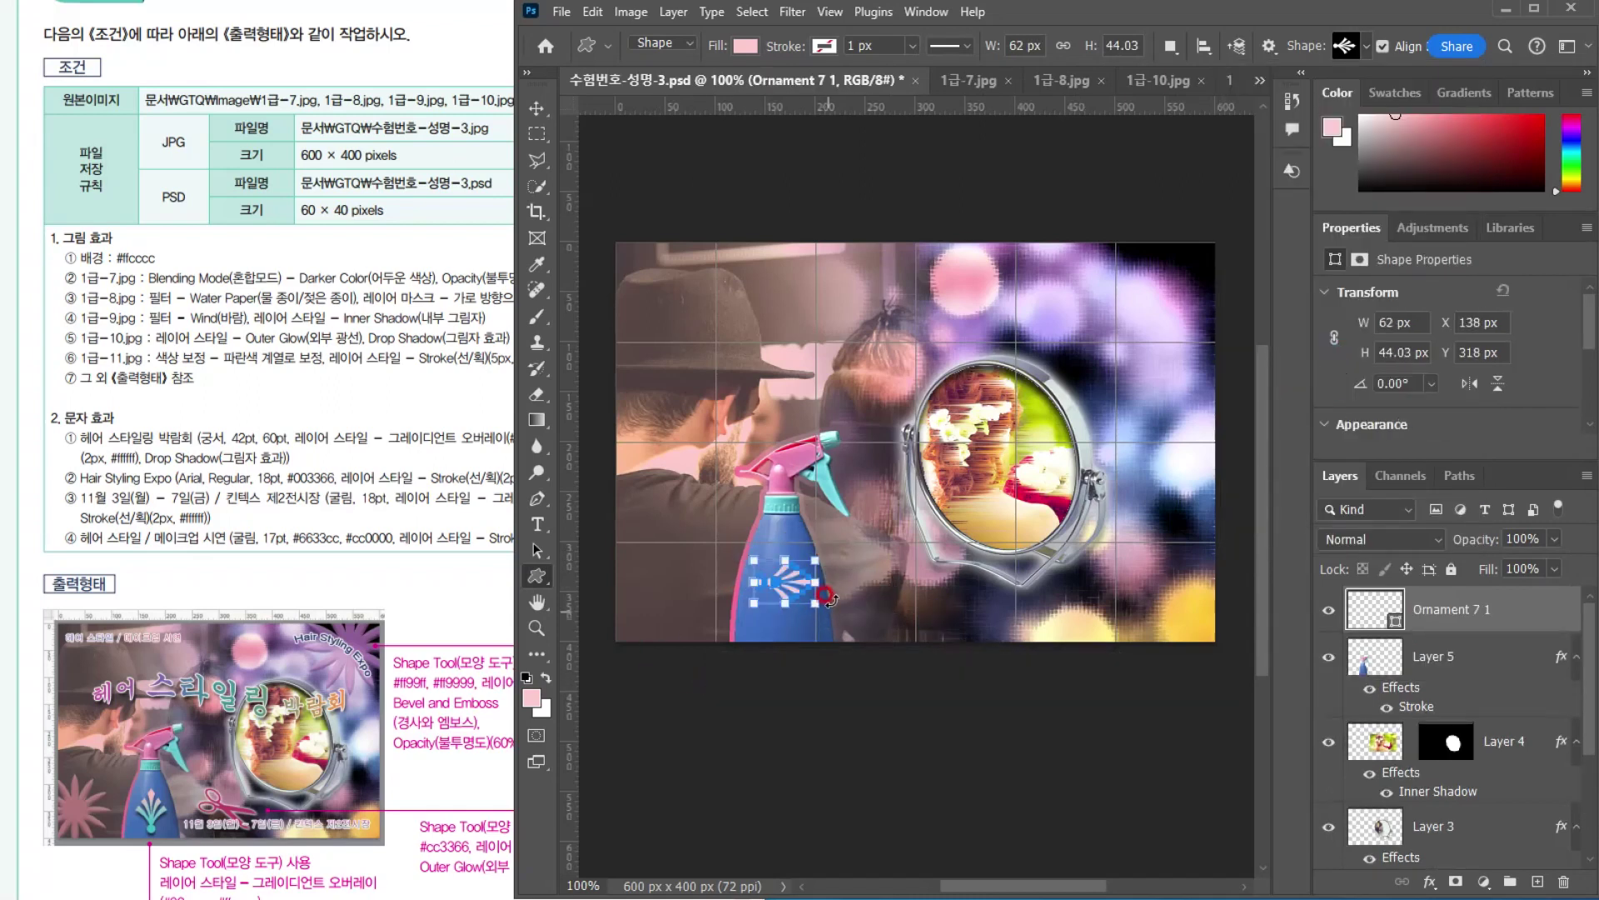
{"action": "key", "text": "ctrl+t"}
{"action": "left_click_drag", "start_coordinate": [826, 543], "coordinate": [753, 528]}
{"action": "key", "text": "Return"}
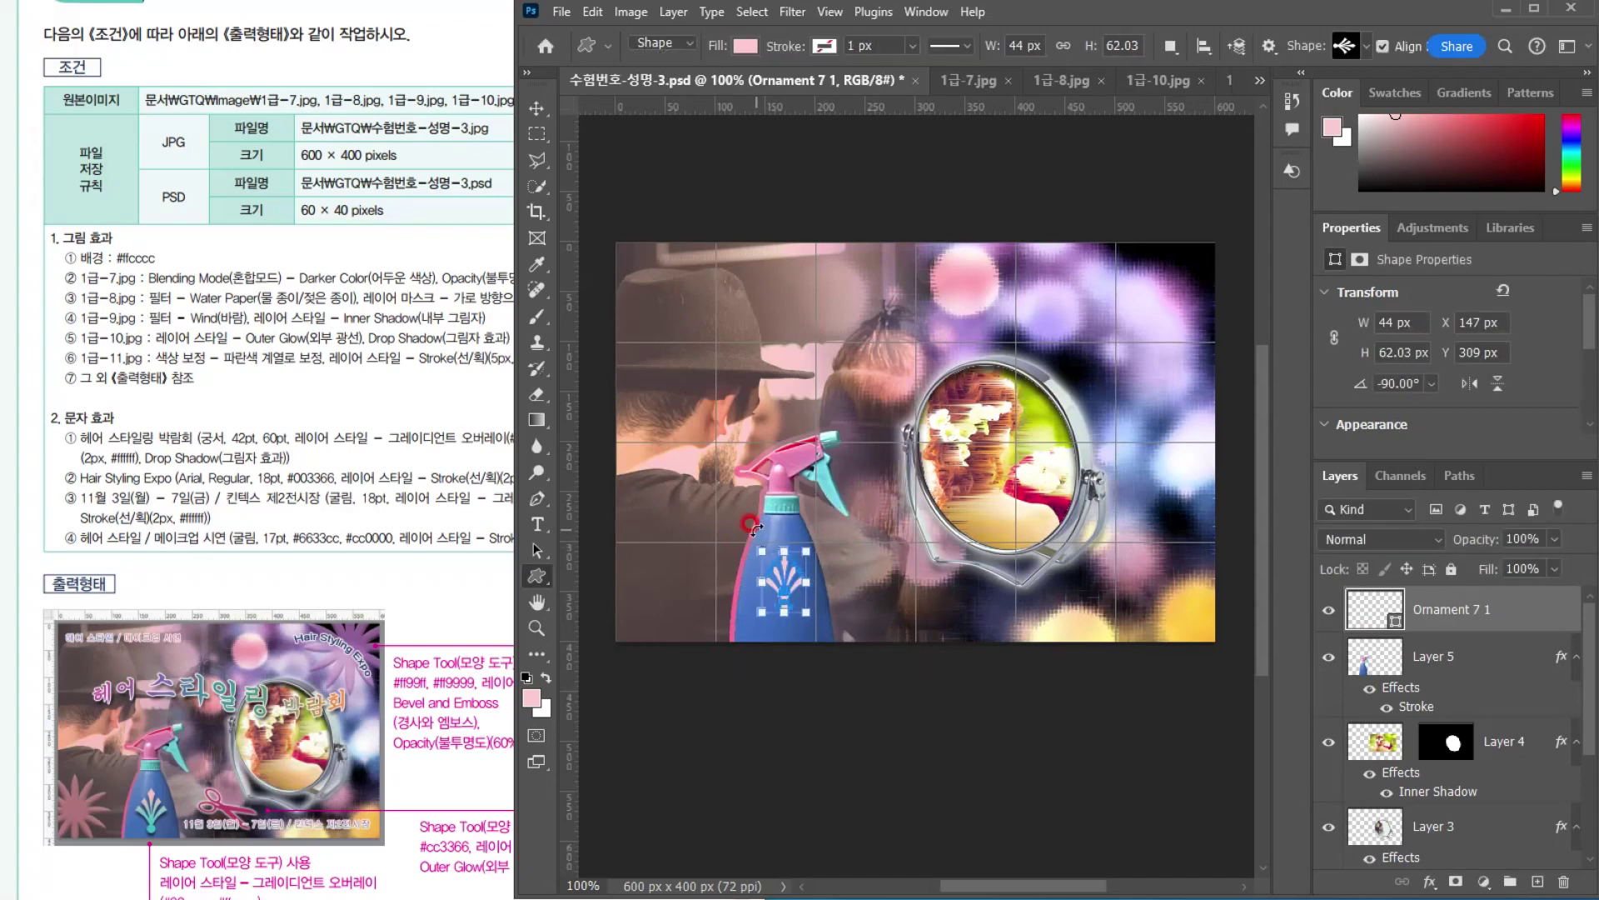
Enlarge the bottle's ornament to about 51 × 72 px and center it on the blue body
{"action": "left_click", "coordinate": [537, 109]}
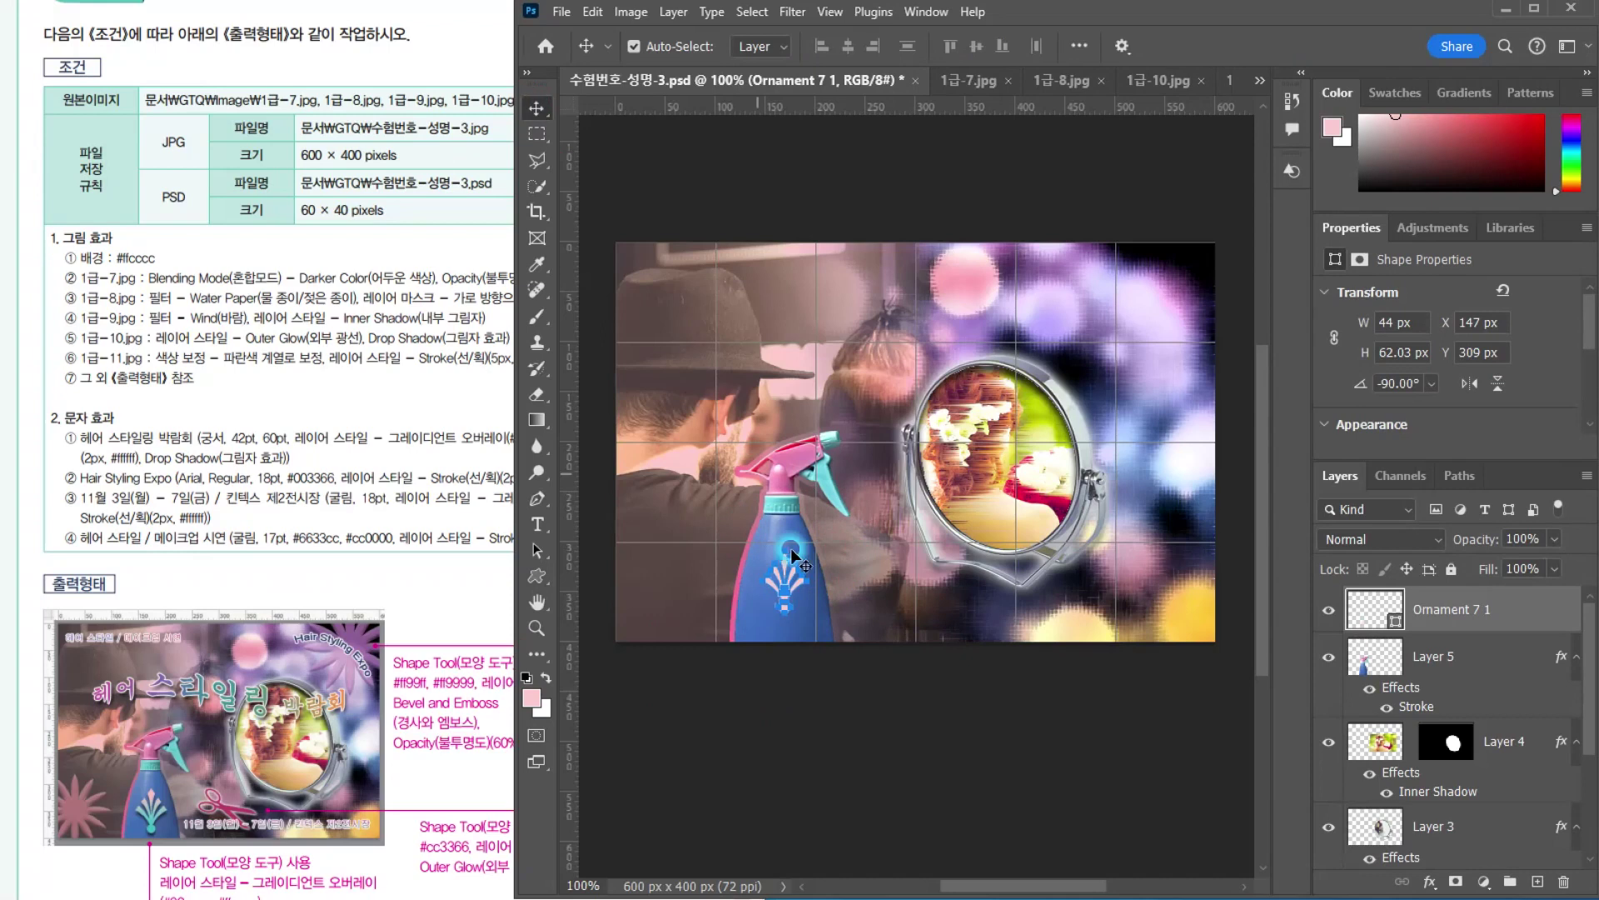
{"action": "scroll", "coordinate": [795, 590], "scroll_direction": "up", "scroll_amount": 3}
{"action": "left_click_drag", "start_coordinate": [784, 572], "coordinate": [721, 533]}
{"action": "key", "text": "ctrl+t"}
{"action": "key", "text": "Return"}
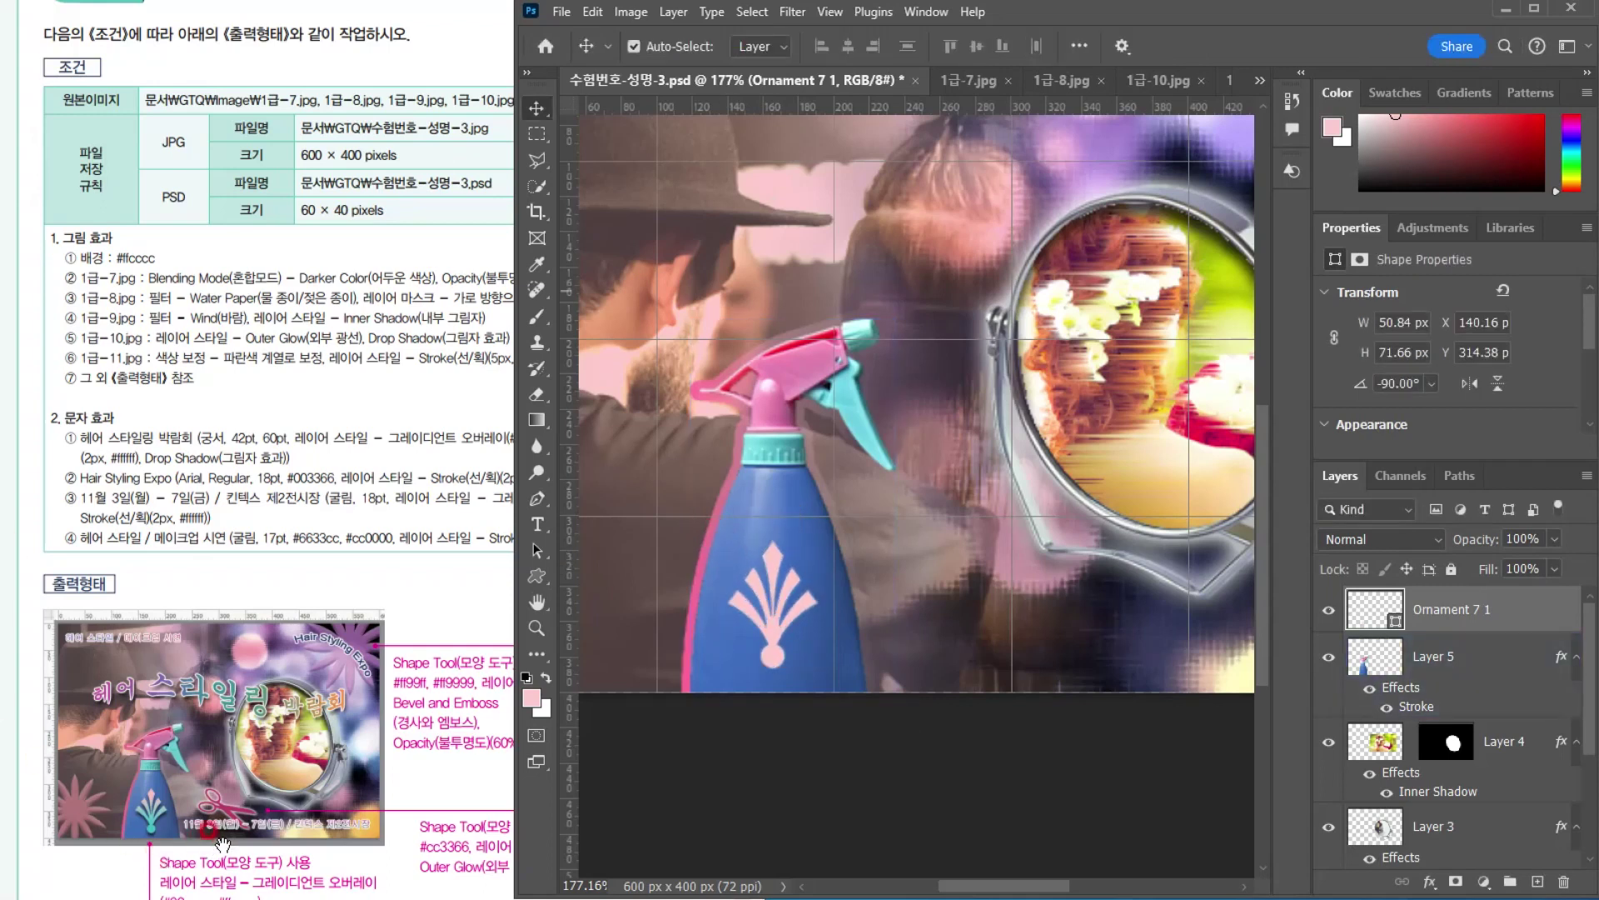
Check the exam sheet's ornament requirements, add a Gradient Overlay to the ornament layer and open its gradient for editing
{"action": "left_click", "coordinate": [237, 858]}
{"action": "scroll", "coordinate": [242, 862], "scroll_direction": "down", "scroll_amount": 2}
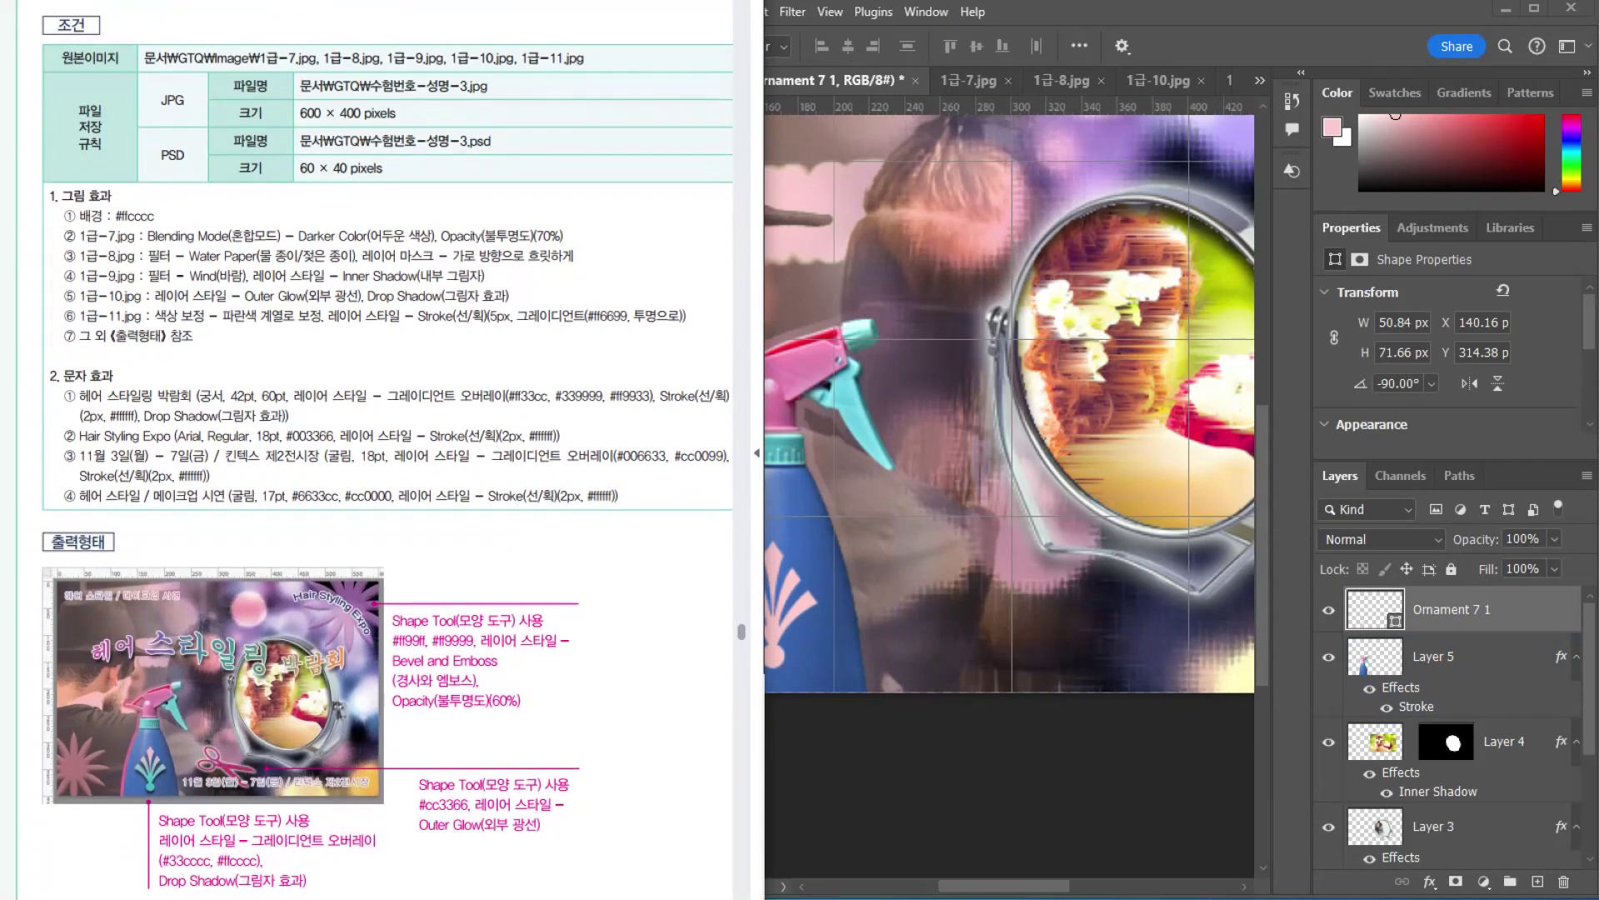
{"action": "left_click", "coordinate": [1019, 14]}
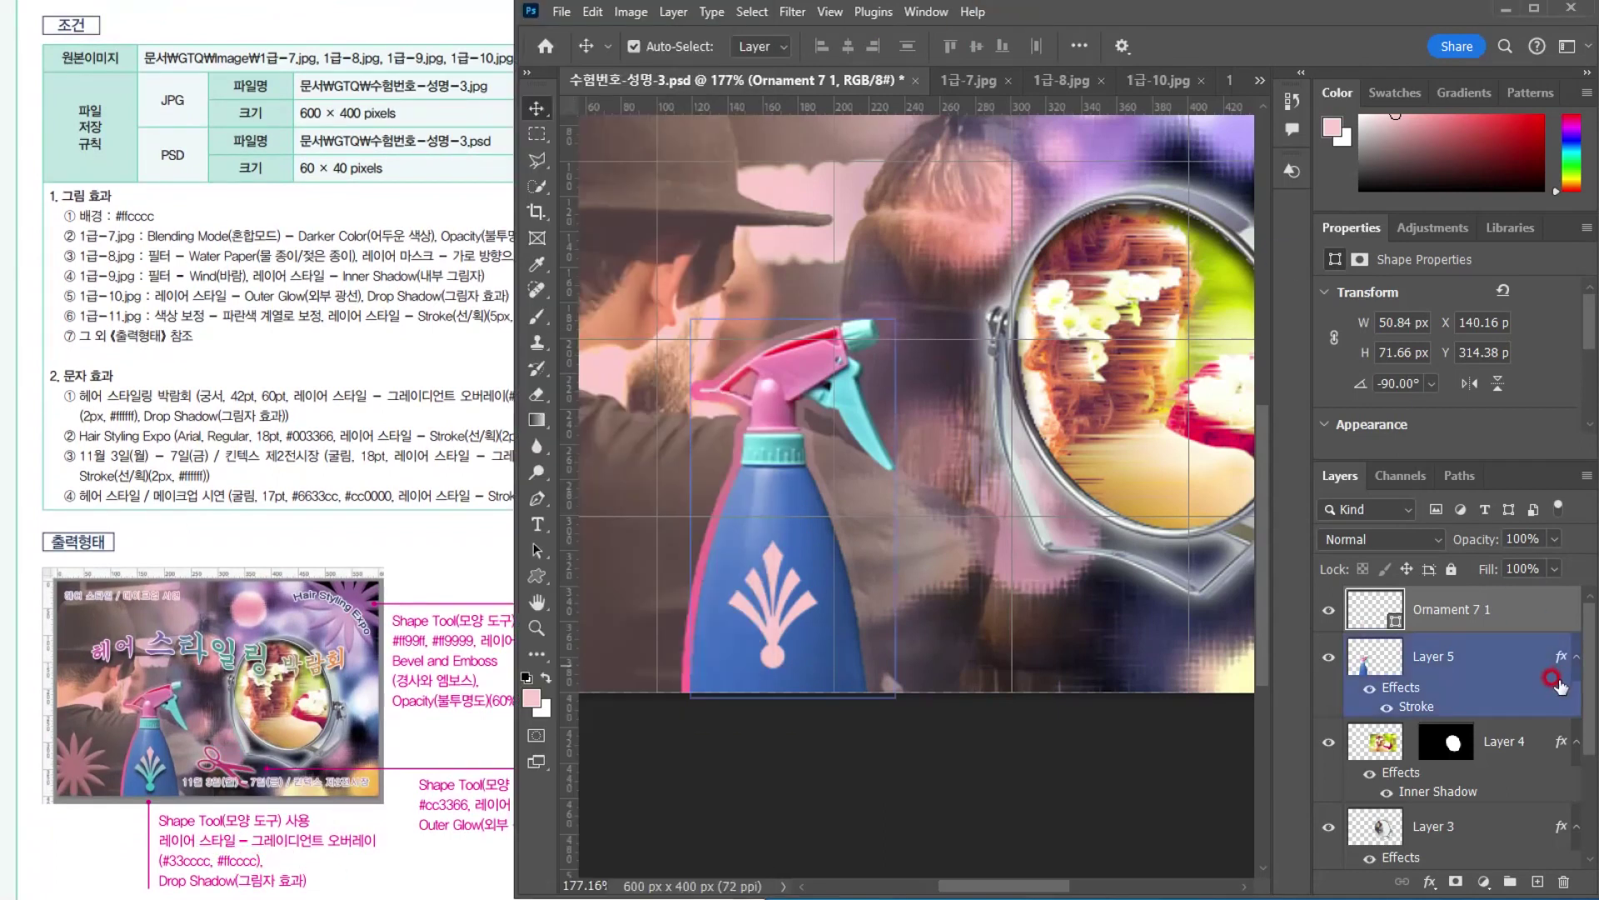
{"action": "left_click", "coordinate": [1431, 882]}
{"action": "left_click", "coordinate": [1474, 828]}
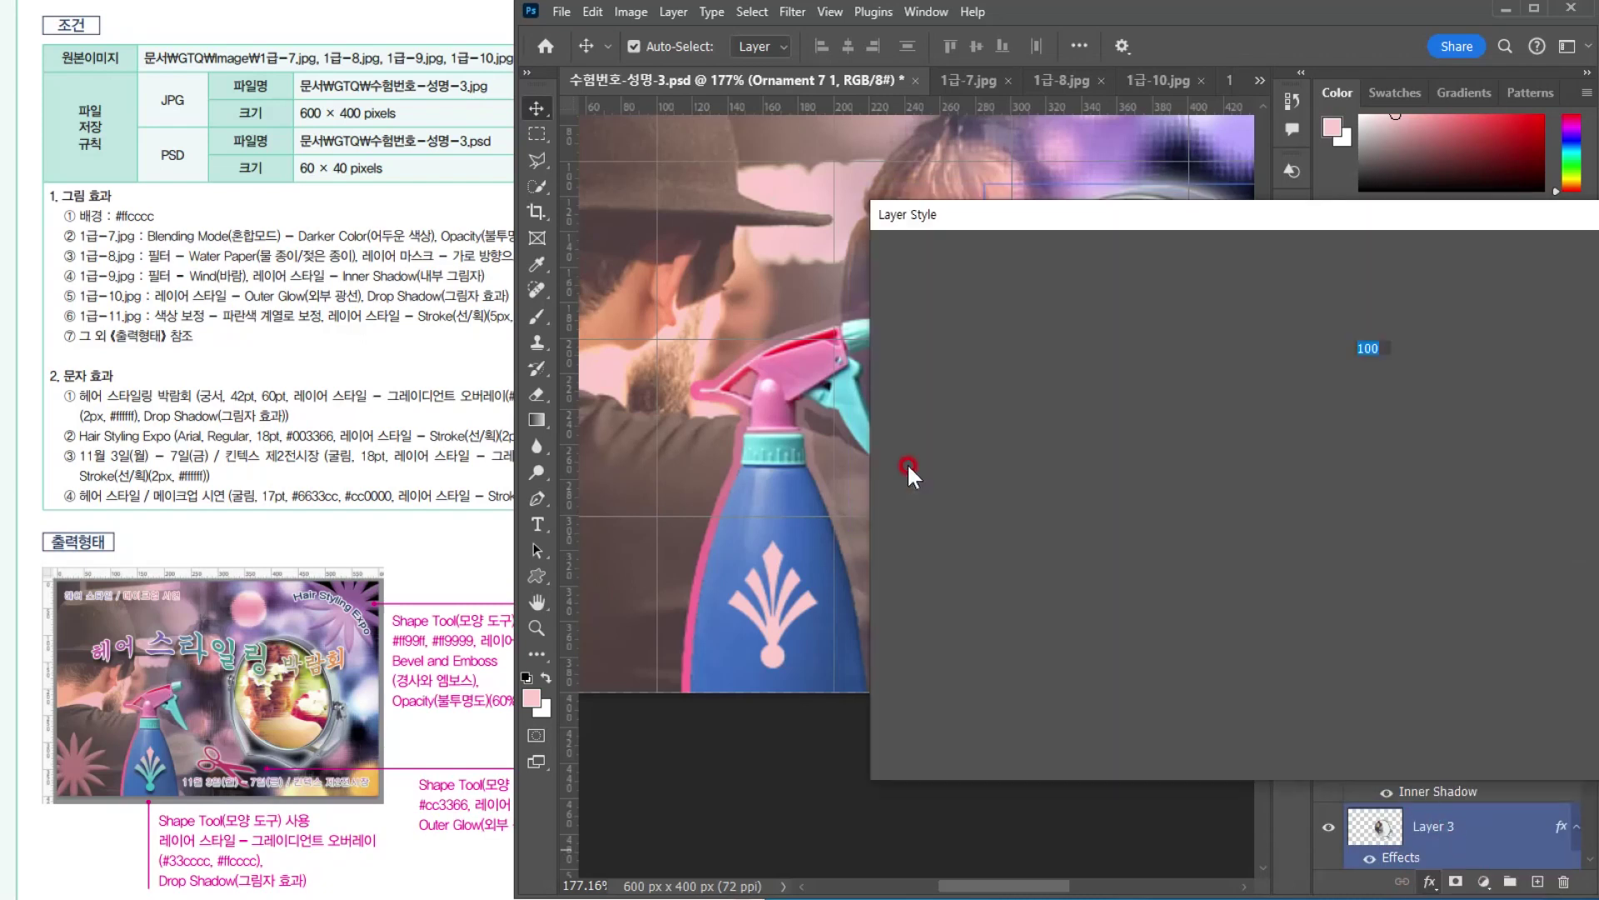
{"action": "left_click", "coordinate": [1257, 372]}
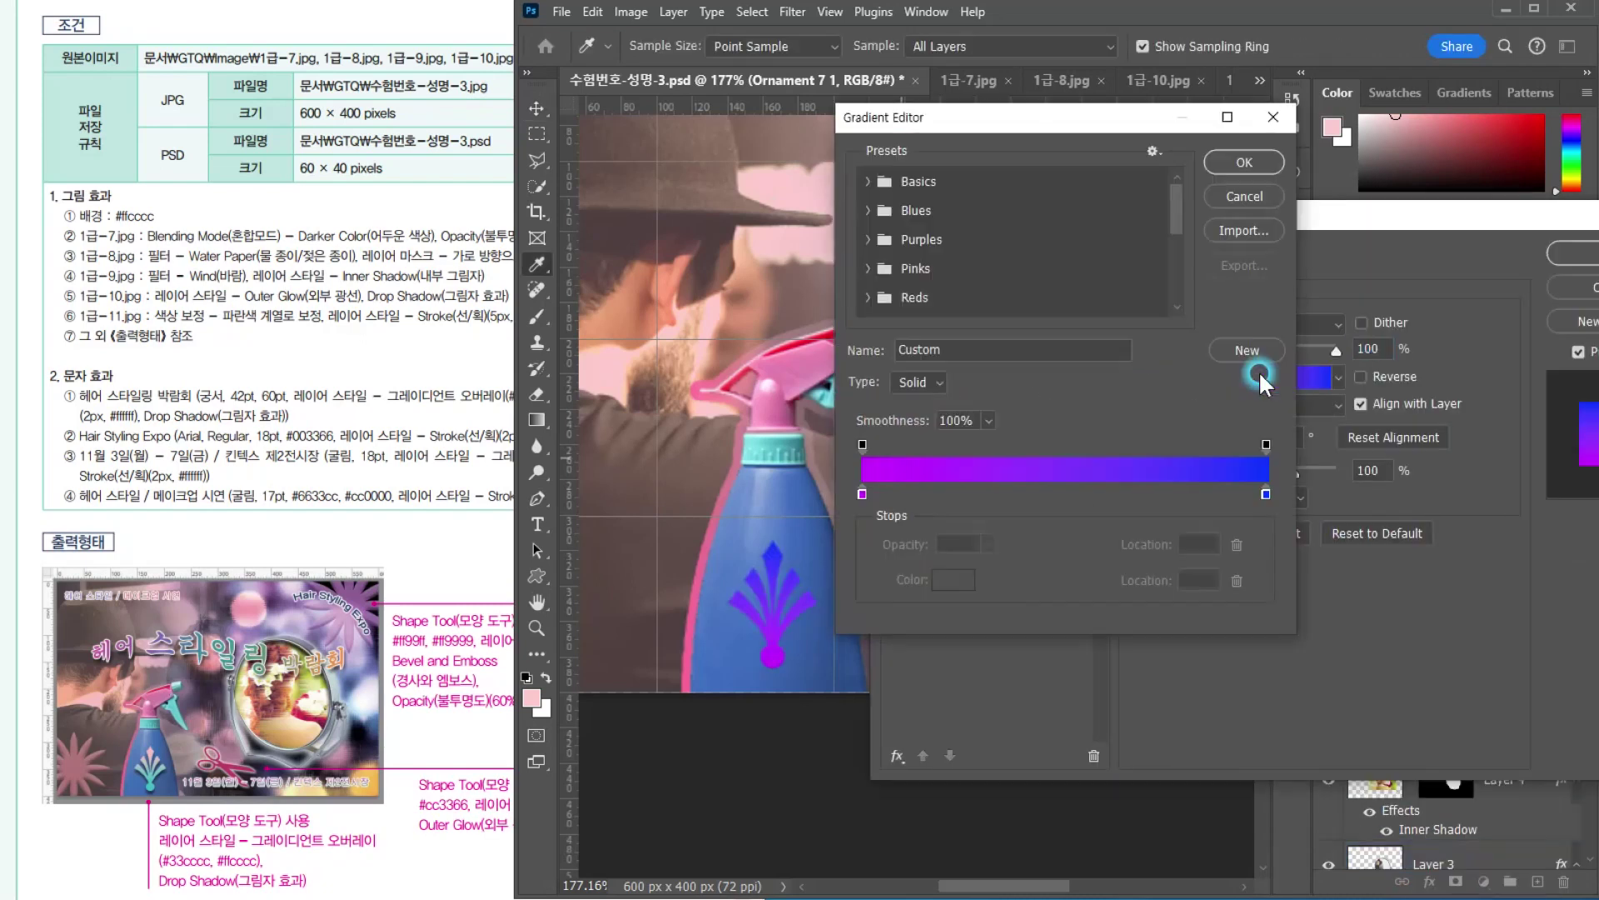
Set the starting color stop of the ornament's gradient overlay to #33cccc
{"action": "double_click", "coordinate": [863, 493]}
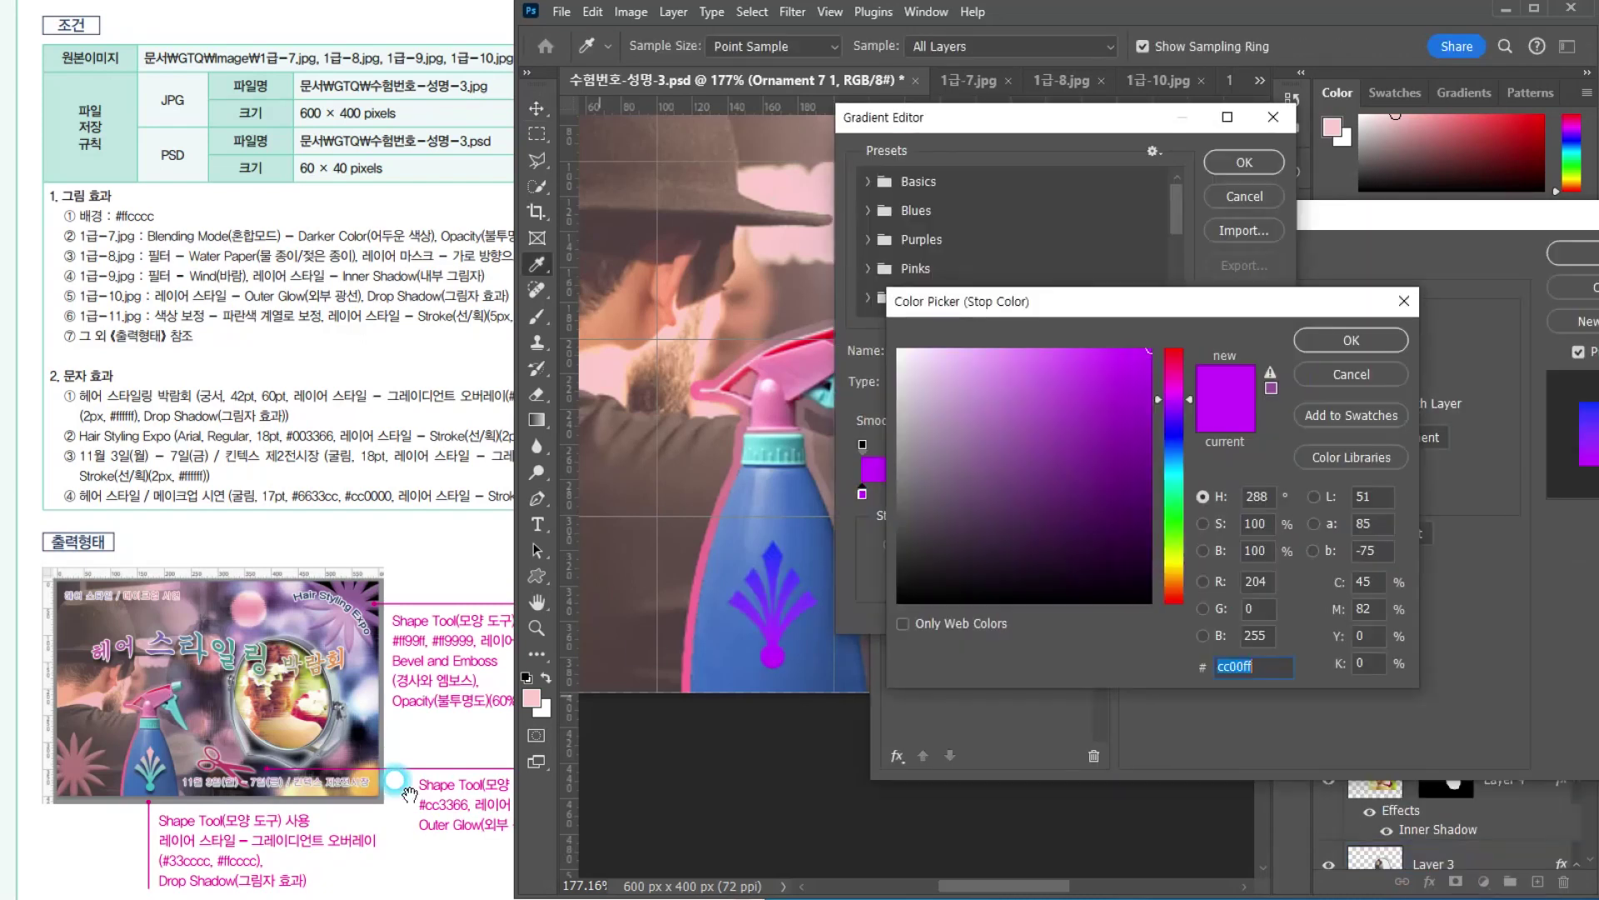
{"action": "type", "text": "33cccc"}
{"action": "key", "text": "Return"}
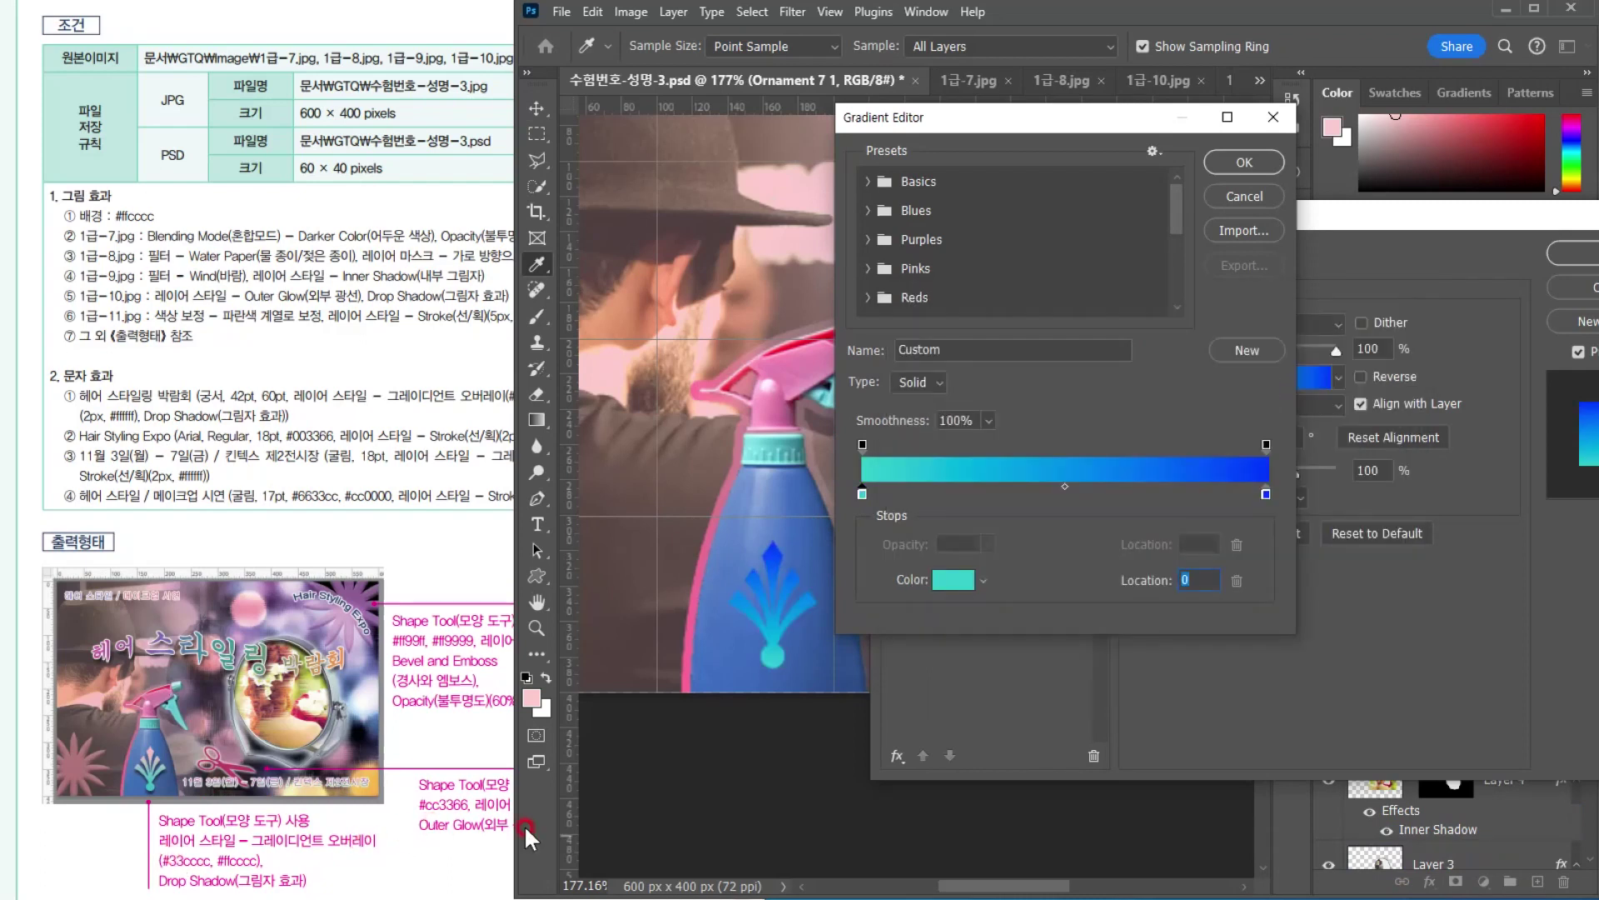
Open the color of the ending stop in the ornament's gradient overlay
{"action": "double_click", "coordinate": [1266, 494]}
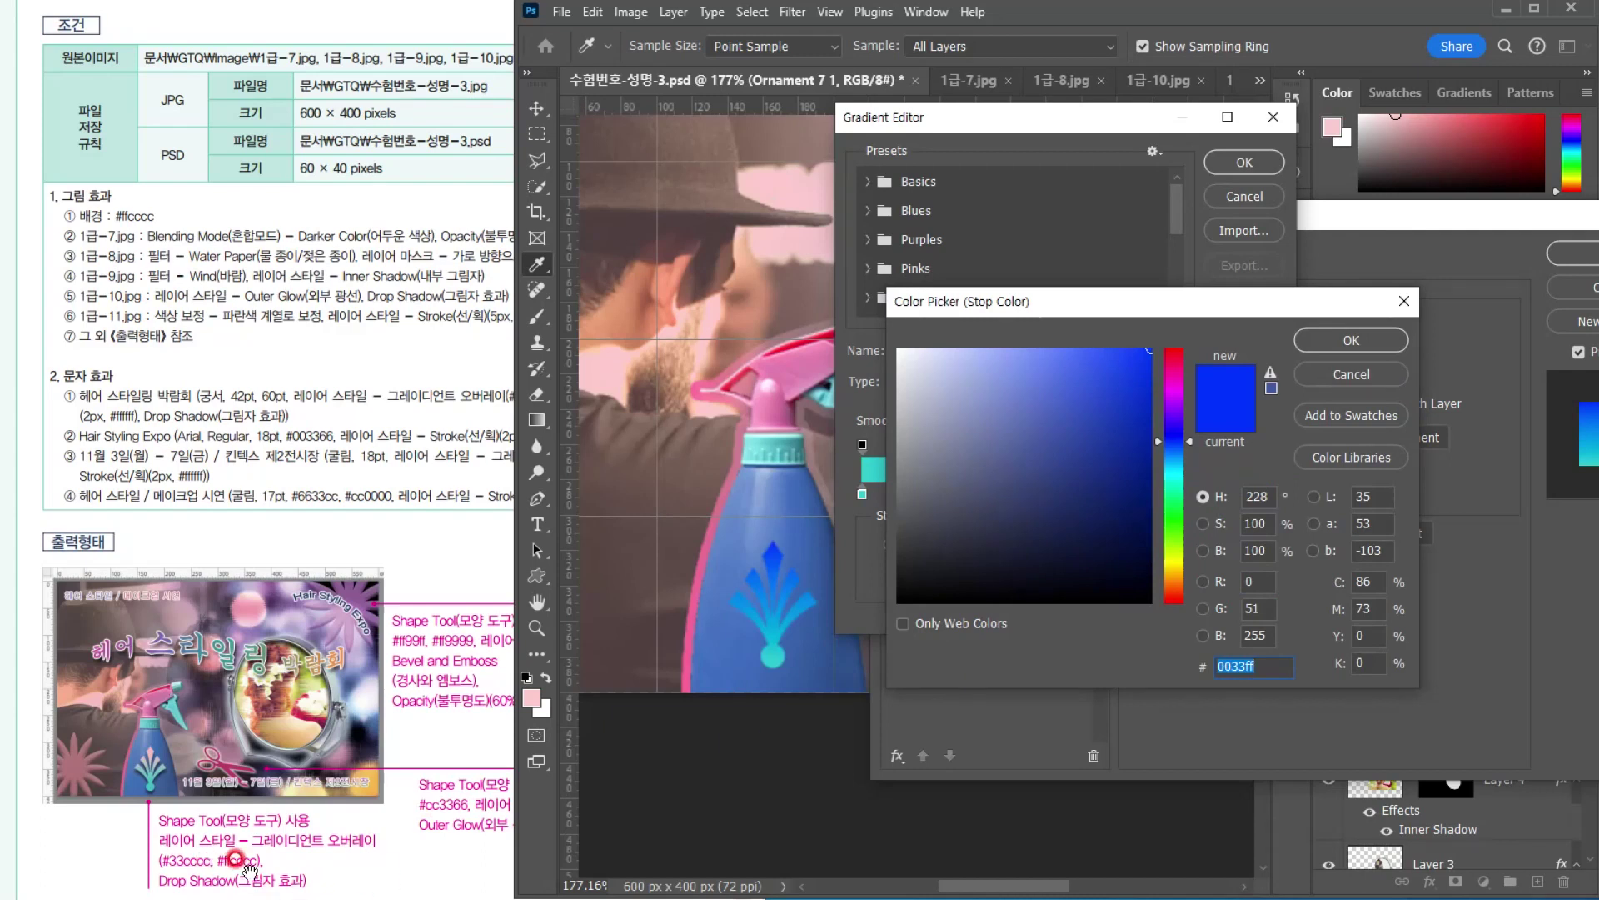
Set the gradient overlay's end stop colour to #ffcccc and accept the gradient
{"action": "type", "text": "ffcccc"}
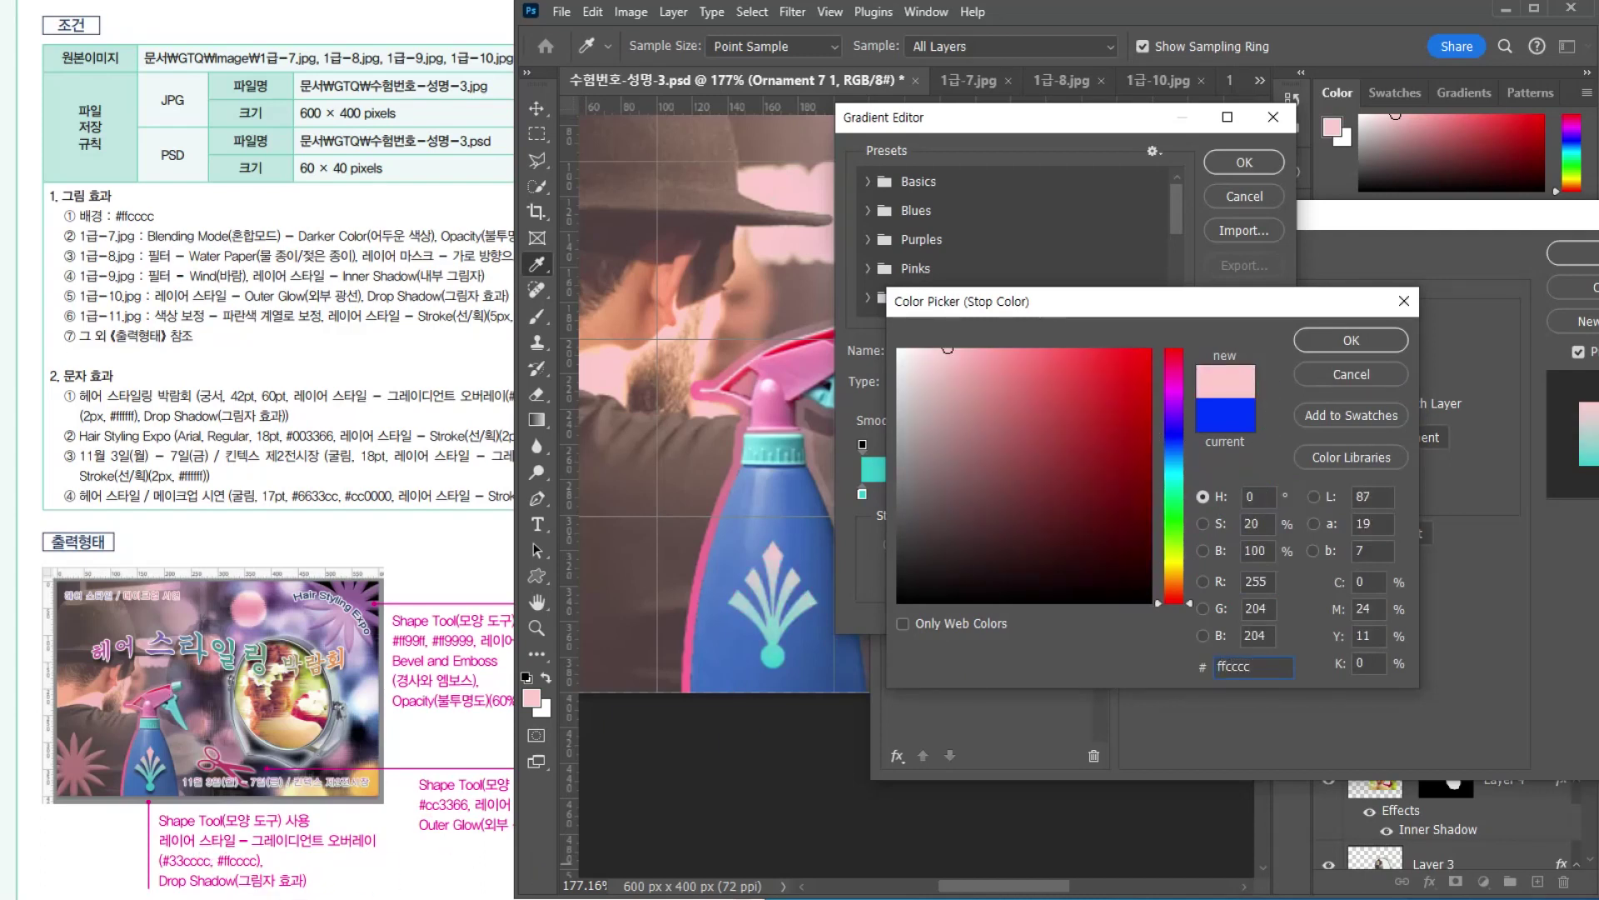
{"action": "key", "text": "Return"}
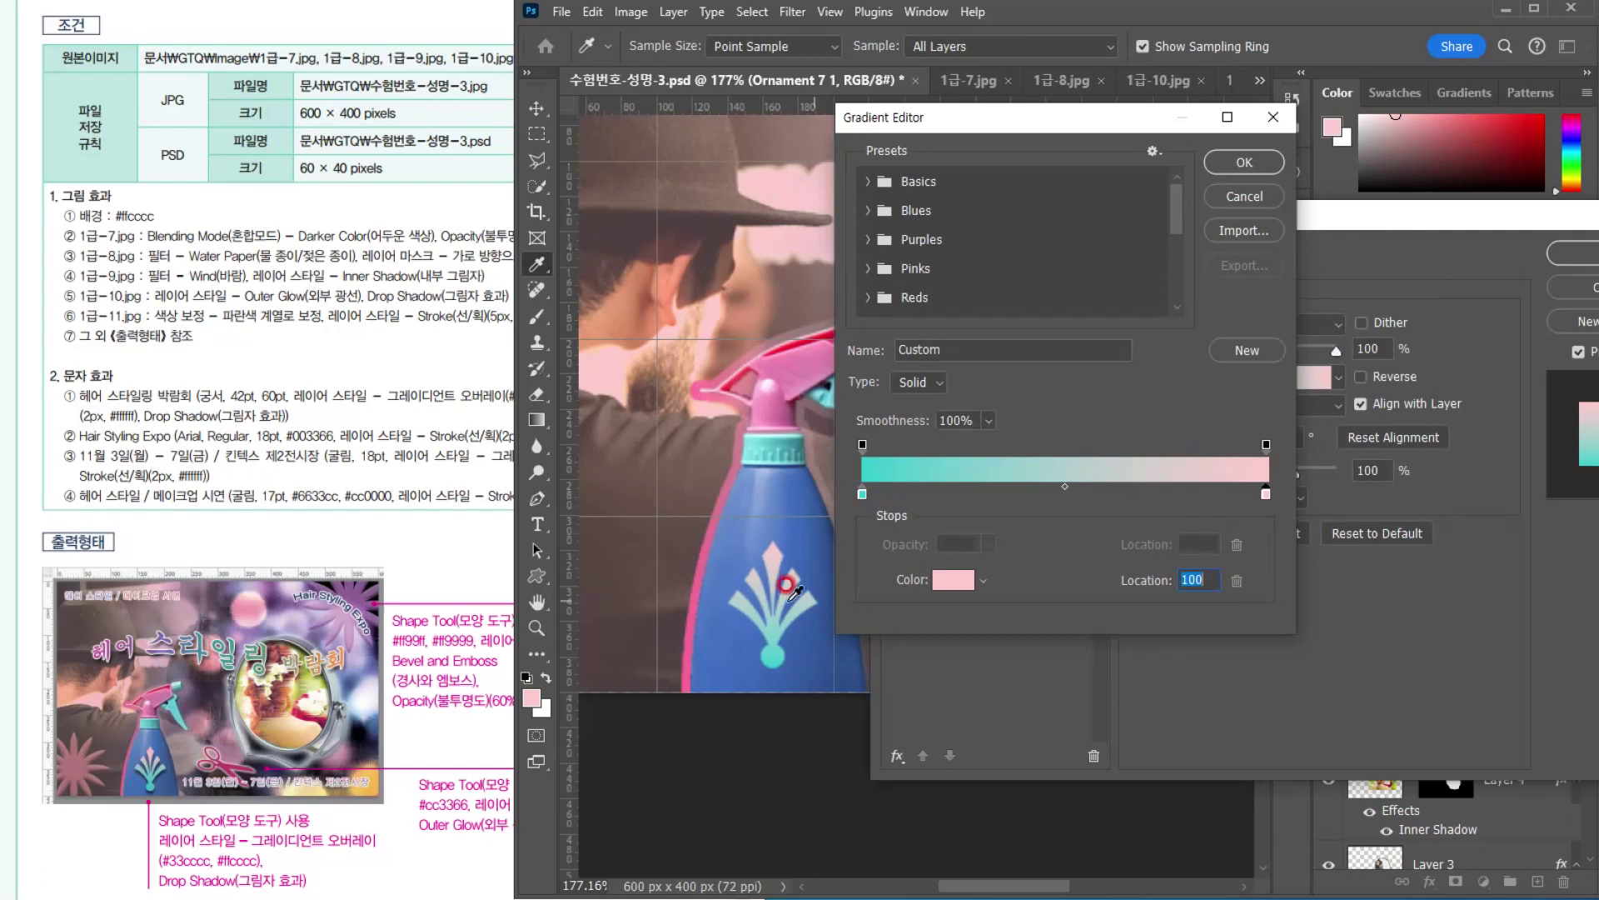
{"action": "left_click", "coordinate": [1248, 168]}
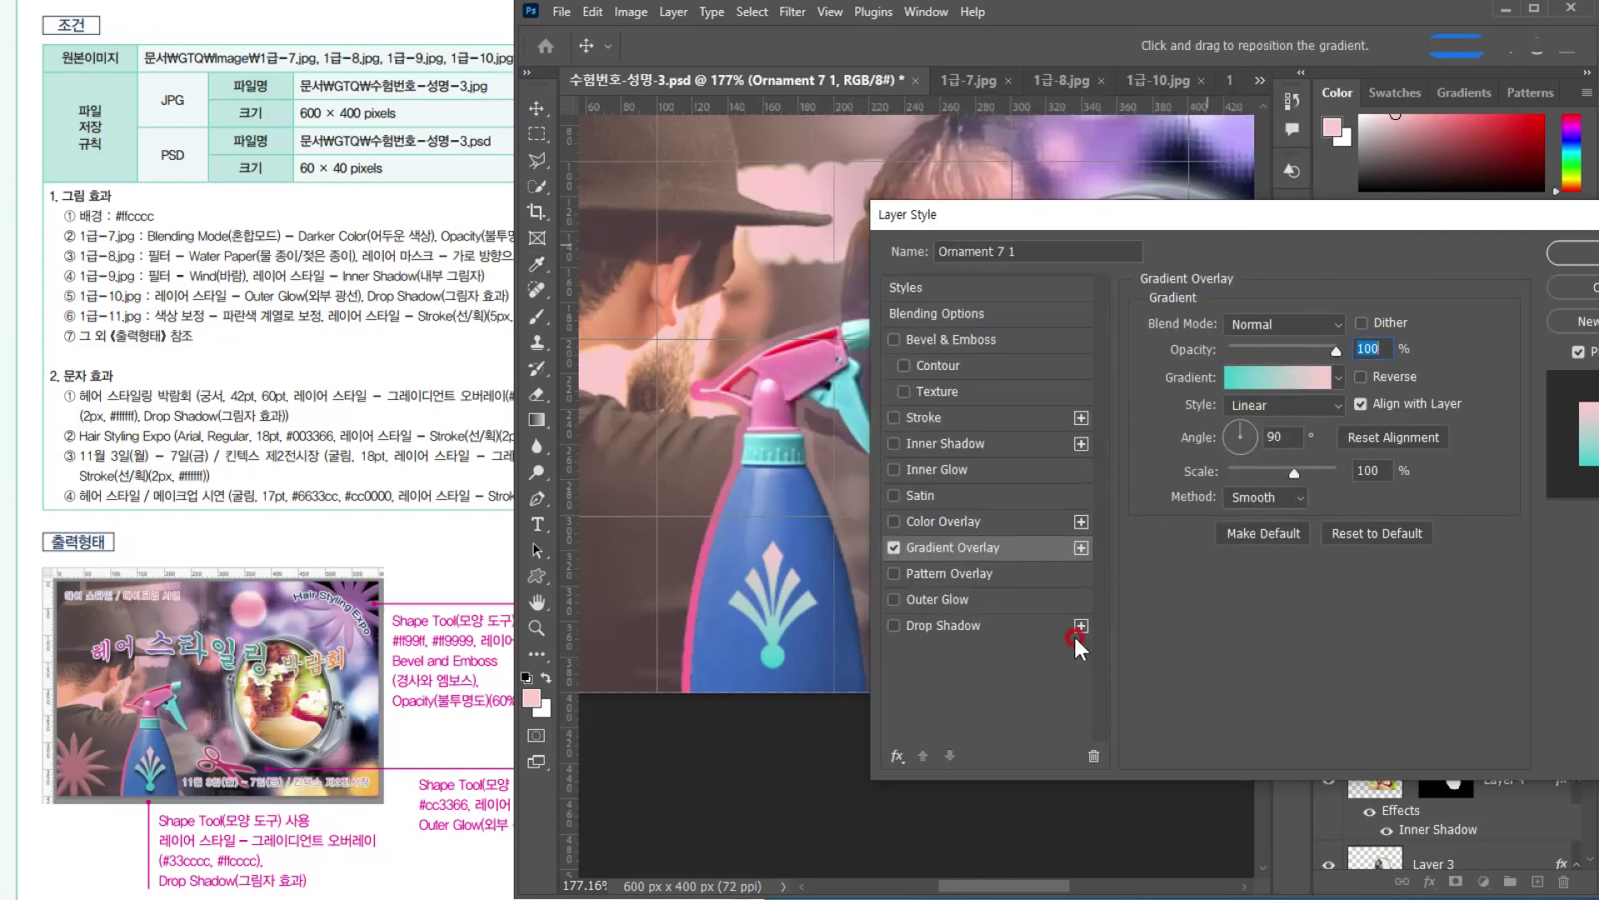
Add a Multiply drop shadow to the bottle ornament and apply its layer style
{"action": "left_click", "coordinate": [1004, 634]}
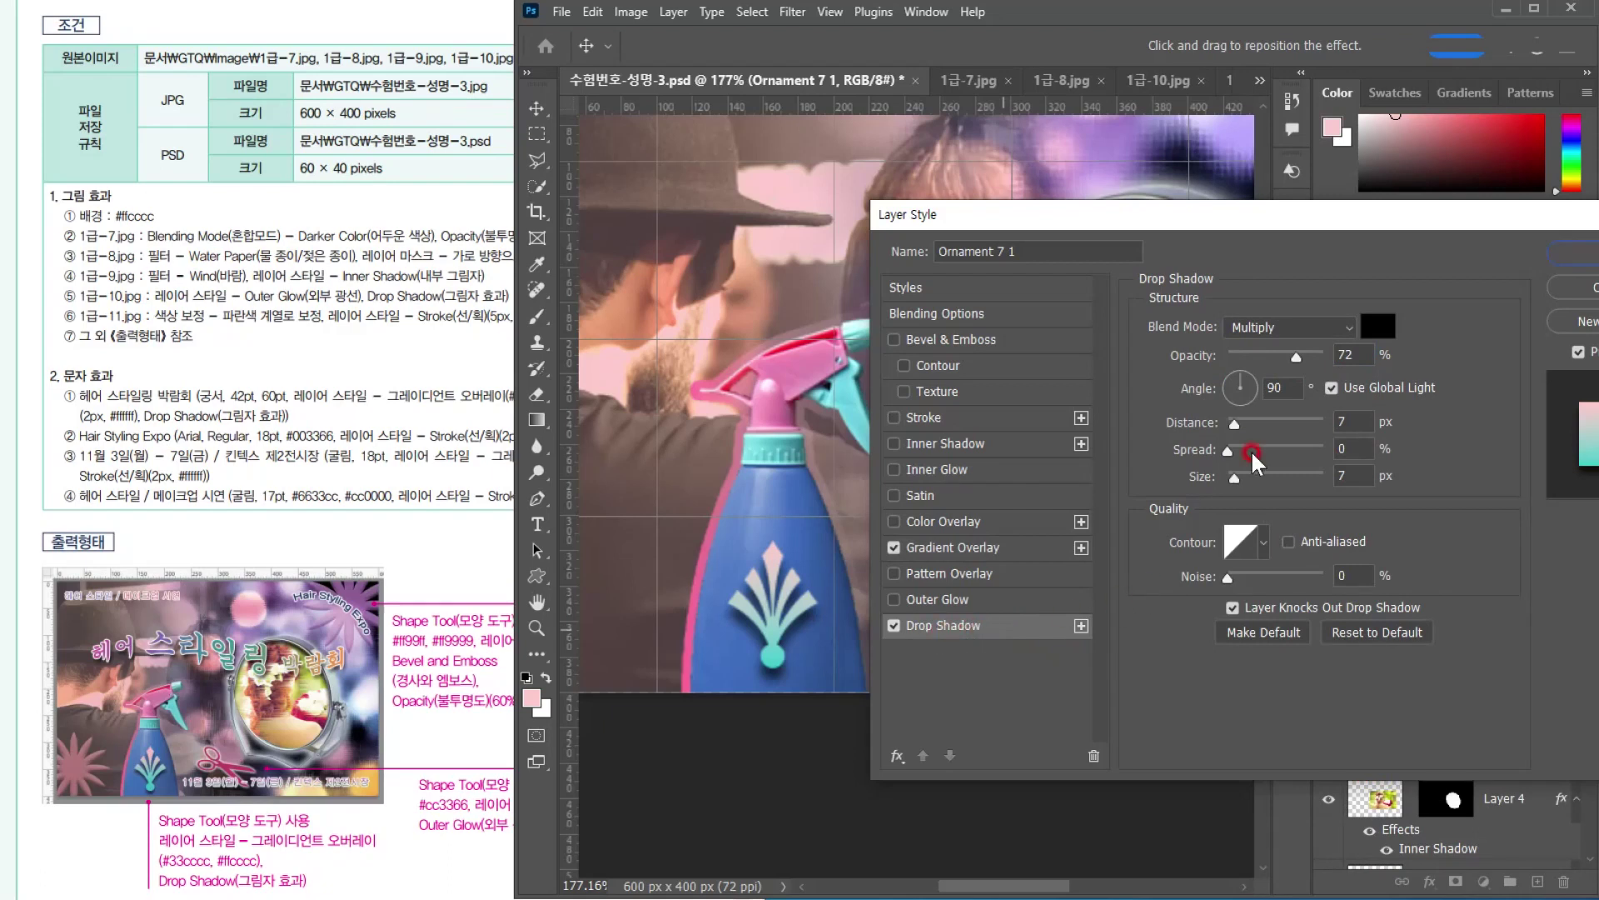
{"action": "left_click", "coordinate": [1351, 422]}
{"action": "left_click_drag", "start_coordinate": [1360, 217], "coordinate": [1286, 228]}
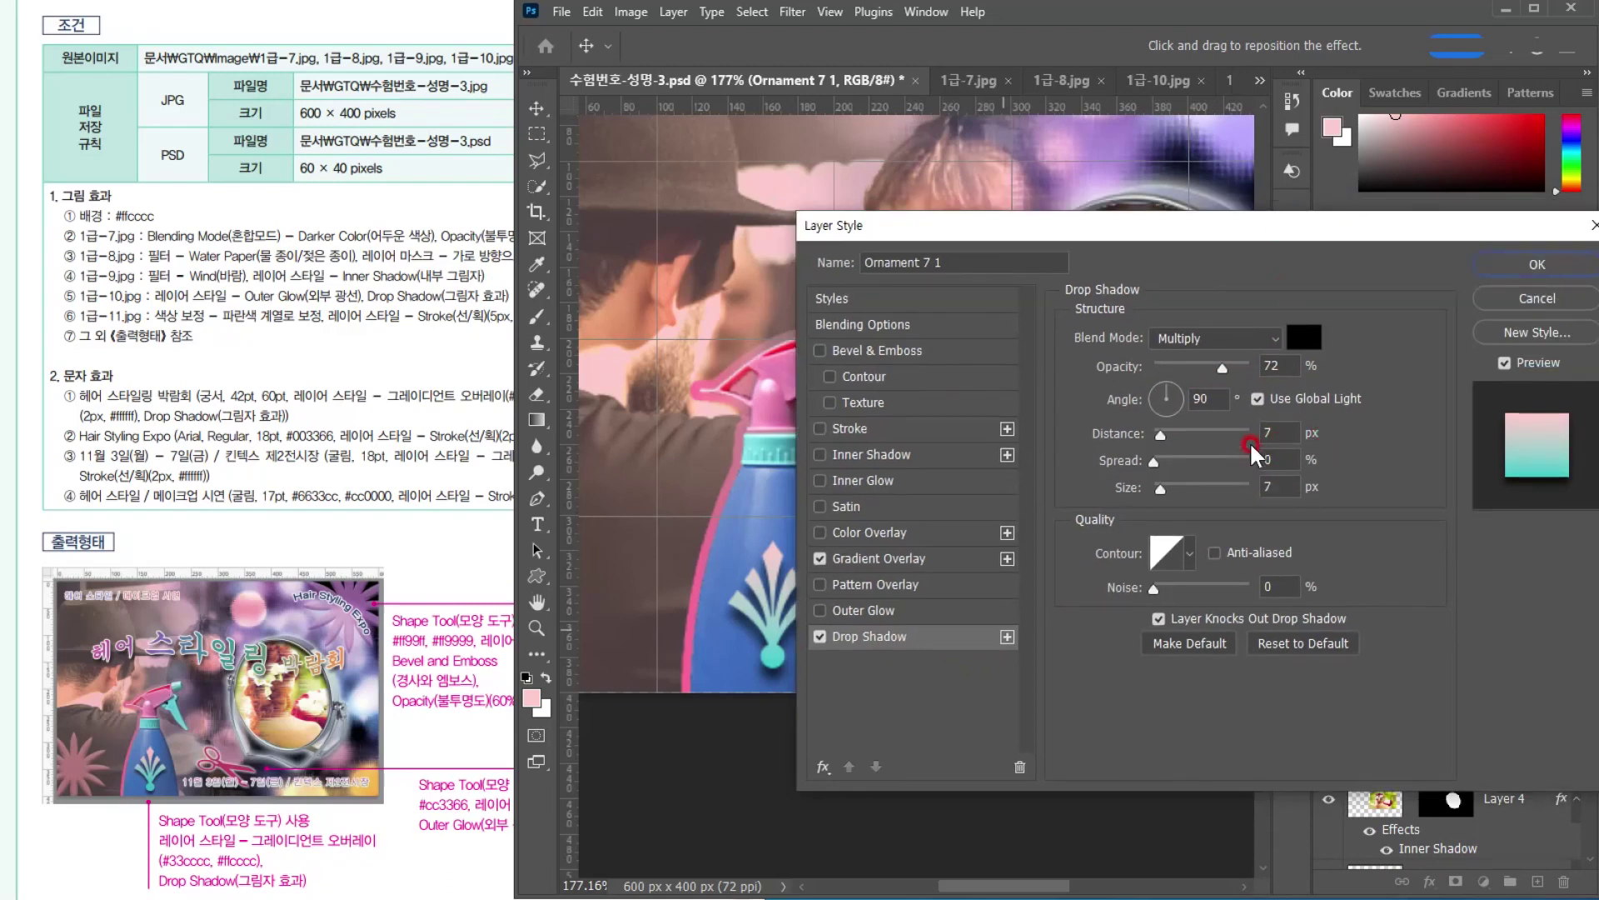
{"action": "left_click", "coordinate": [1510, 265]}
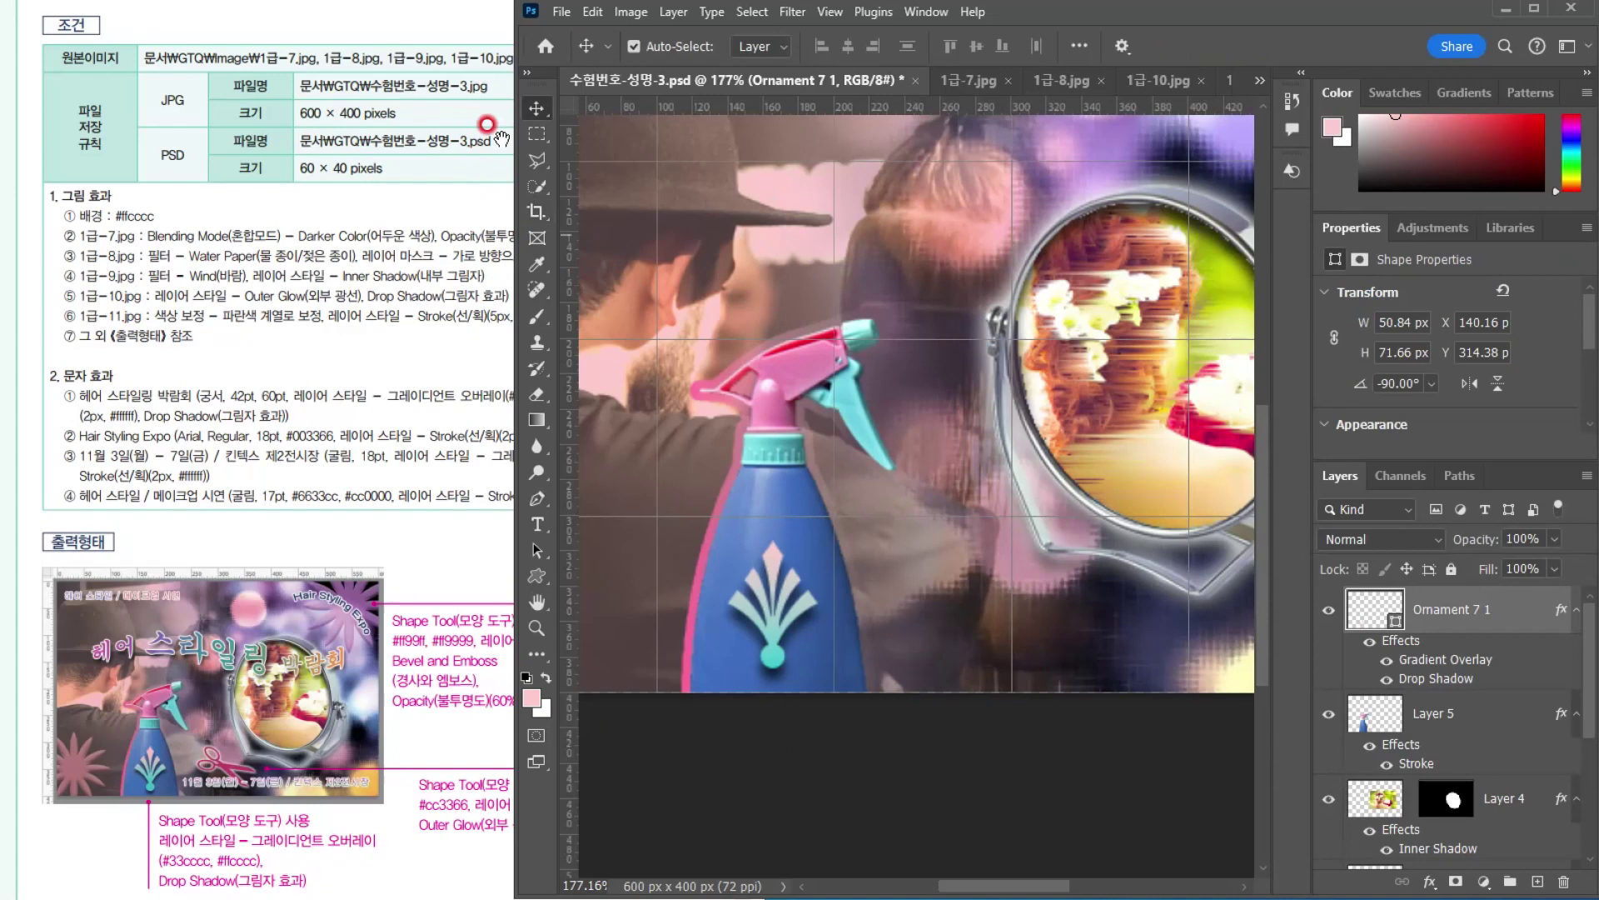
Draw the pointed-petal Flower 5 shape from the Nature set, about 190 px wide, over the canvas's upper-right corner
{"action": "left_click", "coordinate": [391, 646]}
{"action": "left_click", "coordinate": [436, 630]}
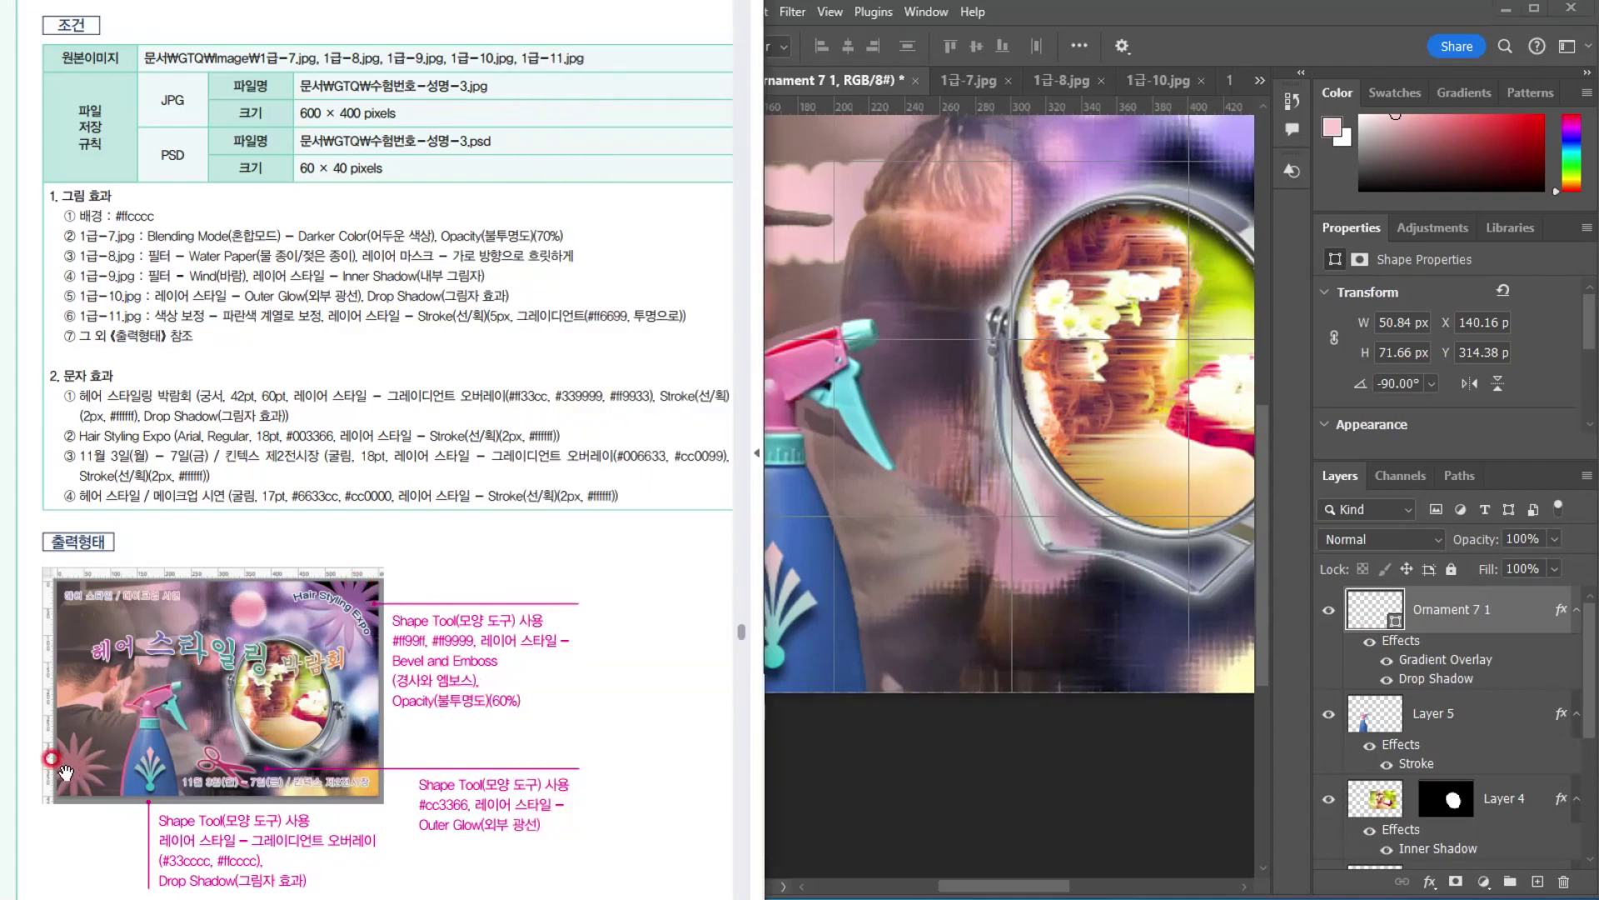
{"action": "left_click", "coordinate": [1074, 8]}
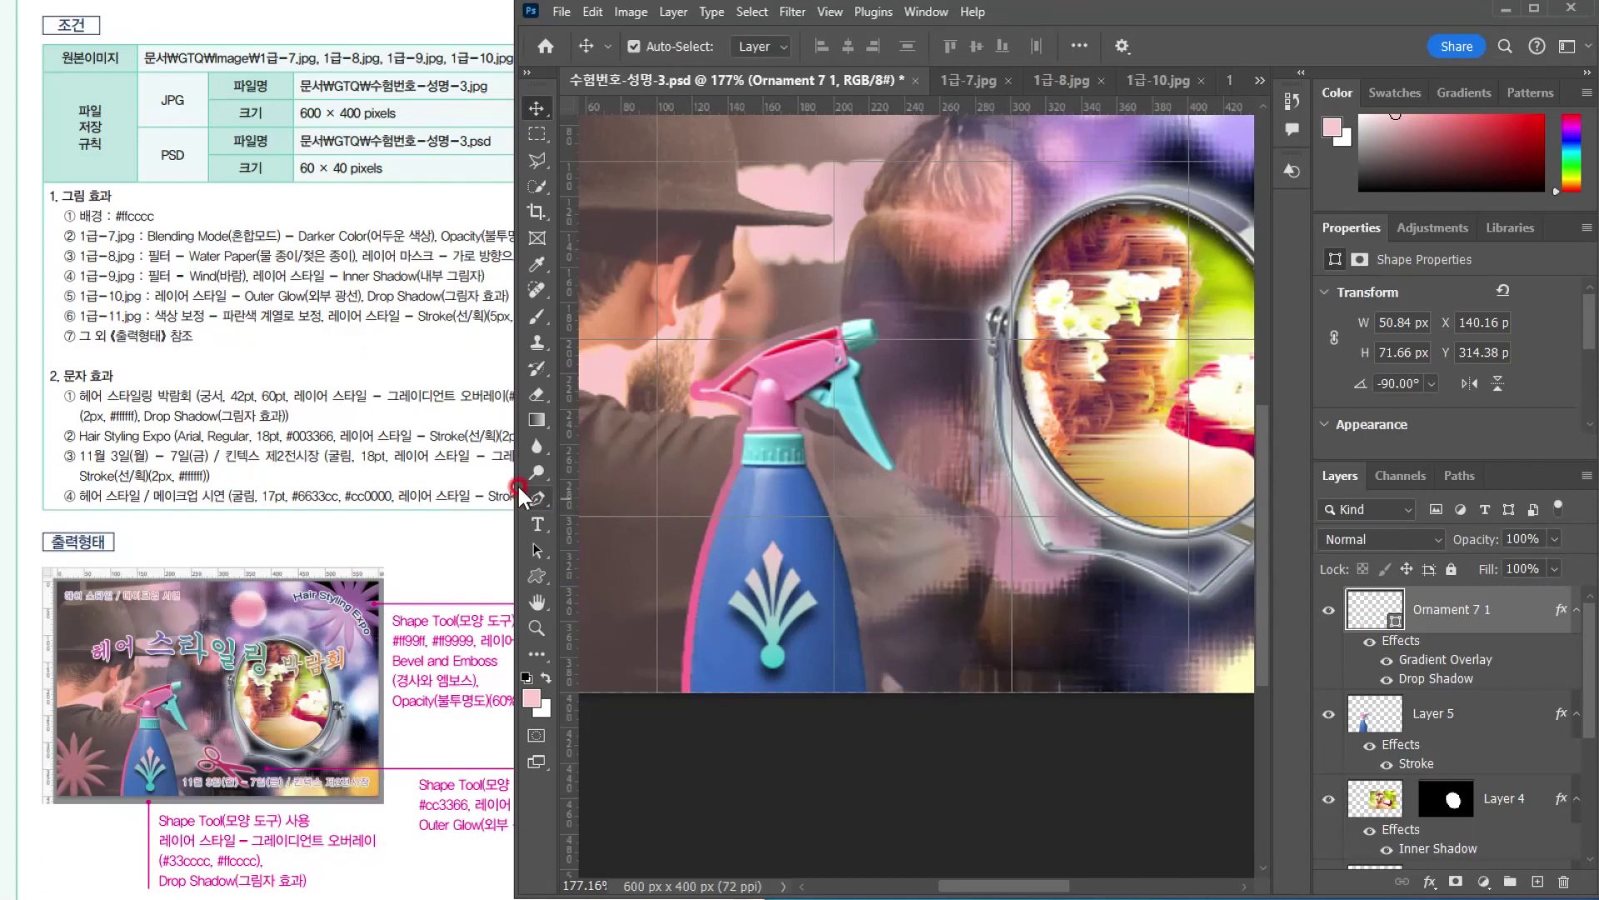
{"action": "left_click", "coordinate": [534, 570]}
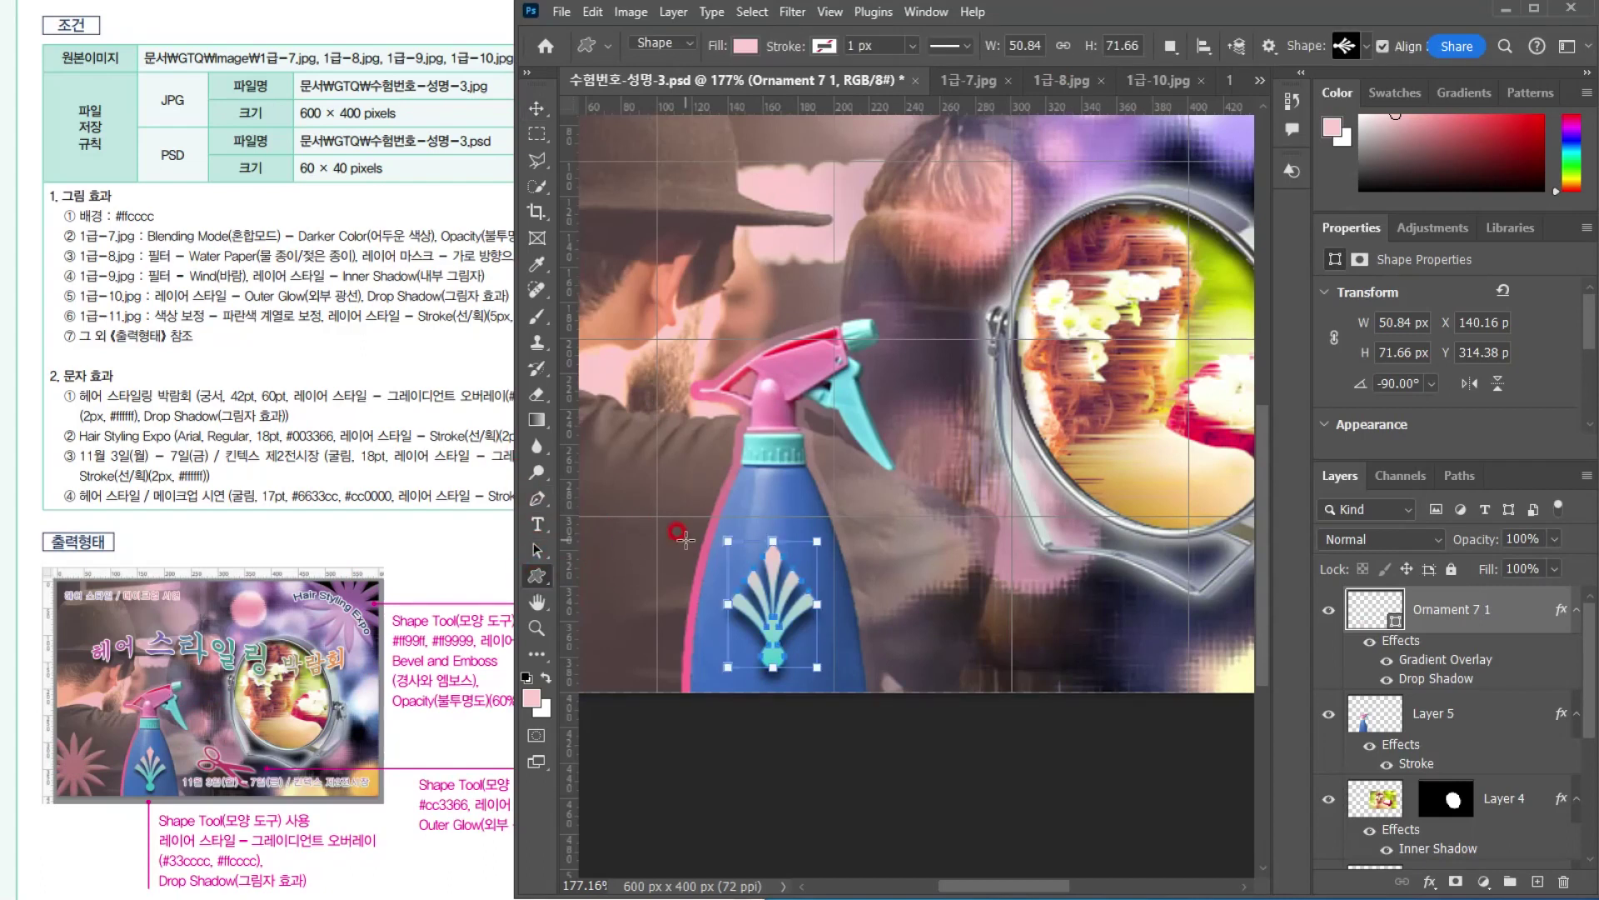
{"action": "left_click", "coordinate": [1366, 46]}
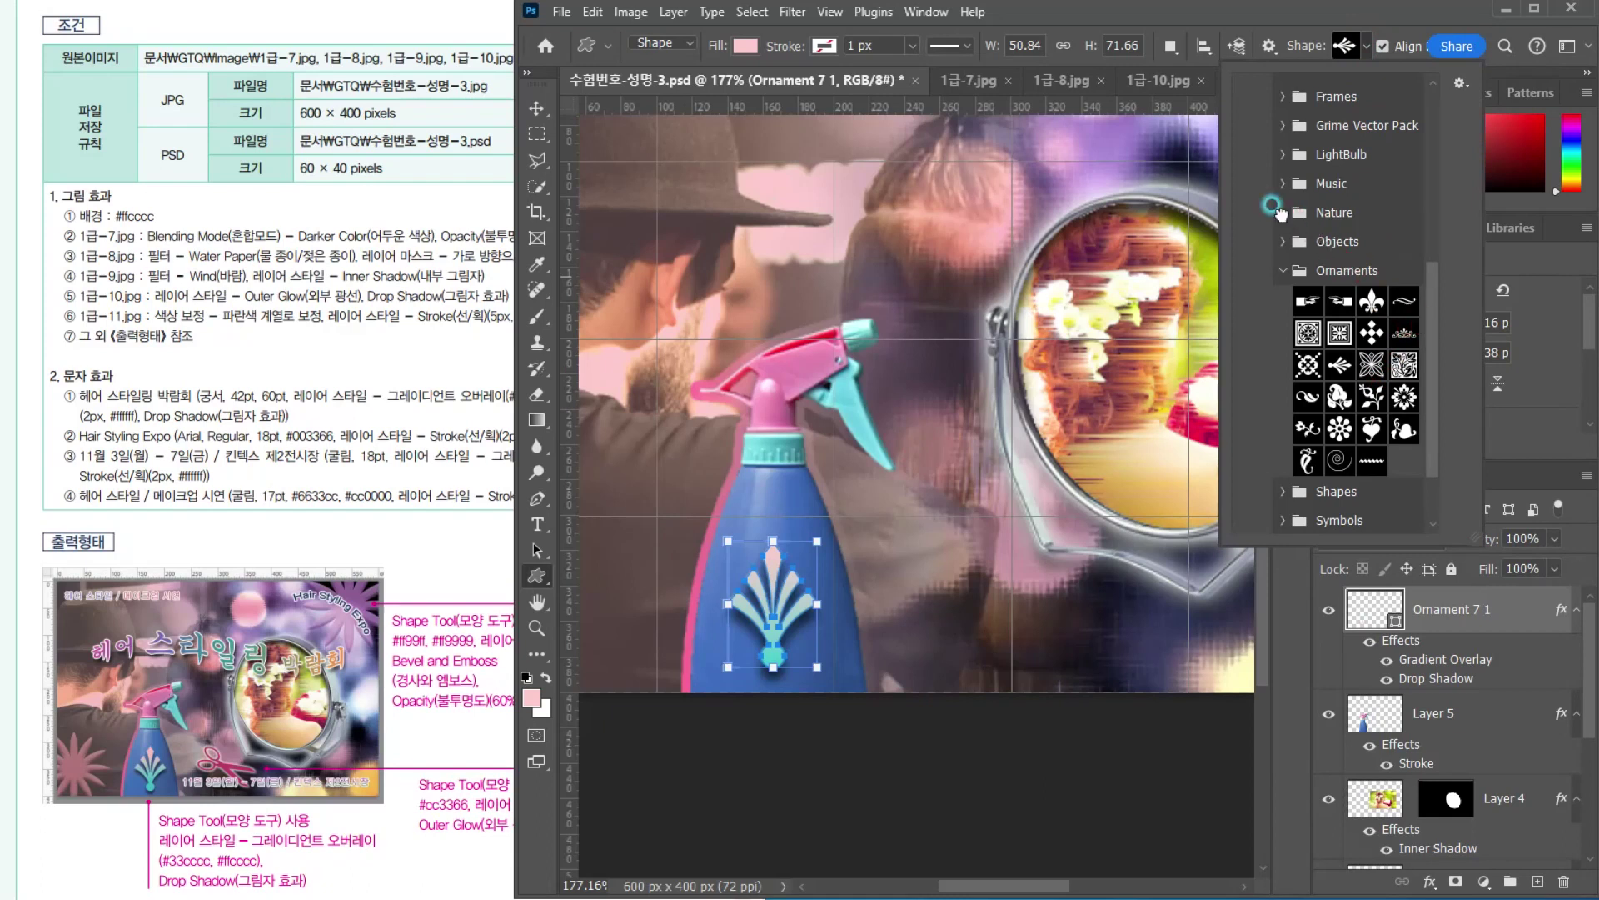
{"action": "left_click", "coordinate": [1281, 213]}
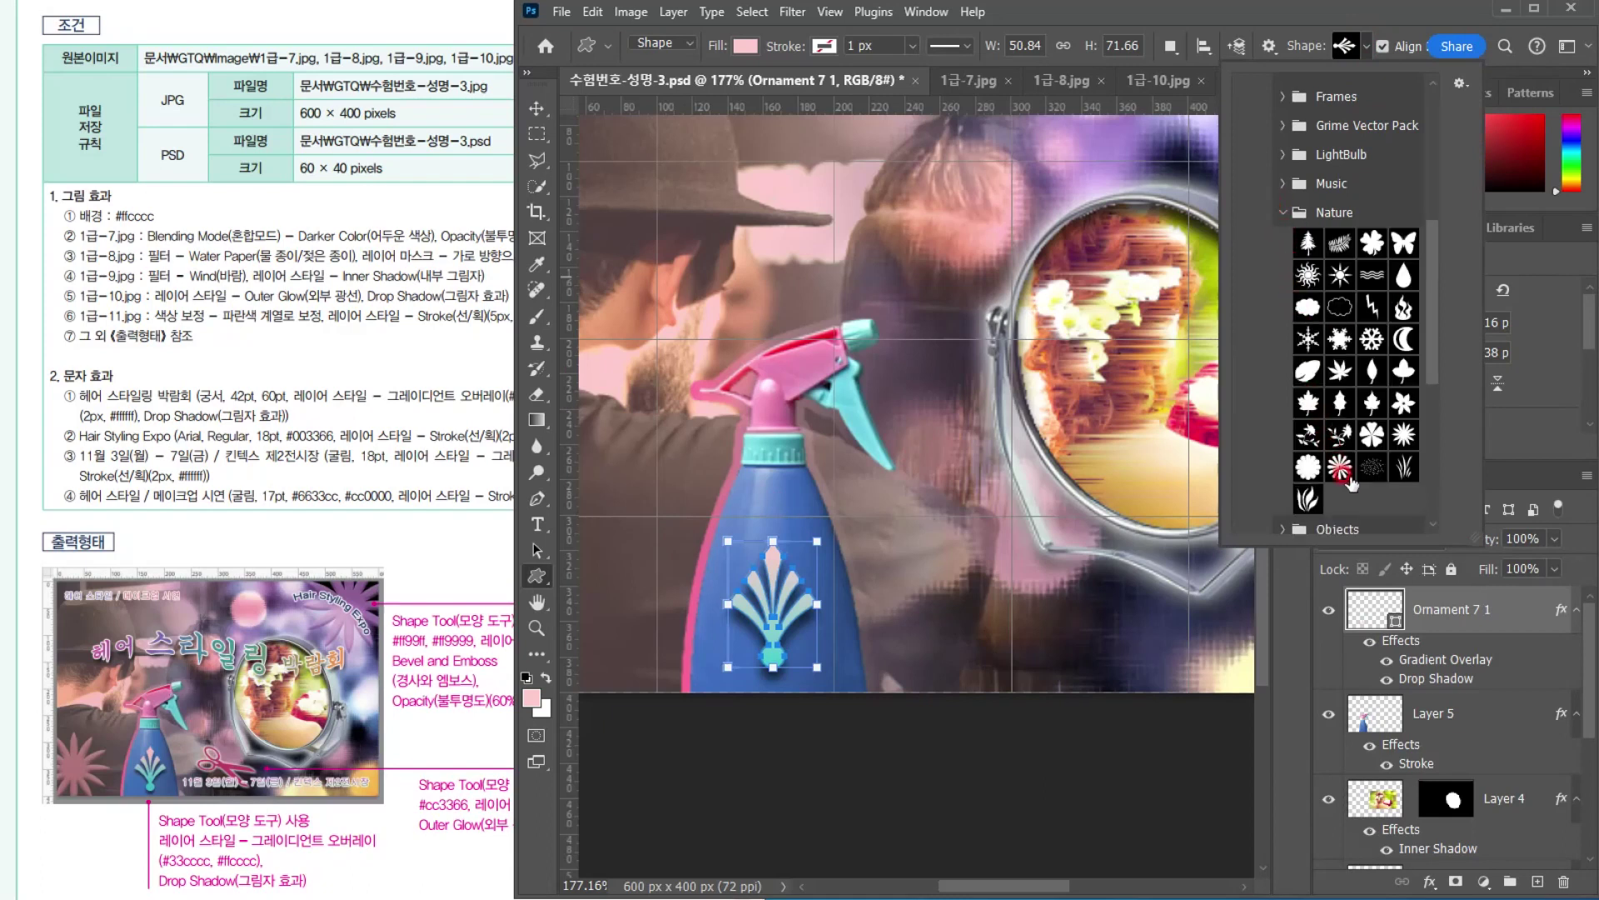
{"action": "left_click", "coordinate": [1401, 434]}
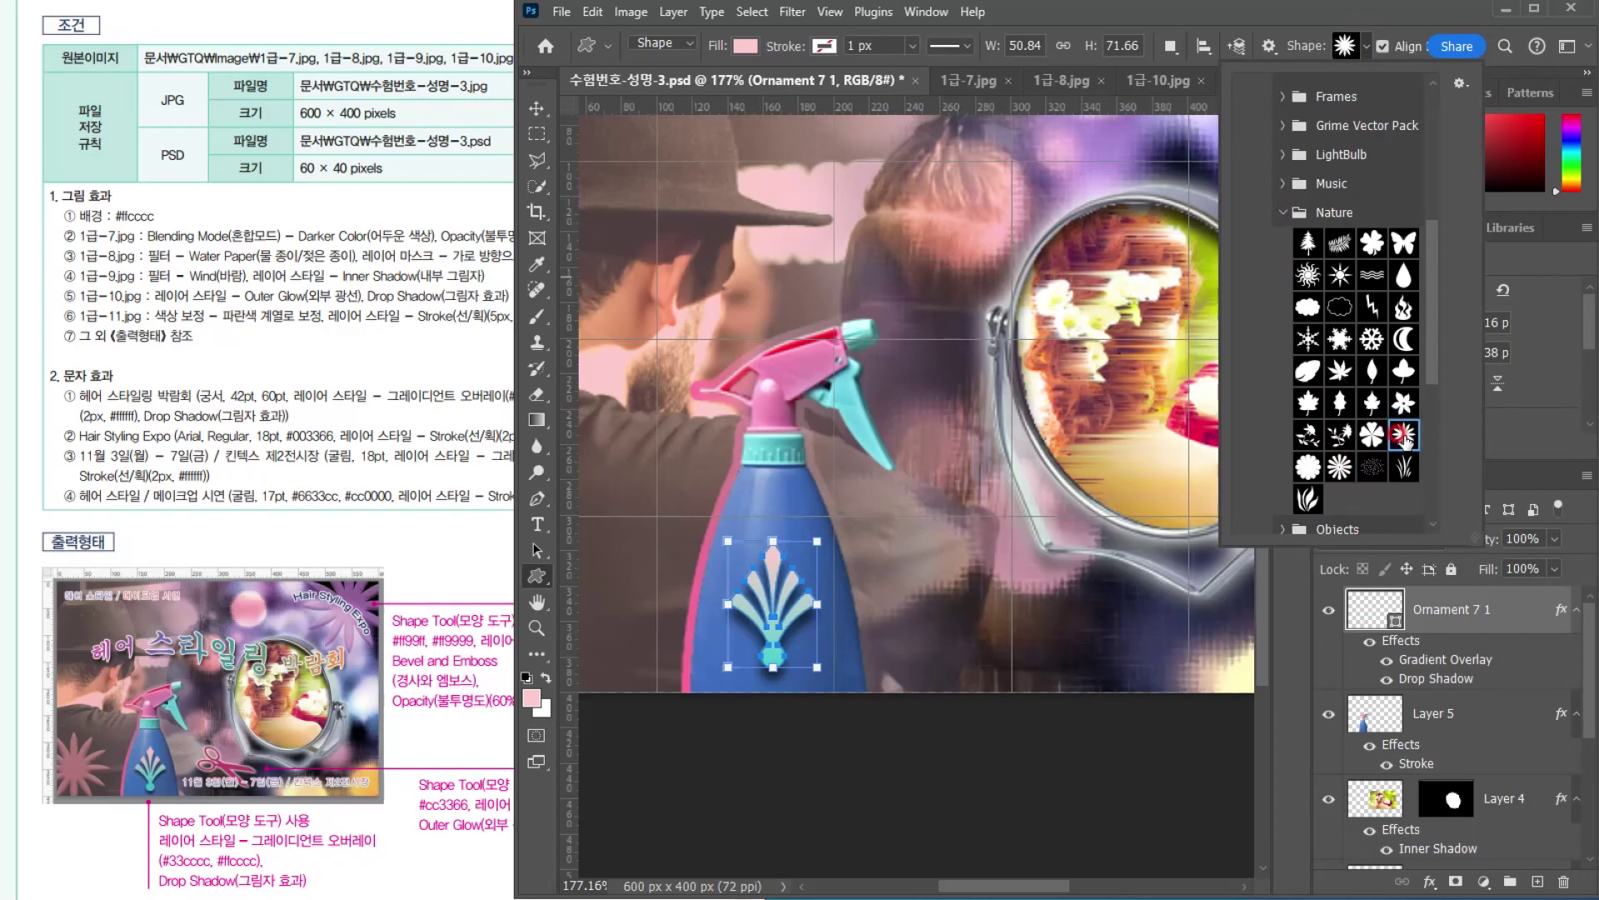
{"action": "key", "text": "Return"}
{"action": "scroll", "coordinate": [813, 468], "scroll_direction": "down", "scroll_amount": 5}
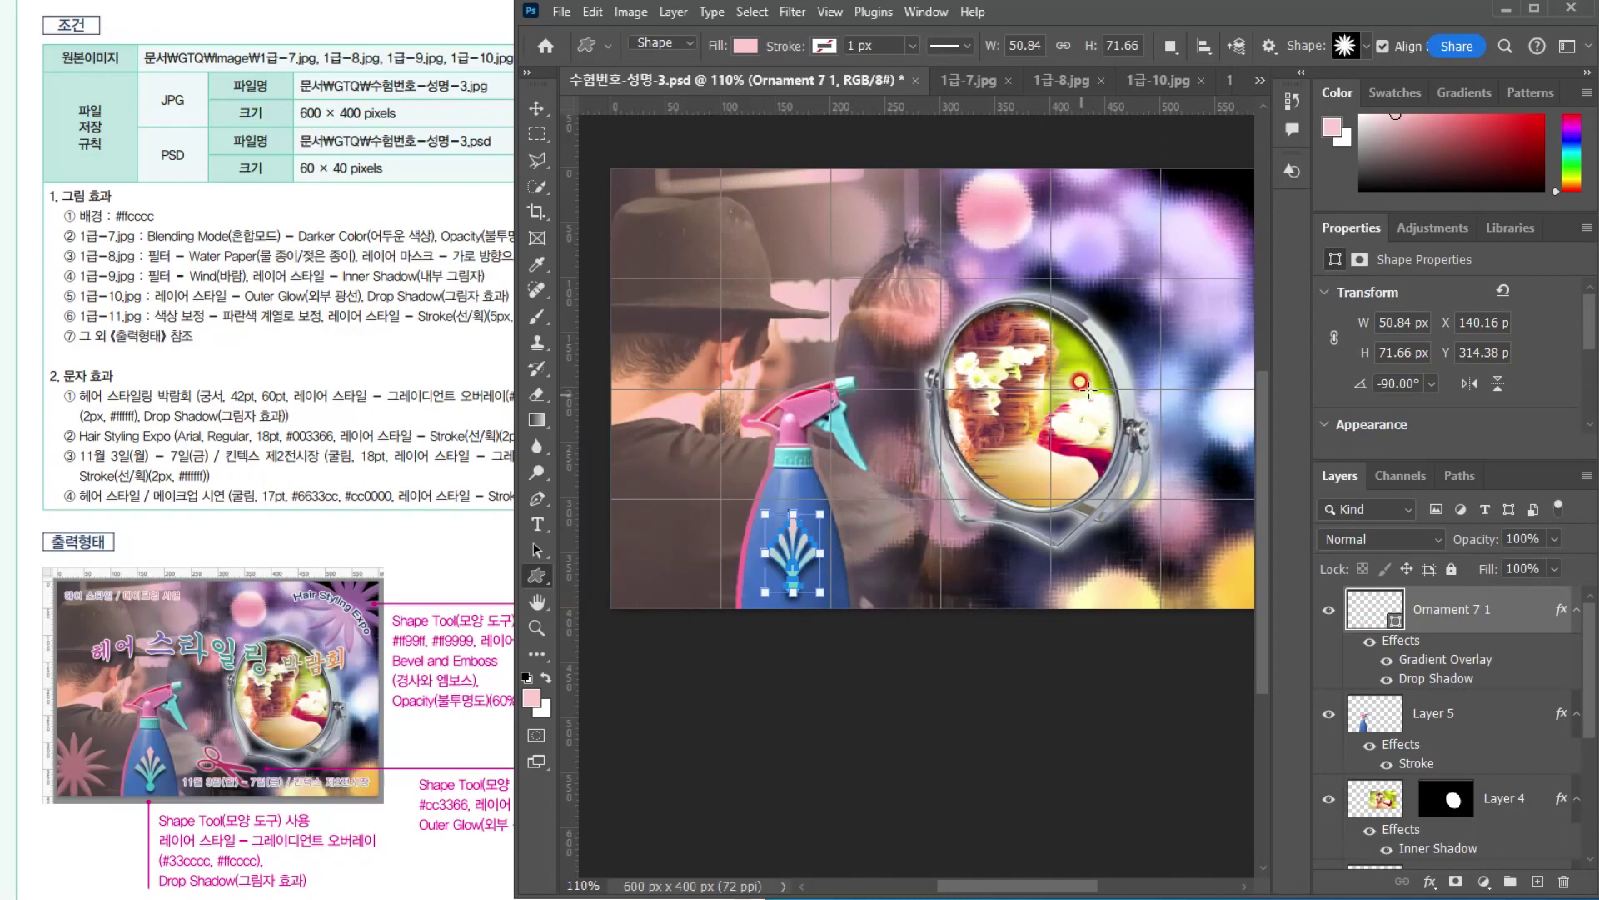
{"action": "scroll", "coordinate": [1083, 385], "scroll_direction": "down", "scroll_amount": 2}
{"action": "left_click_drag", "start_coordinate": [990, 441], "coordinate": [934, 402]}
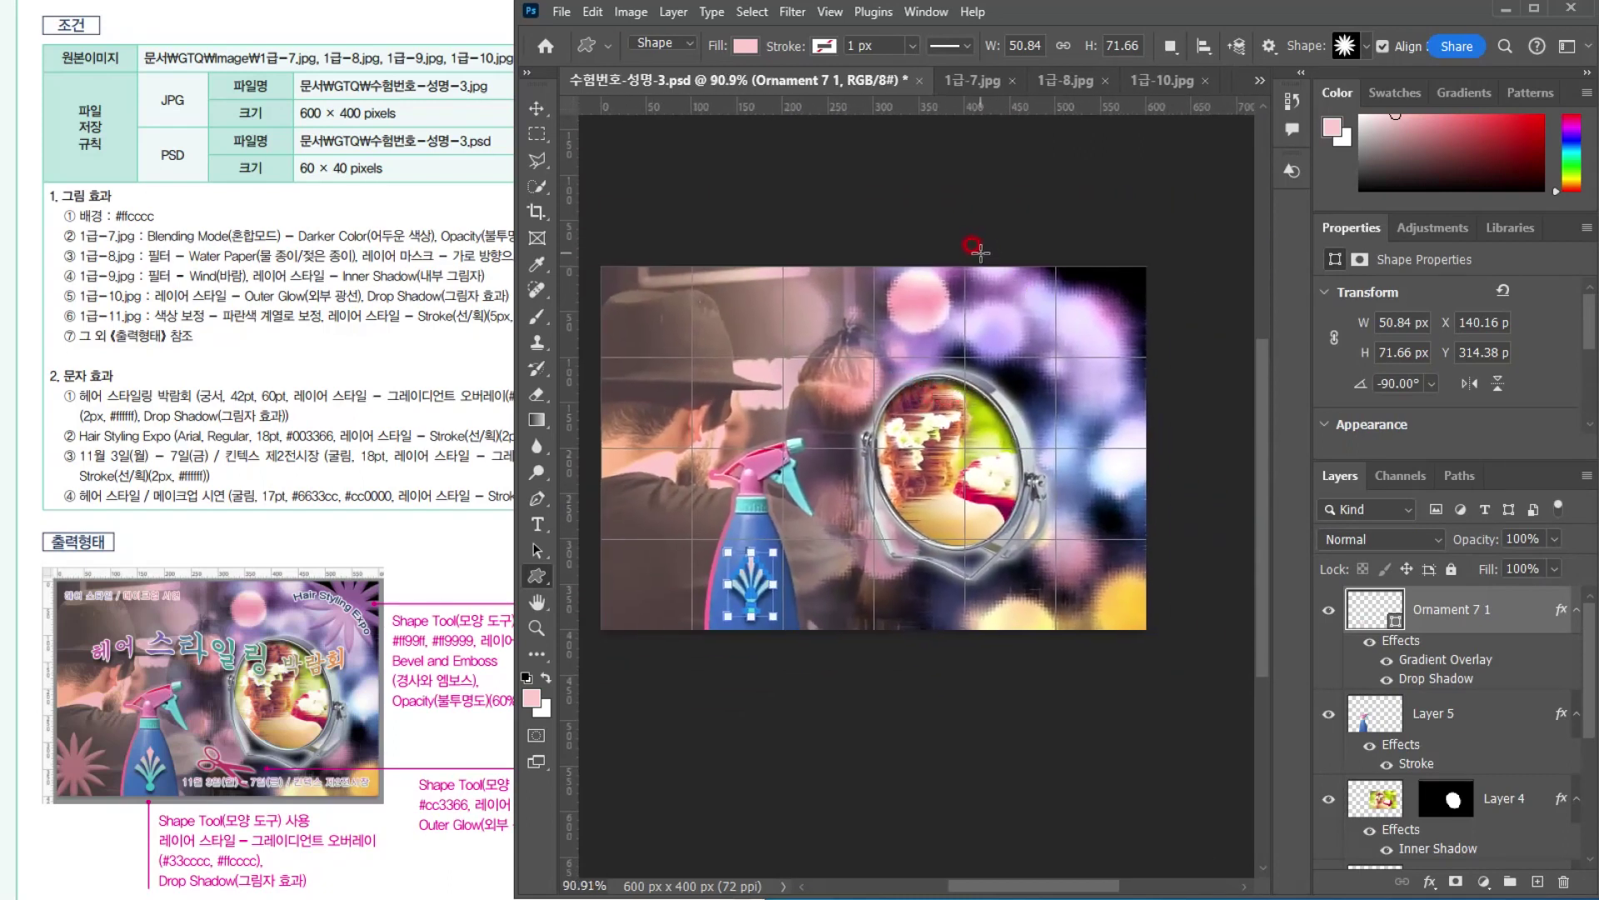
{"action": "left_click_drag", "start_coordinate": [981, 242], "coordinate": [1163, 404]}
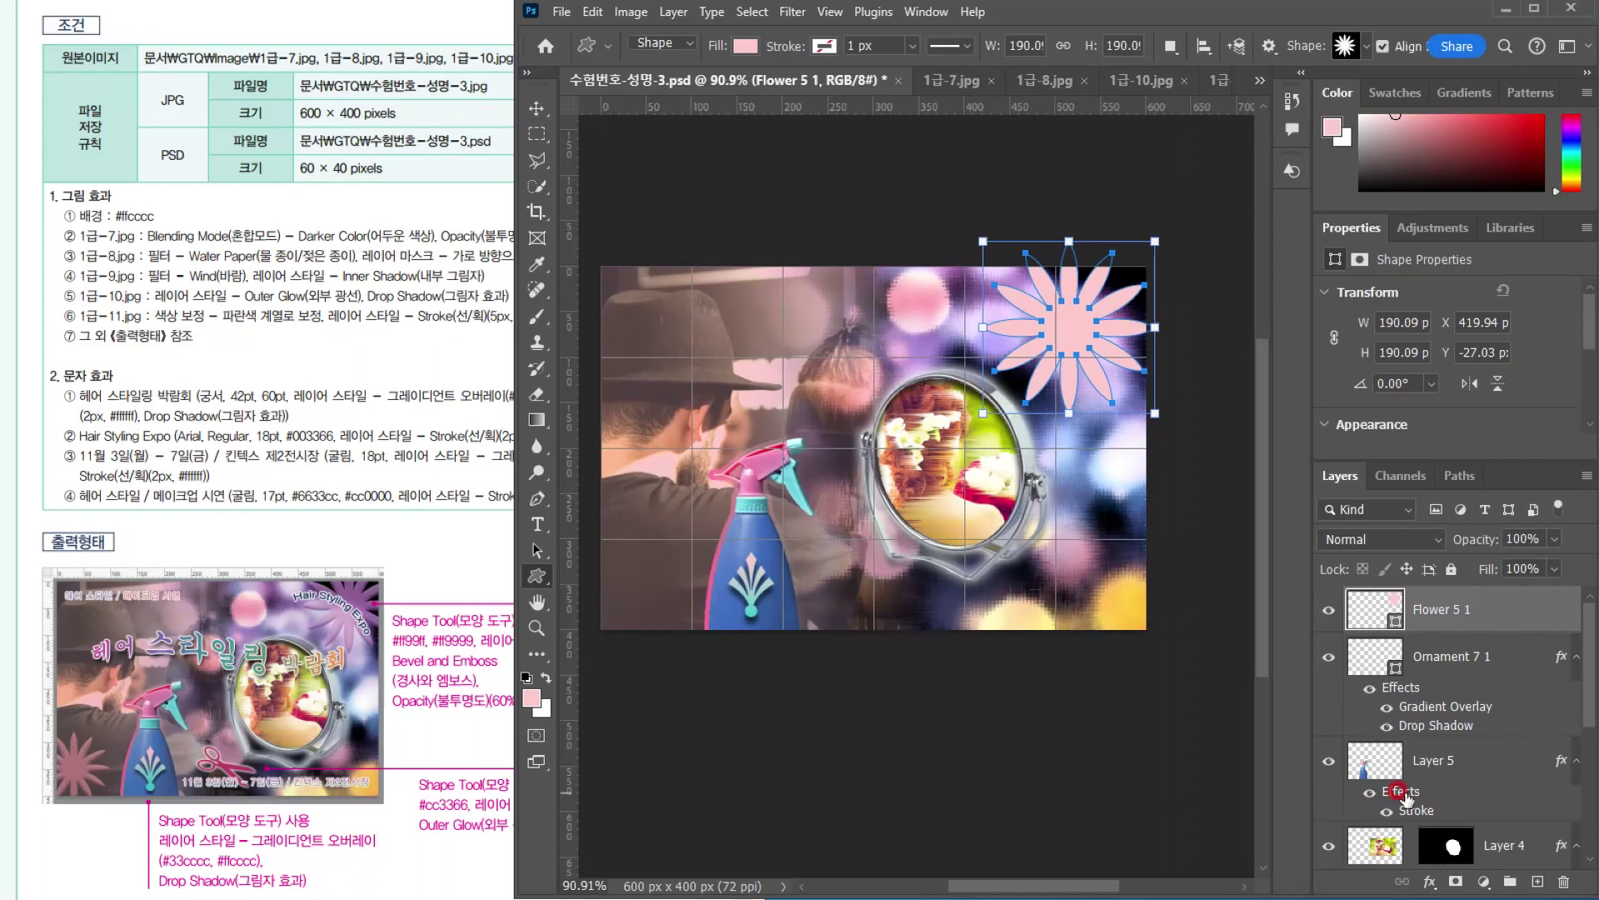
Fill the flower with #ff99ff and nudge it slightly right and up, to about X 430, Y -31 px
{"action": "double_click", "coordinate": [1366, 613]}
{"action": "type", "text": "f9f"}
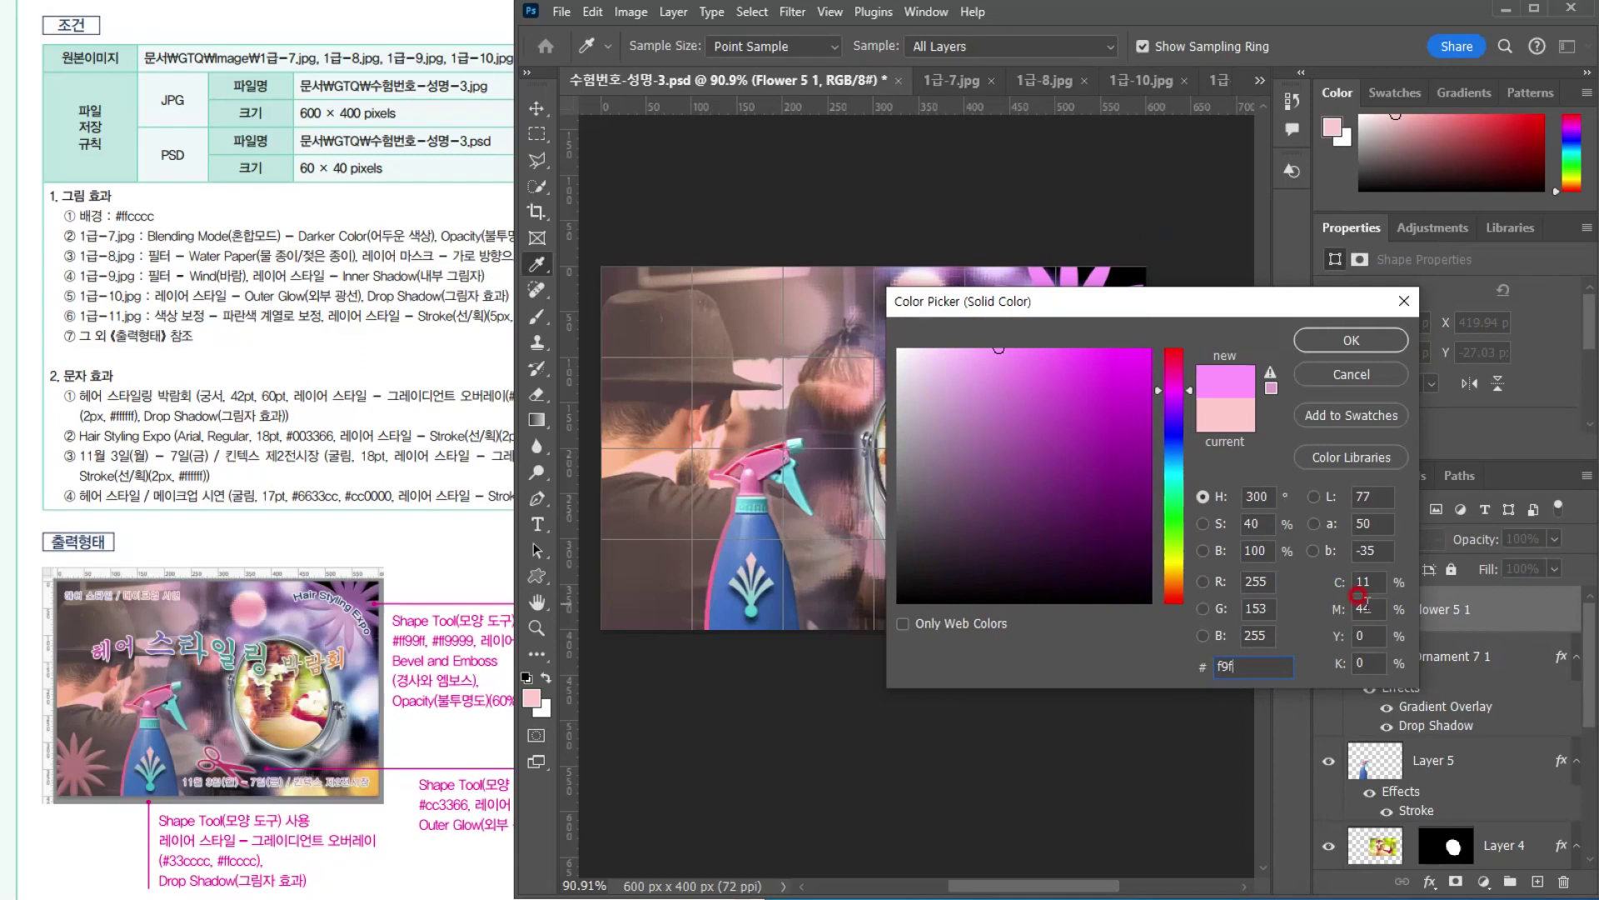
{"action": "key", "text": "Return"}
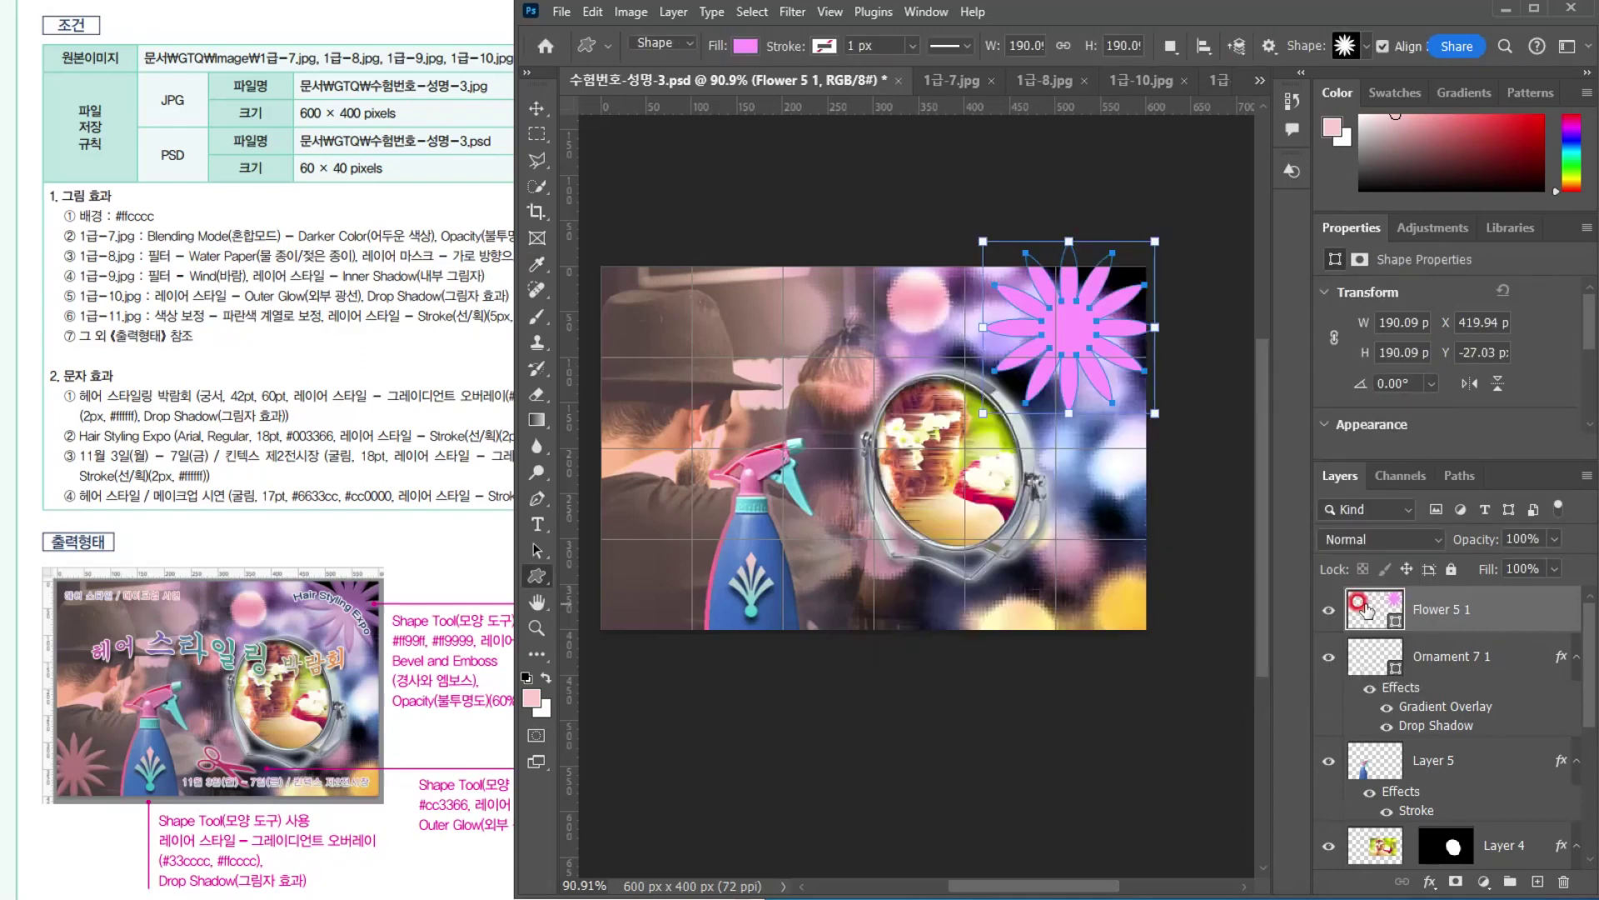
{"action": "left_click", "coordinate": [538, 107]}
{"action": "left_click_drag", "start_coordinate": [1095, 325], "coordinate": [1103, 328]}
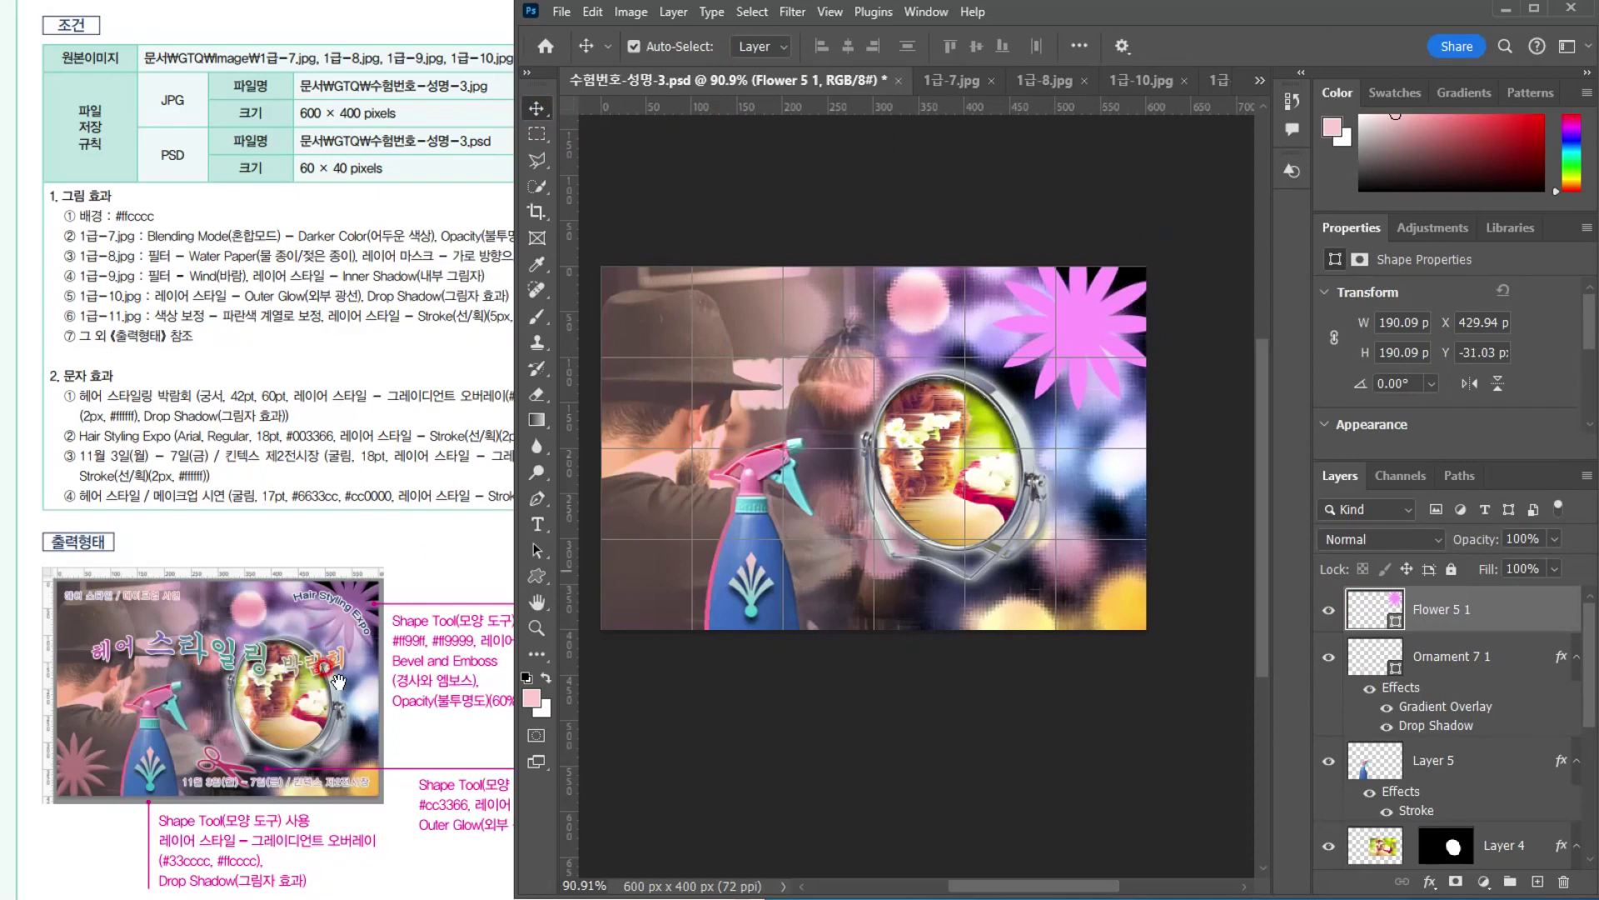
Apply a Bevel & Emboss layer style with the Smooth Inner Bevel settings to the upper-right flower
{"action": "left_click", "coordinate": [462, 669]}
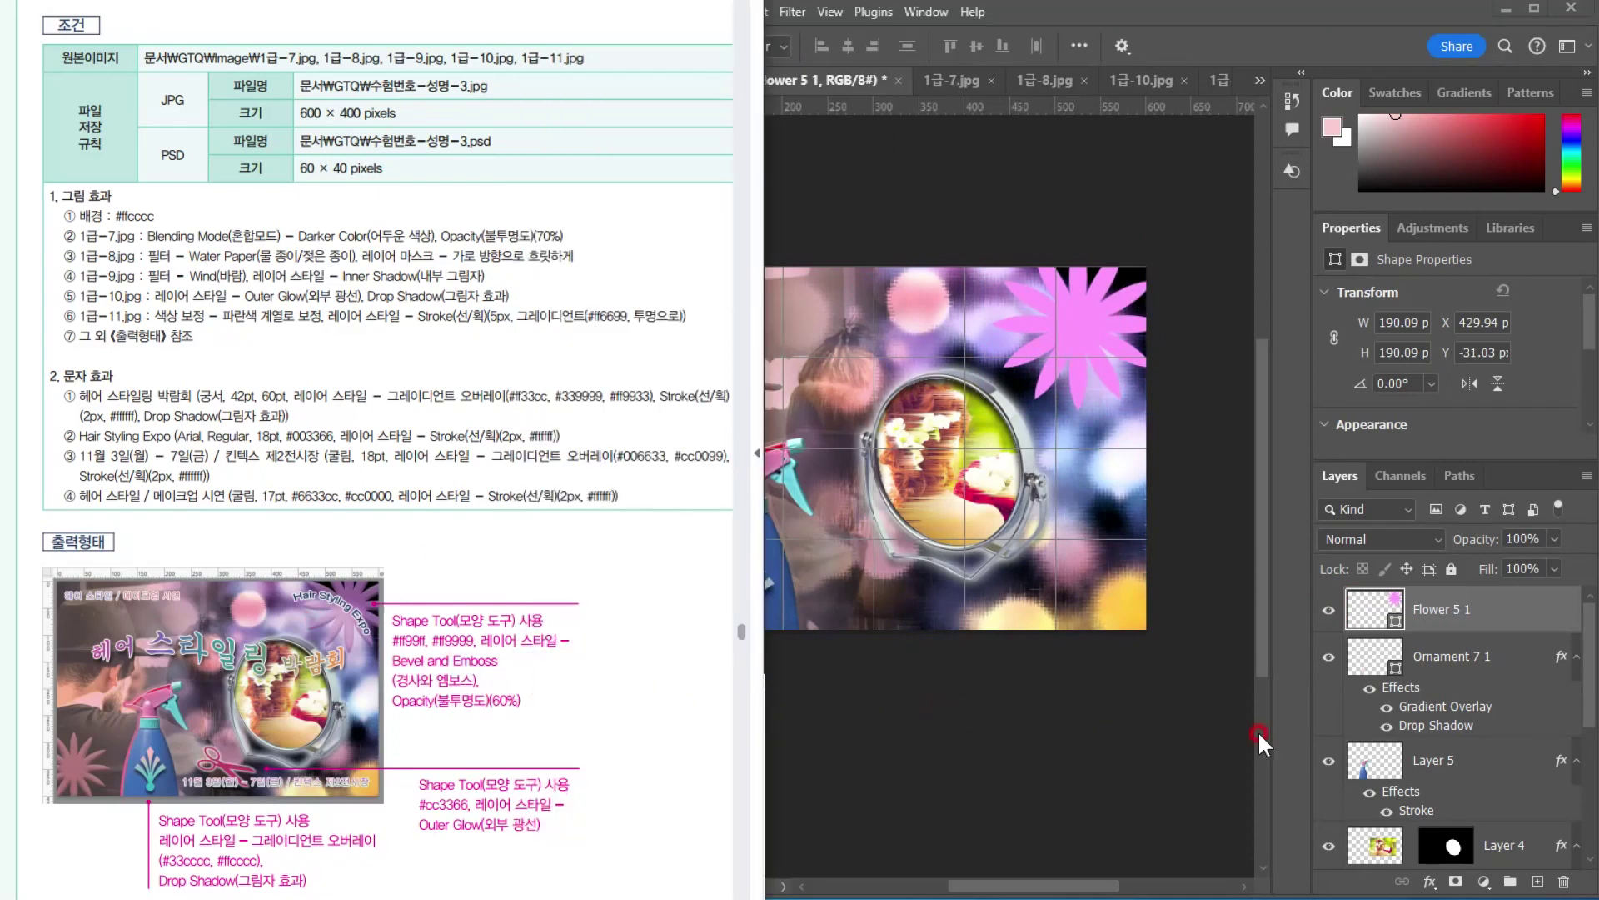
{"action": "left_click", "coordinate": [1515, 606]}
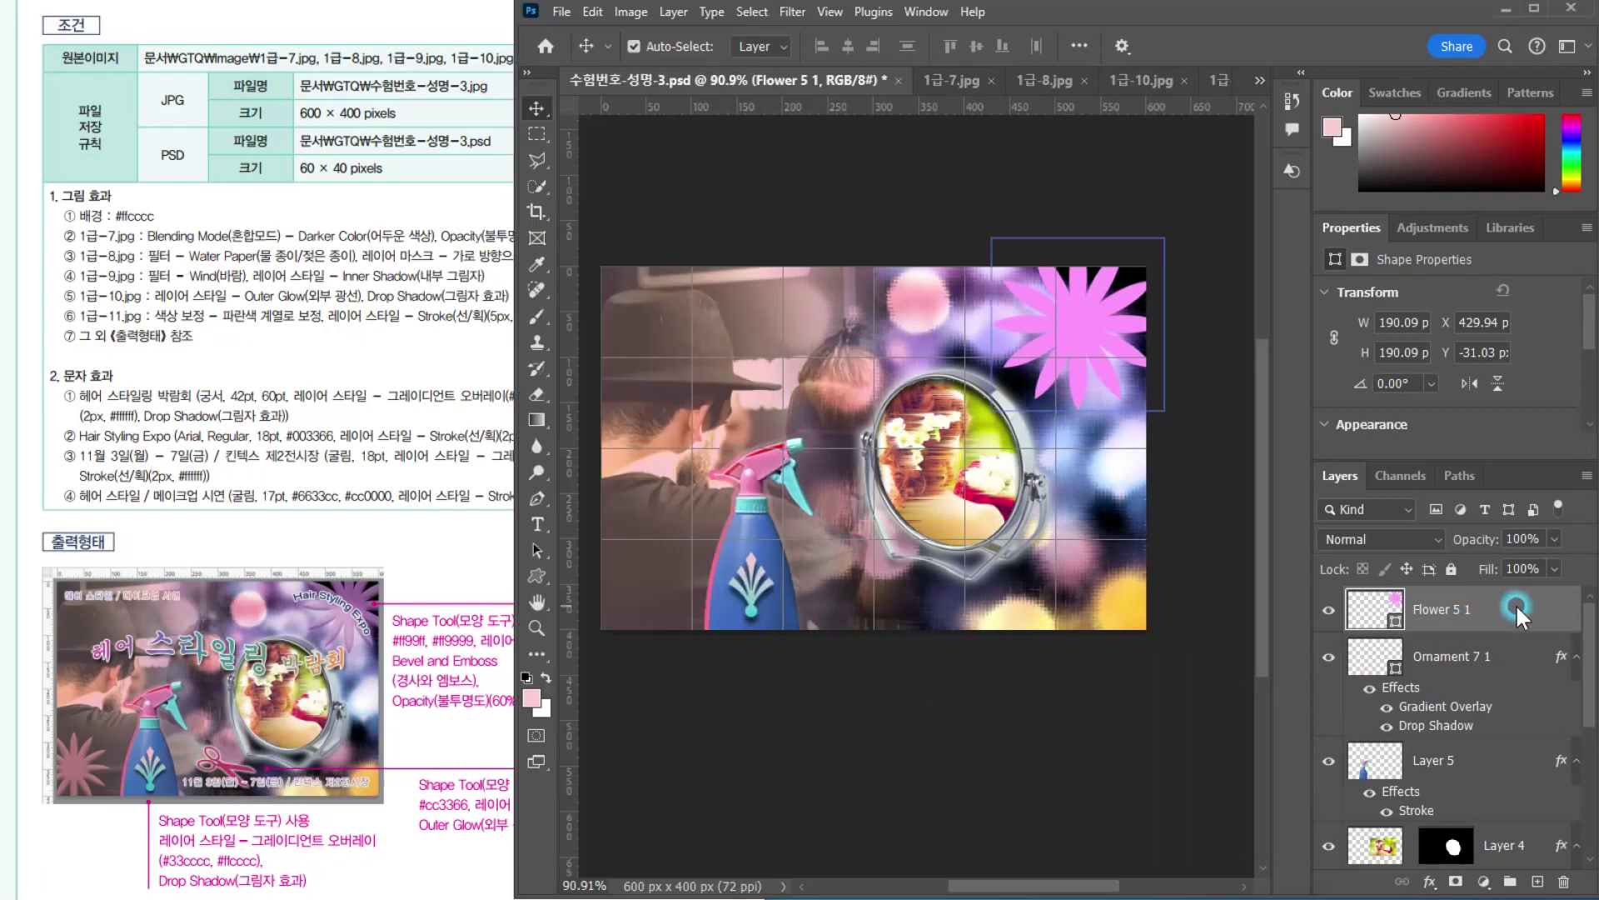
{"action": "left_click", "coordinate": [1478, 843]}
{"action": "left_click", "coordinate": [1429, 881]}
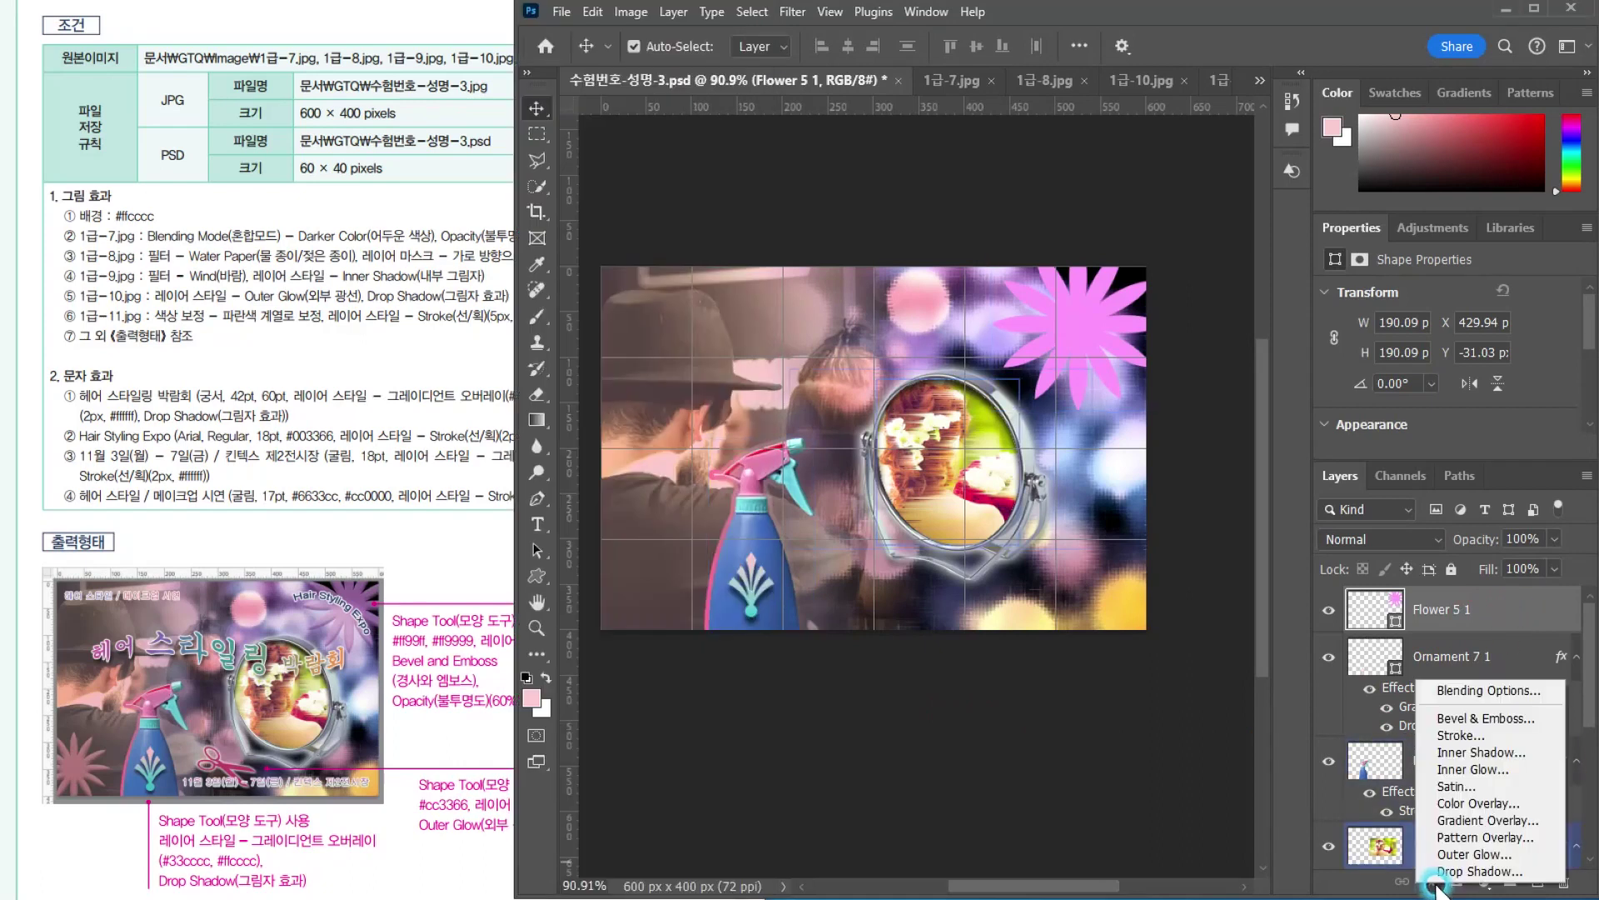
{"action": "left_click", "coordinate": [1434, 720]}
{"action": "left_click_drag", "start_coordinate": [1025, 225], "coordinate": [804, 346]}
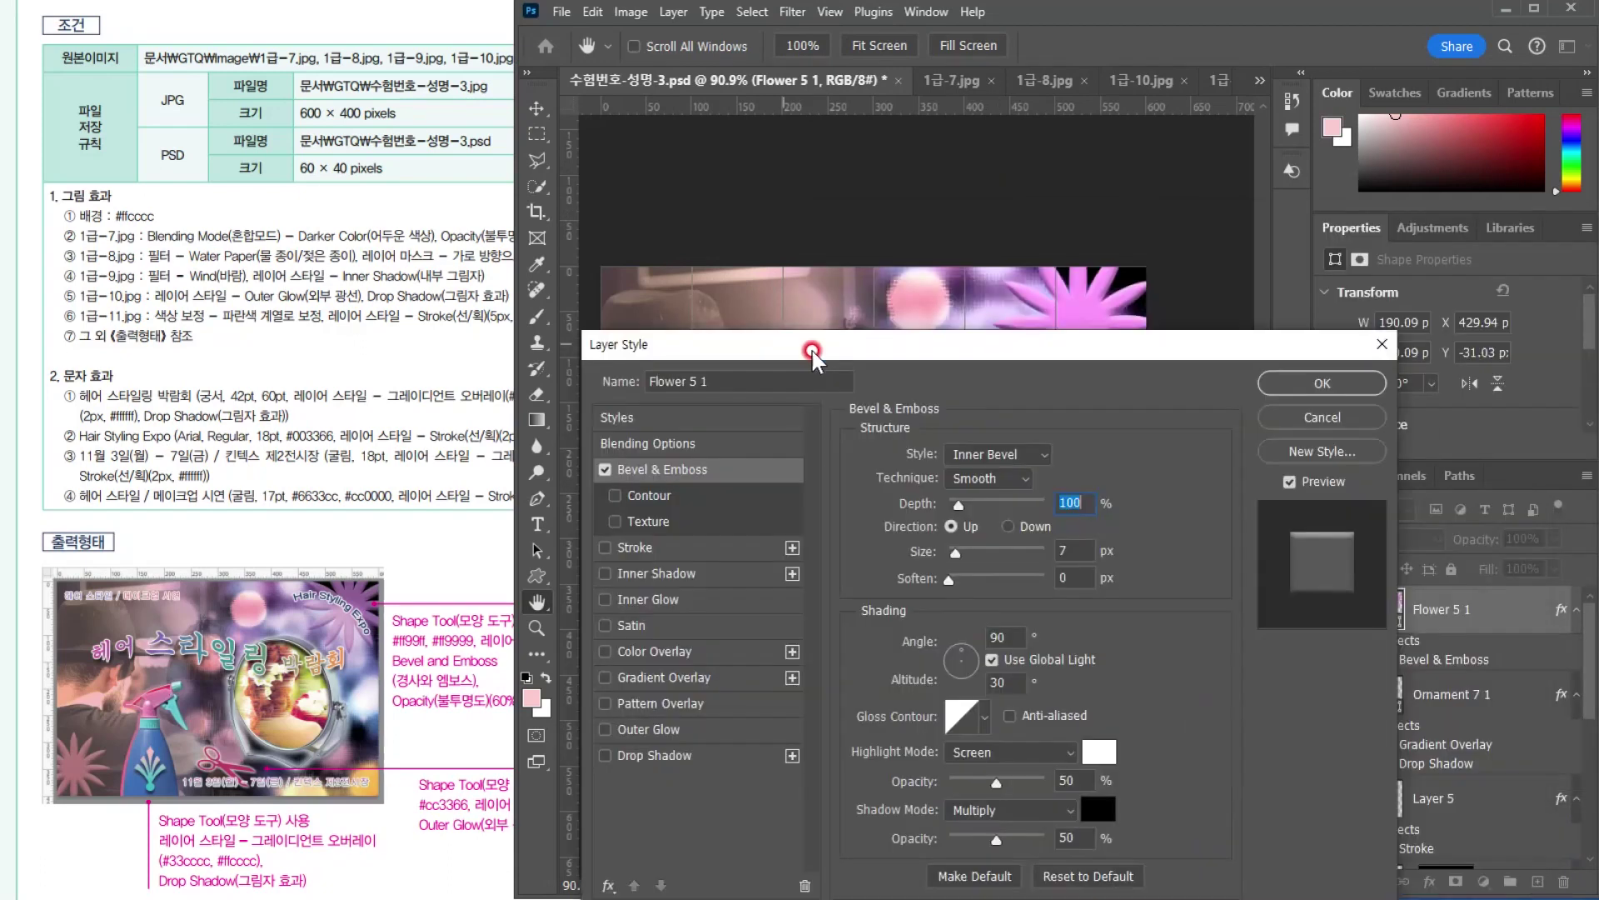
{"action": "left_click", "coordinate": [1303, 381]}
Set the upper-right flower layer's opacity to 60%
{"action": "left_click", "coordinate": [1550, 537]}
{"action": "left_click", "coordinate": [1528, 535]}
{"action": "left_click_drag", "start_coordinate": [1543, 539], "coordinate": [1404, 540]}
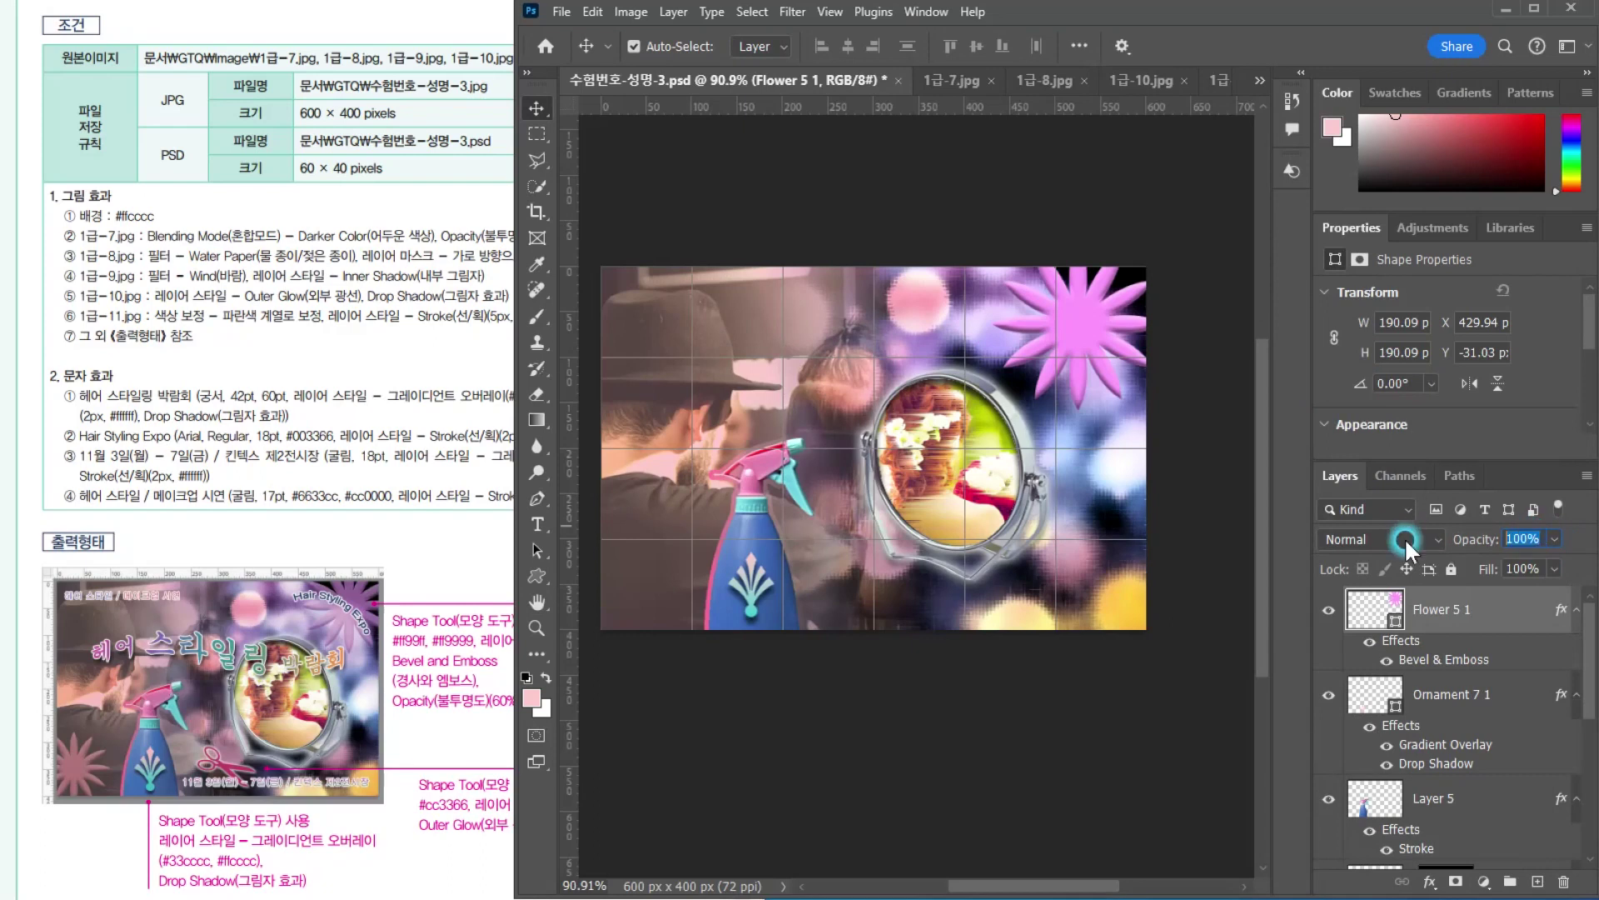
{"action": "type", "text": "60"}
{"action": "key", "text": "Return"}
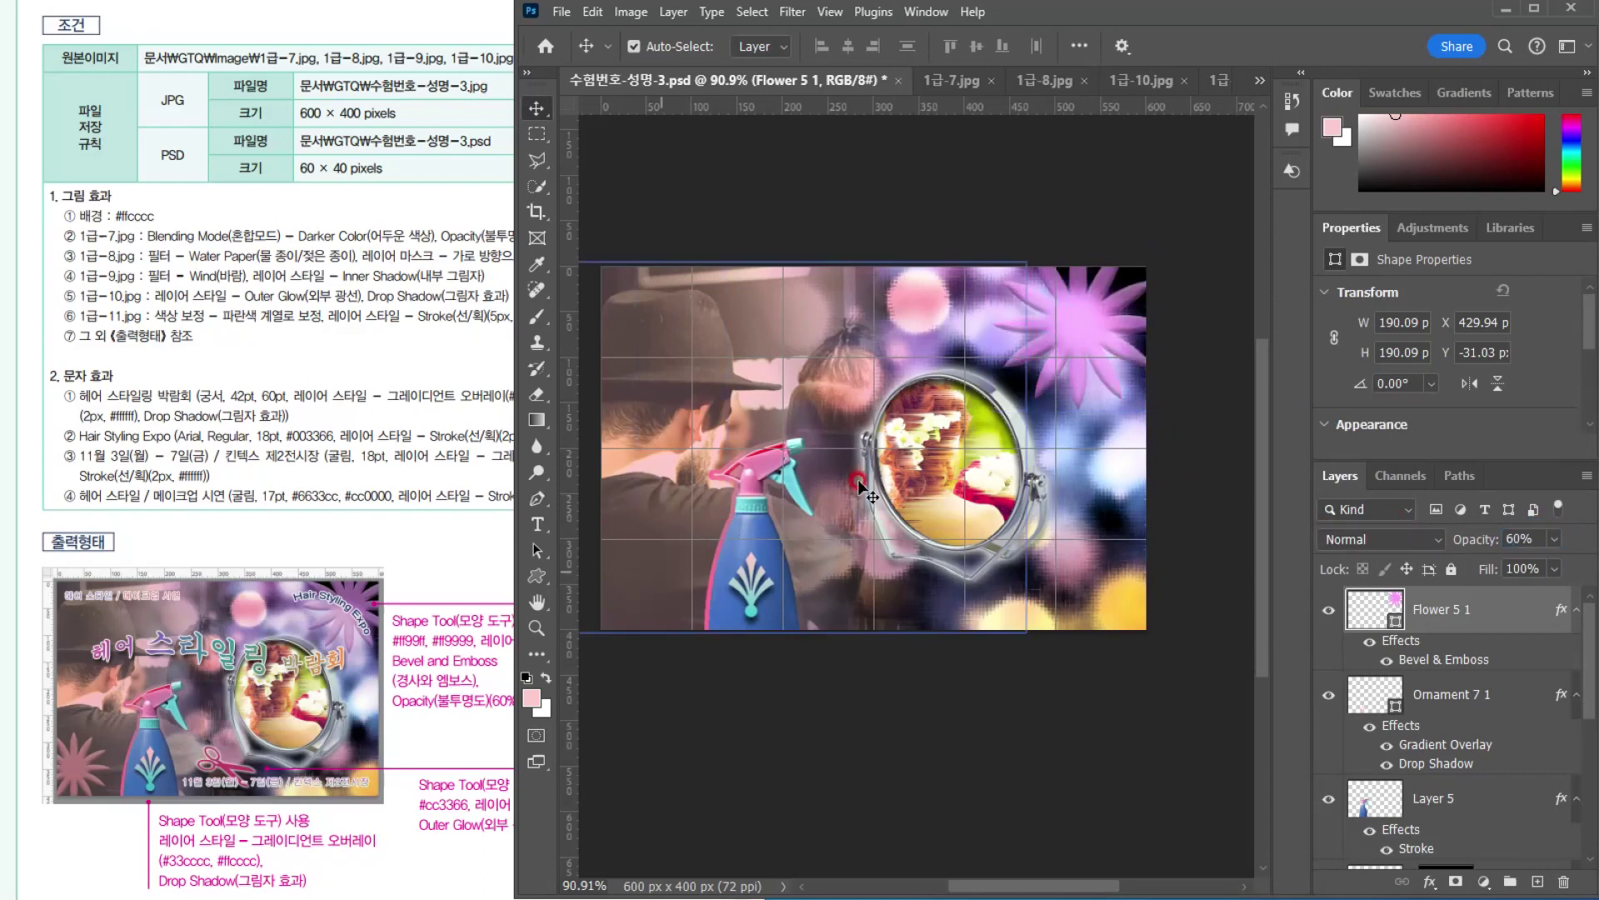
Duplicate the flower into the canvas's lower-left corner and scale the copy down to about 75%
{"action": "left_click_drag", "start_coordinate": [1094, 332], "coordinate": [658, 587]}
{"action": "key", "text": "ctrl+t"}
{"action": "left_click_drag", "start_coordinate": [731, 509], "coordinate": [690, 548]}
{"action": "left_click_drag", "start_coordinate": [645, 606], "coordinate": [647, 576]}
{"action": "left_click_drag", "start_coordinate": [688, 517], "coordinate": [683, 525]}
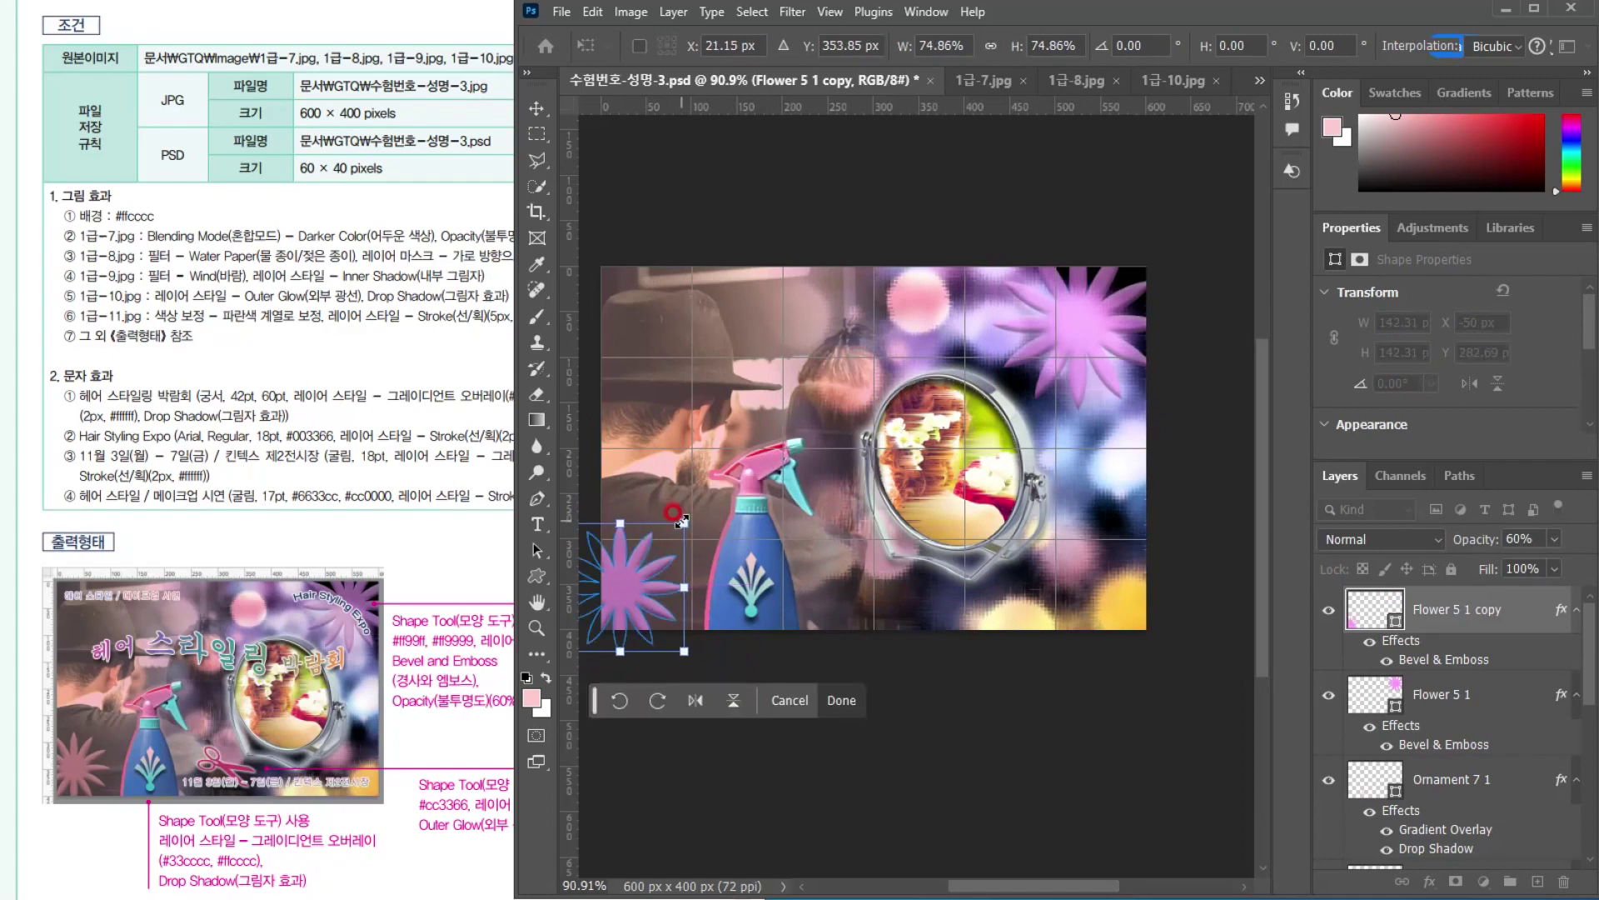
{"action": "key", "text": "Return"}
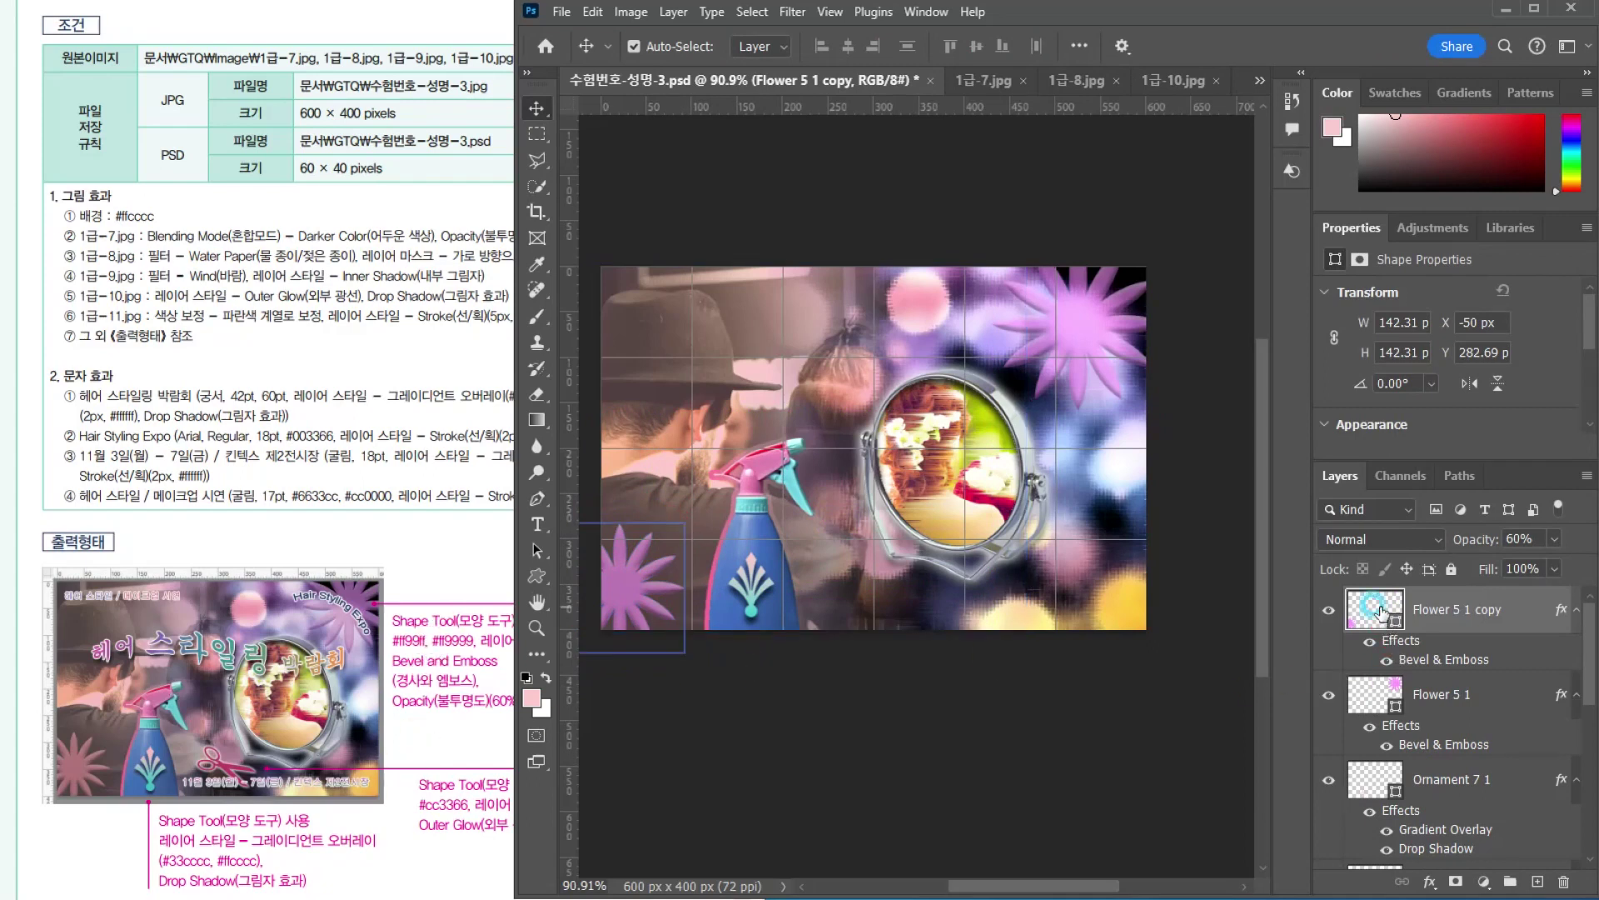
Fill the lower-left flower copy with #ff9999
{"action": "double_click", "coordinate": [1359, 599]}
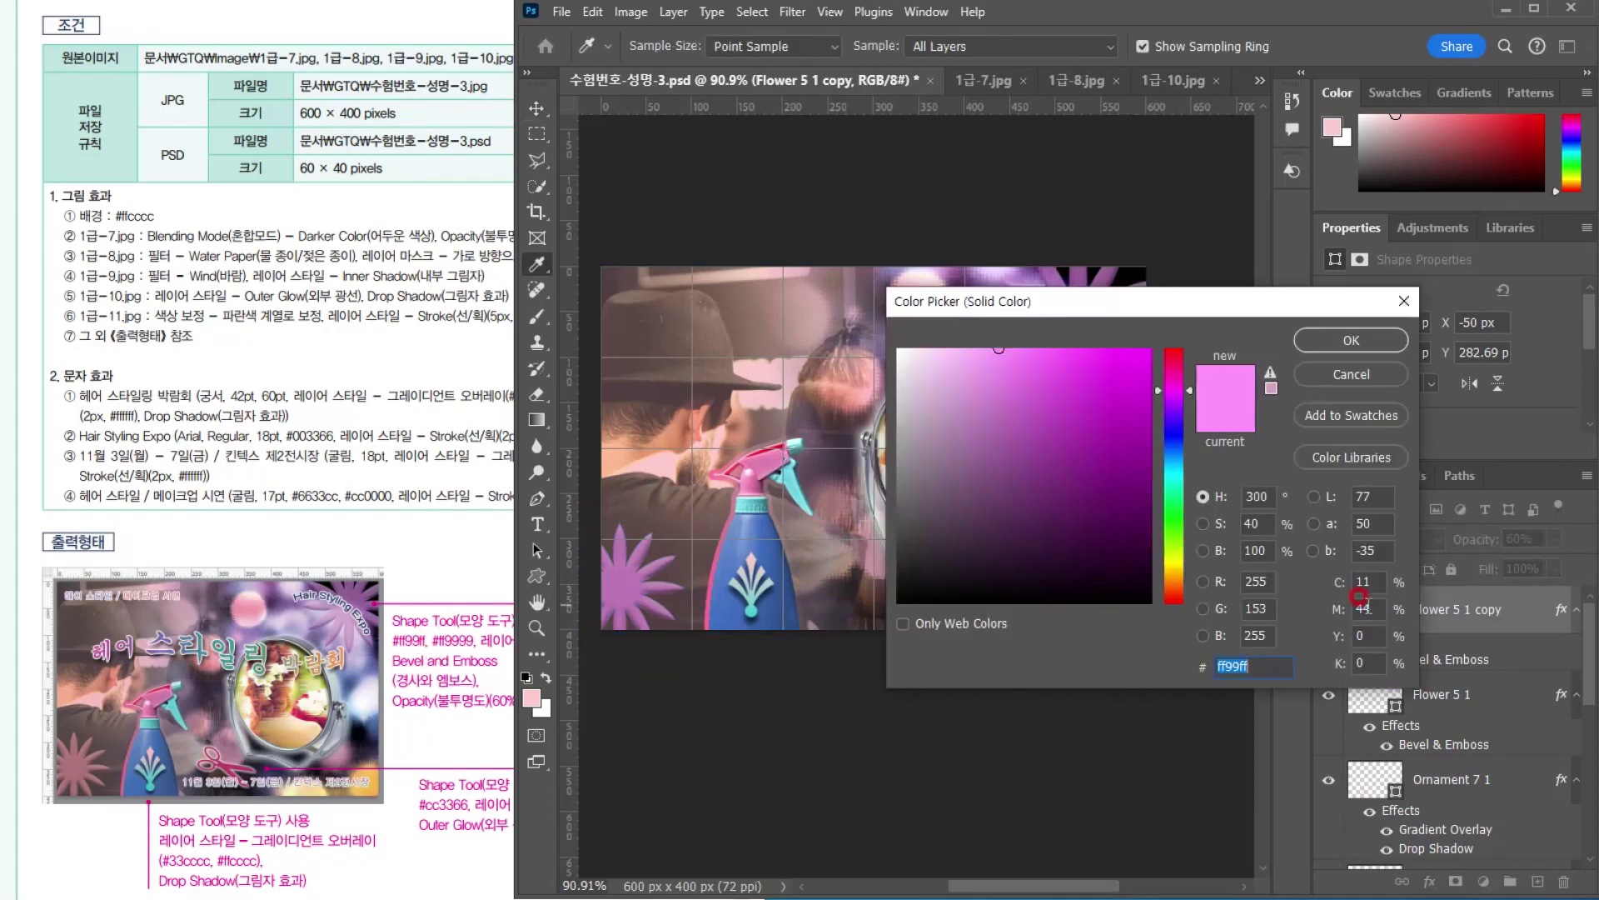
{"action": "type", "text": "f99"}
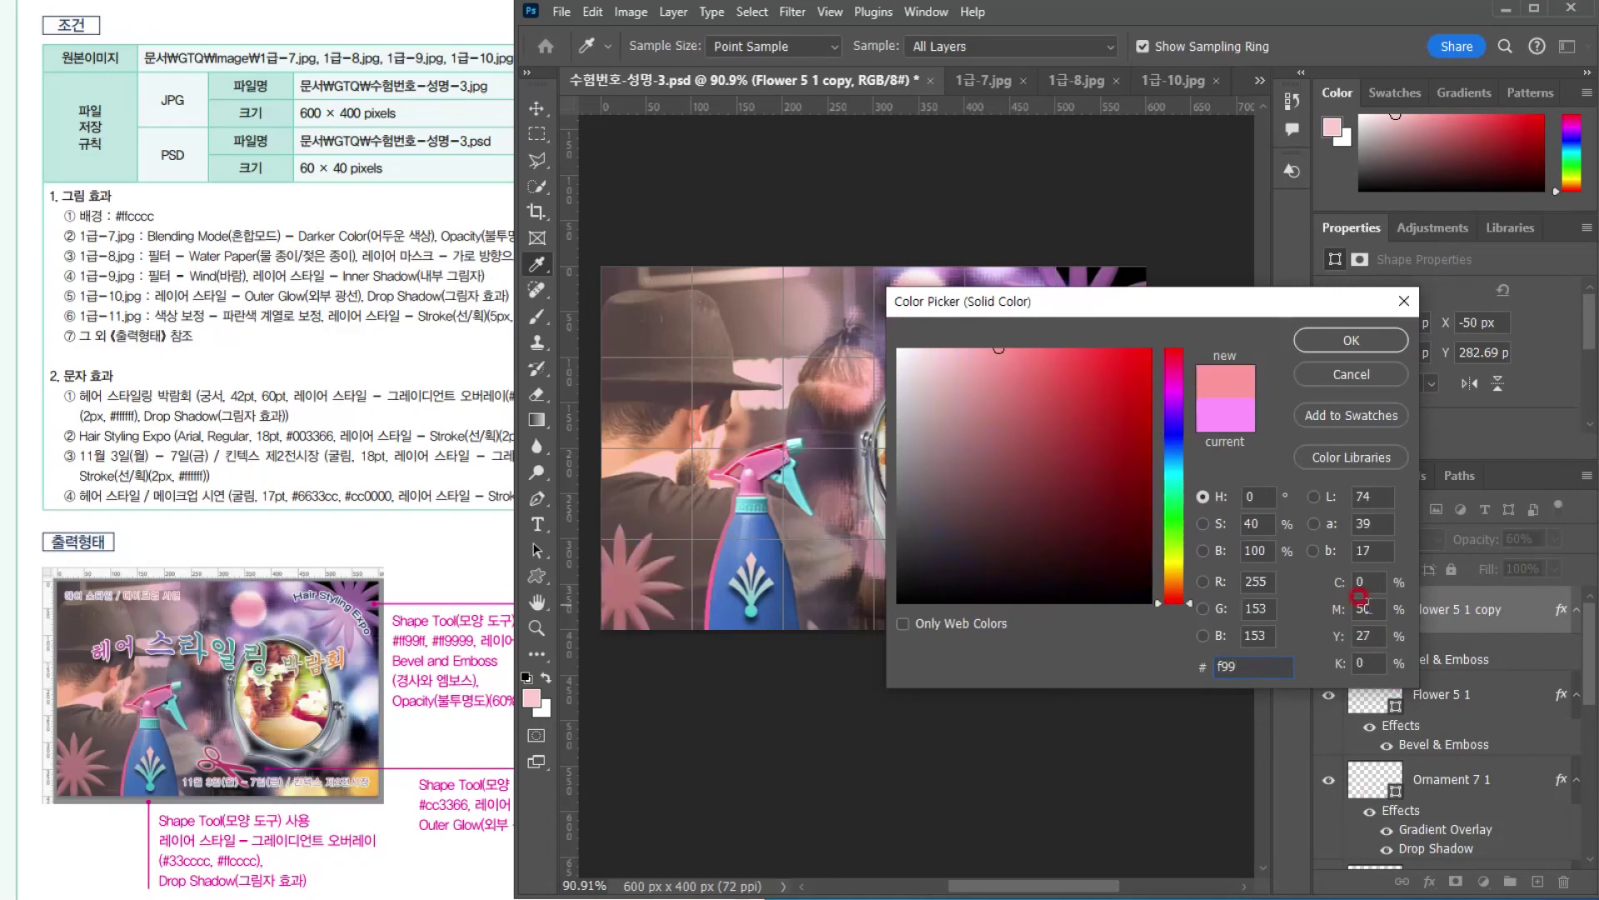
{"action": "key", "text": "Return"}
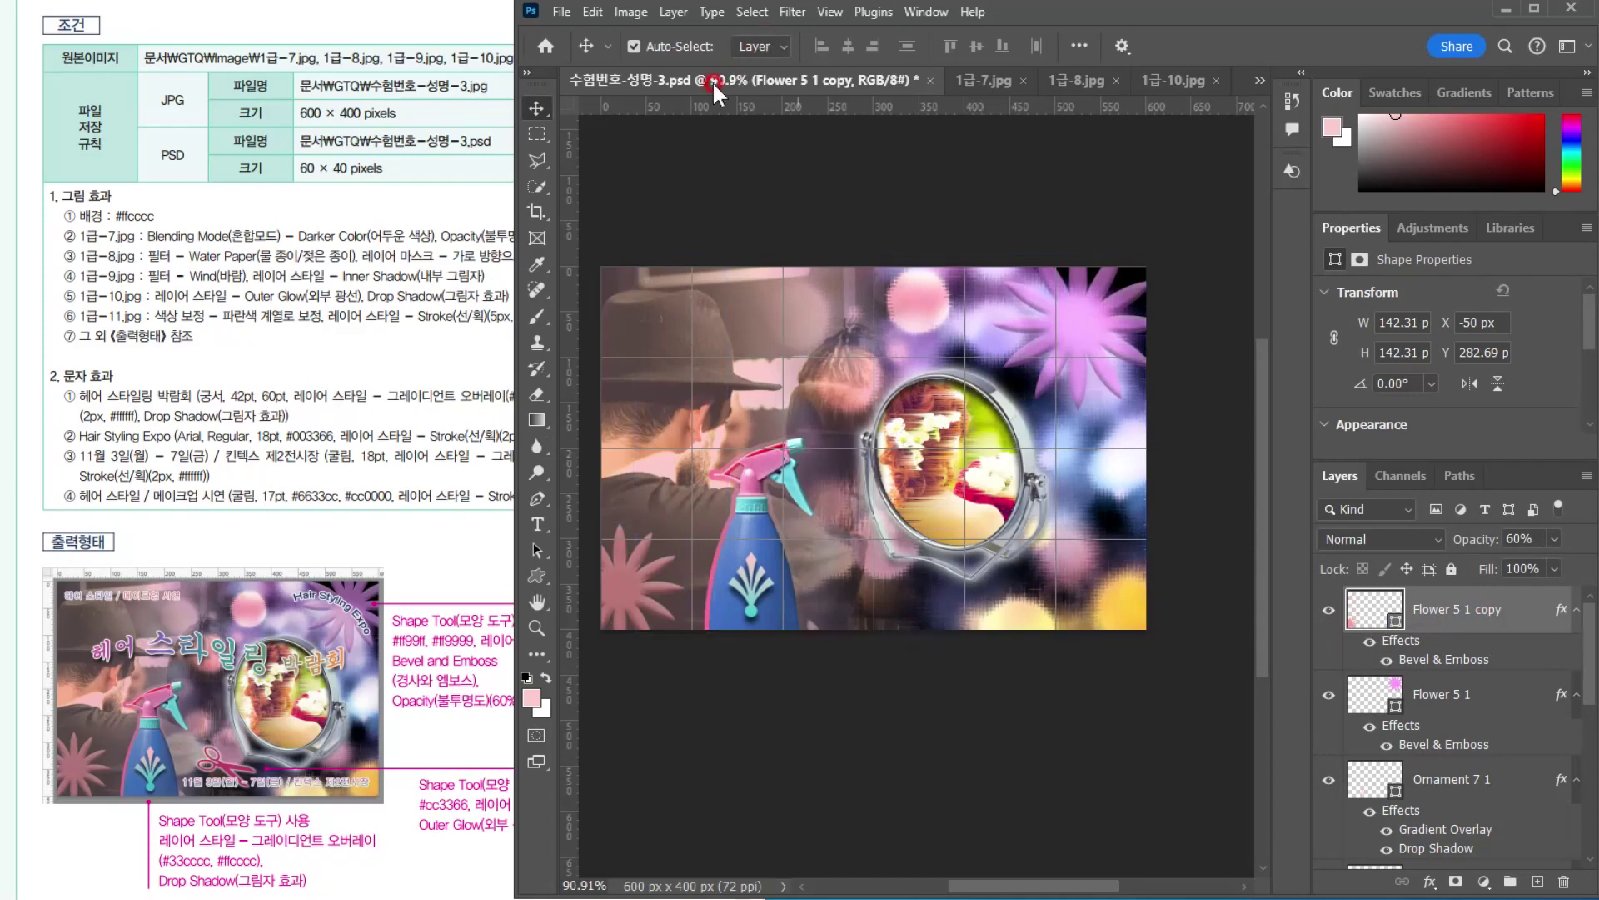
Draw the Scissors 2 shape from the Objects set, about 103 px wide, between the bottle and mirror, and rotate it about 25°
{"action": "left_click", "coordinate": [332, 508]}
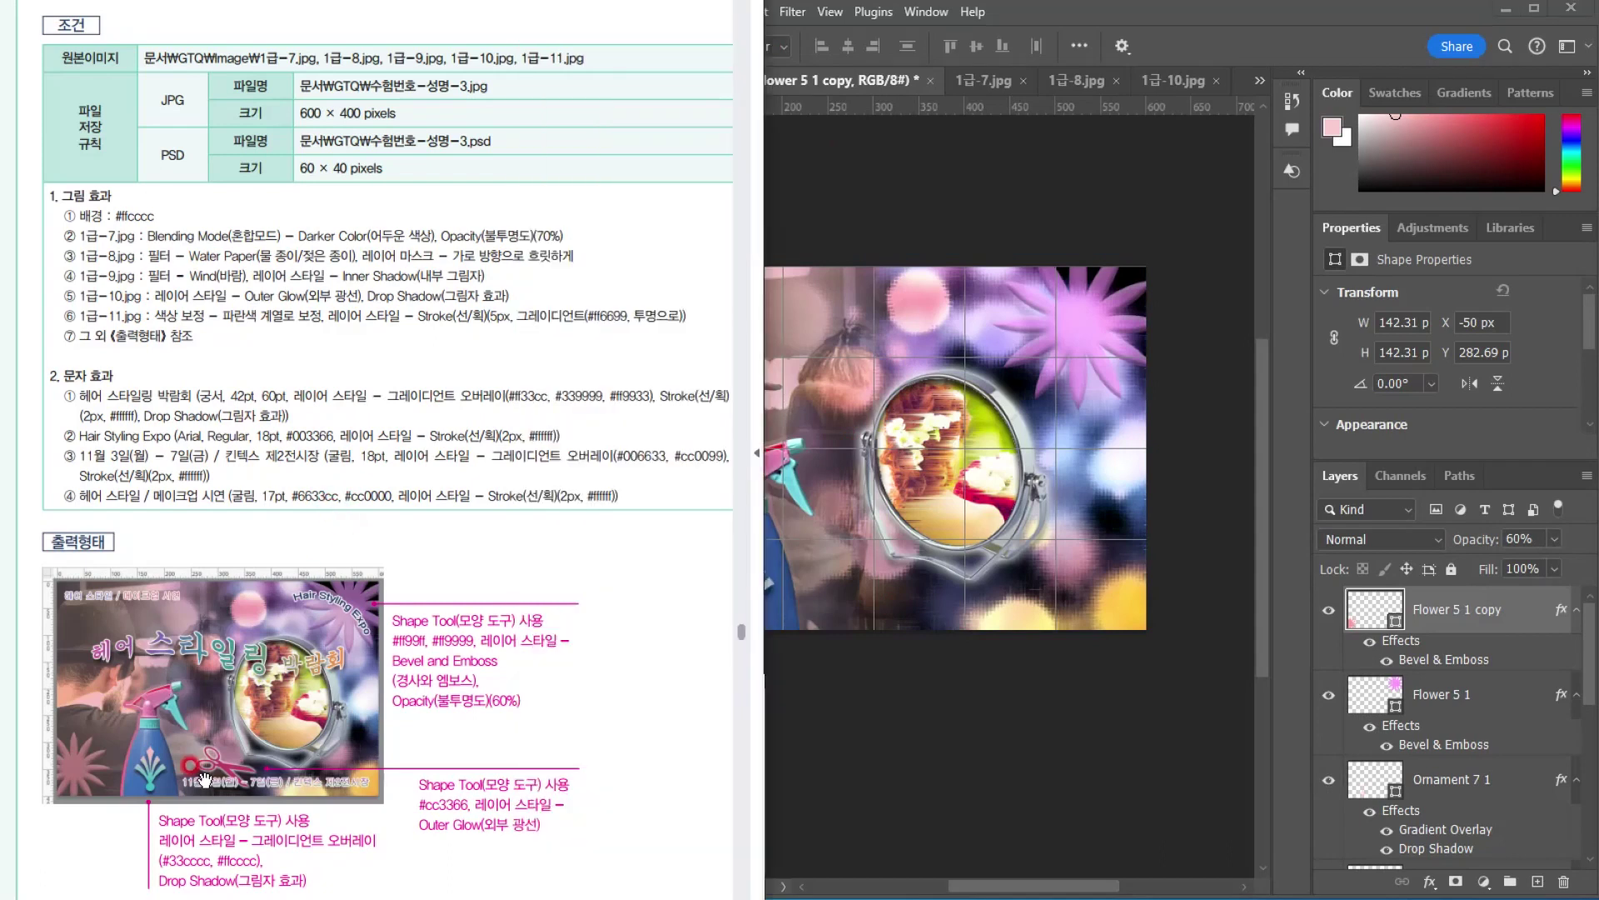
{"action": "left_click", "coordinate": [1047, 42]}
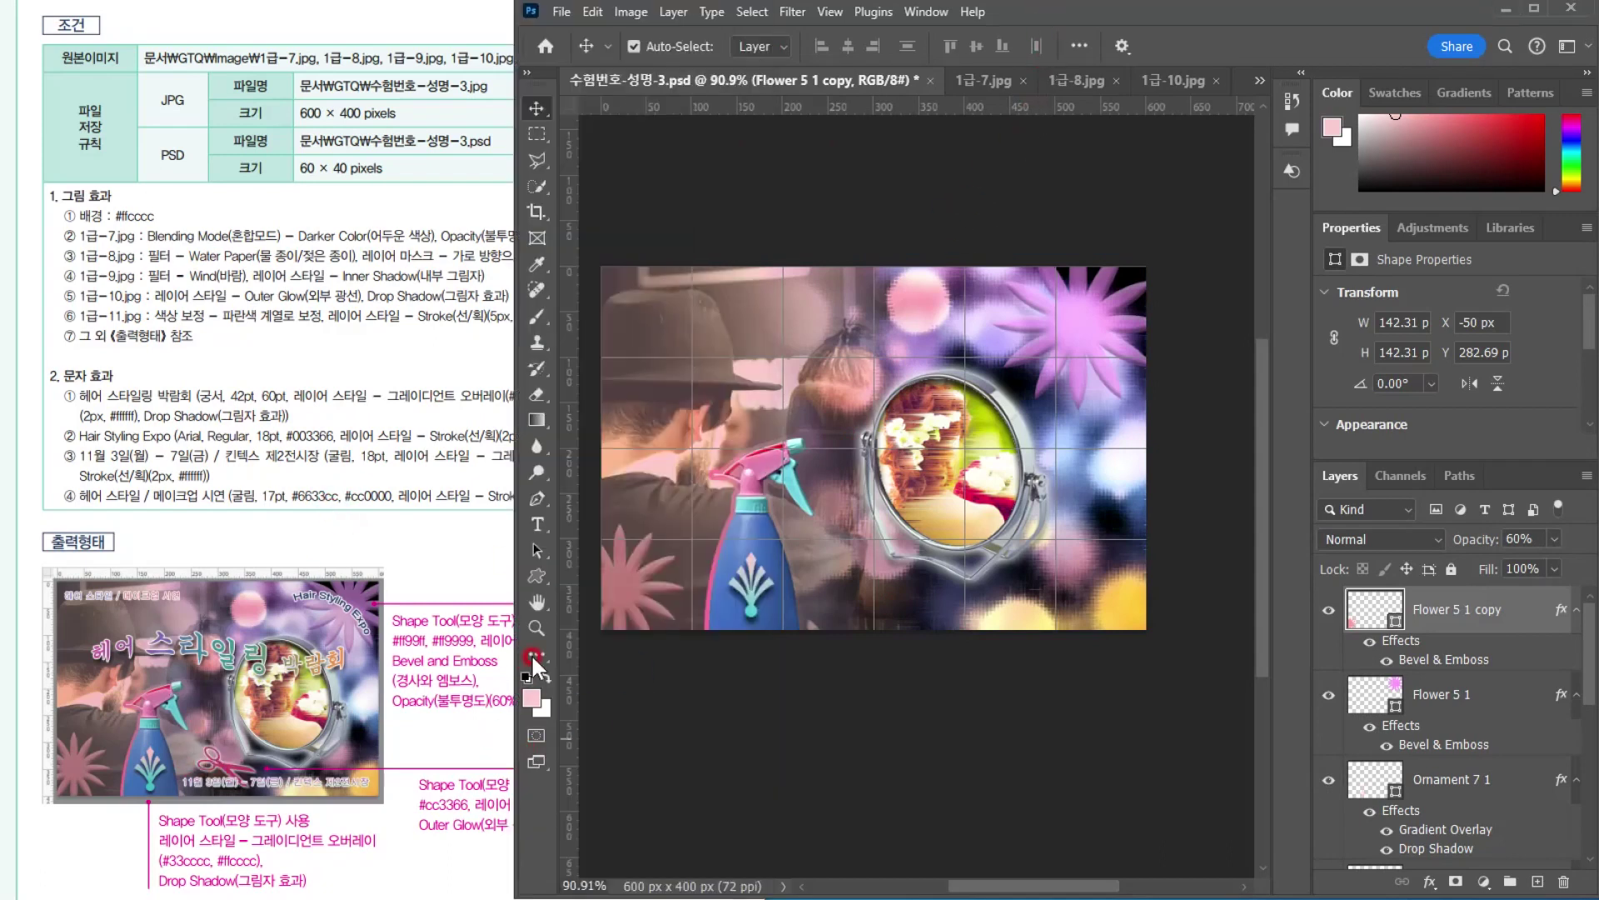
{"action": "left_click", "coordinate": [538, 575]}
{"action": "left_click", "coordinate": [1365, 46]}
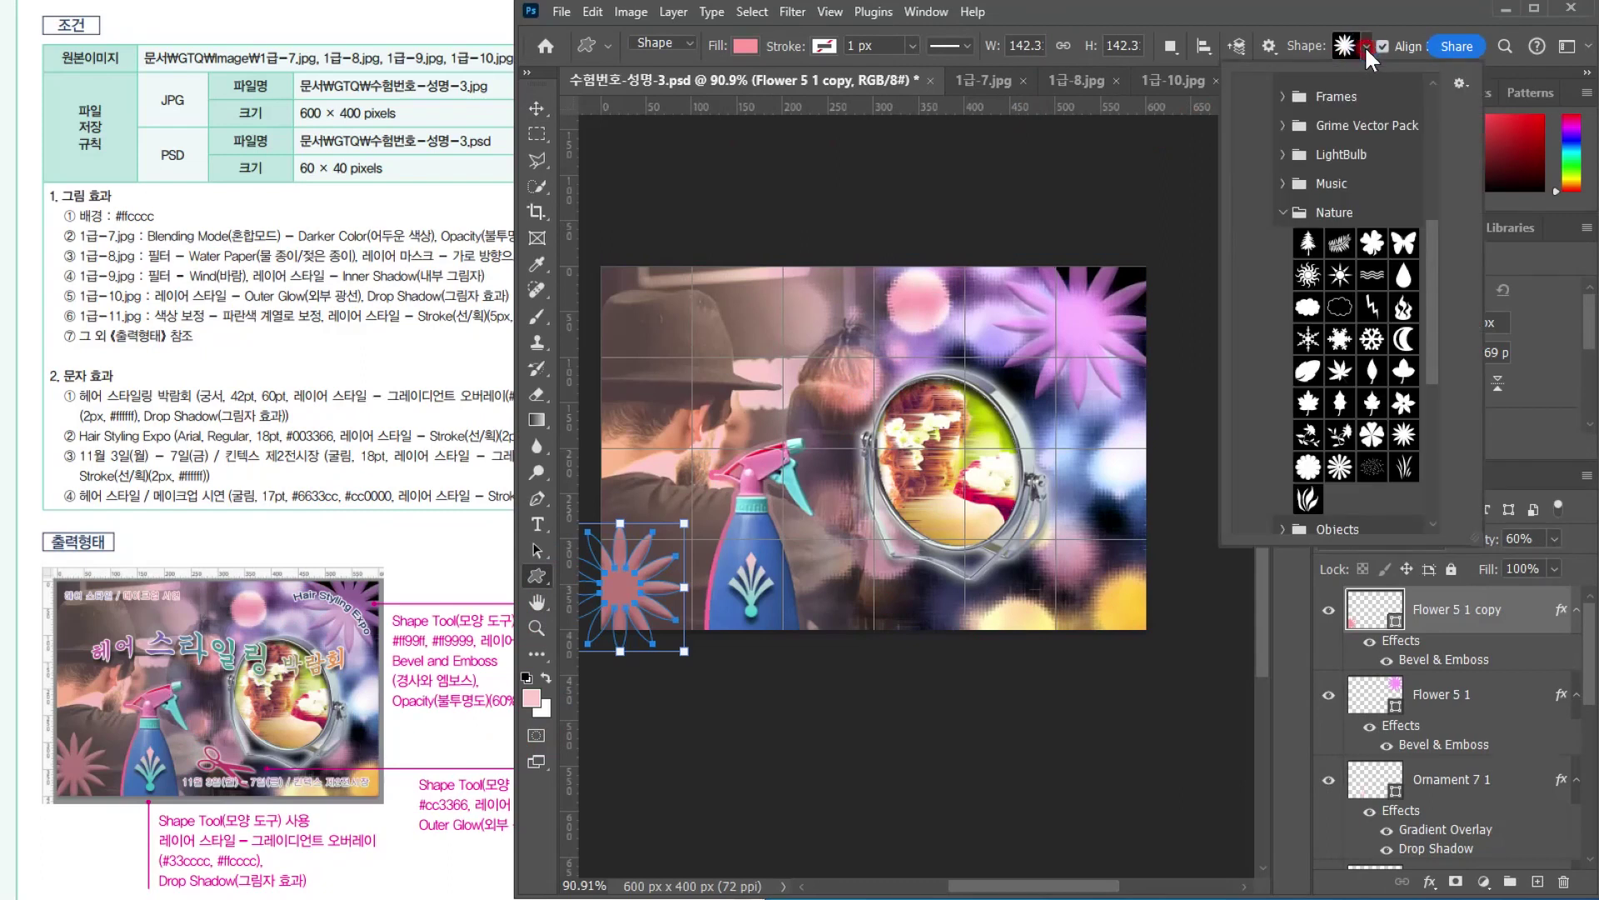
{"action": "left_click_drag", "start_coordinate": [1419, 242], "coordinate": [1432, 392]}
{"action": "left_click", "coordinate": [1280, 170]}
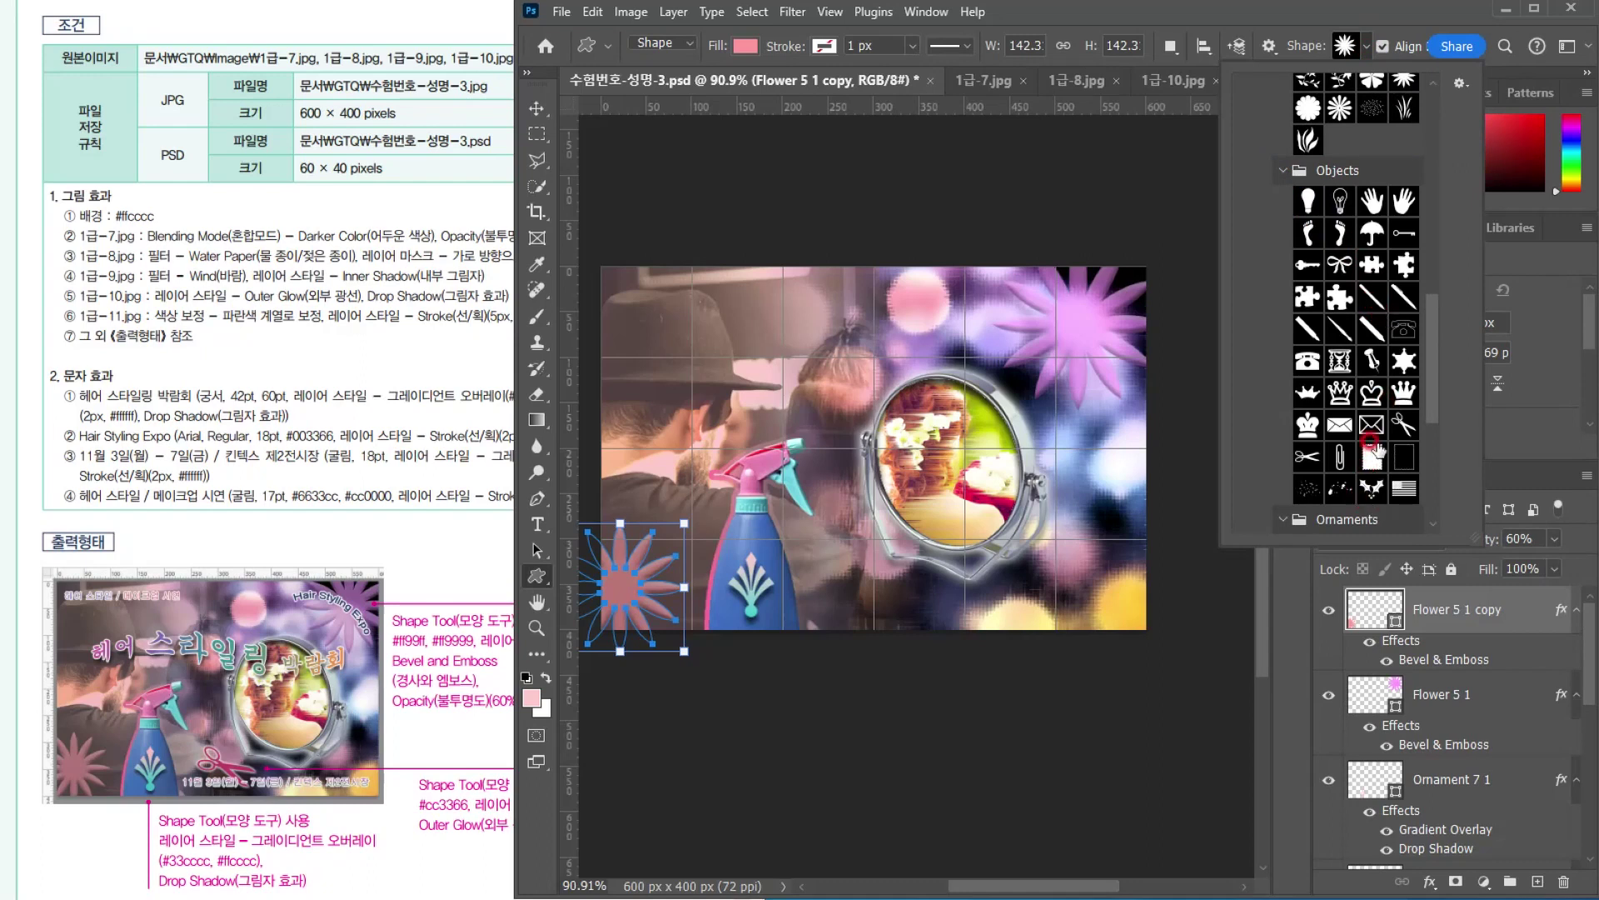
{"action": "left_click", "coordinate": [1304, 454]}
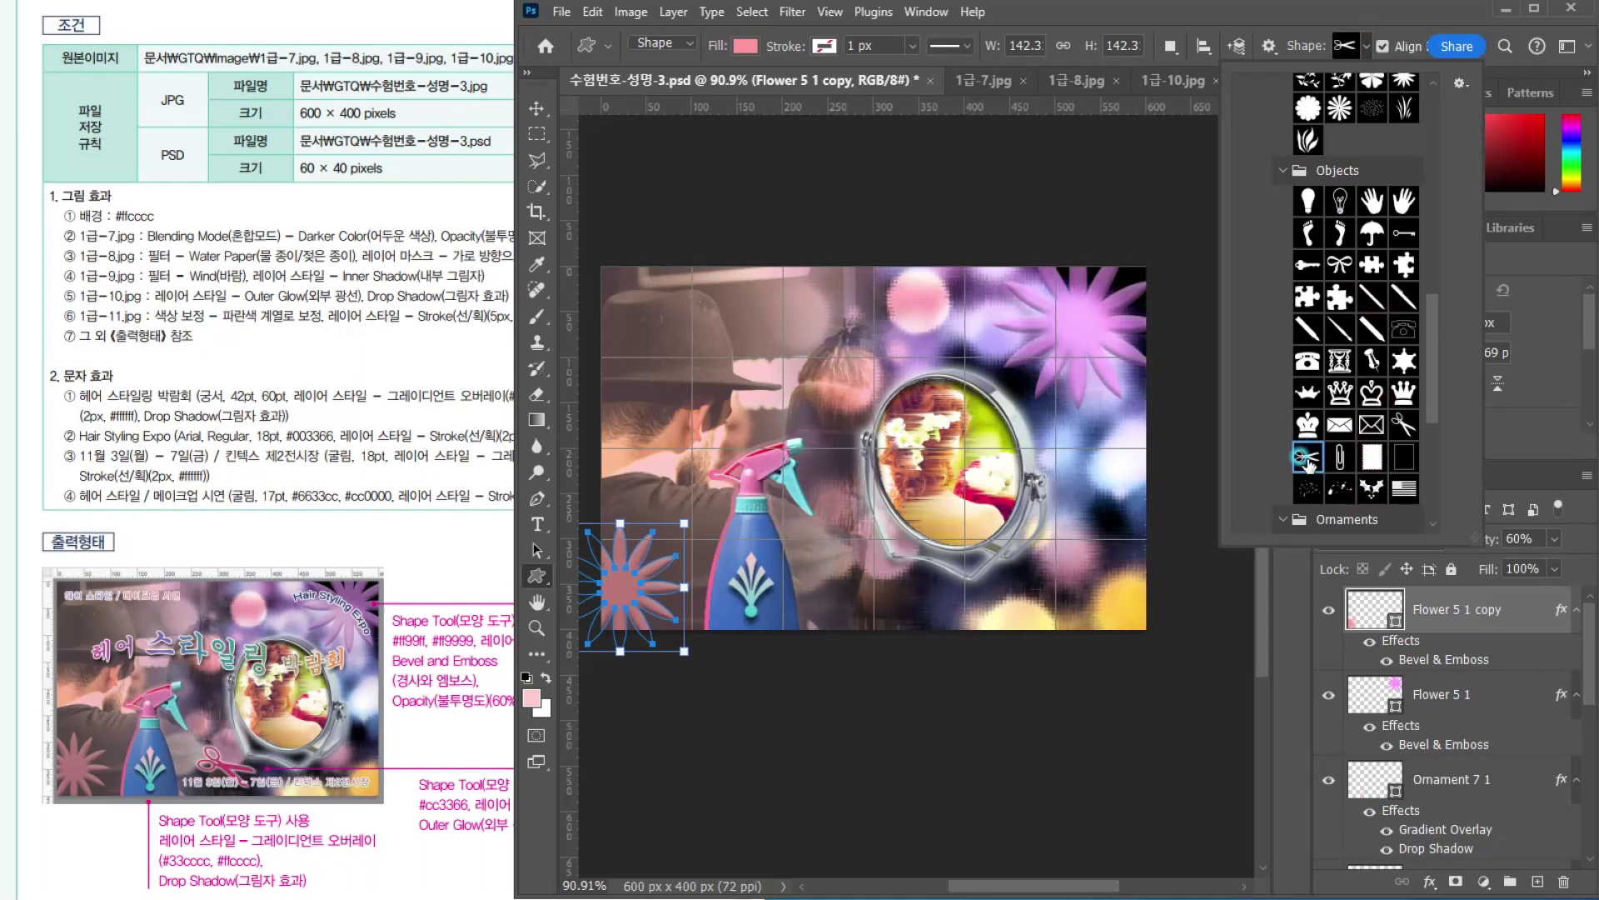
{"action": "key", "text": "Return"}
{"action": "left_click_drag", "start_coordinate": [810, 541], "coordinate": [931, 614]}
{"action": "key", "text": "ctrl+t"}
{"action": "key", "text": "Return"}
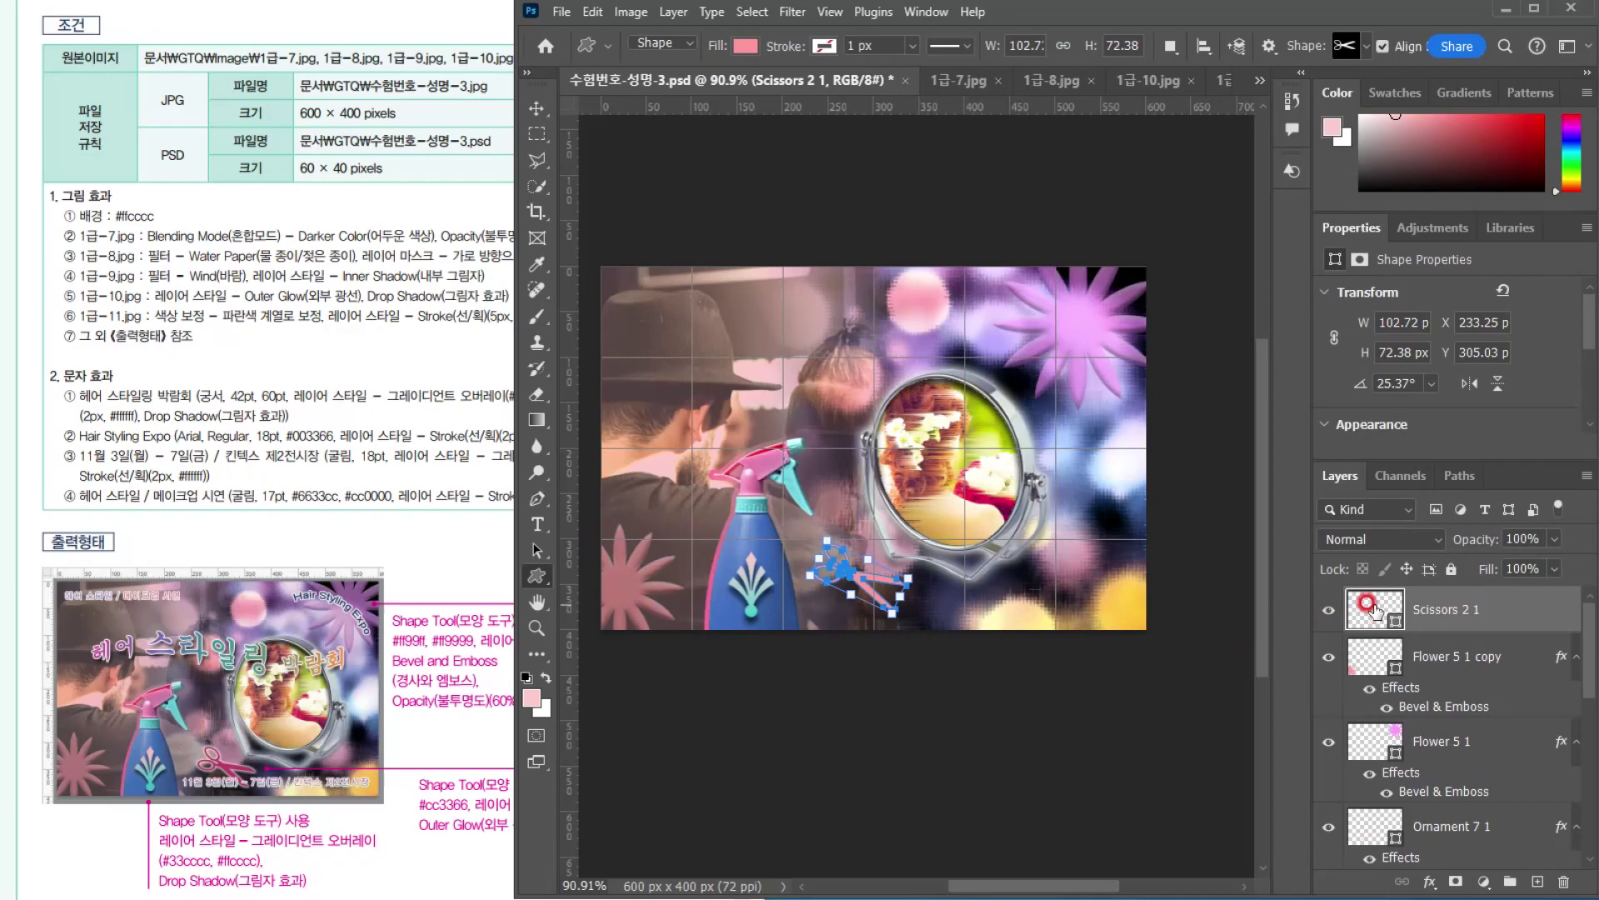
Fill the Scissors 2 shape with #cc3366
{"action": "scroll", "coordinate": [1396, 326], "scroll_direction": "down", "scroll_amount": 1}
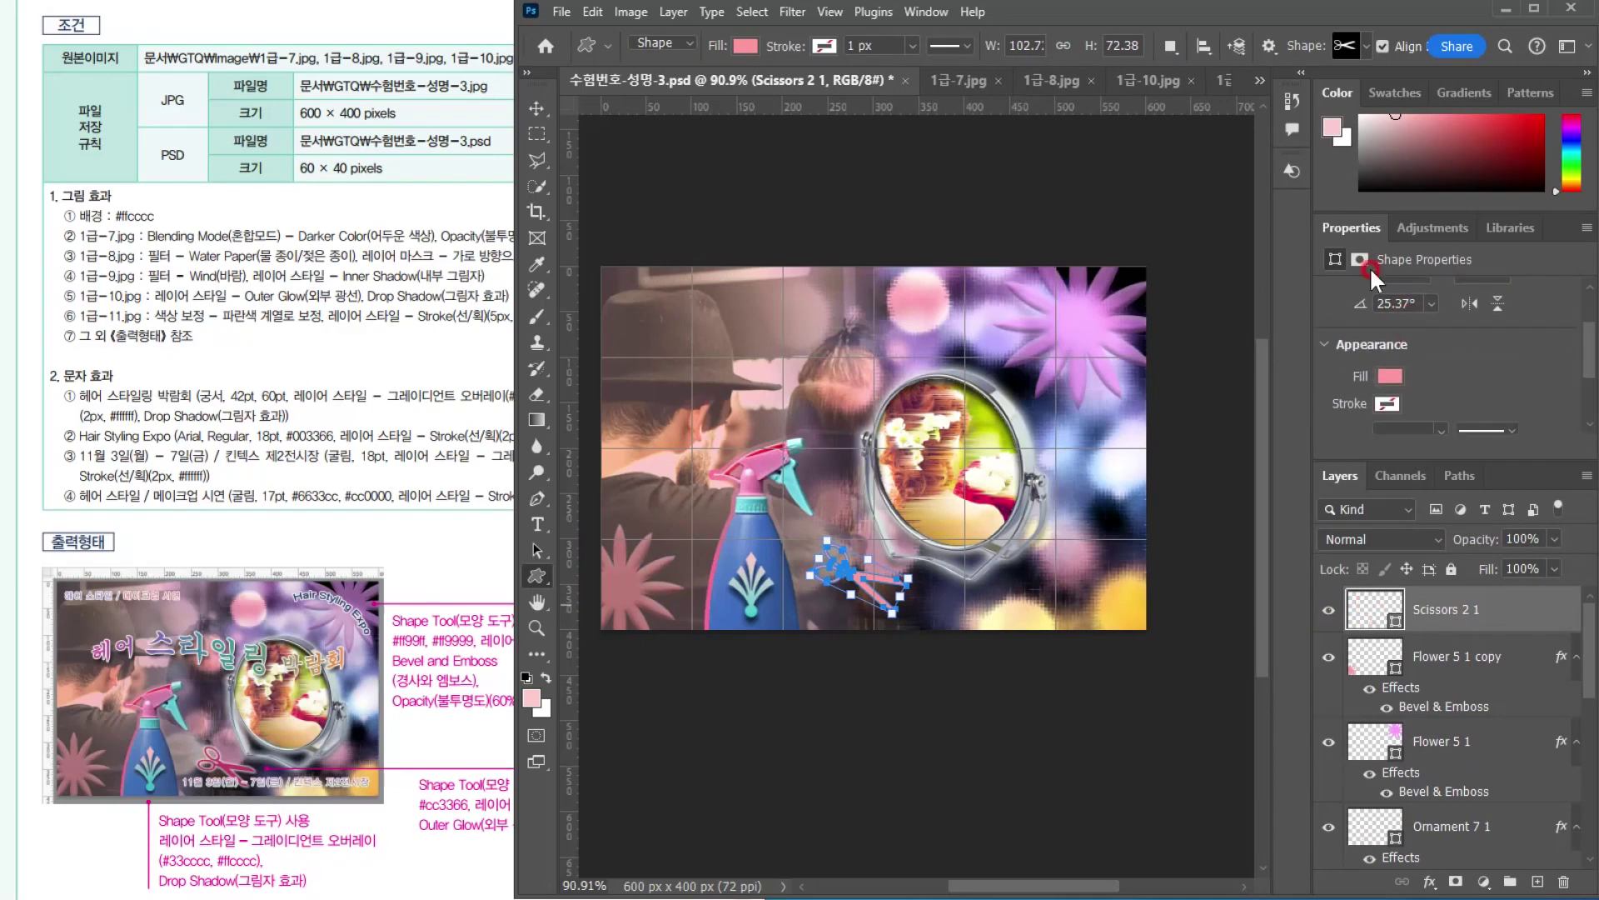
{"action": "double_click", "coordinate": [1366, 613]}
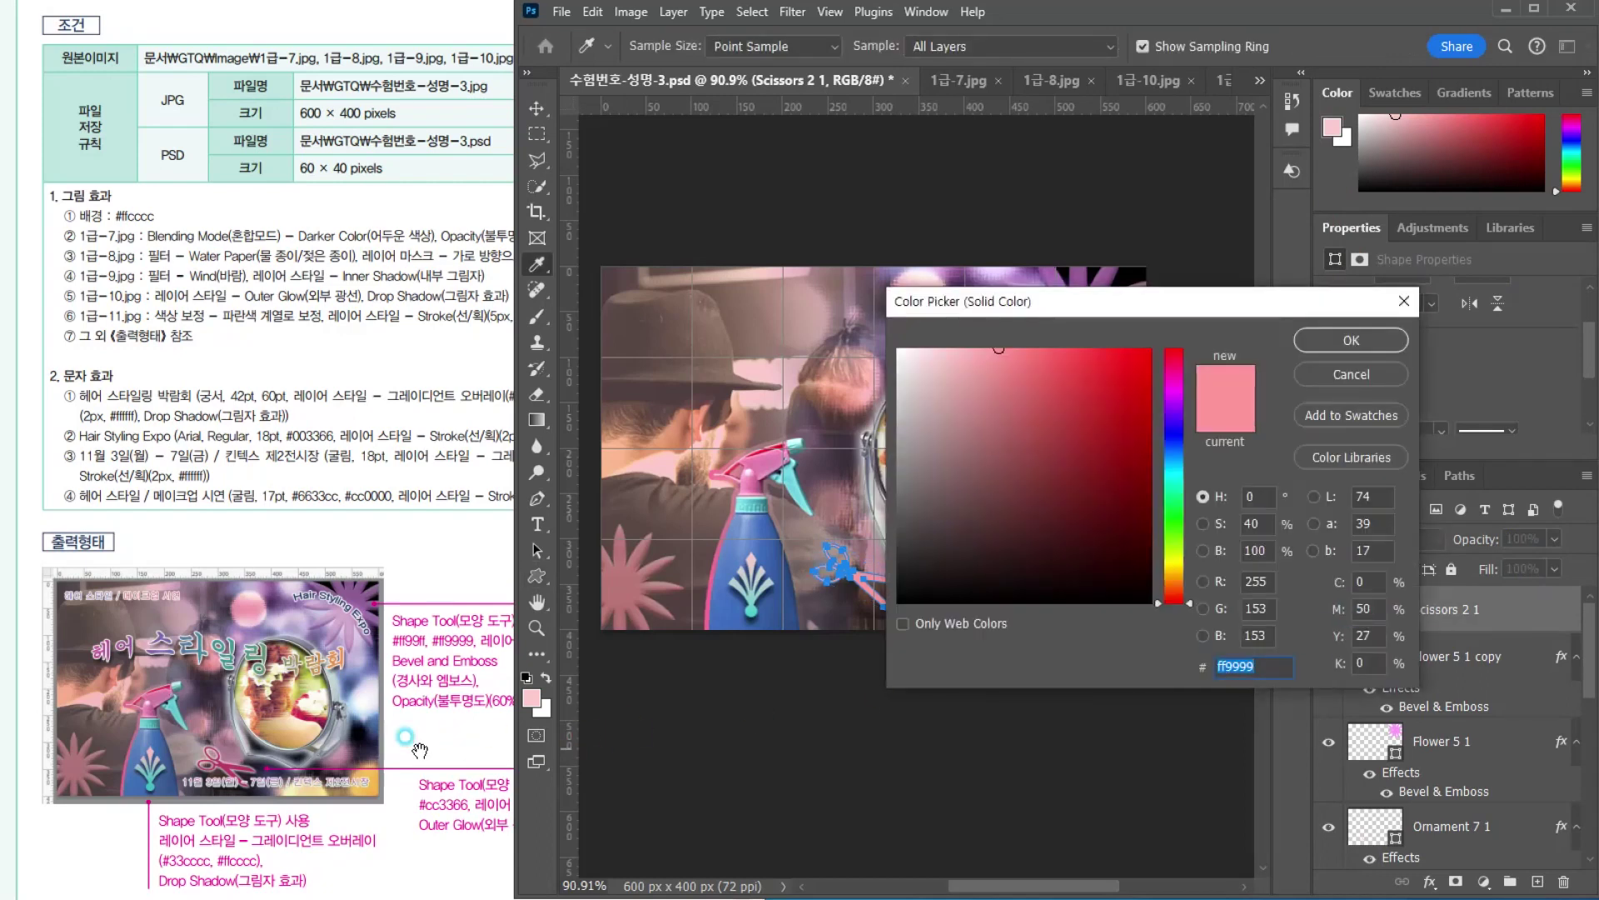
{"action": "left_click", "coordinate": [1265, 666]}
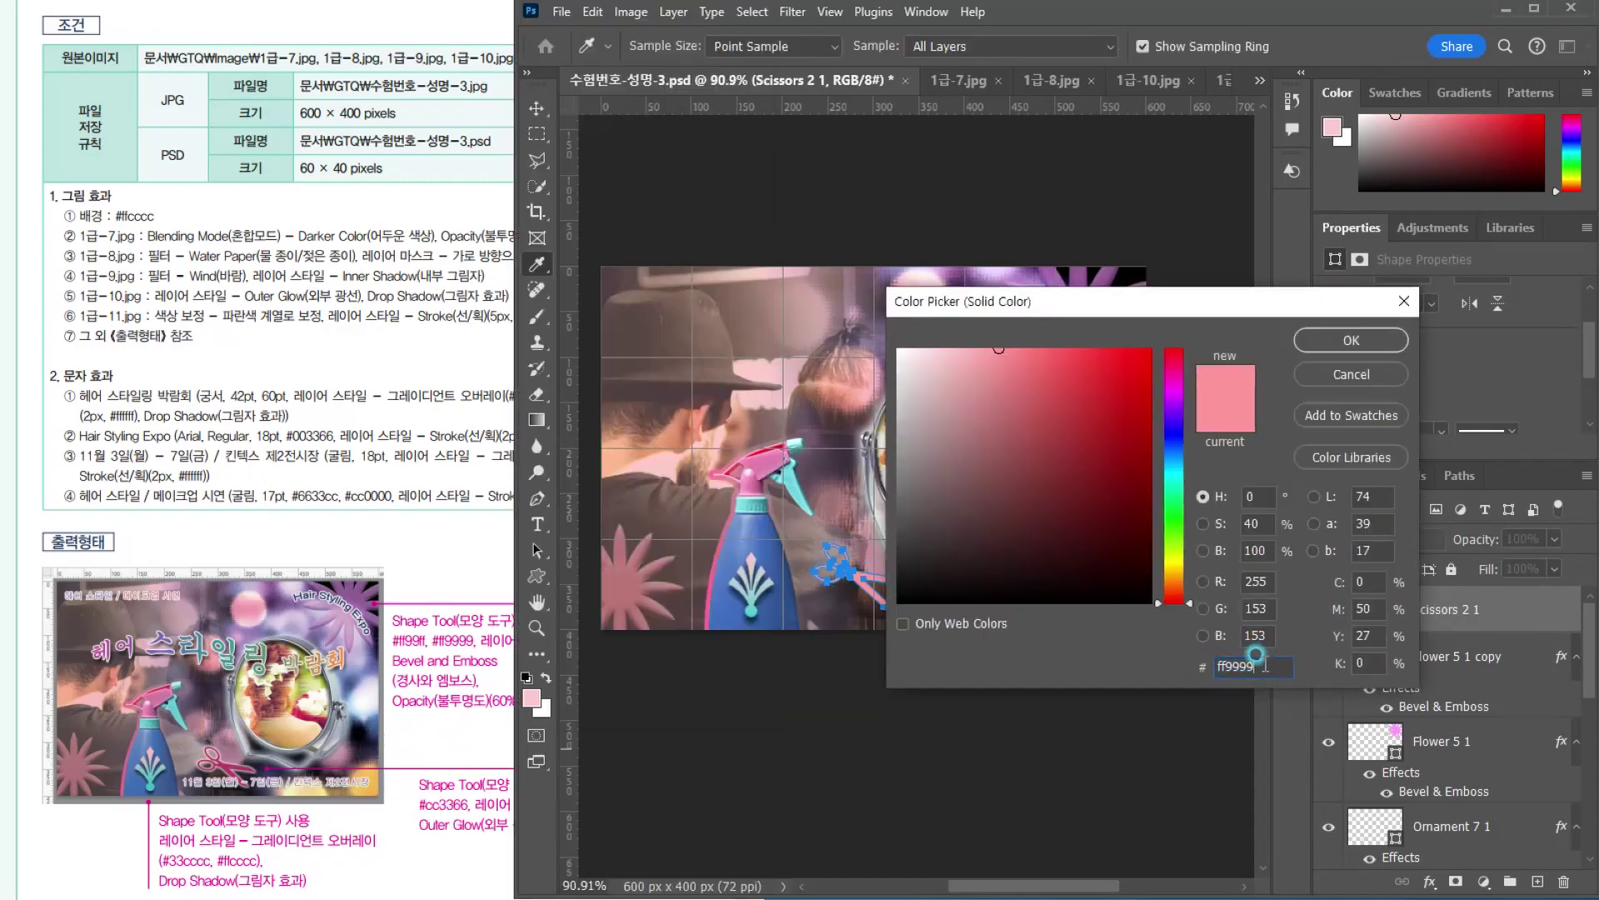
{"action": "type", "text": "cc336"}
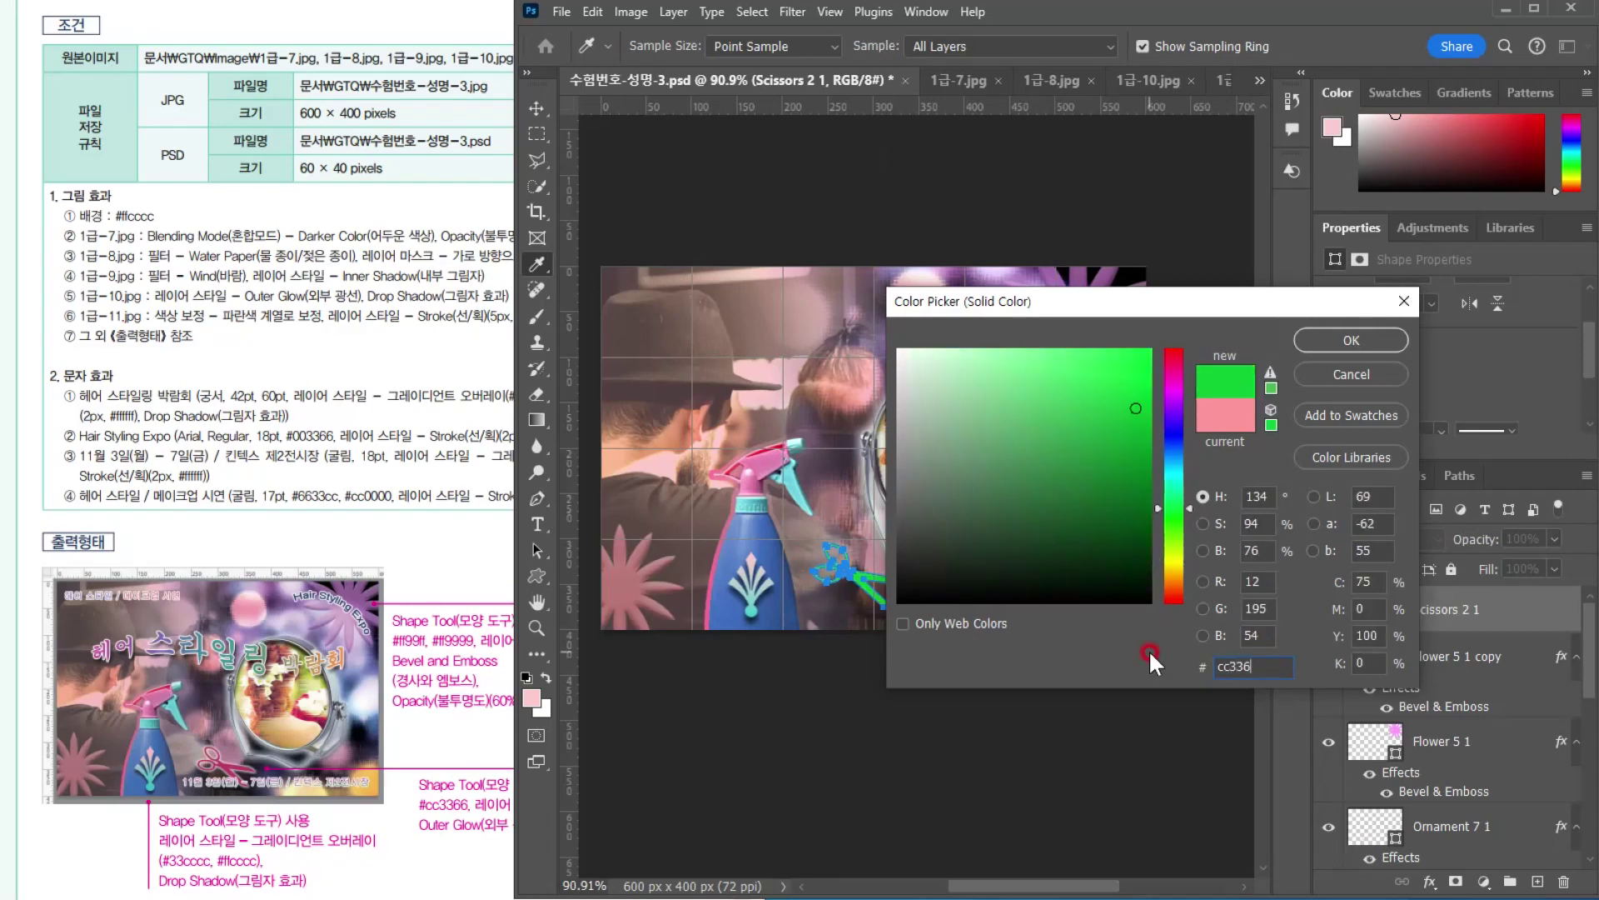
{"action": "type", "text": "6"}
{"action": "key", "text": "Return"}
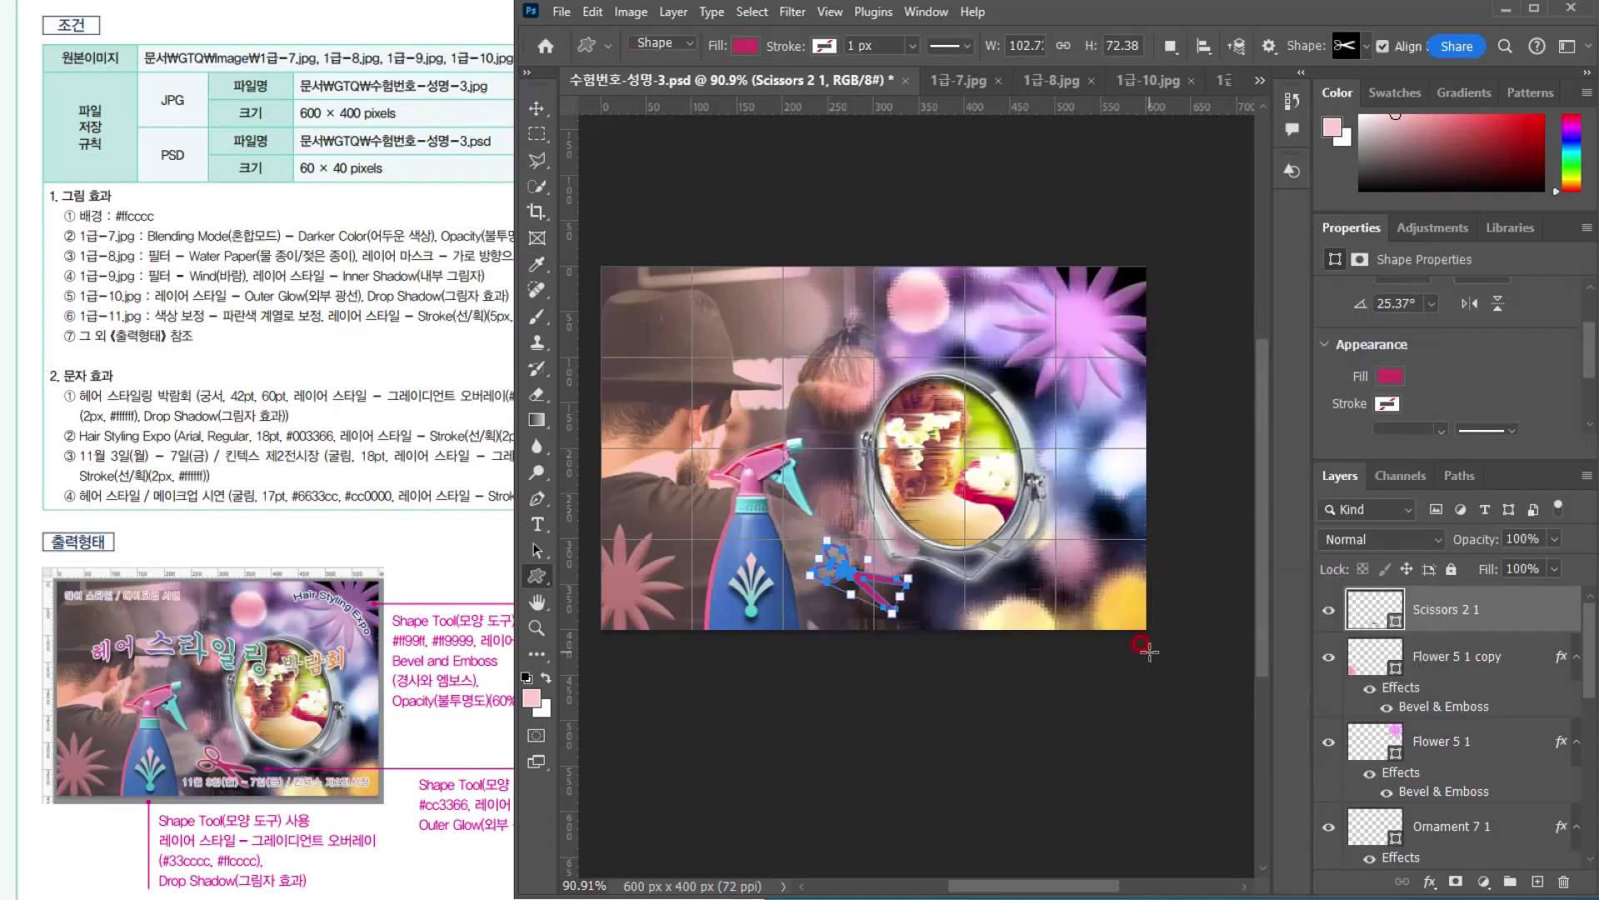
Add an Outer Glow layer style to the scissors shape with the current settings and deselect the layer
{"action": "left_click", "coordinate": [426, 841]}
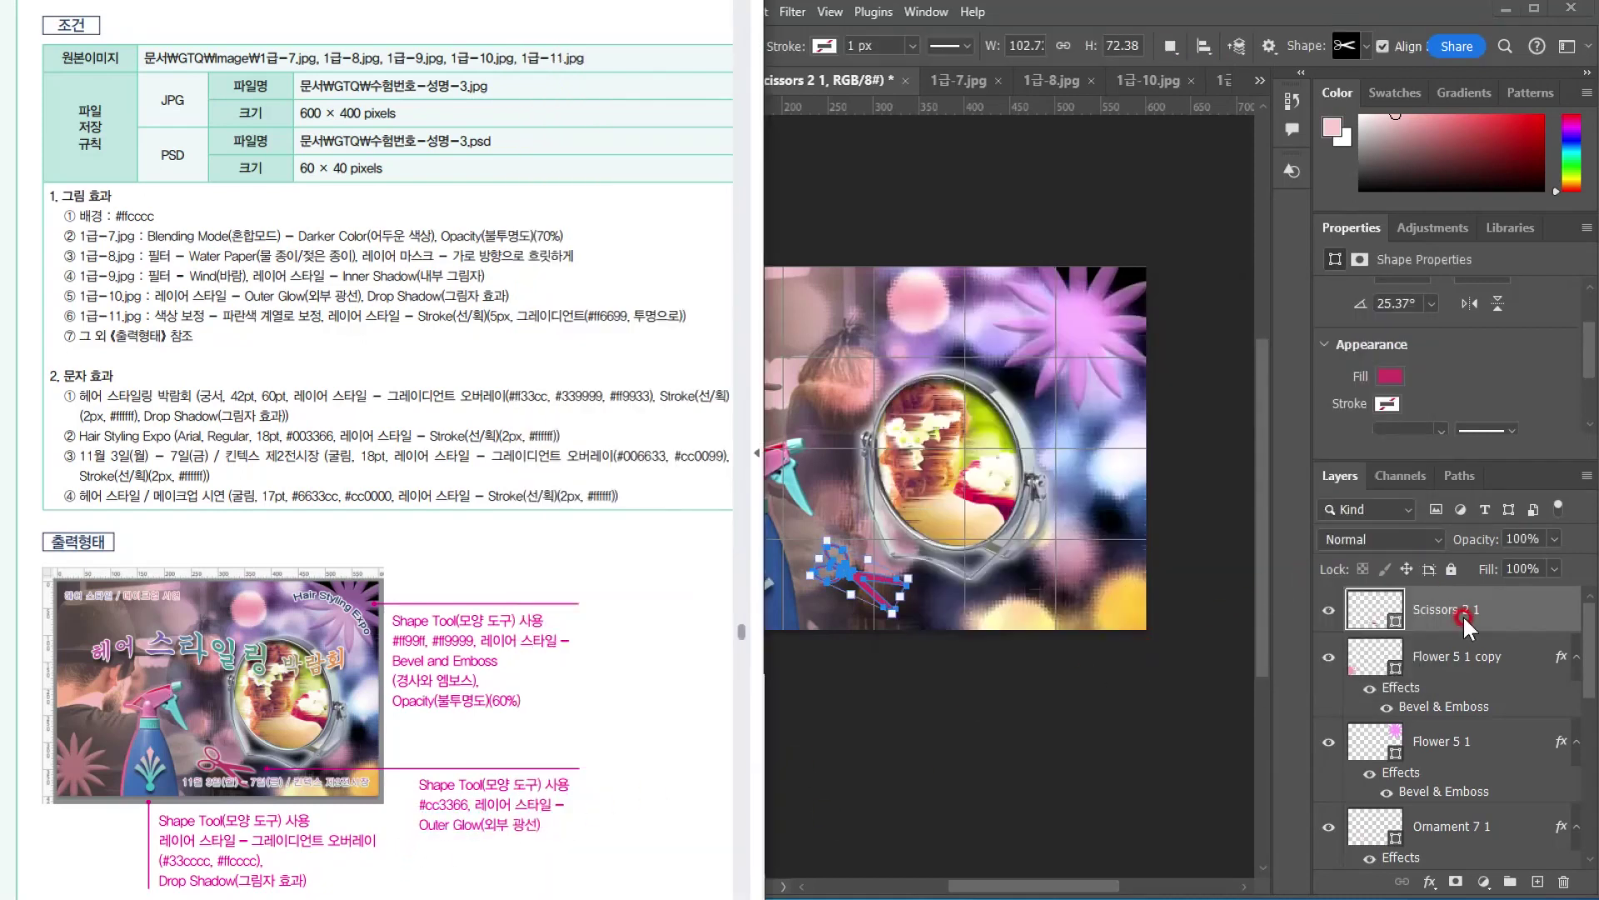
{"action": "left_click", "coordinate": [1507, 595]}
{"action": "left_click", "coordinate": [1426, 882]}
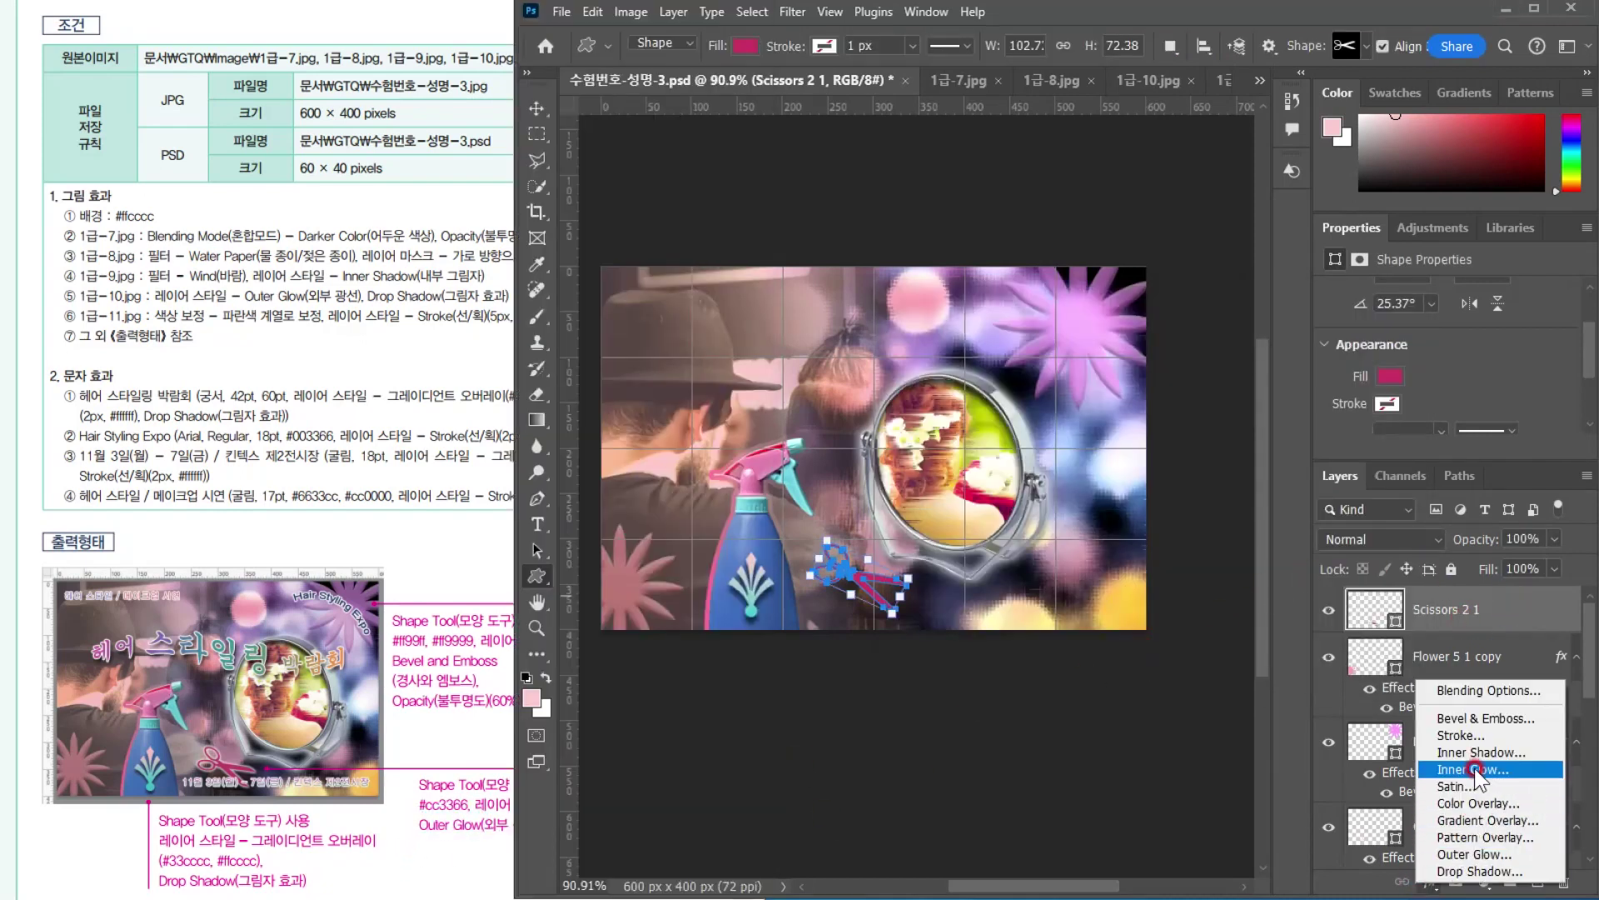
{"action": "left_click", "coordinate": [1473, 853]}
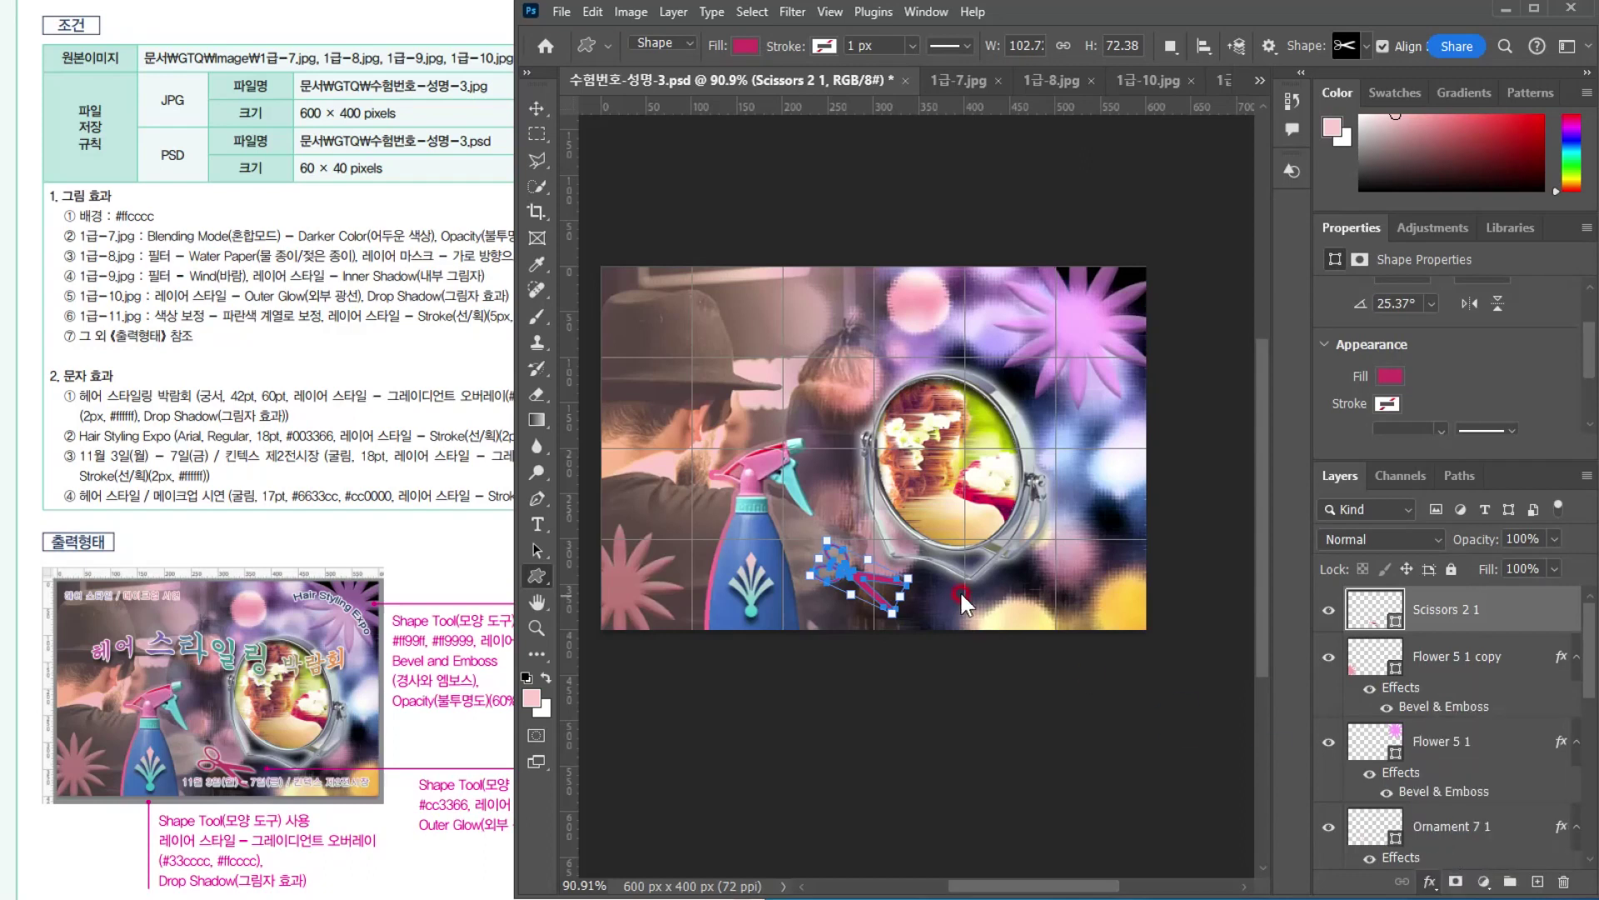
{"action": "left_click_drag", "start_coordinate": [883, 348], "coordinate": [888, 363]}
{"action": "left_click", "coordinate": [1058, 691]}
{"action": "left_click", "coordinate": [1310, 397]}
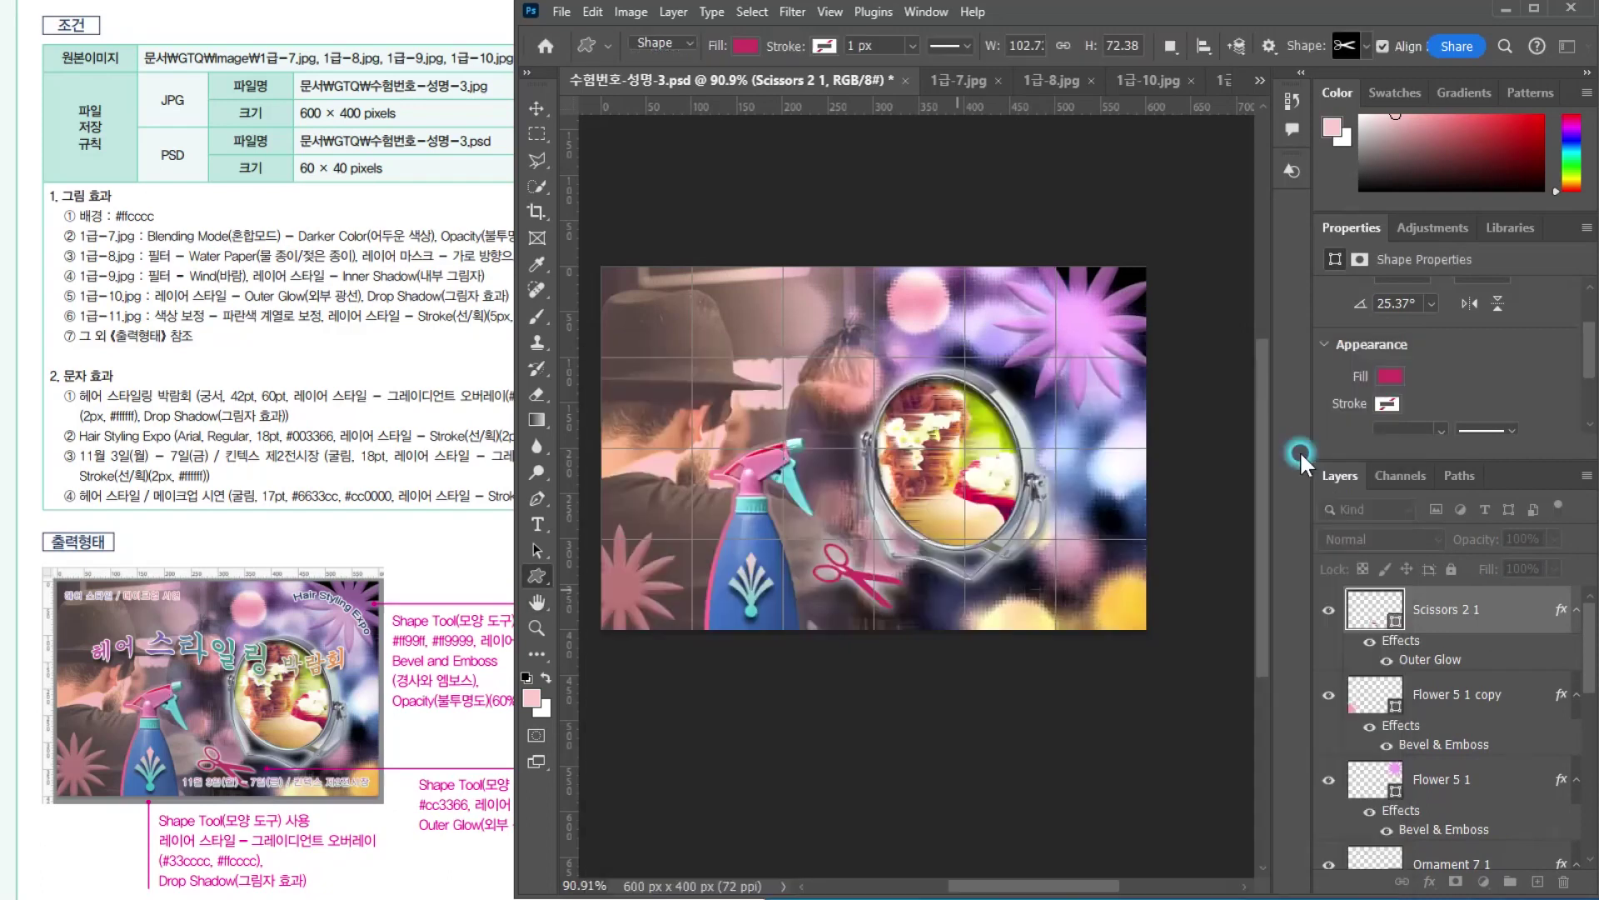
{"action": "left_click", "coordinate": [537, 108]}
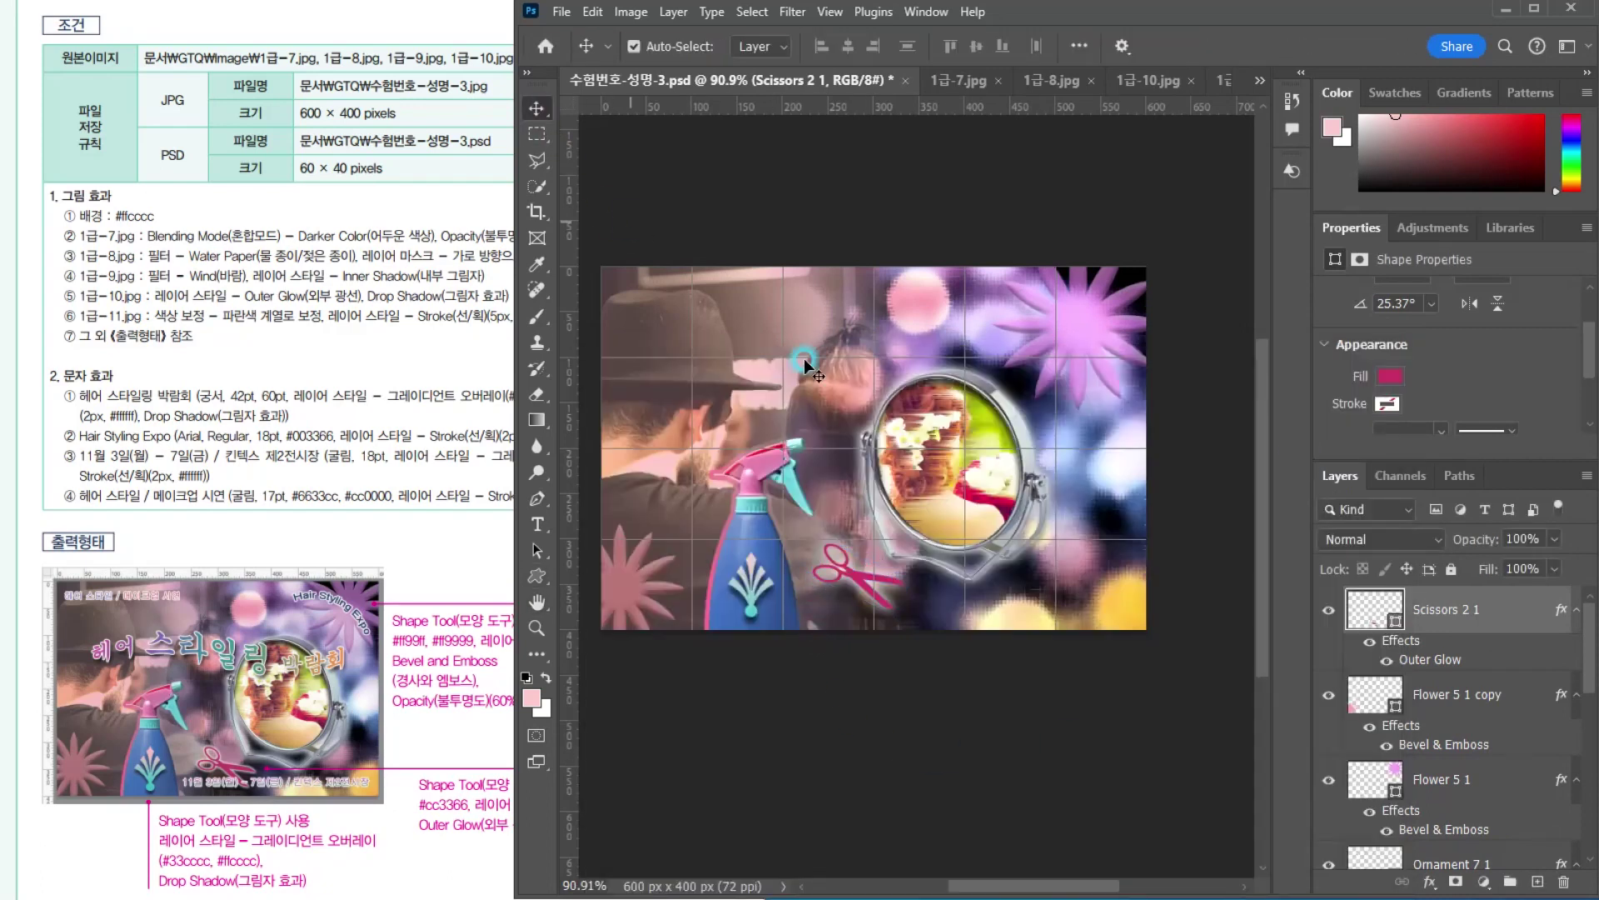
{"action": "left_click", "coordinate": [895, 741]}
Add the title text "헤어 스타일링 박람회" as a new type layer across the upper part of the canvas
{"action": "left_click", "coordinate": [286, 820]}
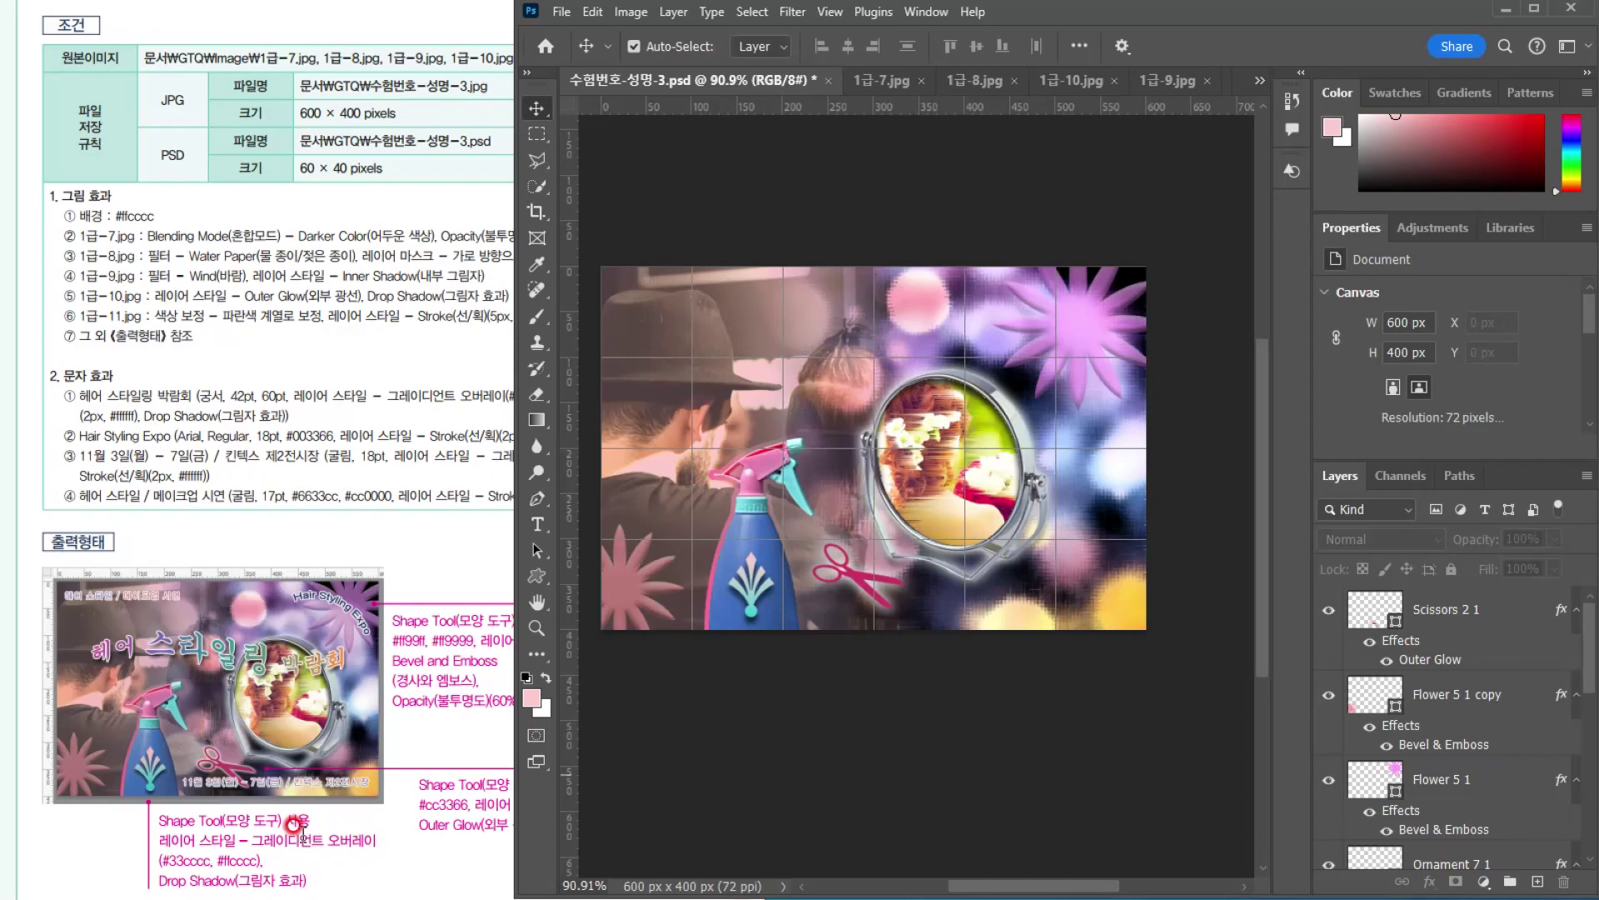
{"action": "left_click", "coordinate": [351, 505]}
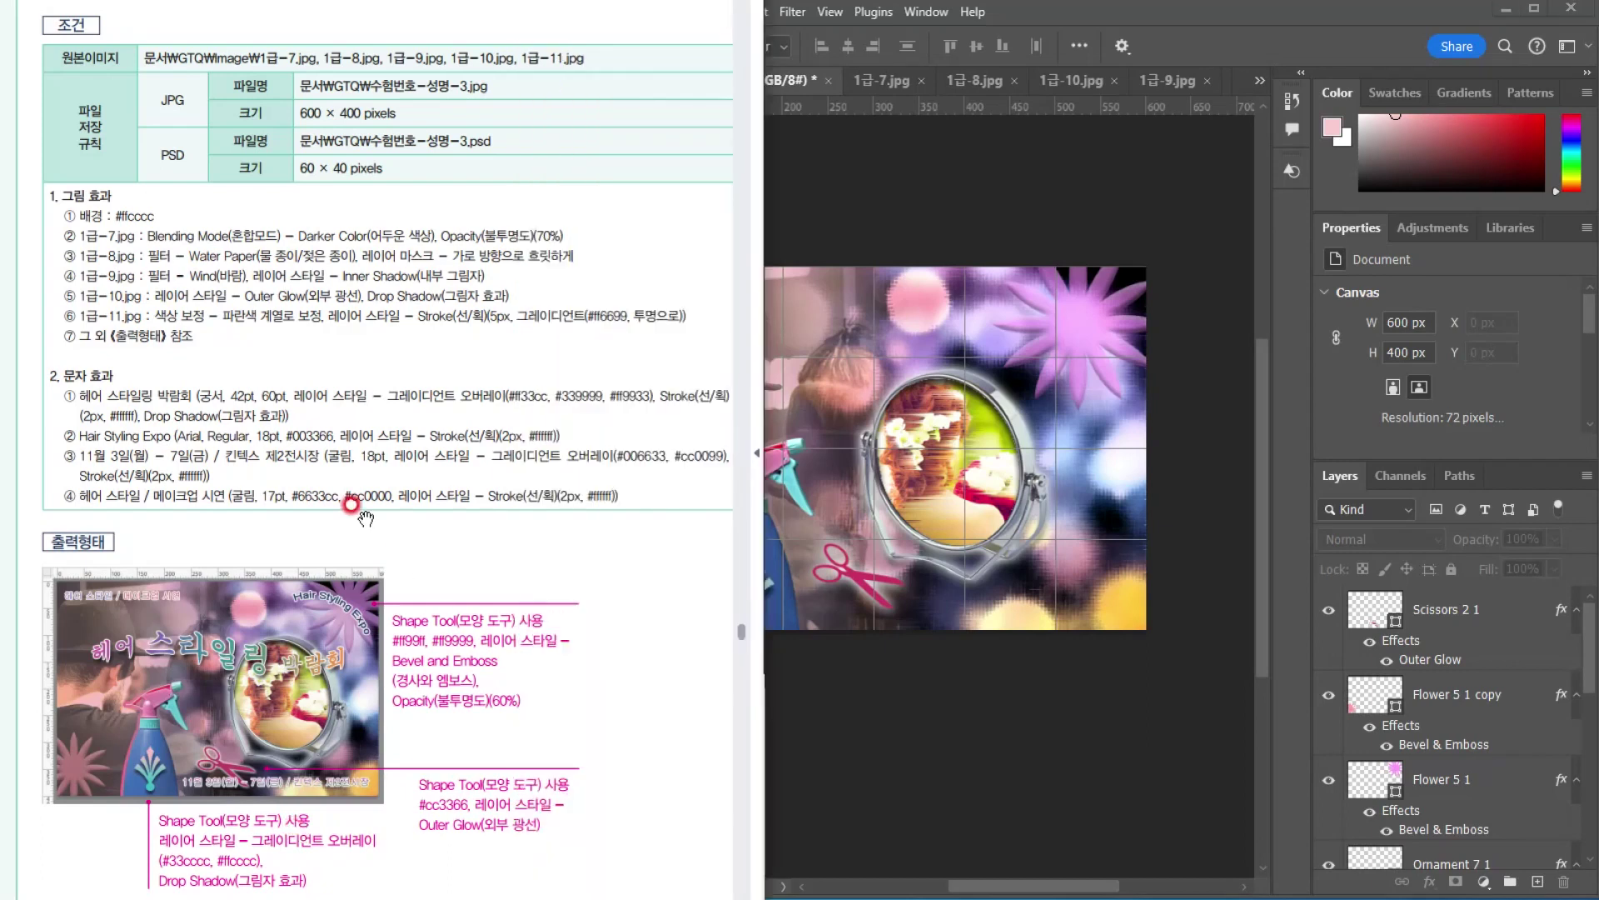
{"action": "left_click", "coordinate": [833, 317]}
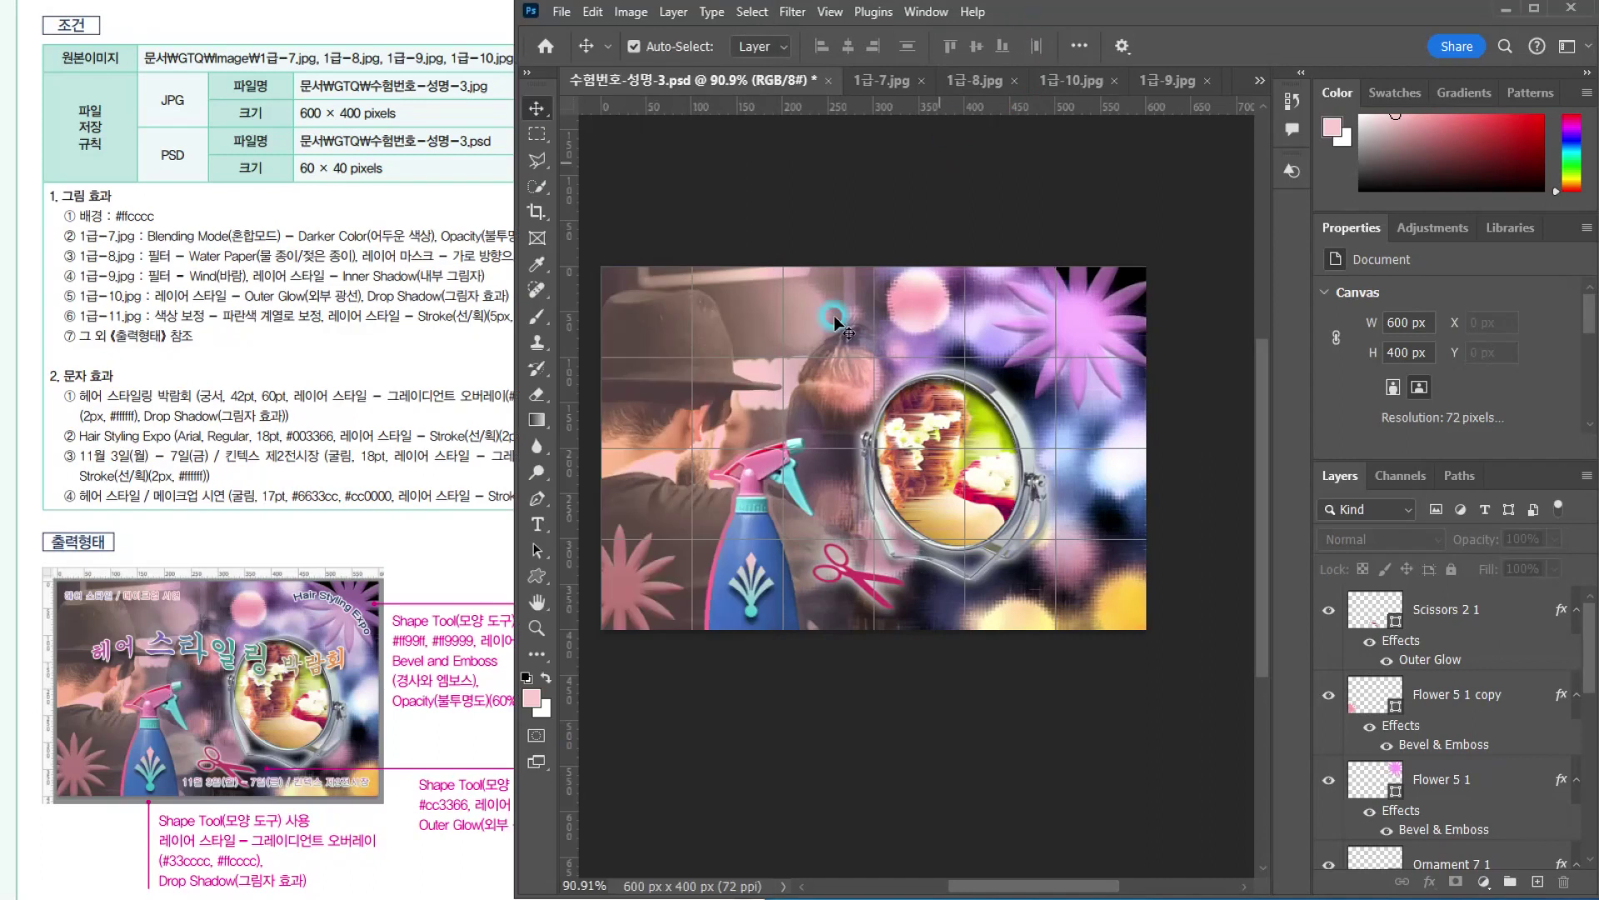
{"action": "left_click", "coordinate": [537, 523]}
{"action": "left_click", "coordinate": [681, 329]}
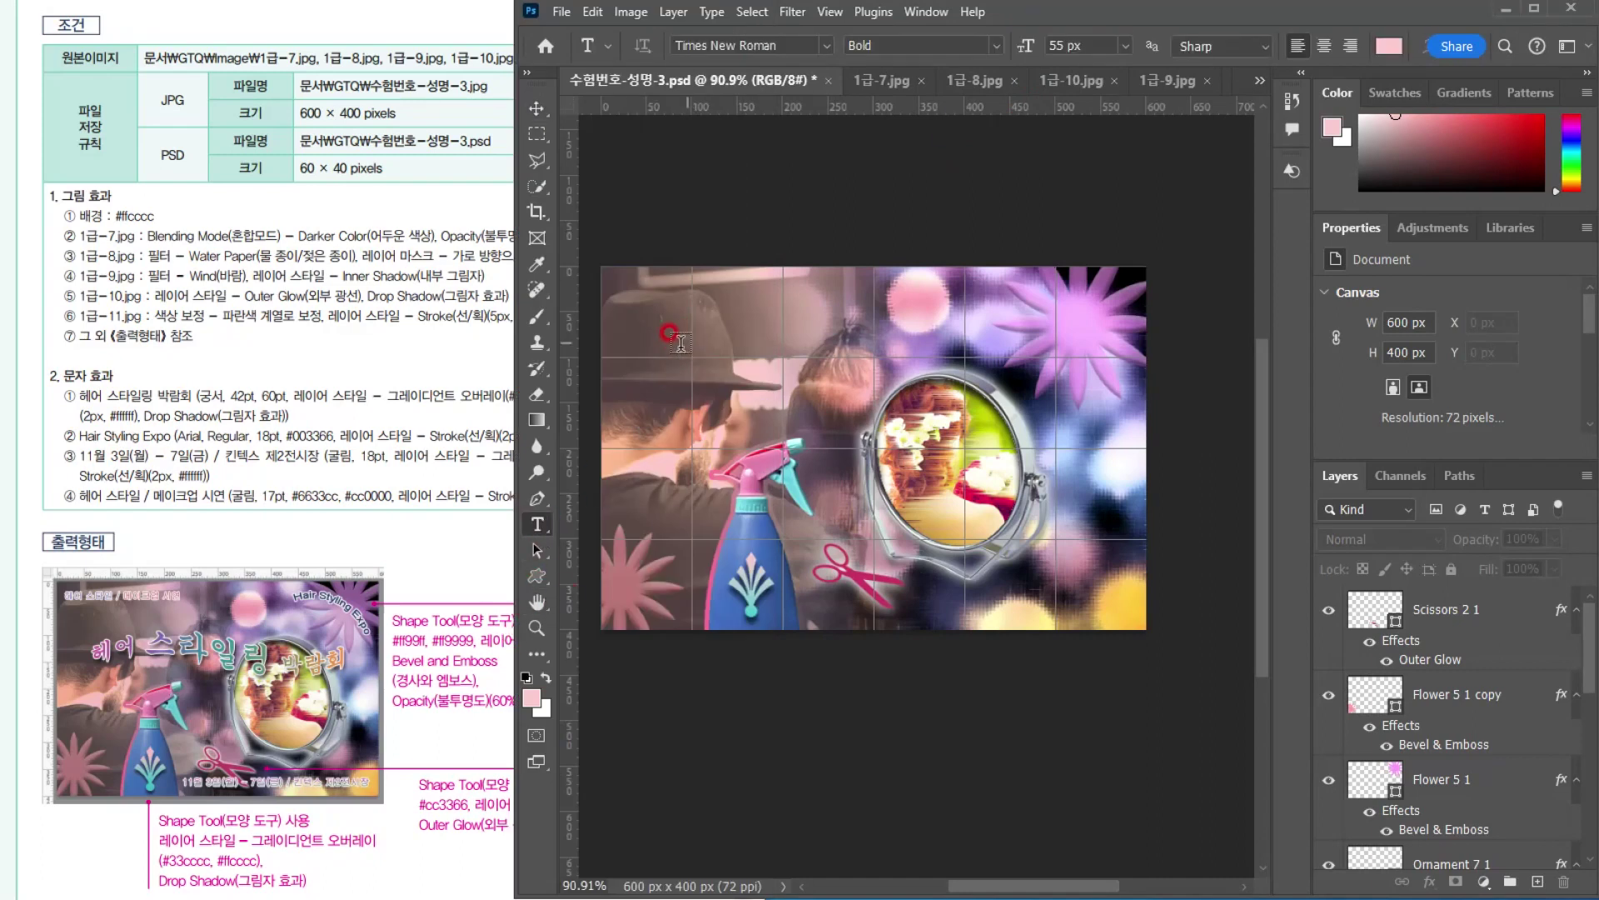
{"action": "left_click", "coordinate": [671, 380]}
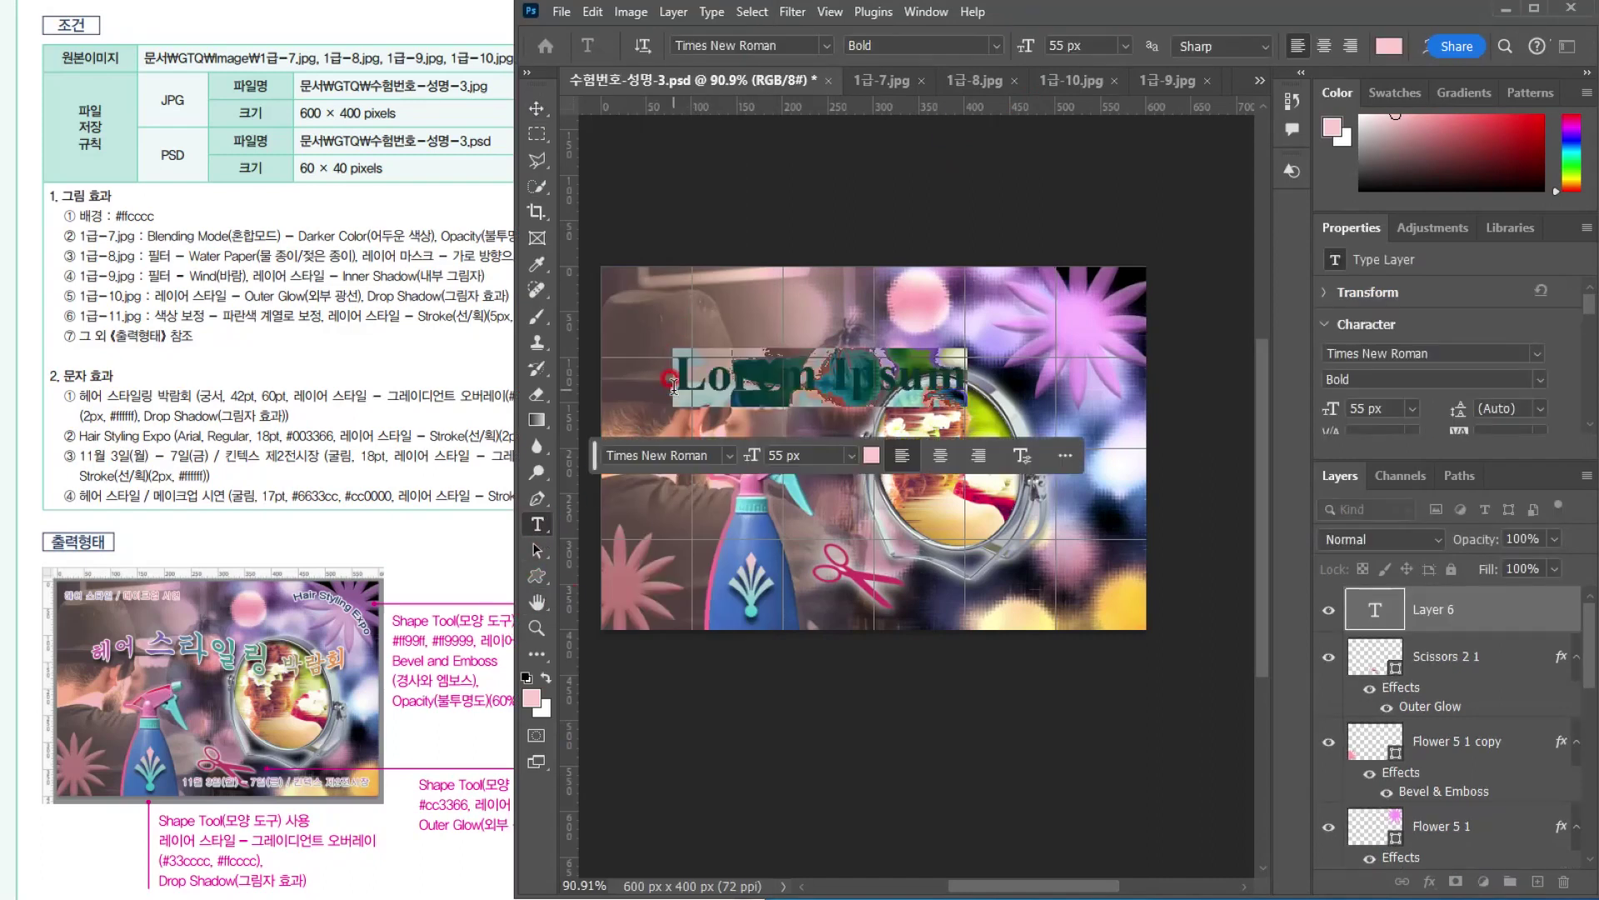
{"action": "type", "text": "gp어 스타ㅇ"}
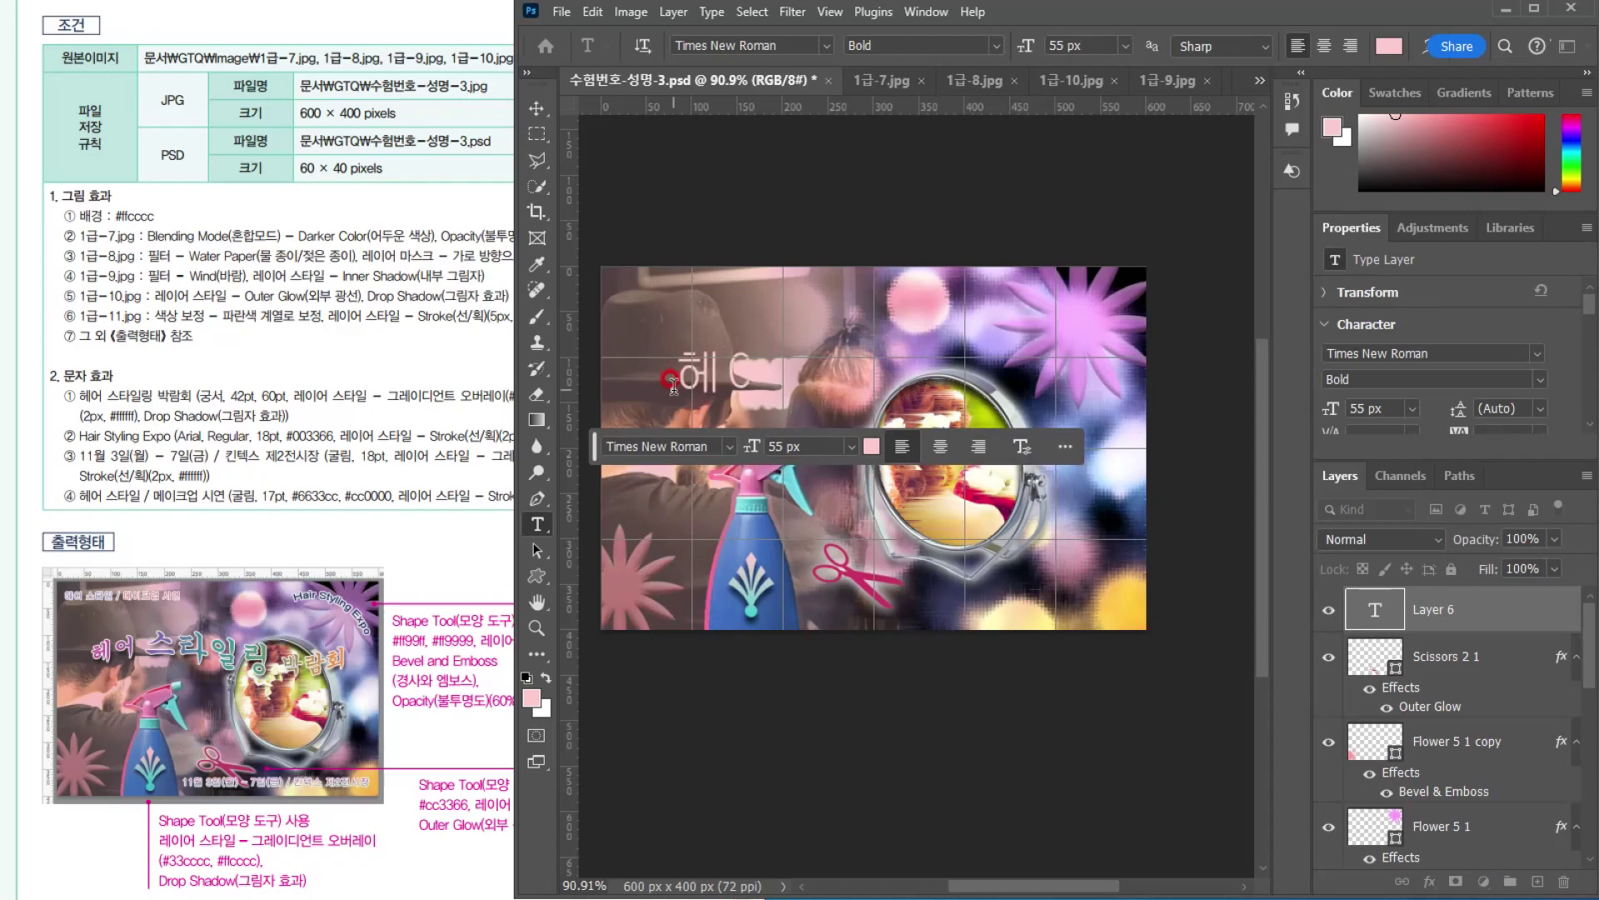
{"action": "type", "text": "일링 박람회"}
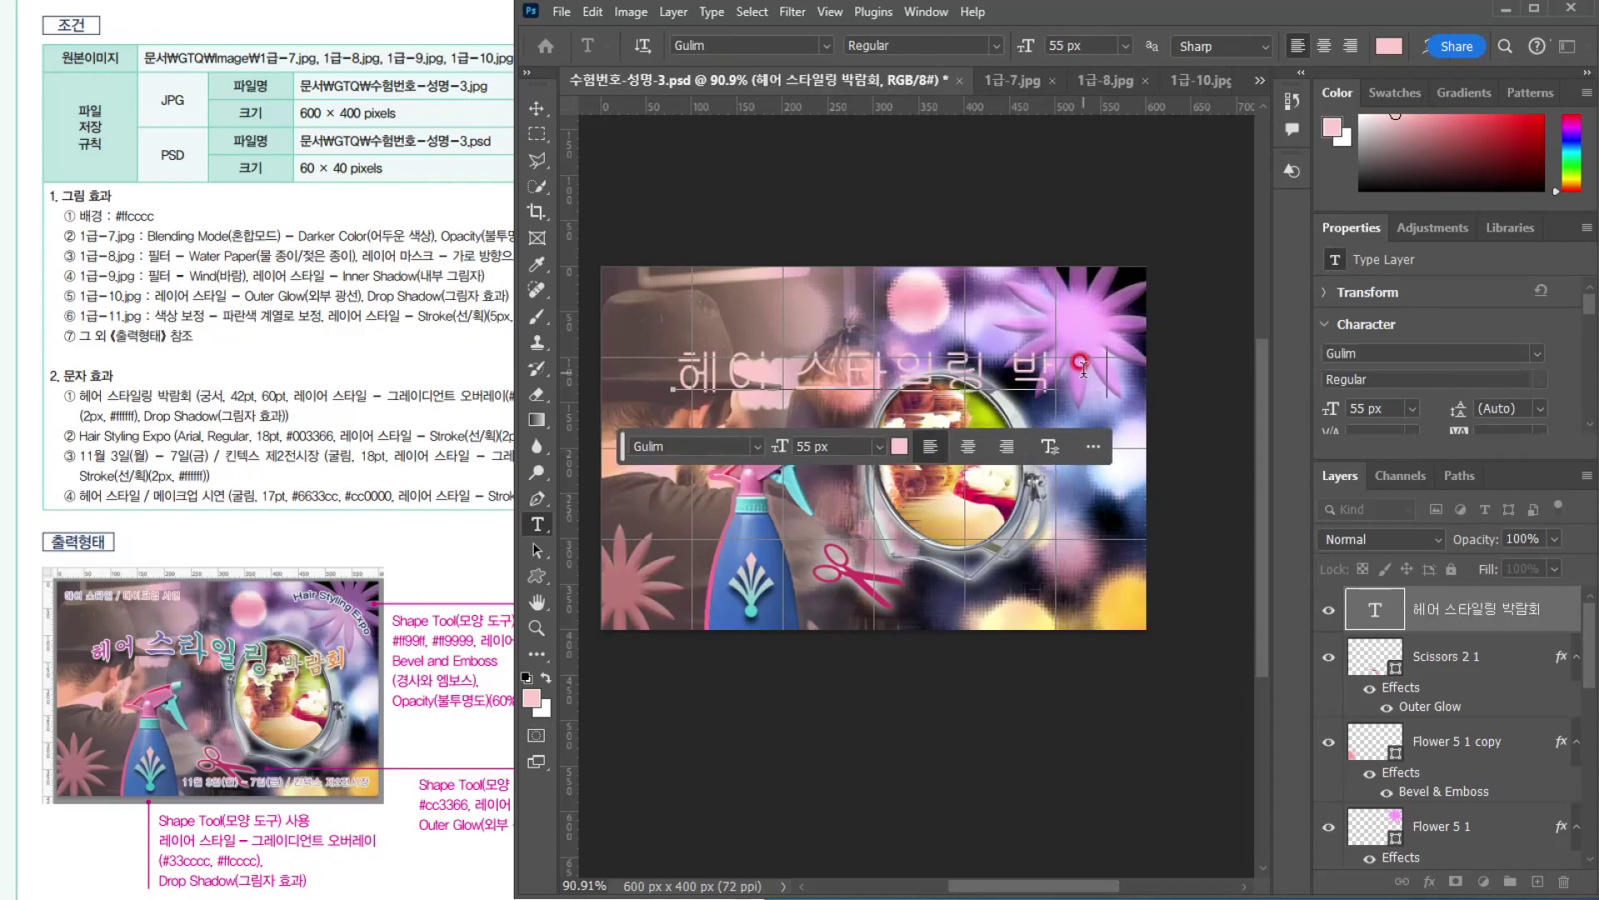
{"action": "key", "text": "ctrl+Return"}
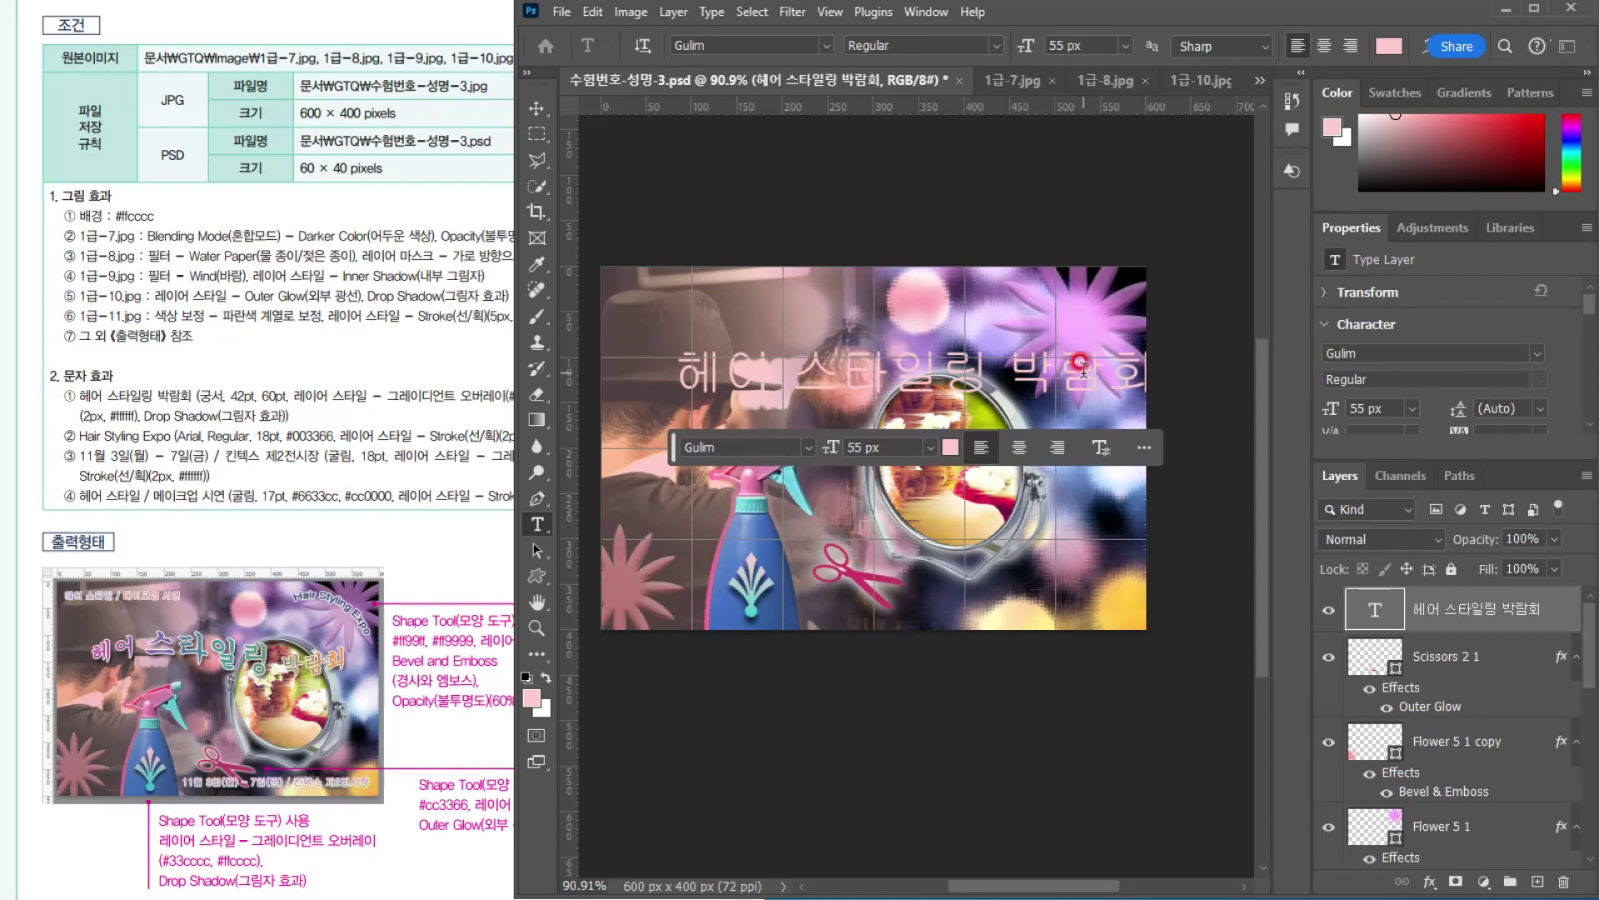
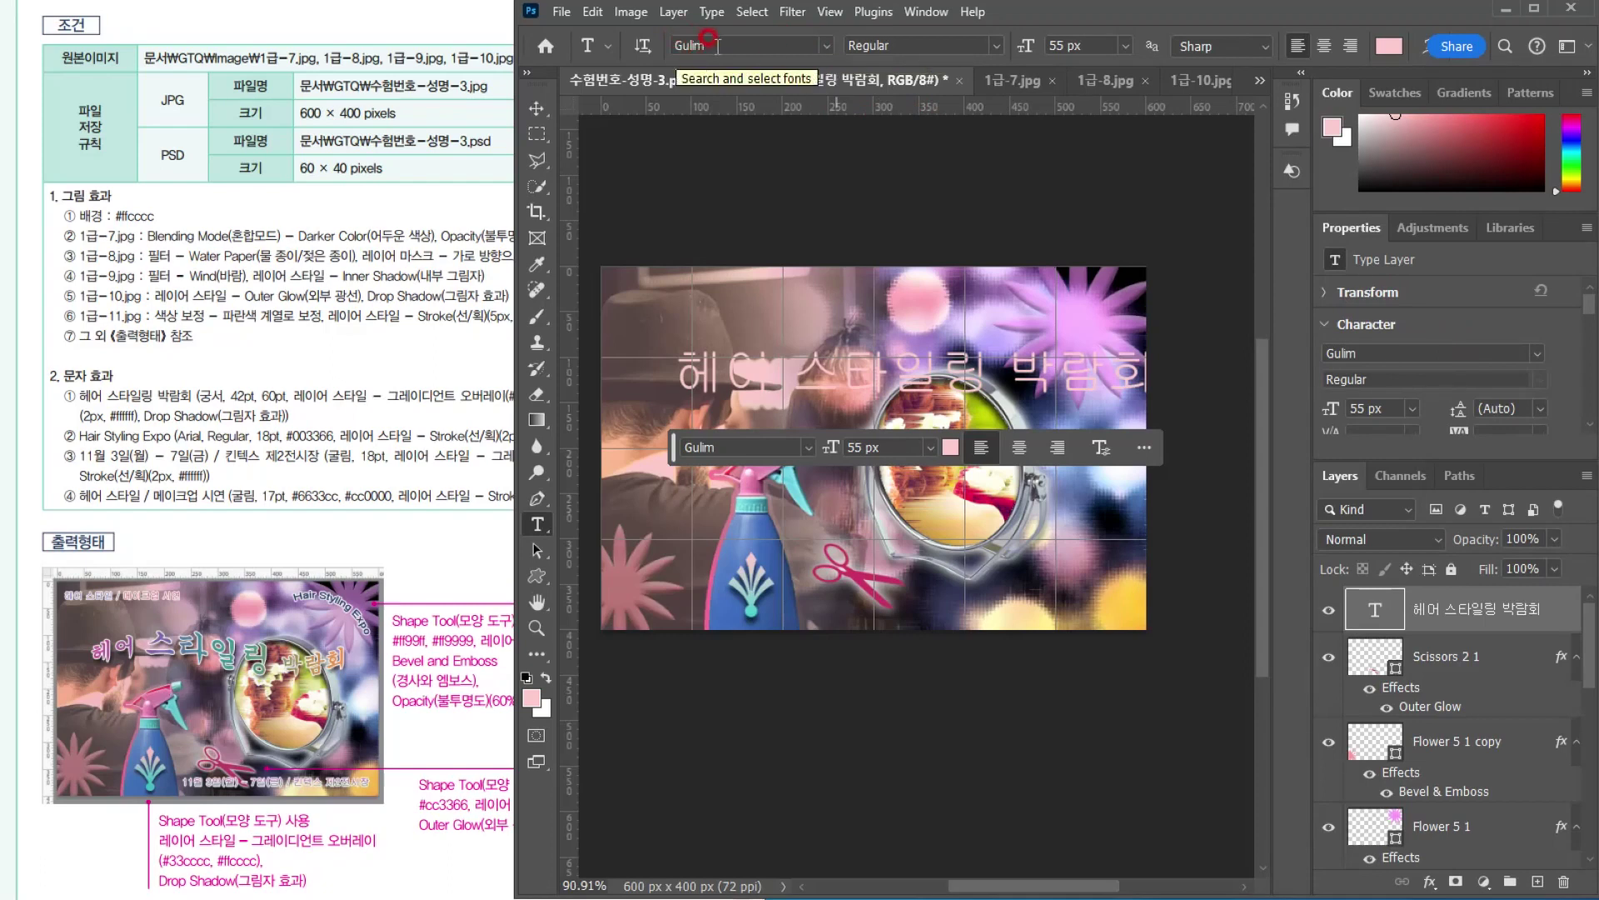
{"action": "left_click", "coordinate": [823, 49]}
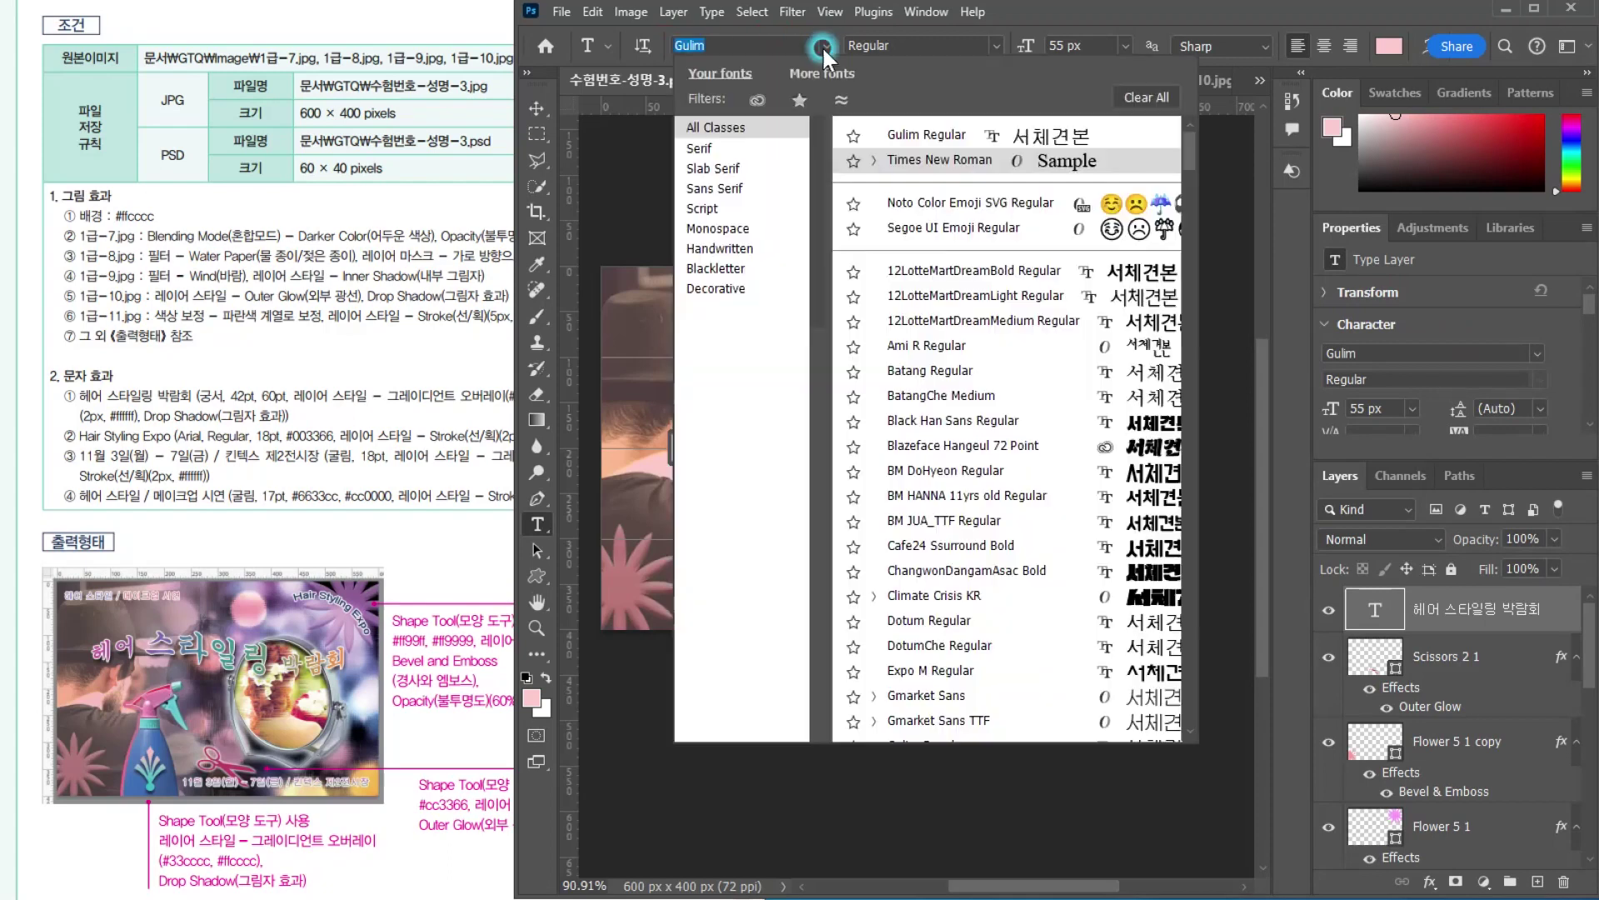
{"action": "left_click", "coordinate": [1052, 416]}
{"action": "type", "text": "Gulim"}
{"action": "left_click", "coordinate": [738, 37]}
{"action": "left_click_drag", "start_coordinate": [749, 46], "coordinate": [627, 50]}
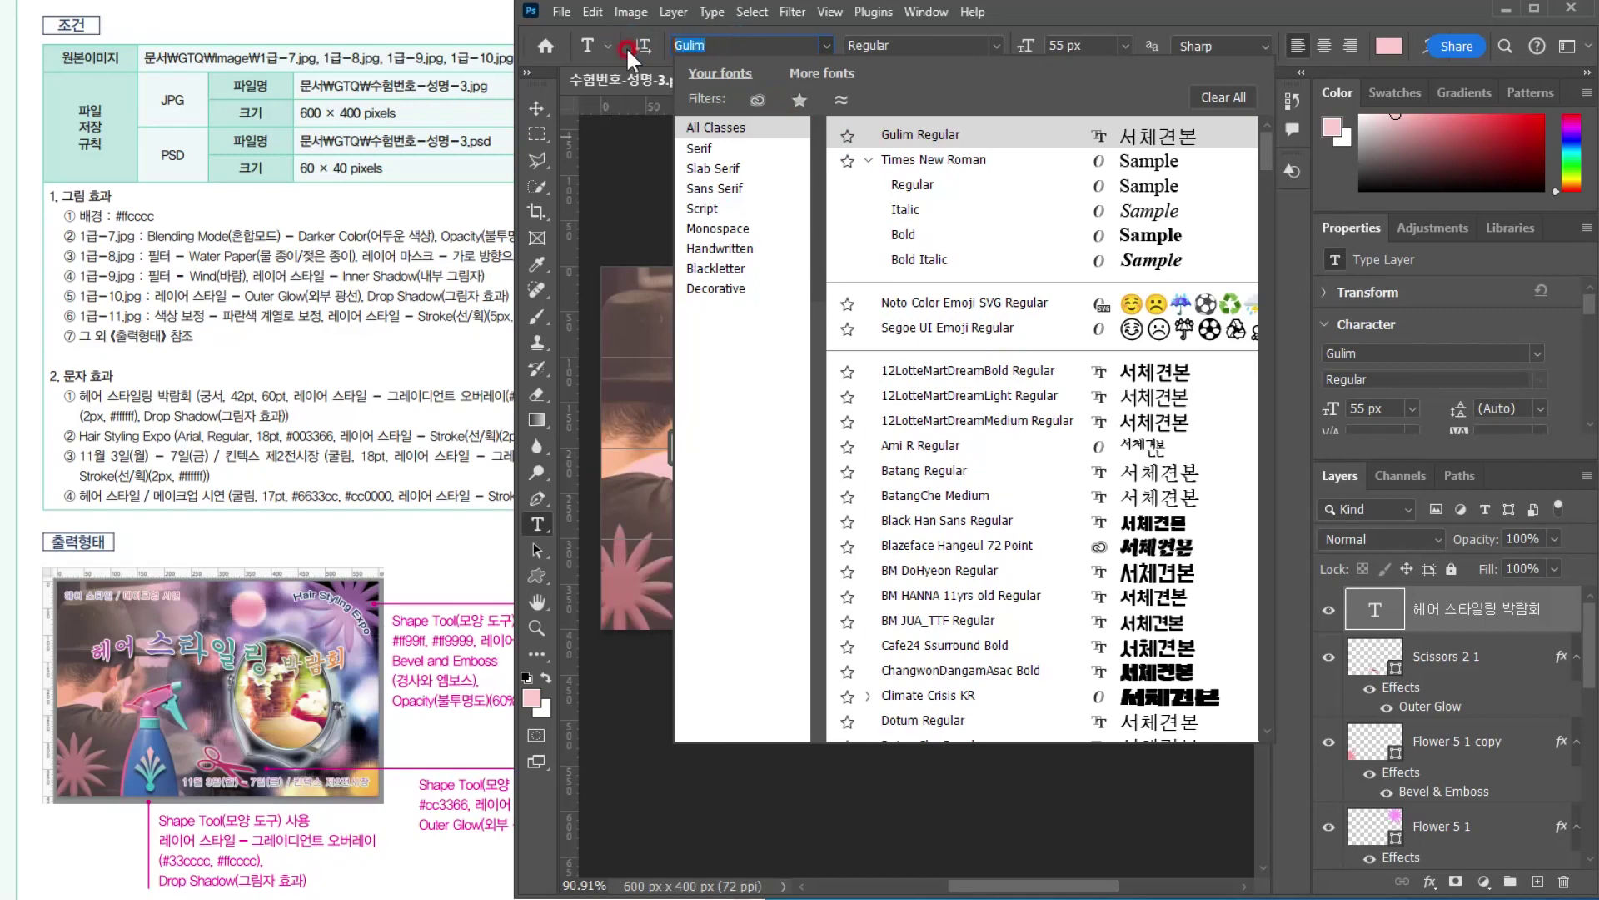
{"action": "left_click", "coordinate": [827, 46]}
{"action": "left_click", "coordinate": [533, 116]}
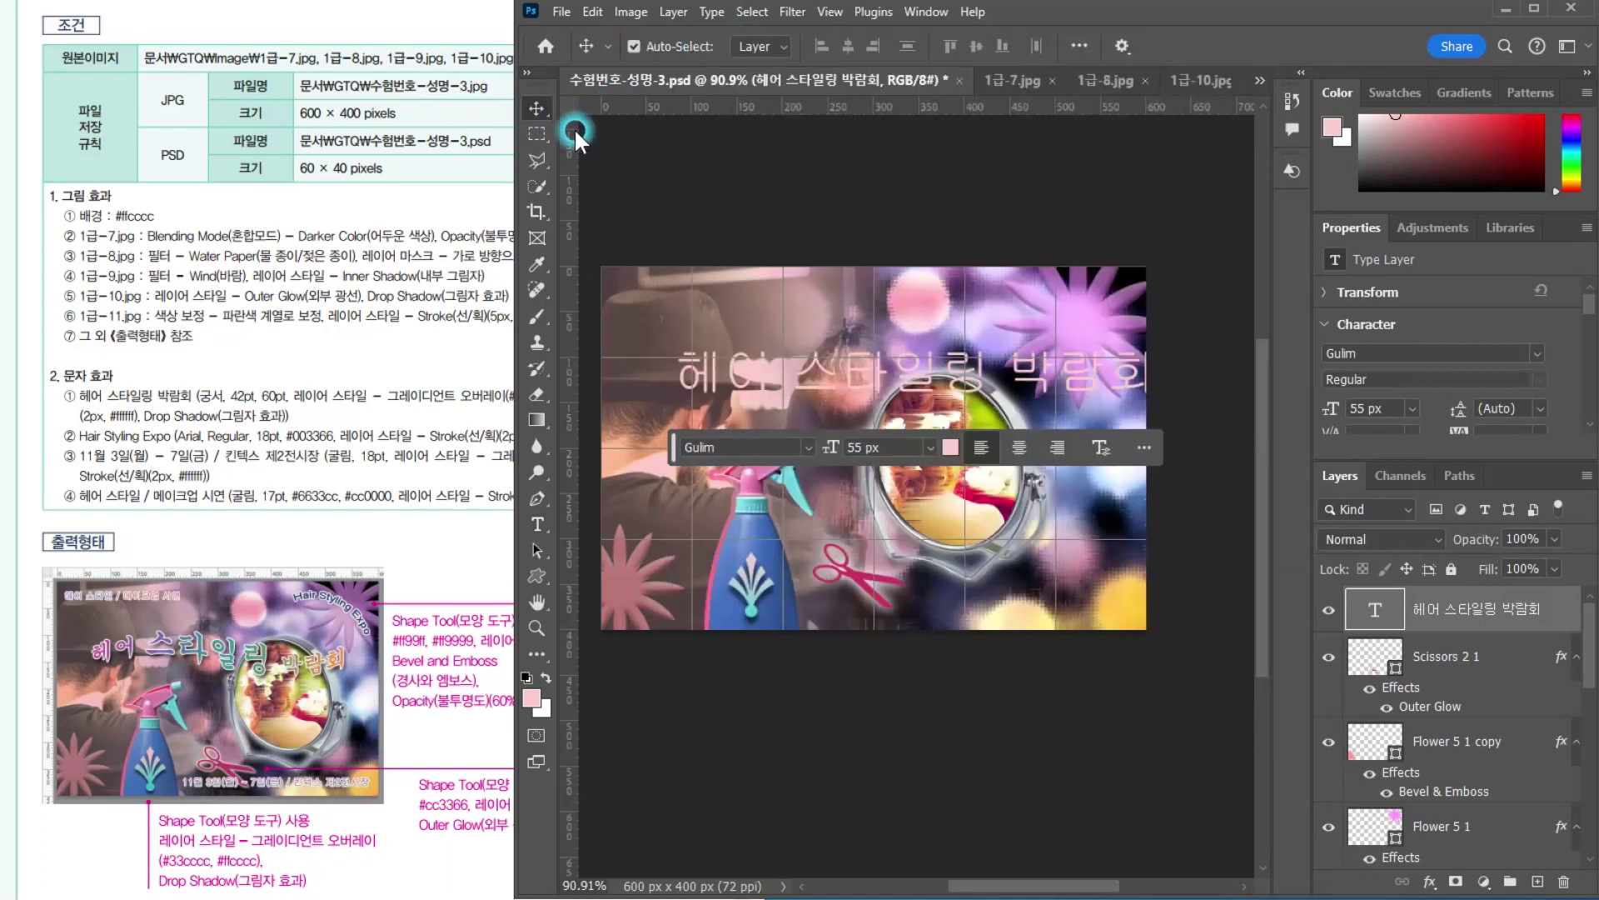
{"action": "left_click", "coordinate": [1083, 348]}
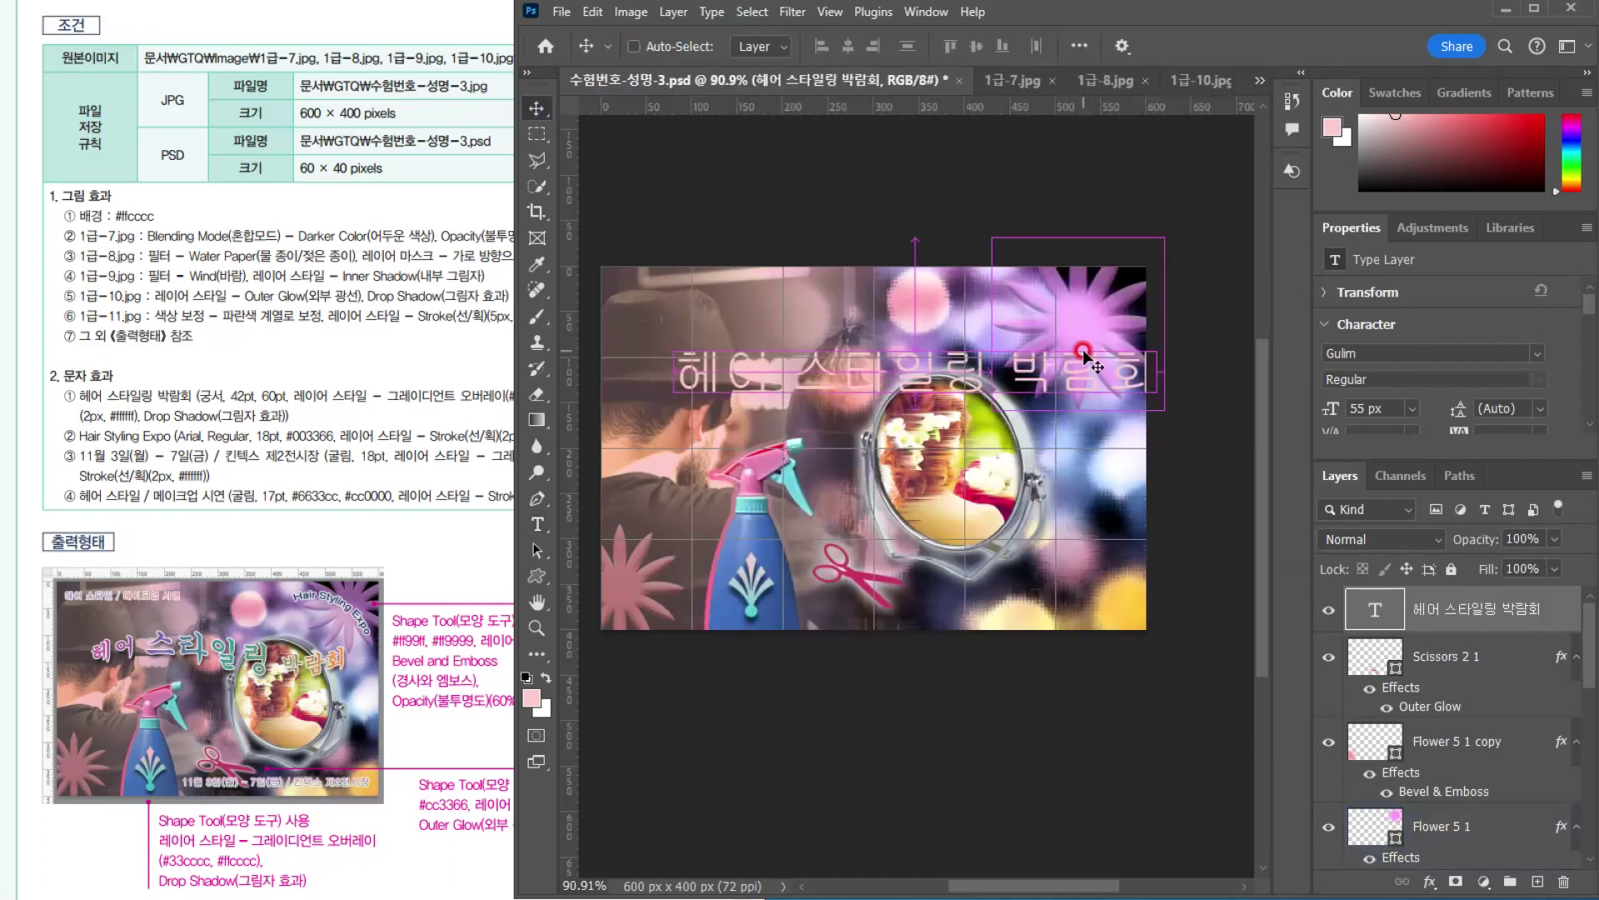
Turn off Show Font Names in English in the Type preferences
{"action": "key", "text": "i"}
{"action": "key", "text": "ctrl+k"}
{"action": "left_click", "coordinate": [463, 499]}
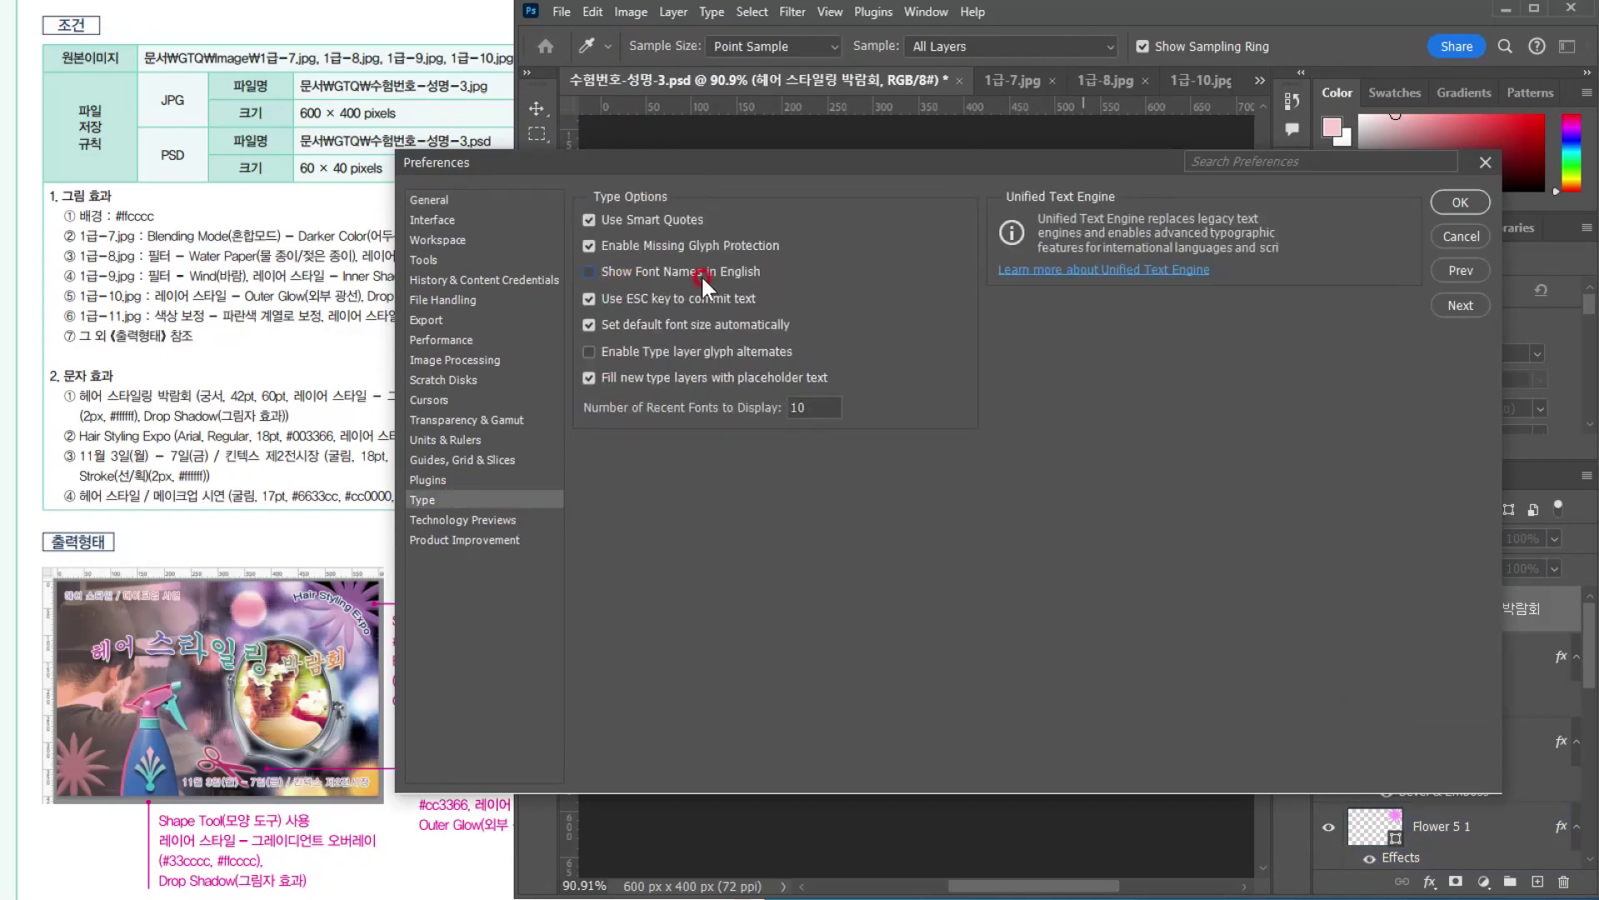
{"action": "left_click", "coordinate": [1460, 202]}
{"action": "key", "text": "v"}
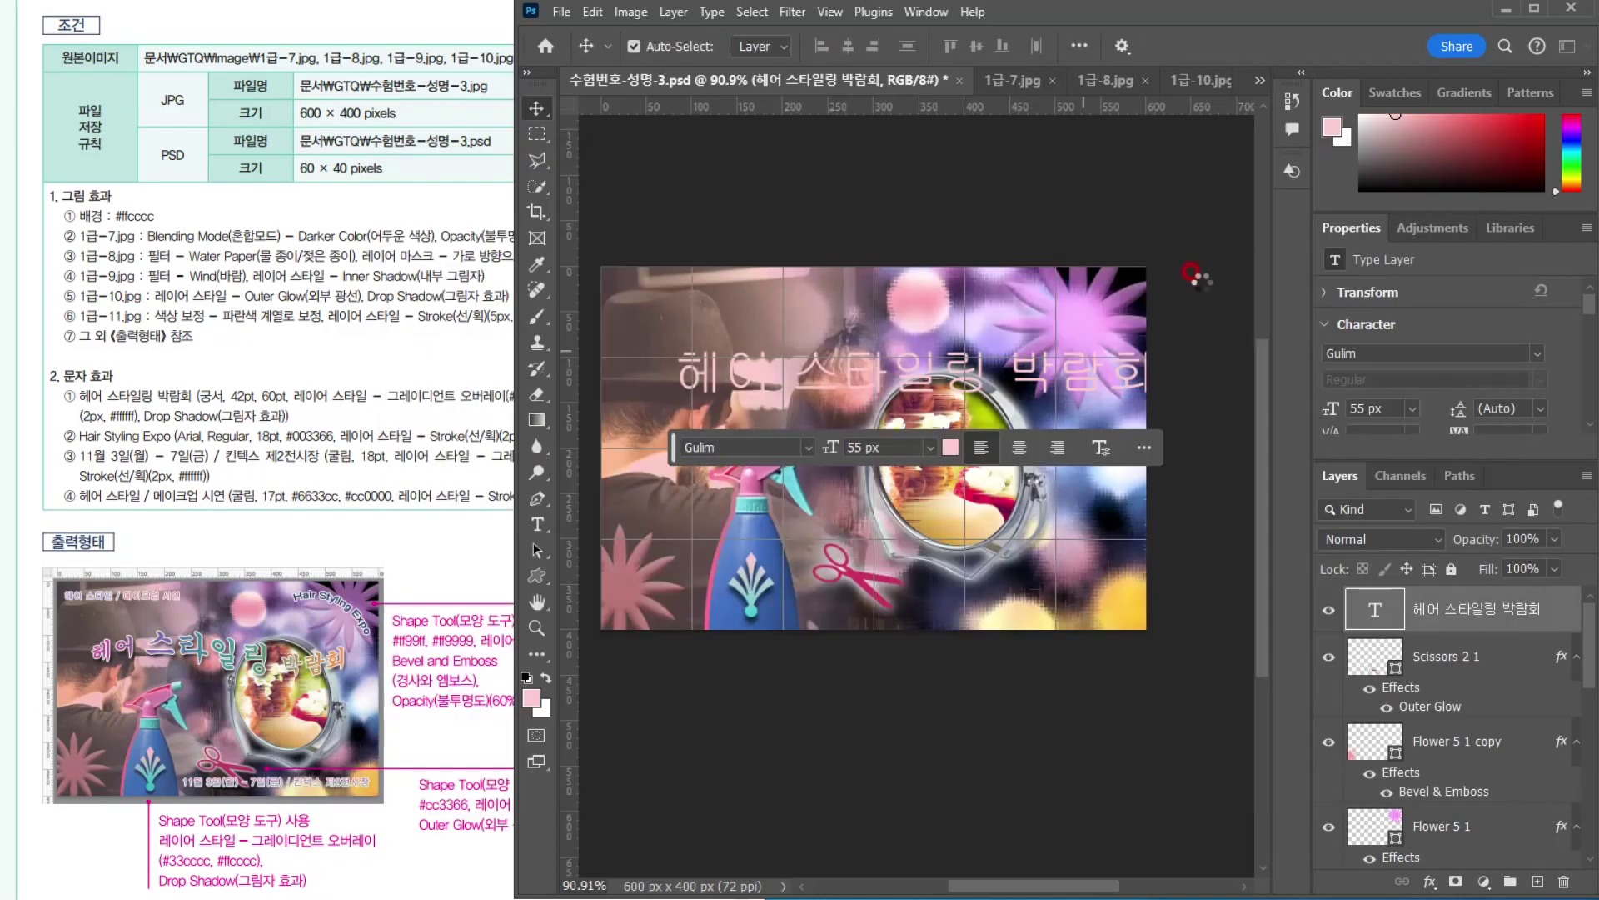
Set the whole title "헤어 스타일링 박람회" to the 궁서 font at 42 px
{"action": "double_click", "coordinate": [1374, 610]}
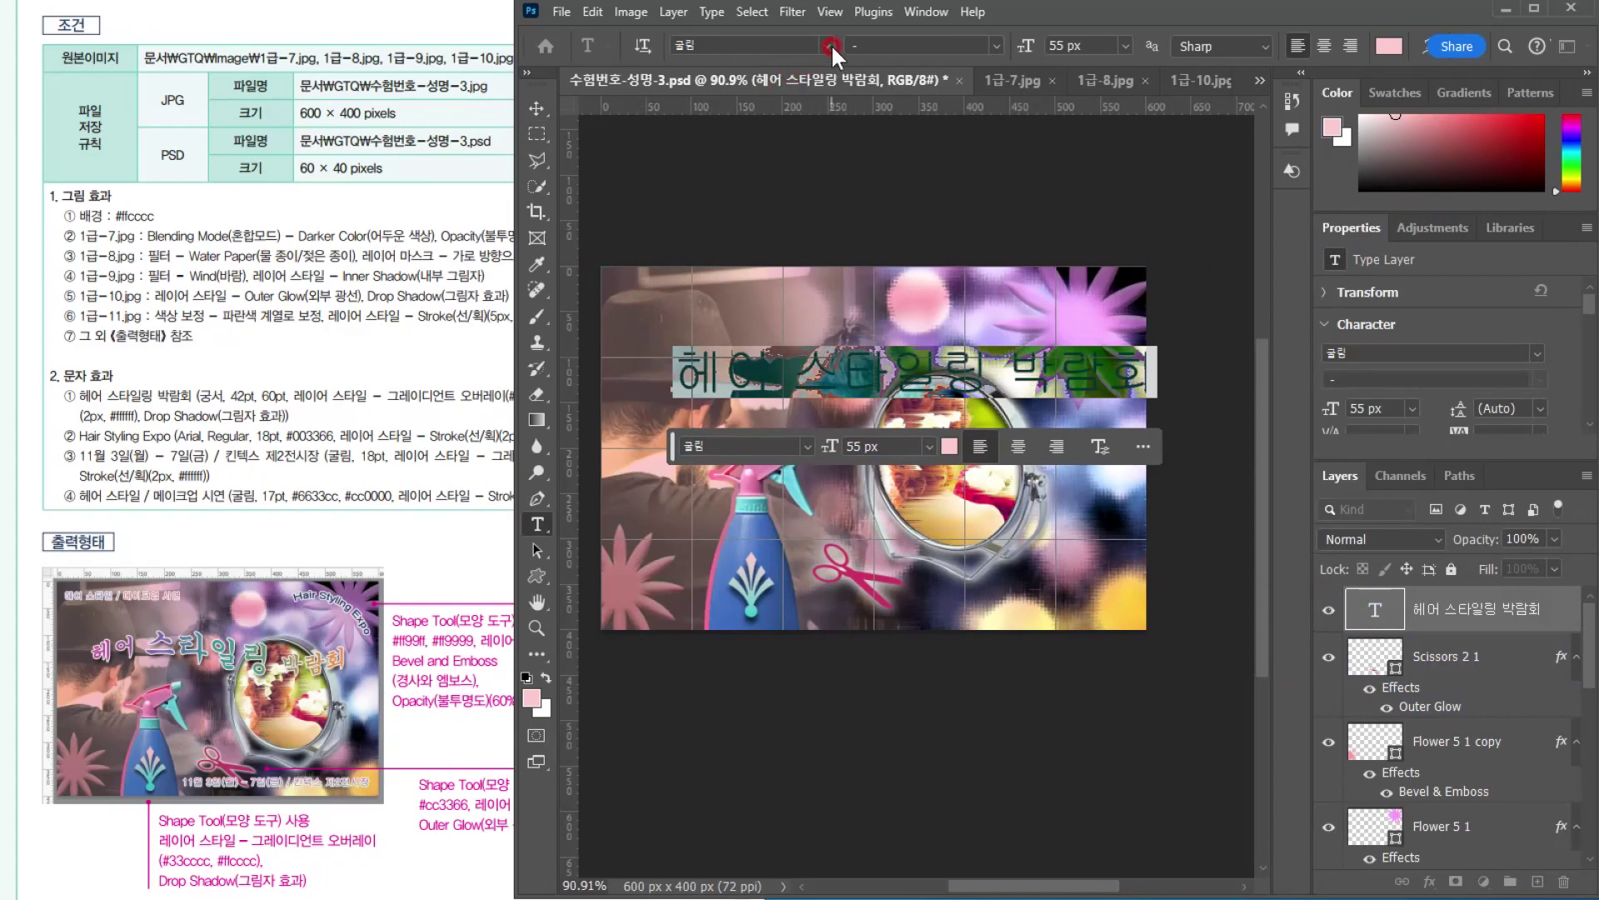
{"action": "left_click", "coordinate": [828, 43]}
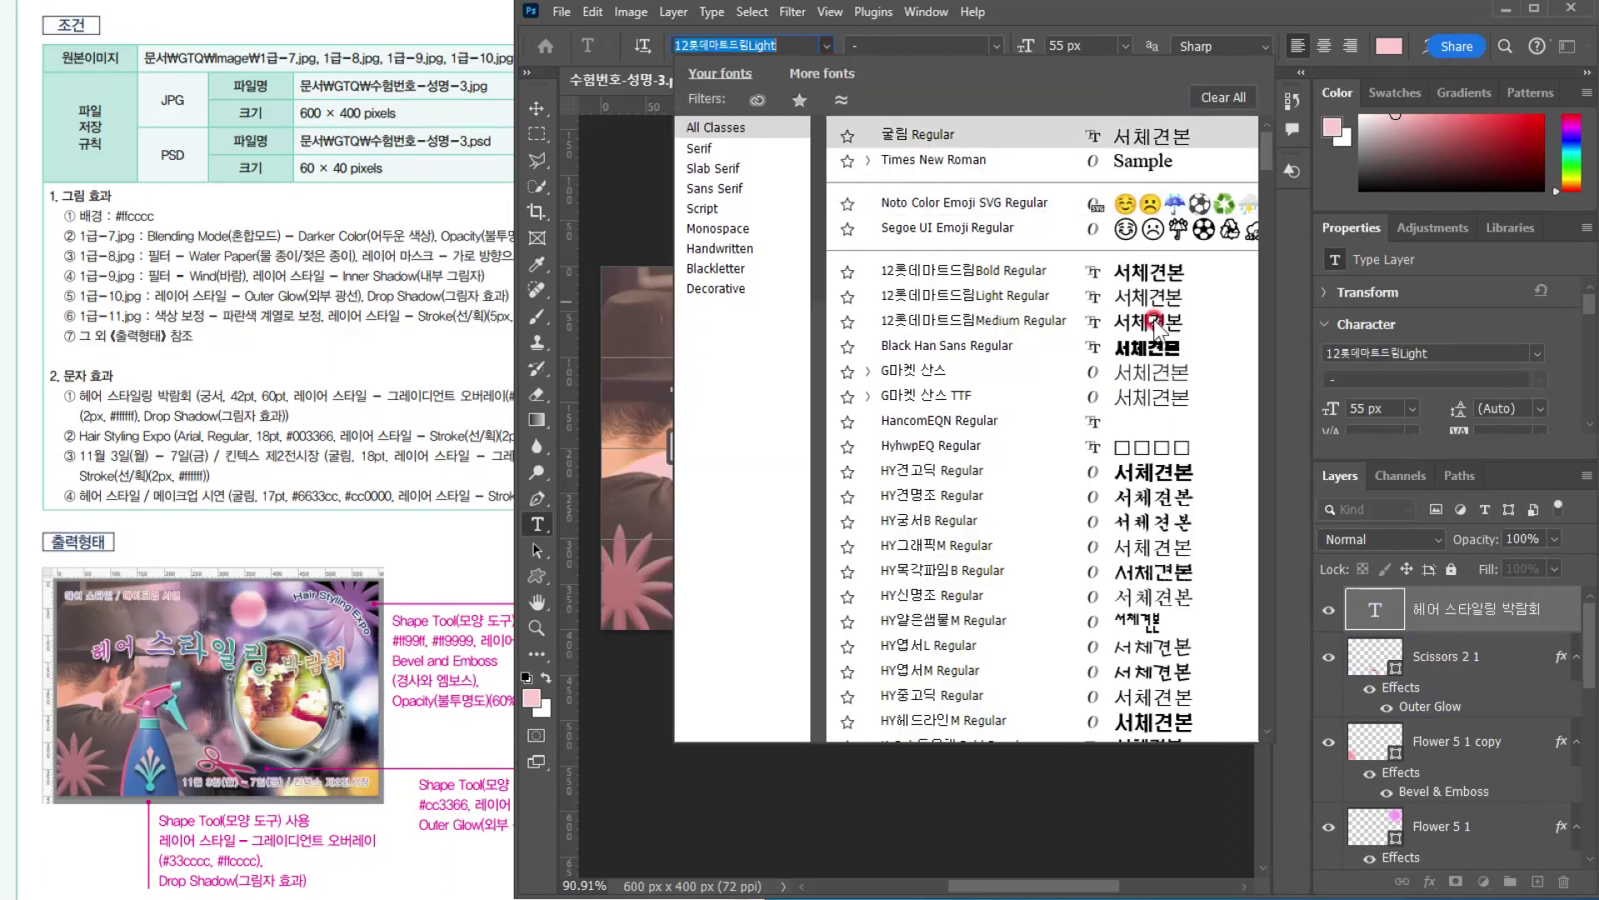
{"action": "left_click_drag", "start_coordinate": [1251, 161], "coordinate": [1285, 218]}
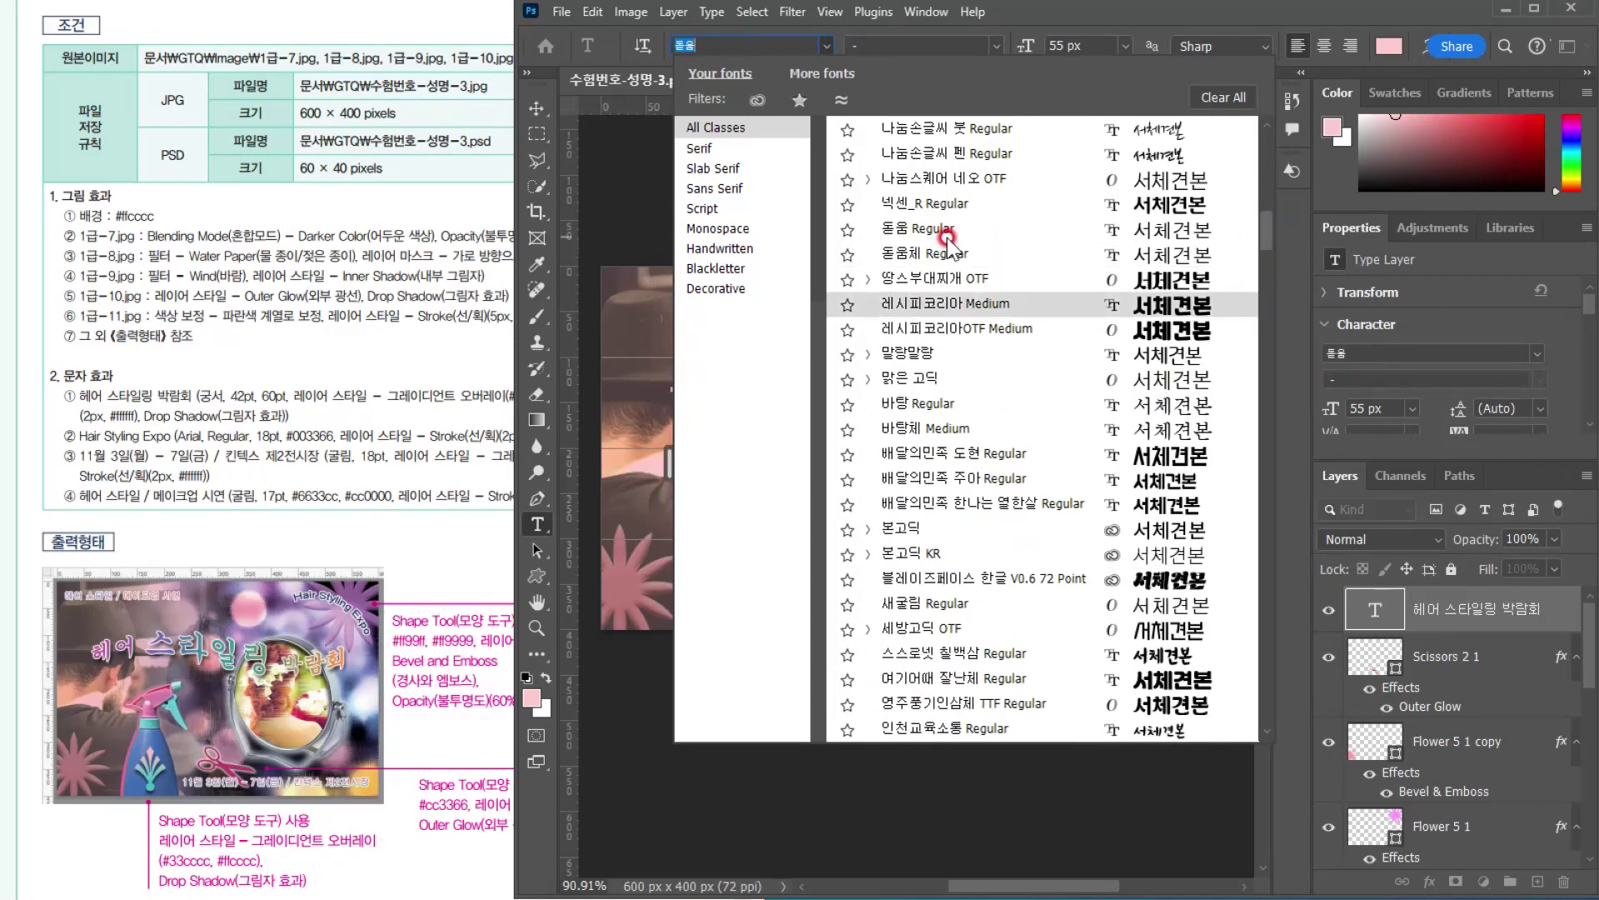
{"action": "scroll", "coordinate": [972, 300], "scroll_direction": "up", "scroll_amount": 2}
{"action": "scroll", "coordinate": [1011, 325], "scroll_direction": "up", "scroll_amount": 2}
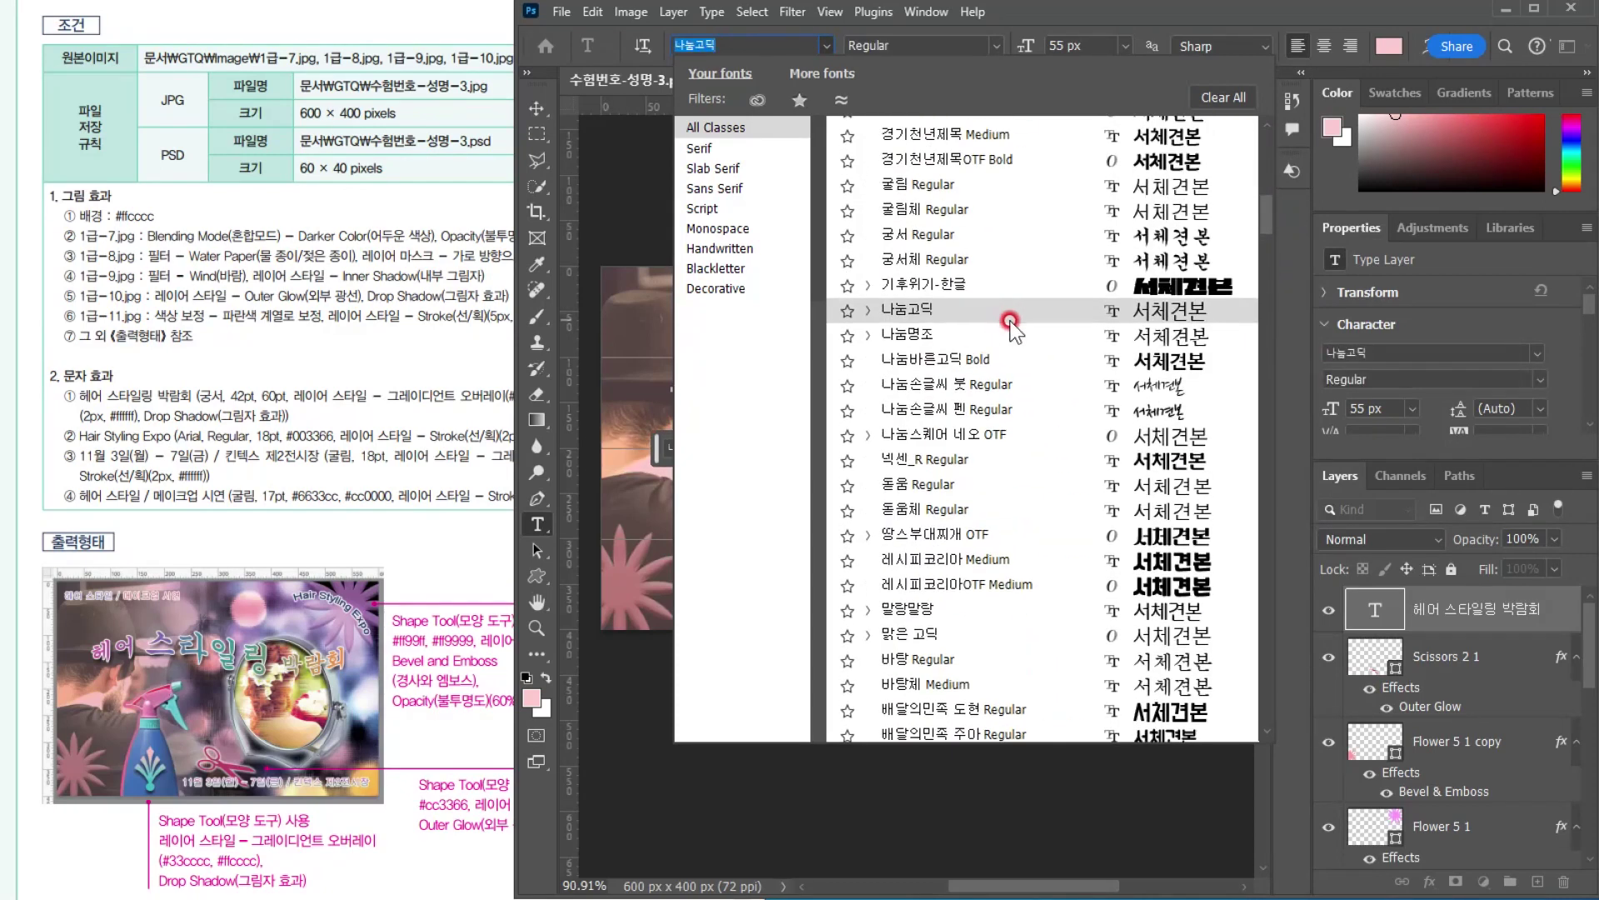
{"action": "left_click", "coordinate": [912, 236]}
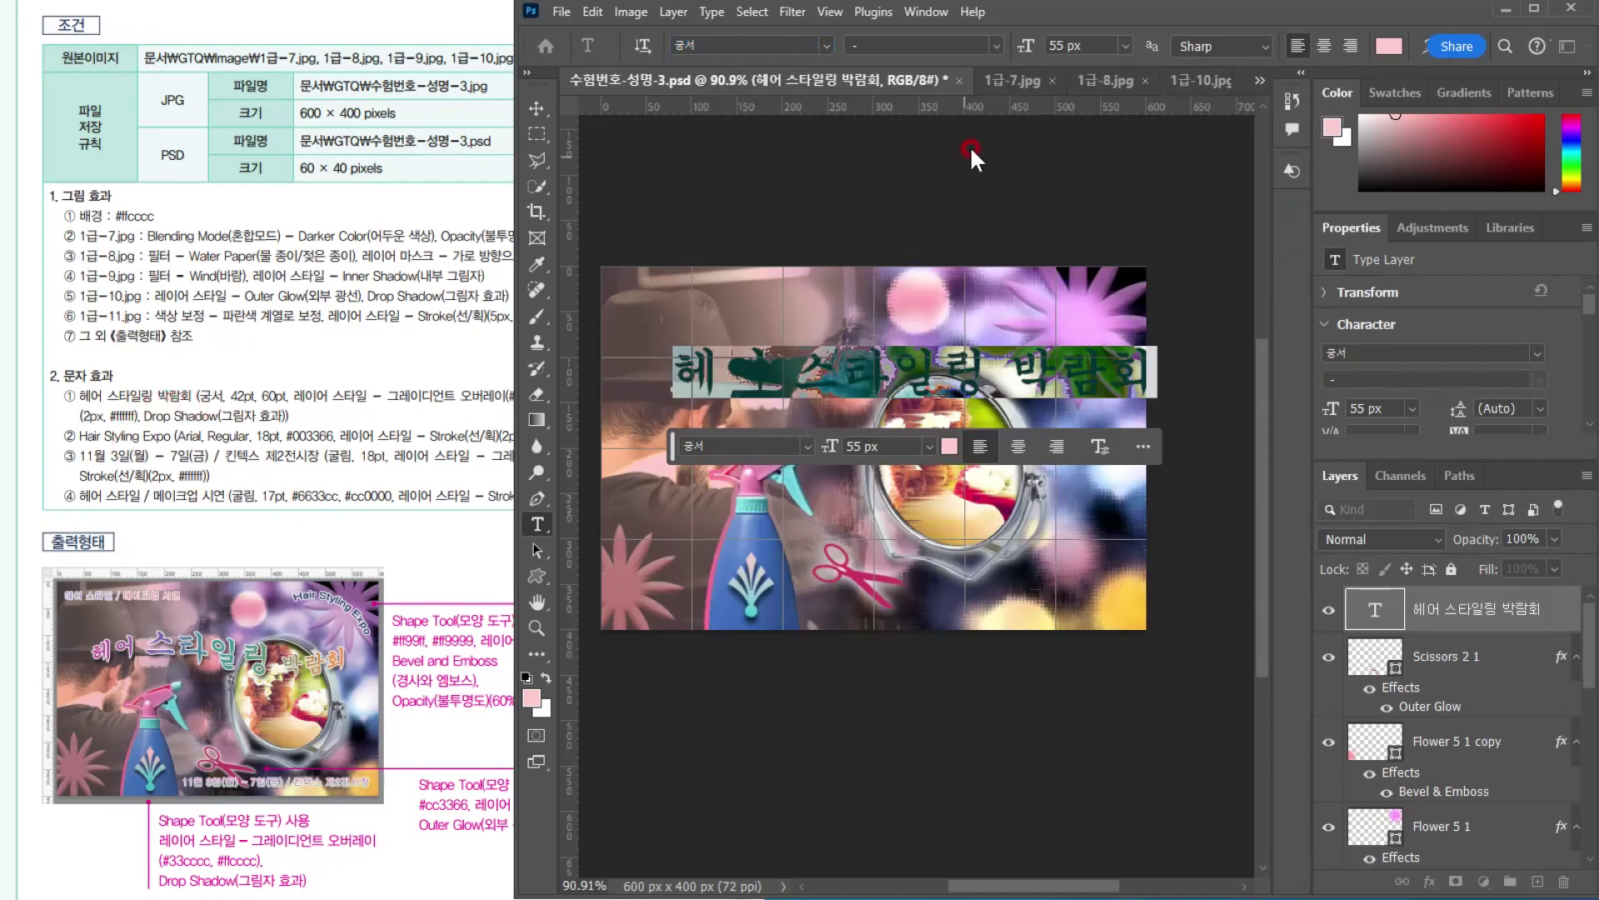
{"action": "left_click", "coordinate": [1094, 45]}
{"action": "type", "text": "42"}
{"action": "key", "text": "Return"}
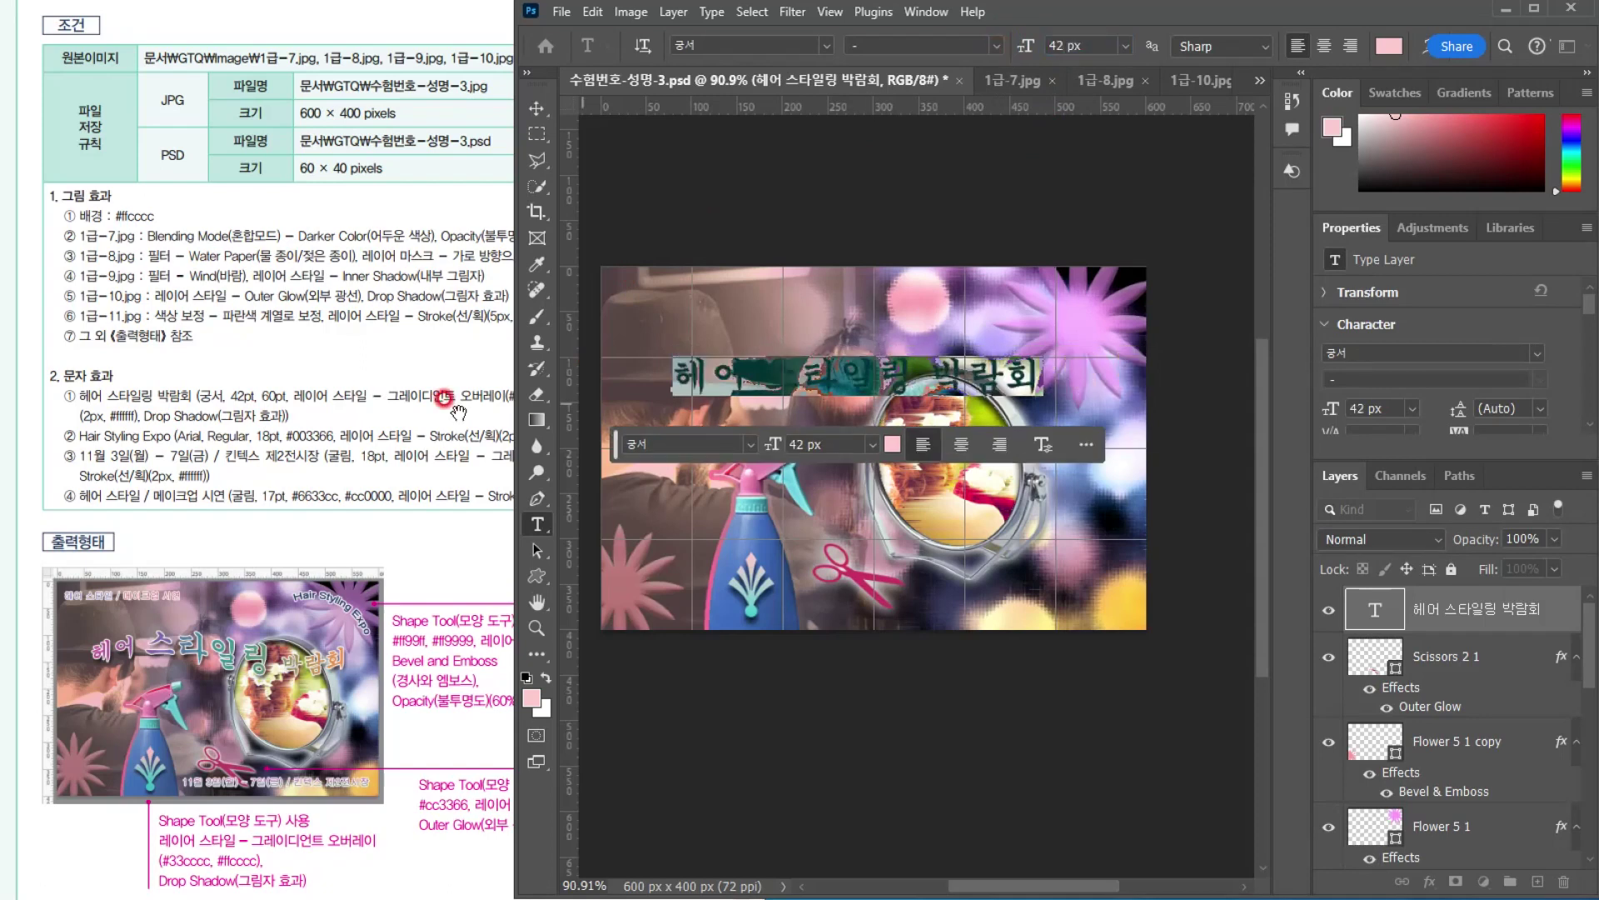
Enlarge only the word "스타일링" in the title to 60 px and commit the text
{"action": "left_click_drag", "start_coordinate": [762, 376], "coordinate": [914, 379]}
{"action": "left_click", "coordinate": [1091, 46]}
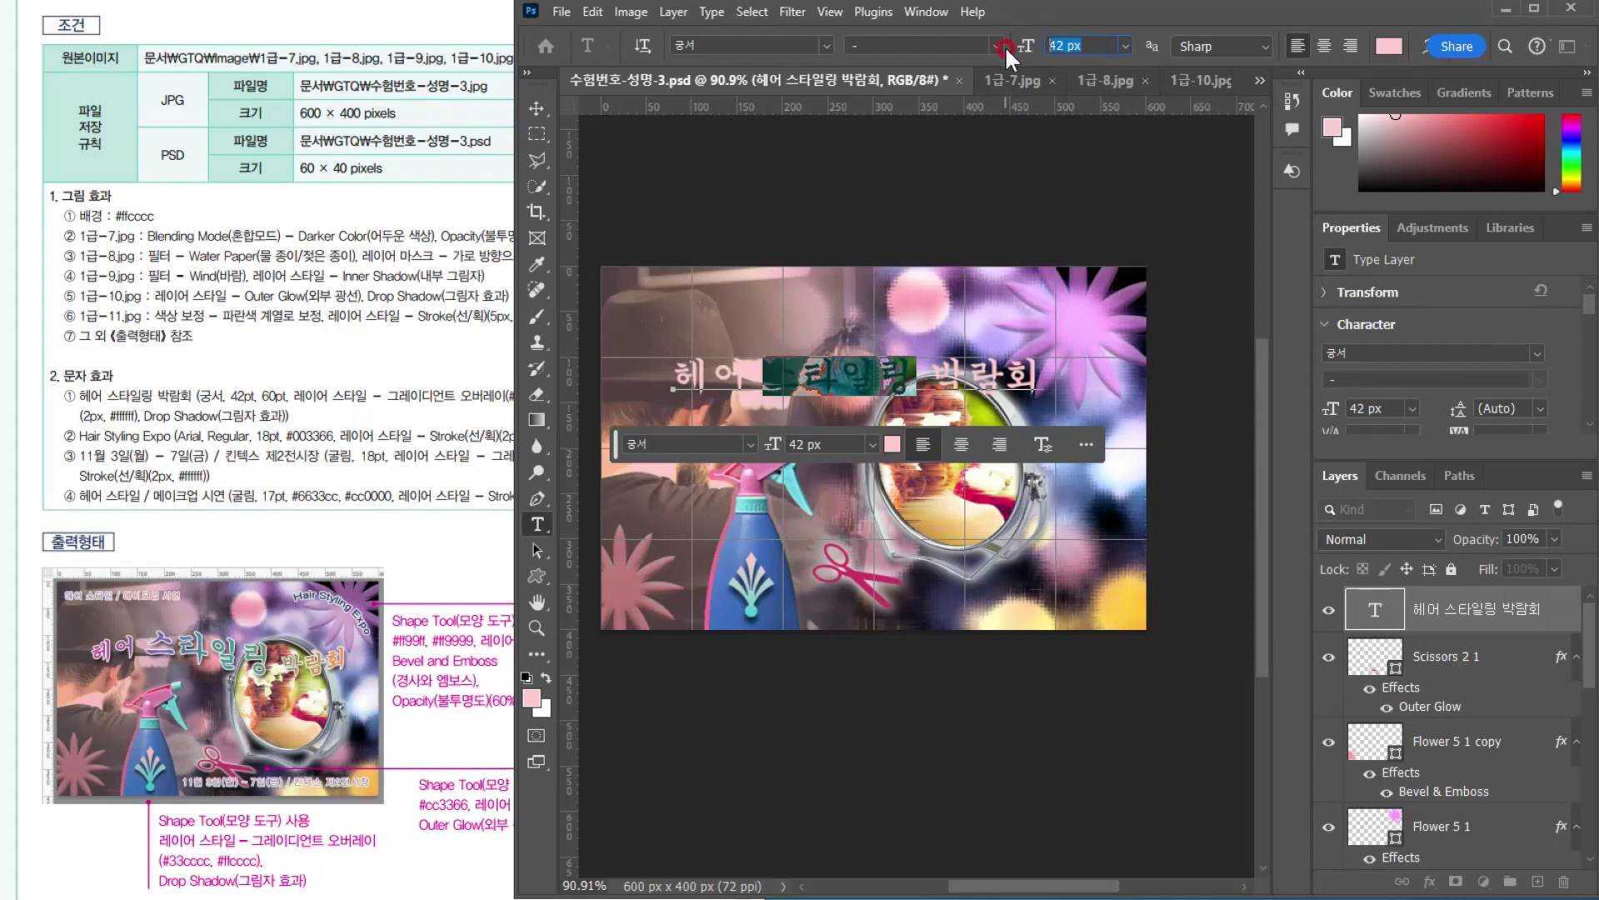
{"action": "type", "text": "60"}
{"action": "key", "text": "Return"}
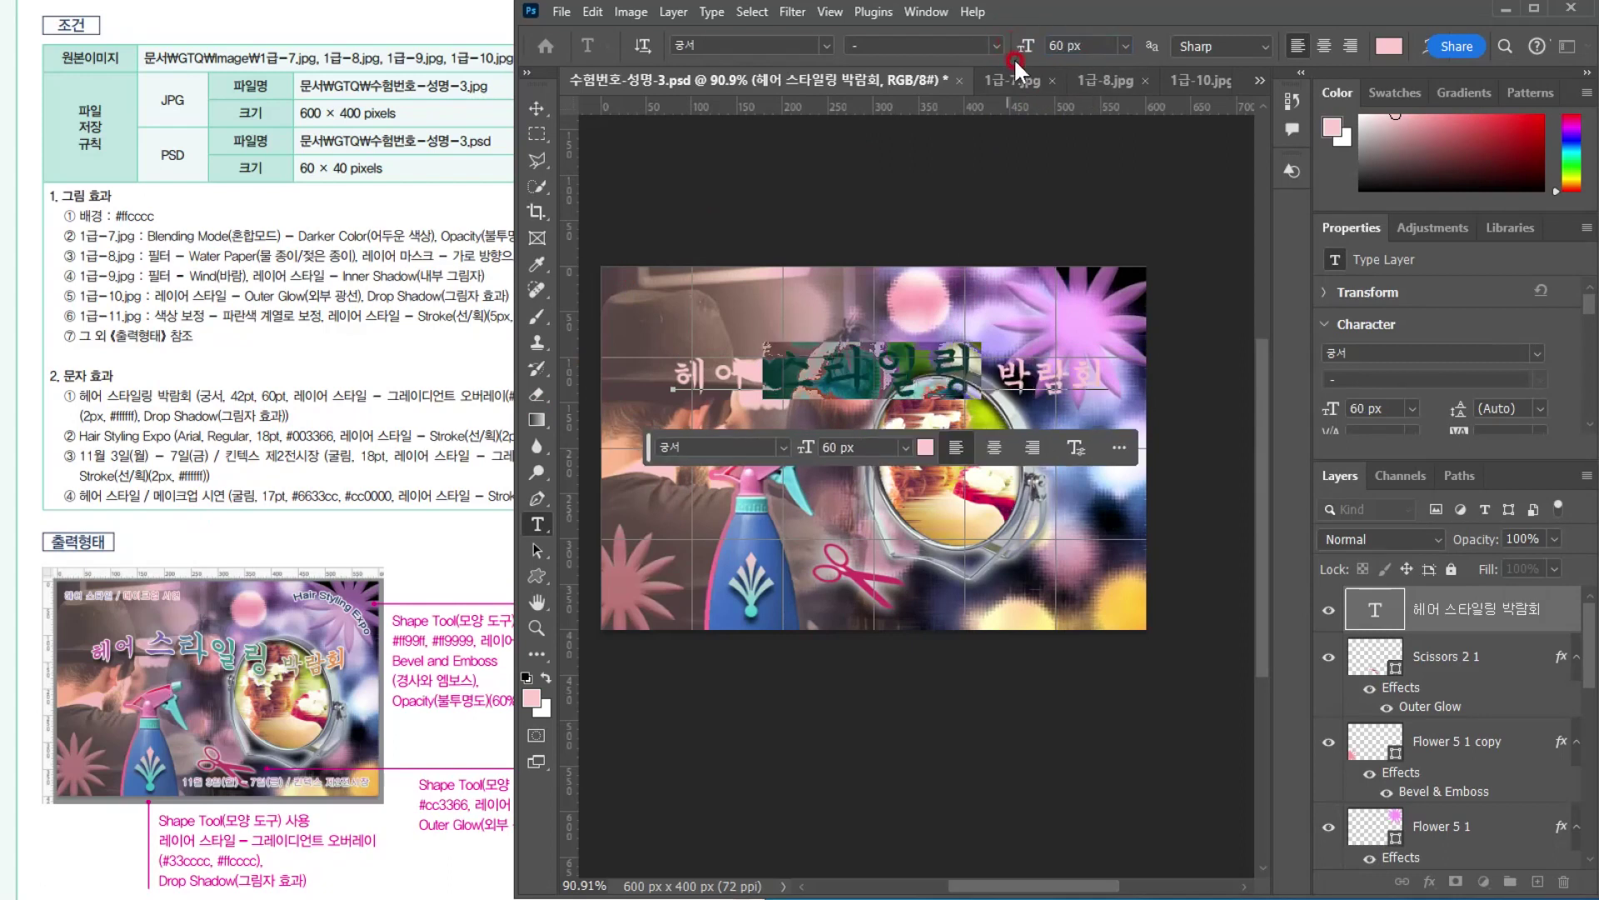
{"action": "left_click", "coordinate": [955, 382]}
{"action": "key", "text": "ctrl+Return"}
{"action": "key", "text": "v"}
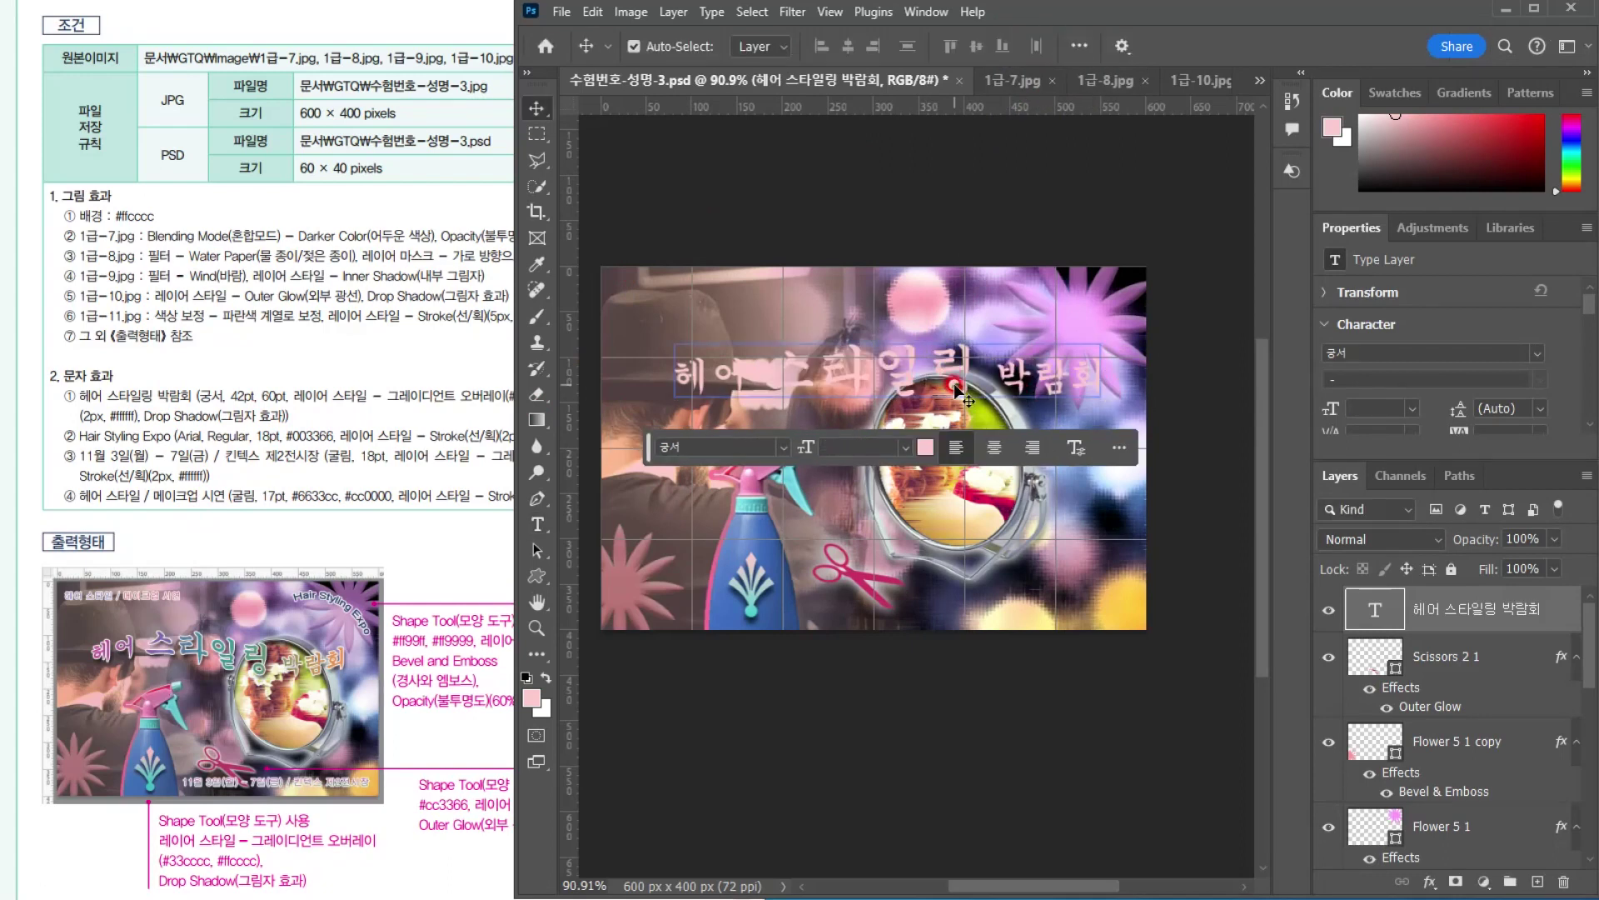
Add a Gradient Overlay to the title text layer and set the gradient's starting colour stop to #ff33cc
{"action": "left_click_drag", "start_coordinate": [391, 425], "coordinate": [610, 416]}
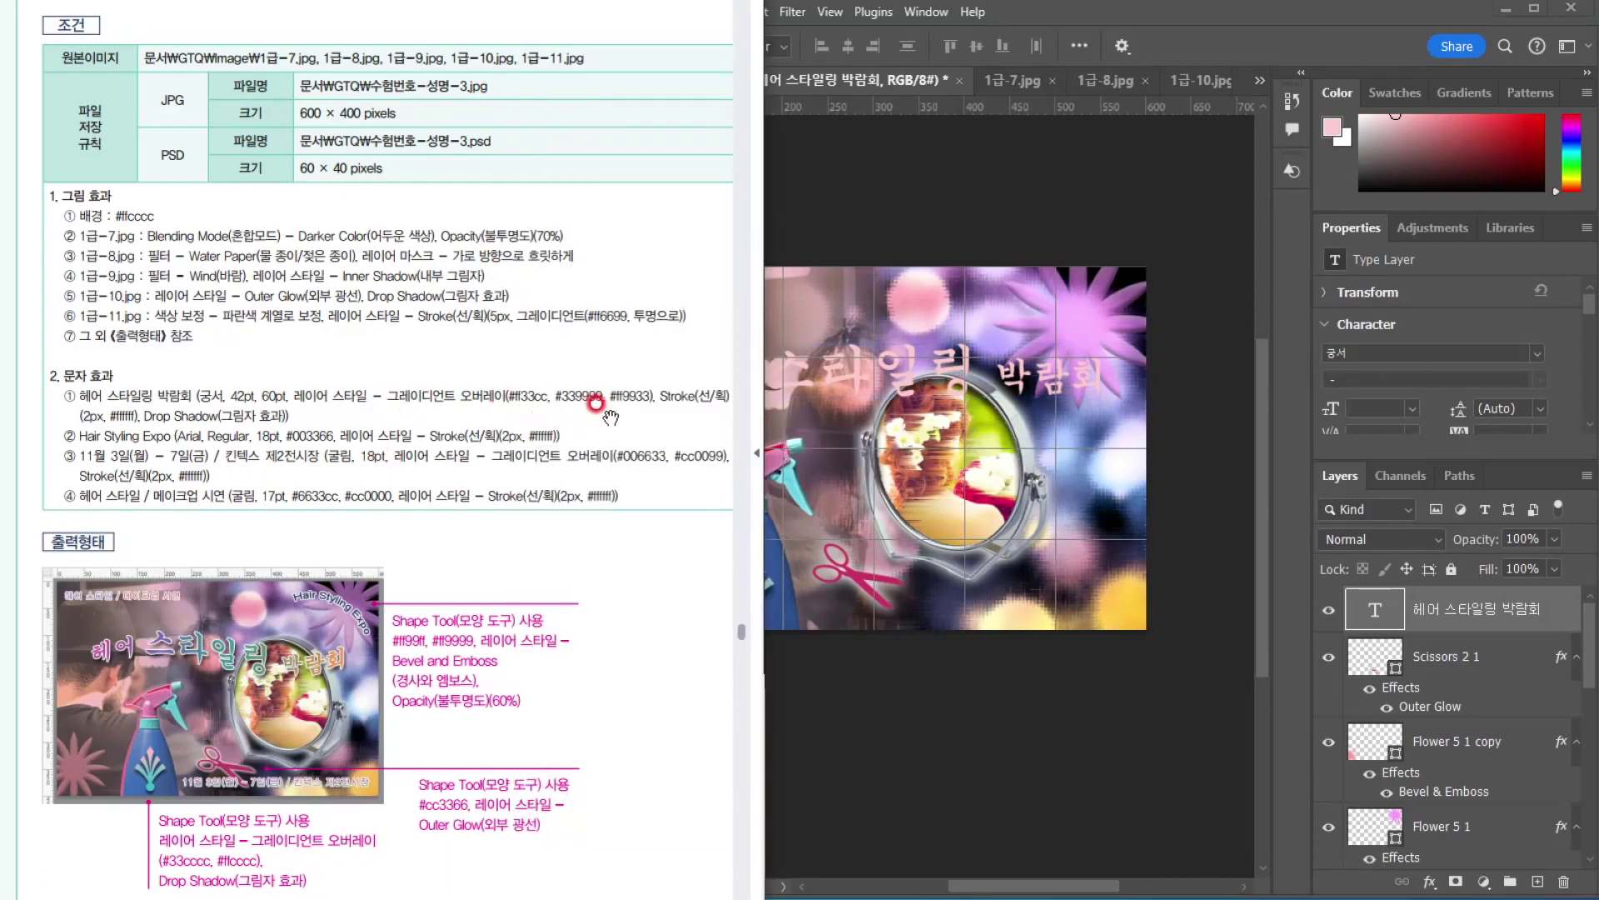
{"action": "left_click", "coordinate": [1529, 614]}
{"action": "left_click", "coordinate": [1518, 744]}
{"action": "left_click", "coordinate": [1430, 881]}
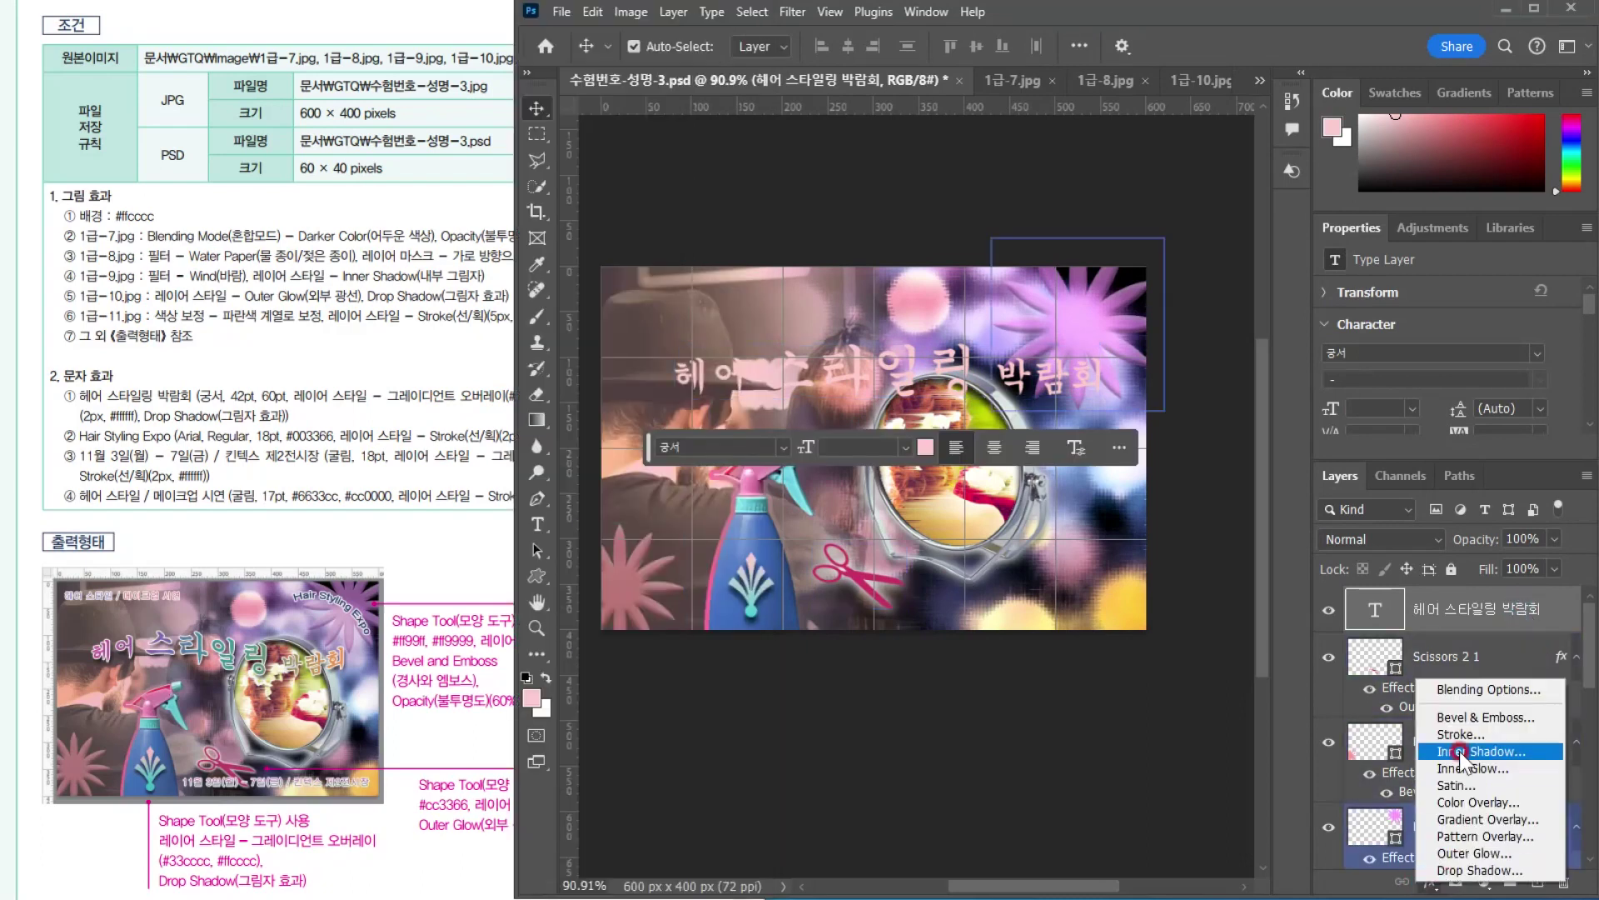
{"action": "left_click", "coordinate": [1482, 819]}
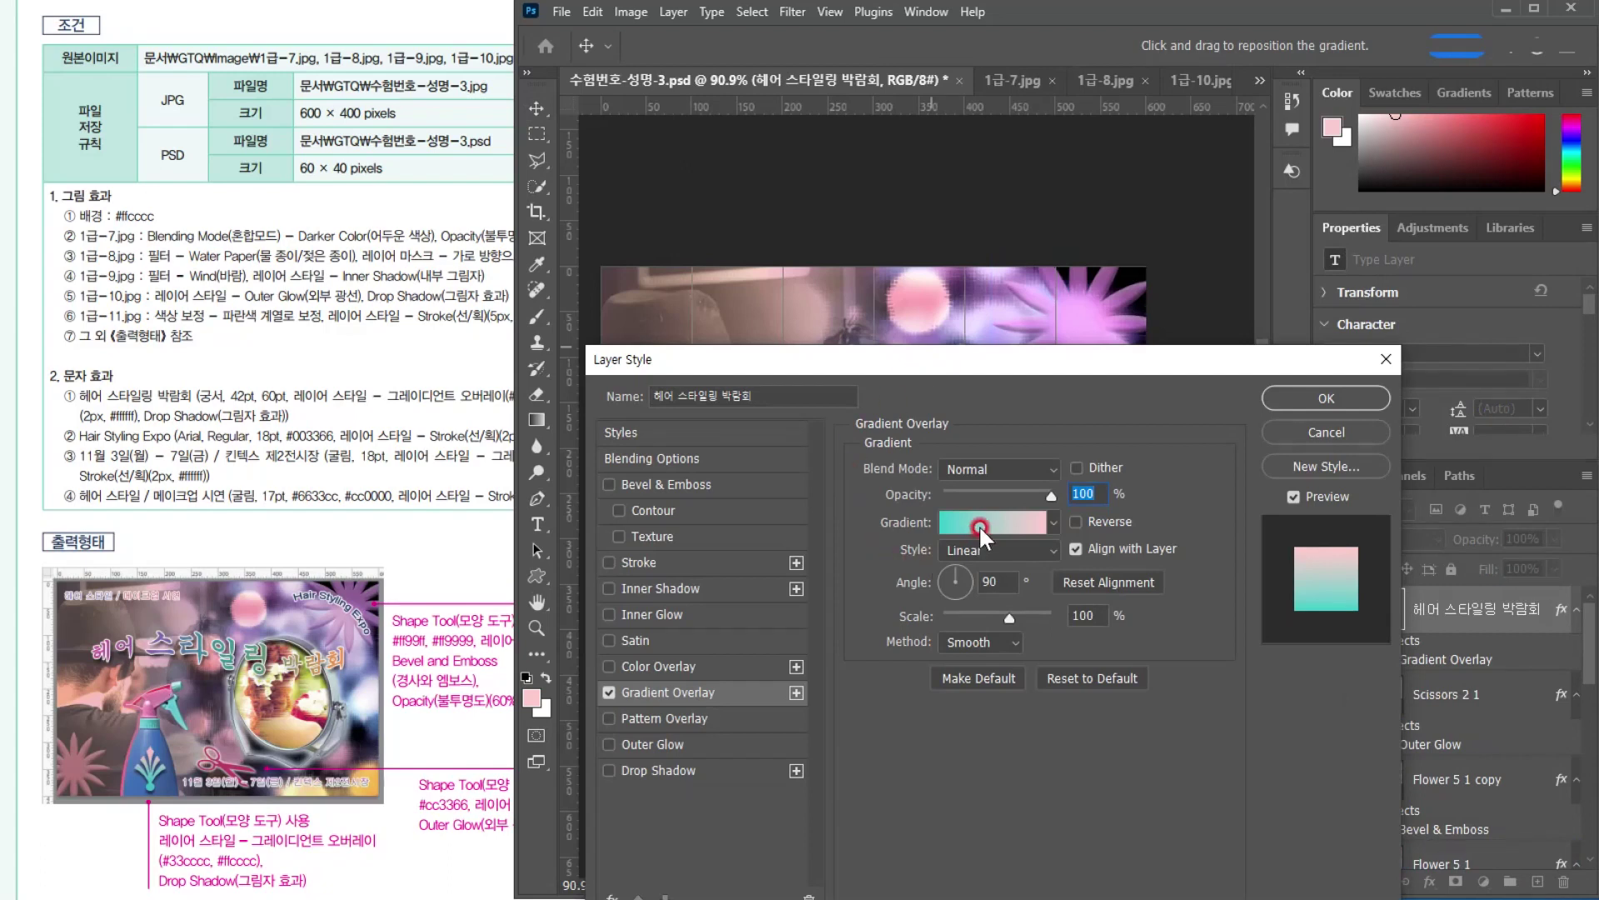
{"action": "left_click", "coordinate": [978, 524]}
{"action": "double_click", "coordinate": [859, 488]}
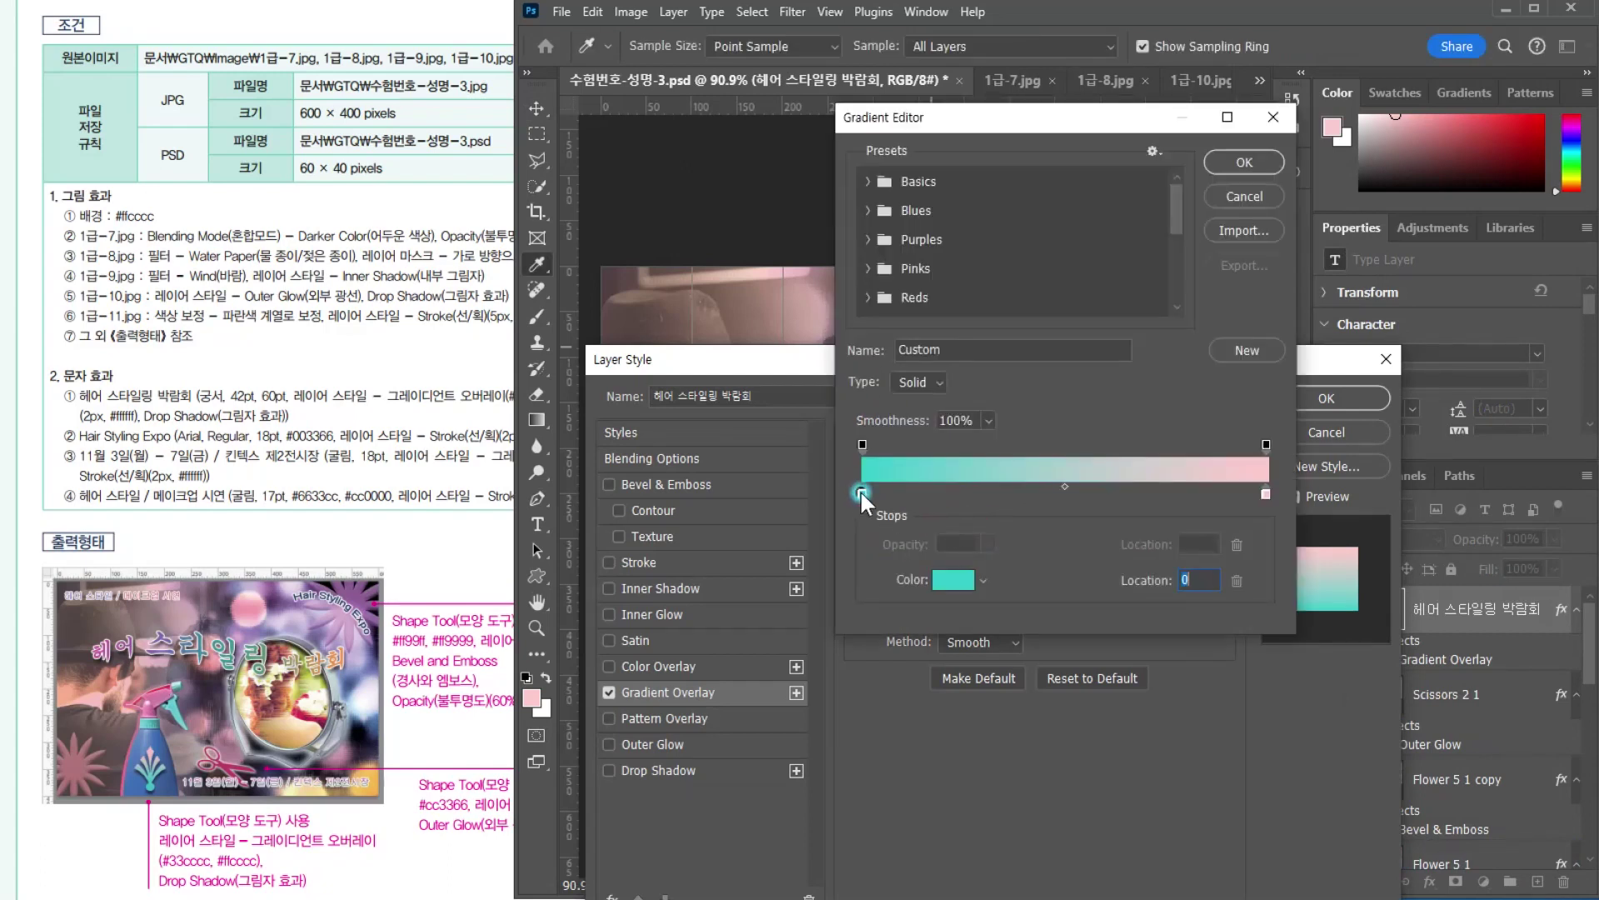
{"action": "left_click", "coordinate": [338, 404]}
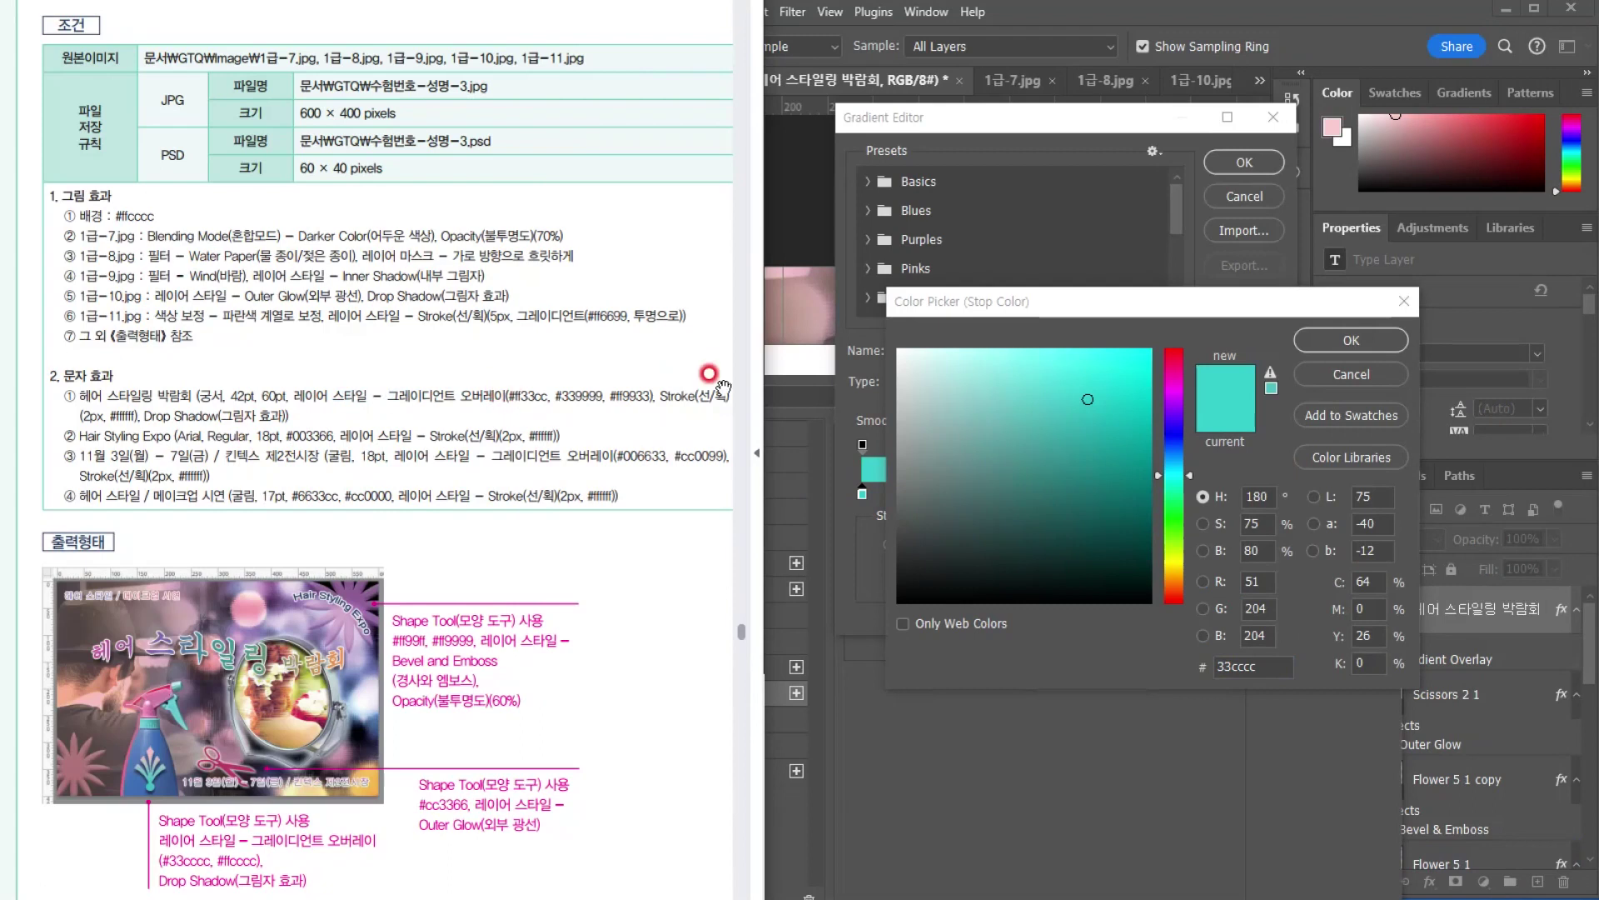
{"action": "left_click", "coordinate": [1041, 303]}
{"action": "type", "text": "f3c"}
{"action": "key", "text": "Return"}
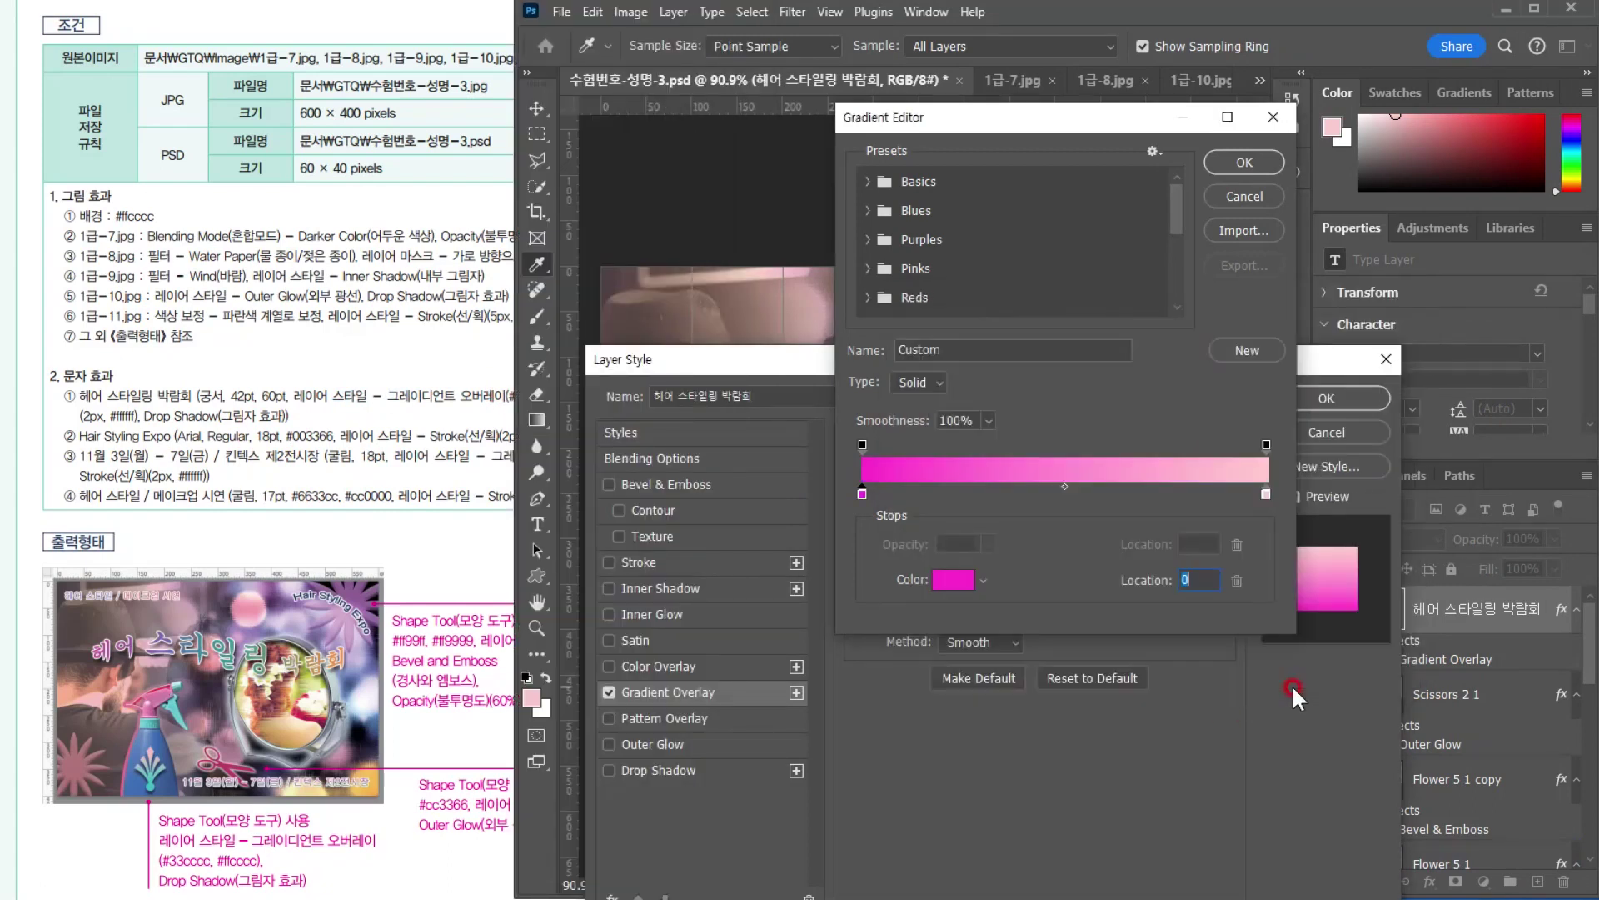
Add a middle colour stop at 47% of the title's gradient and set its colour to #339999
{"action": "left_click", "coordinate": [1048, 495]}
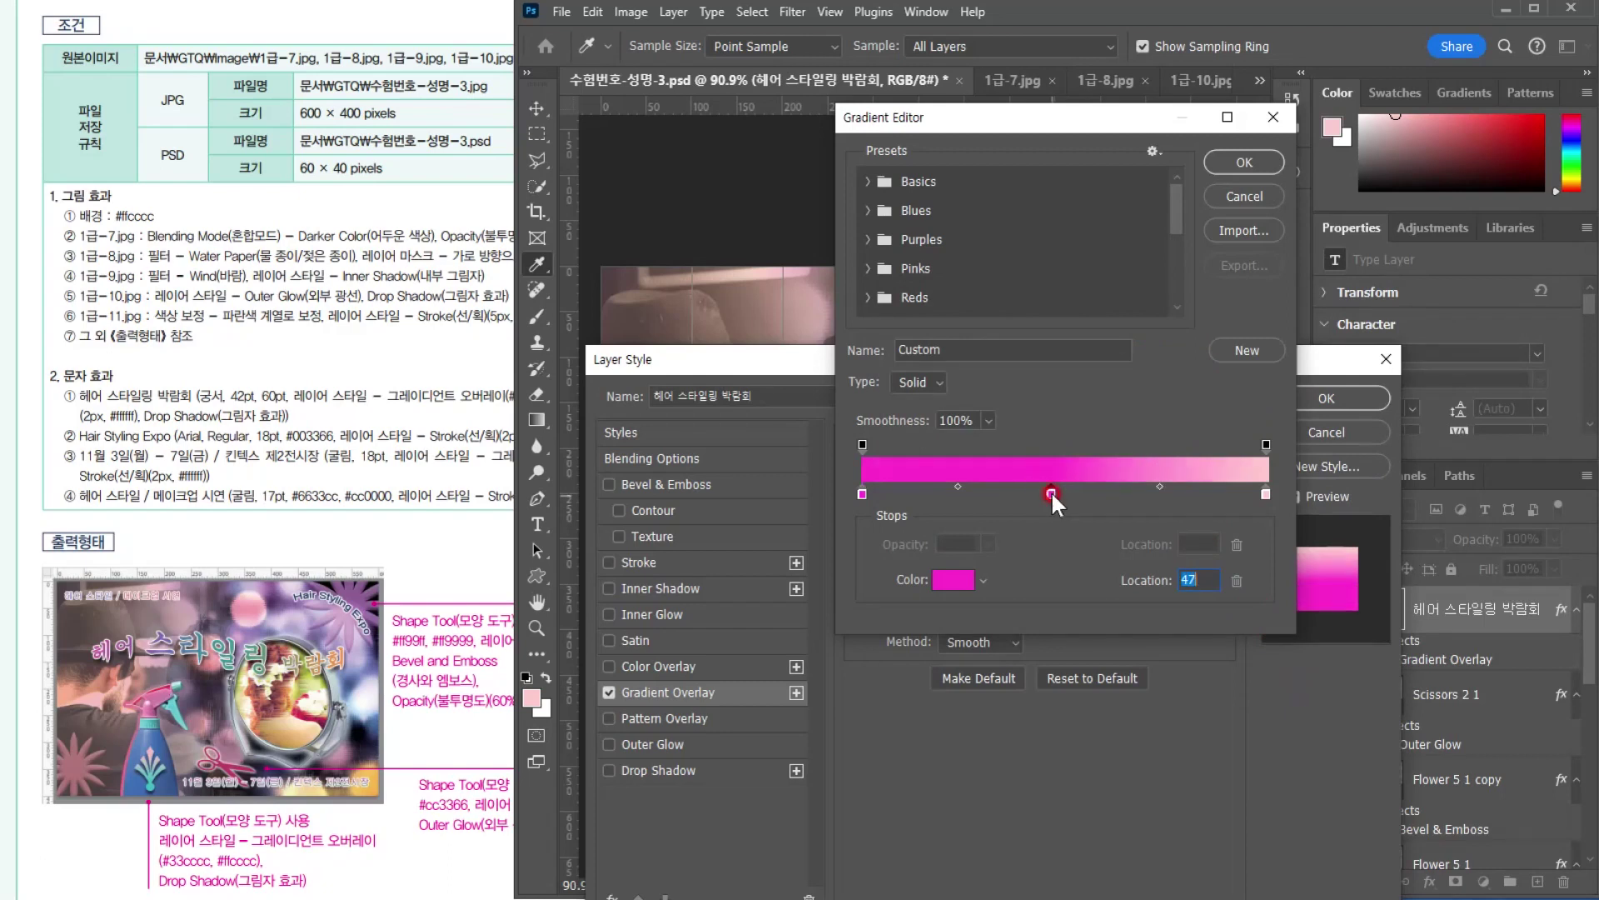
{"action": "double_click", "coordinate": [1047, 494]}
{"action": "left_click", "coordinate": [600, 412]}
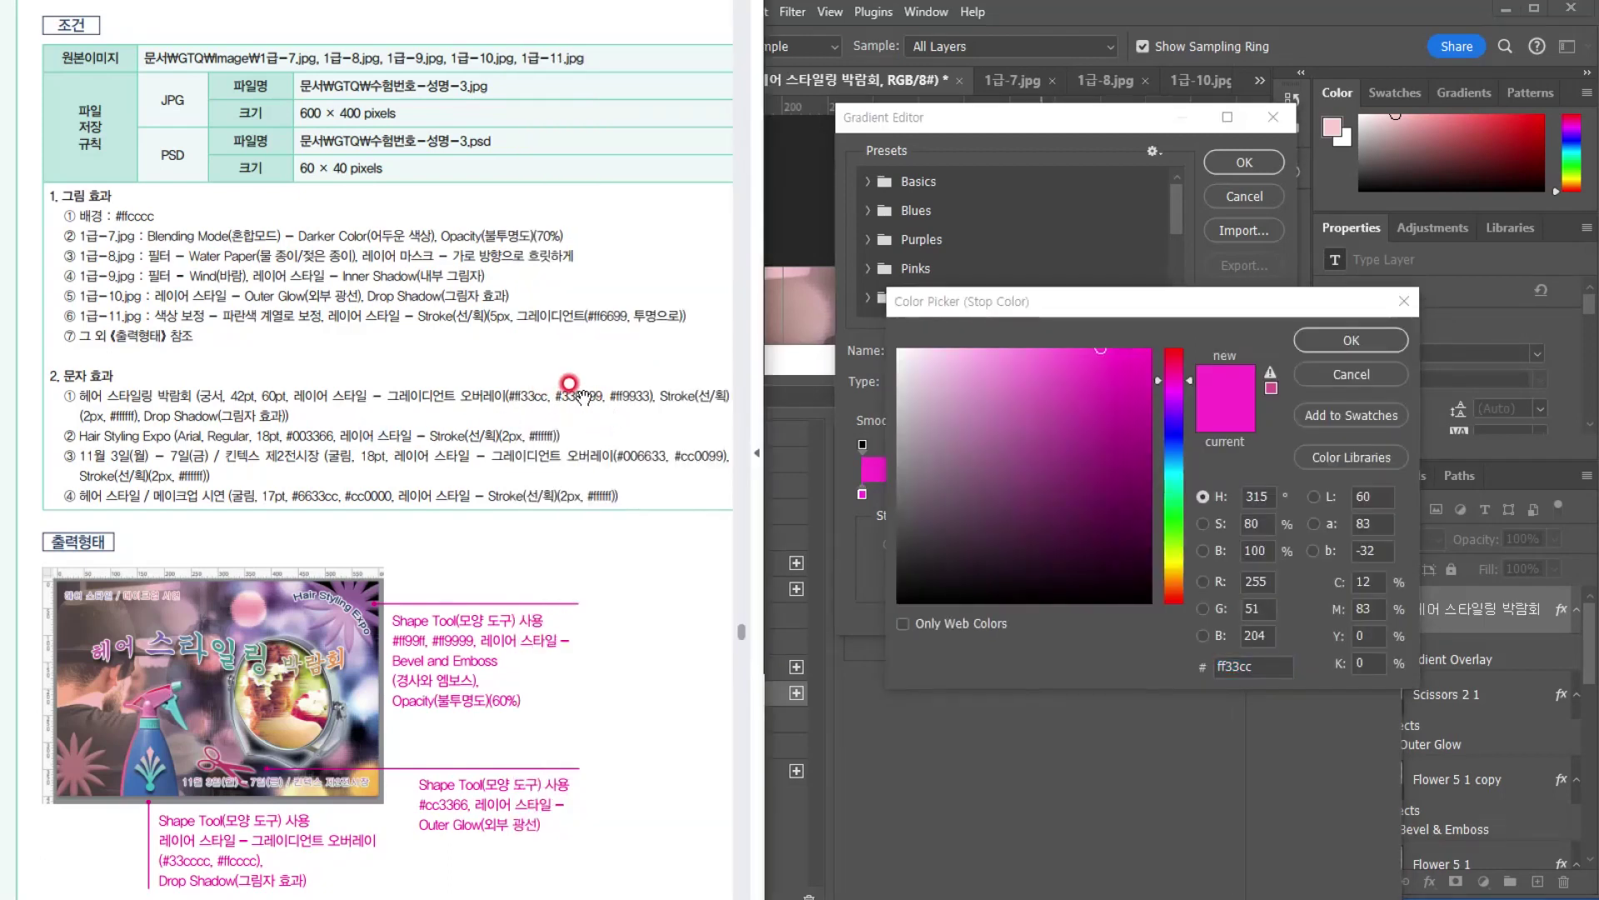
{"action": "left_click", "coordinate": [1272, 702]}
{"action": "left_click", "coordinate": [1297, 662]}
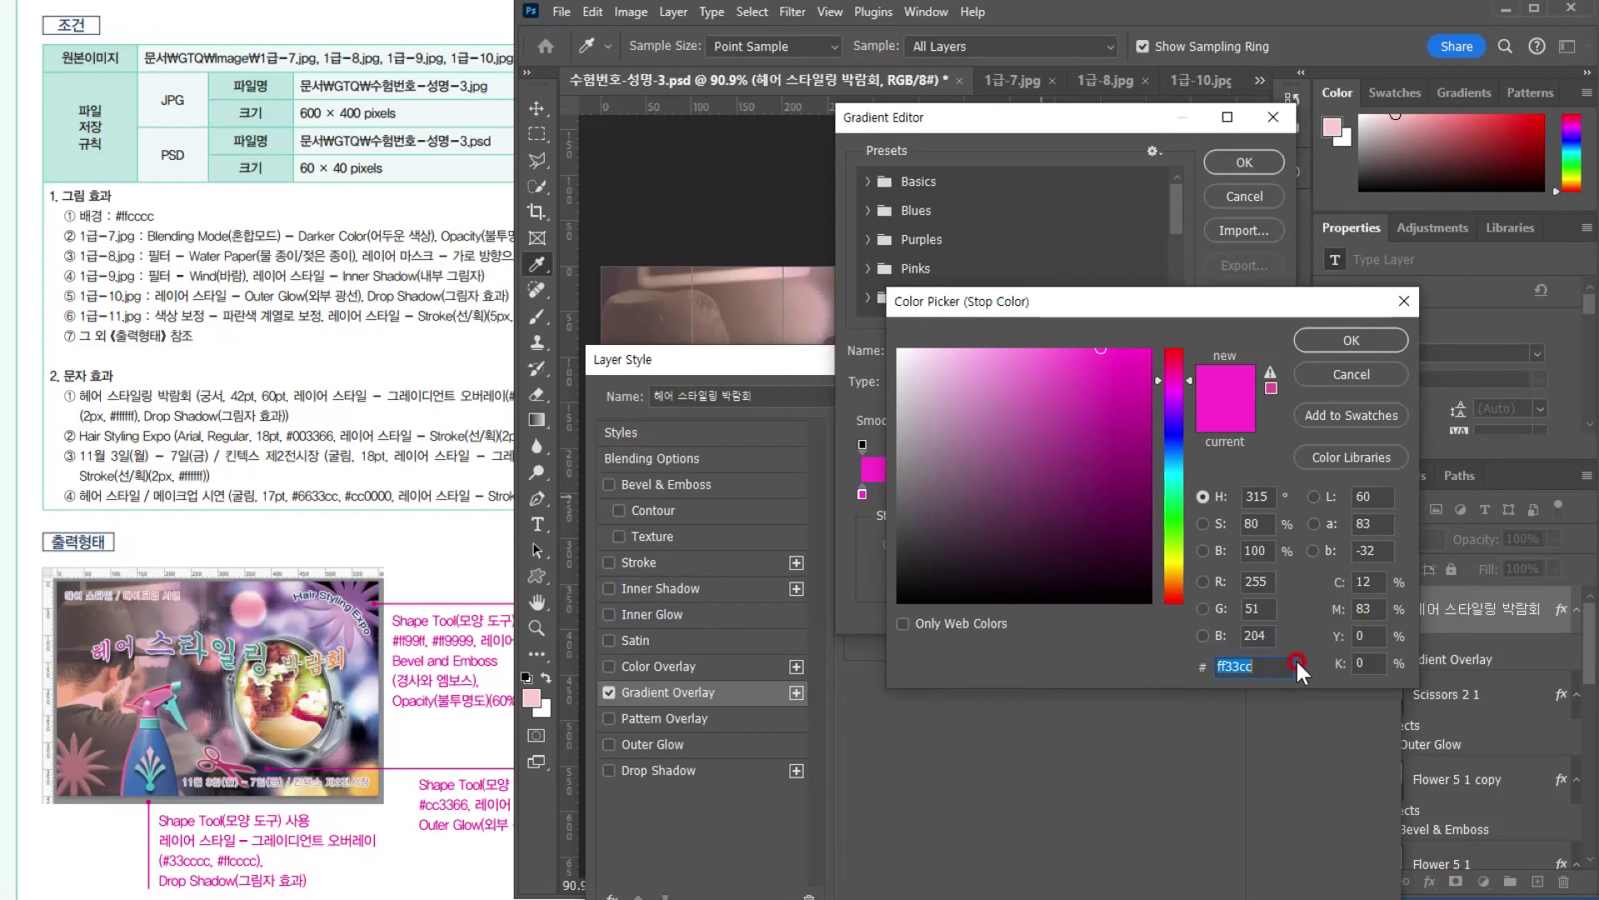
{"action": "type", "text": "33cccc"}
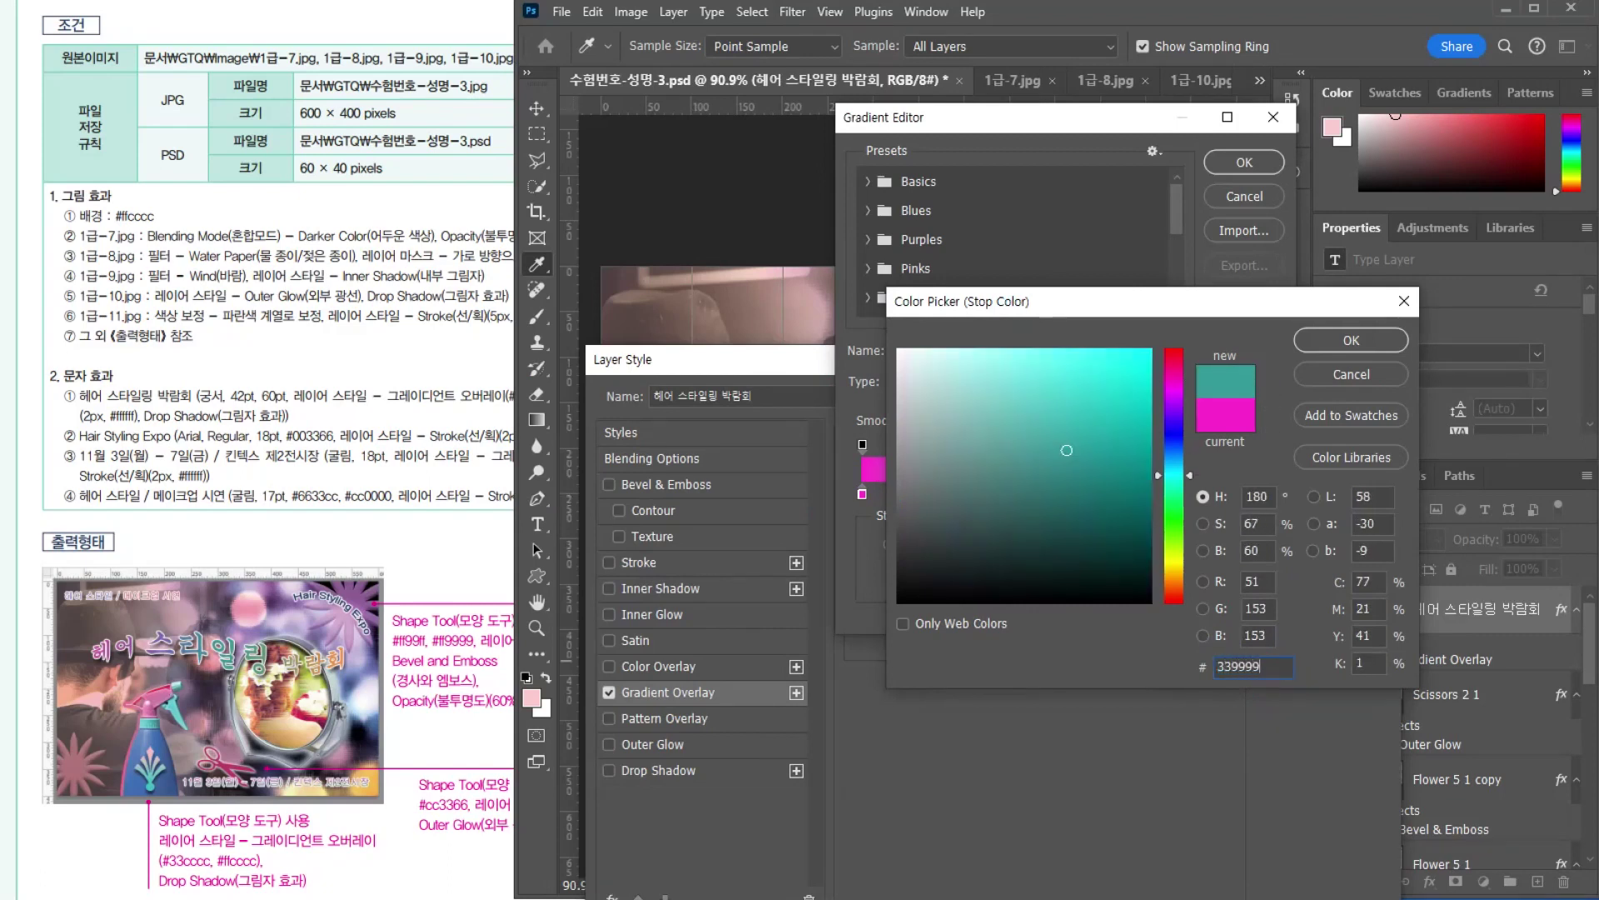
{"action": "key", "text": "Return"}
Set the end colour stop of the title's gradient to #ff9933 and accept the gradient
{"action": "double_click", "coordinate": [1266, 493]}
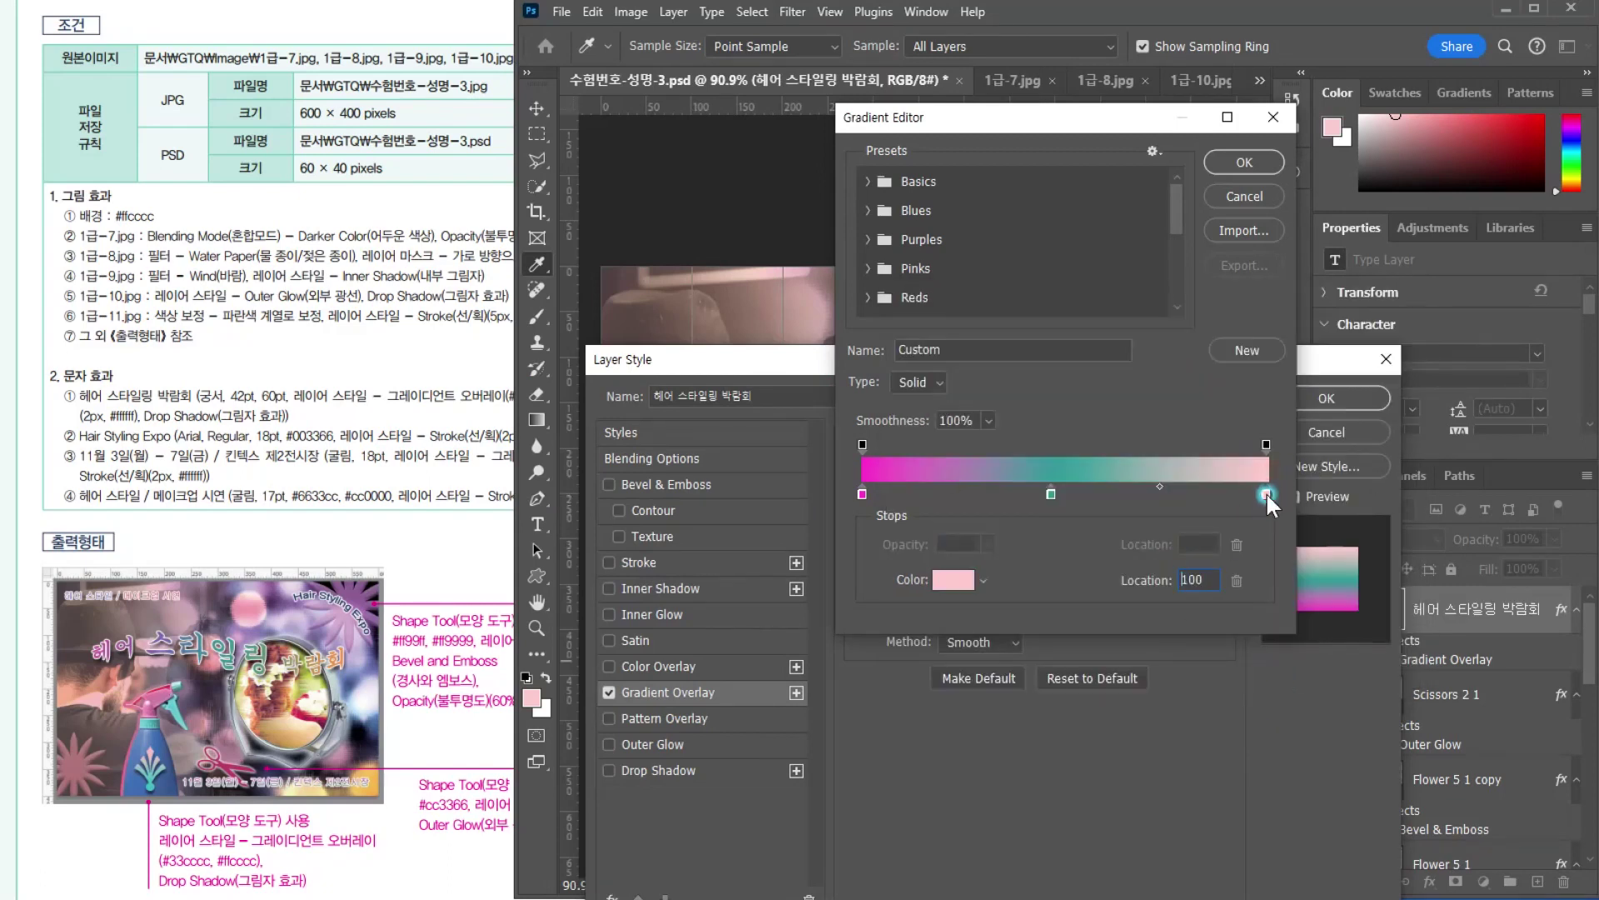
{"action": "left_click", "coordinate": [381, 436]}
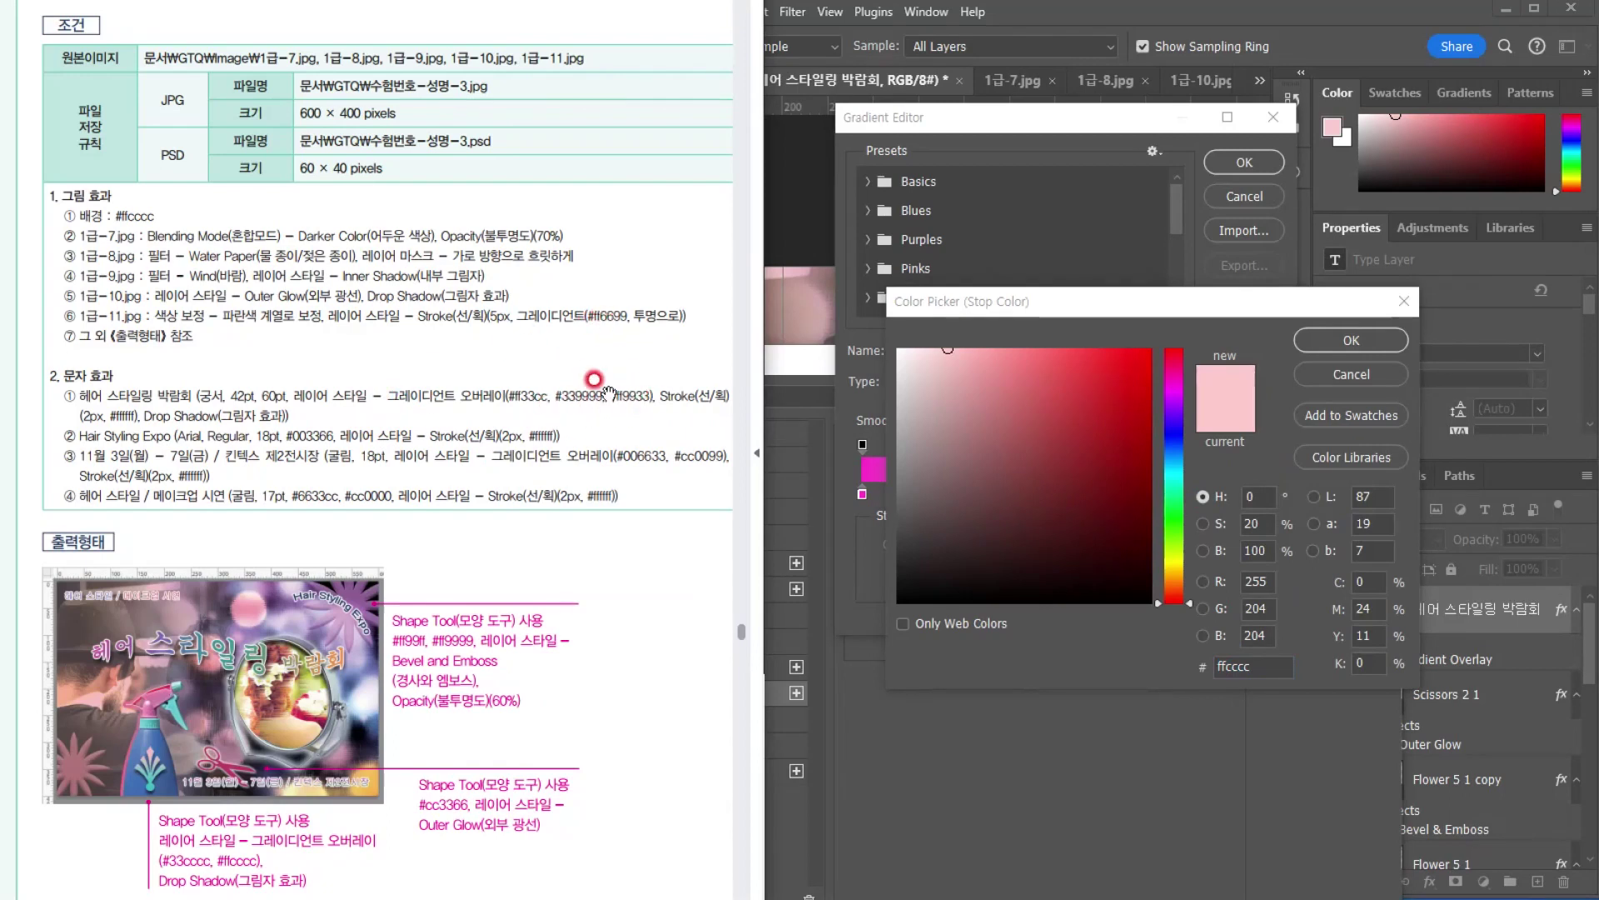
{"action": "left_click", "coordinate": [1072, 302]}
{"action": "double_click", "coordinate": [1268, 667]}
{"action": "type", "text": "ff"}
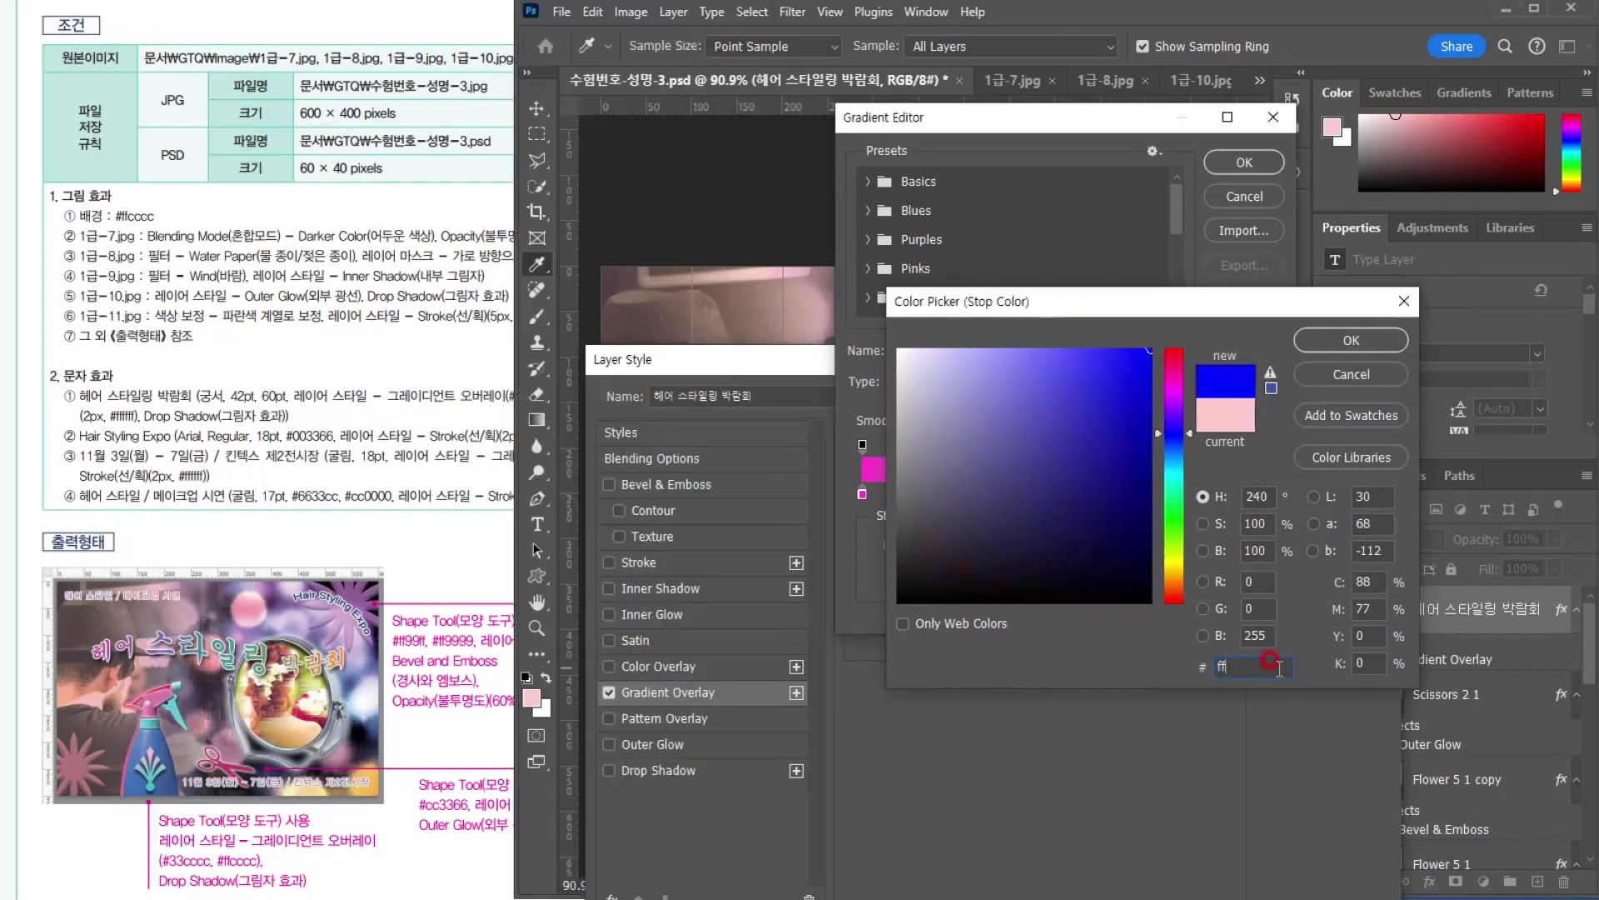
{"action": "type", "text": "9933"}
{"action": "key", "text": "Return"}
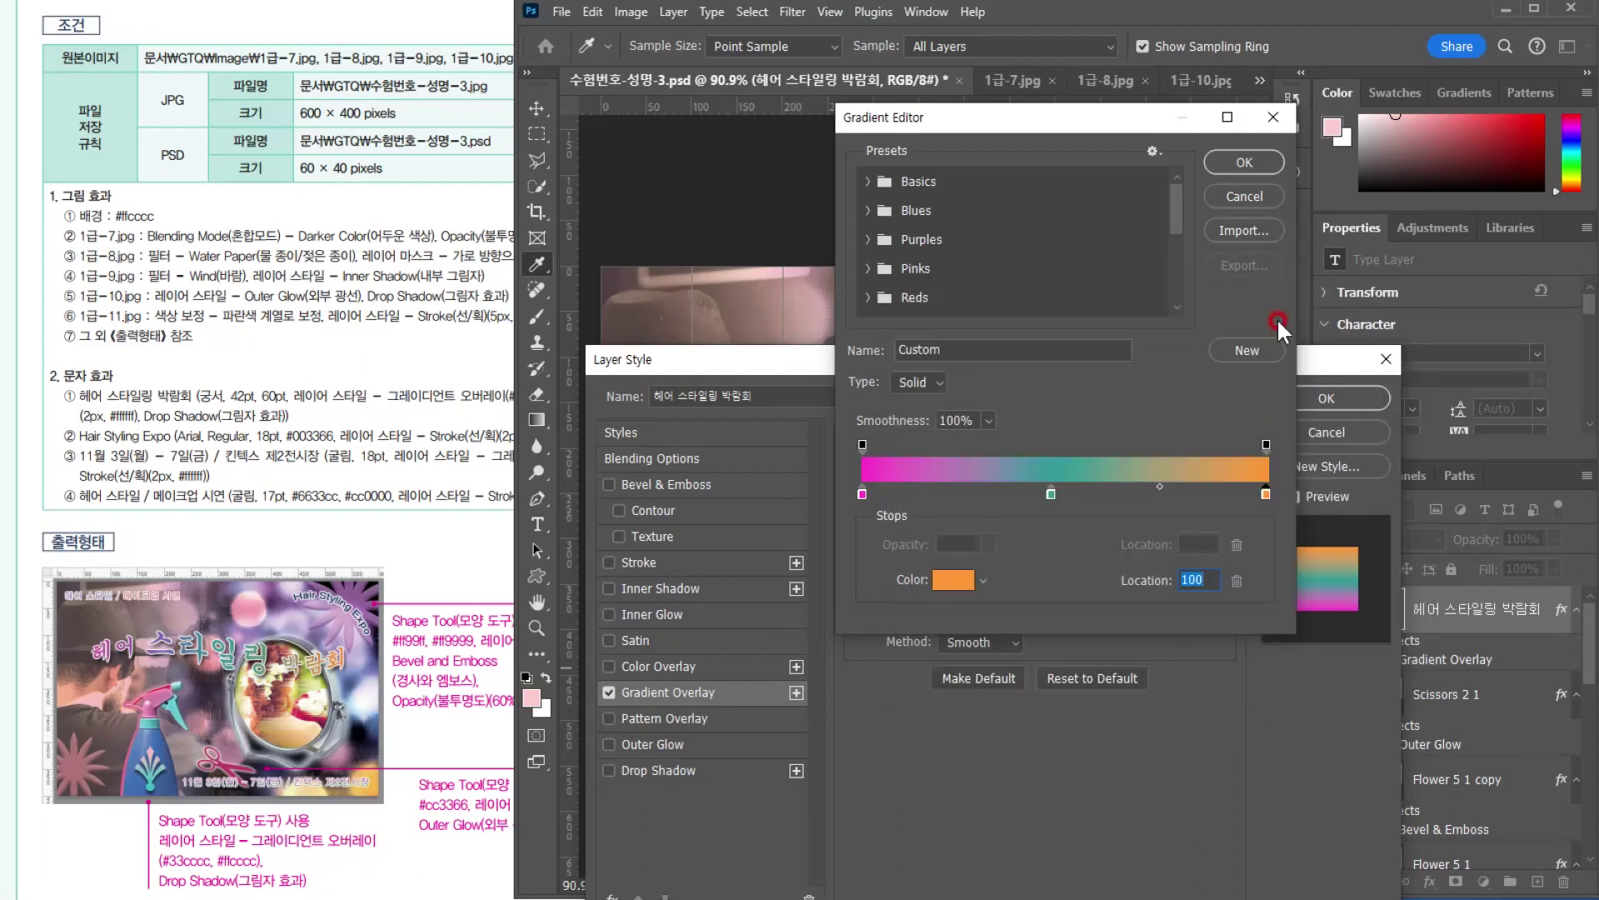
{"action": "left_click", "coordinate": [1259, 167]}
Add a 2 px outside Stroke to the title with a solid white (#ffffff) colour fill
{"action": "left_click", "coordinate": [457, 441]}
{"action": "left_click", "coordinate": [557, 416]}
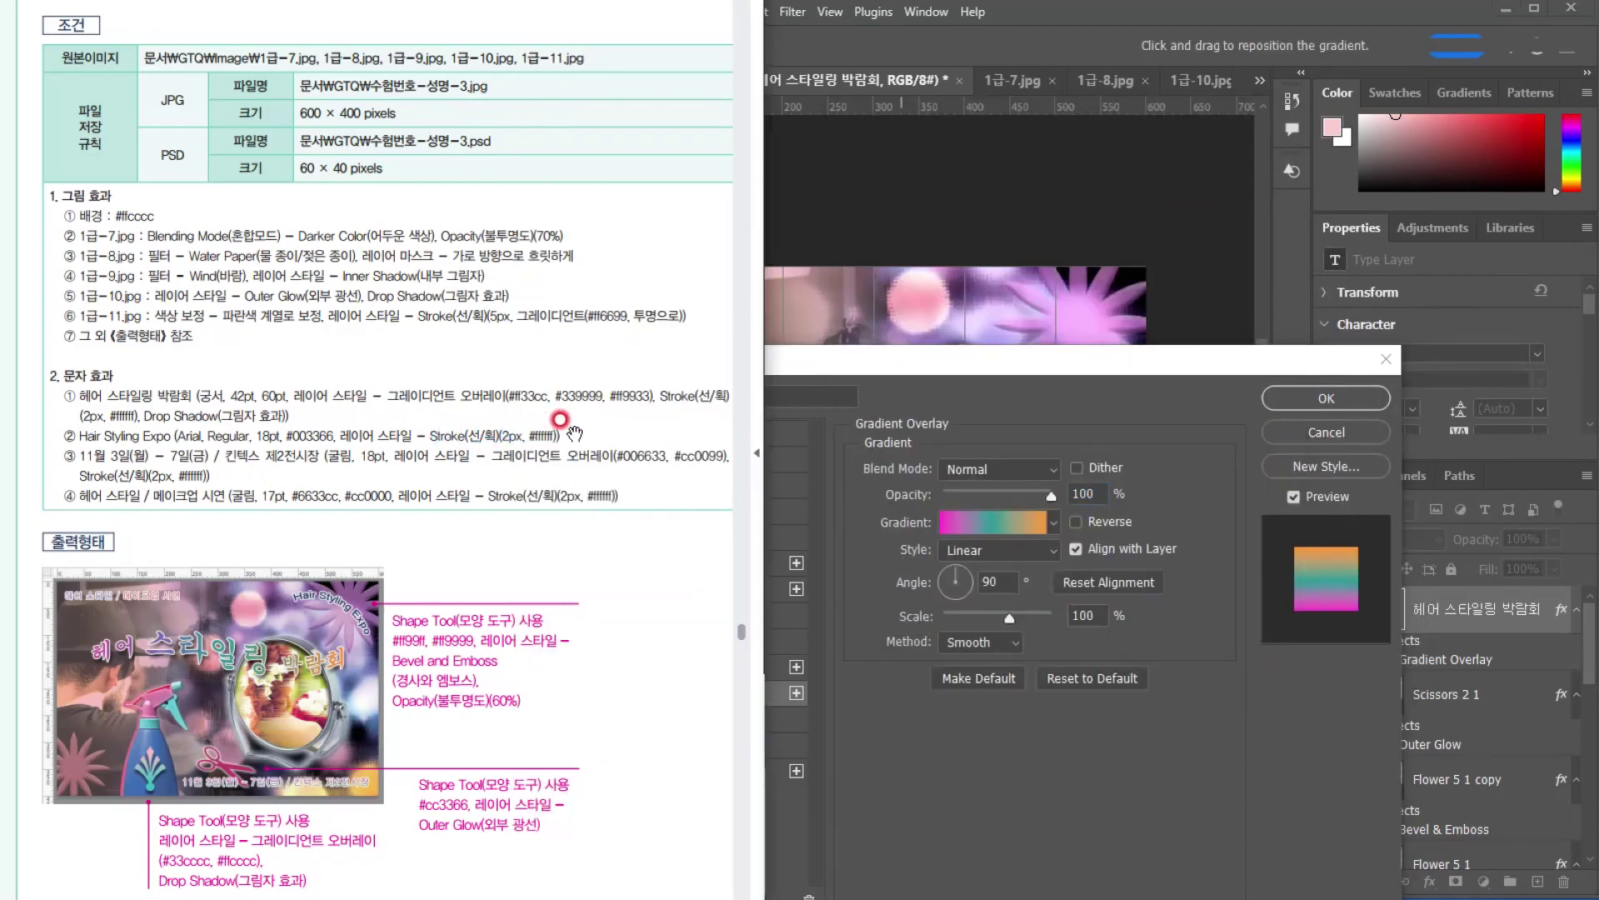
{"action": "mouse_move", "coordinate": [663, 401]}
{"action": "left_mouse_down"}
{"action": "mouse_move", "coordinate": [581, 396]}
{"action": "mouse_move", "coordinate": [679, 399]}
{"action": "mouse_move", "coordinate": [645, 410]}
{"action": "left_mouse_up"}
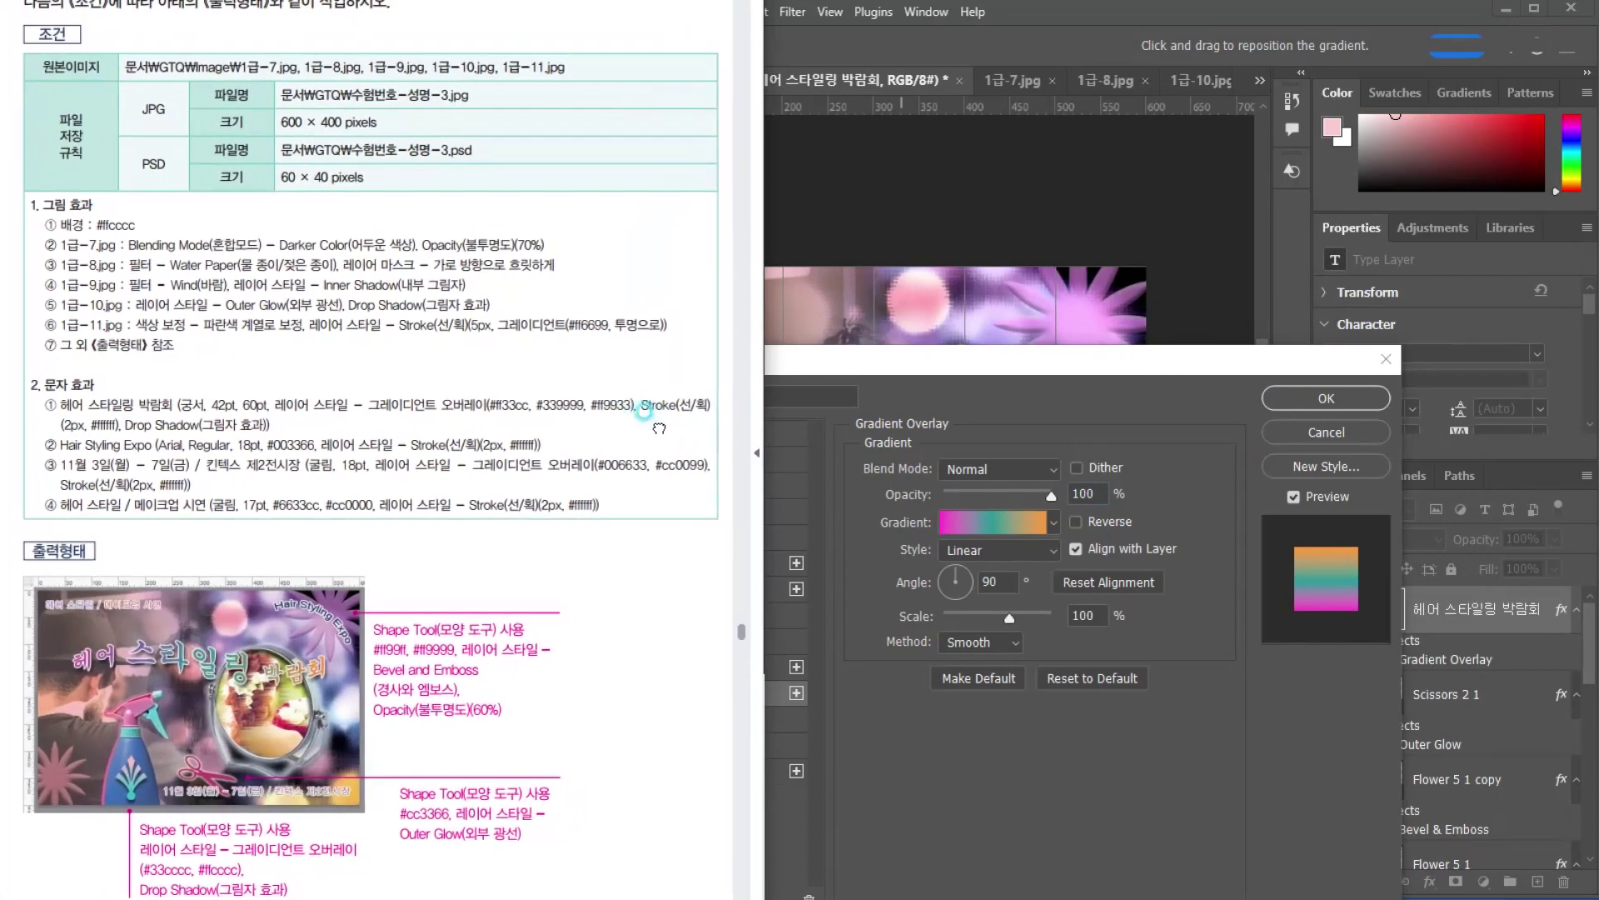
{"action": "left_click", "coordinate": [1131, 365]}
{"action": "left_click", "coordinate": [656, 688]}
{"action": "left_click", "coordinate": [655, 563]}
{"action": "left_click", "coordinate": [1030, 497]}
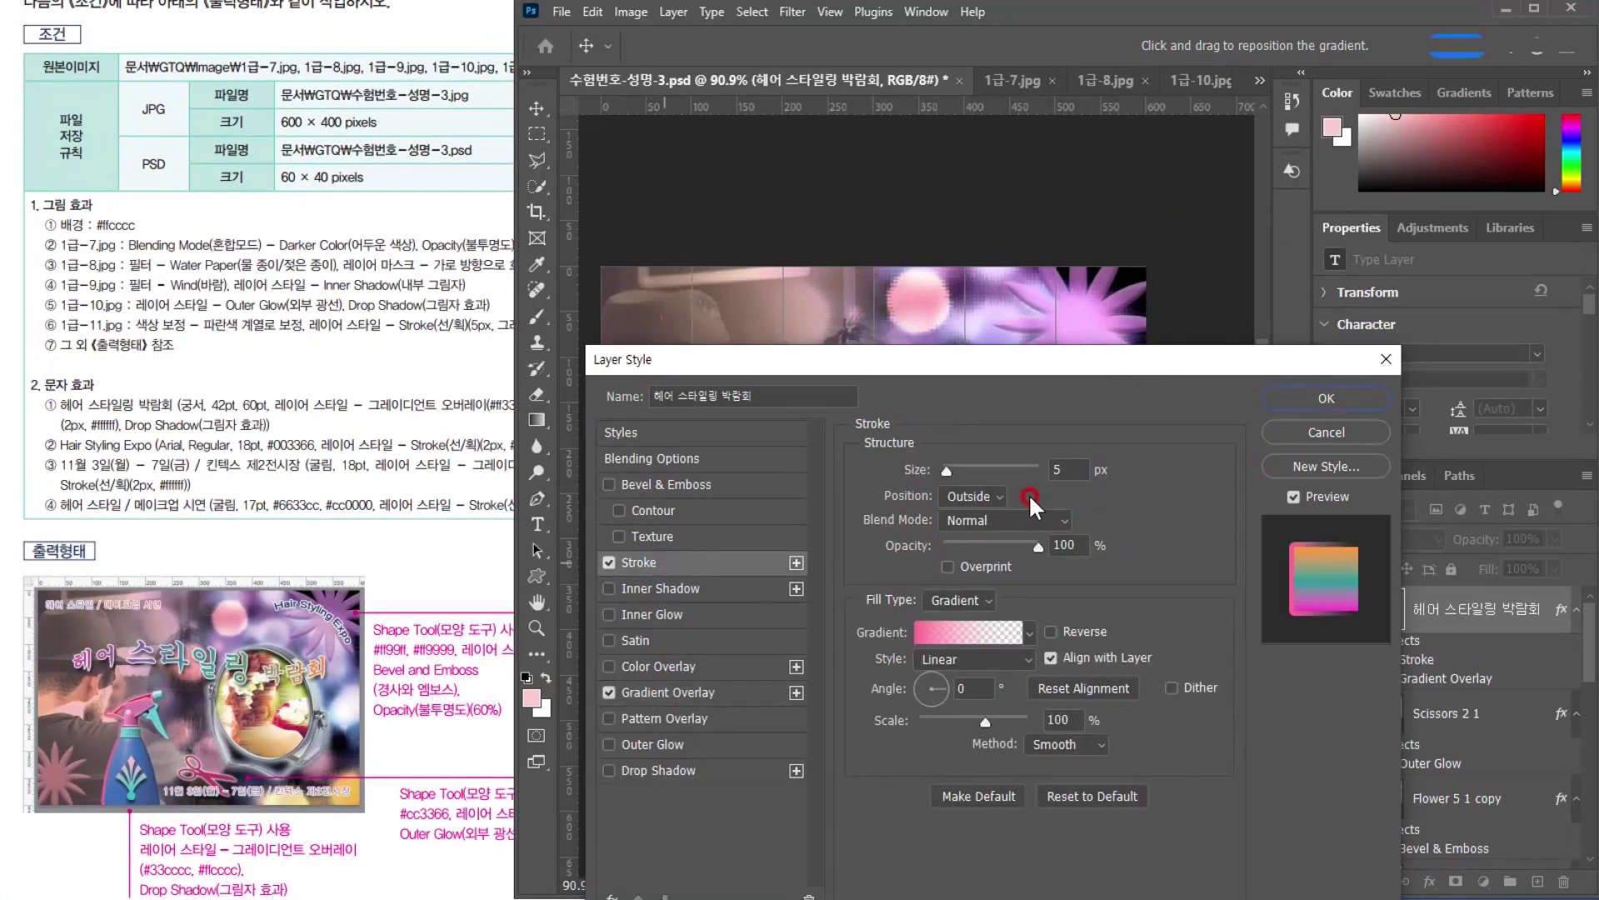
{"action": "double_click", "coordinate": [1059, 463]}
{"action": "type", "text": "2"}
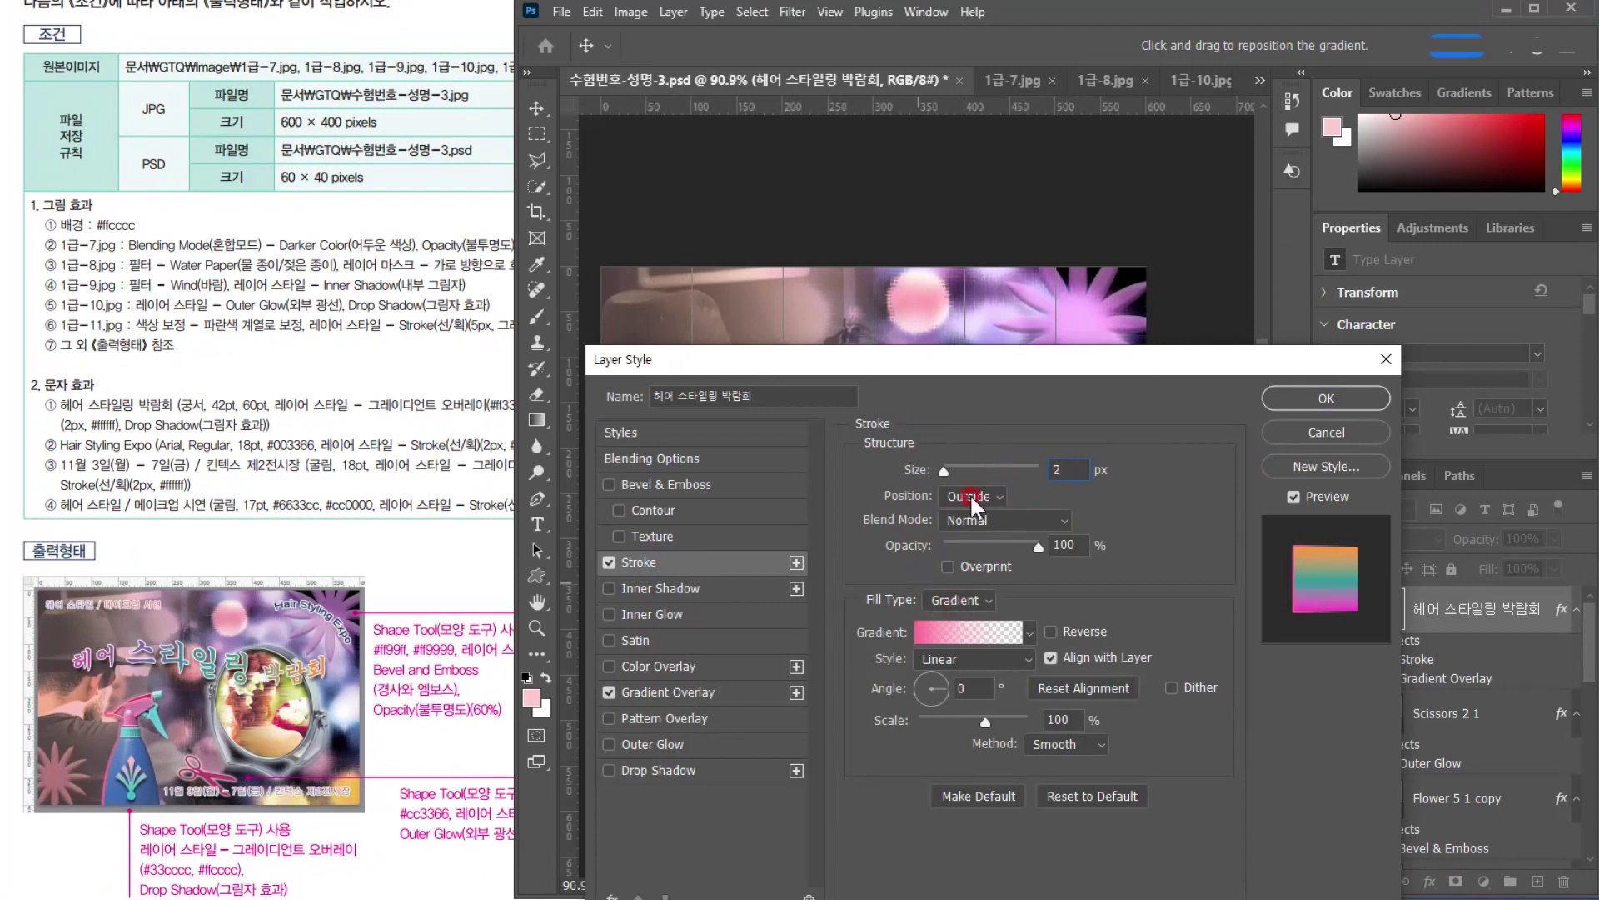
{"action": "left_click", "coordinate": [958, 600]}
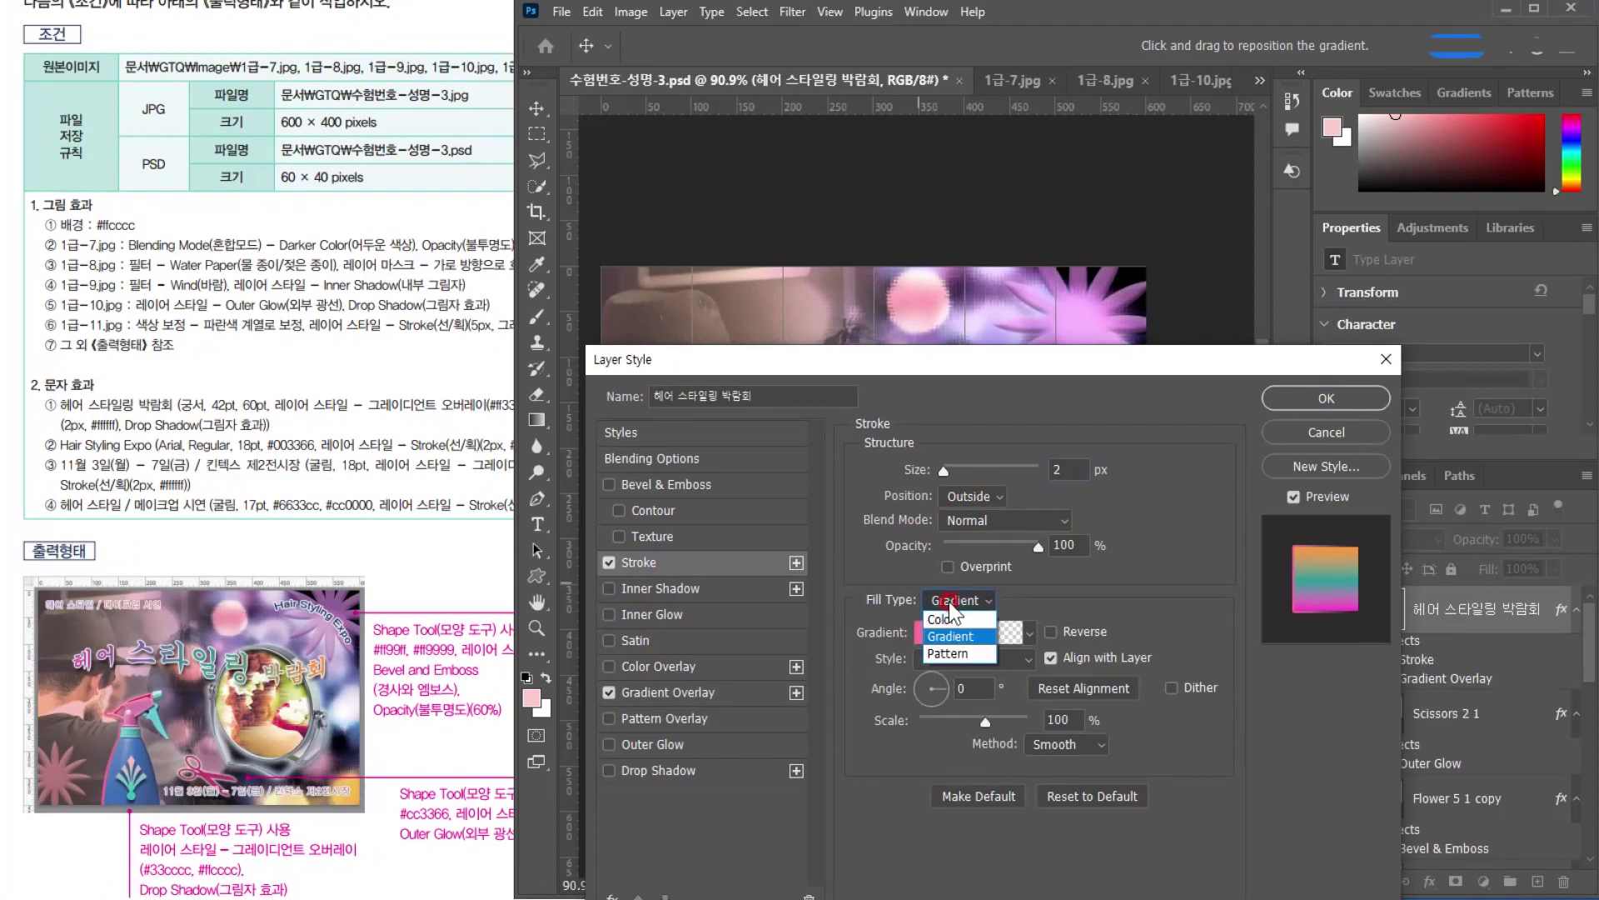
{"action": "left_click", "coordinate": [948, 620]}
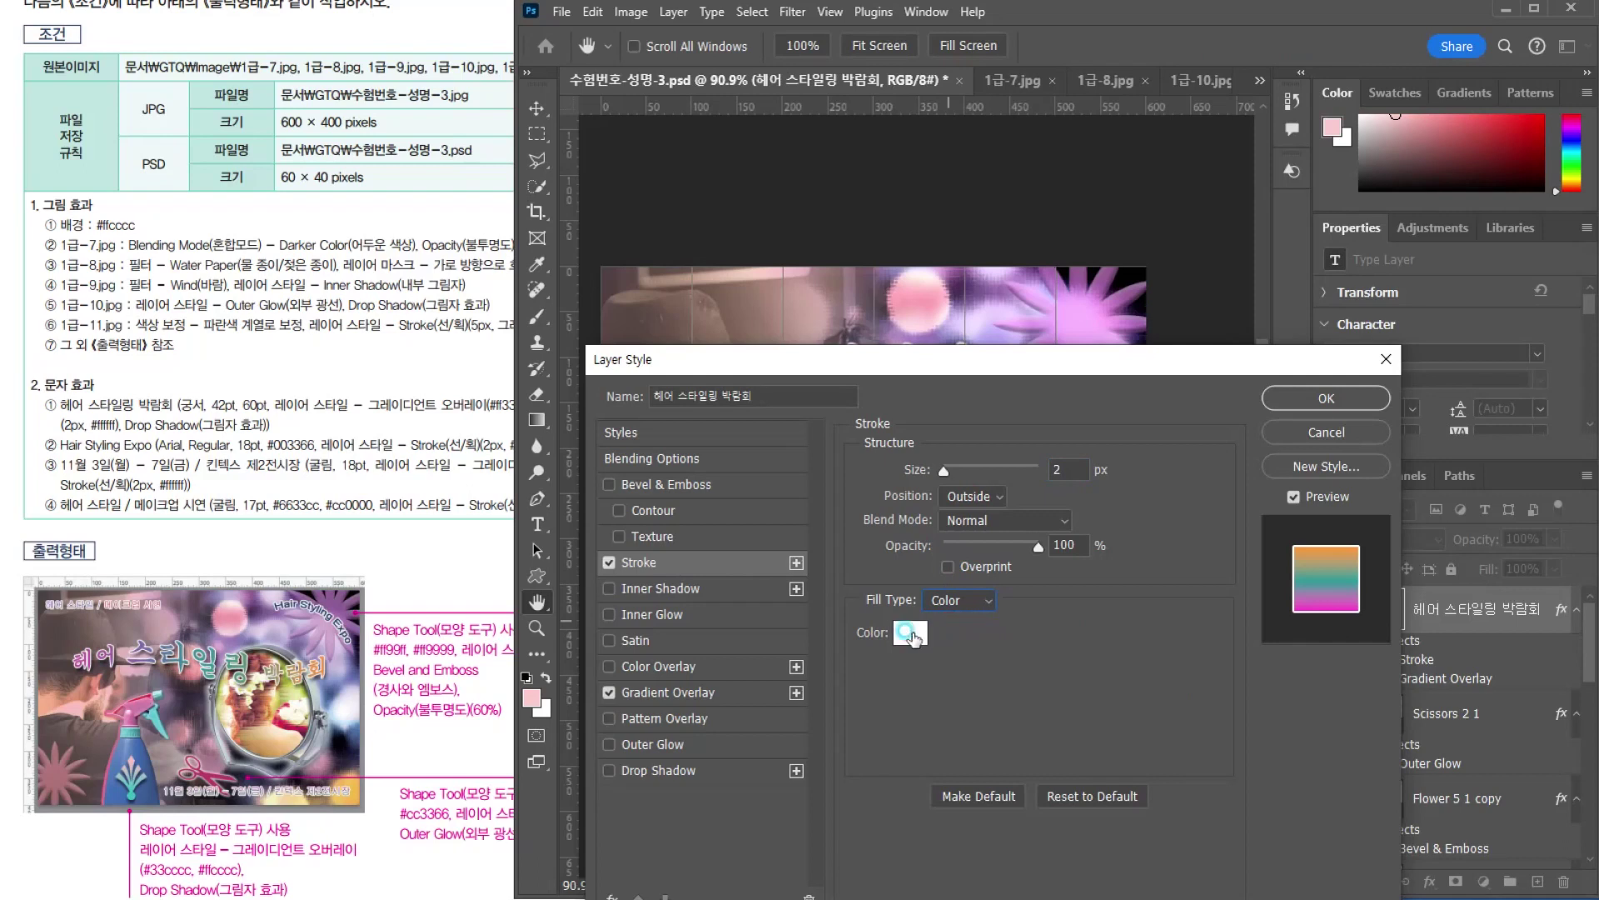
{"action": "left_click", "coordinate": [911, 633]}
{"action": "left_click", "coordinate": [1333, 340]}
Enable Drop Shadow on the title, set its Gradient Overlay angle to 0°, and apply the layer style
{"action": "left_click_drag", "start_coordinate": [1096, 360], "coordinate": [1333, 163]}
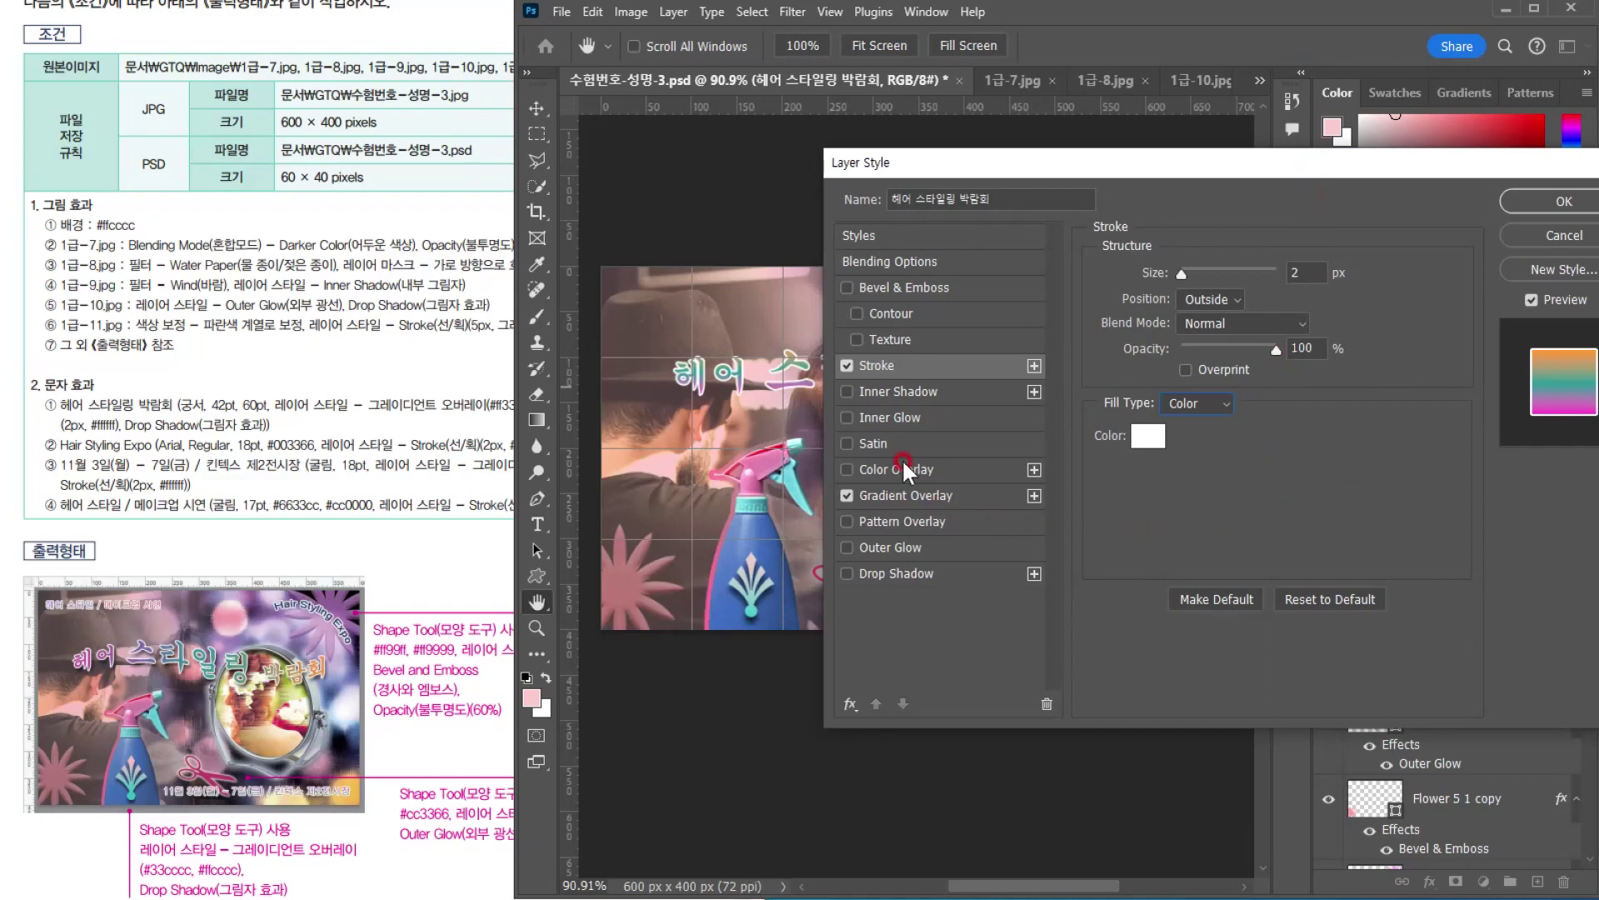
{"action": "left_click", "coordinate": [949, 573]}
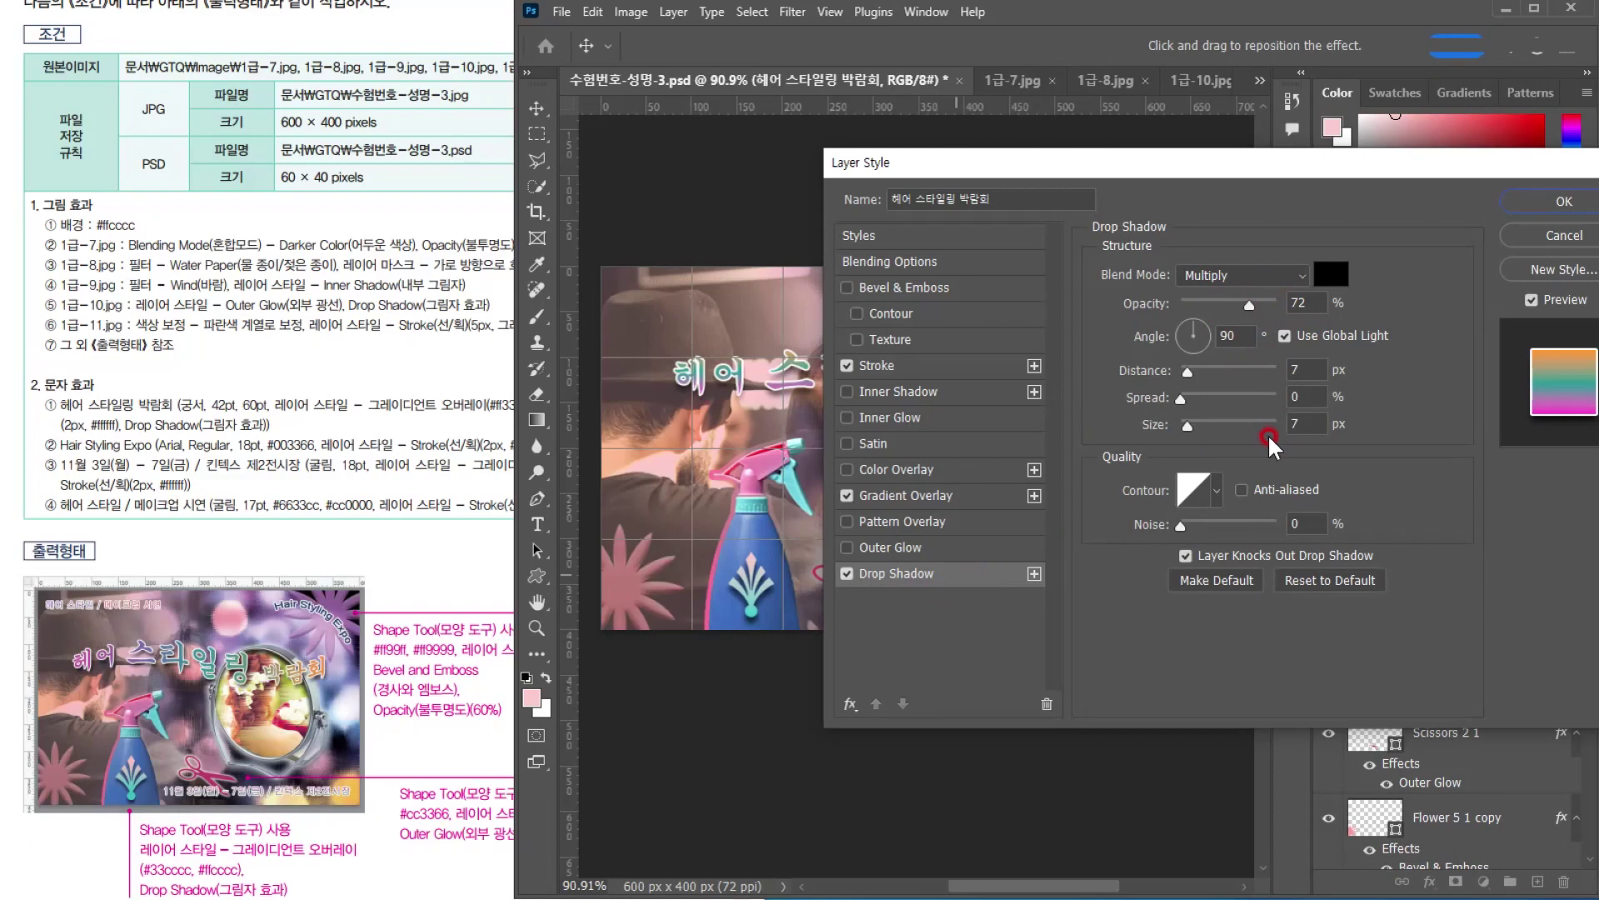
{"action": "left_click_drag", "start_coordinate": [924, 170], "coordinate": [1014, 246]}
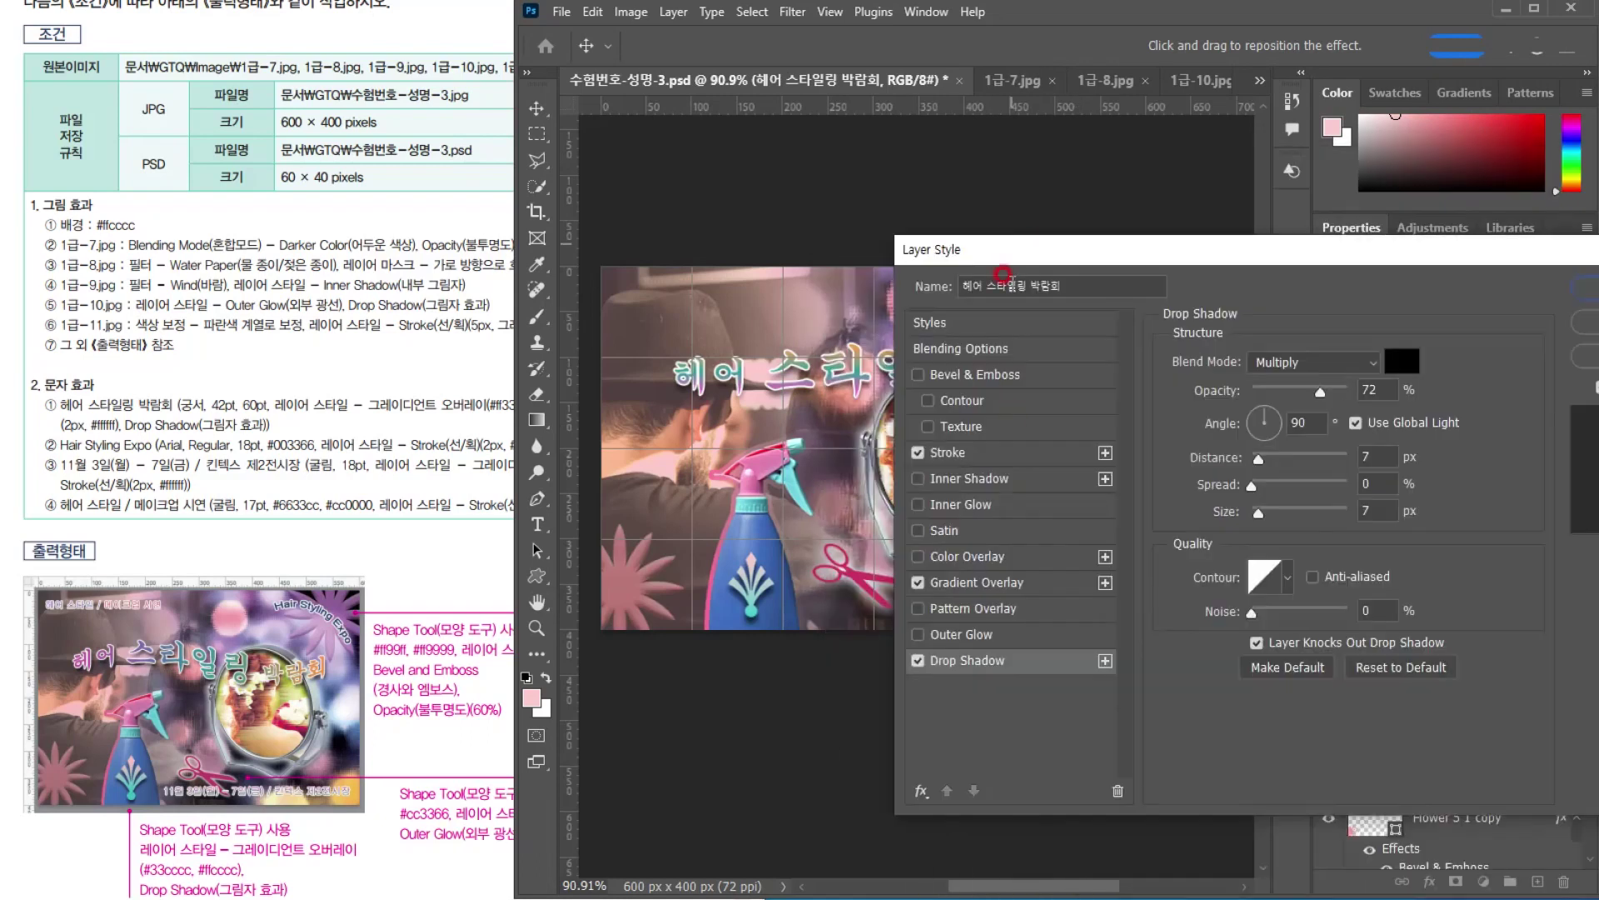
{"action": "left_click", "coordinate": [1012, 583]}
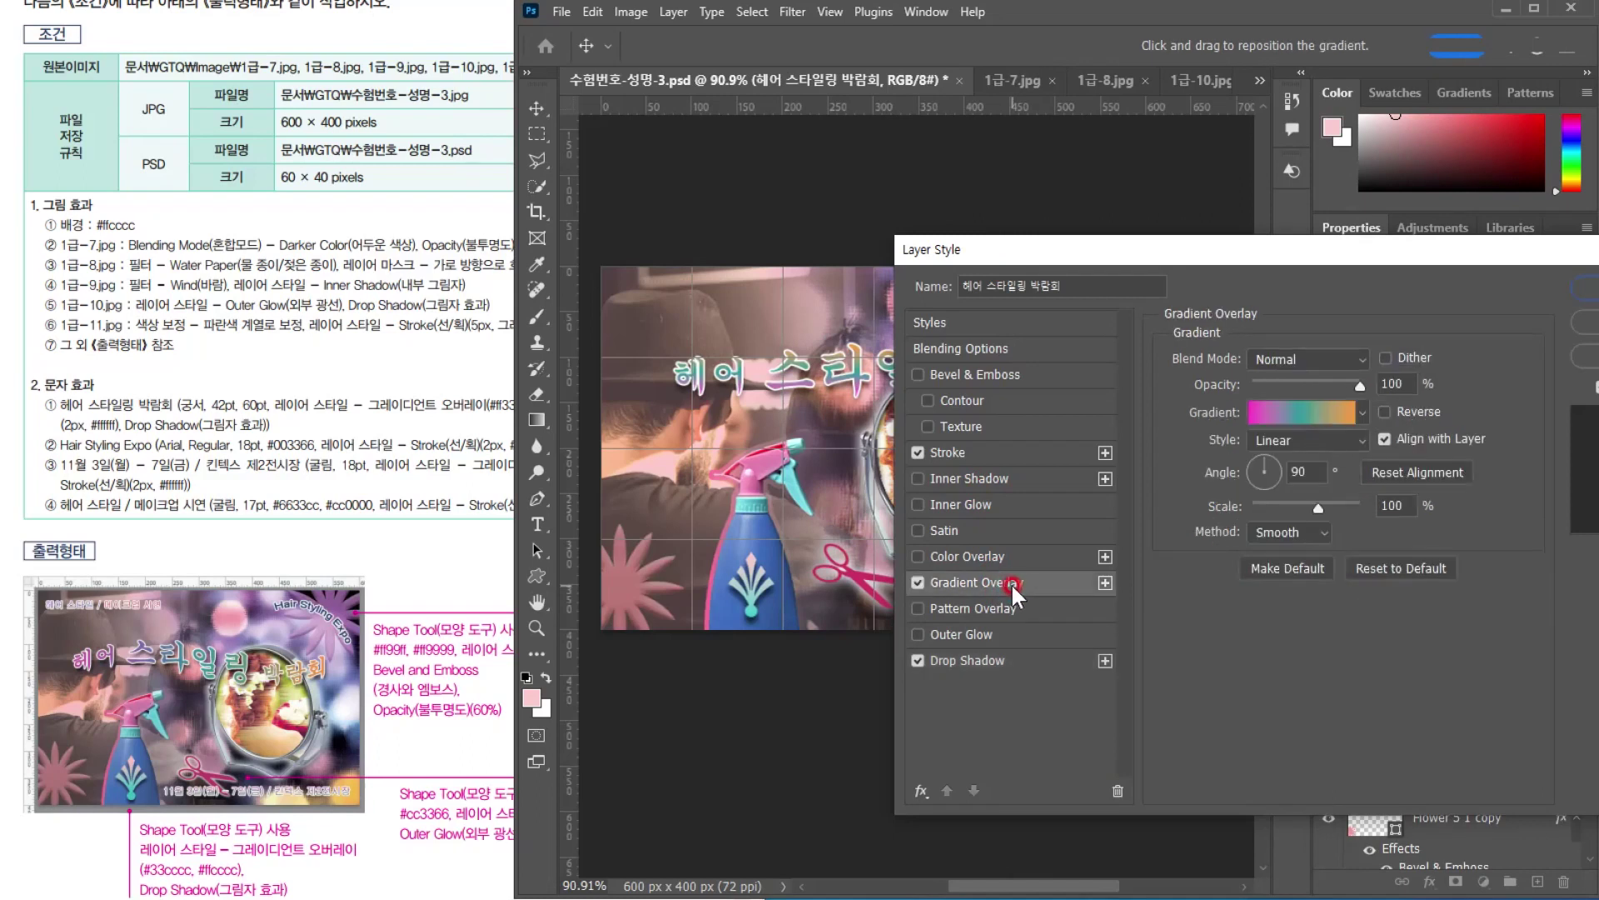
{"action": "left_click", "coordinate": [1209, 457]}
{"action": "type", "text": "0"}
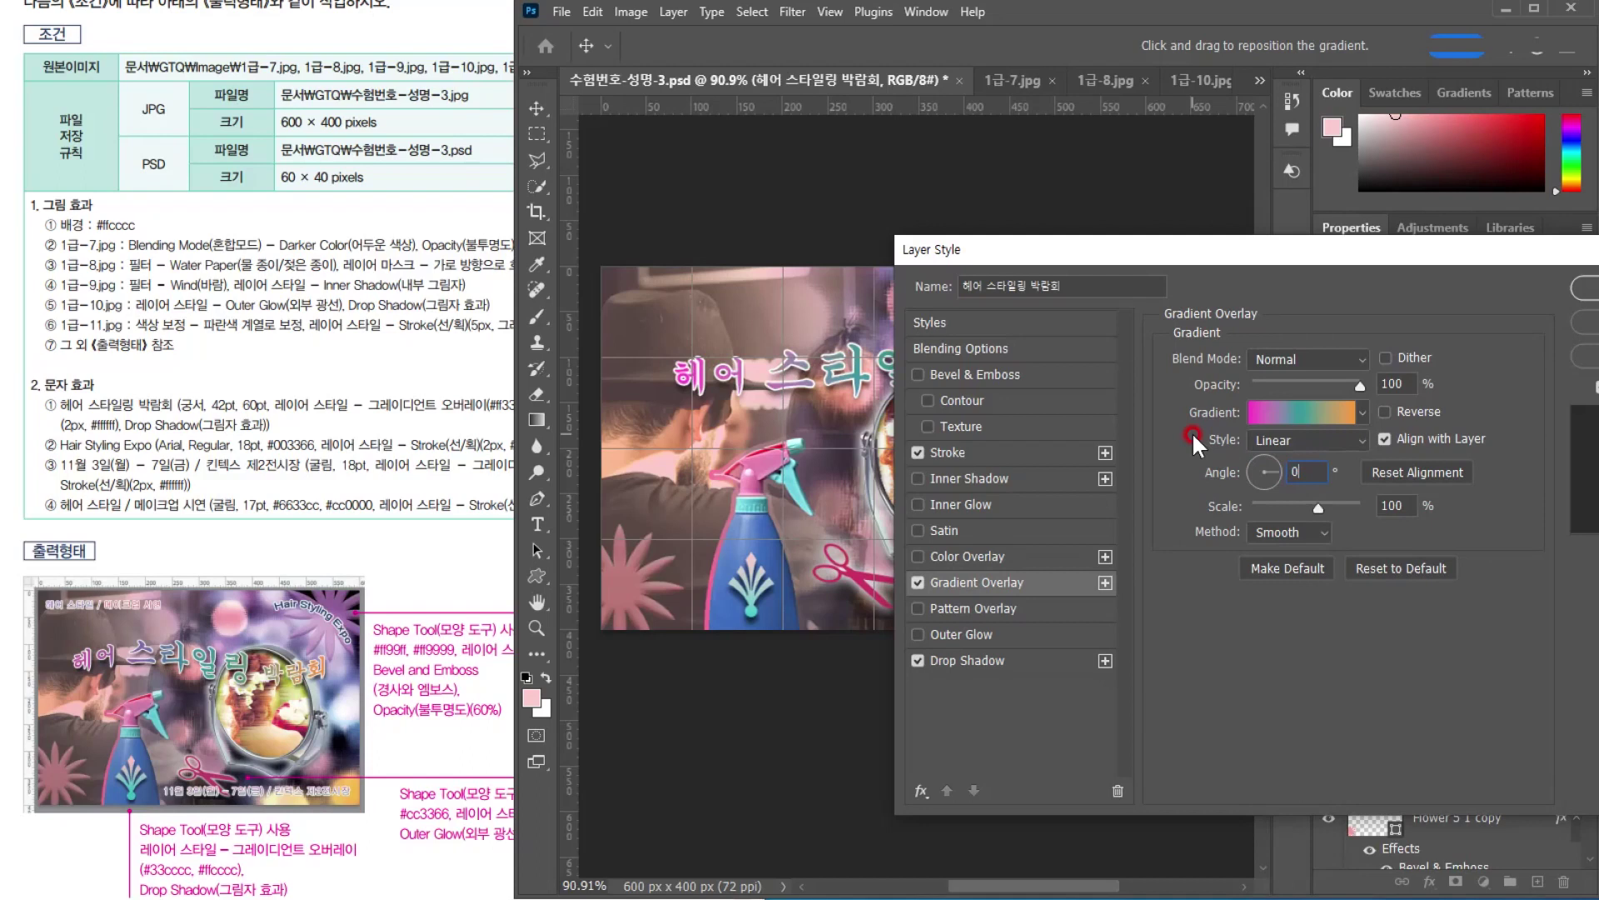
{"action": "left_click_drag", "start_coordinate": [979, 249], "coordinate": [919, 293]}
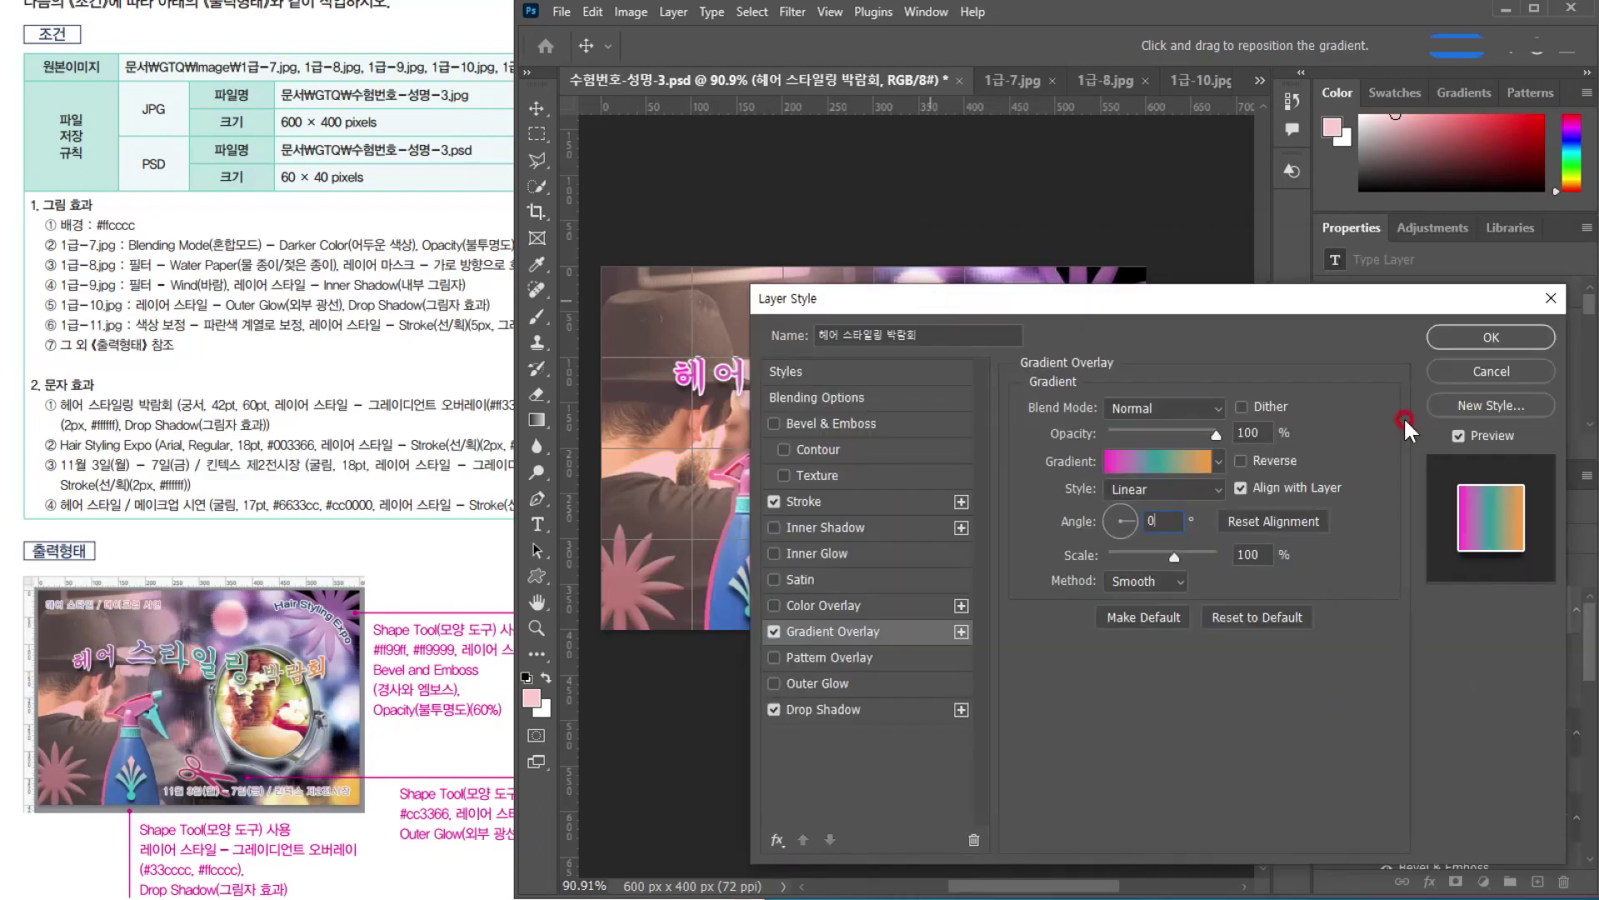
{"action": "left_click", "coordinate": [1481, 332]}
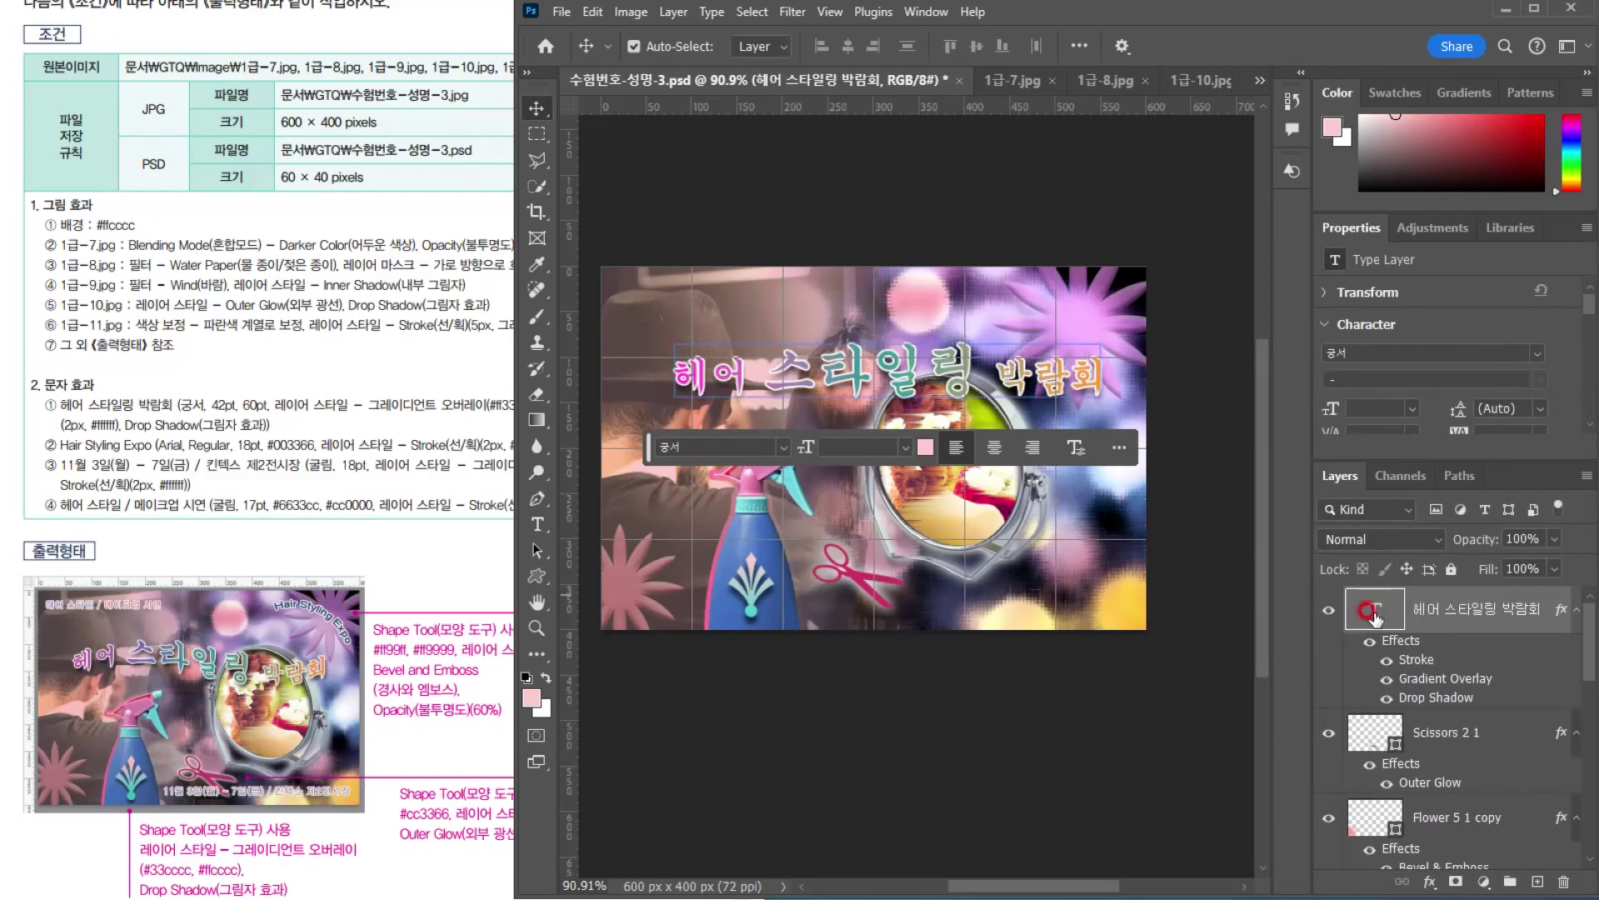
Warp the title text with the horizontal Flag style at +50% bend and move it slightly to the left
{"action": "left_click", "coordinate": [537, 523]}
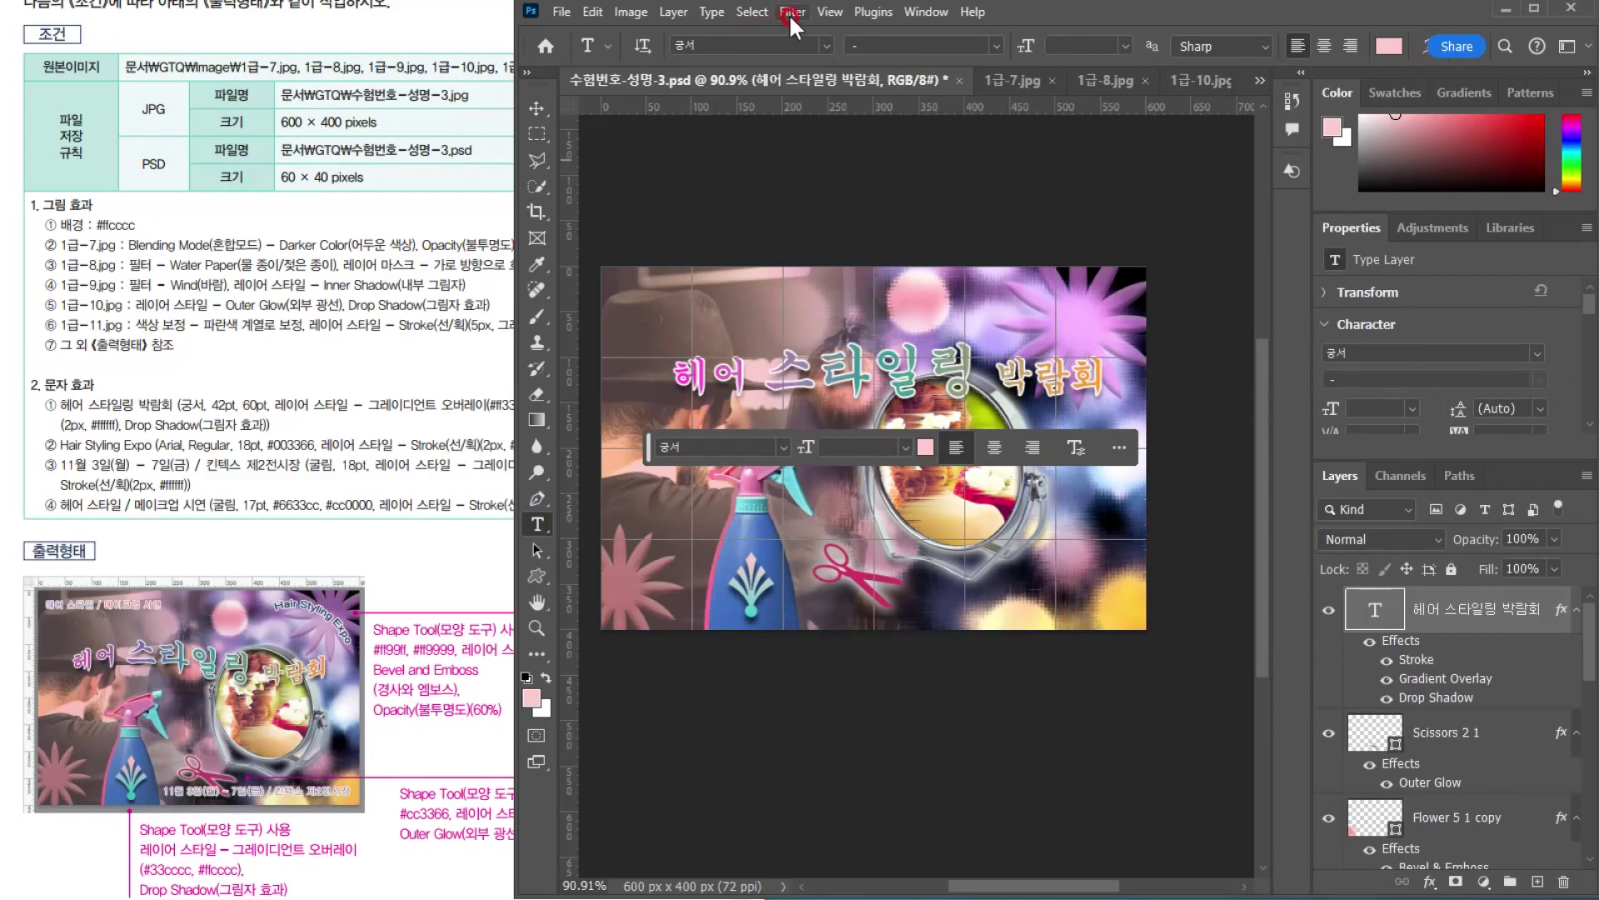
{"action": "left_click", "coordinate": [712, 11]}
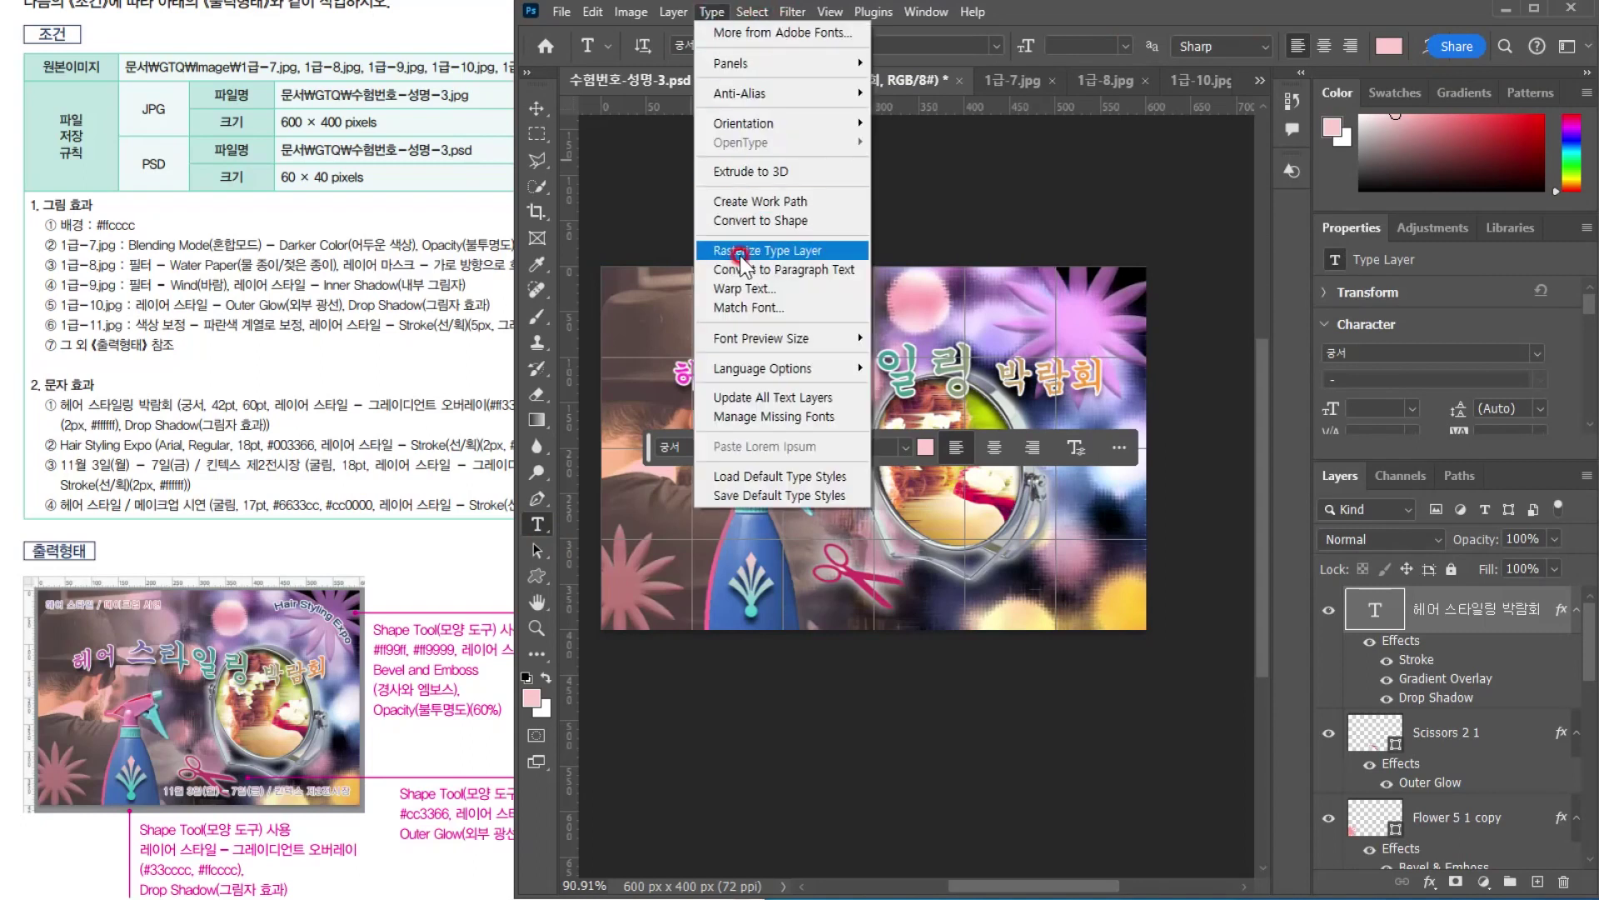
{"action": "left_click", "coordinate": [741, 287]}
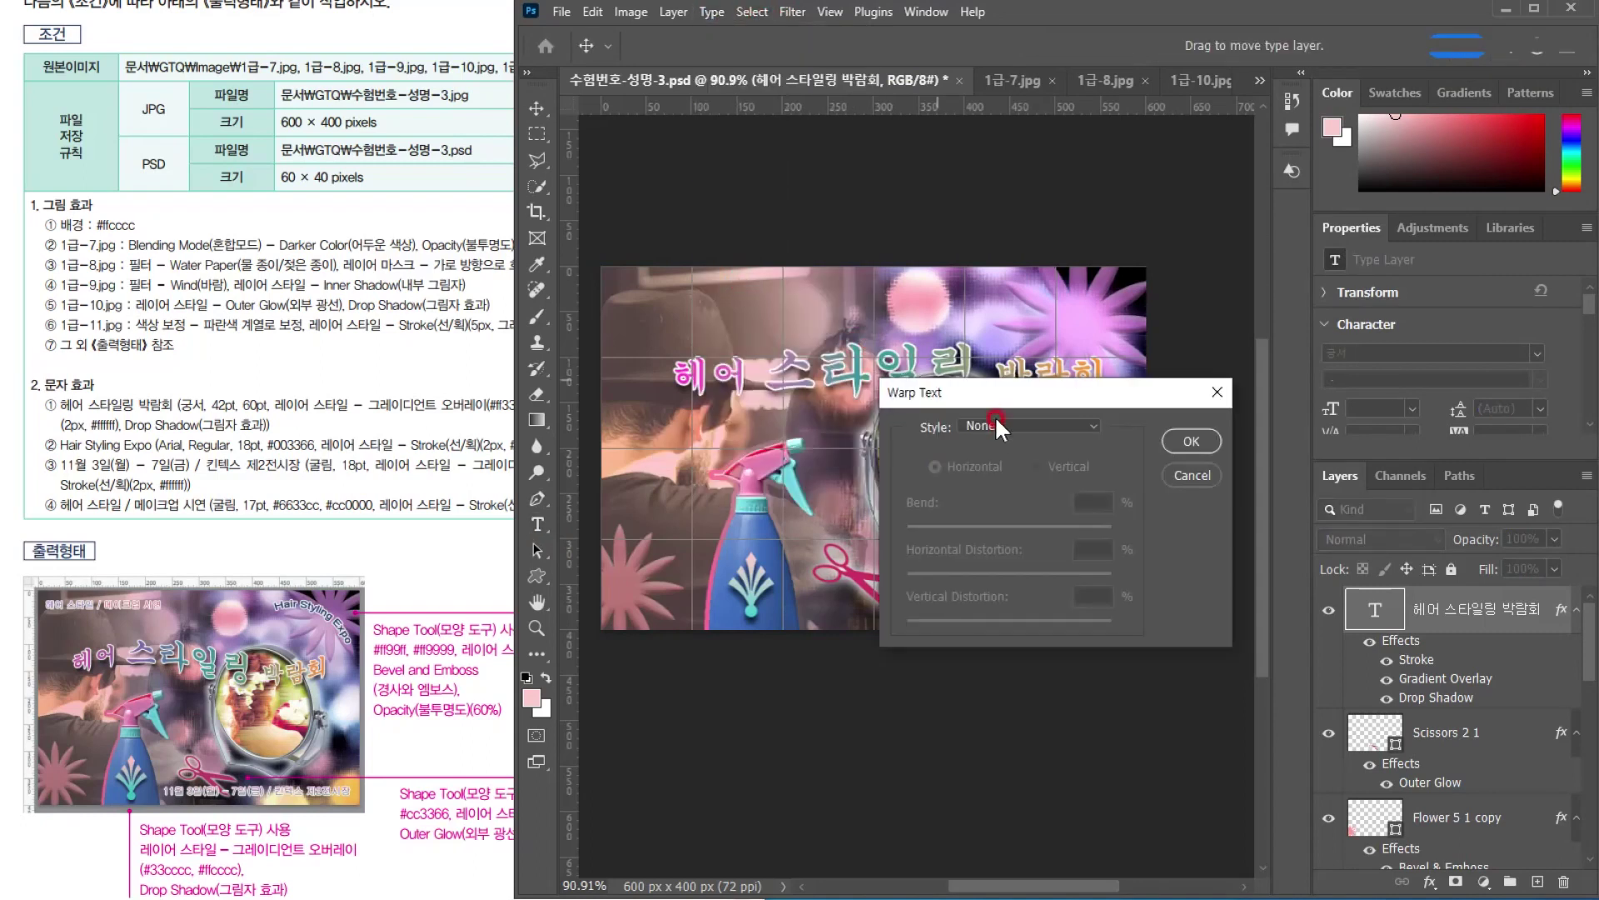
{"action": "left_click", "coordinate": [998, 424]}
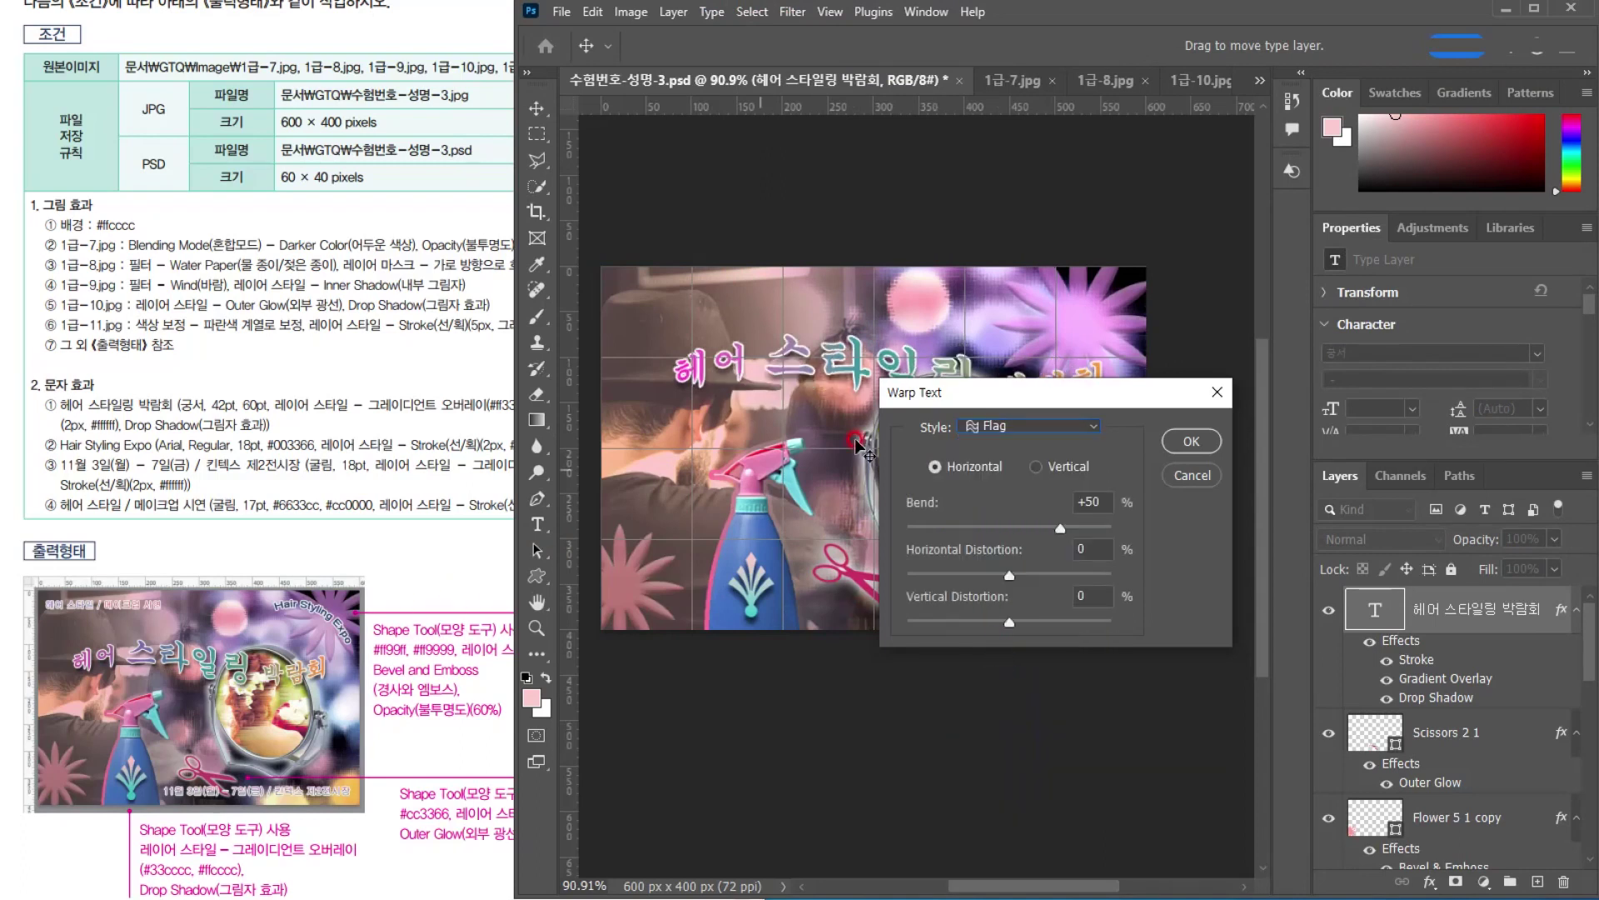
{"action": "left_click_drag", "start_coordinate": [945, 392], "coordinate": [825, 572]}
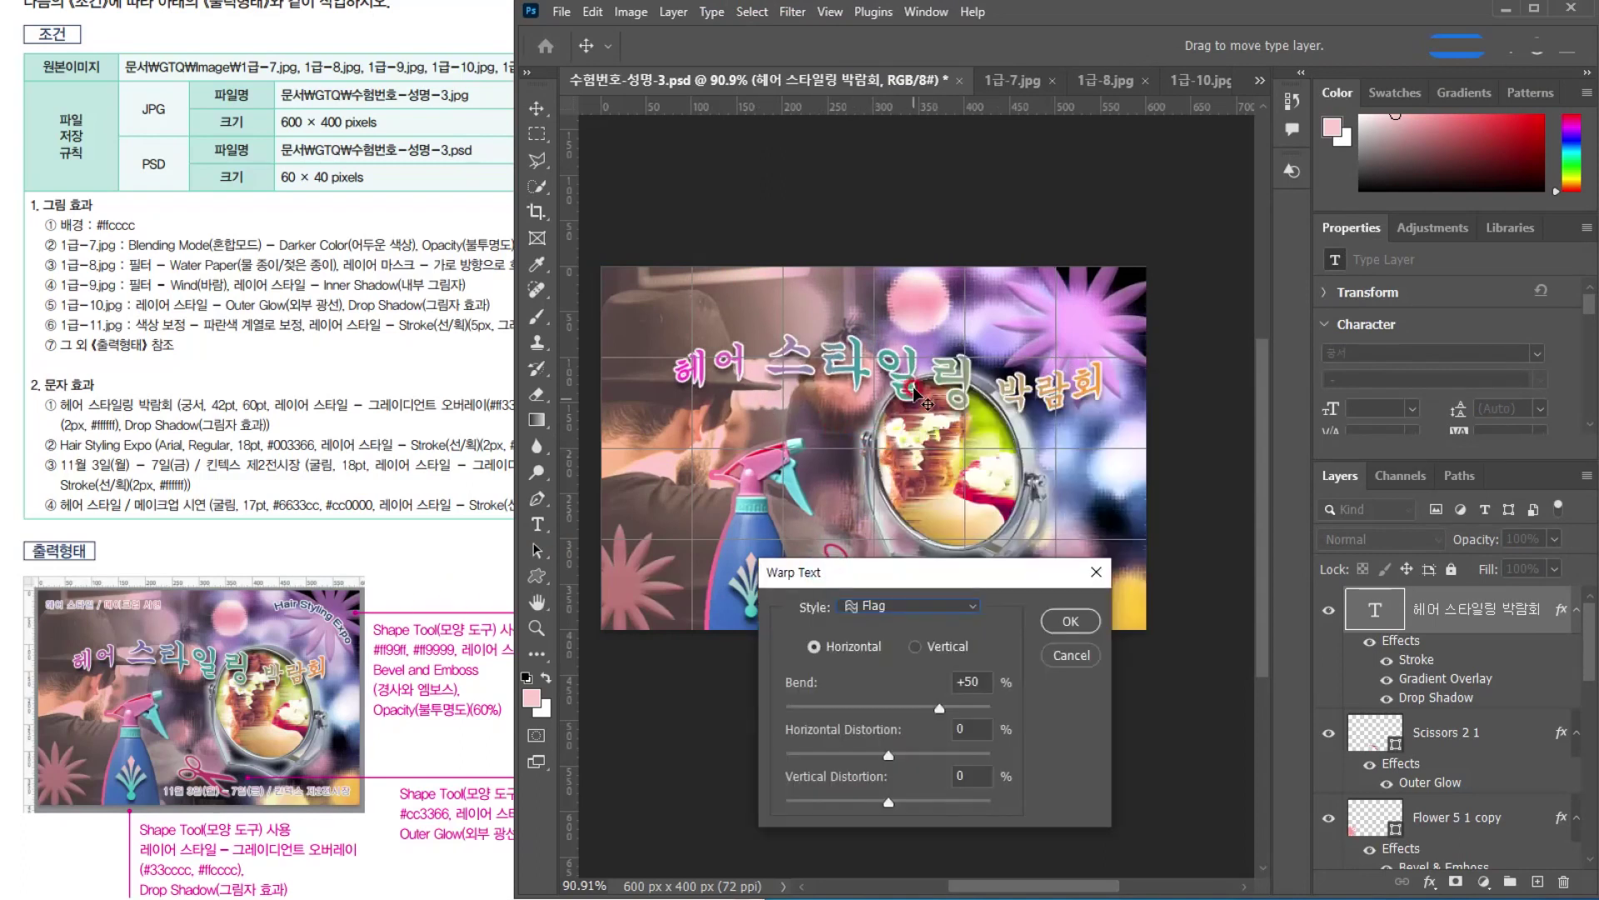
{"action": "mouse_move", "coordinate": [931, 374]}
{"action": "left_mouse_down"}
{"action": "mouse_move", "coordinate": [895, 367]}
{"action": "mouse_move", "coordinate": [906, 379]}
{"action": "left_mouse_up"}
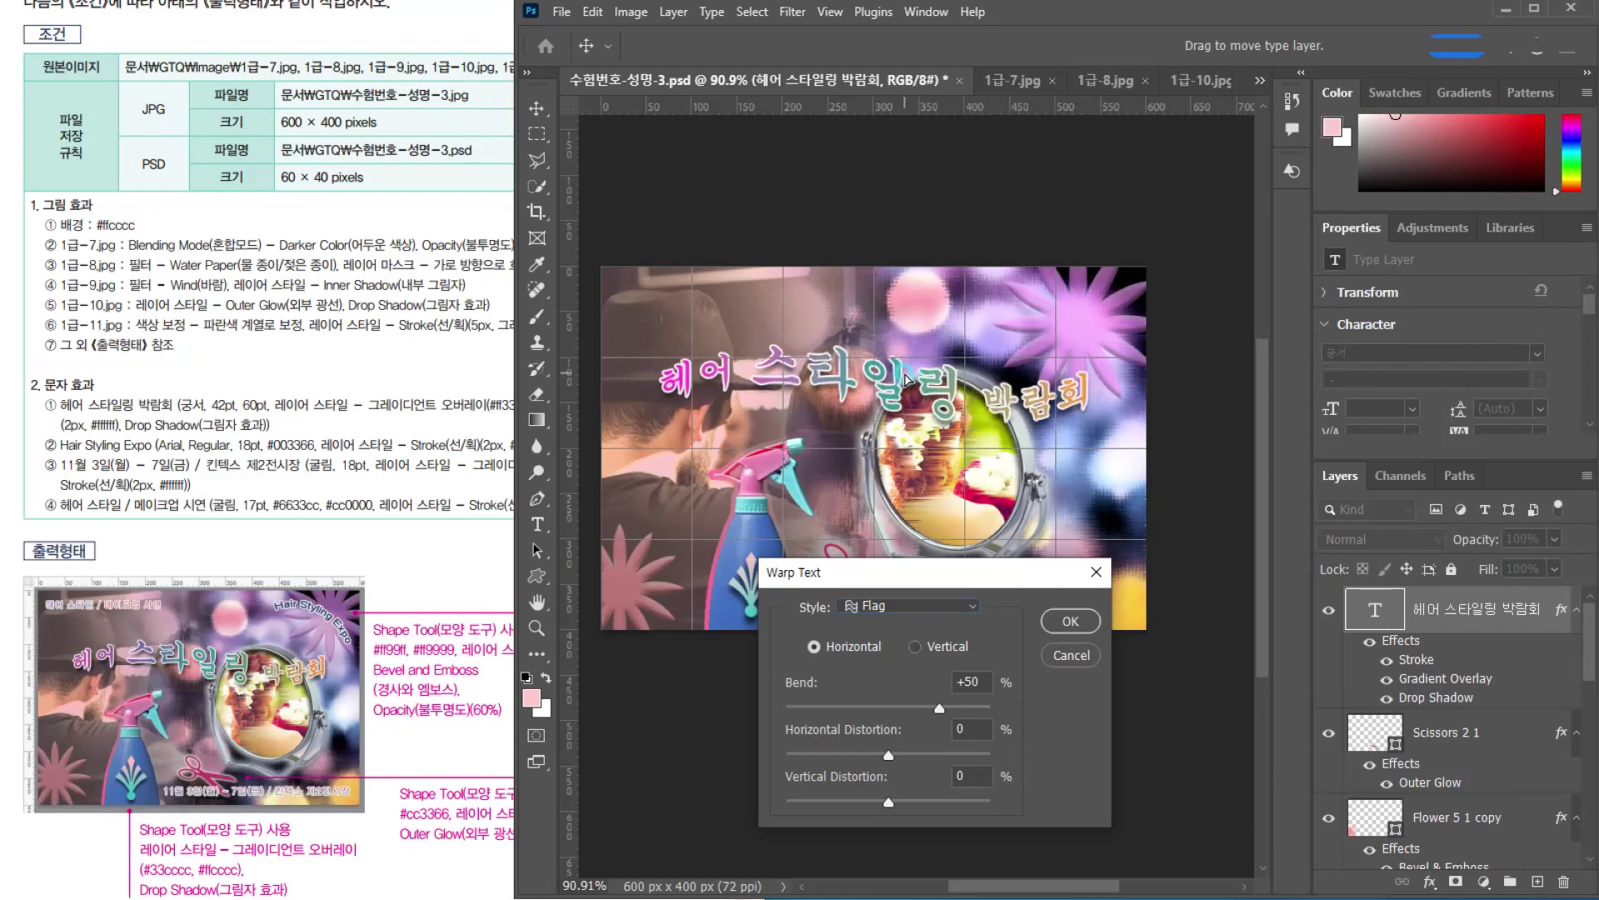
{"action": "left_click", "coordinate": [1073, 621]}
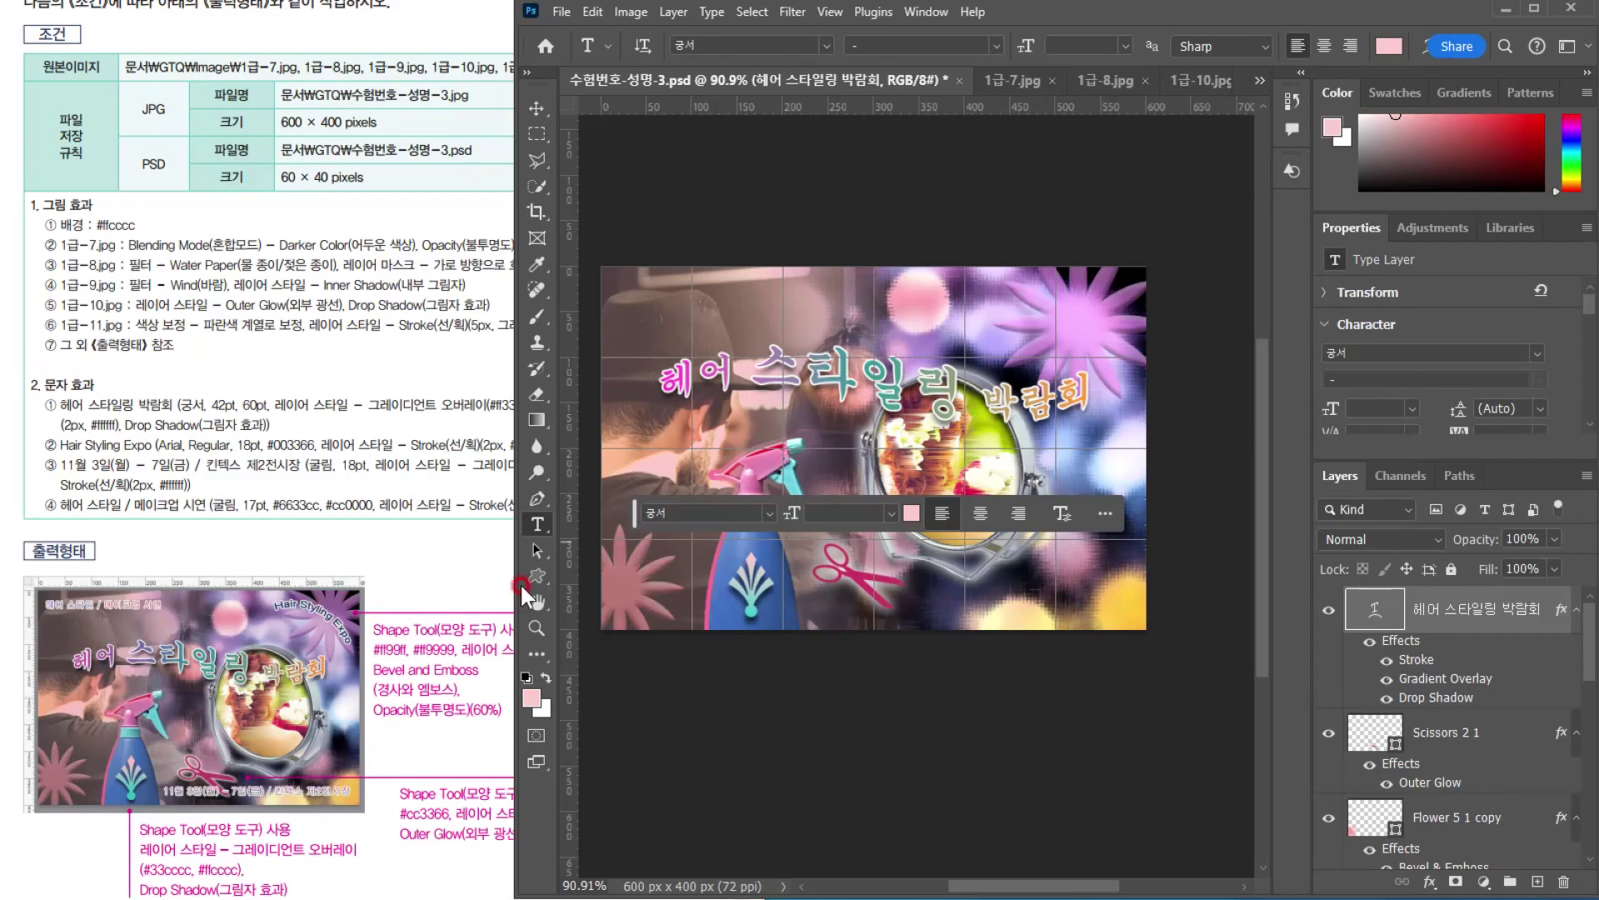
Add the horizontal text "Hair Styling Expo" above the Korean title, beside the pink flower shape
{"action": "left_click", "coordinate": [915, 310]}
{"action": "type", "text": "Hai"}
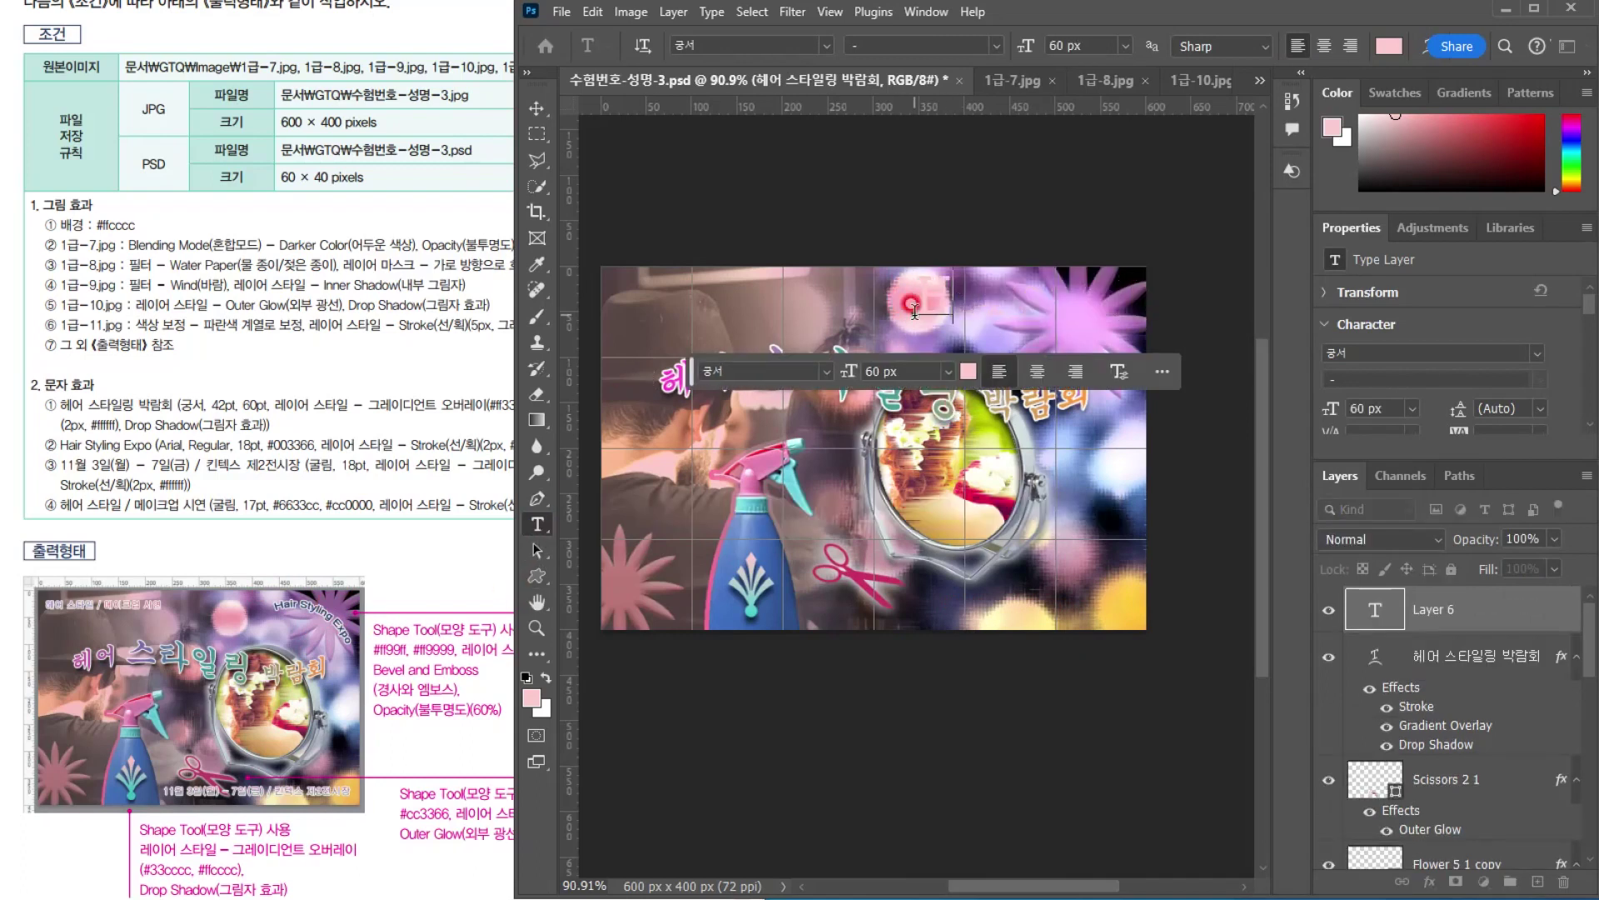
{"action": "type", "text": "r Sty"}
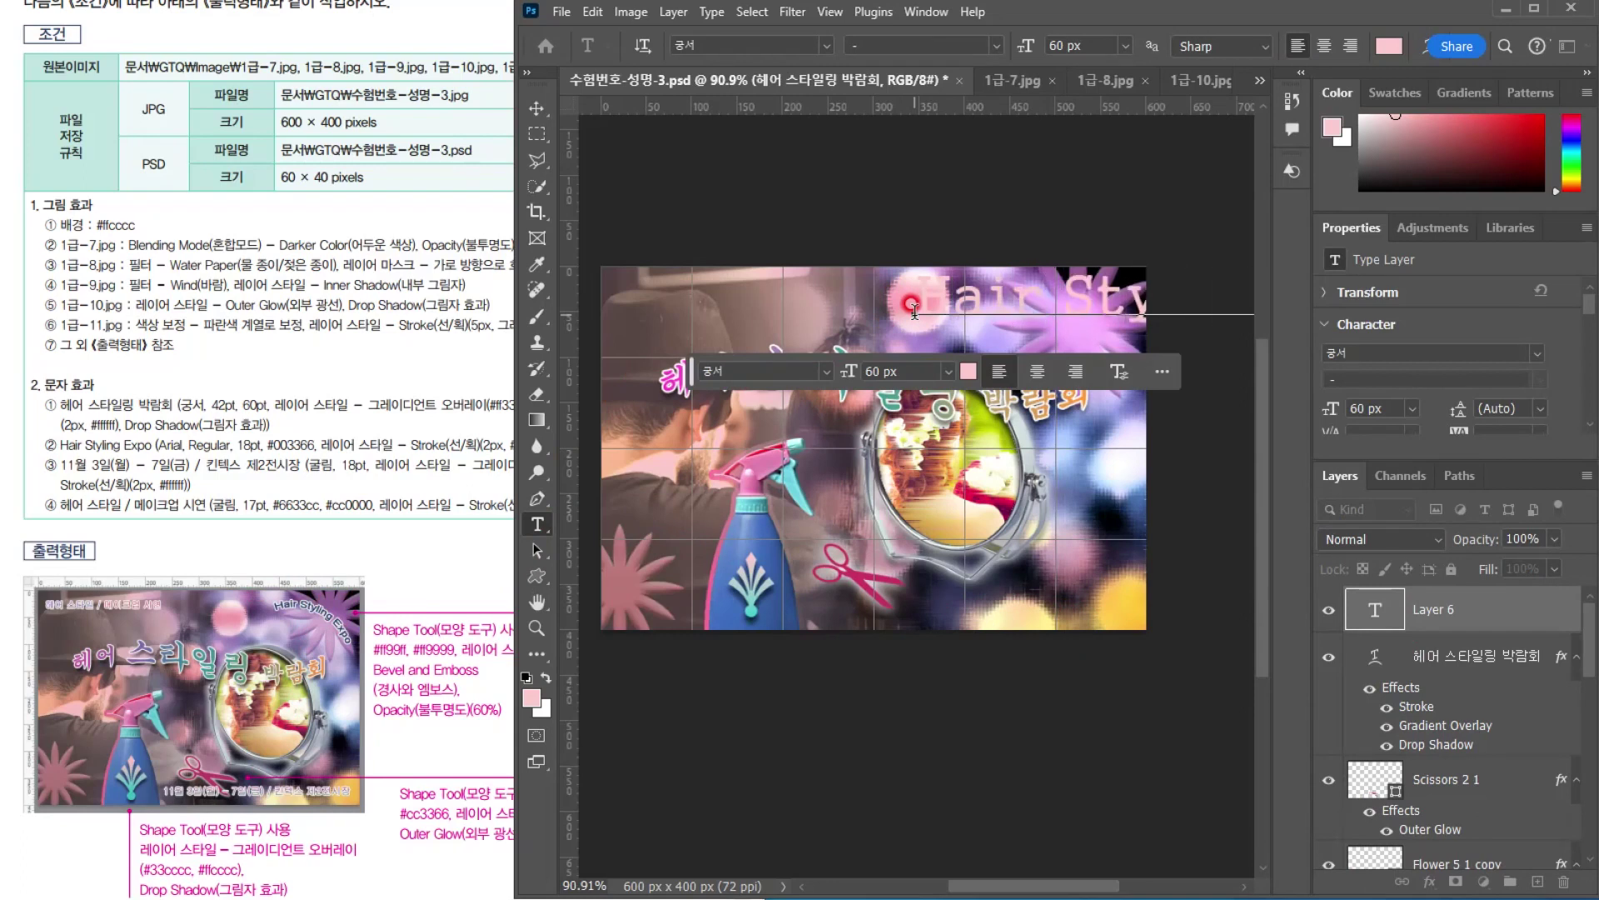
{"action": "key", "text": "ctrl+a"}
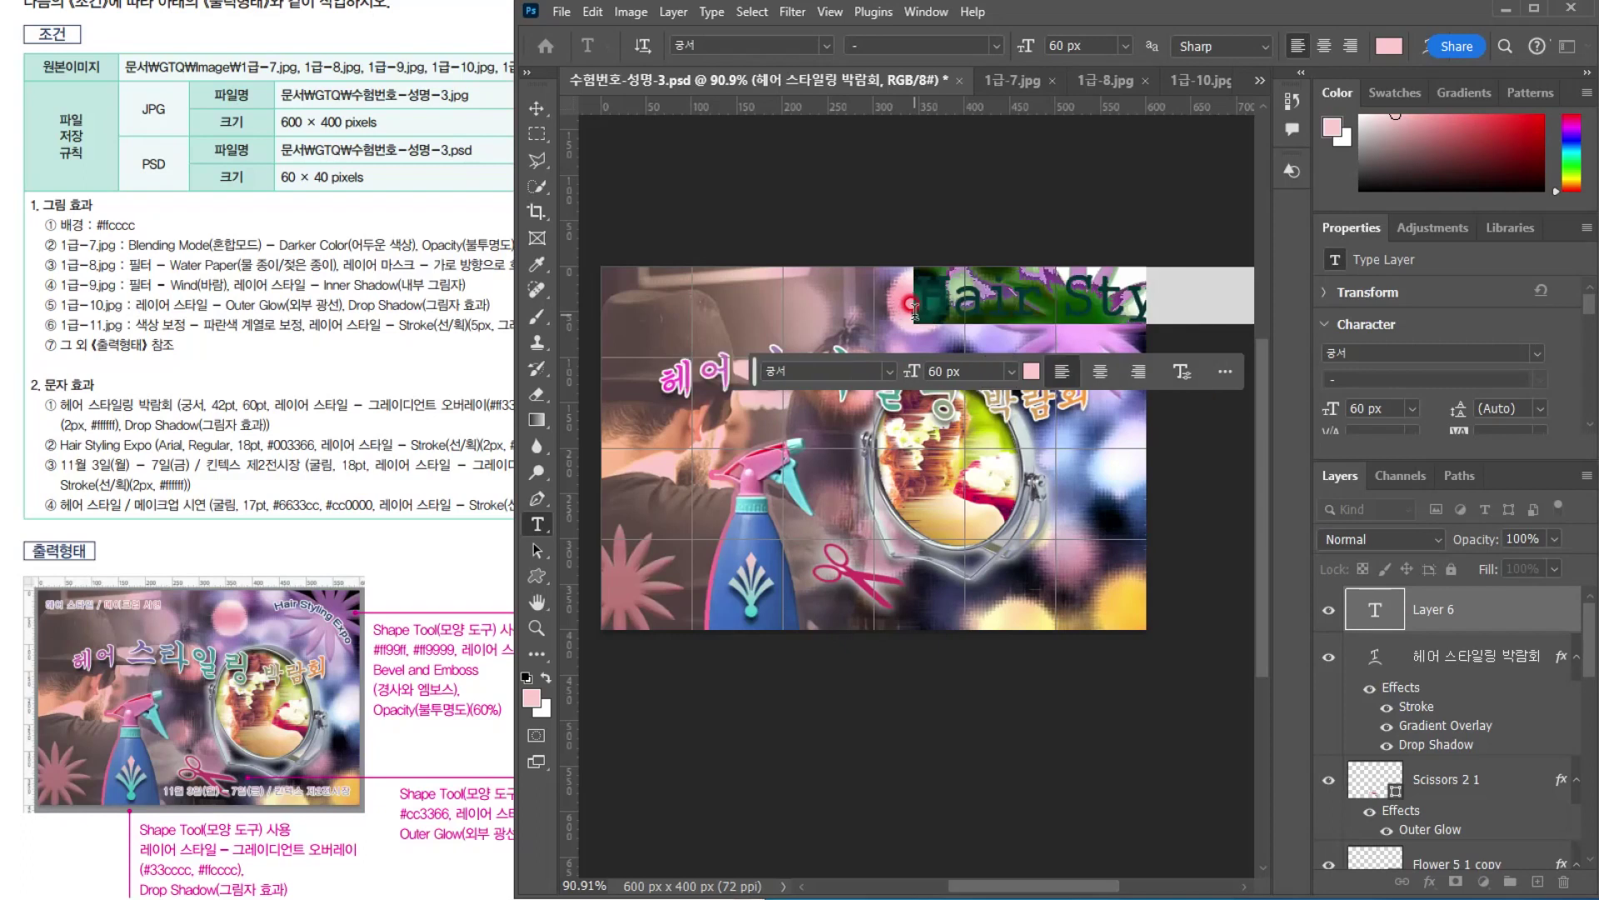
{"action": "key", "text": "ctrl+Return"}
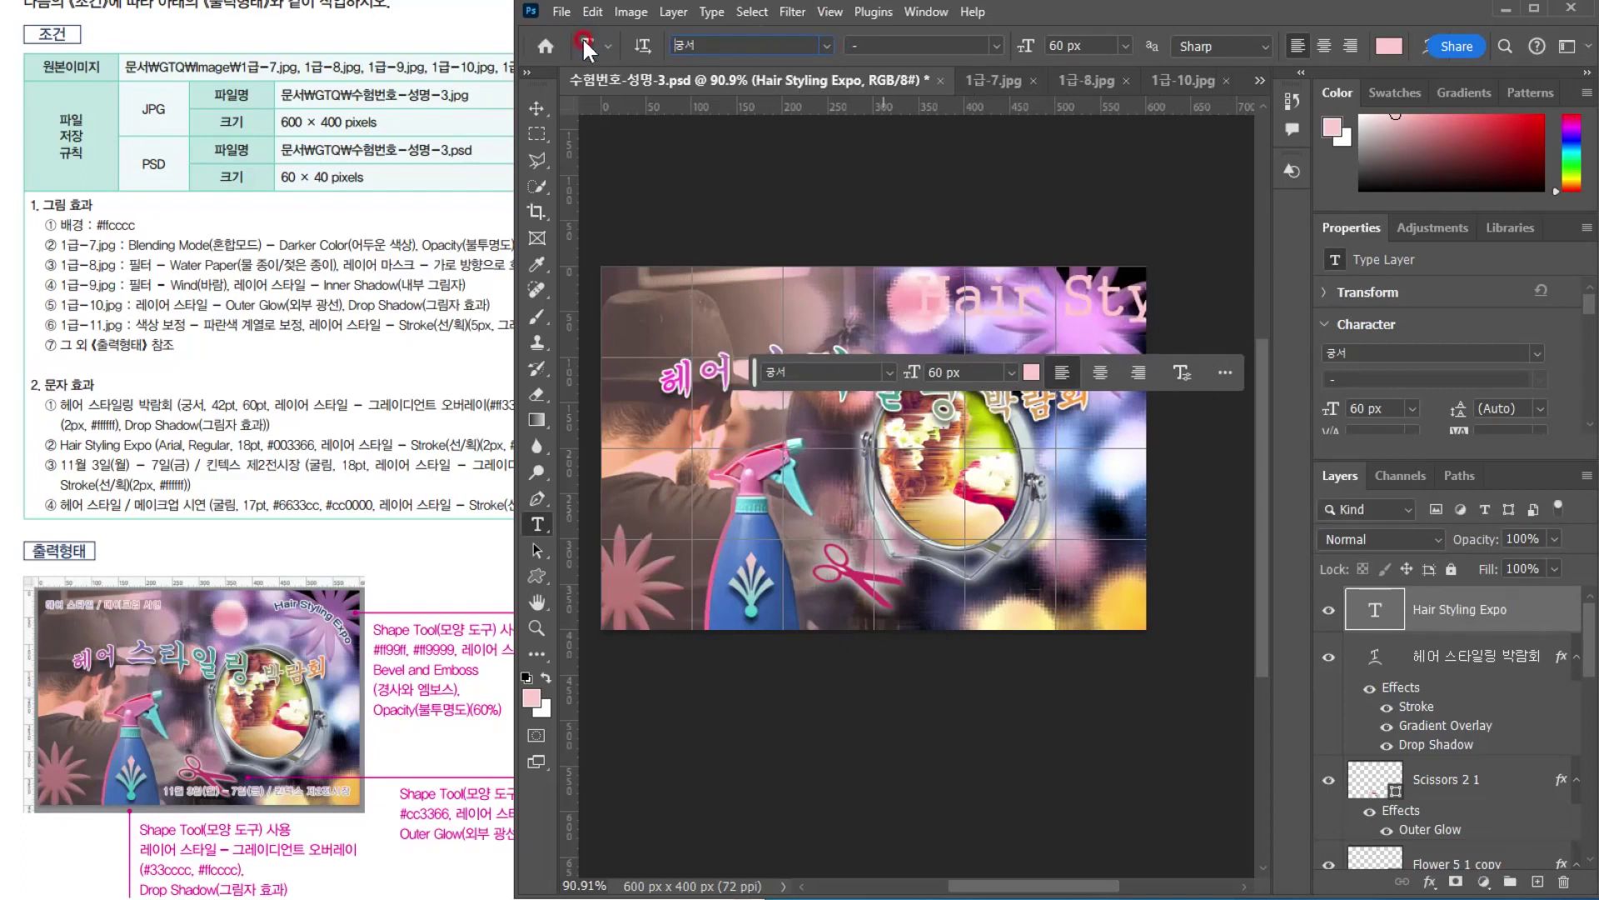
Set the "Hair Styling Expo" text to Arial Regular at 18 px
{"action": "type", "text": "ar"}
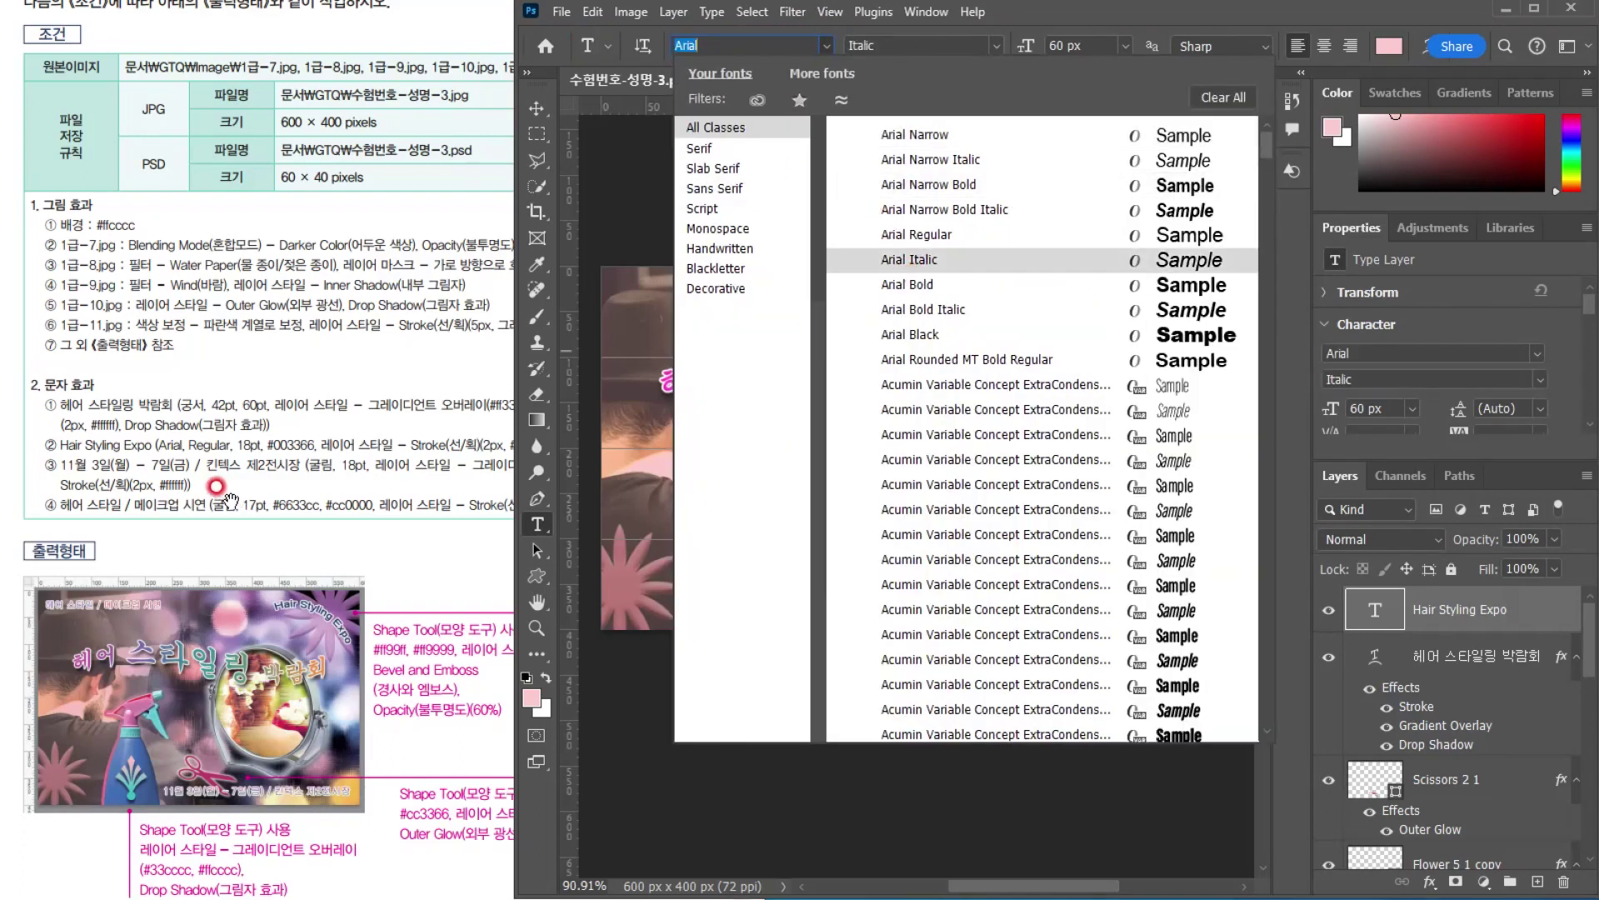
{"action": "left_click", "coordinate": [916, 234]}
{"action": "left_click", "coordinate": [1067, 45]}
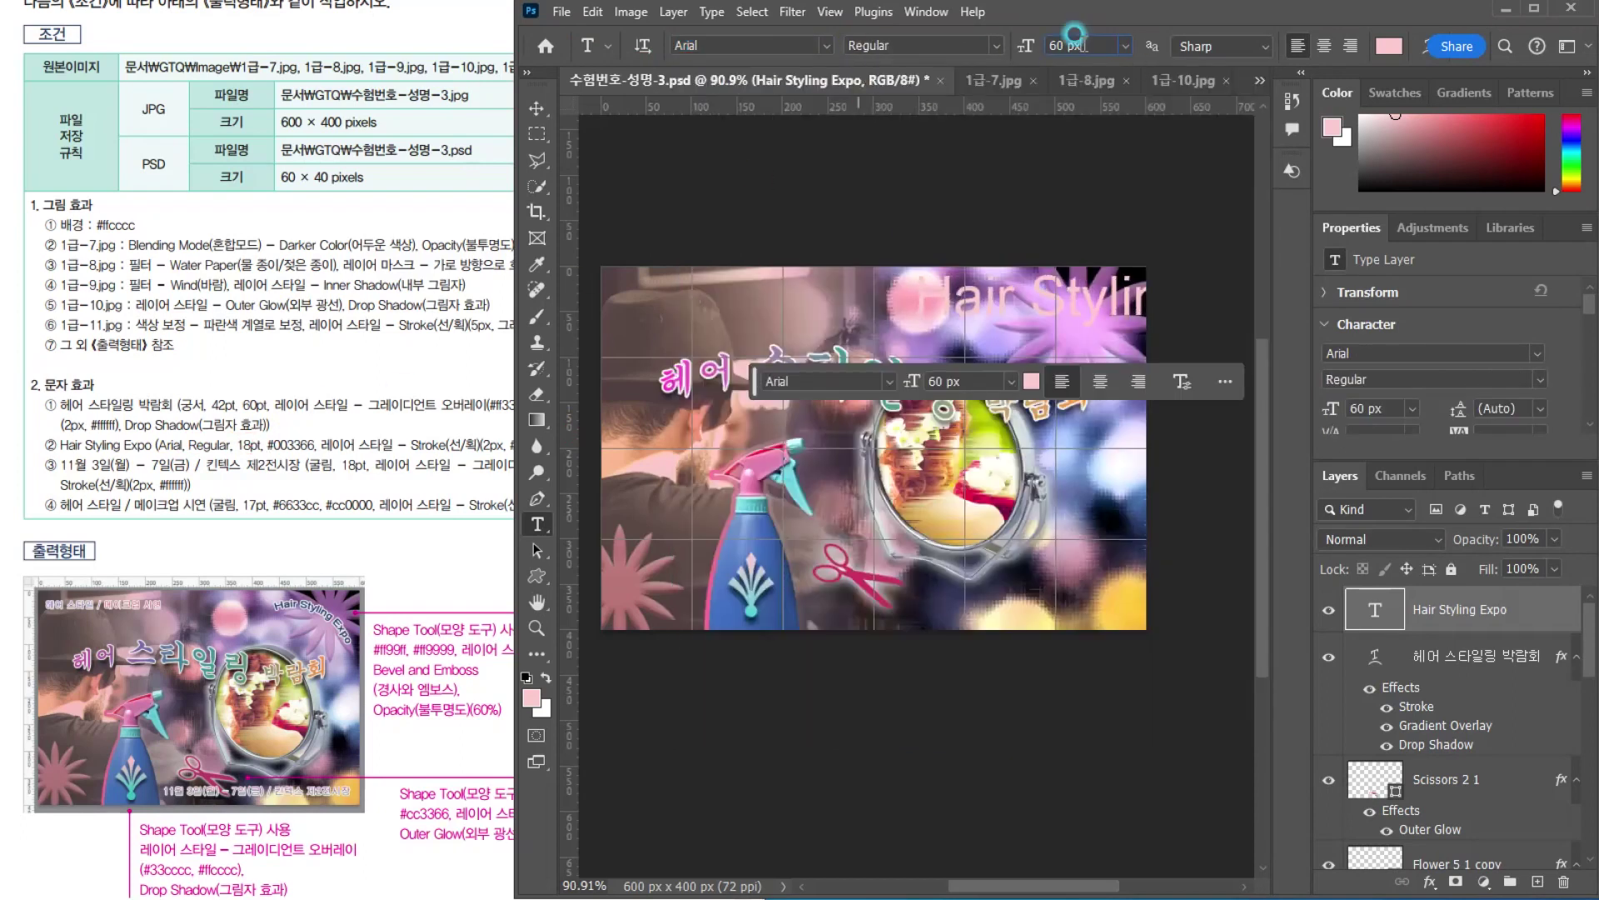
{"action": "type", "text": "18"}
{"action": "key", "text": "Return"}
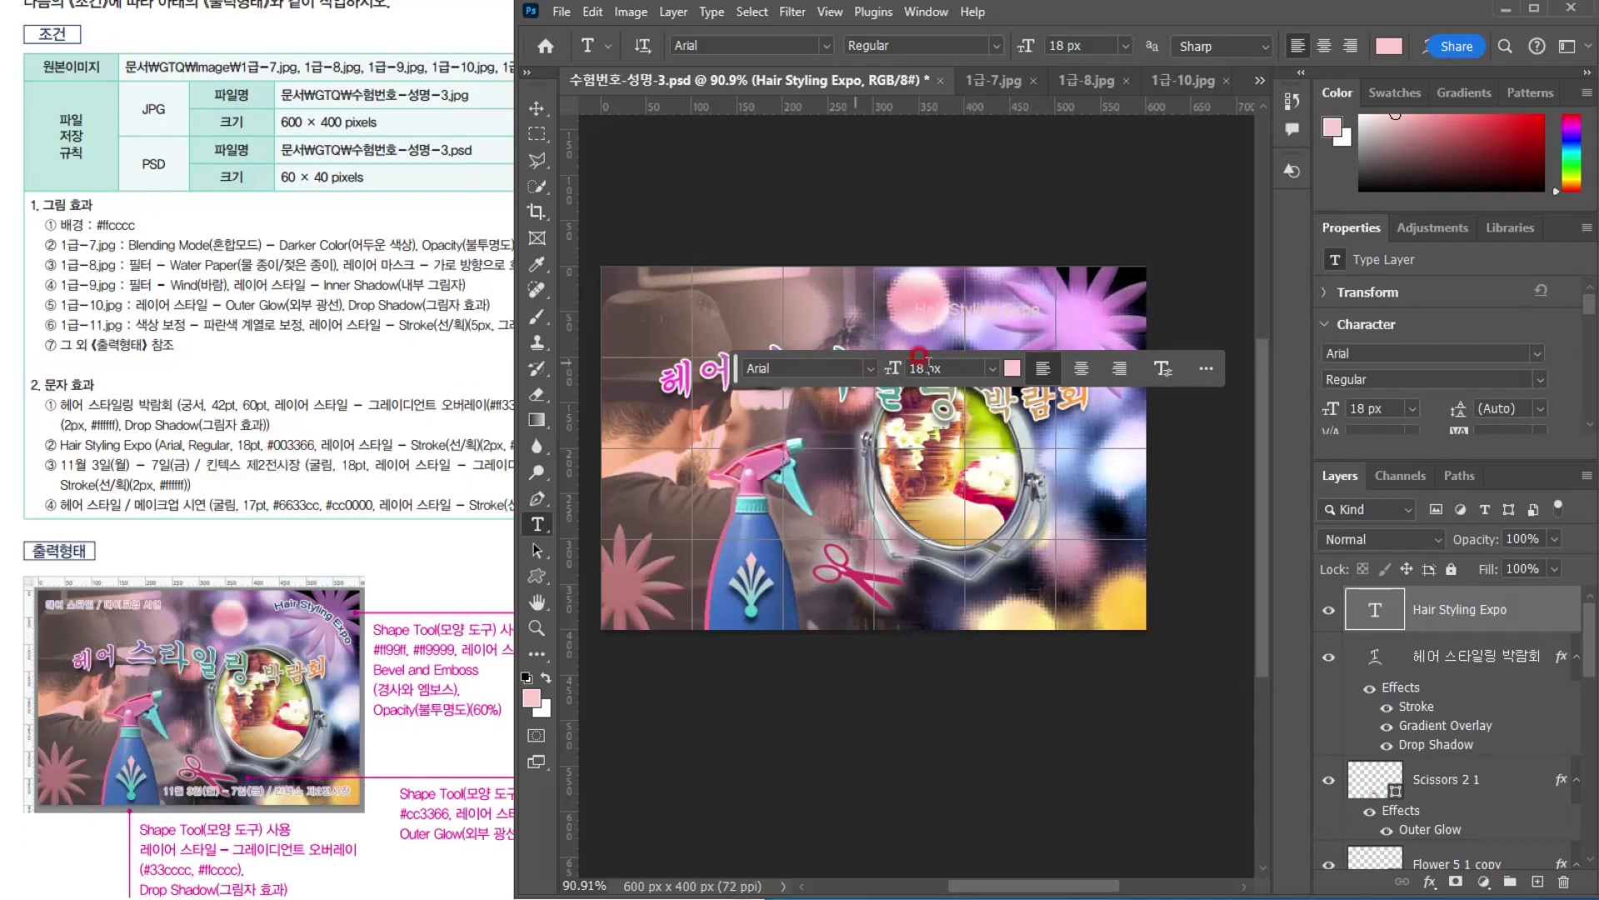
Change the "Hair Styling Expo" text colour to #003366
{"action": "left_click_drag", "start_coordinate": [737, 371], "coordinate": [698, 676]}
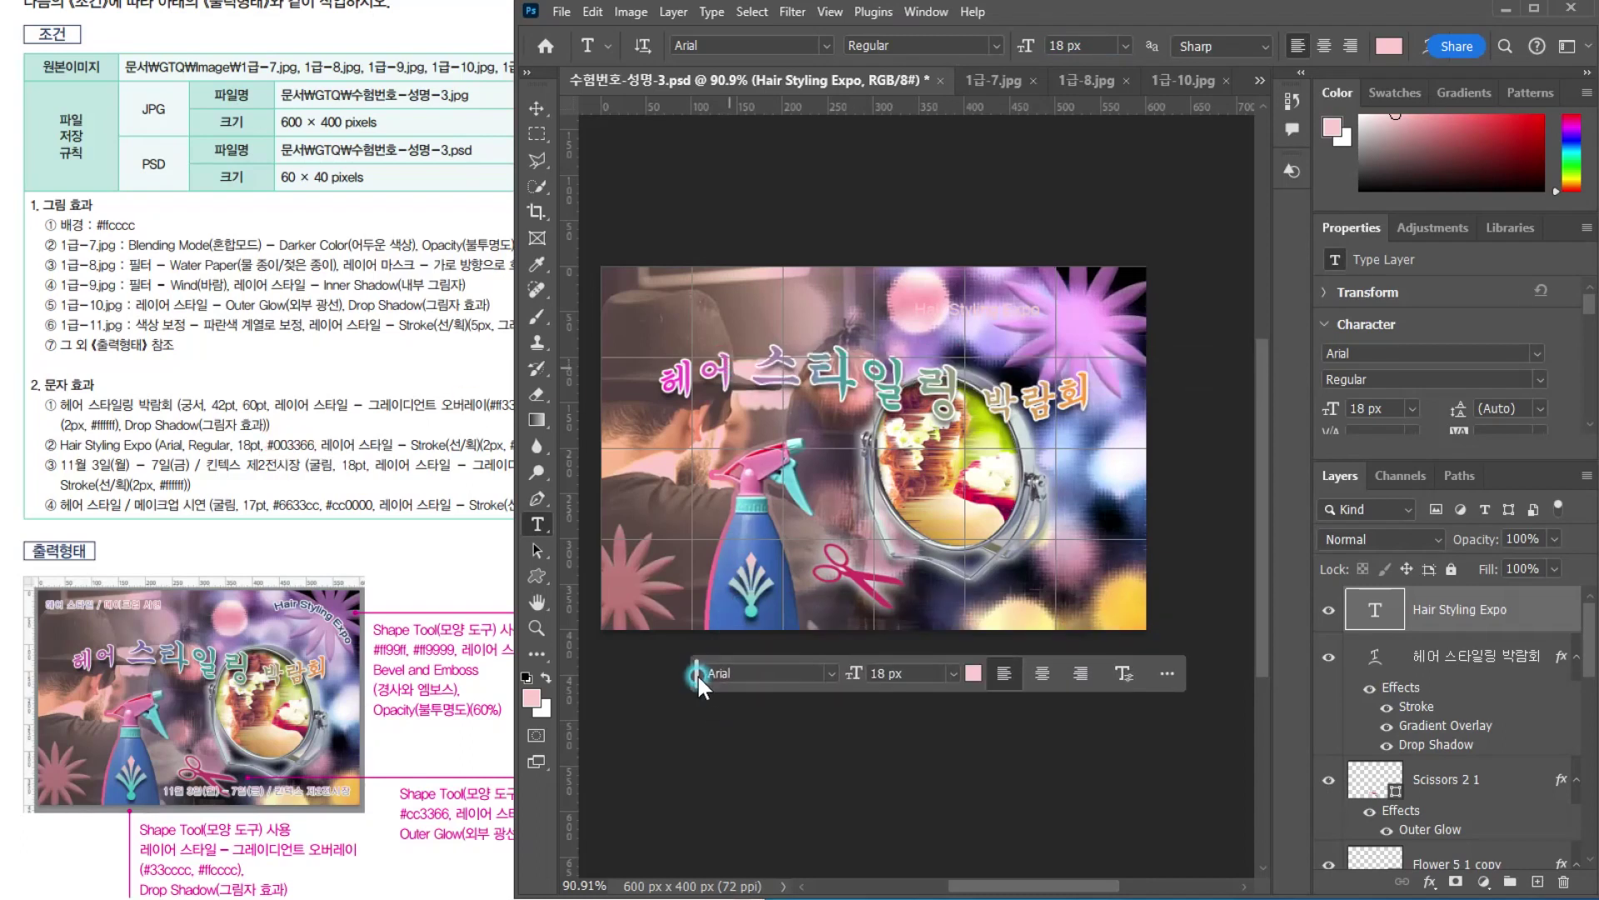
{"action": "left_click", "coordinate": [724, 664]}
{"action": "left_click", "coordinate": [751, 673]}
{"action": "left_click", "coordinate": [971, 673]}
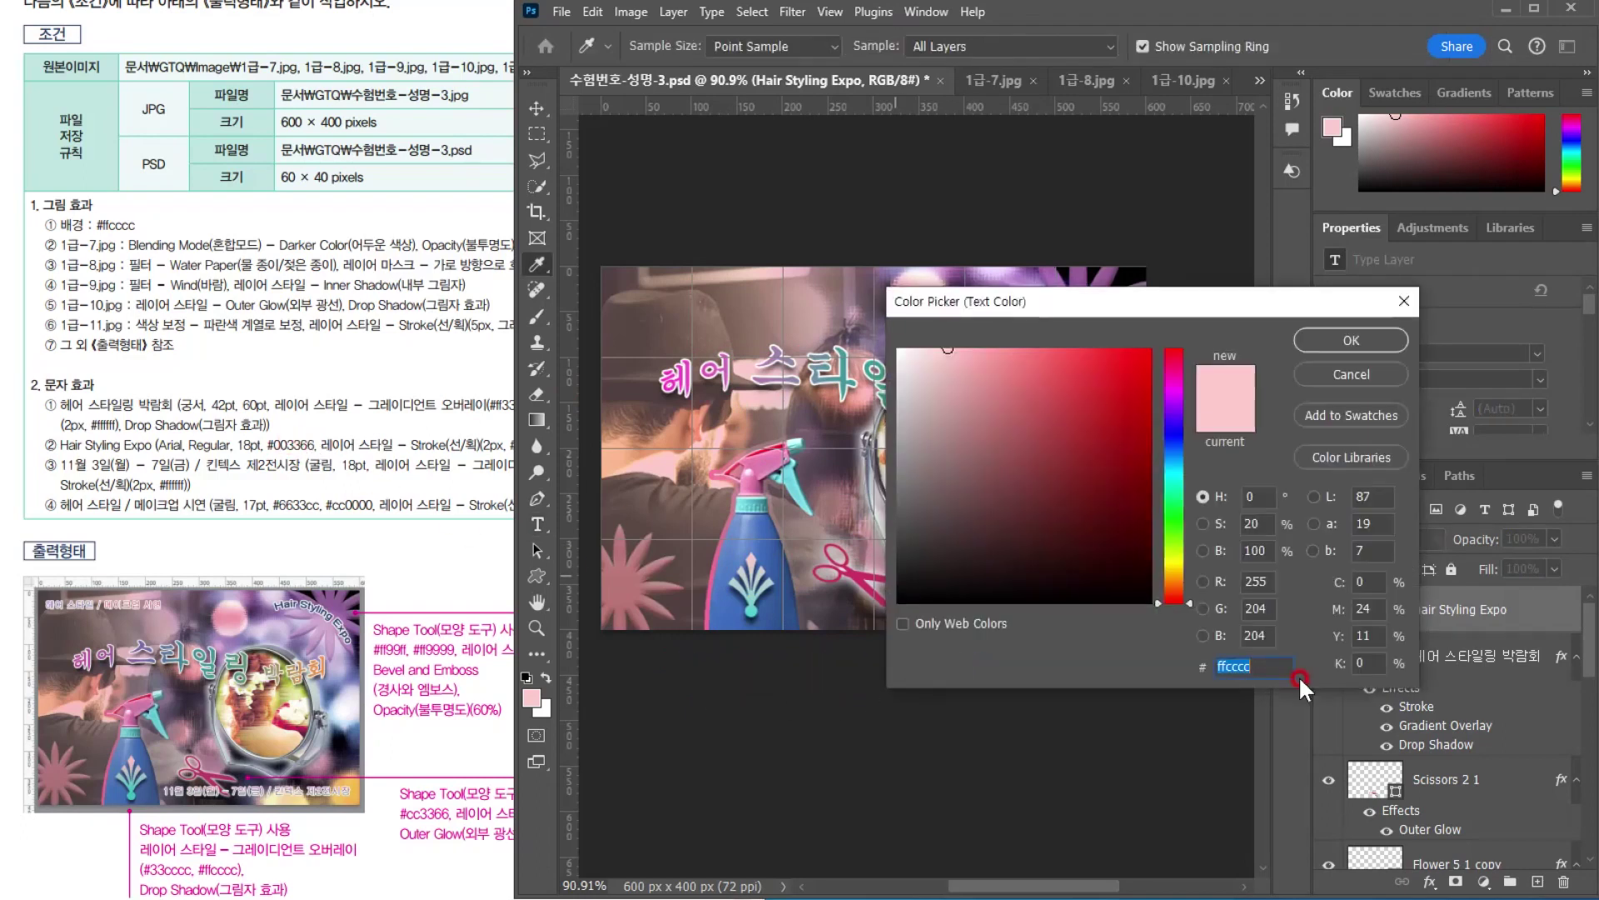
{"action": "type", "text": "003366"}
{"action": "key", "text": "Return"}
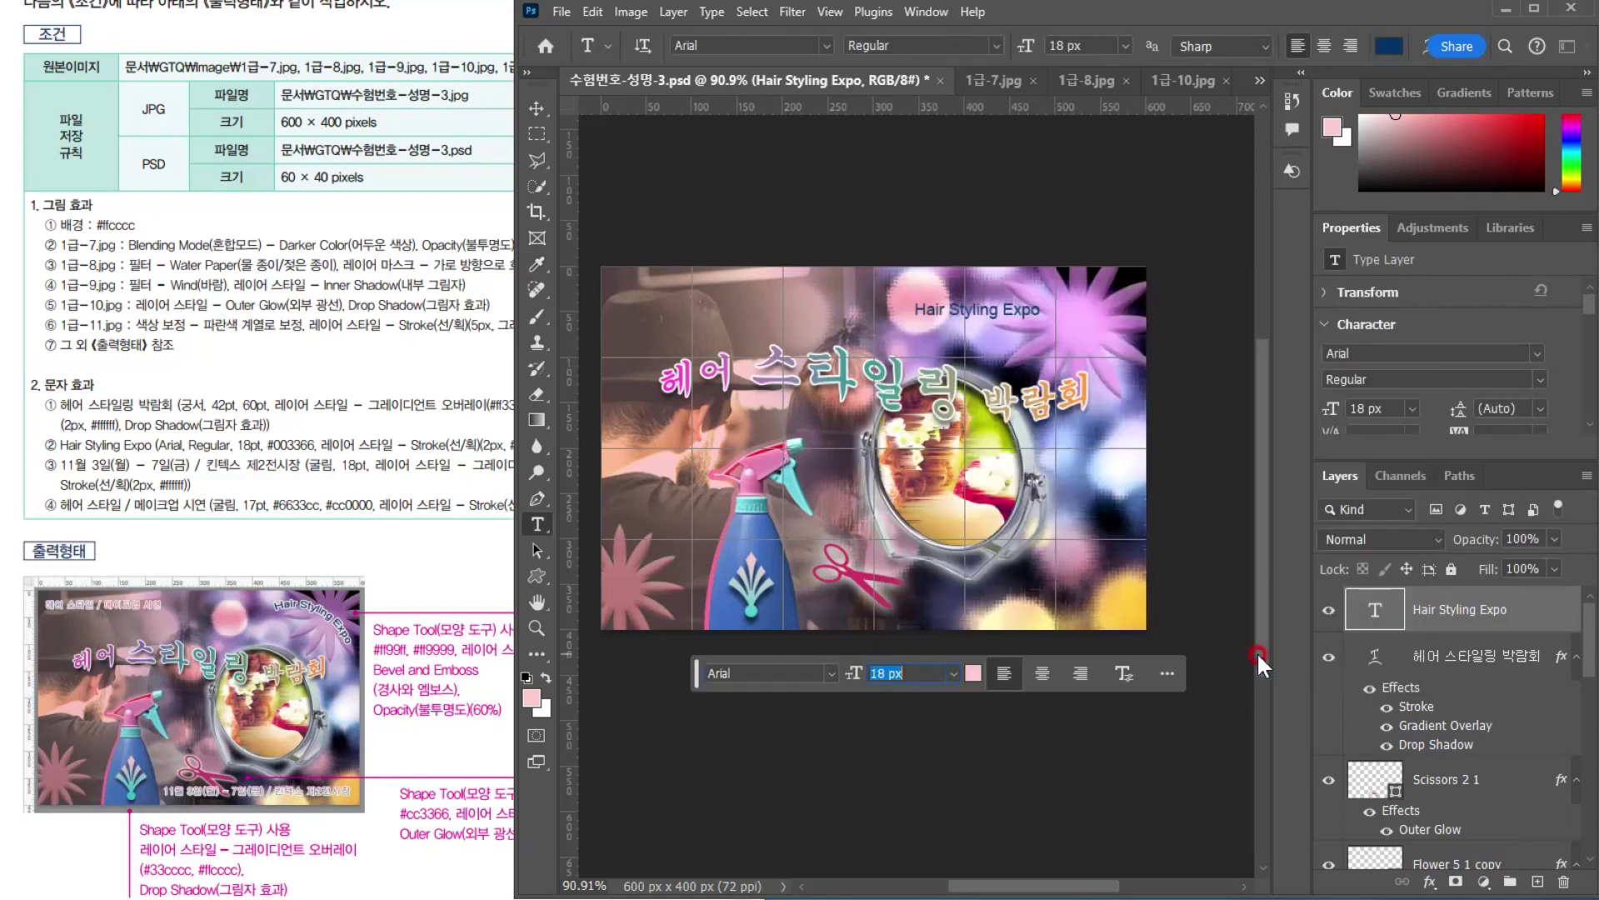
Add a 2 px outside Stroke in solid white to the "Hair Styling Expo" text layer
{"action": "left_click", "coordinate": [352, 439]}
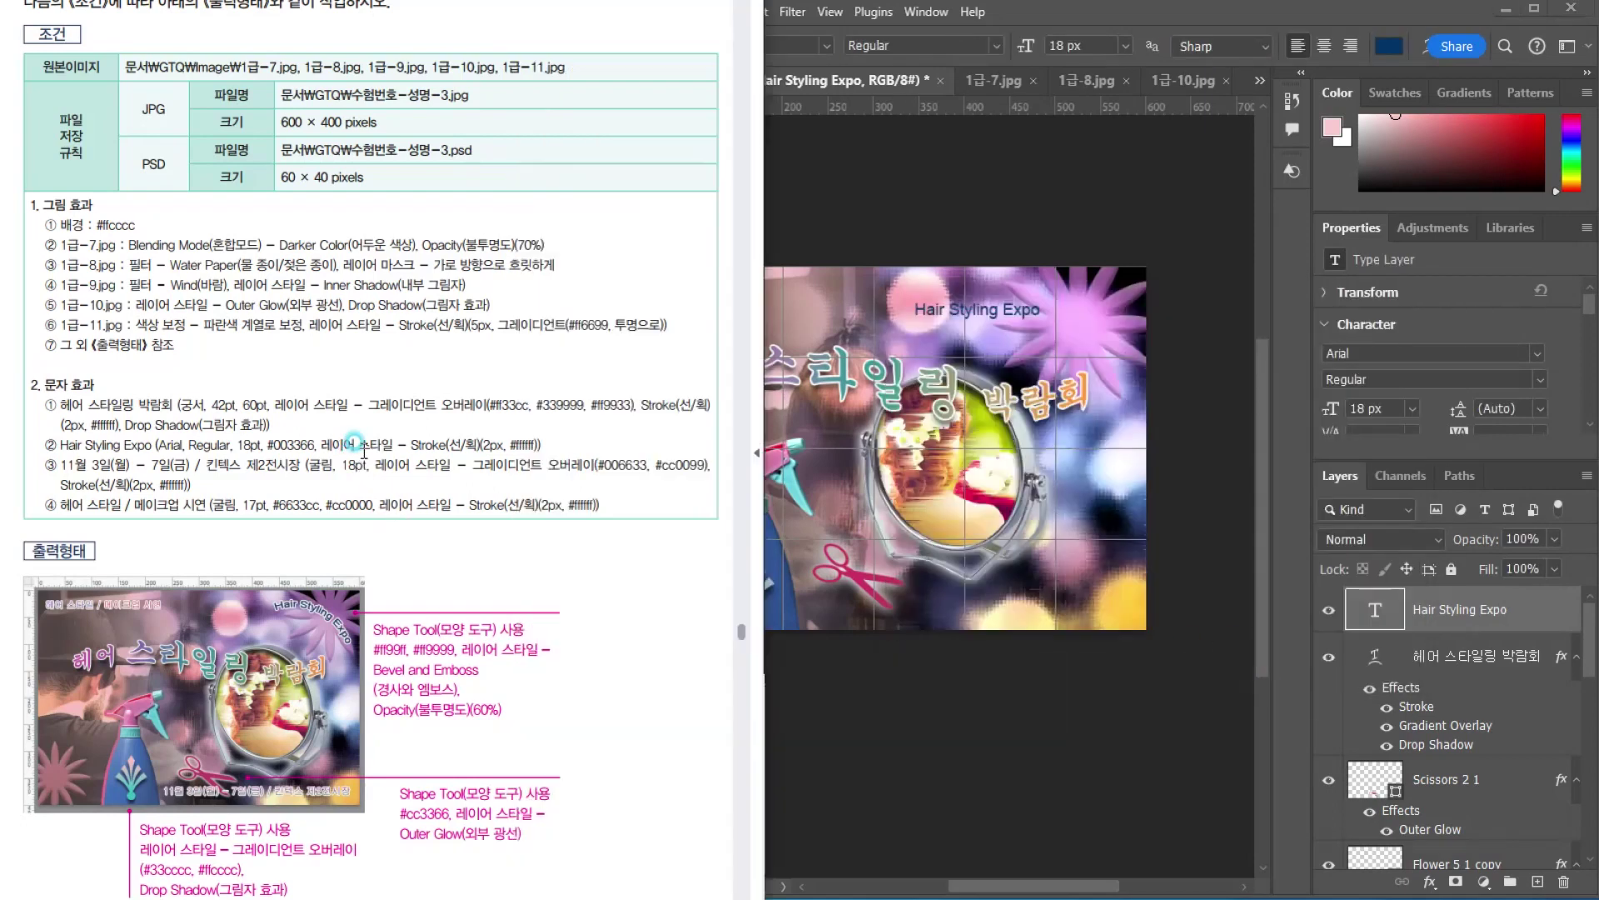
{"action": "left_click", "coordinate": [1482, 612]}
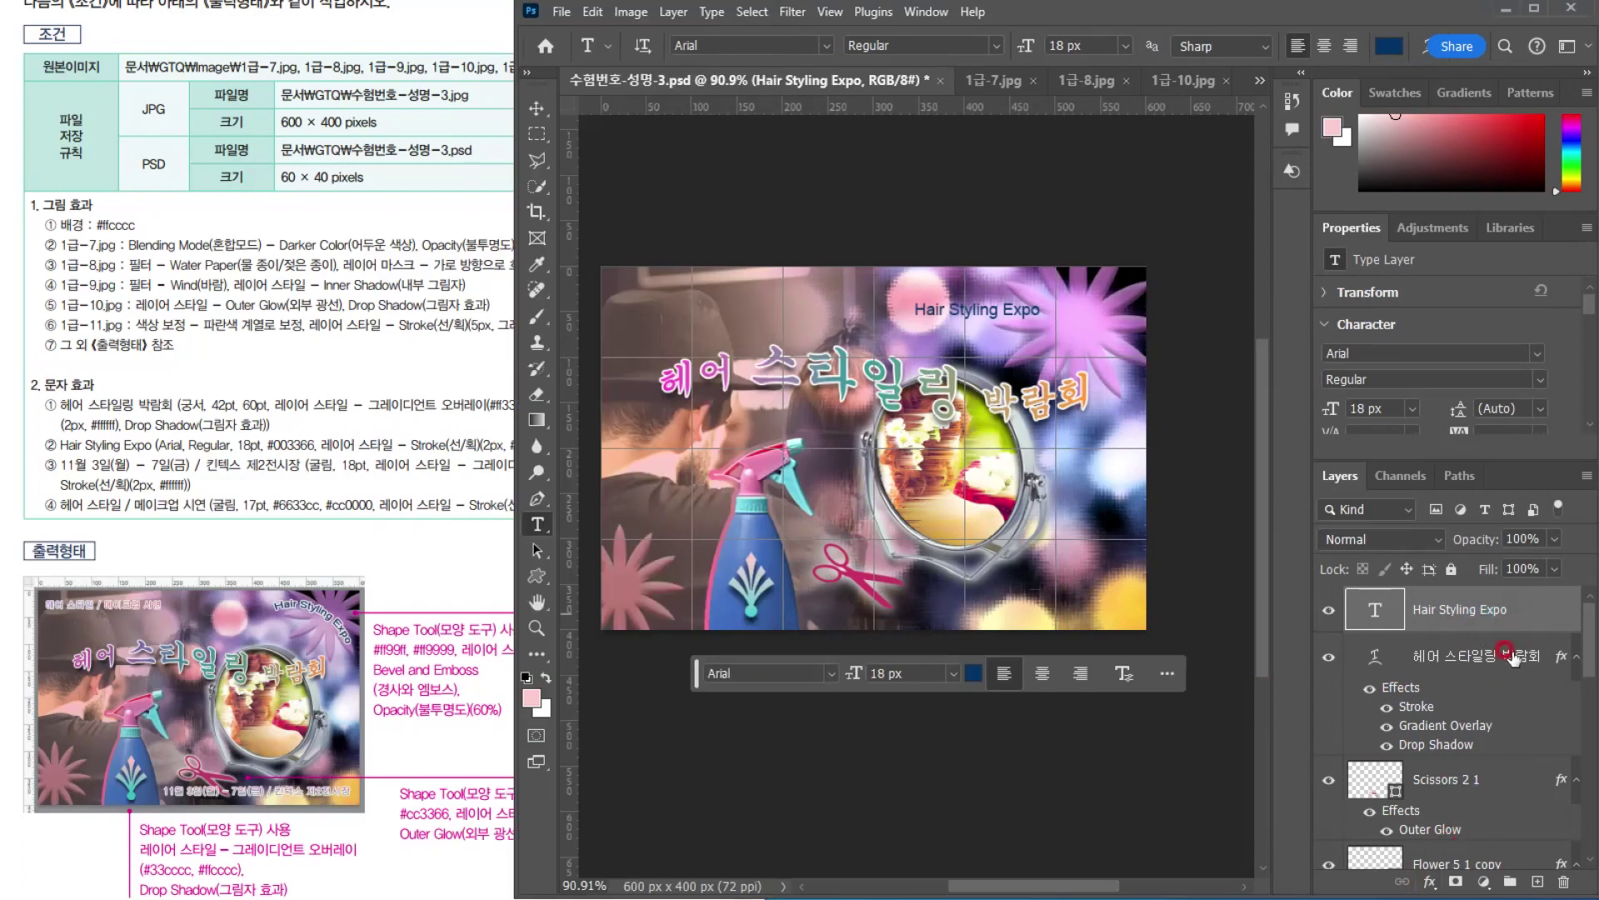
{"action": "left_click", "coordinate": [1429, 881]}
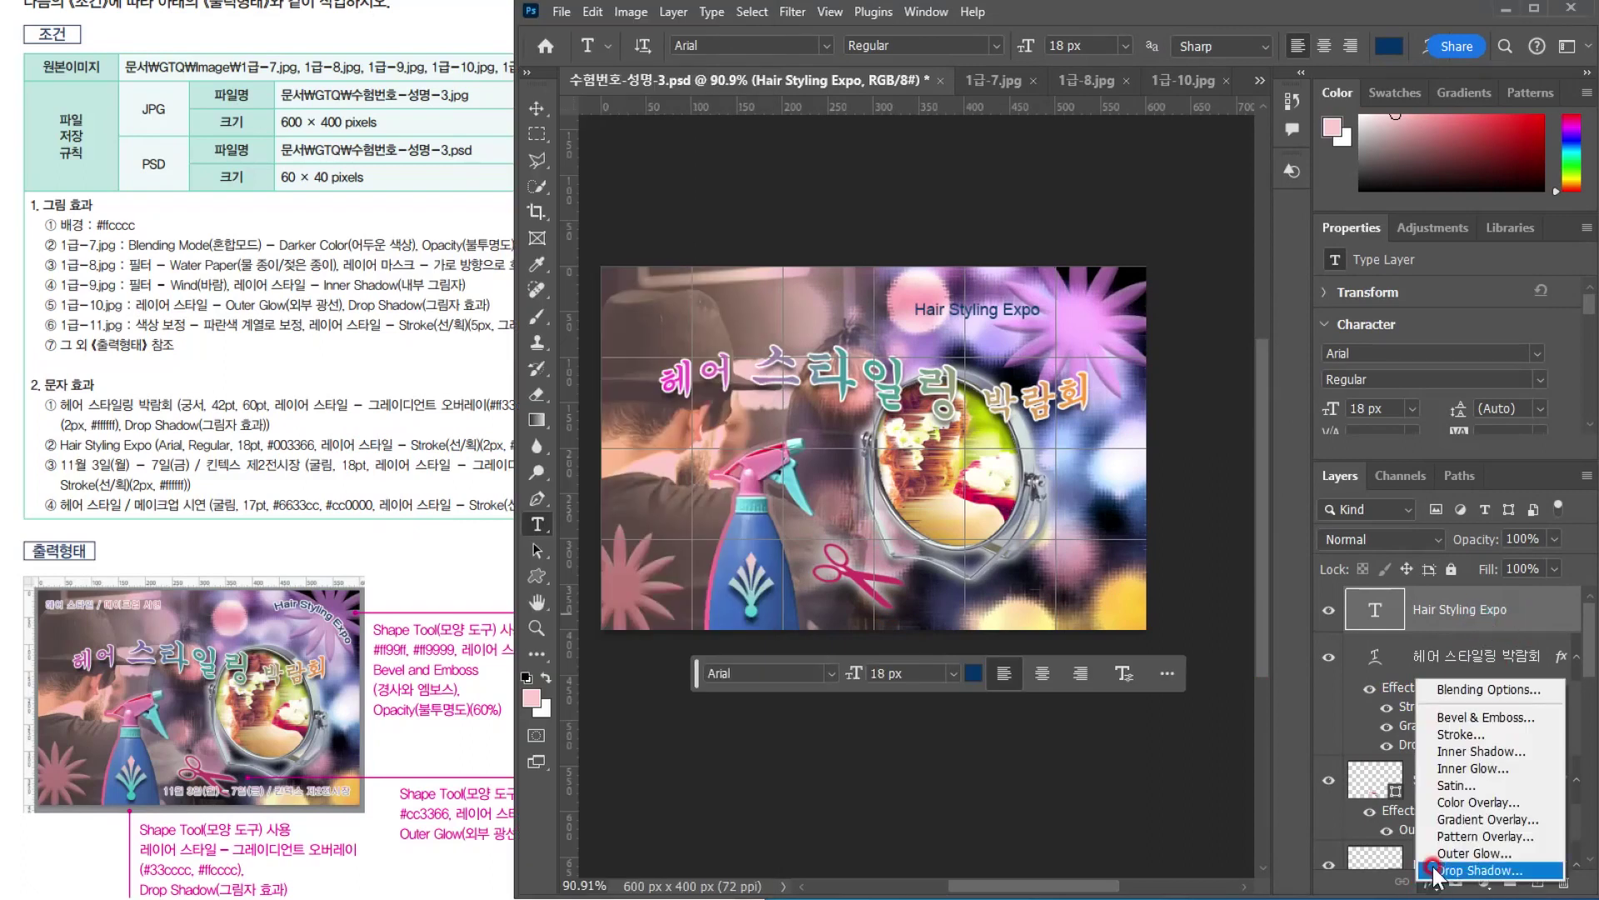
{"action": "left_click", "coordinate": [1457, 738]}
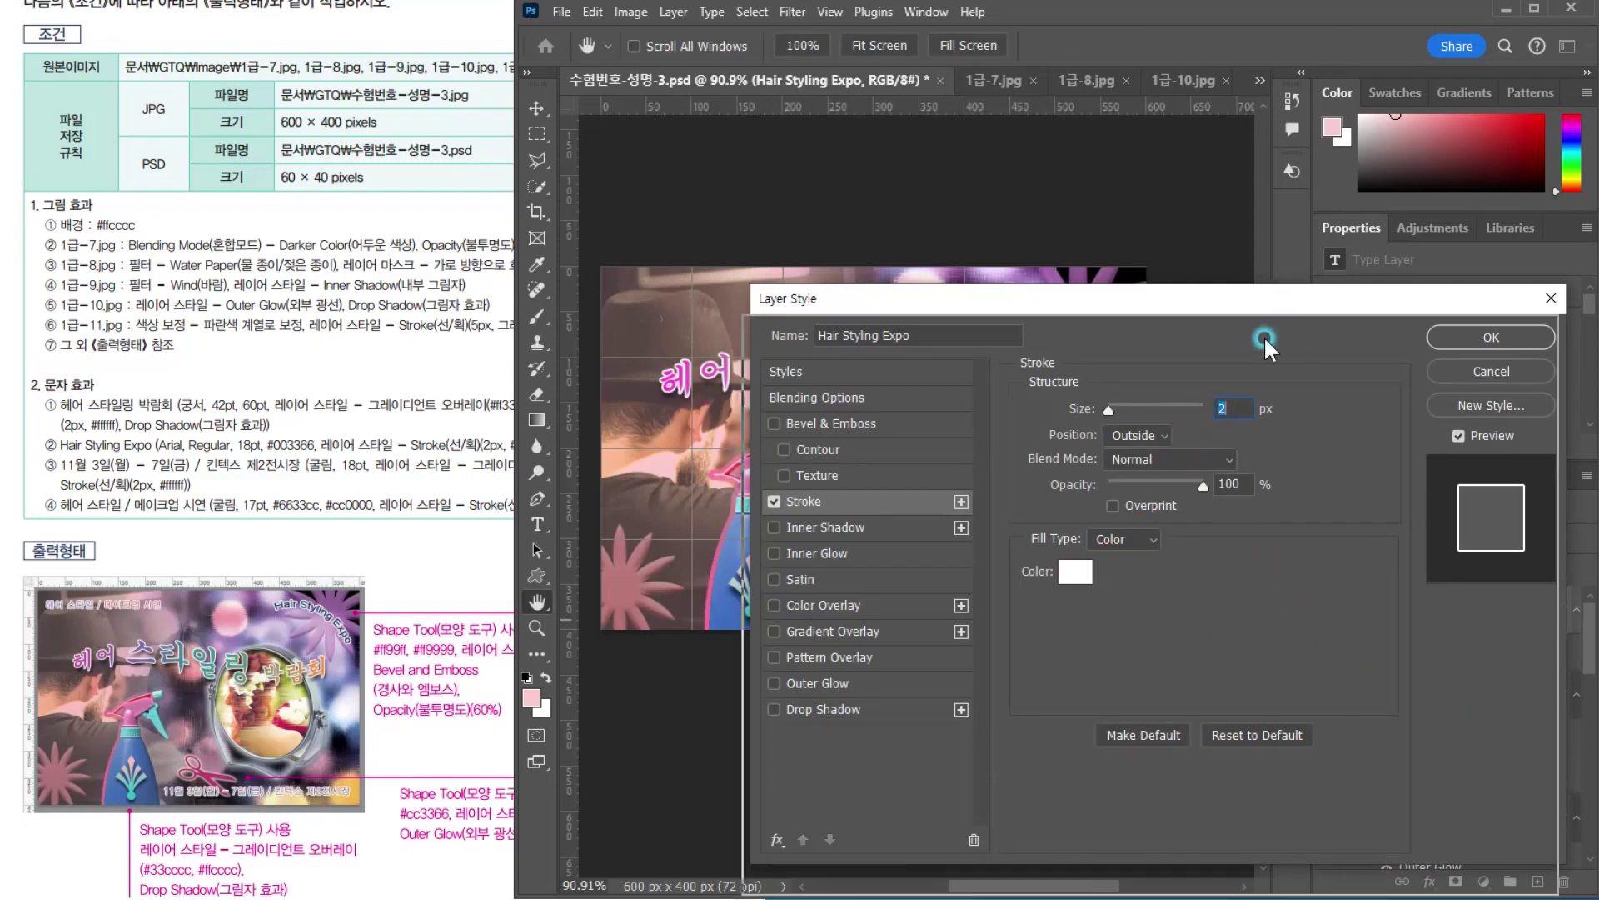
{"action": "left_click_drag", "start_coordinate": [1276, 292], "coordinate": [1181, 526]}
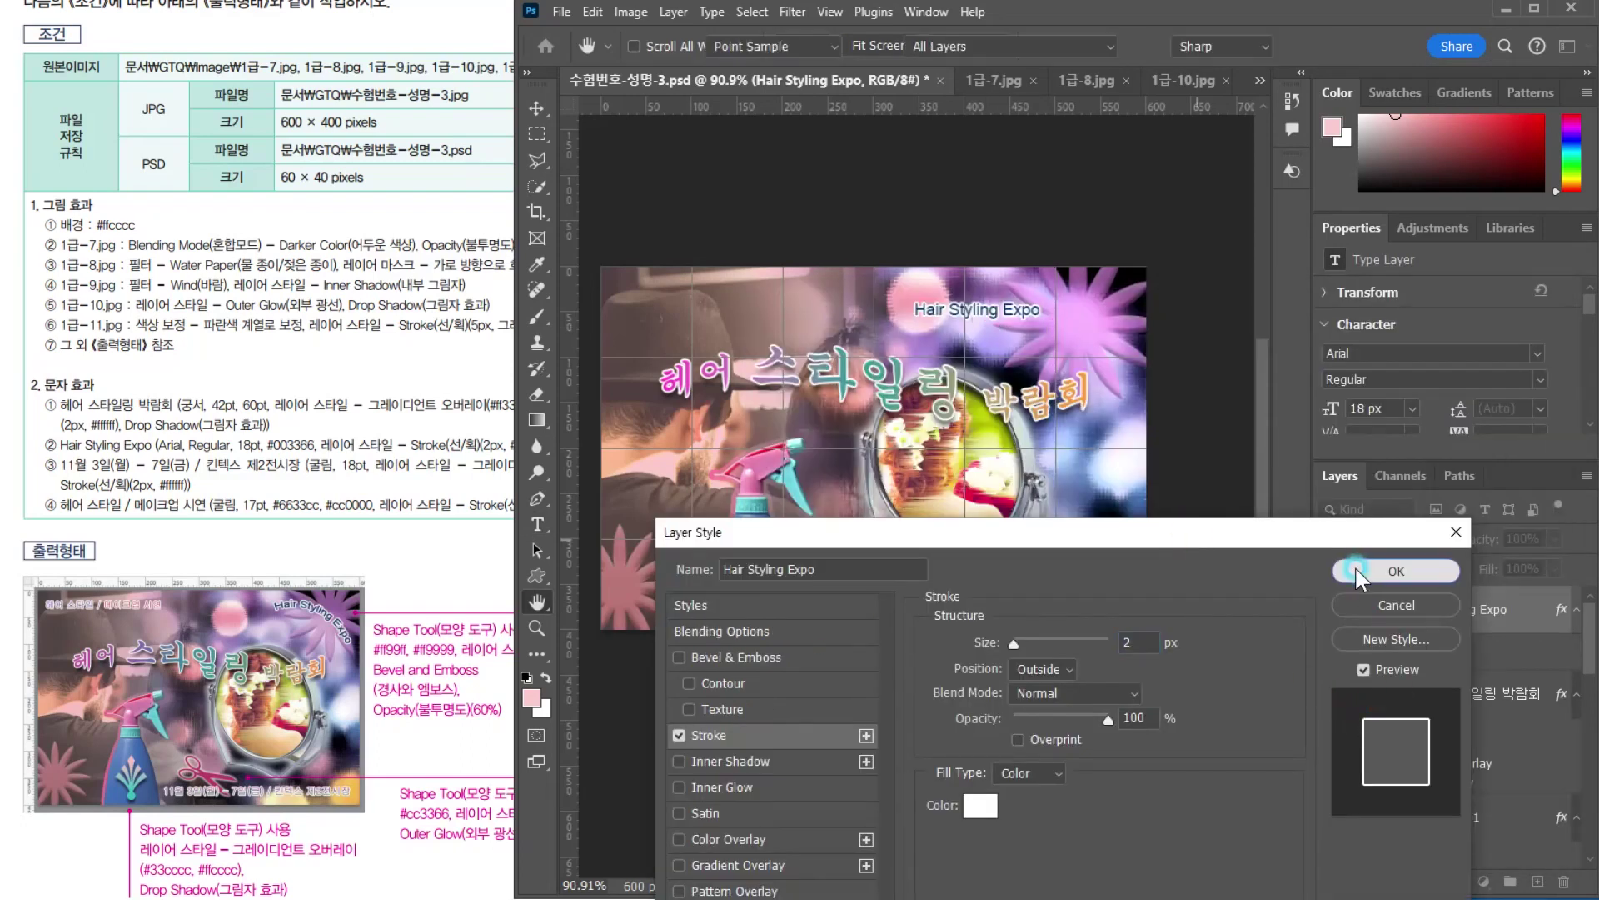
{"action": "left_click", "coordinate": [1366, 573]}
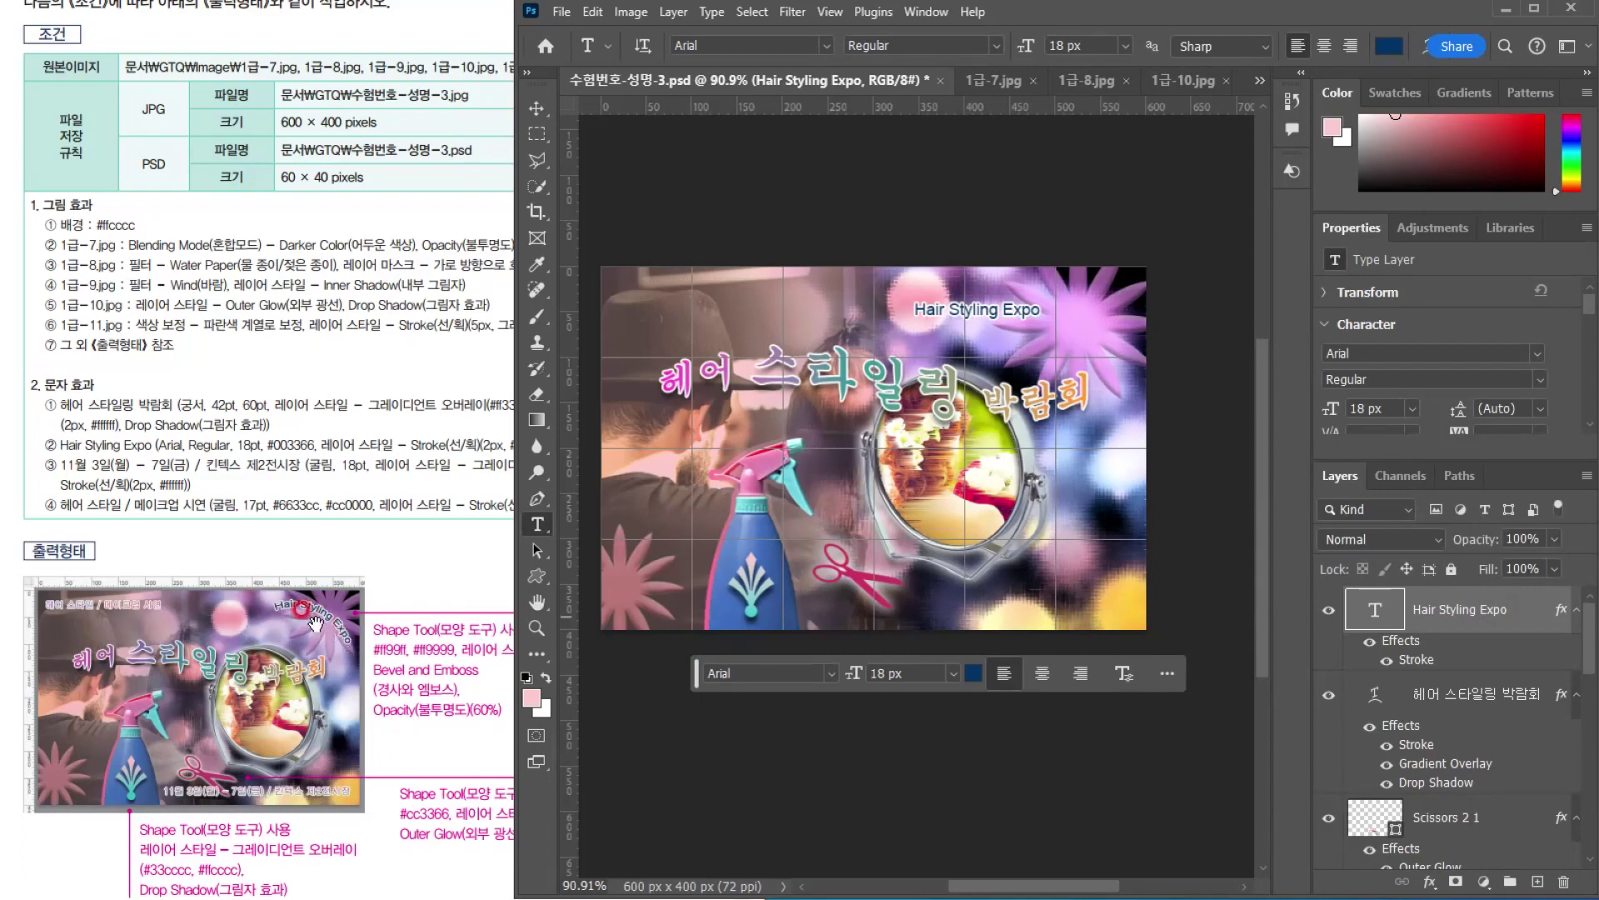
Warp the "Hair Styling Expo" text with the horizontal Arc style at +50% bend
{"action": "left_click", "coordinate": [1370, 607]}
{"action": "left_click", "coordinate": [1423, 50]}
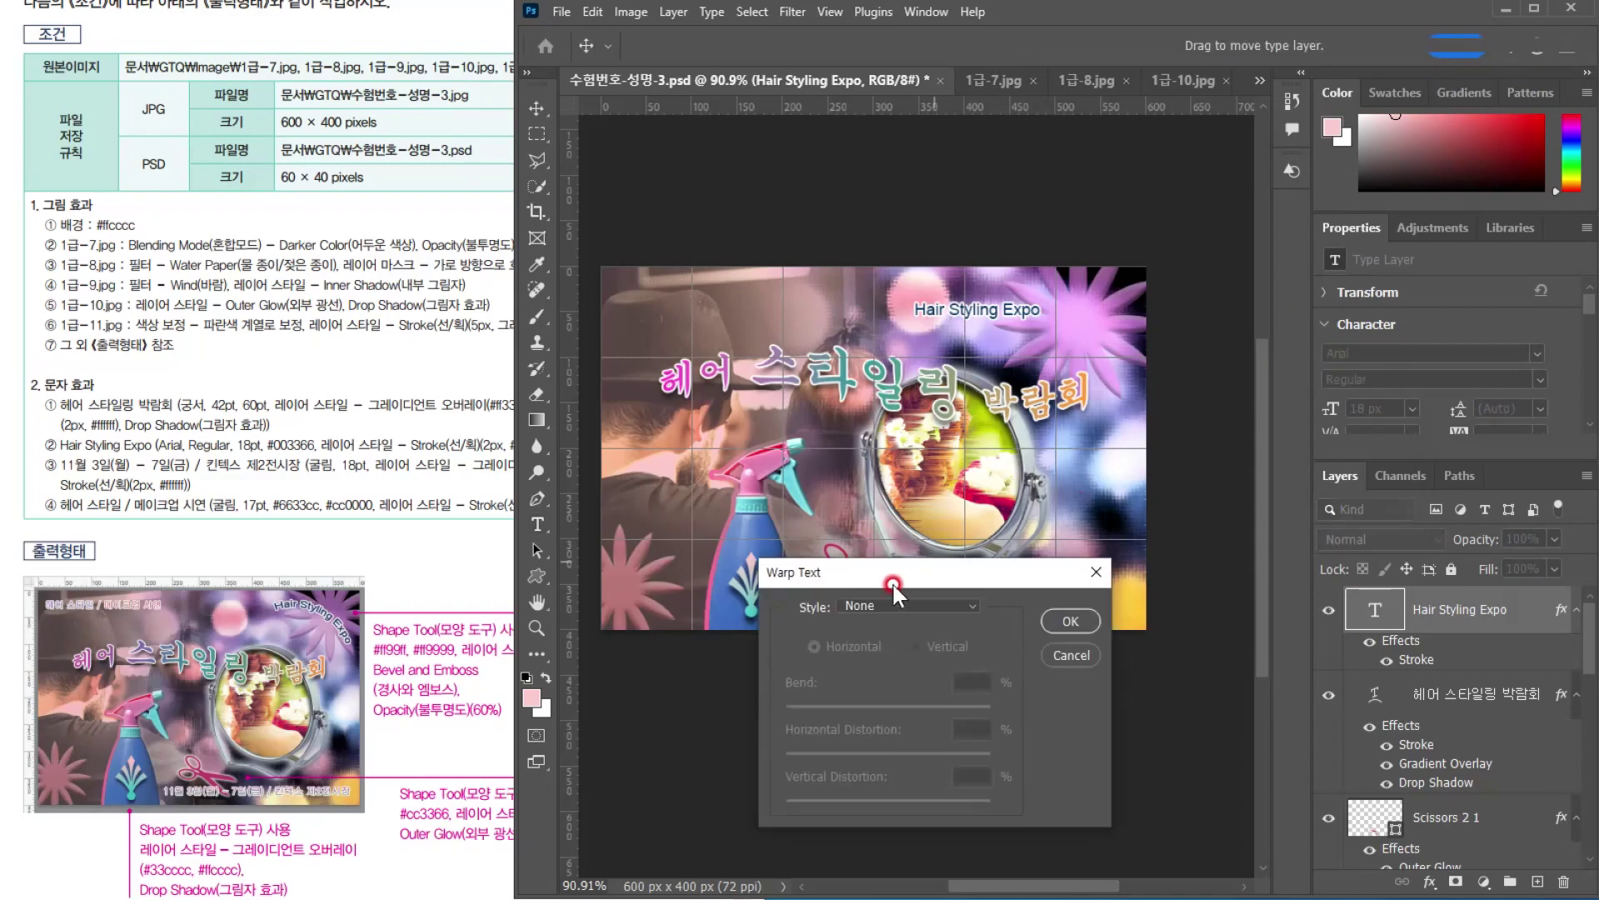
{"action": "left_click", "coordinate": [868, 603]}
{"action": "left_click", "coordinate": [862, 658]}
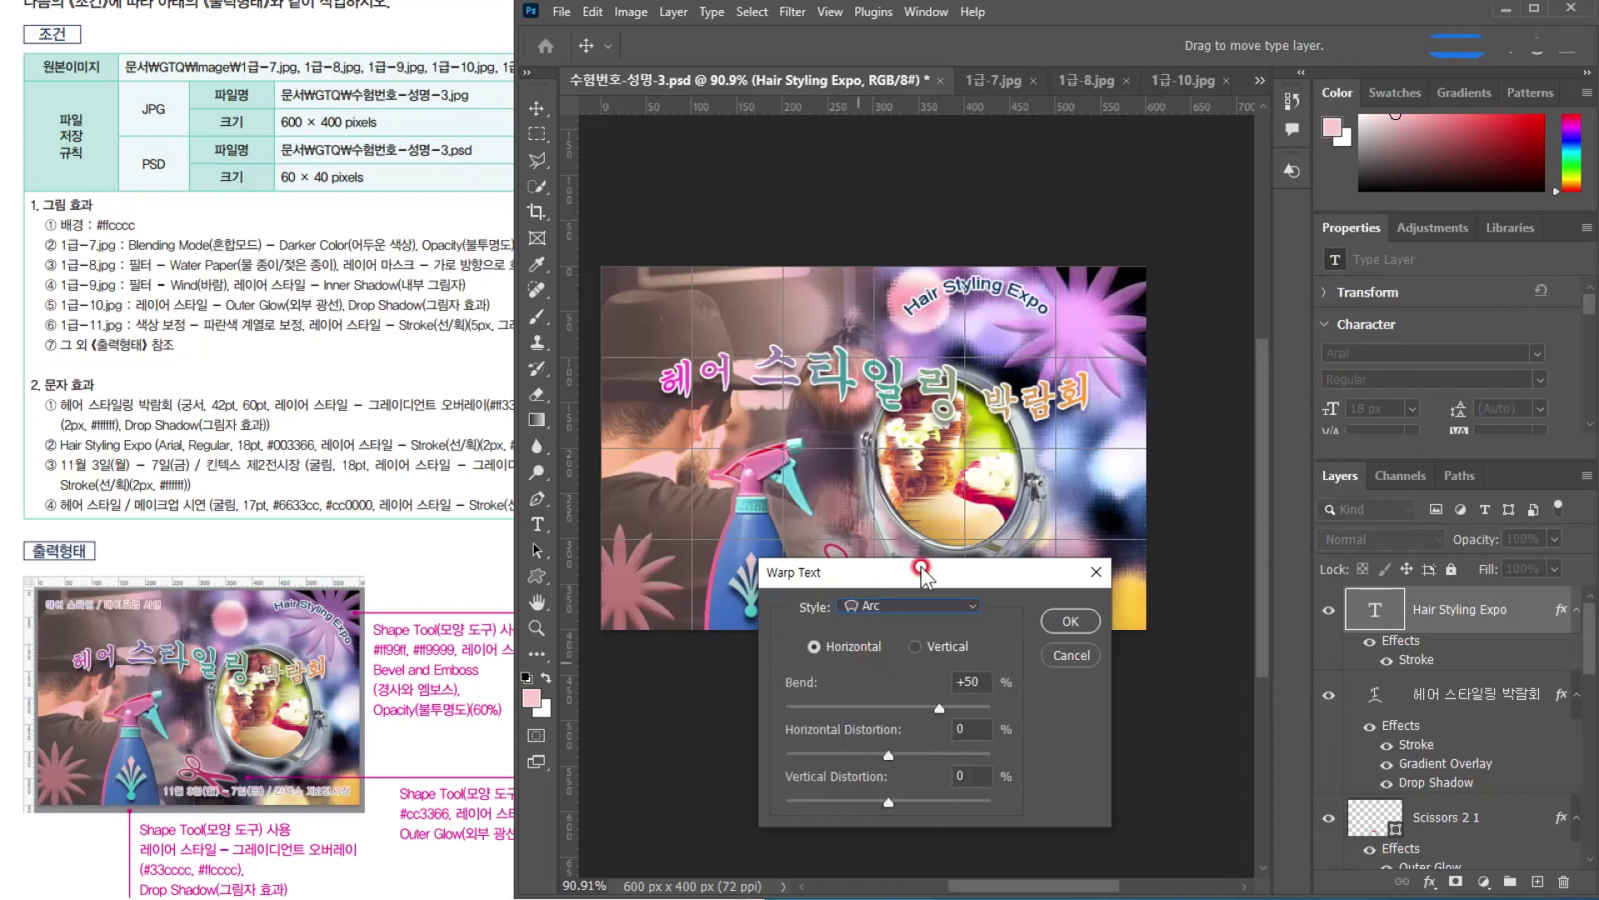
{"action": "left_click", "coordinate": [1052, 631]}
Rotate the arched "Hair Styling Expo" text about 22° clockwise and move it onto the pink flower shape
{"action": "left_click", "coordinate": [1051, 313]}
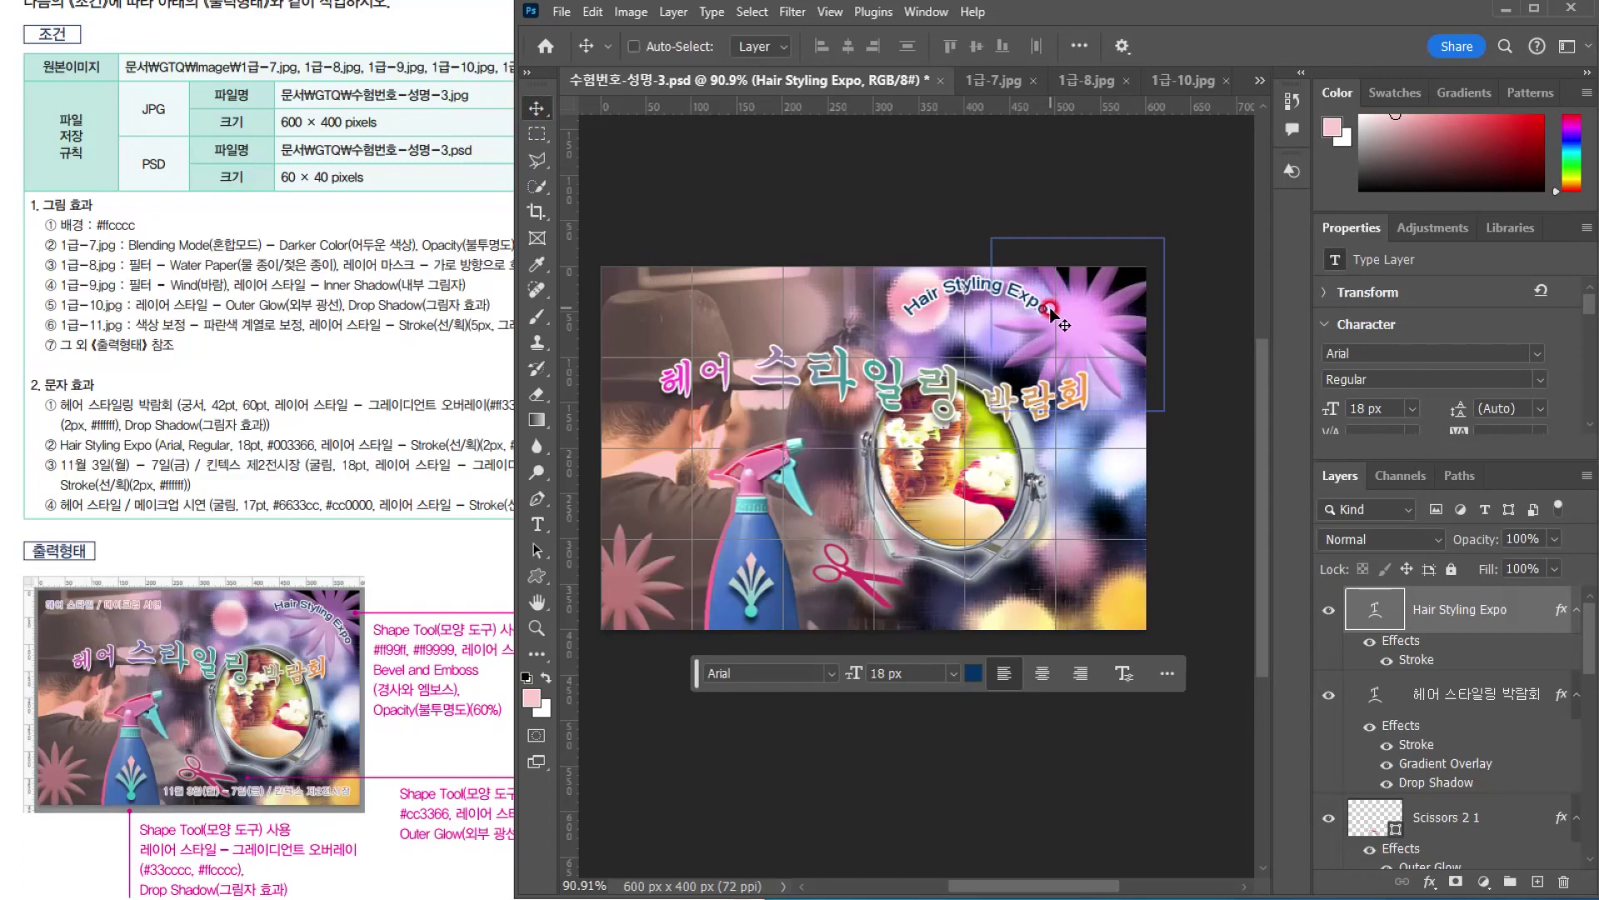
{"action": "key", "text": "ctrl+t"}
{"action": "left_click_drag", "start_coordinate": [1051, 313], "coordinate": [1072, 369]}
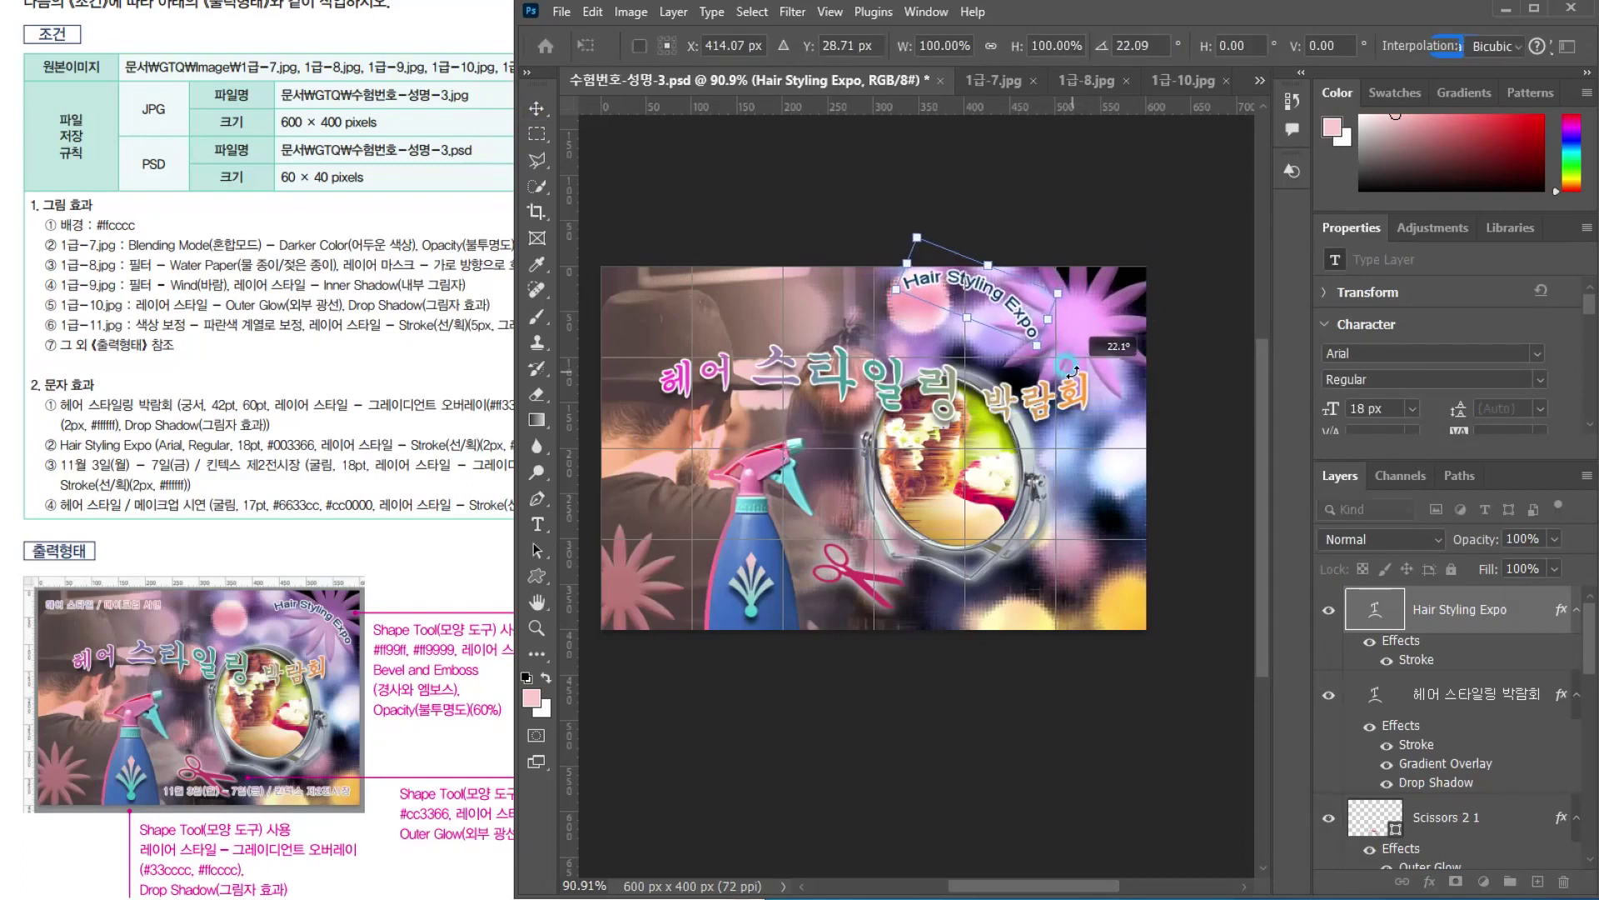
{"action": "left_click_drag", "start_coordinate": [1027, 305], "coordinate": [1102, 323]}
{"action": "key", "text": "Return"}
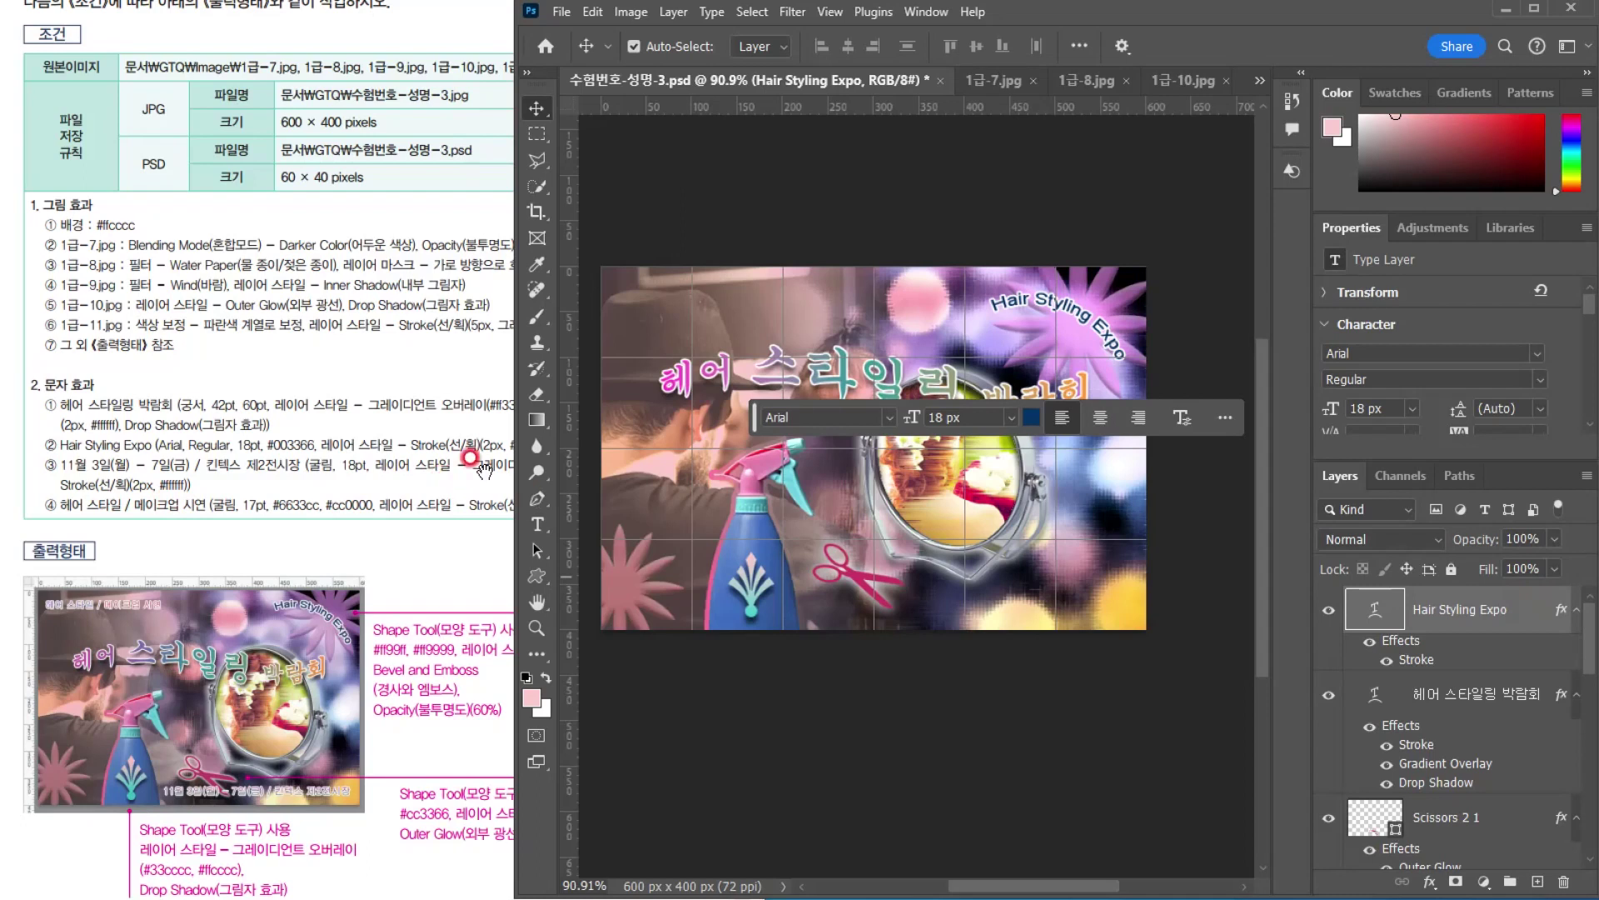
Add the text "11월 3일(월) - 7일(금) / 킨텍스 제2전시장" along the image's lower edge, below the scissors
{"action": "left_click", "coordinate": [537, 524]}
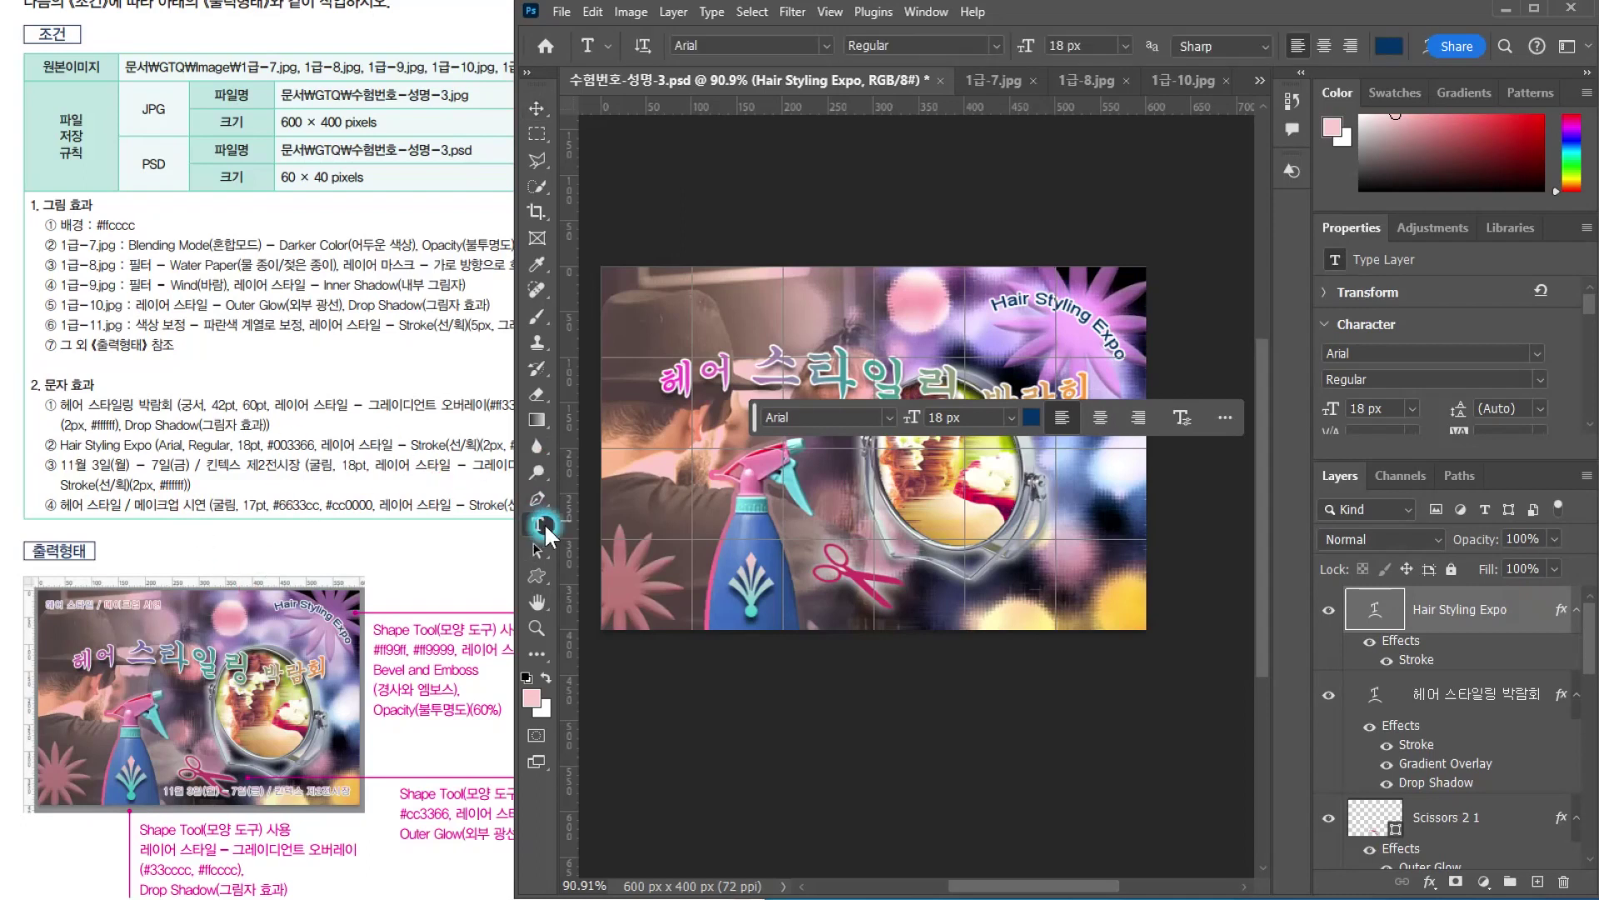
{"action": "left_click", "coordinate": [833, 600]}
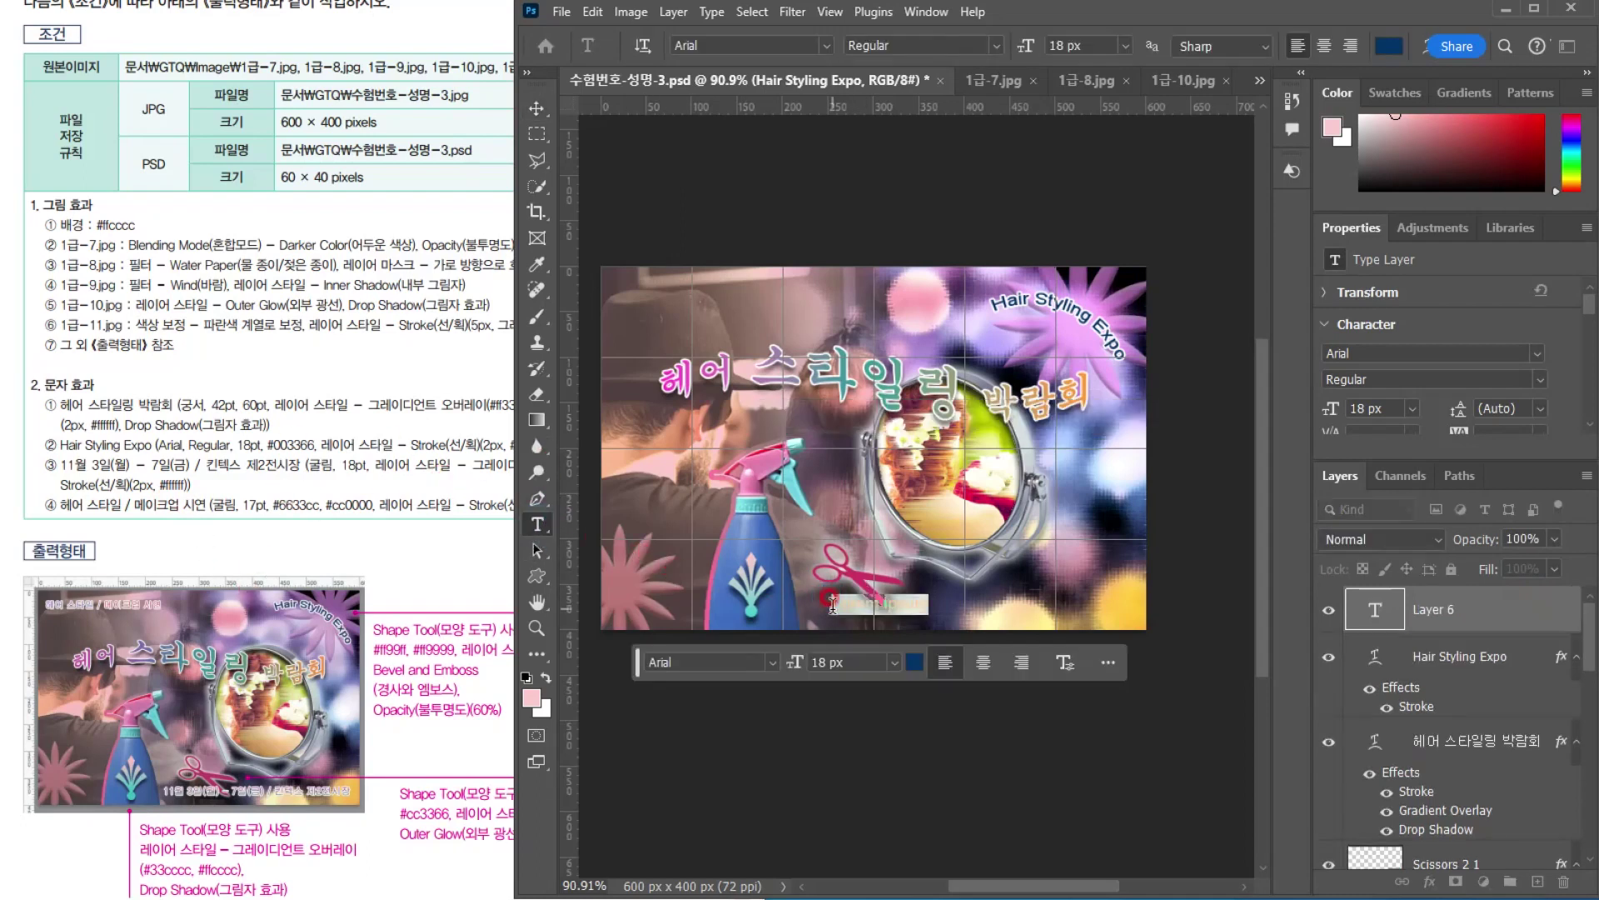
{"action": "key", "text": "BackSpace"}
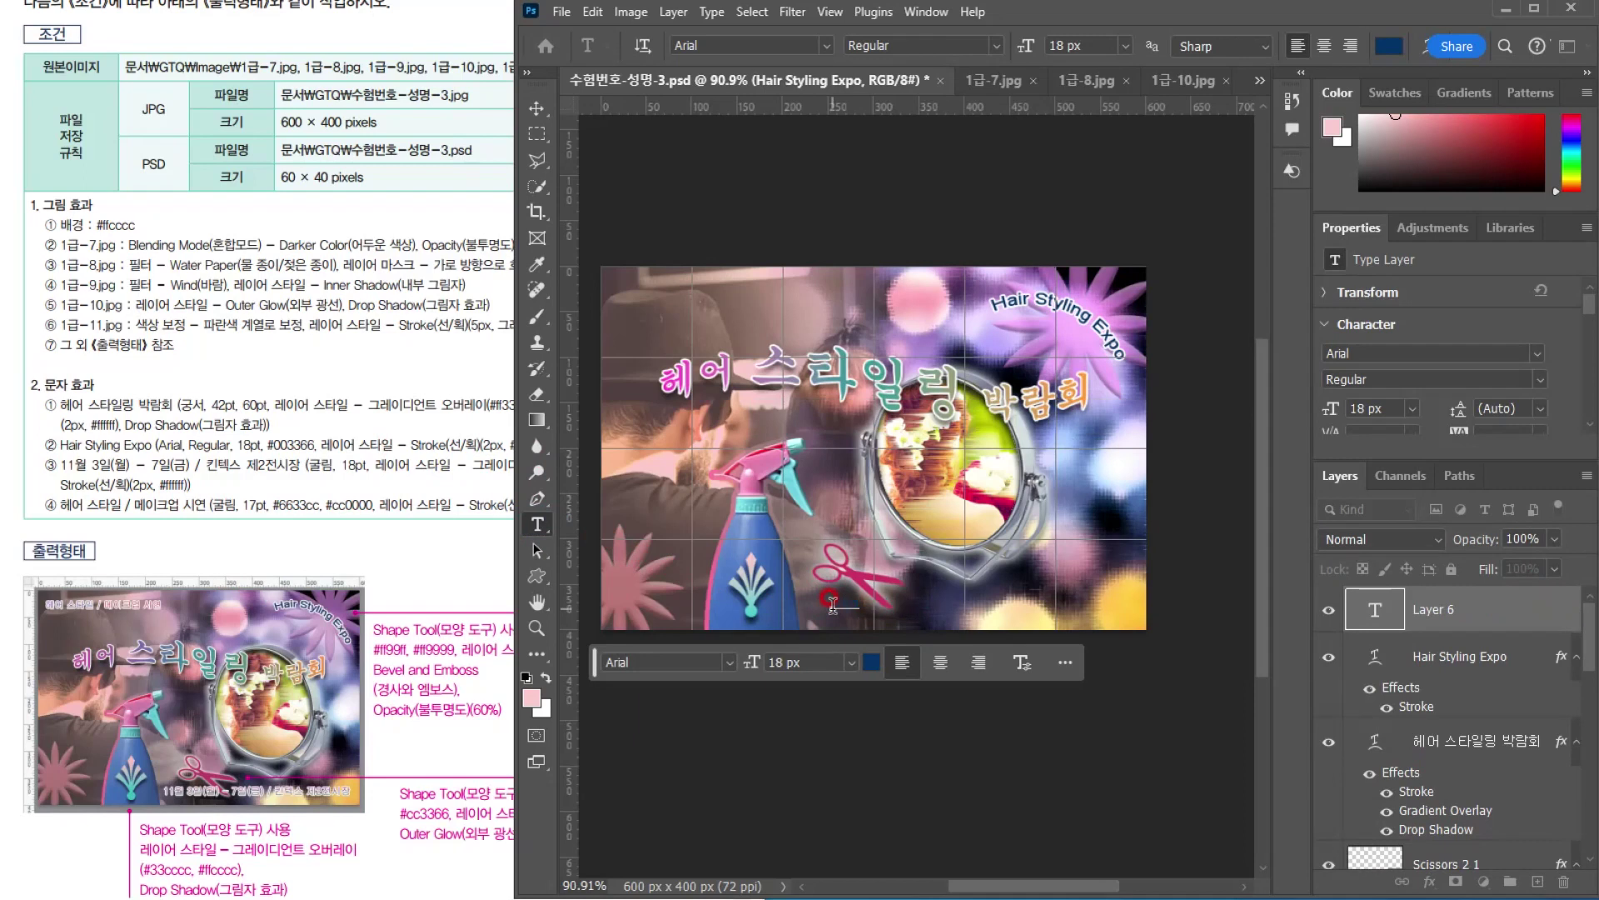
{"action": "key", "text": "BackSpace"}
{"action": "key", "text": "BackSpace"}
{"action": "key", "text": "BackSpace"}
{"action": "type", "text": "11월 3일(월"}
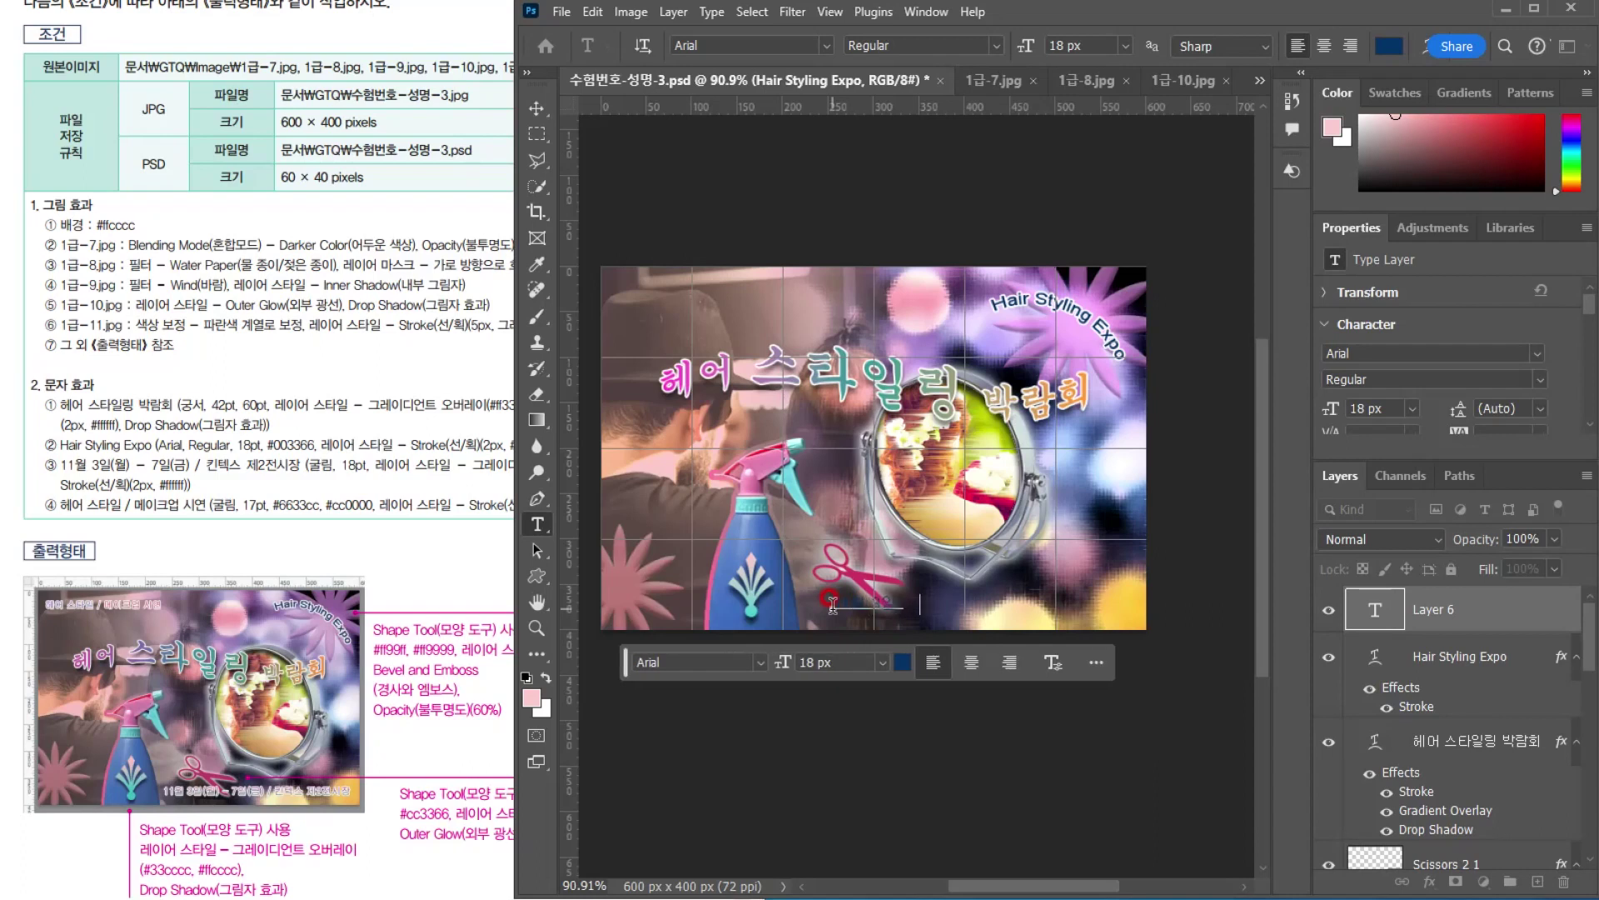
{"action": "type", "text": ") - 7일"}
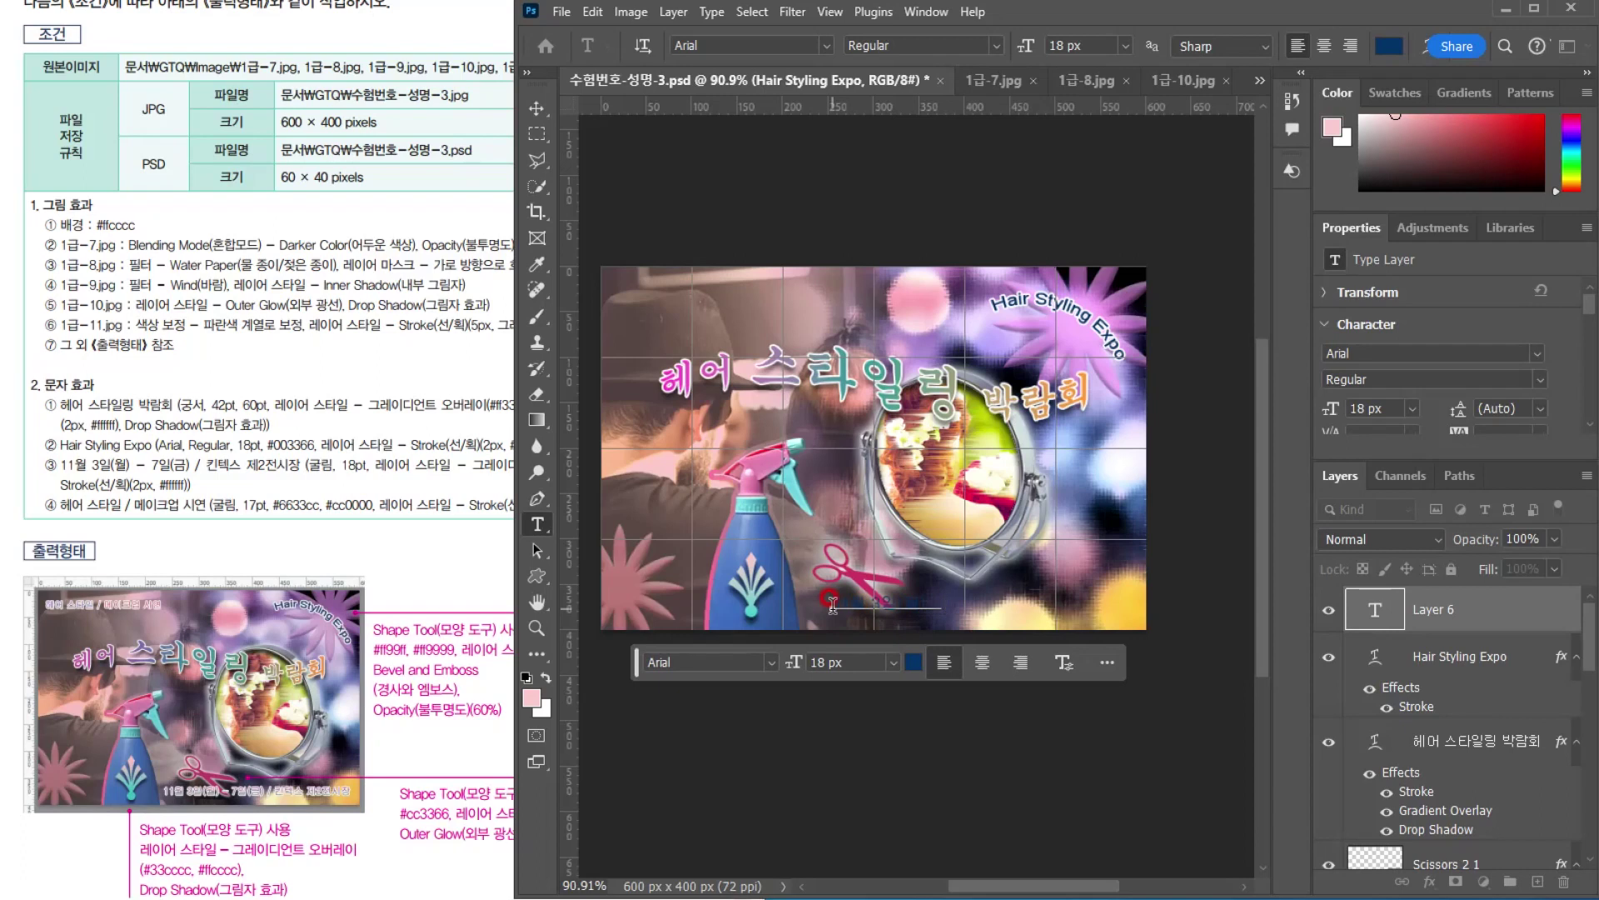
{"action": "type", "text": "("}
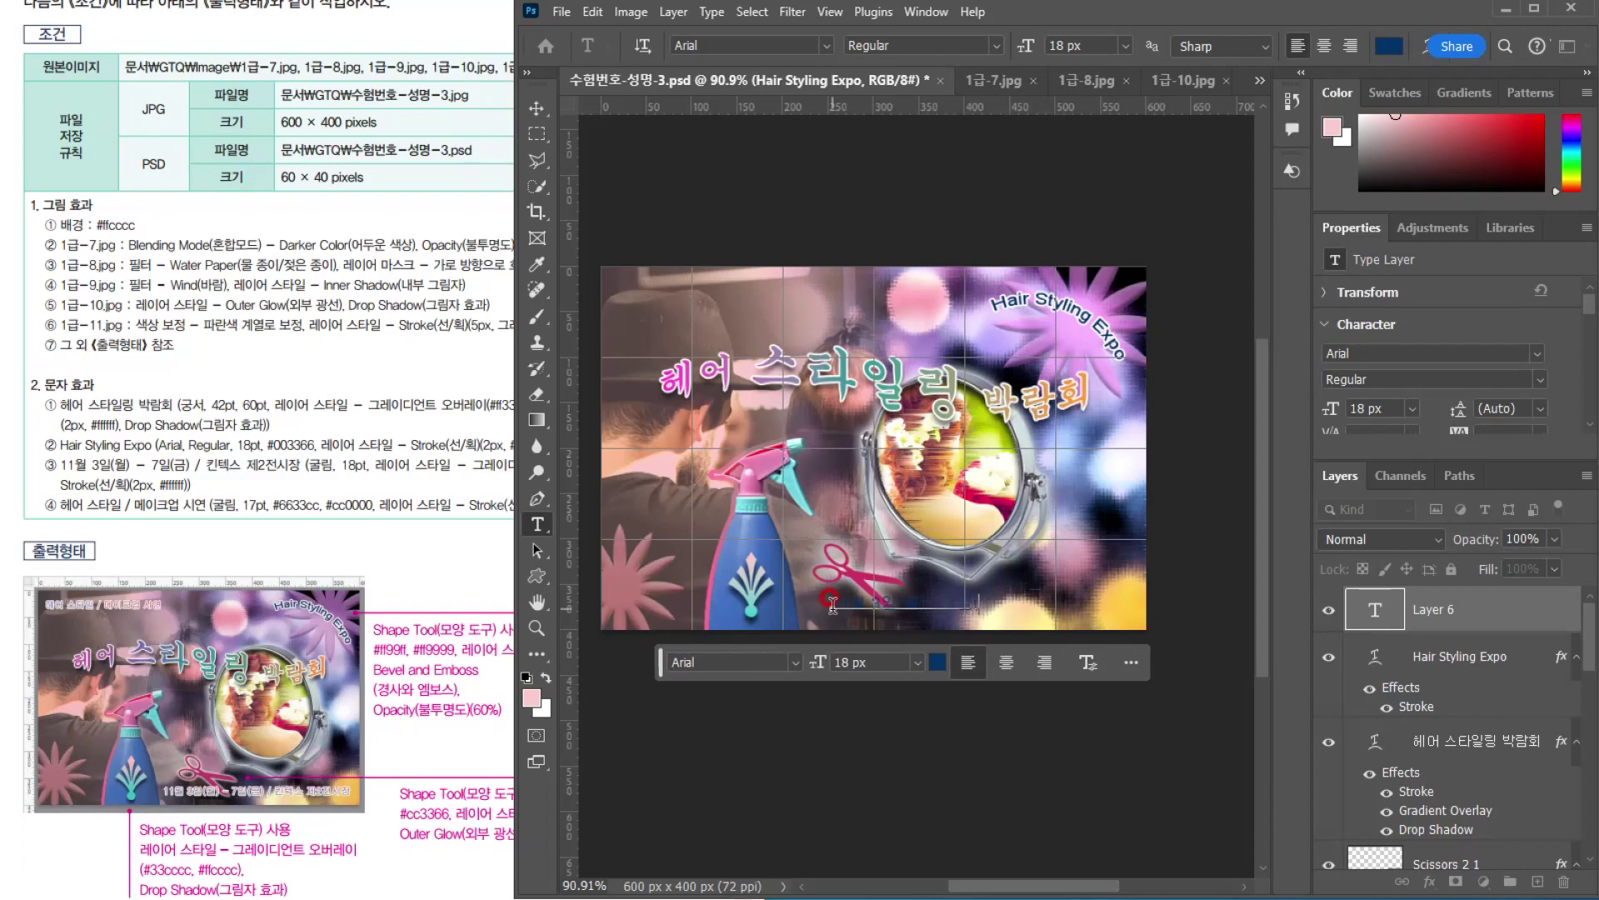
{"action": "type", "text": "금) / "}
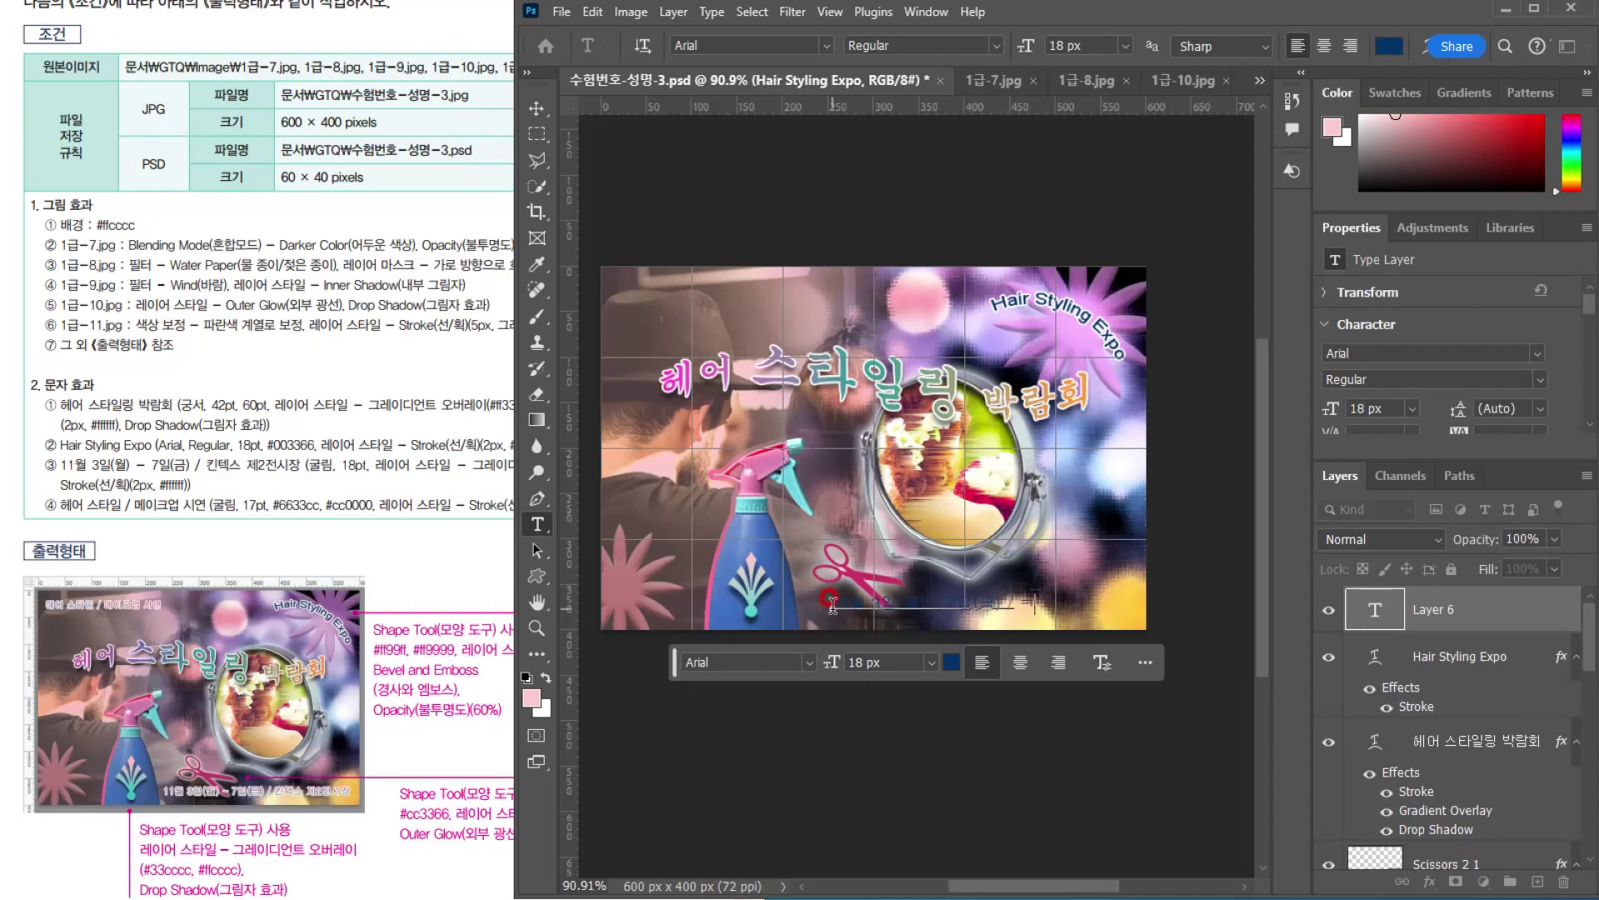
{"action": "type", "text": "킨텍스 제2전시장"}
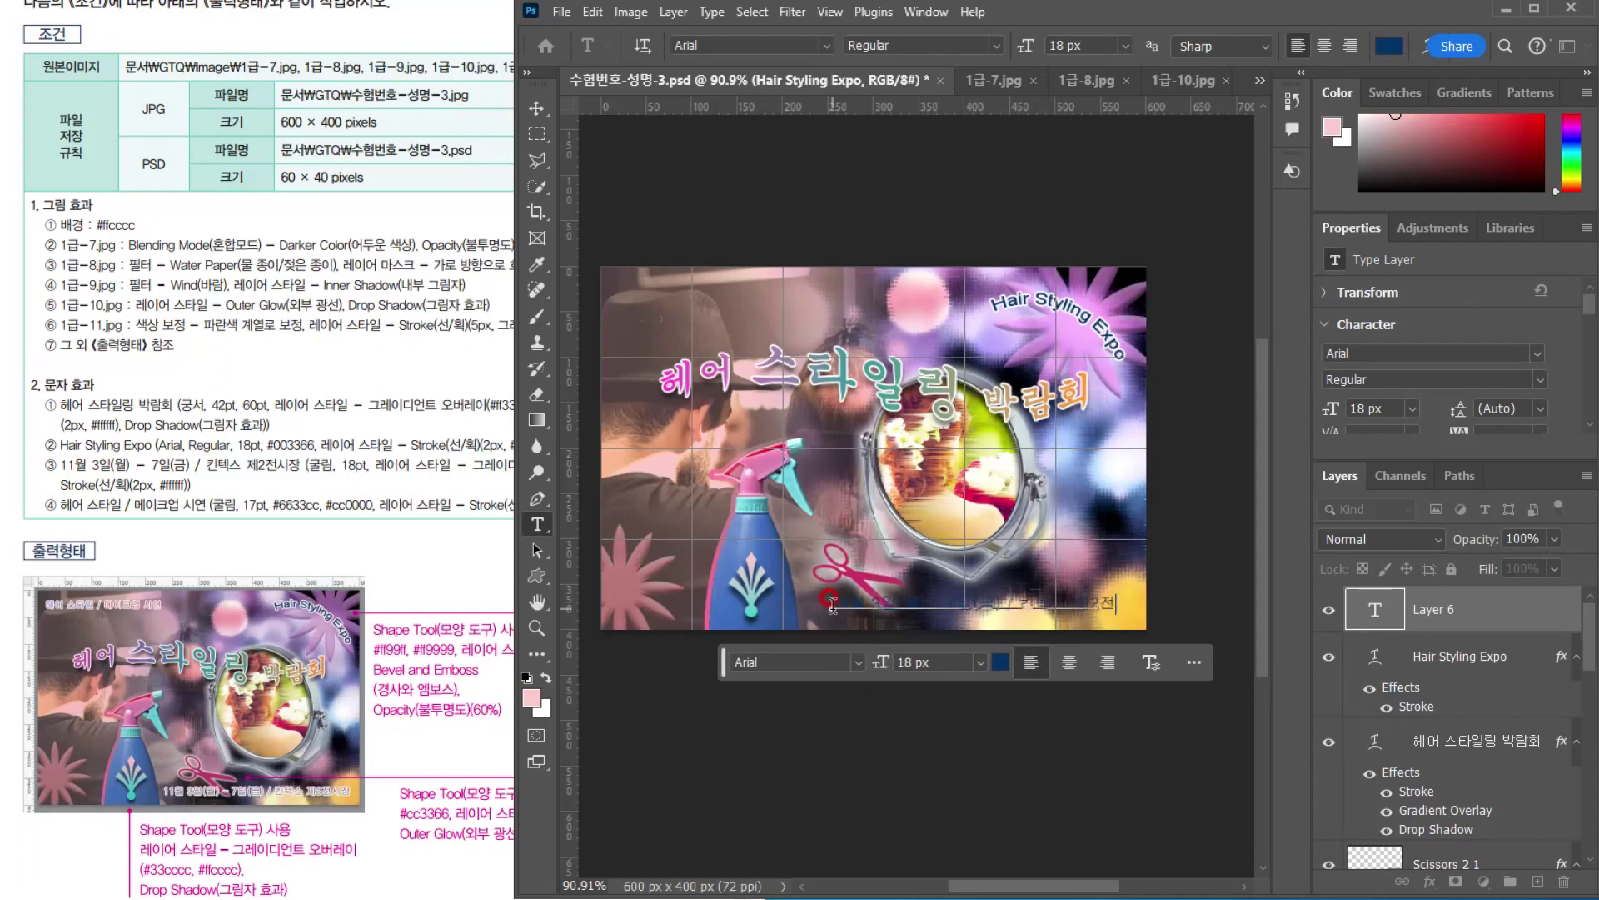
{"action": "key", "text": "ctrl+Return"}
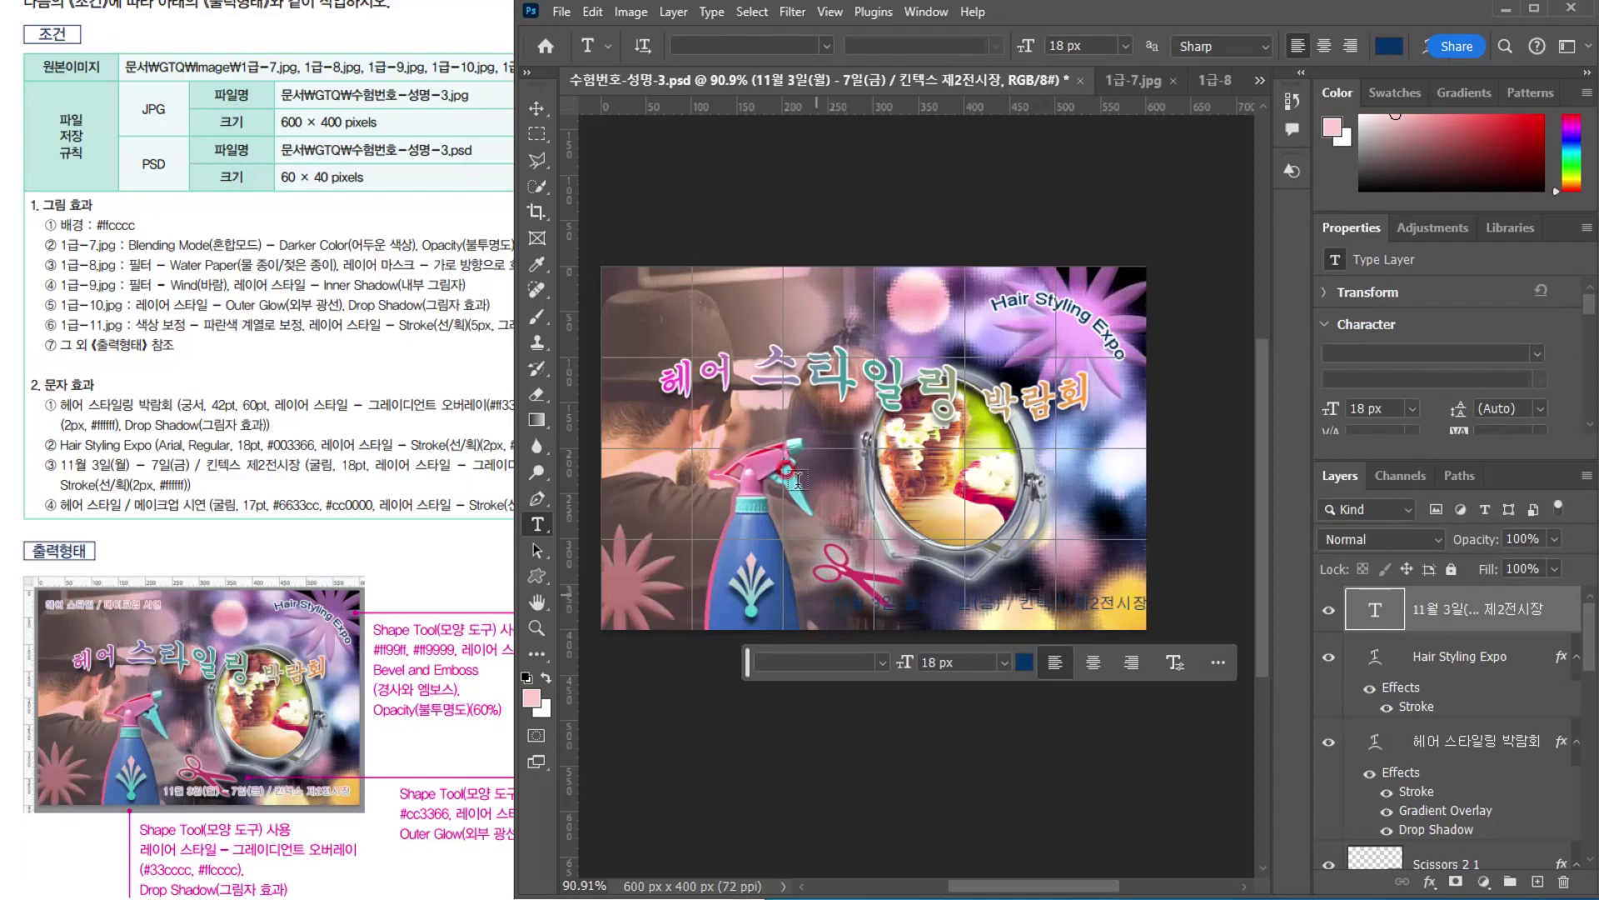
Set the date and venue text to the 굴림 font at 17 px
{"action": "left_click", "coordinate": [827, 40]}
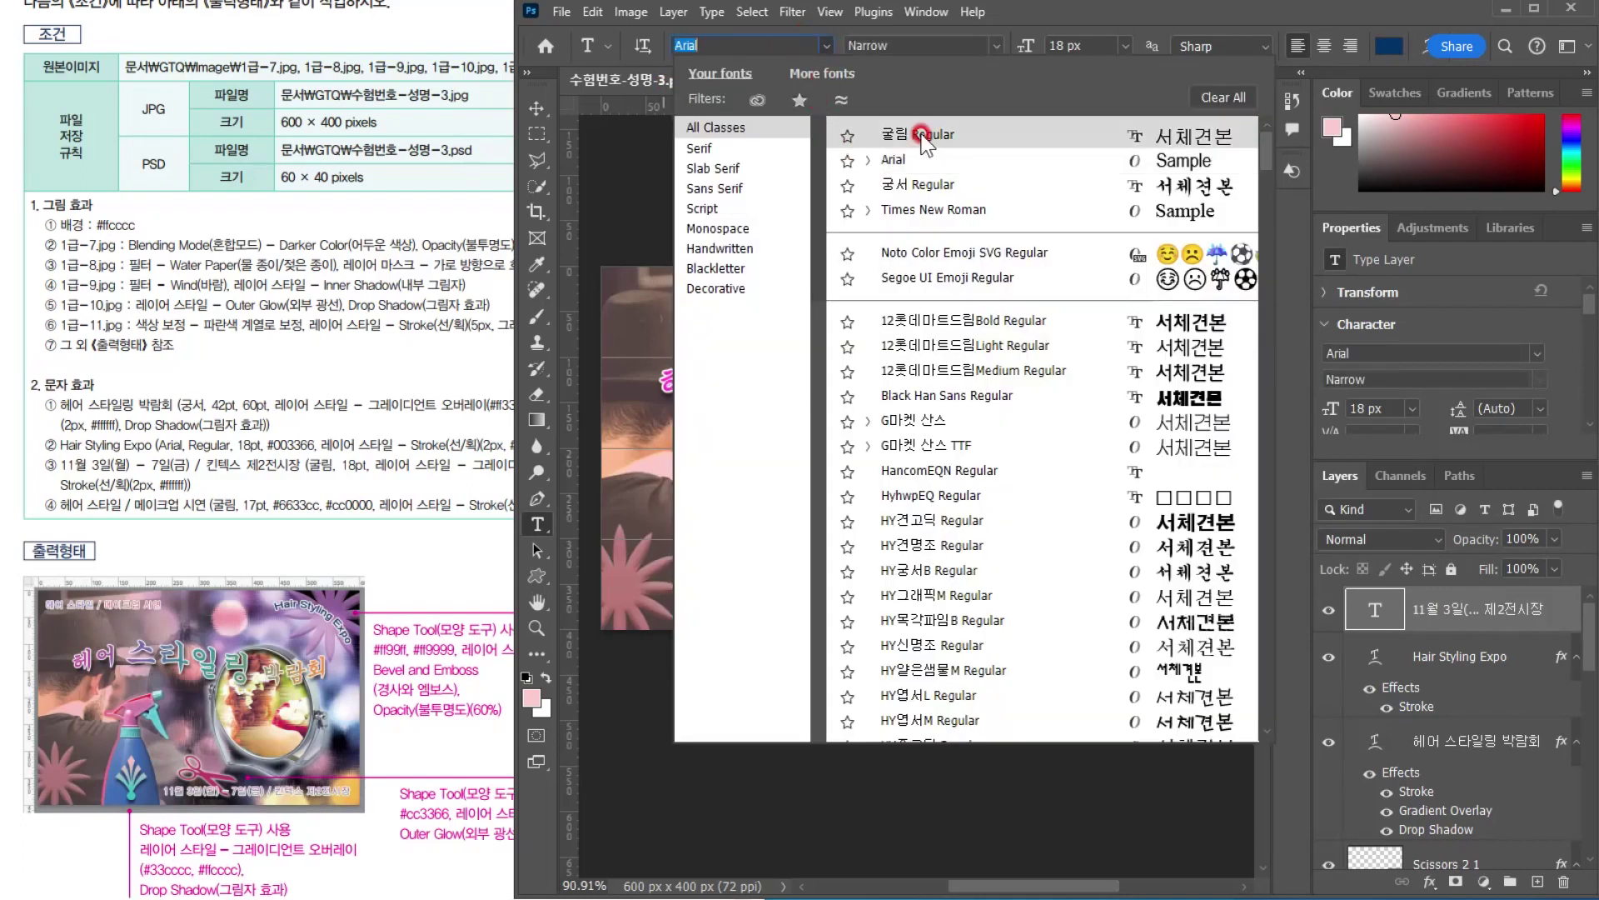
{"action": "left_click", "coordinate": [916, 134]}
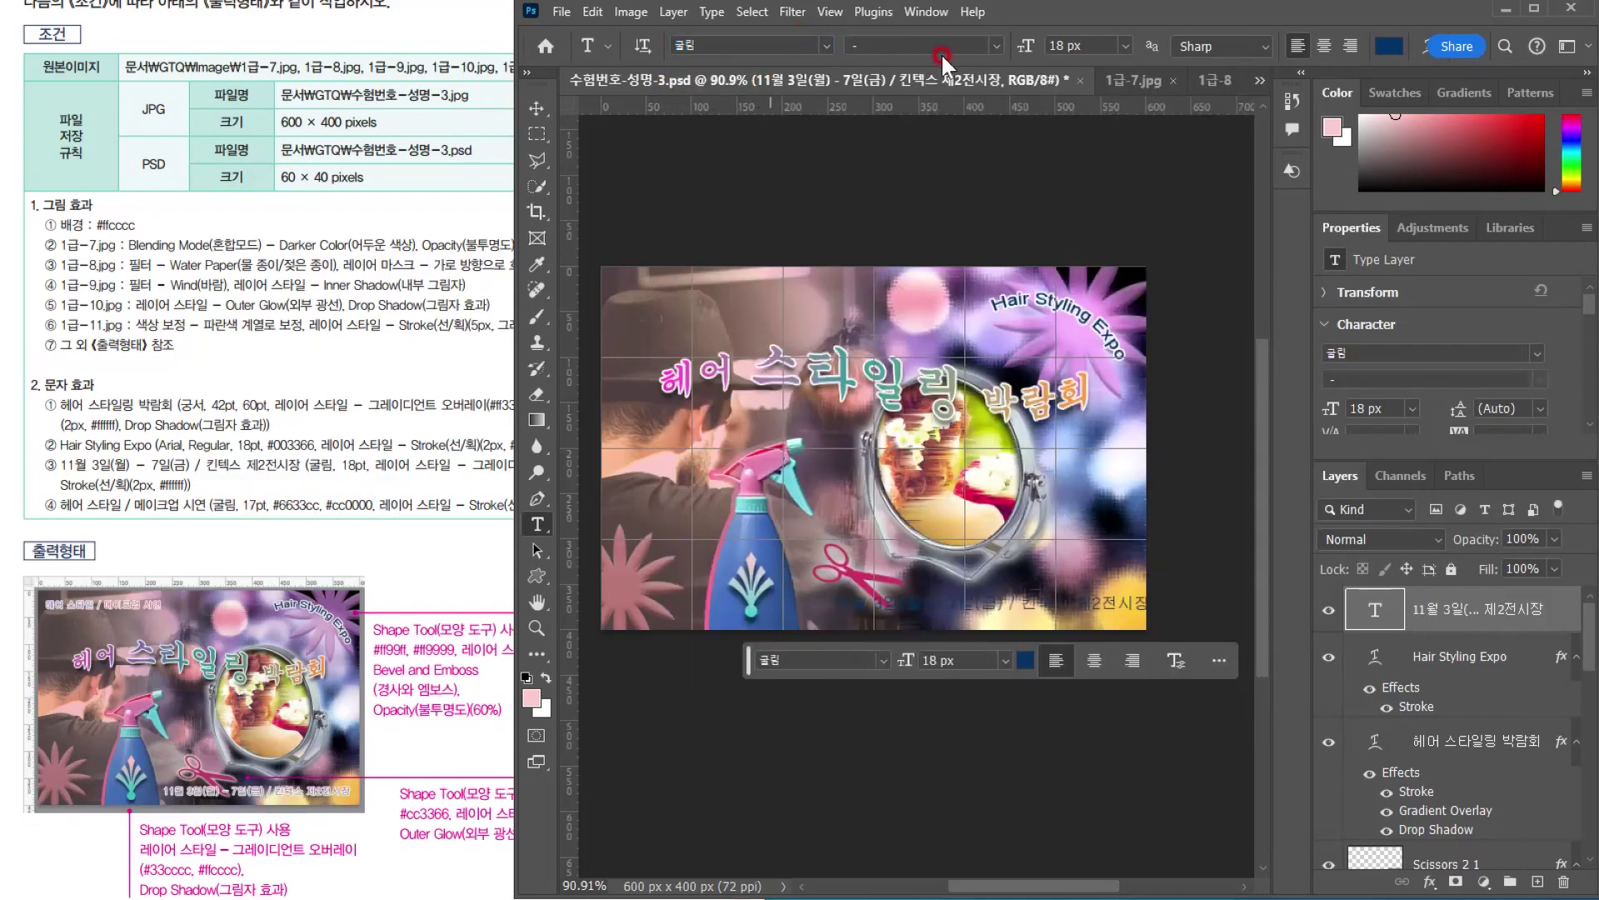
{"action": "key", "text": "Tab"}
{"action": "key", "text": "Return"}
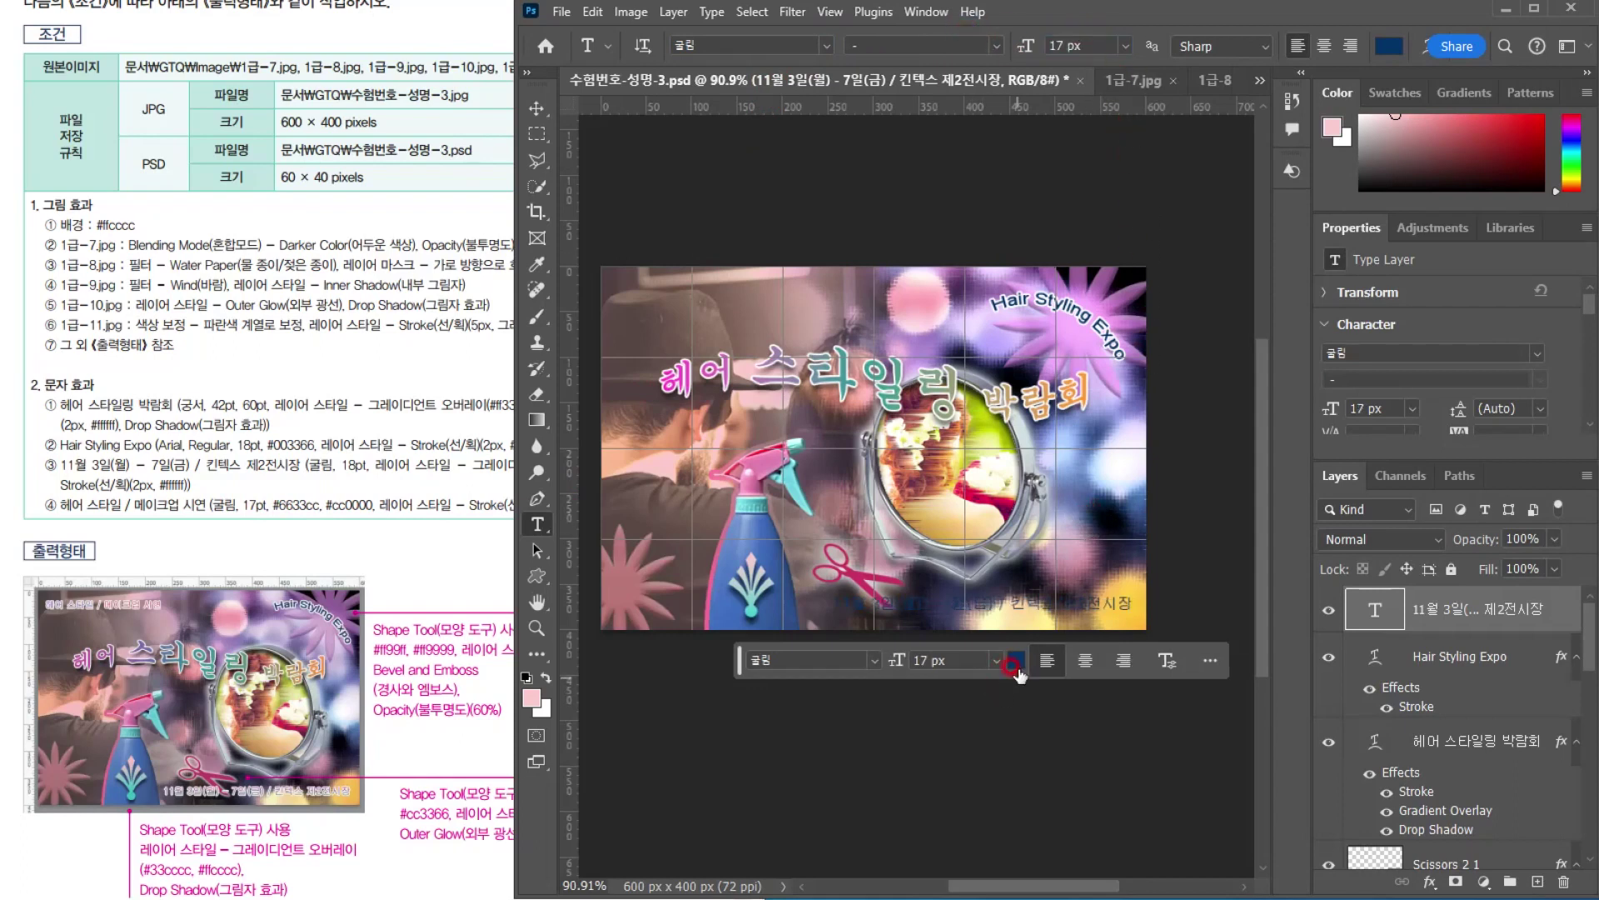
{"action": "left_click", "coordinate": [1385, 46]}
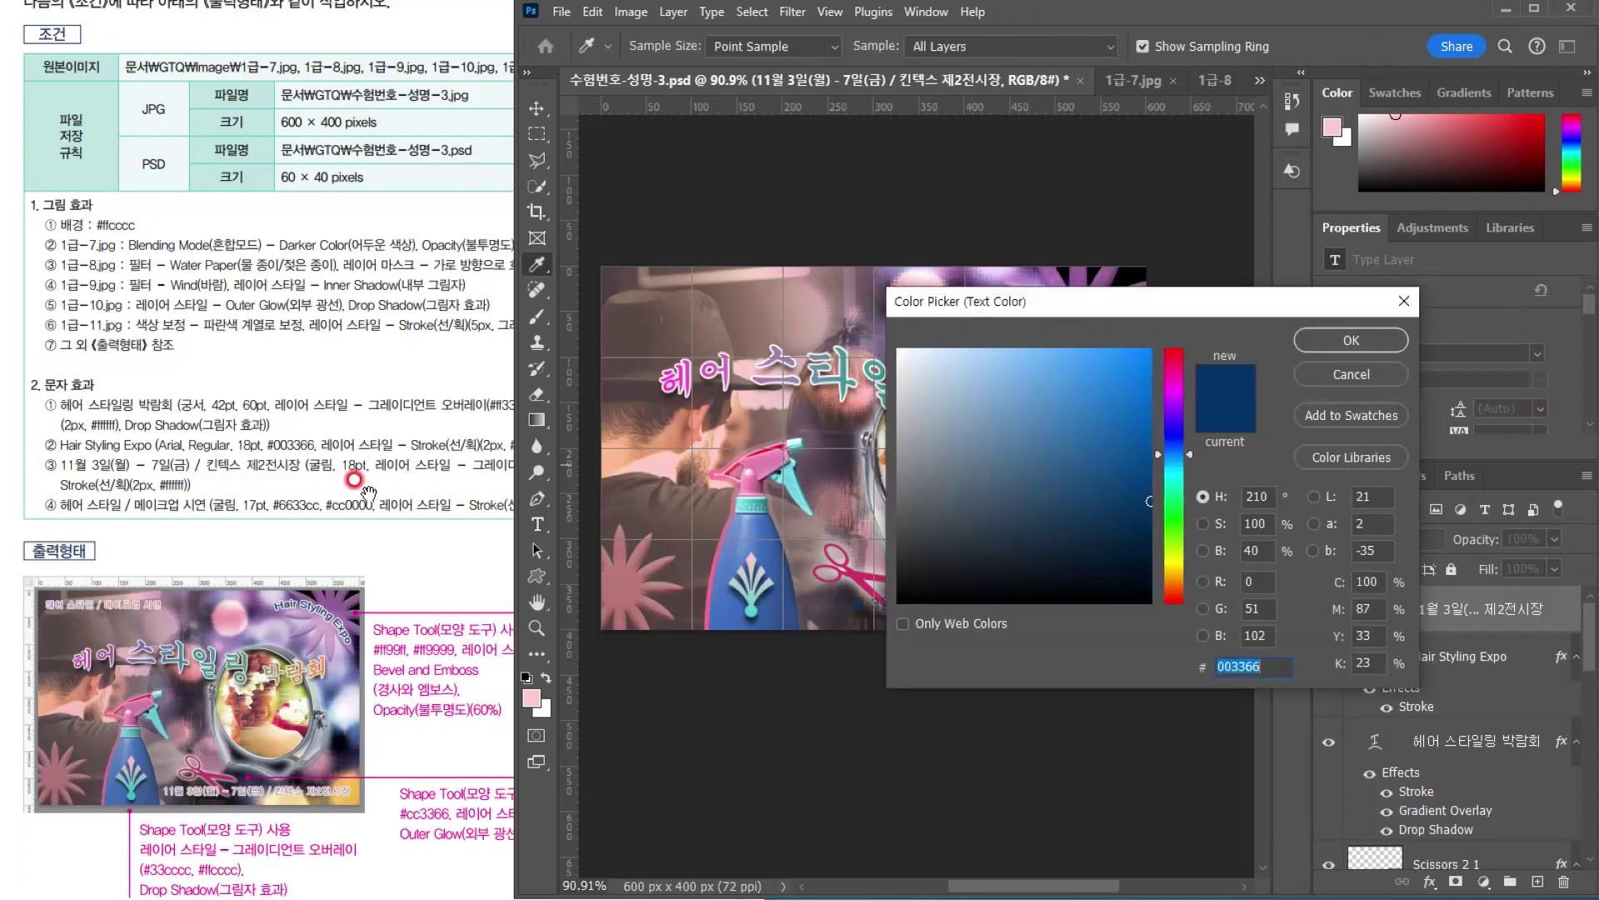
{"action": "left_click", "coordinate": [261, 489]}
{"action": "left_click", "coordinate": [367, 457]}
{"action": "left_click", "coordinate": [1346, 432]}
{"action": "left_click", "coordinate": [1374, 374]}
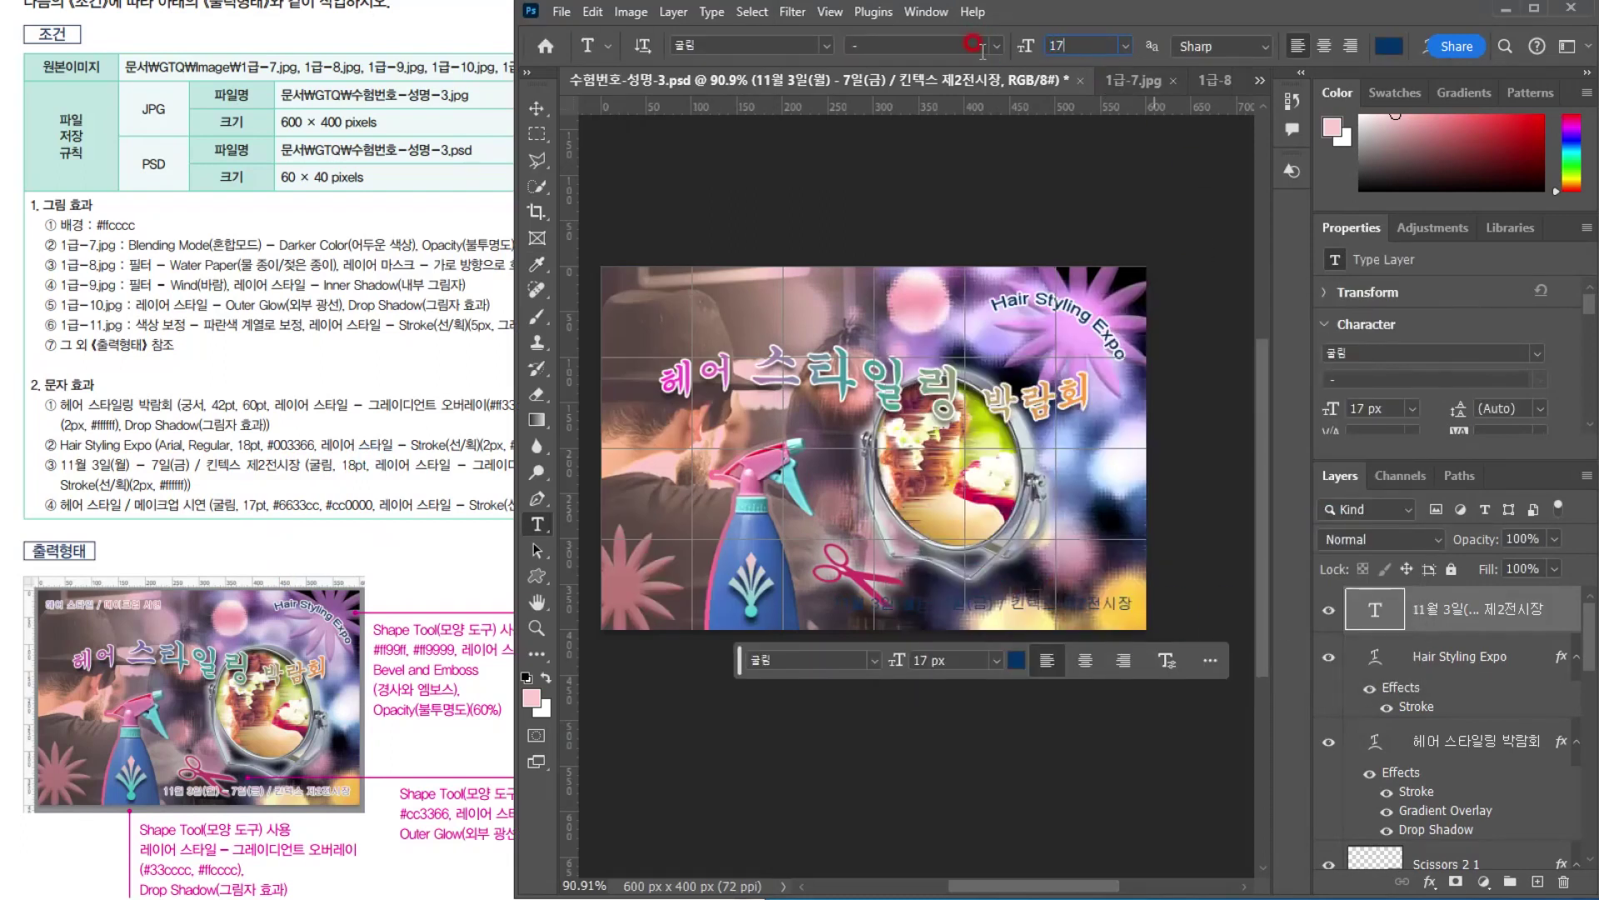
Set the date and venue text's font size to 18 px
{"action": "key", "text": "Return"}
{"action": "left_click_drag", "start_coordinate": [1088, 39], "coordinate": [1013, 40]}
{"action": "type", "text": "18"}
{"action": "key", "text": "Return"}
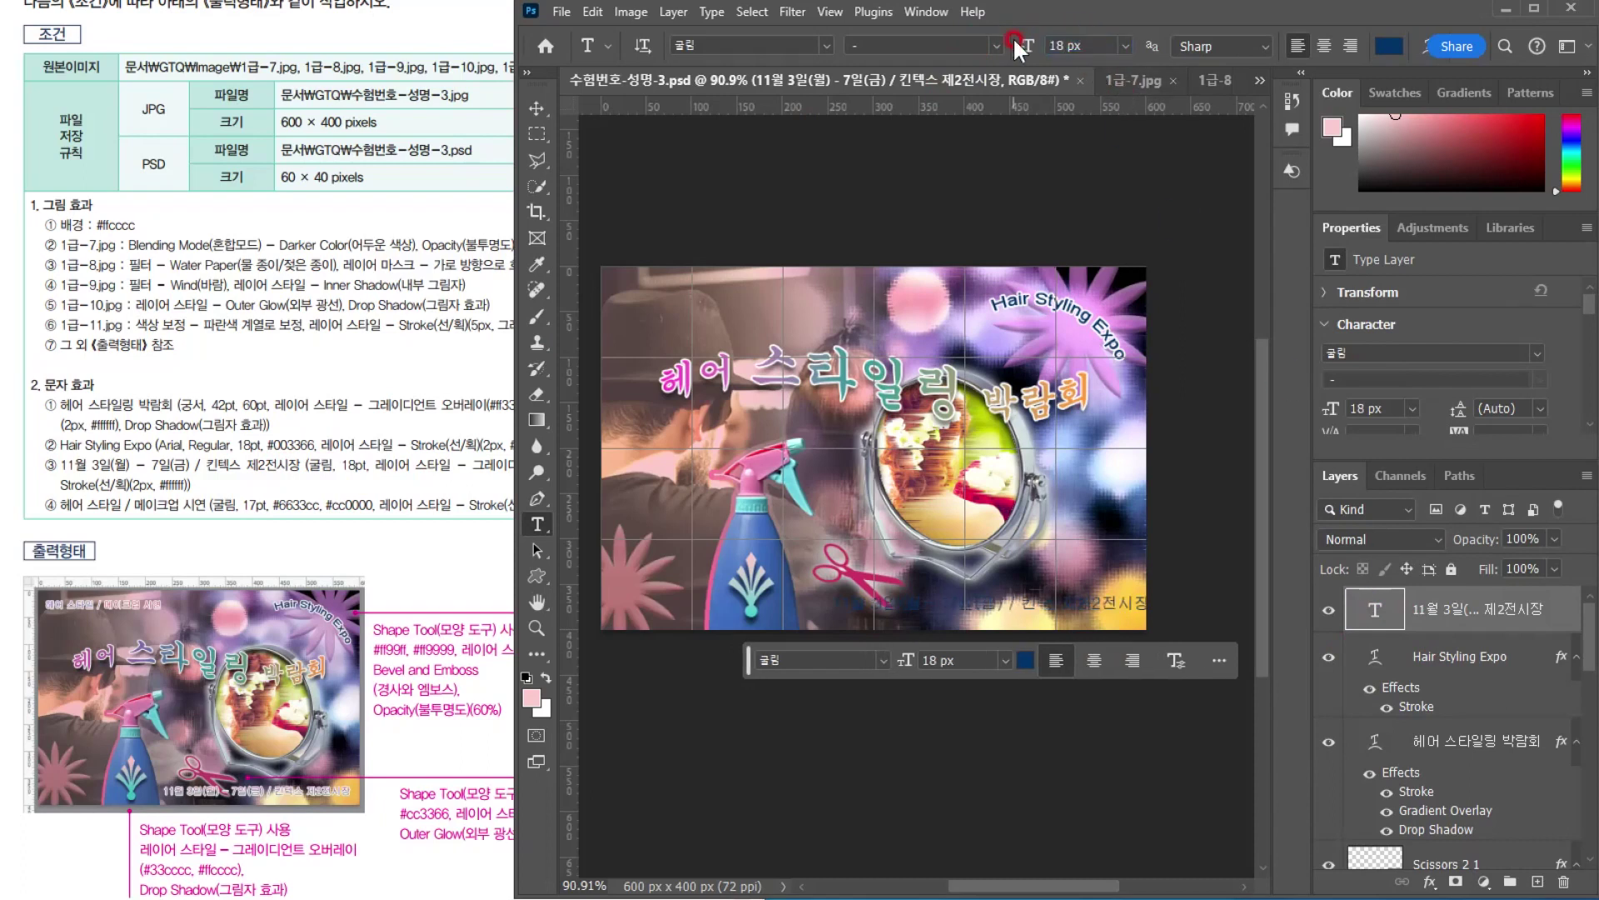
{"action": "left_click", "coordinate": [304, 458]}
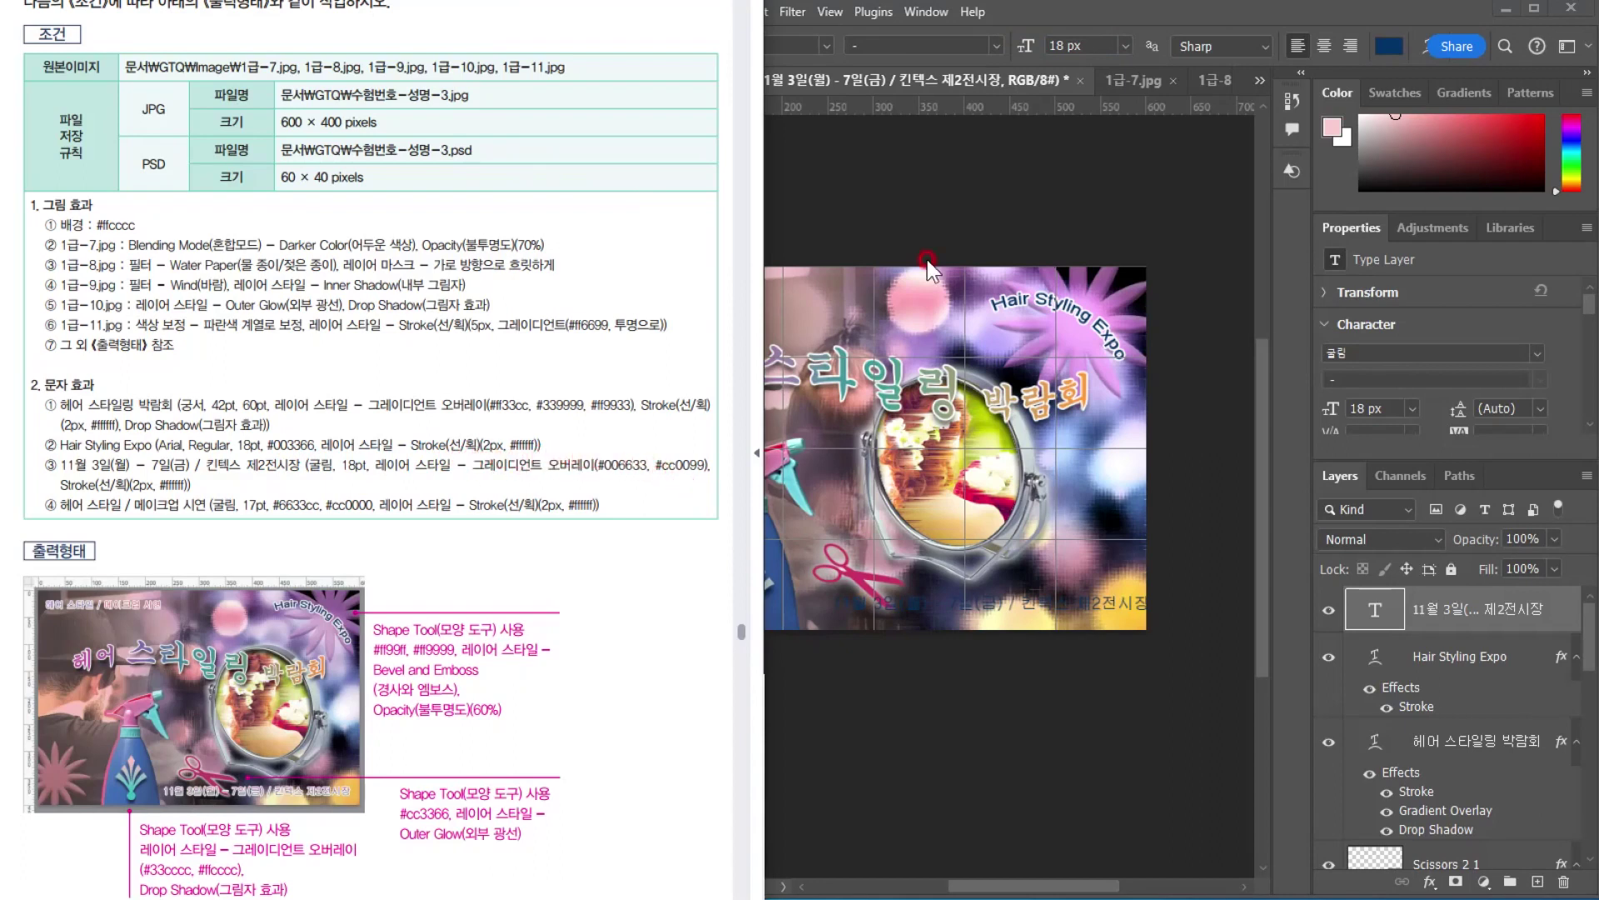
{"action": "left_click", "coordinate": [1106, 12]}
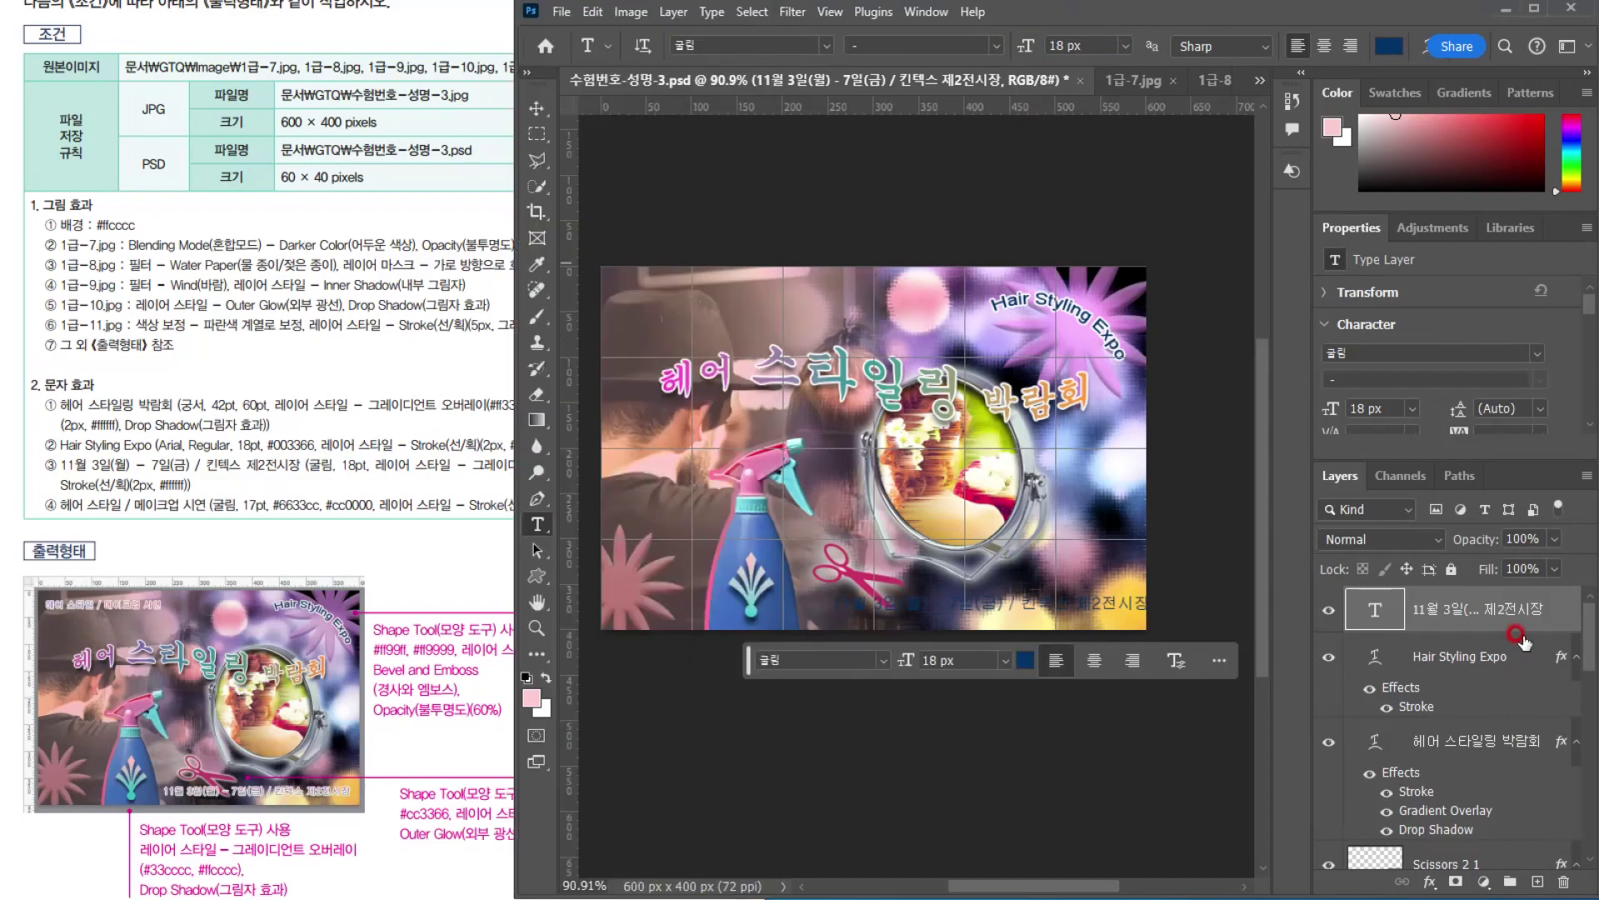
Add a Gradient Overlay to the date and venue text and set the gradient's starting colour to #006633
{"action": "left_click", "coordinate": [1430, 881]}
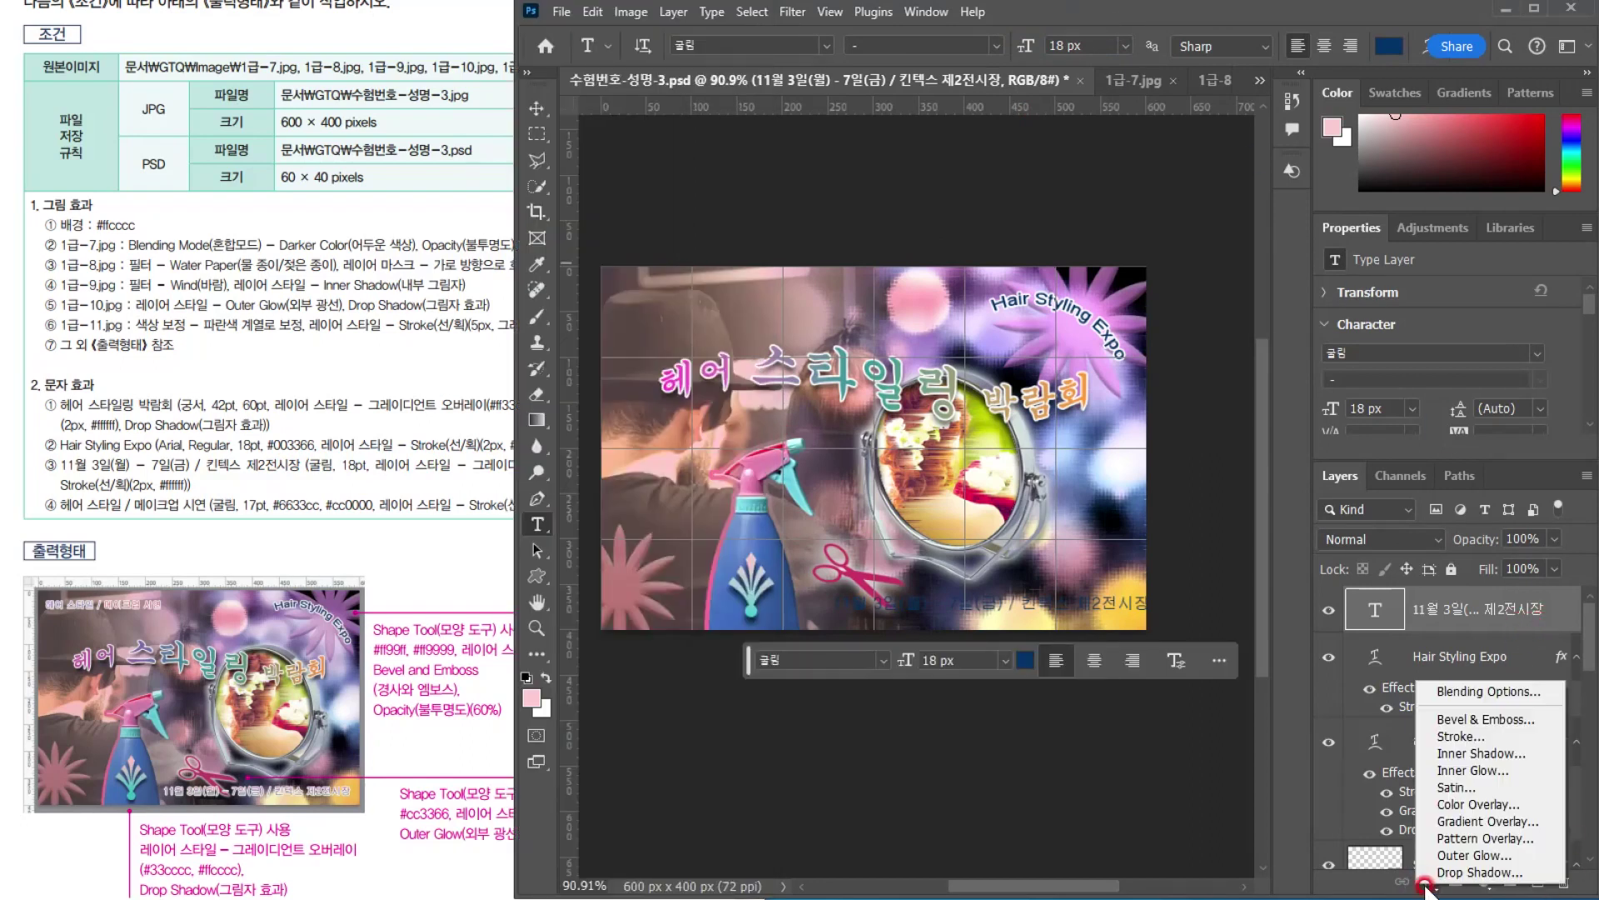
{"action": "left_click", "coordinate": [1453, 818]}
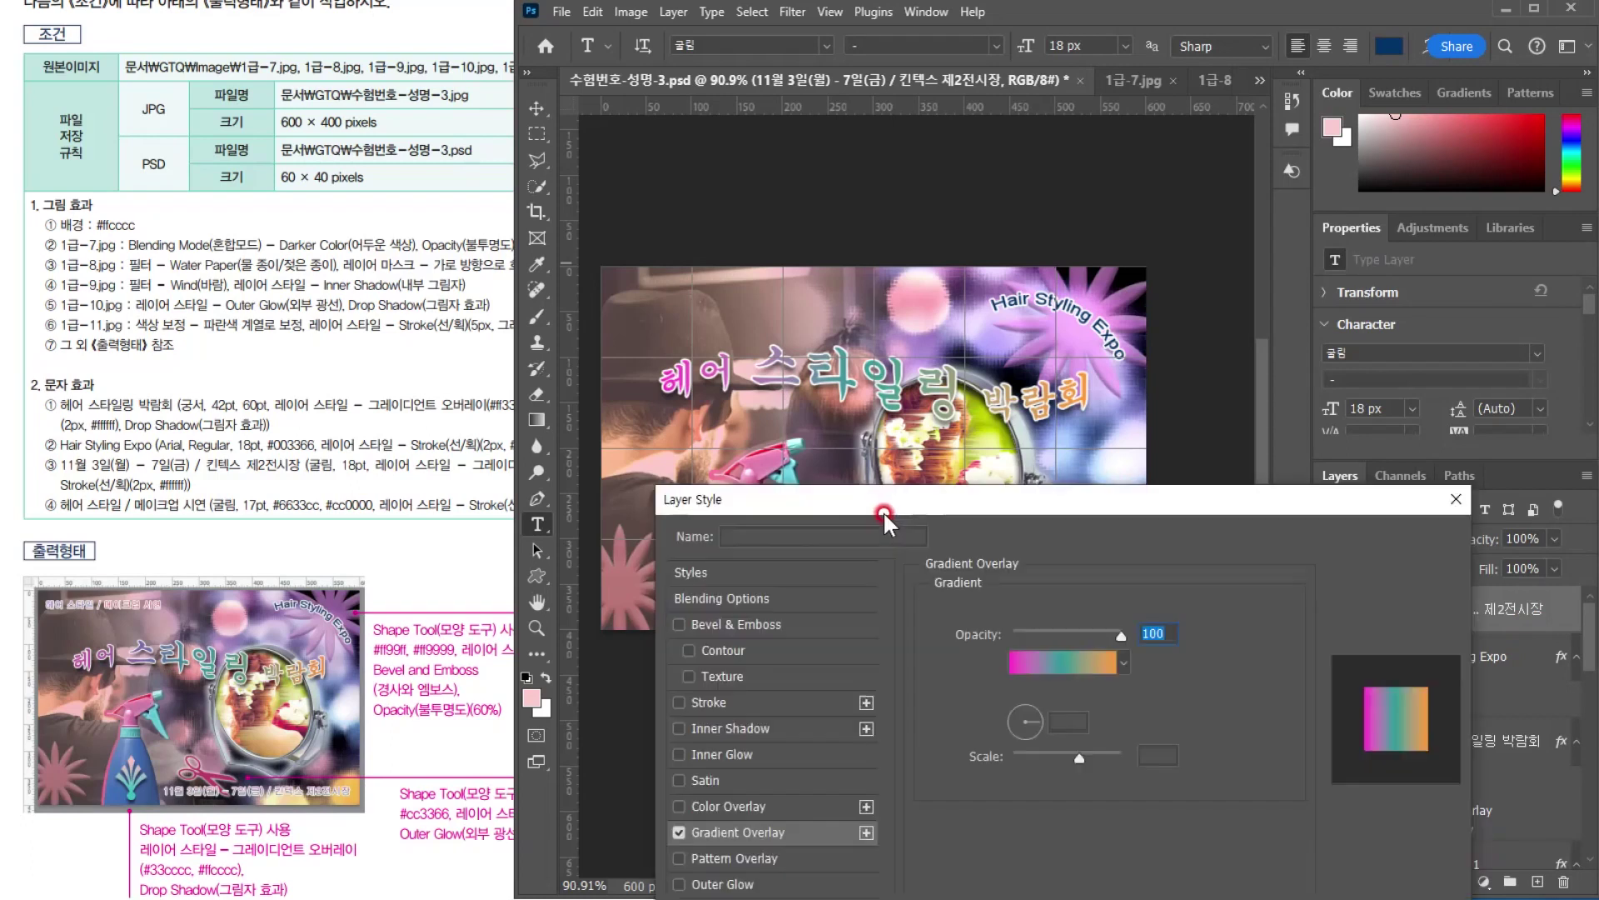
{"action": "left_click_drag", "start_coordinate": [892, 510], "coordinate": [1052, 598]}
{"action": "left_click", "coordinate": [1233, 608]}
{"action": "double_click", "coordinate": [862, 493]}
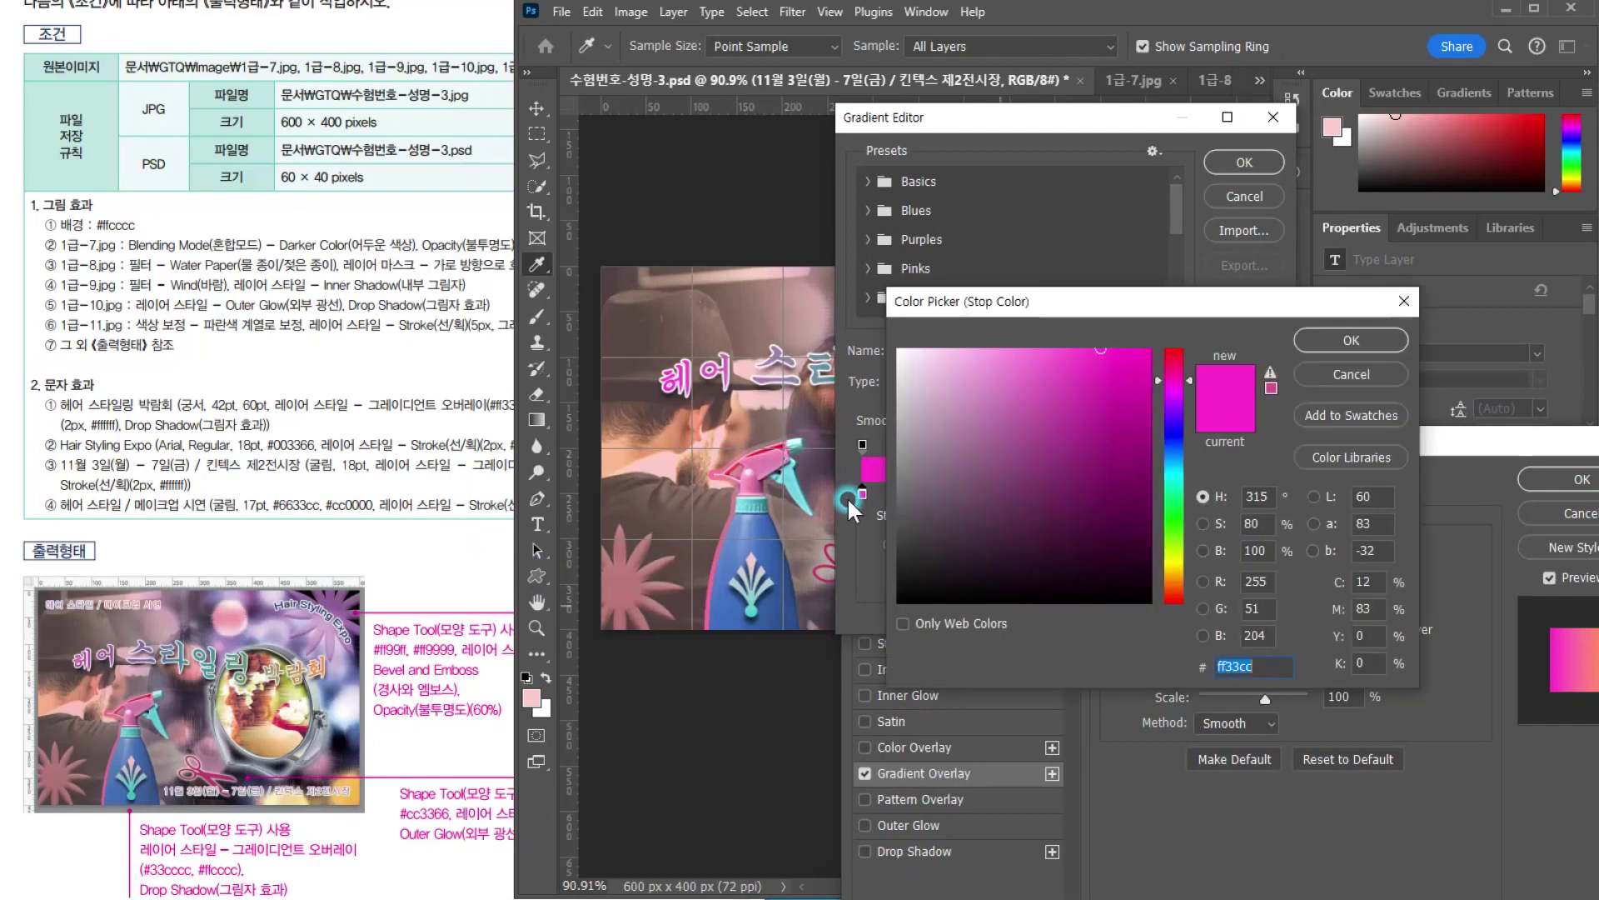
{"action": "left_click", "coordinate": [358, 485]}
{"action": "left_click", "coordinate": [615, 469]}
{"action": "left_click", "coordinate": [878, 422]}
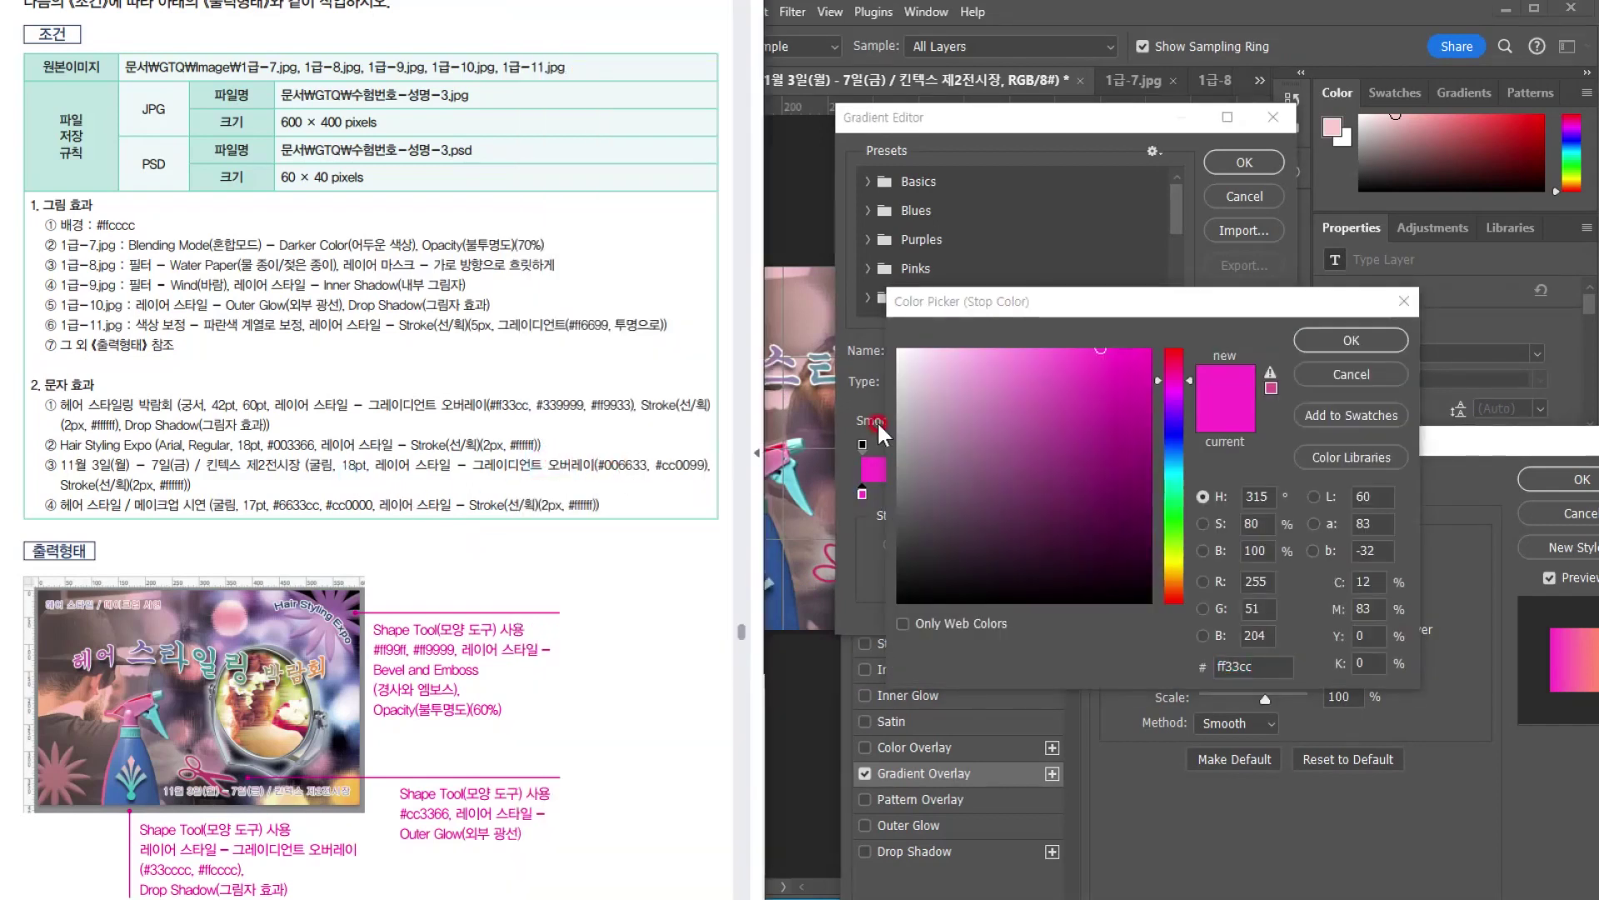
{"action": "left_click", "coordinate": [963, 307]}
{"action": "double_click", "coordinate": [1254, 666]}
{"action": "type", "text": "063"}
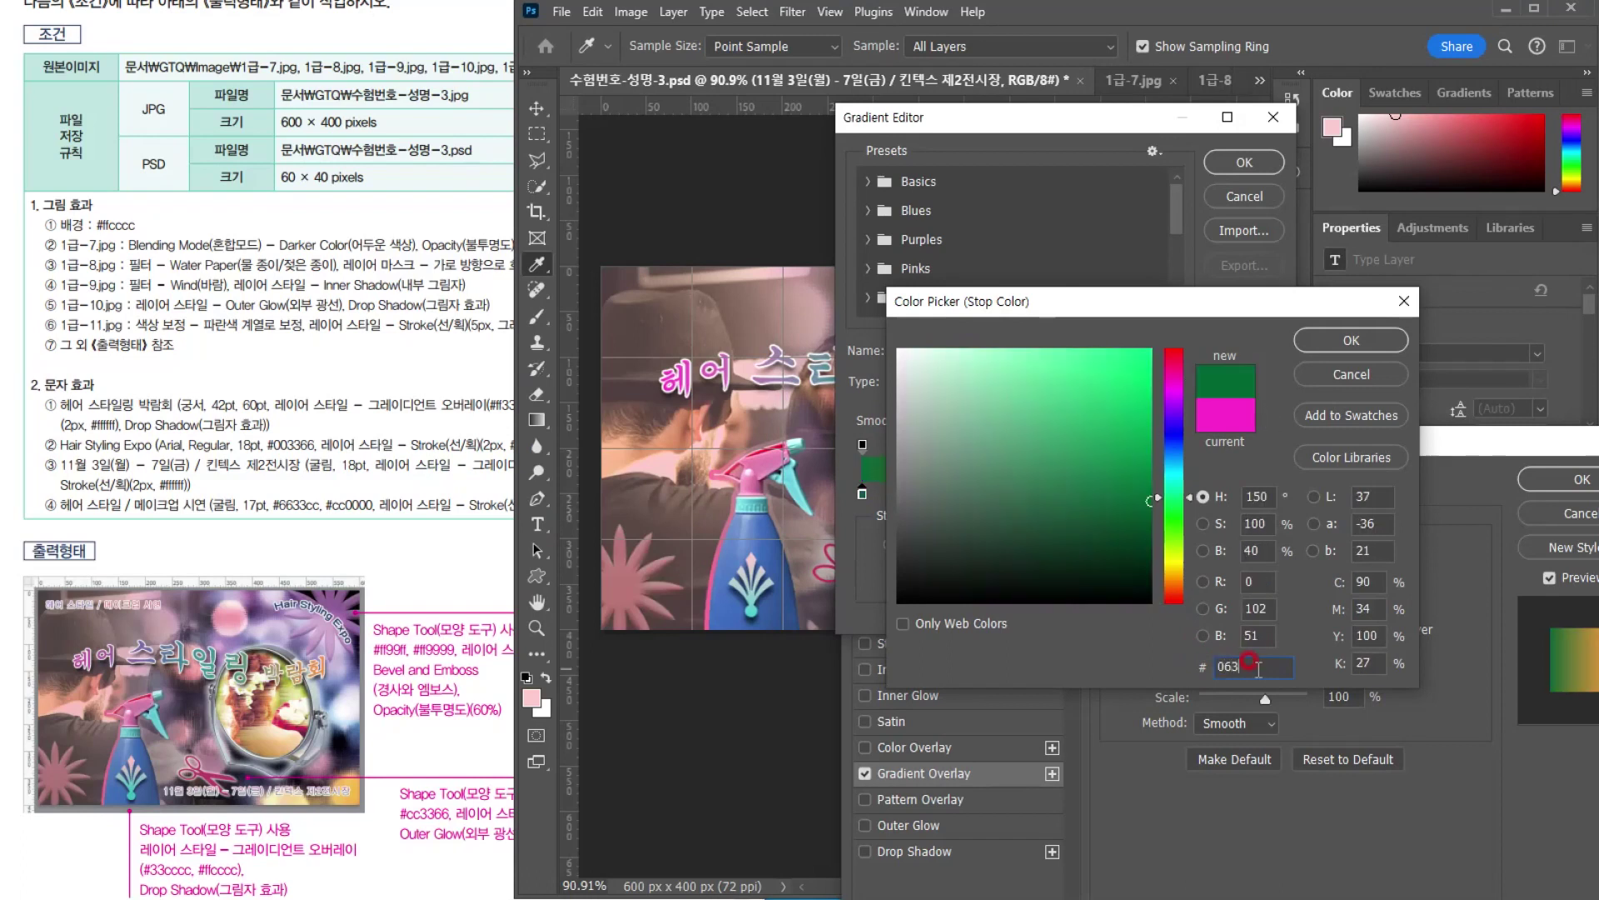
{"action": "key", "text": "Return"}
Set the end colour of the date and venue text's gradient to #cc0099 and accept the gradient
{"action": "left_click", "coordinate": [374, 482]}
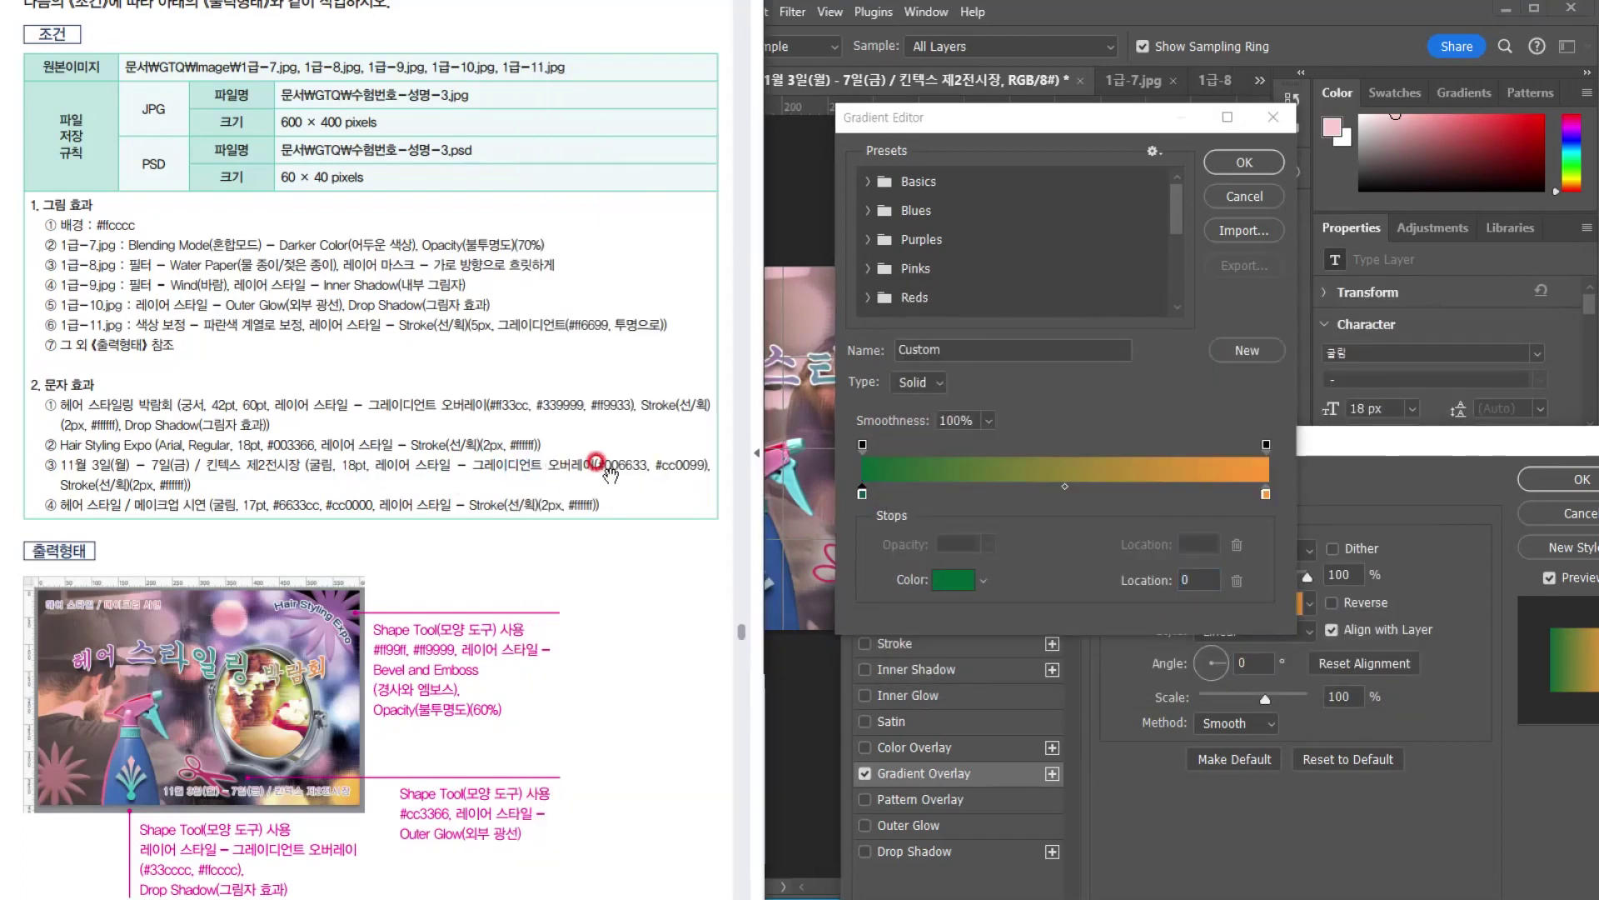
{"action": "left_click", "coordinate": [1033, 121]}
{"action": "left_click", "coordinate": [1256, 464]}
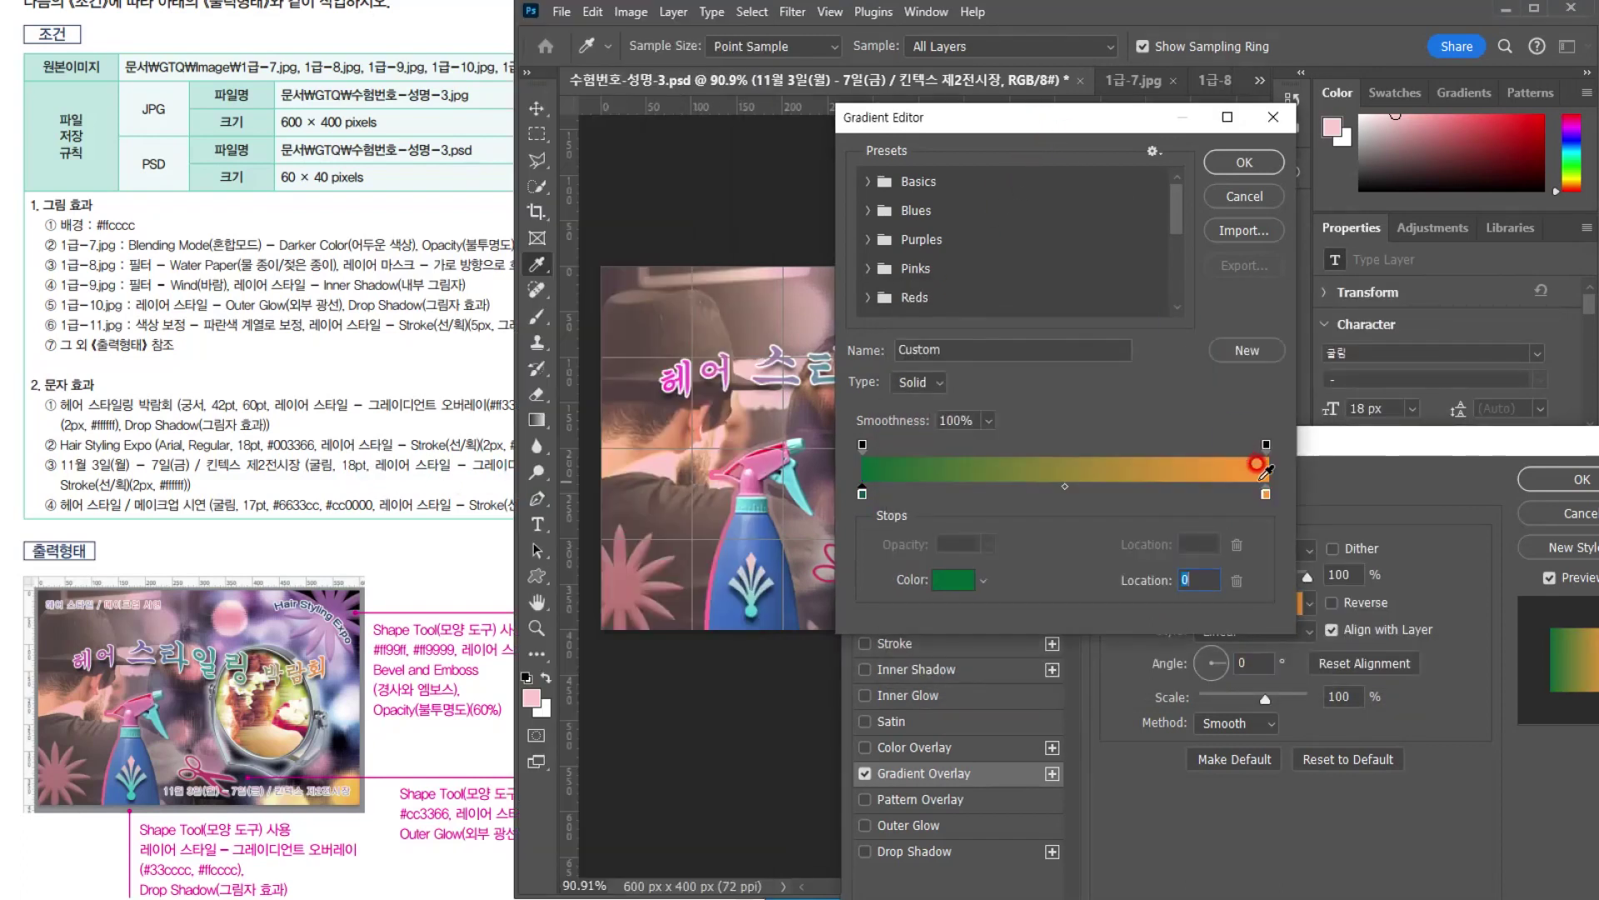
{"action": "double_click", "coordinate": [1266, 494]}
{"action": "type", "text": "09"}
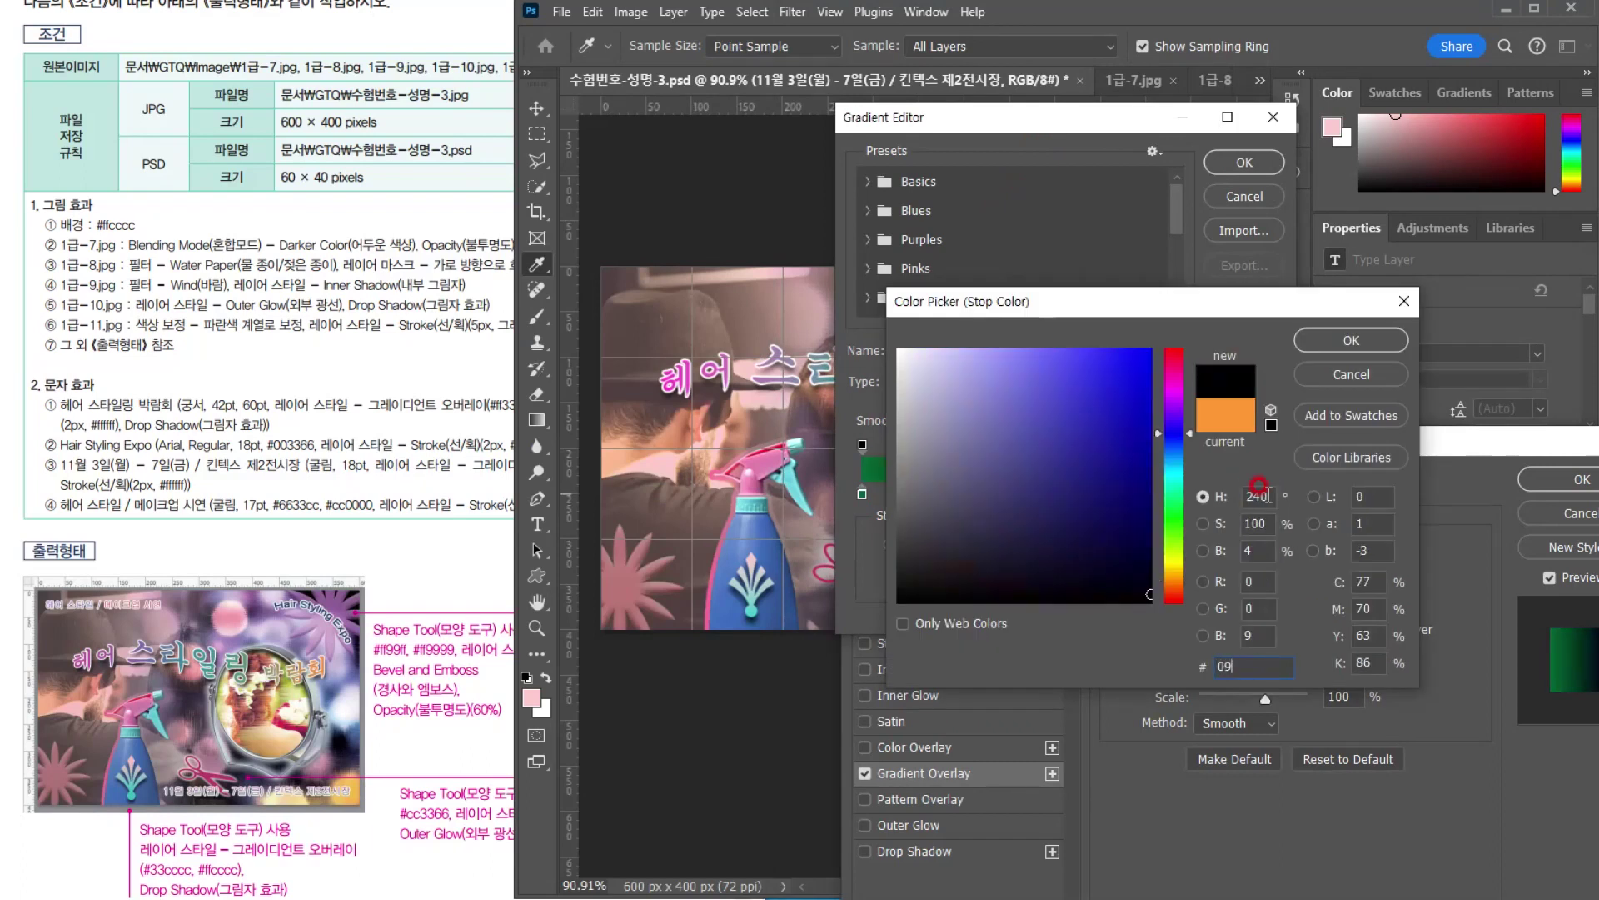
{"action": "key", "text": "BackSpace"}
{"action": "key", "text": "BackSpace"}
{"action": "type", "text": "c09"}
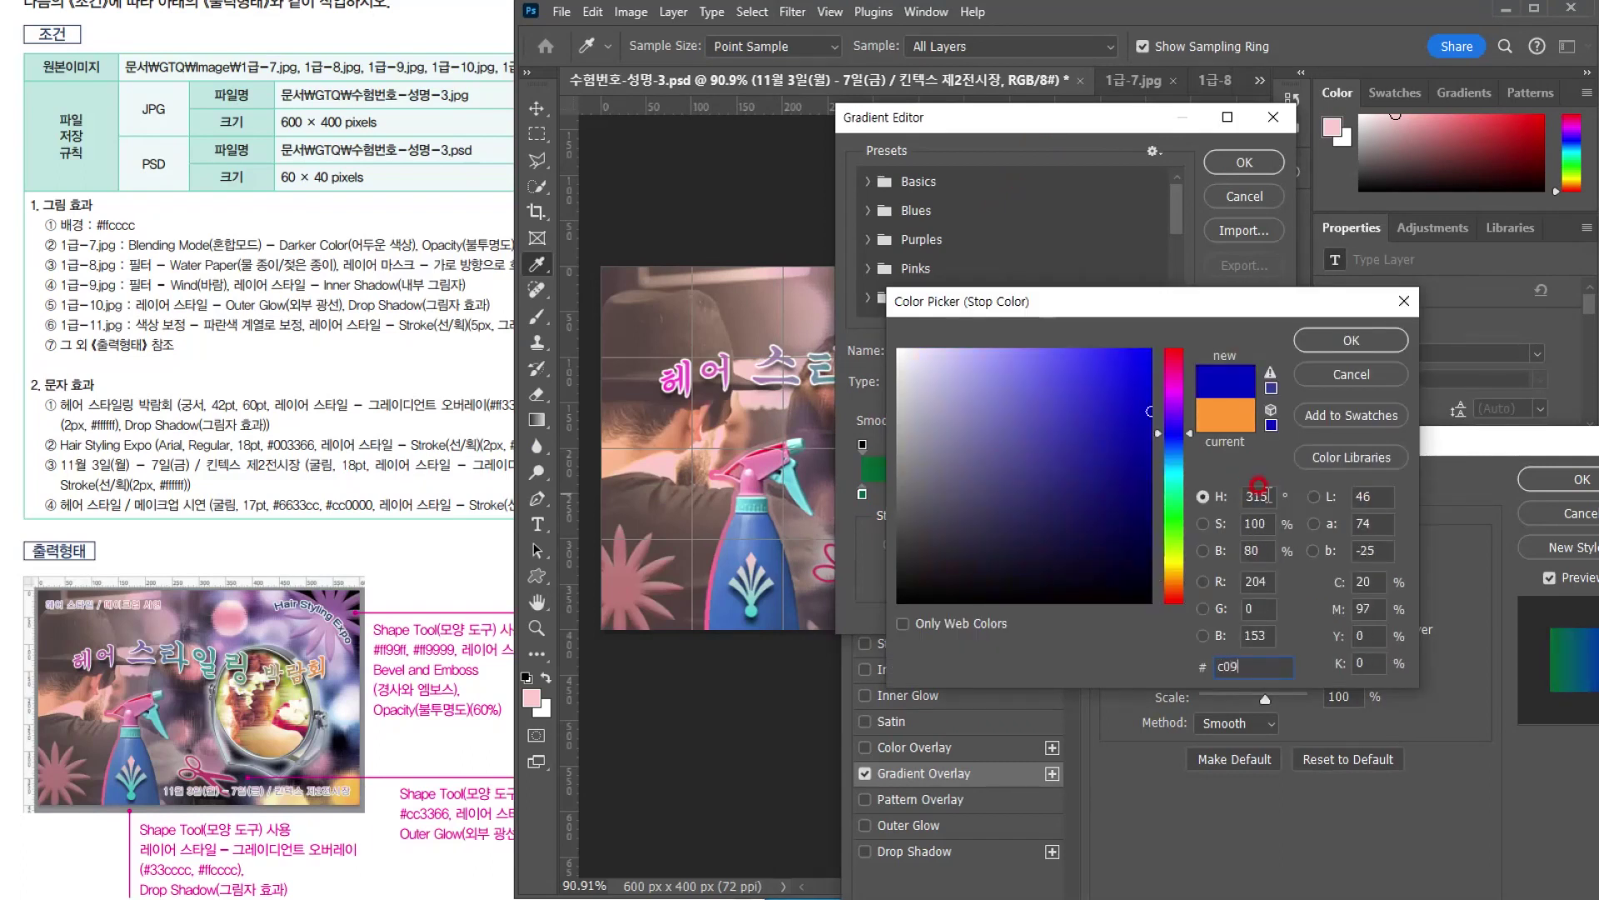
{"action": "key", "text": "Return"}
{"action": "left_click", "coordinate": [1240, 162]}
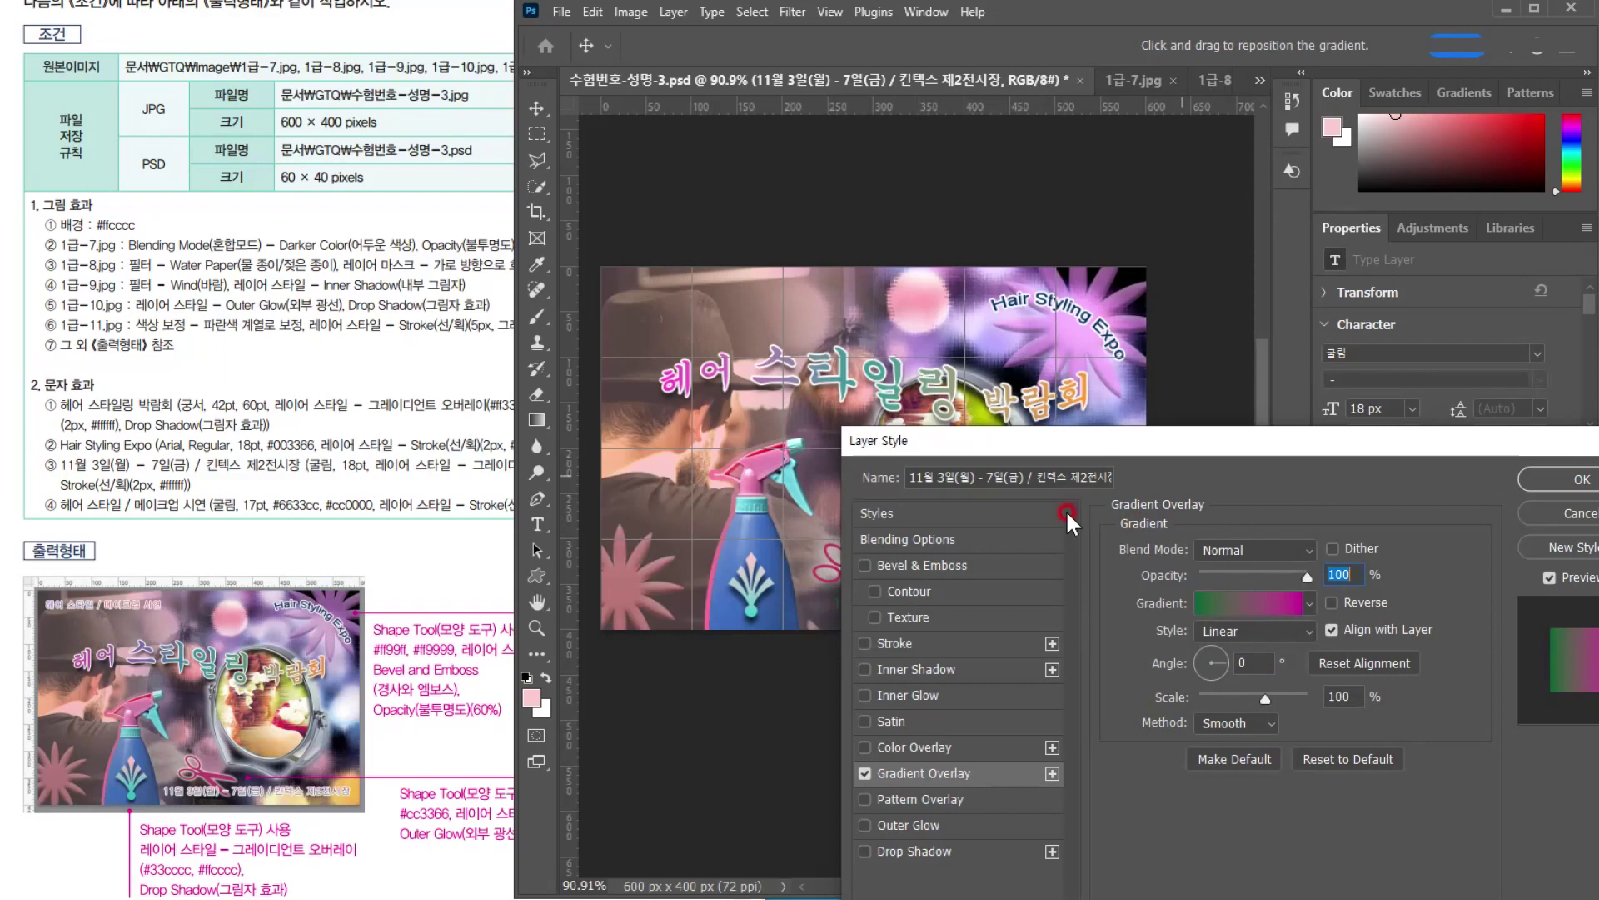
Set the angle of the date and venue text's Gradient Overlay to 90°
{"action": "left_click_drag", "start_coordinate": [967, 444], "coordinate": [1254, 296]}
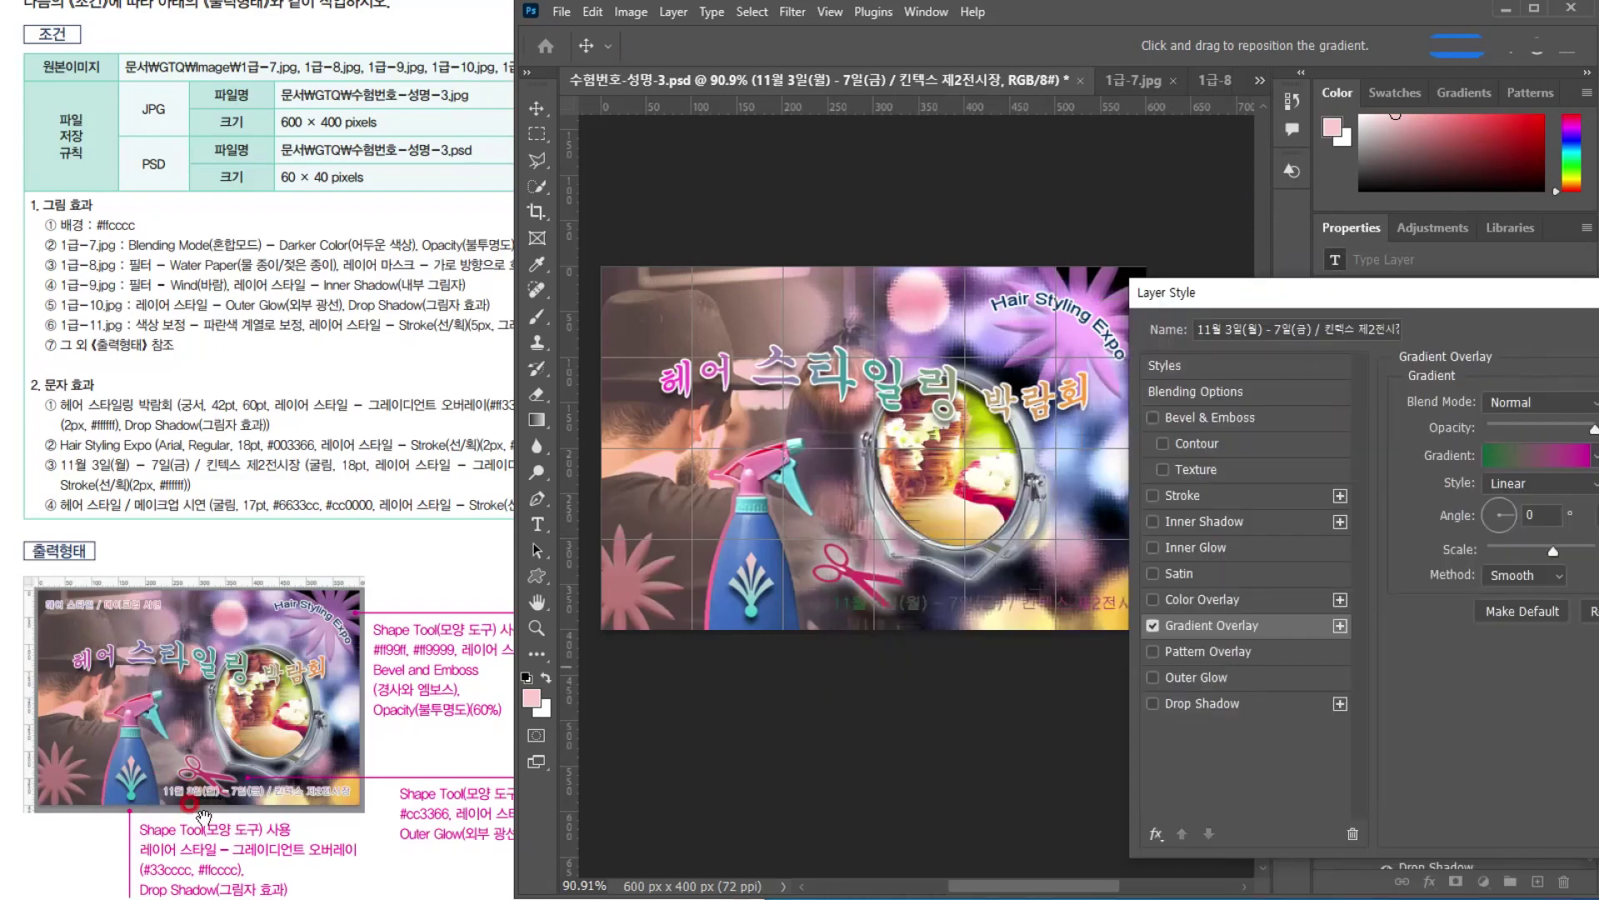
{"action": "left_click_drag", "start_coordinate": [1270, 287], "coordinate": [1151, 267]}
{"action": "left_click", "coordinate": [1337, 476]}
{"action": "type", "text": "90"}
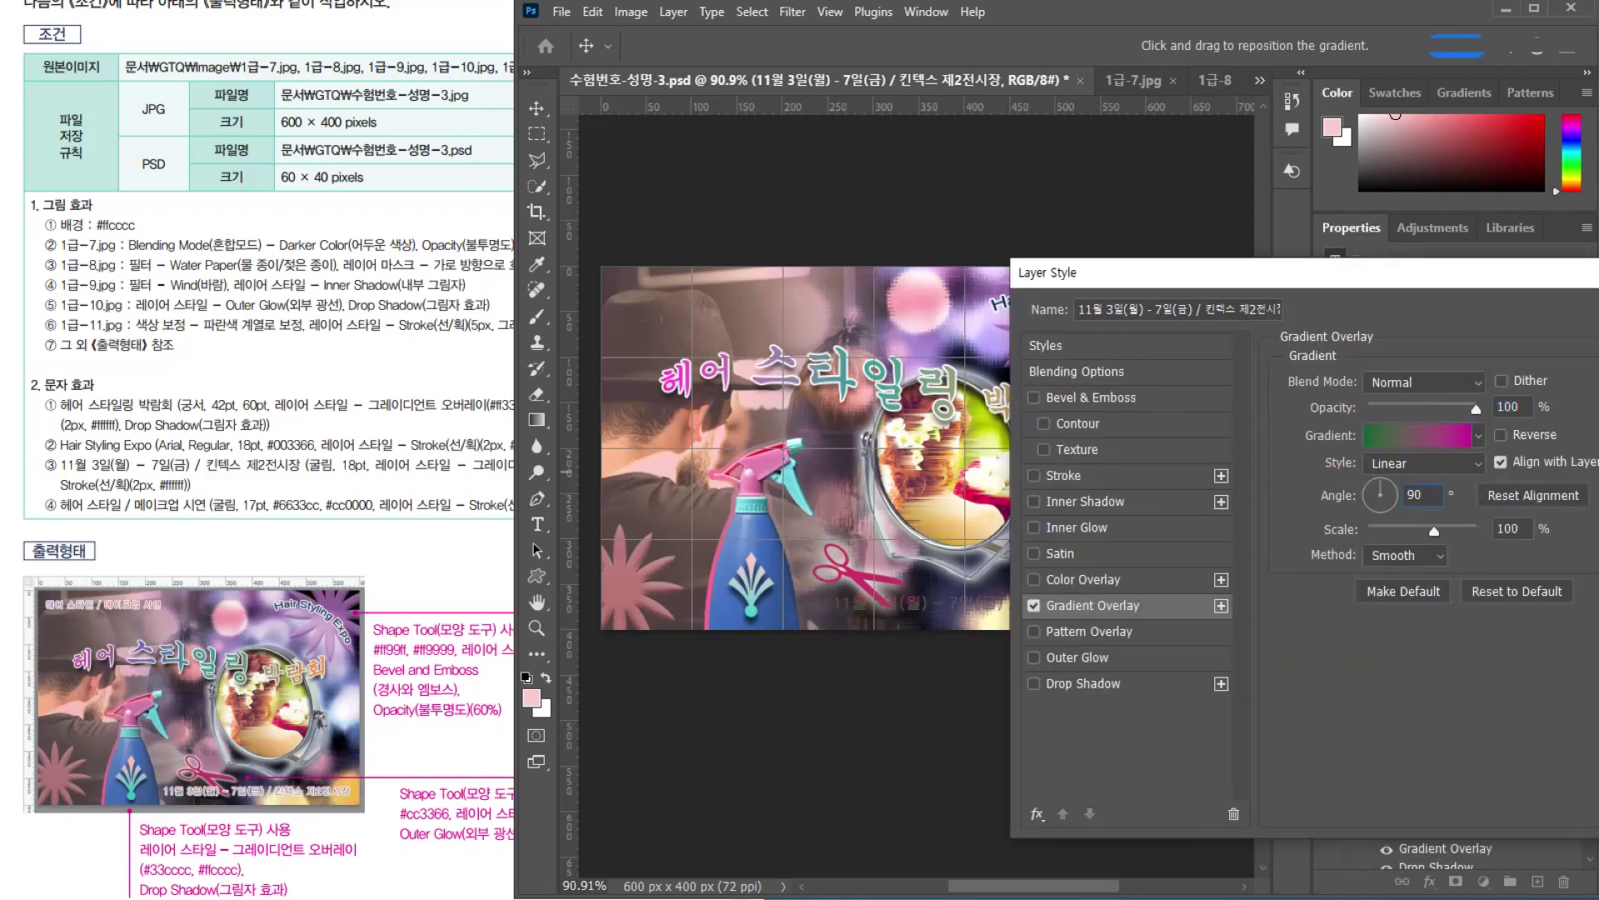
{"action": "left_click_drag", "start_coordinate": [1451, 283], "coordinate": [1116, 230]}
{"action": "left_click_drag", "start_coordinate": [922, 223], "coordinate": [1178, 217]}
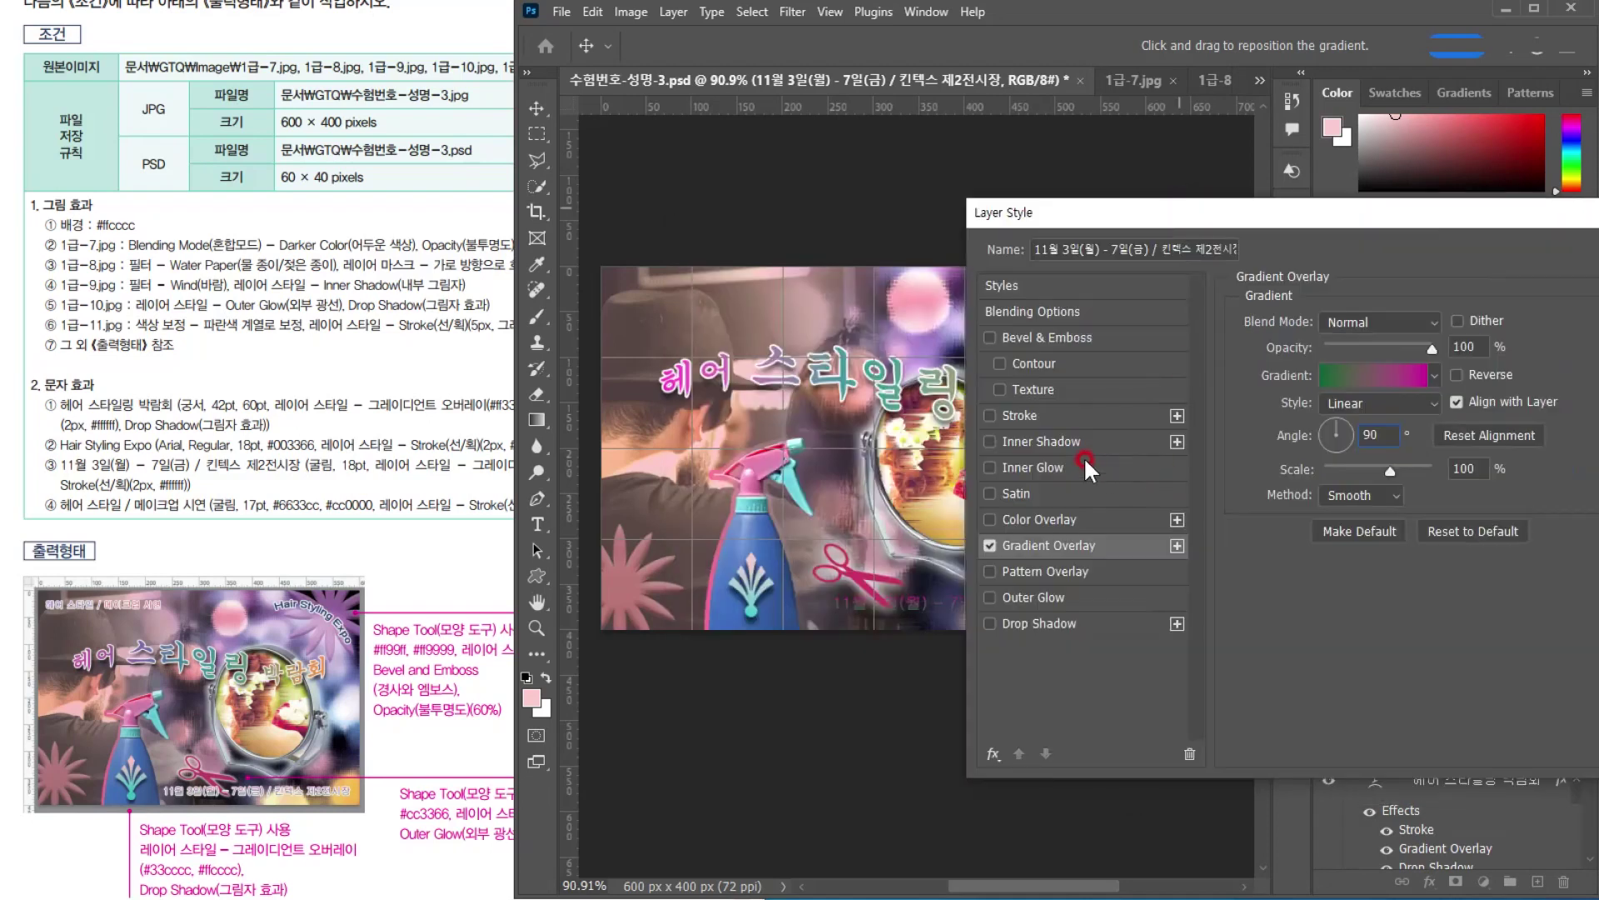
Add a 2 px white outside Stroke to the date and venue text and apply the layer styles
{"action": "left_click", "coordinate": [1057, 416]}
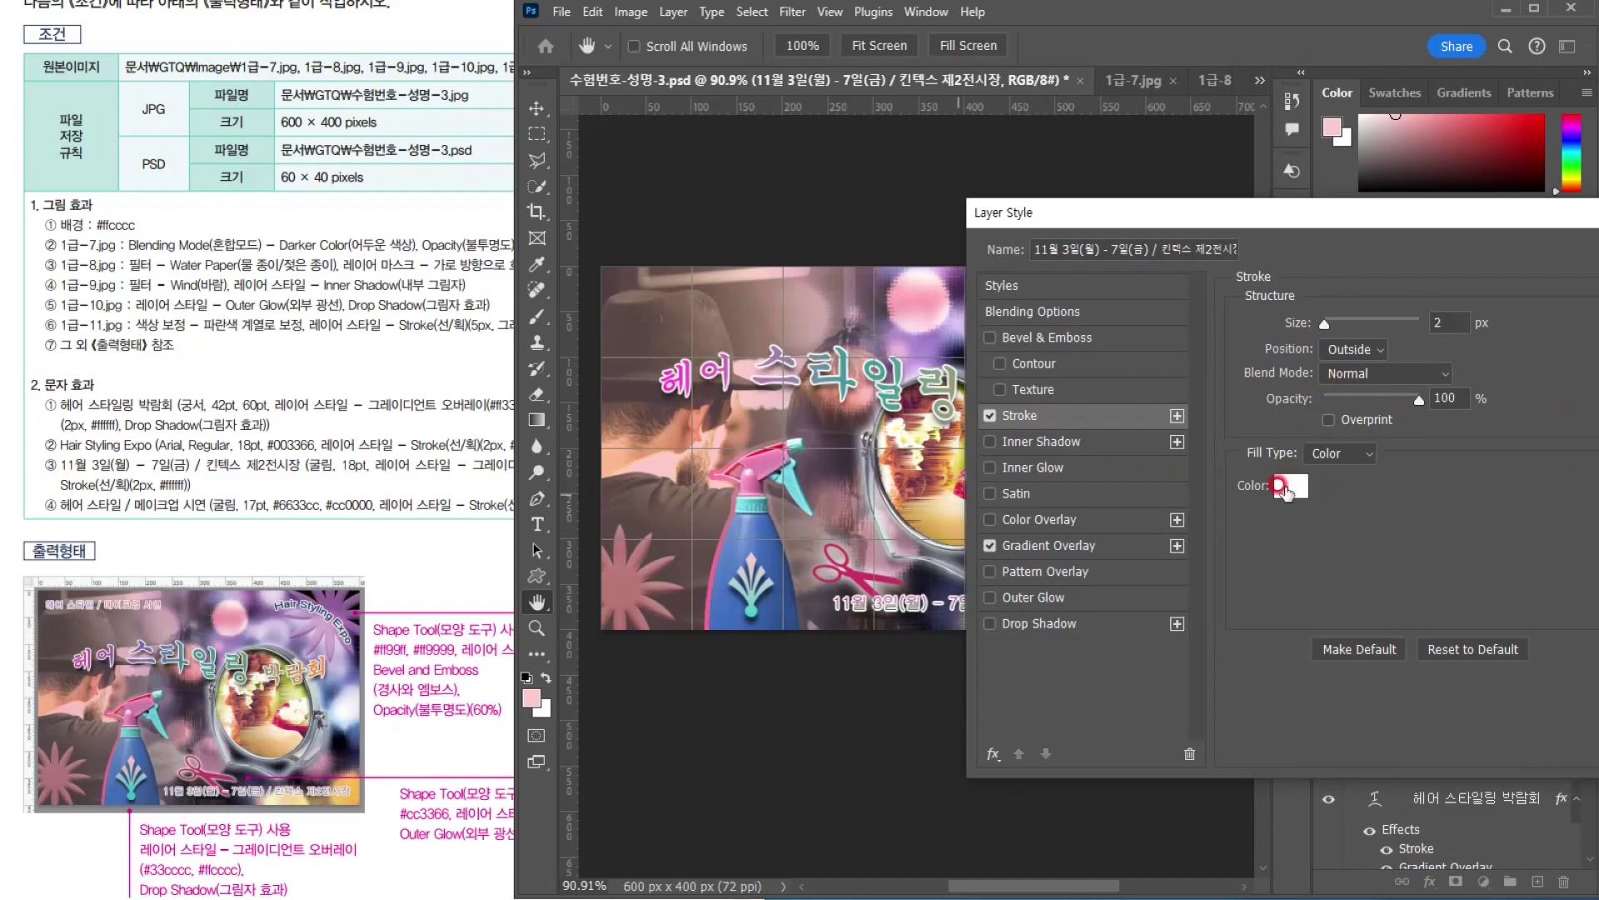
{"action": "left_click_drag", "start_coordinate": [1322, 219], "coordinate": [1313, 219]}
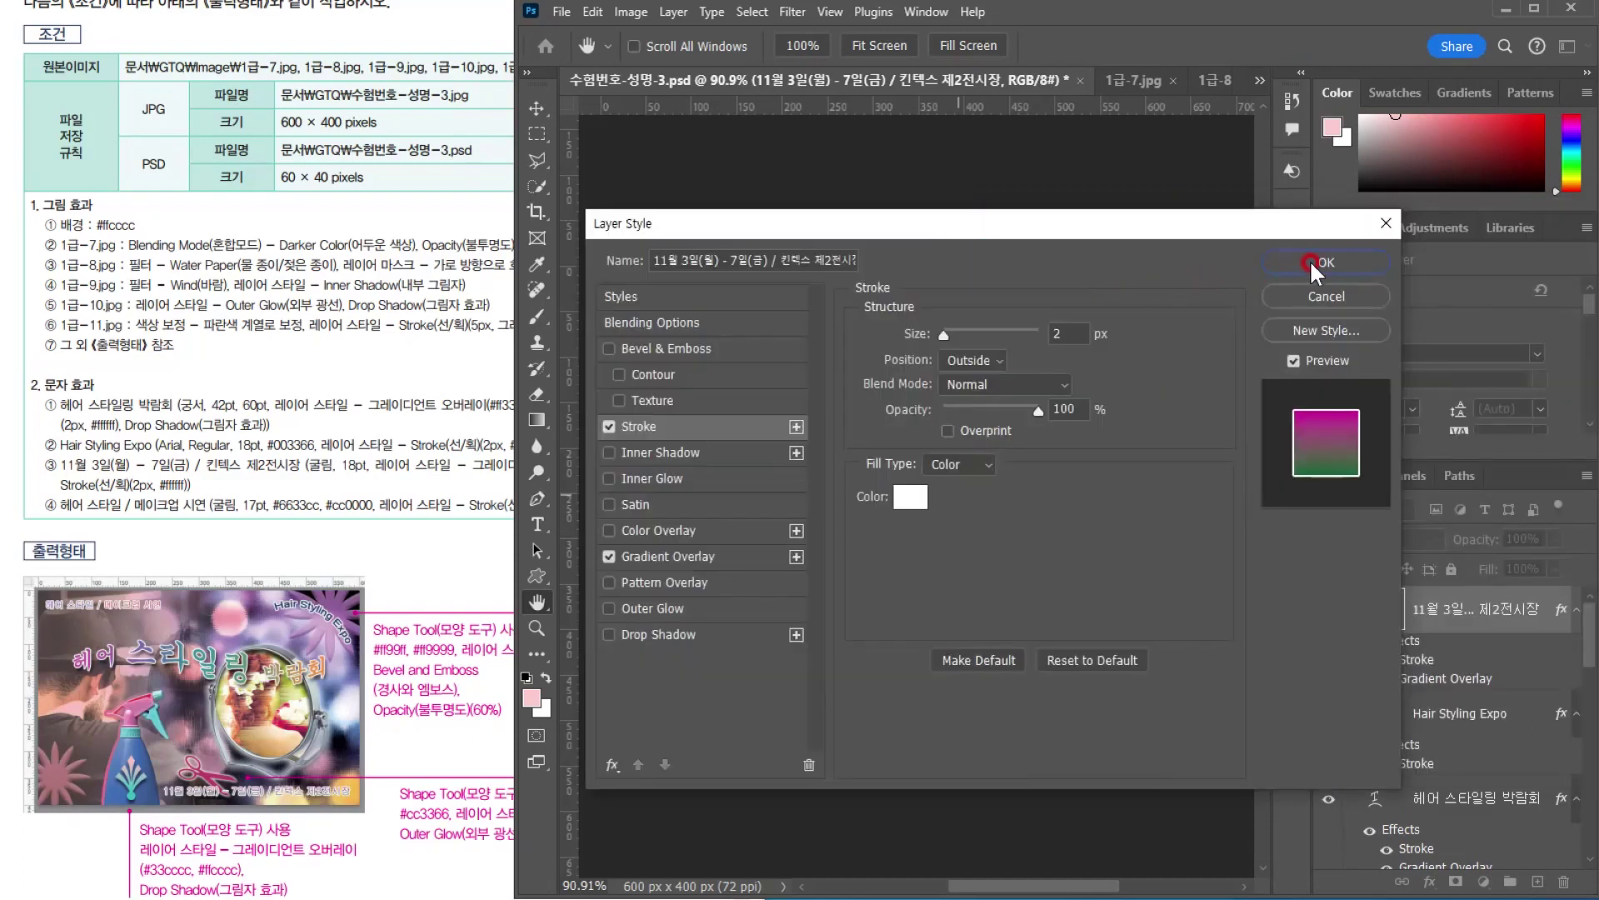
{"action": "left_click", "coordinate": [1326, 262]}
Move the date and venue text slightly left so it fits inside the image's lower-right corner
{"action": "left_click", "coordinate": [536, 108]}
{"action": "left_click", "coordinate": [964, 608]}
{"action": "left_click_drag", "start_coordinate": [964, 611], "coordinate": [957, 601]}
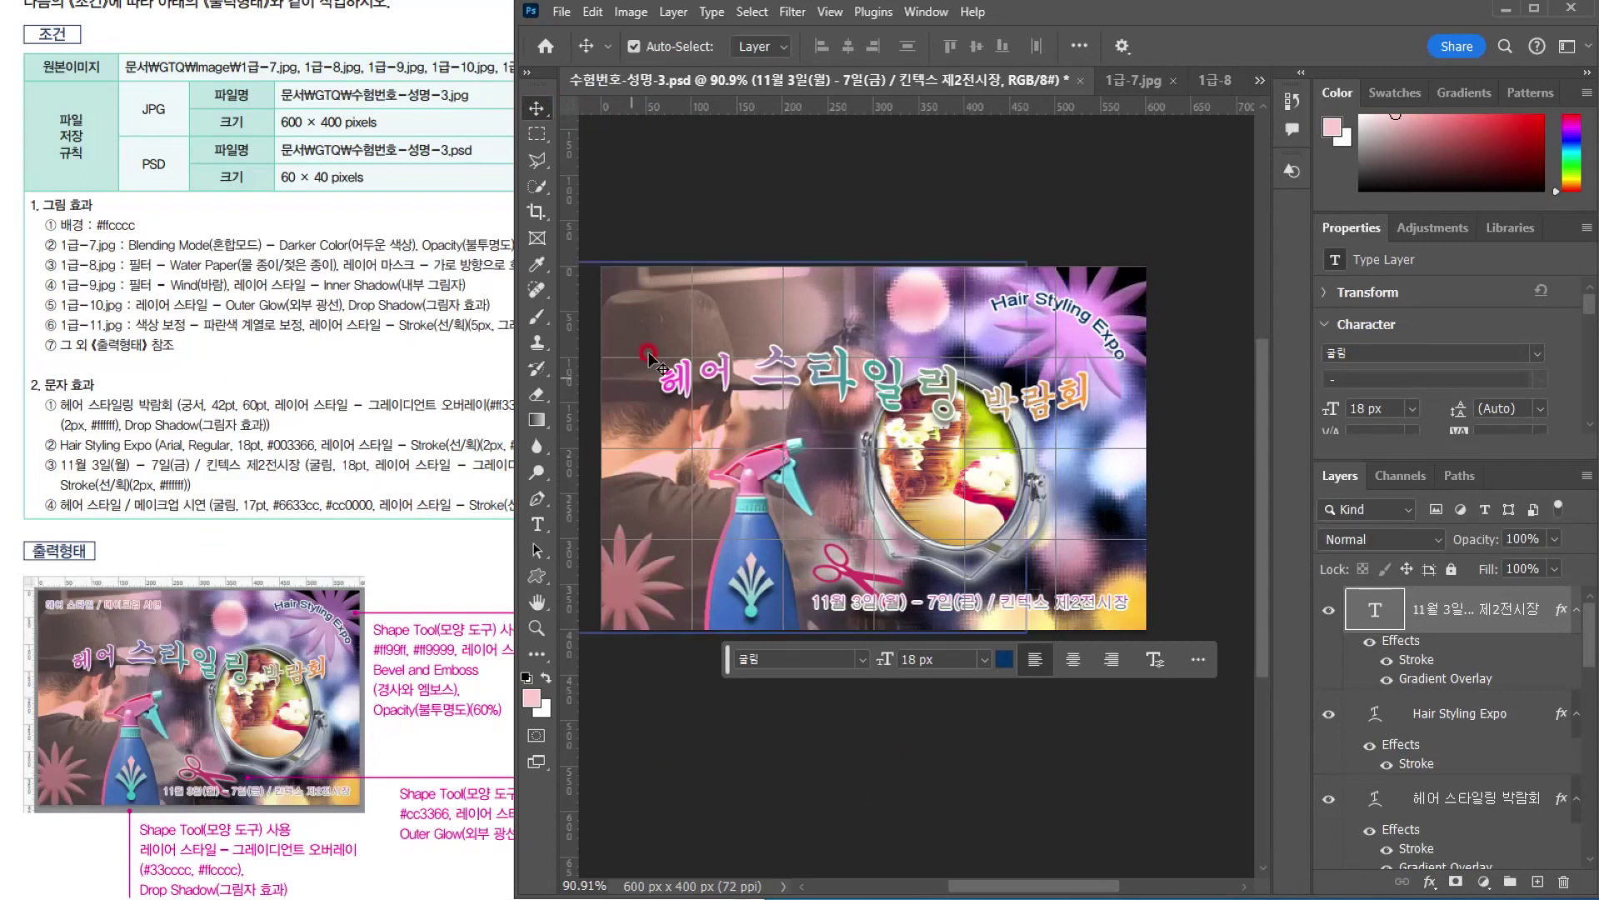
Add the text "헤어 스타일 / 메이크업 시연" in the image's upper-left corner, above the main title
{"action": "left_click", "coordinate": [537, 523]}
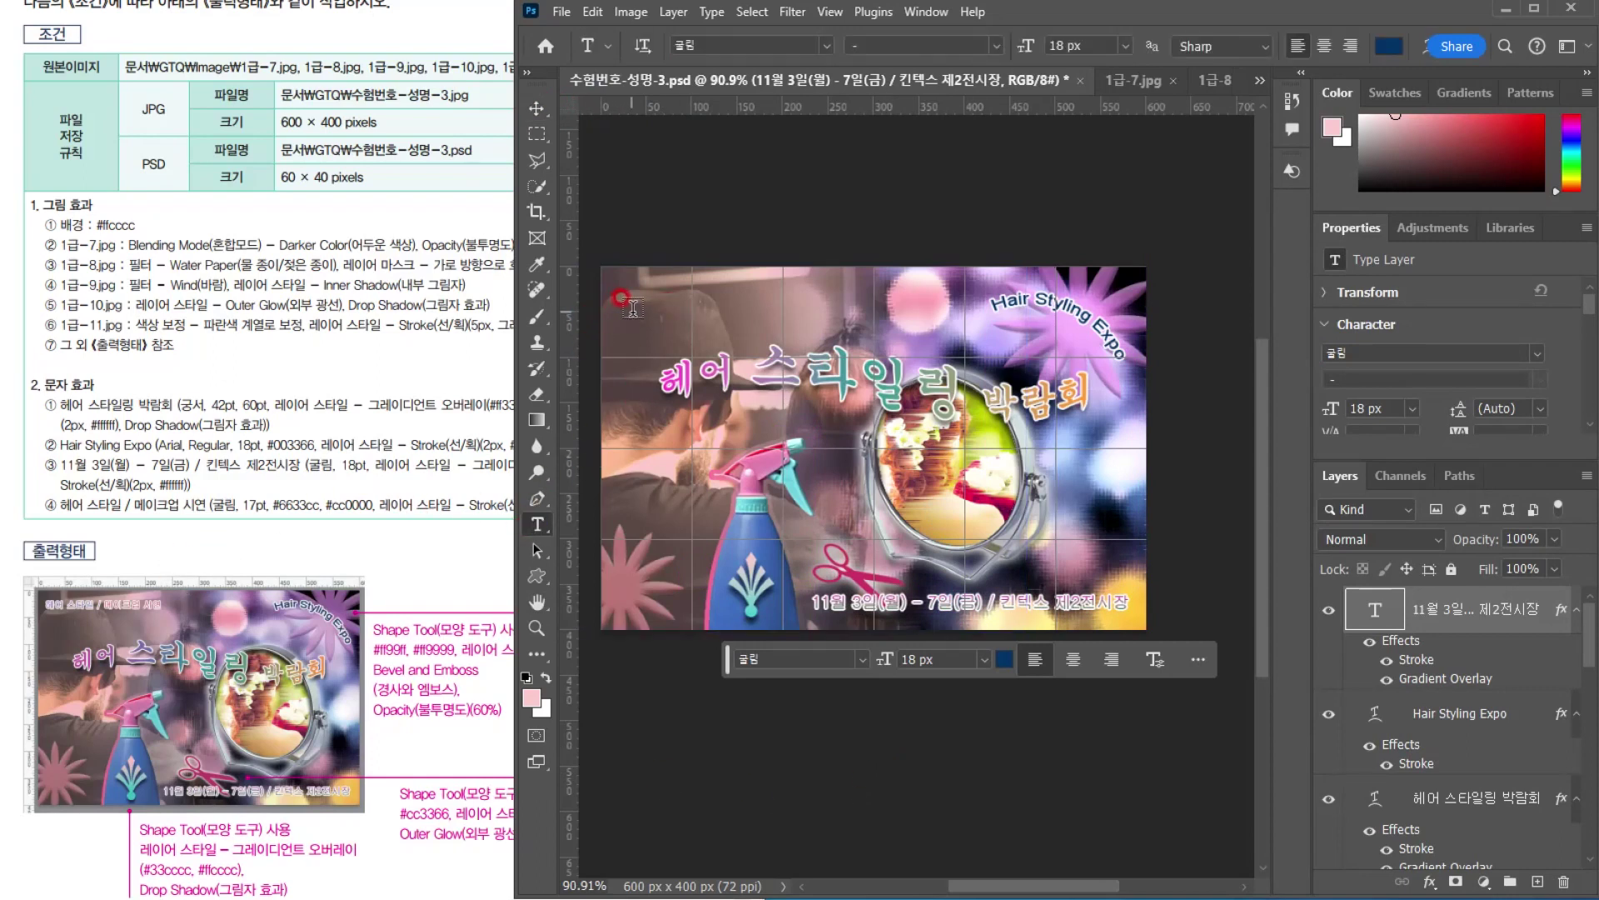
{"action": "left_click", "coordinate": [630, 304]}
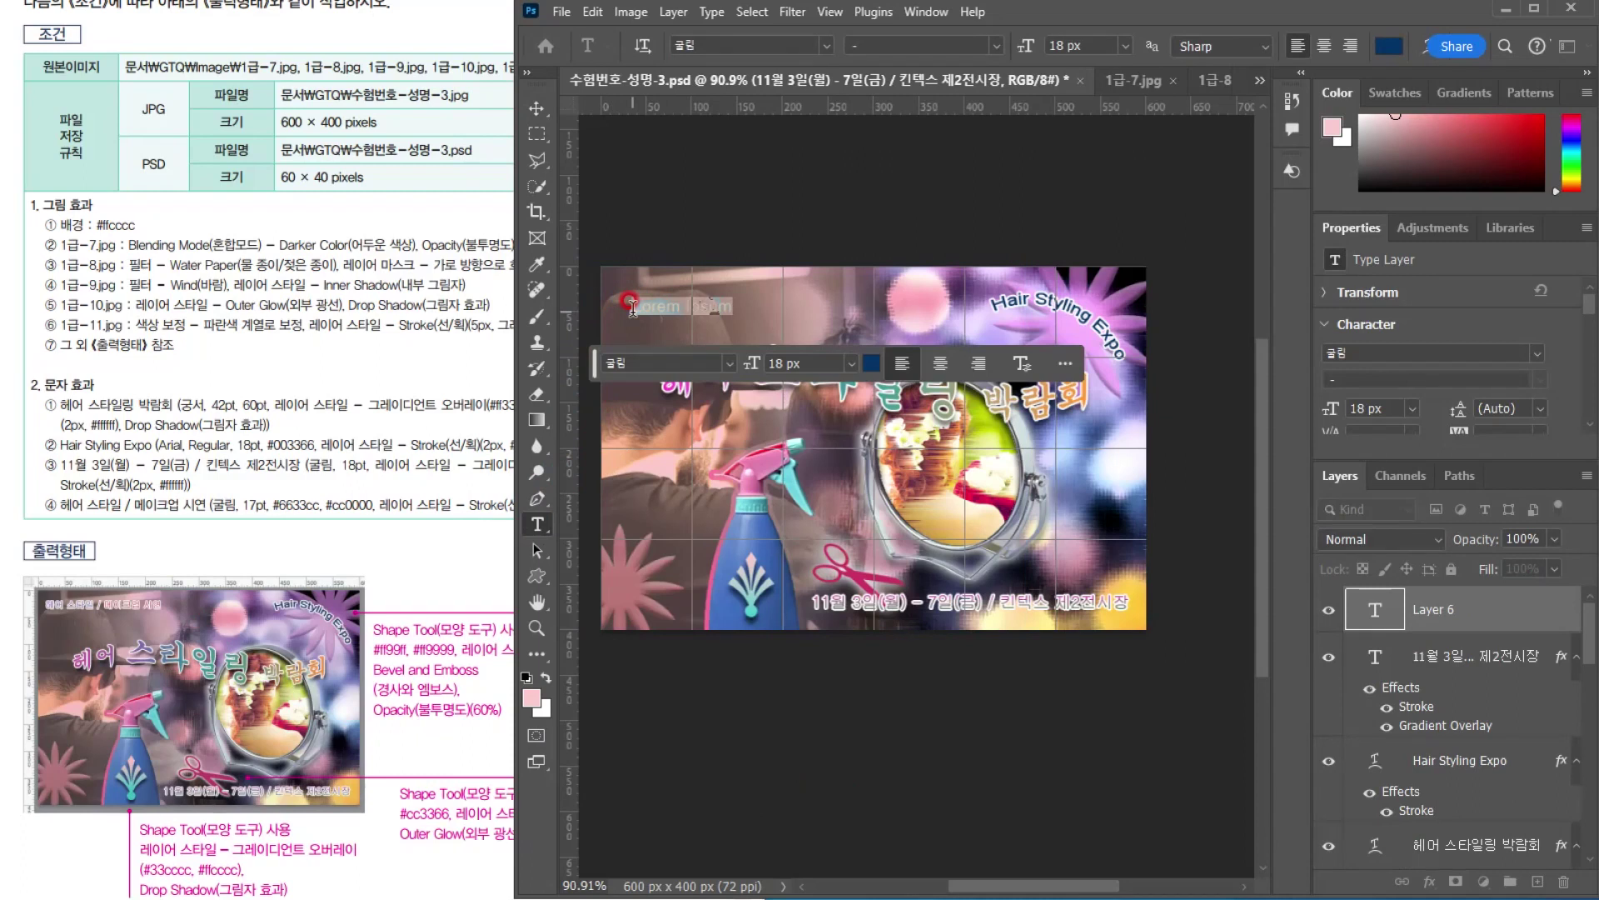
{"action": "type", "text": "헤어 스타일 / 메이크업 시연"}
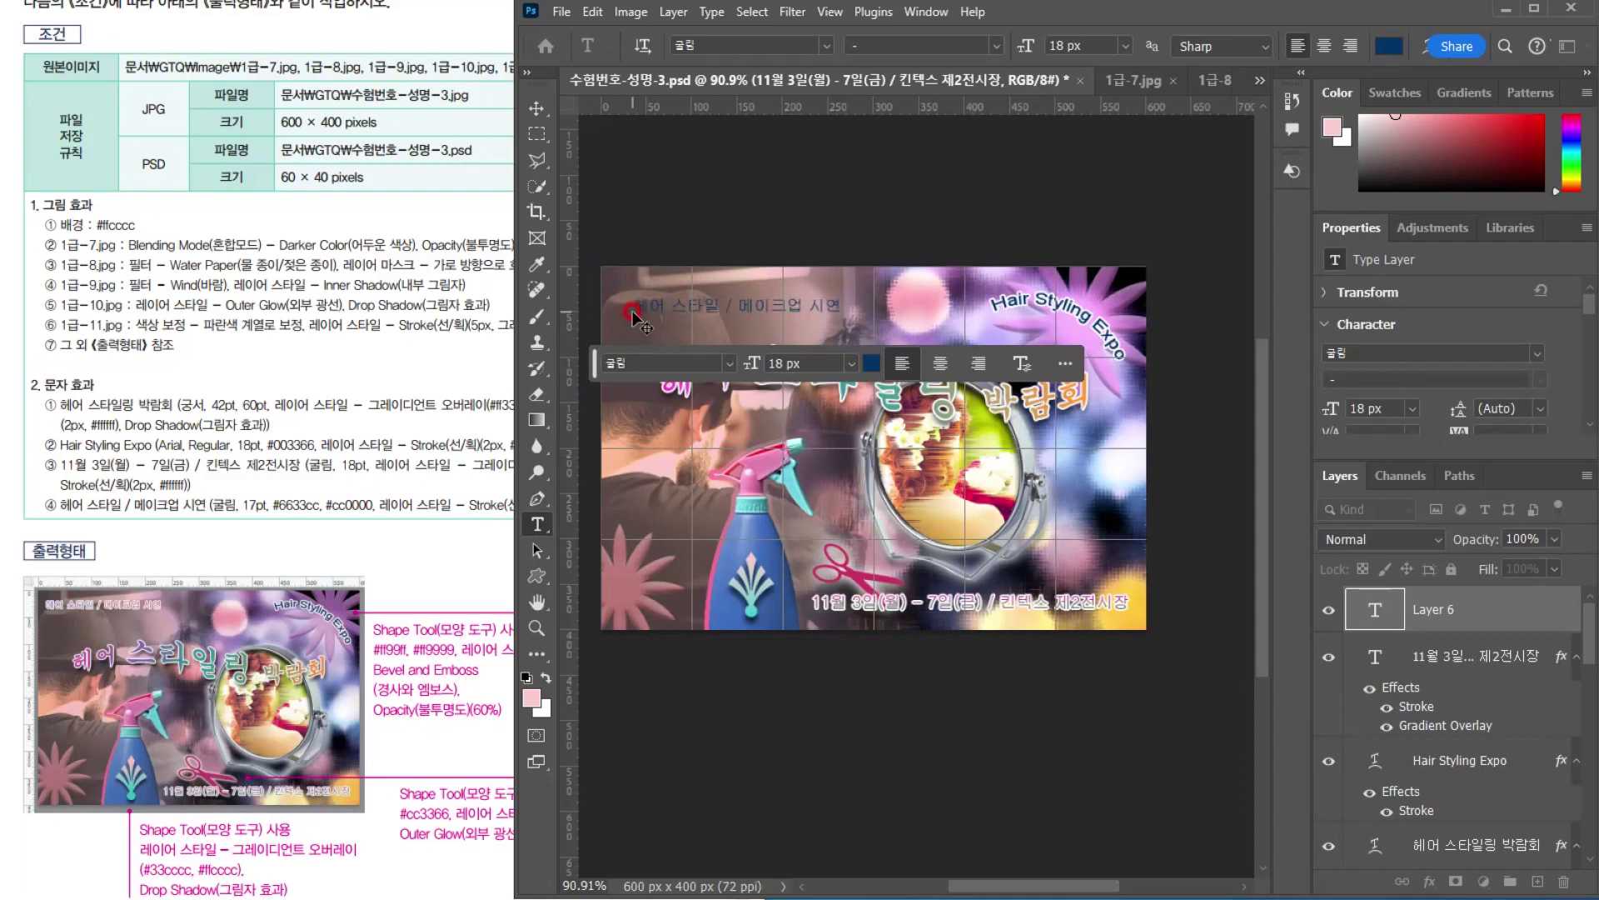
{"action": "key", "text": "ctrl+Return"}
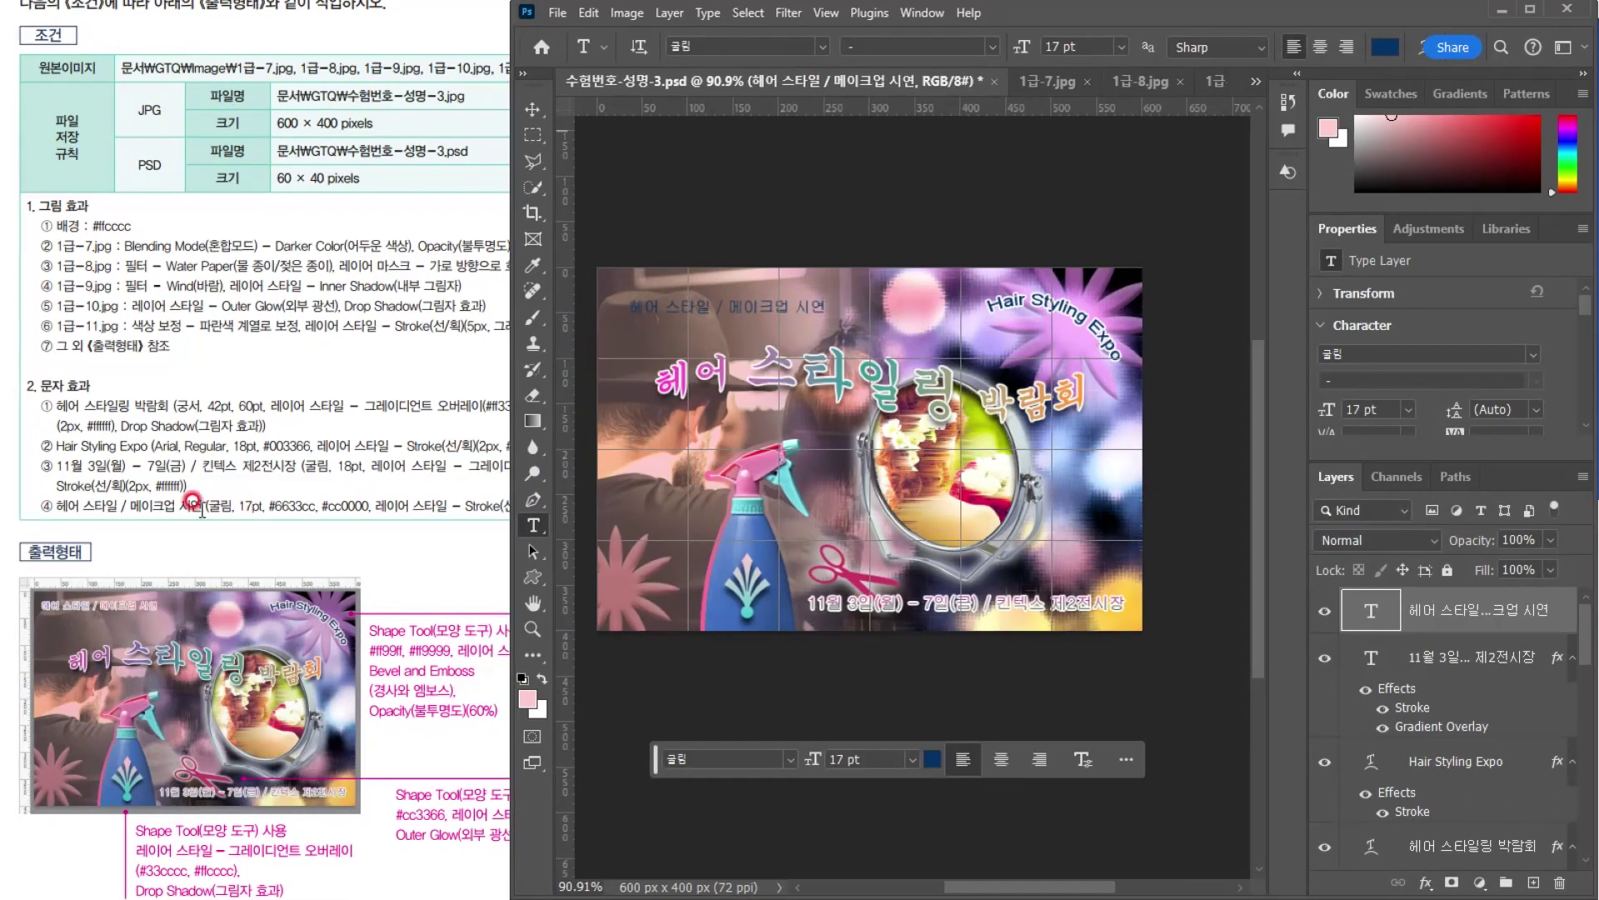
Set the "헤어 스타일 / 메이크업 시연" text to the 굴림 font at 17 pt
{"action": "left_click", "coordinate": [812, 47]}
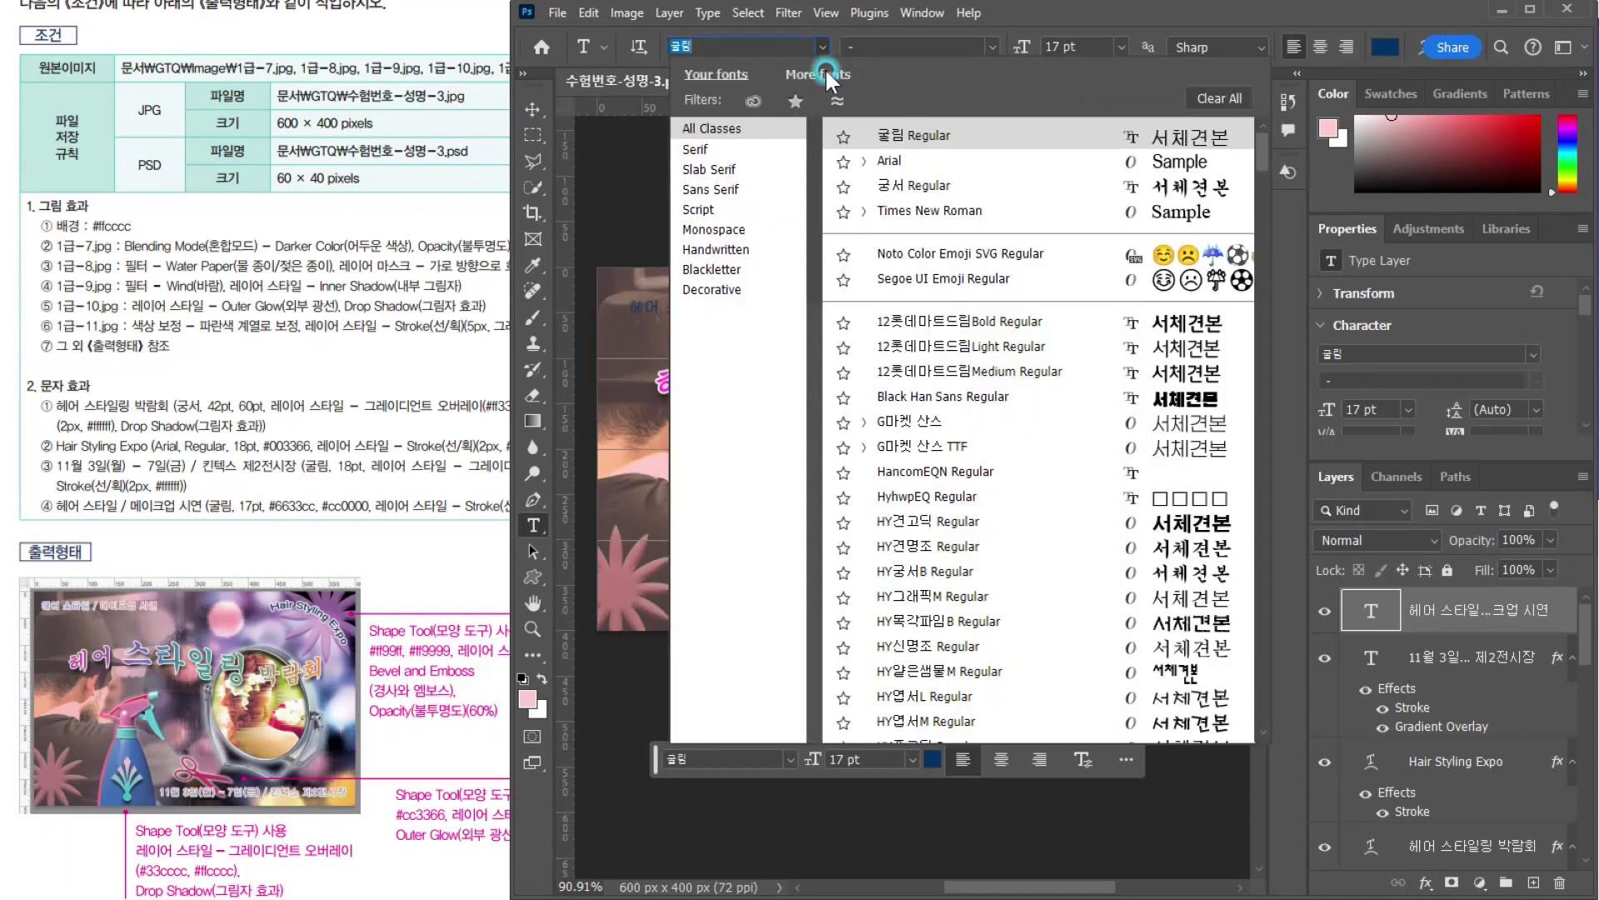
{"action": "left_click", "coordinate": [910, 135]}
{"action": "left_click", "coordinate": [1066, 42]}
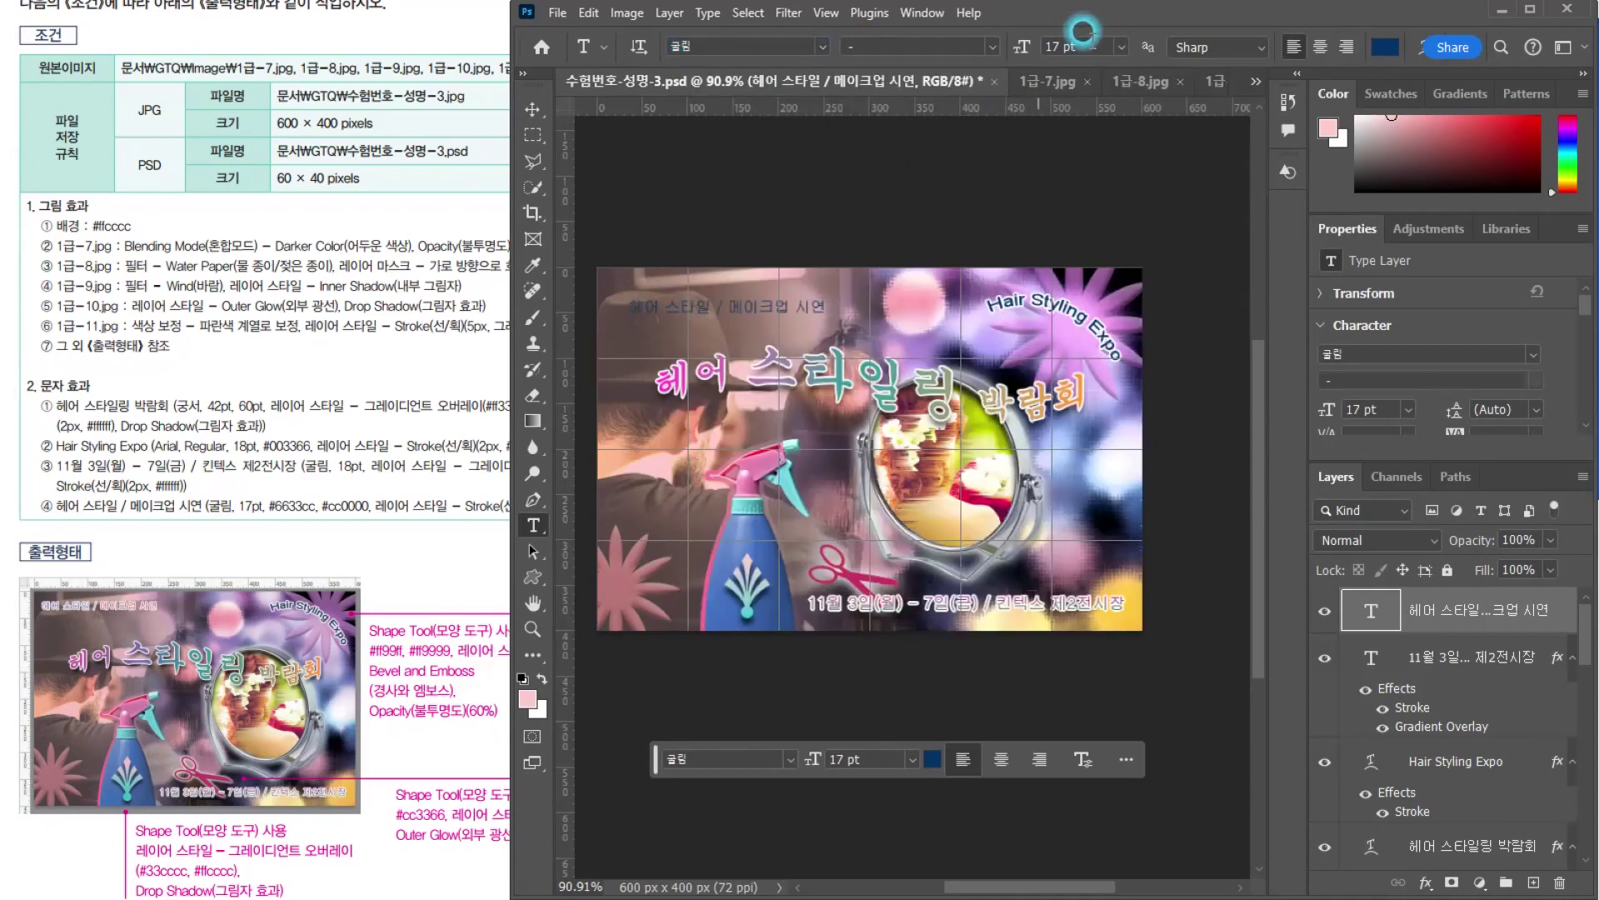
{"action": "type", "text": "1"}
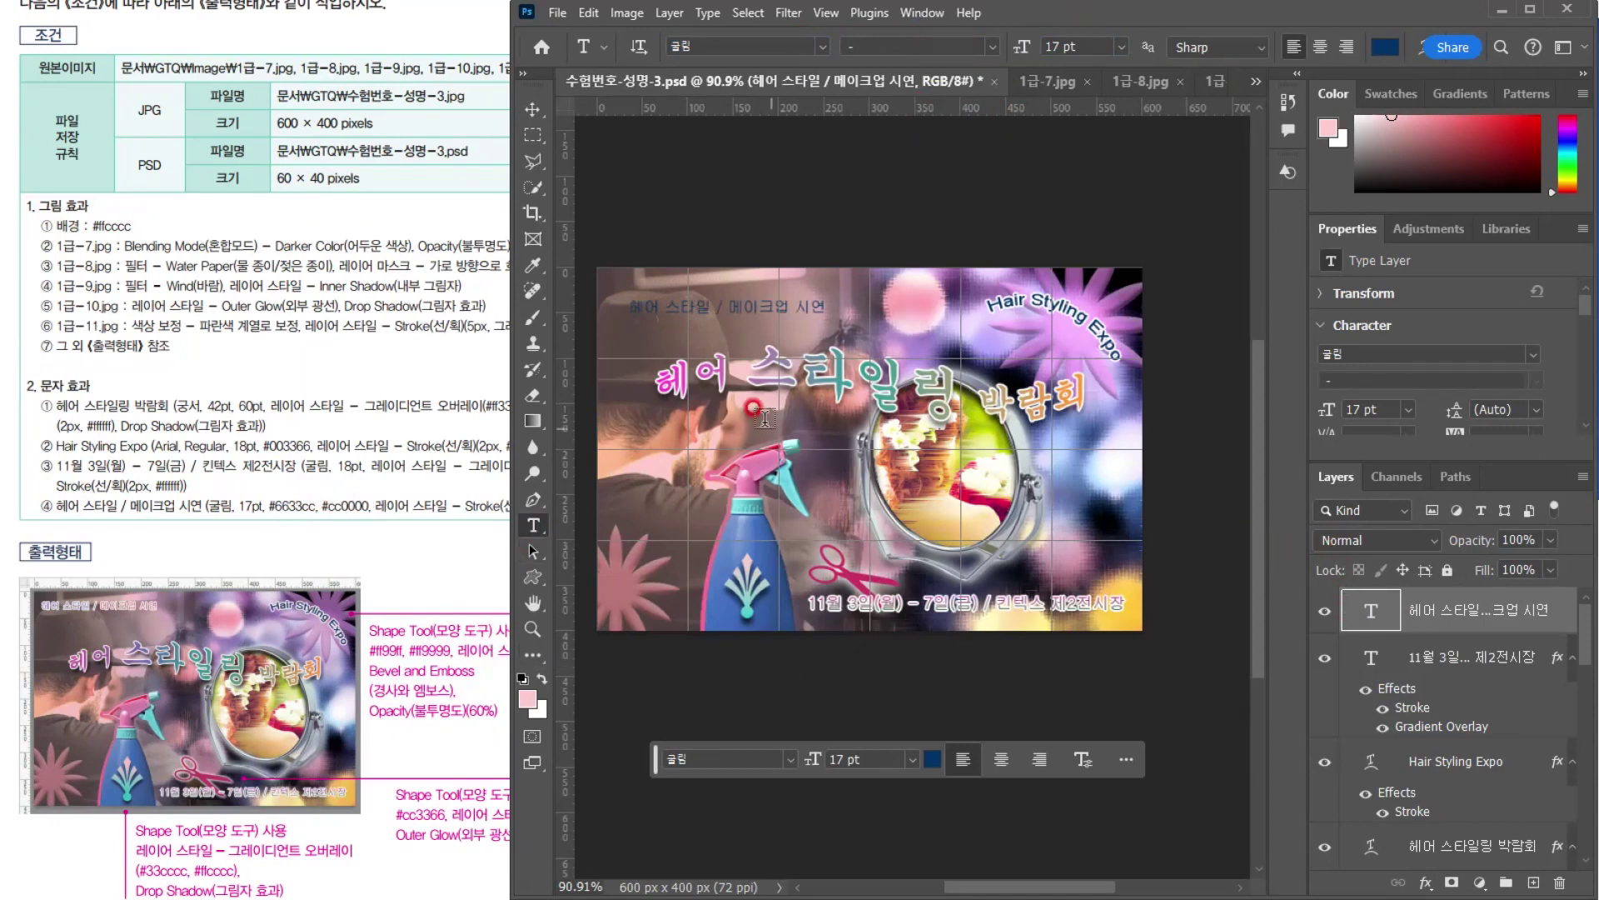
{"action": "left_click", "coordinate": [727, 303]}
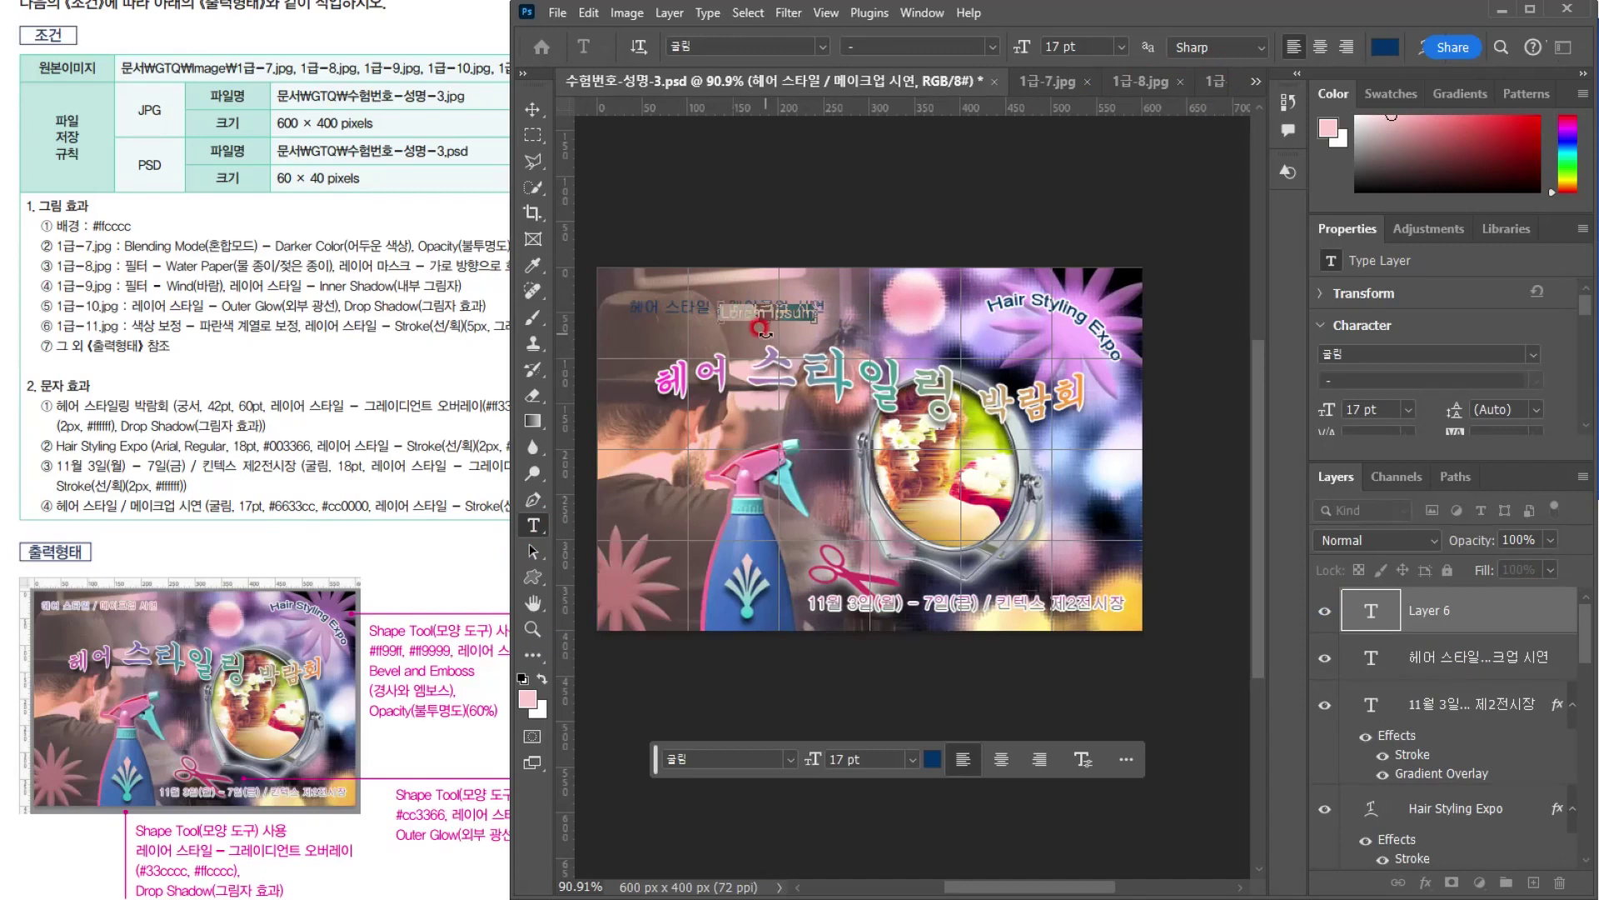
{"action": "left_click", "coordinate": [532, 109]}
{"action": "key", "text": "Delete"}
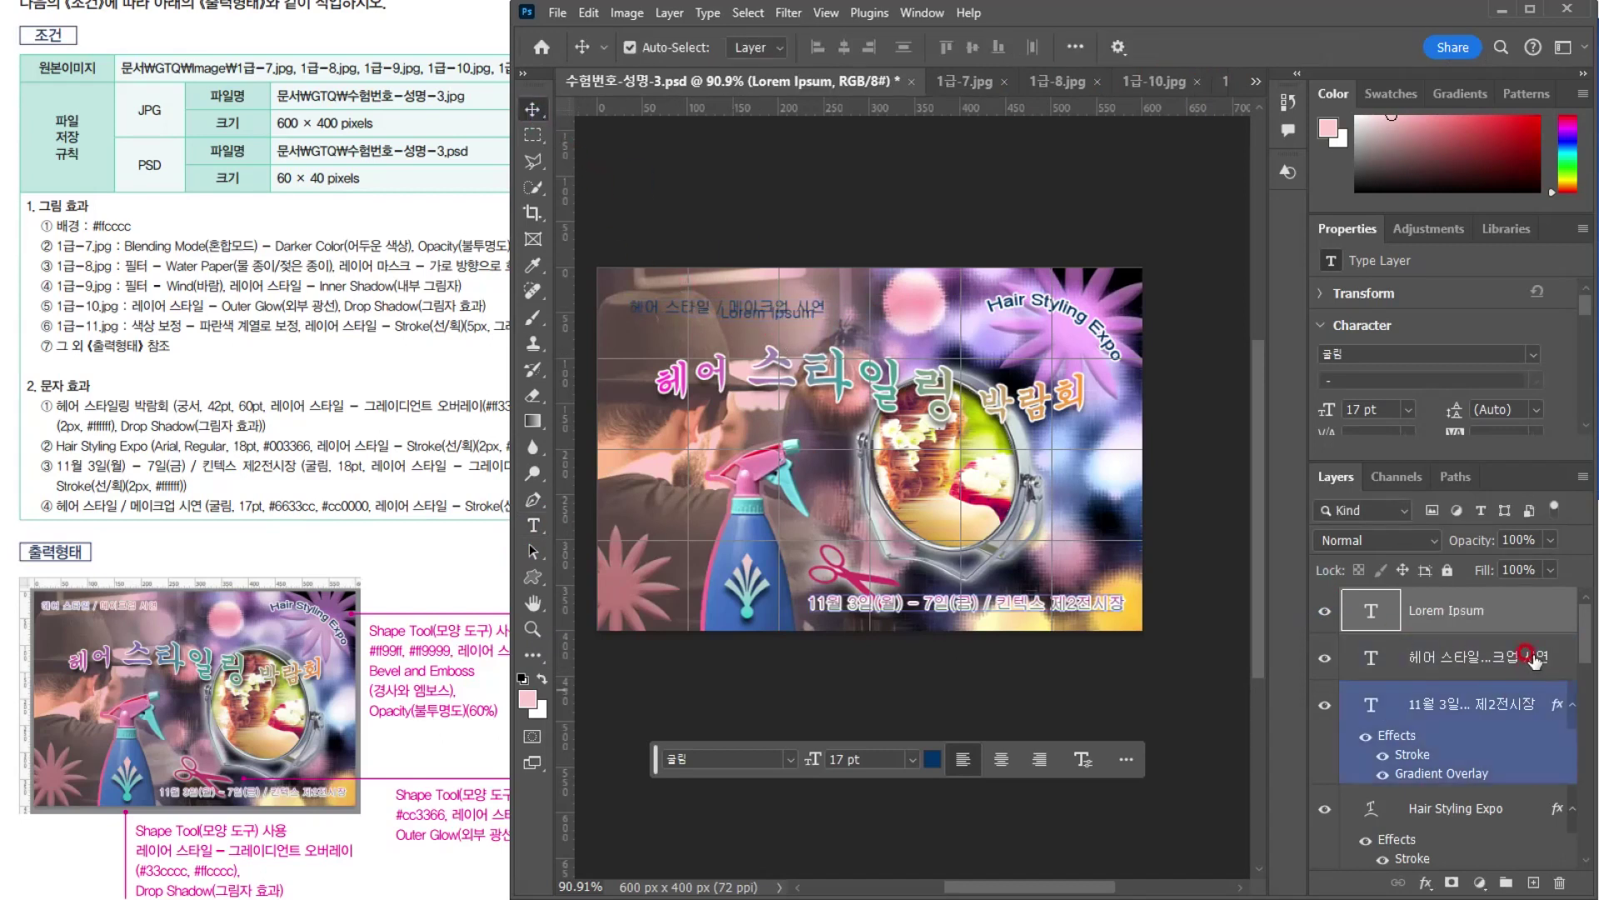
Colour the "헤어 스타일" part of the upper-left text #6633cc
{"action": "left_click", "coordinate": [1359, 611]}
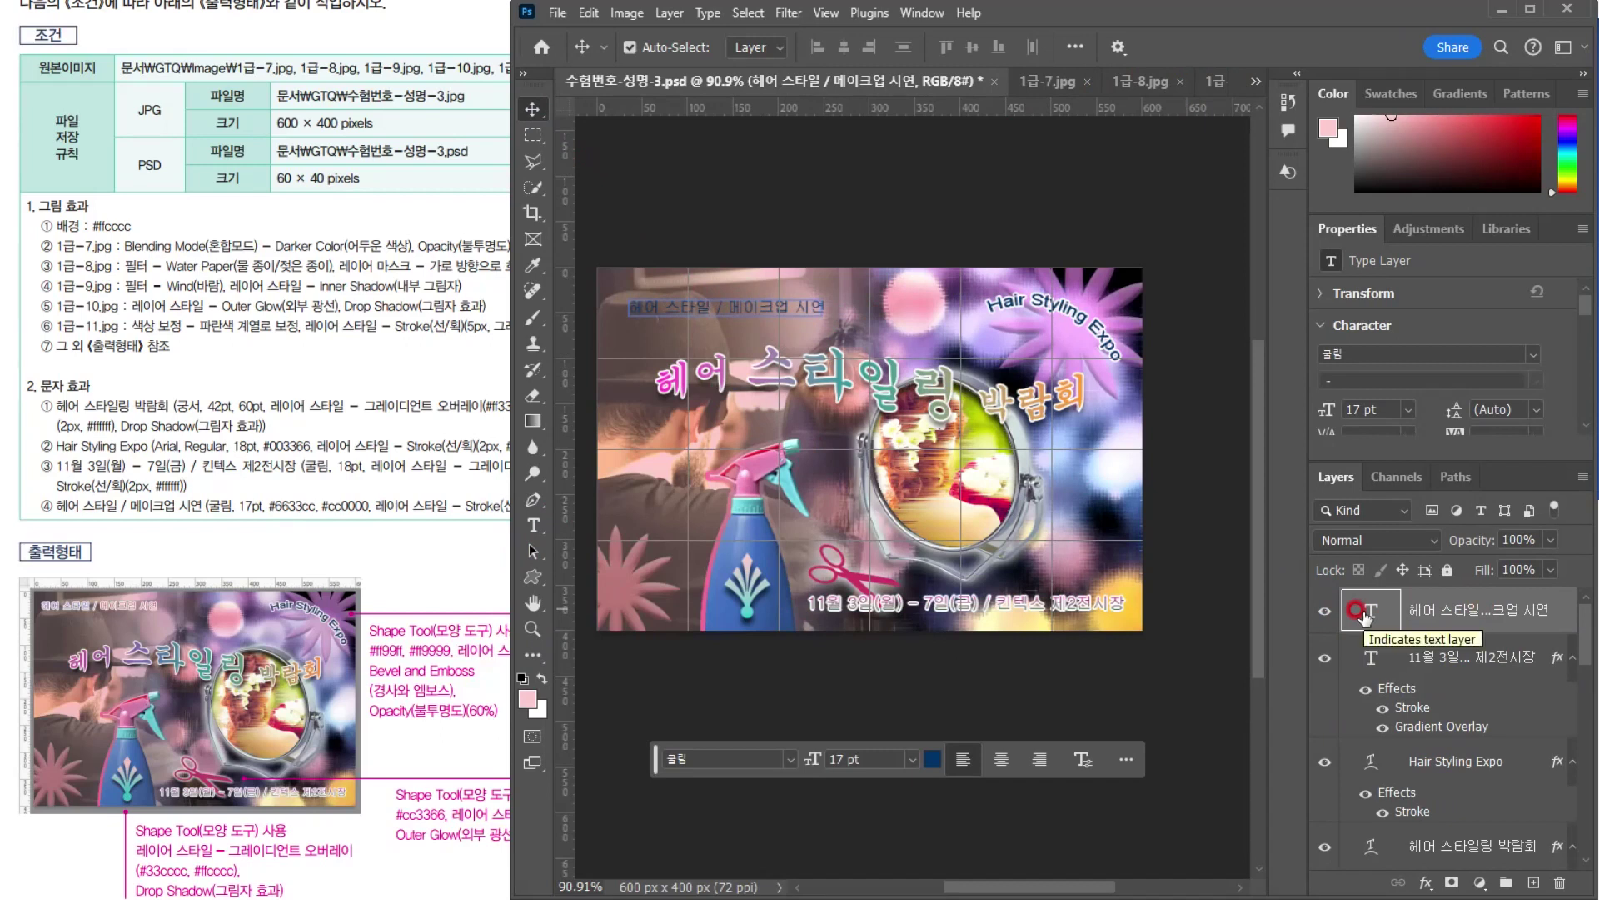
{"action": "double_click", "coordinate": [1359, 612]}
{"action": "left_click", "coordinate": [714, 295]}
{"action": "left_click_drag", "start_coordinate": [714, 295], "coordinate": [600, 298]}
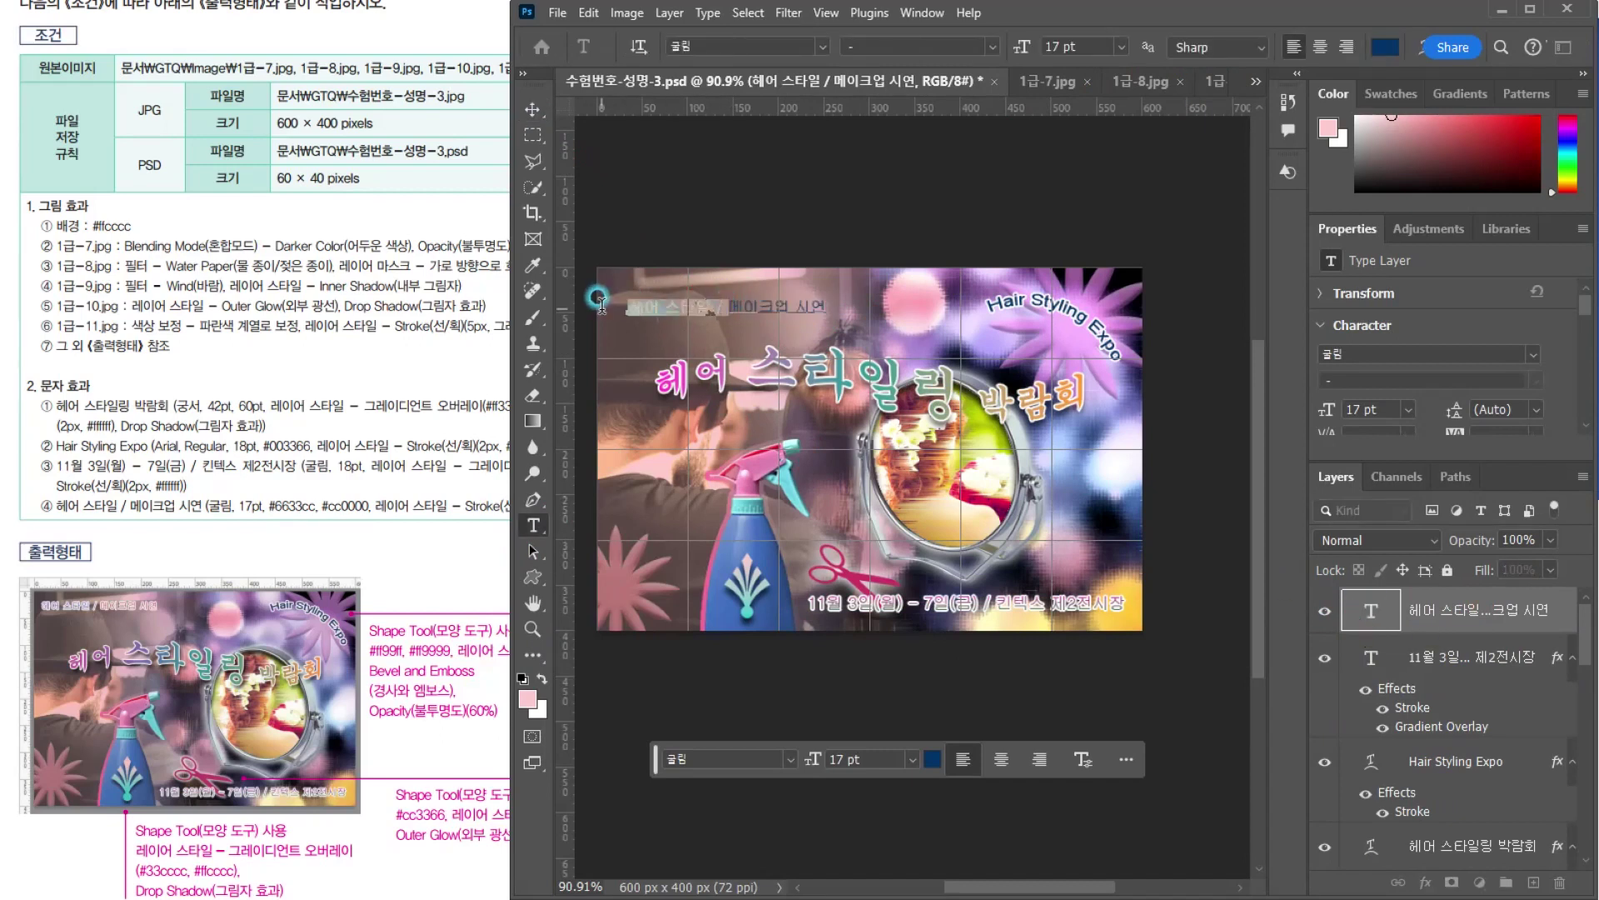
{"action": "left_click", "coordinate": [1385, 45]}
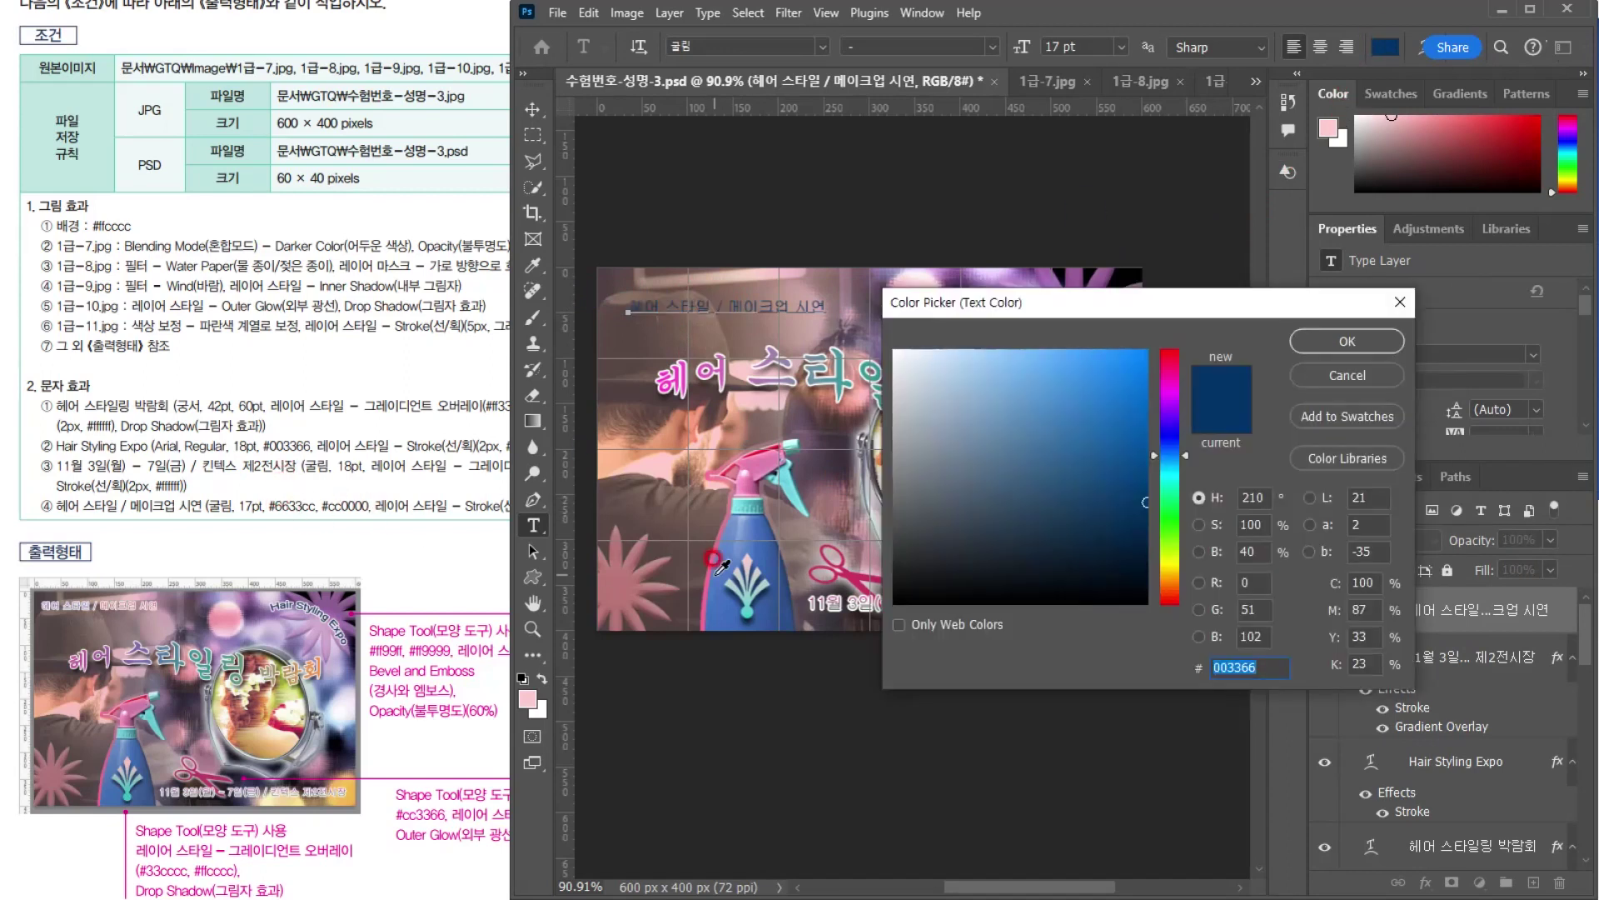
{"action": "type", "text": "63c"}
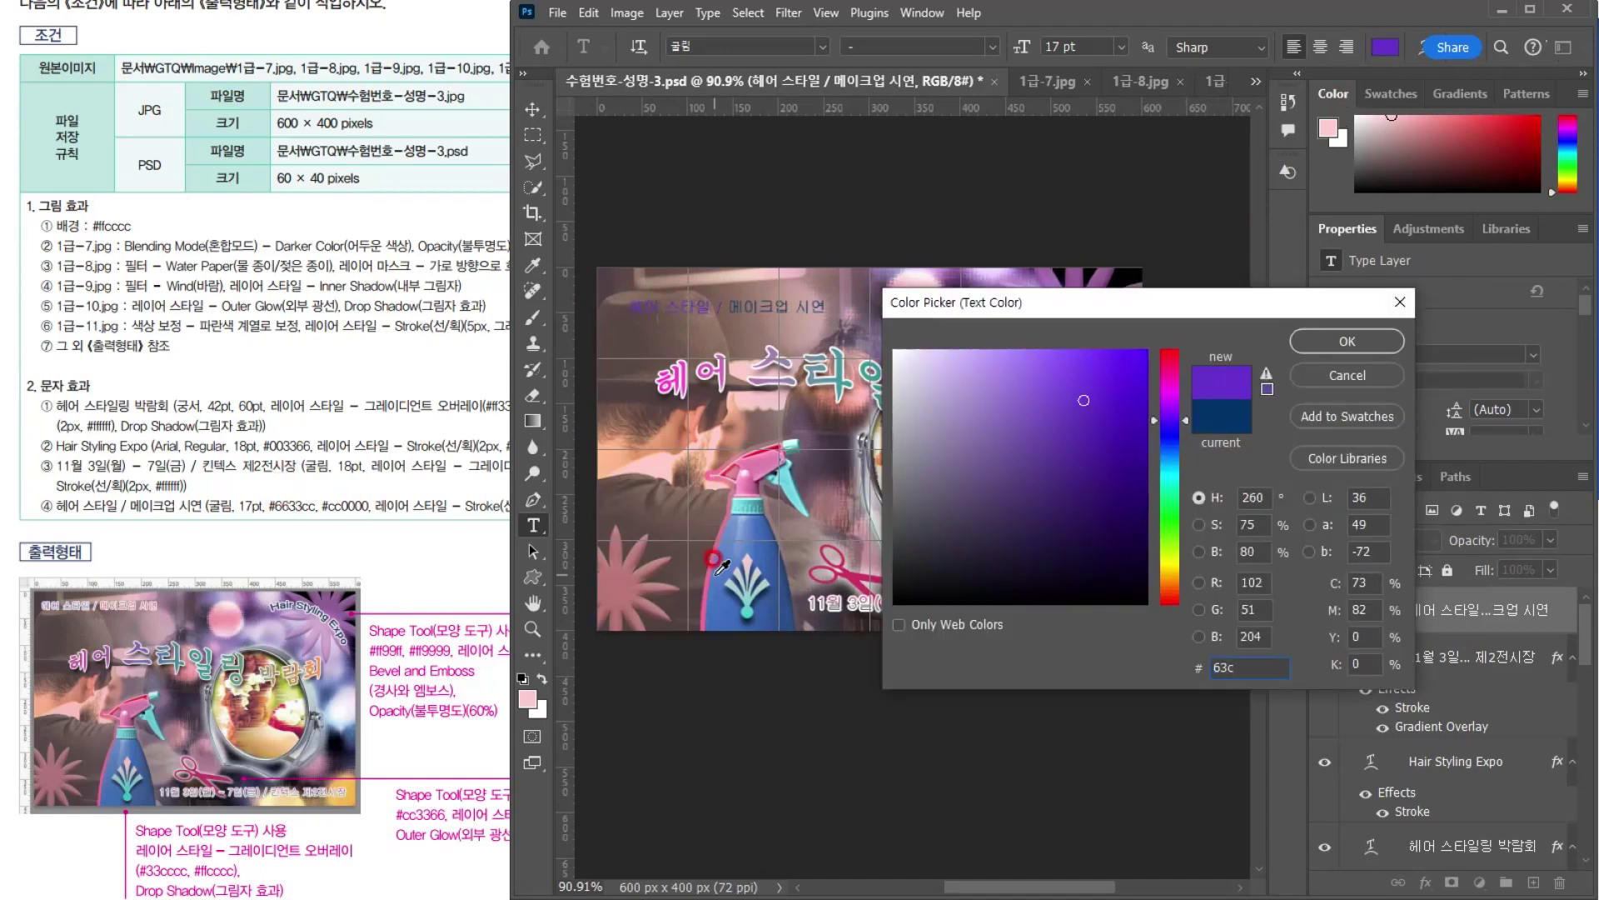
{"action": "key", "text": "Return"}
Colour the "메이크업 시연" part of the upper-left text #cc0000
{"action": "left_click_drag", "start_coordinate": [730, 298], "coordinate": [1053, 328]}
{"action": "left_click", "coordinate": [1379, 52]}
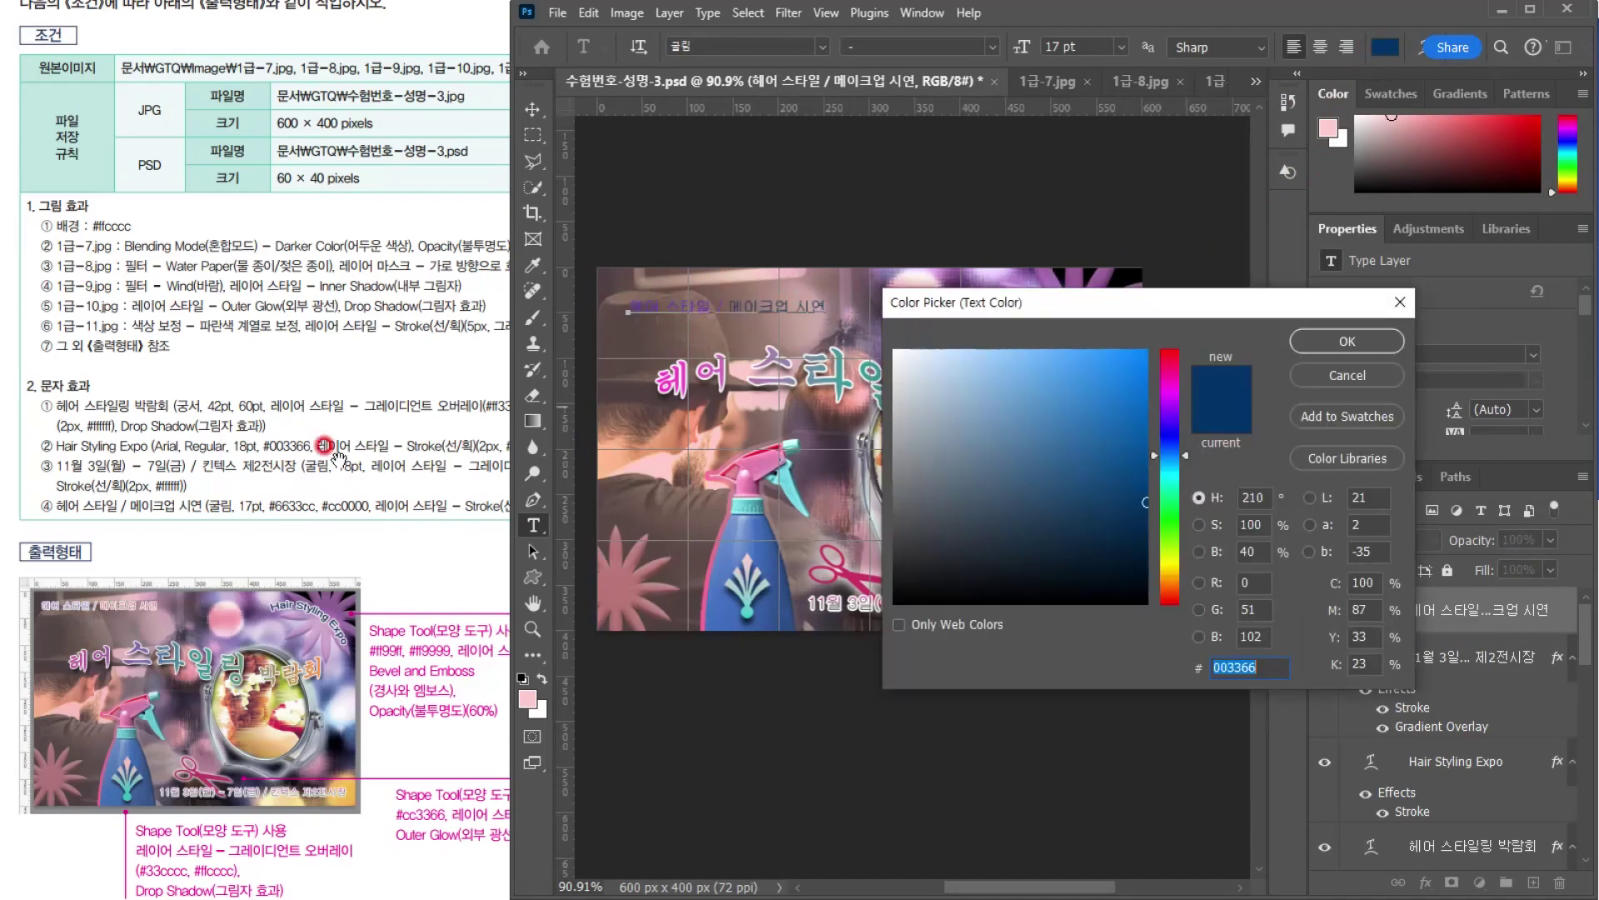
{"action": "type", "text": "c0000"}
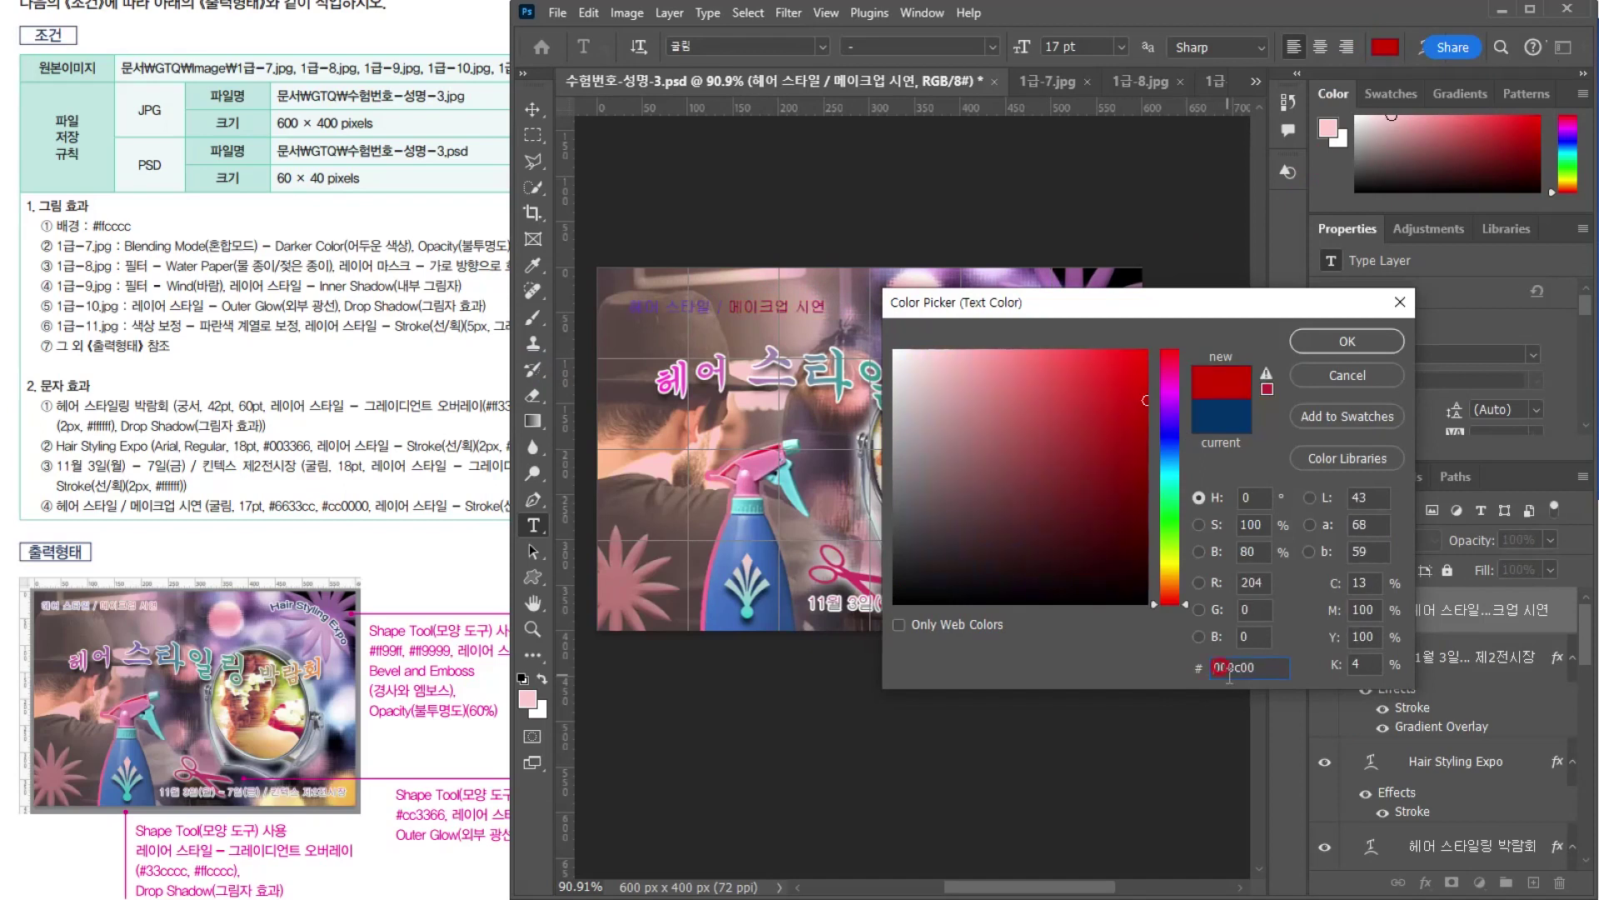
{"action": "key", "text": "Return"}
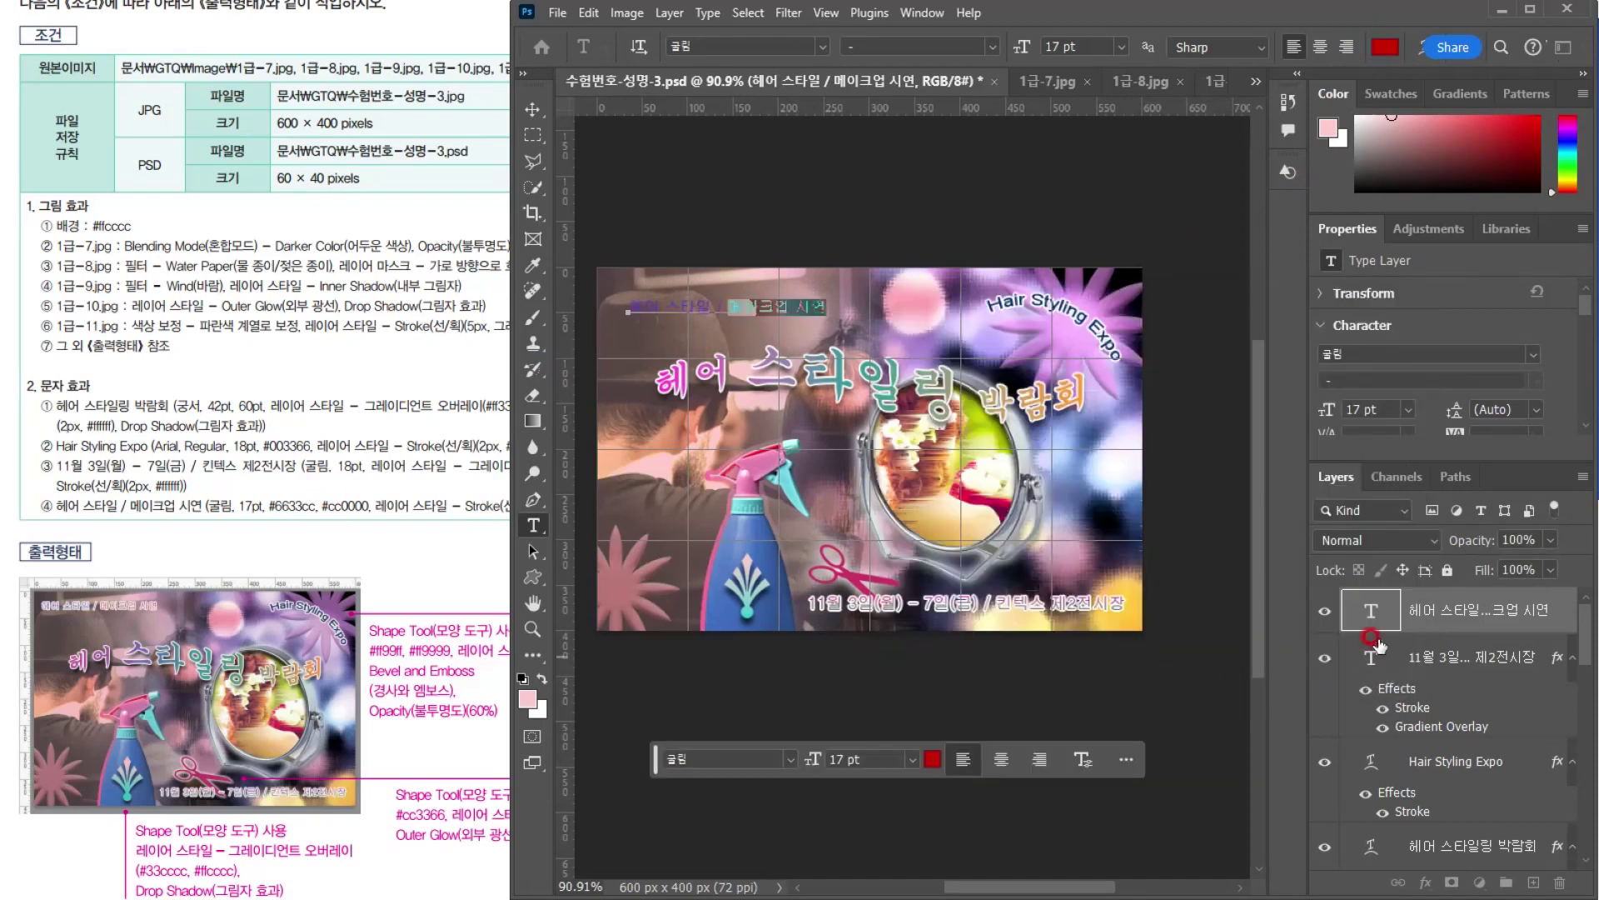
Add a 2 px white outside Stroke layer style to the "헤어 스타일 / 메이크업 시연" text
{"action": "left_click", "coordinate": [1370, 610]}
{"action": "double_click", "coordinate": [1370, 609]}
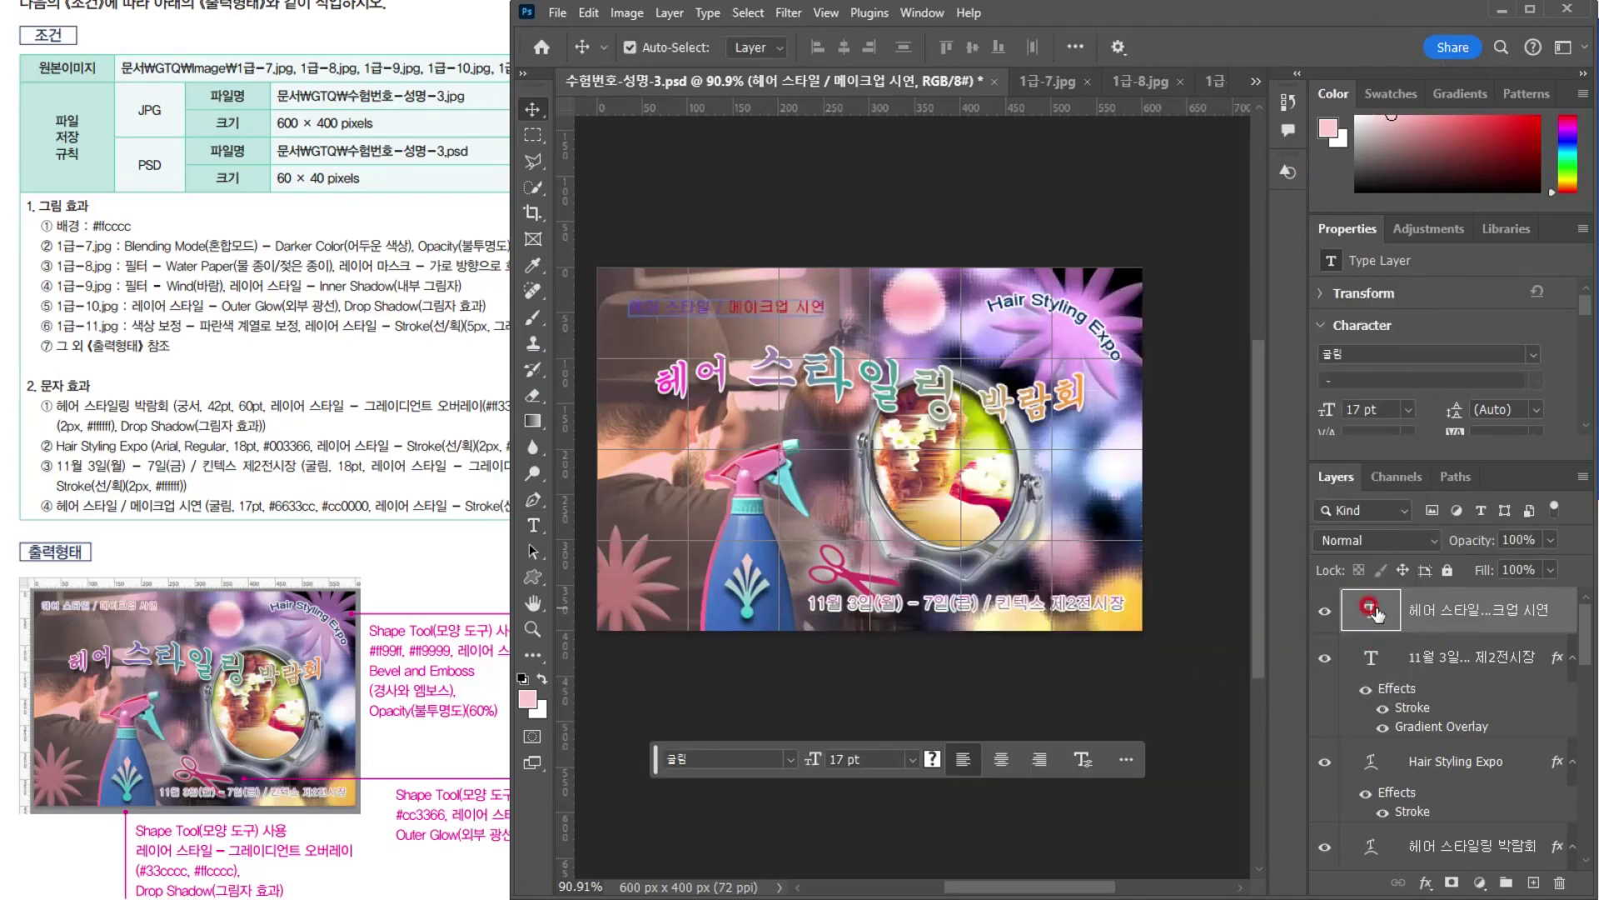
{"action": "left_click", "coordinate": [458, 505]}
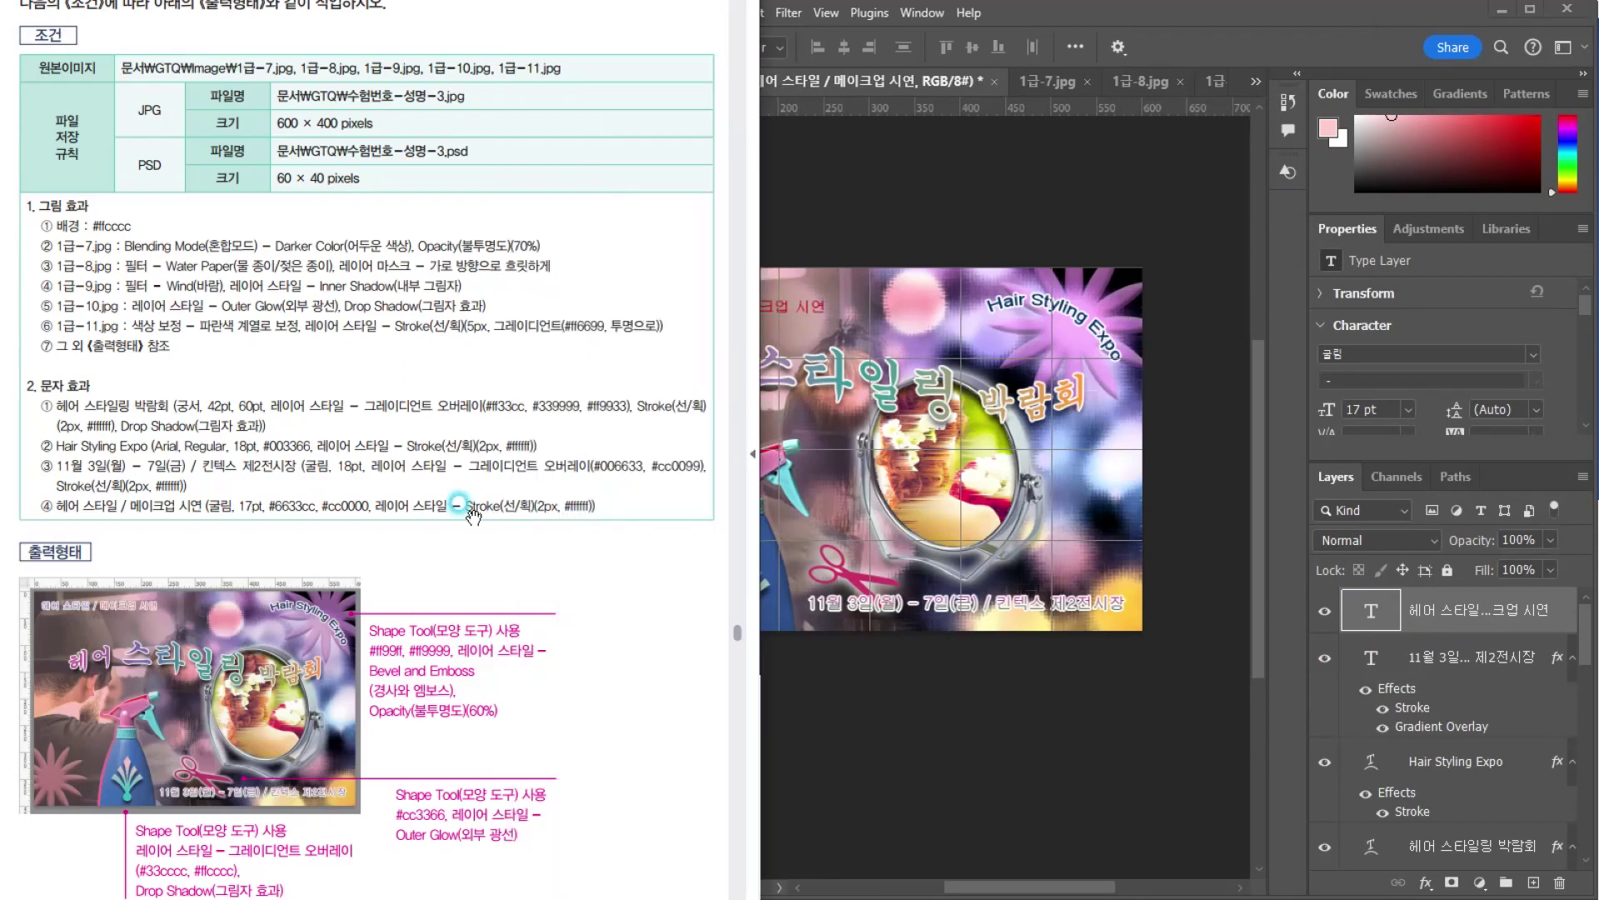
{"action": "left_click", "coordinate": [1514, 613]}
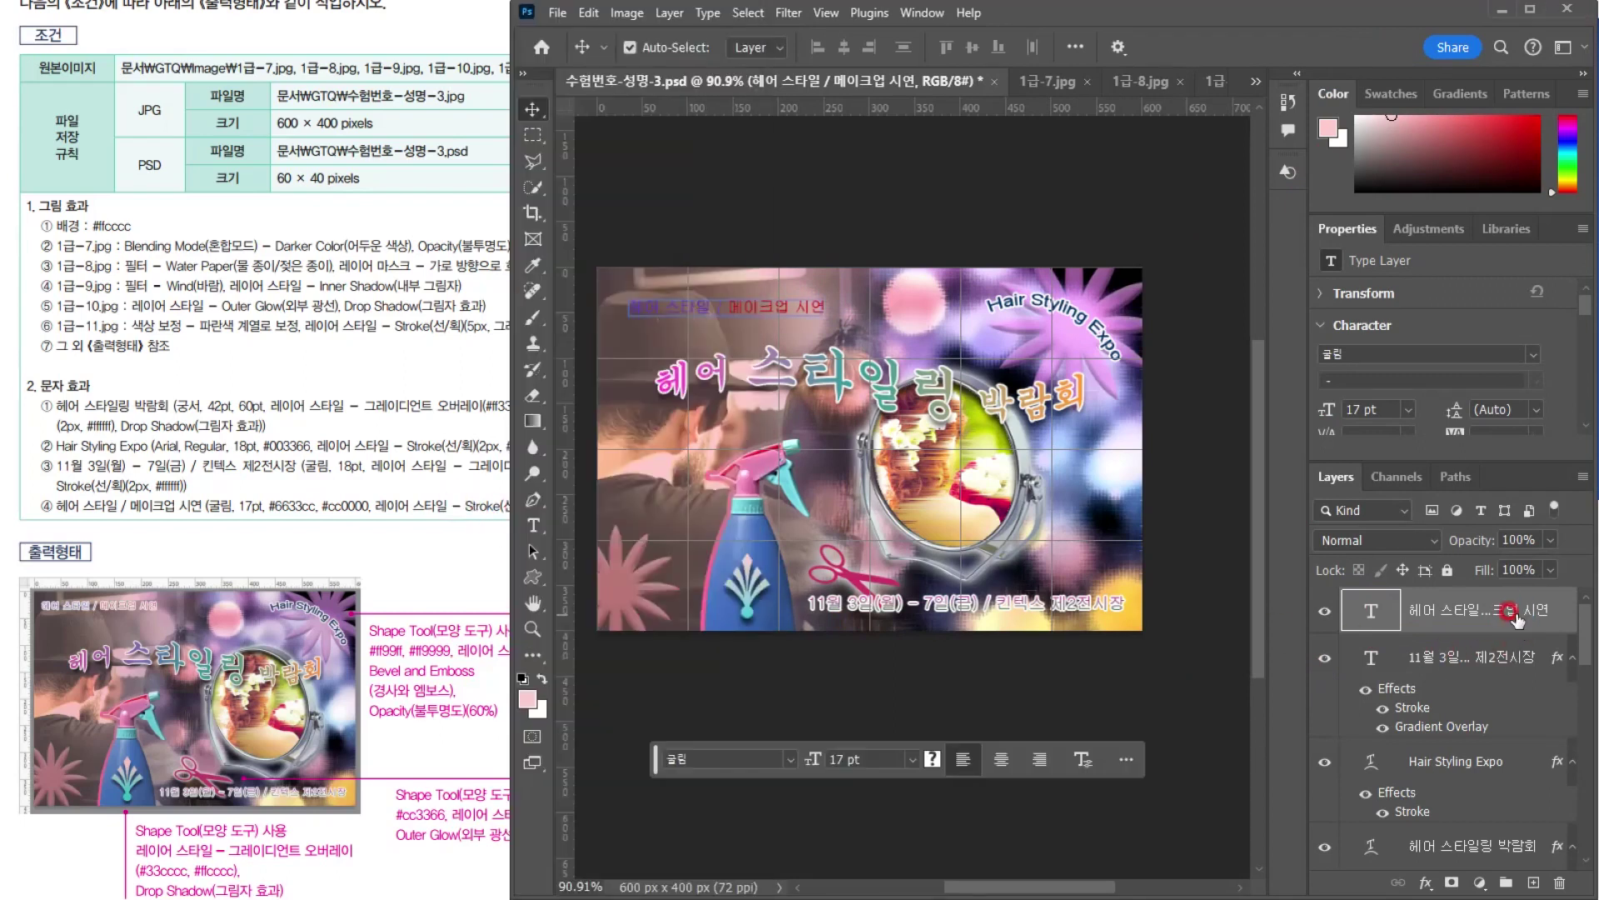
{"action": "left_click", "coordinate": [1424, 882]}
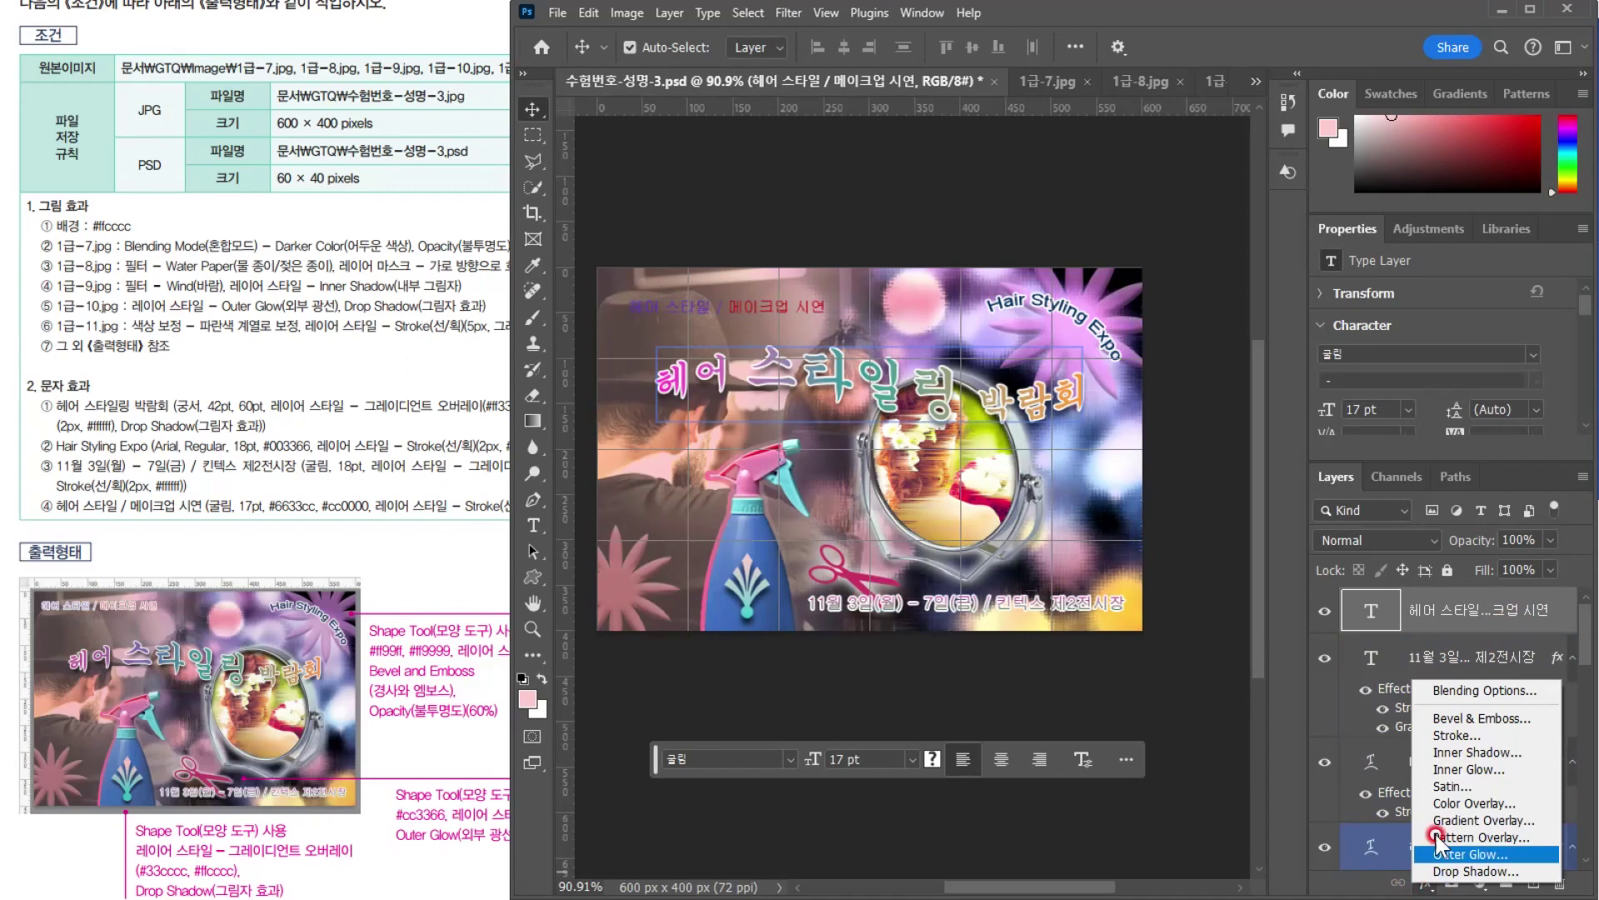
{"action": "left_click", "coordinate": [1456, 732]}
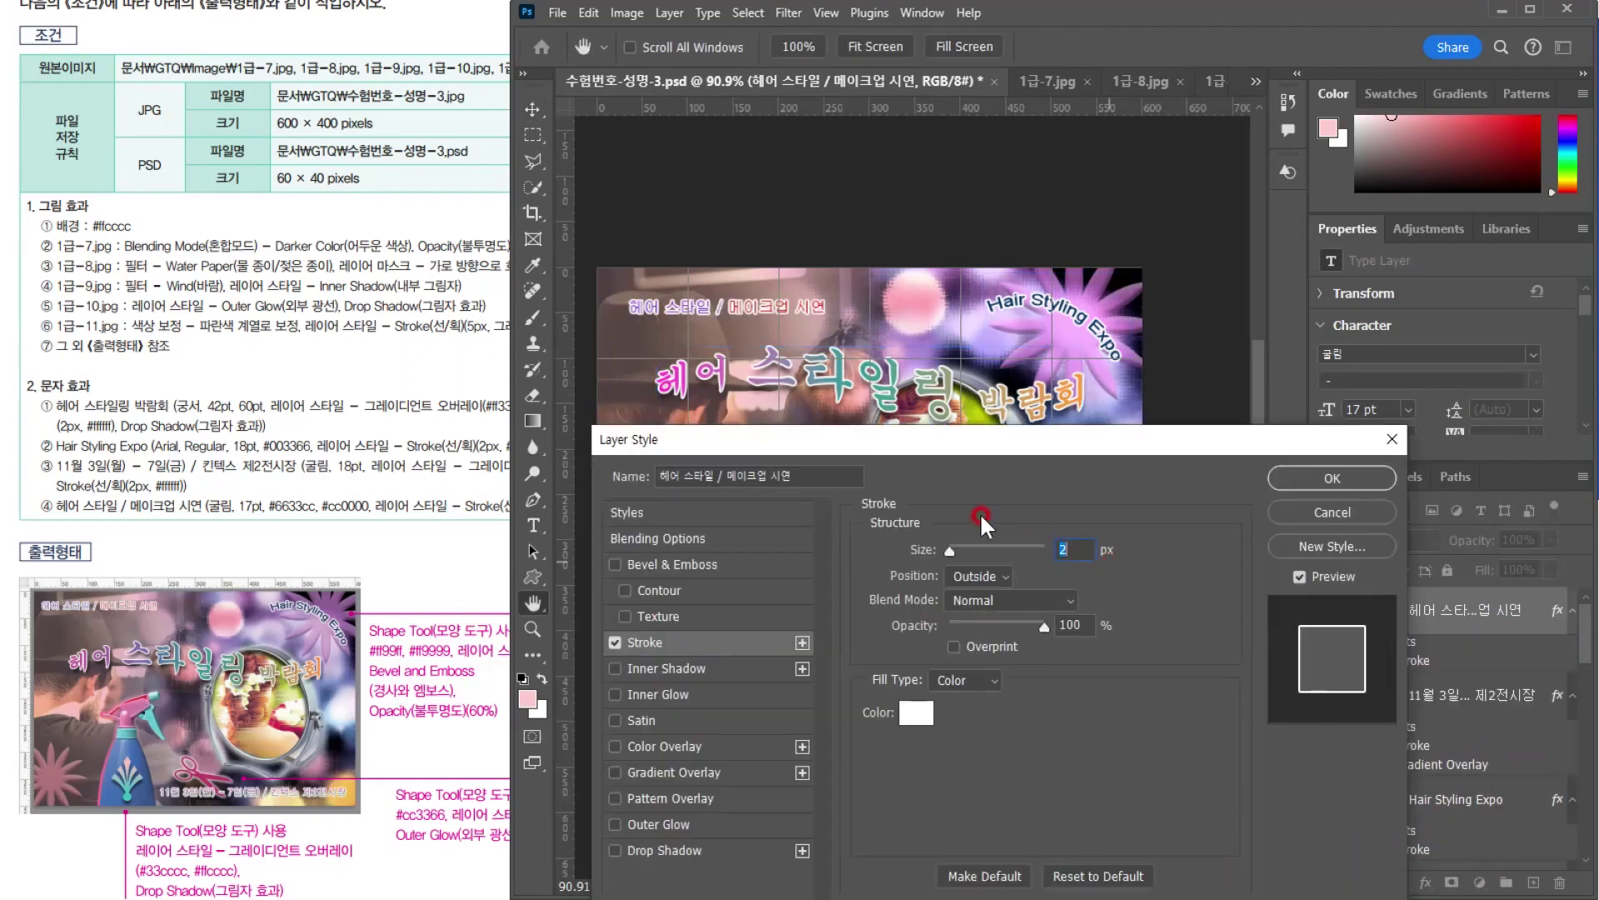
{"action": "left_click", "coordinate": [913, 714]}
{"action": "left_click", "coordinate": [1290, 478]}
Move the "헤어 스타일 / 메이크업 시연" text slightly closer to the image's upper-left corner to match the exam sheet
{"action": "left_click", "coordinate": [532, 109]}
{"action": "left_click_drag", "start_coordinate": [705, 314], "coordinate": [688, 298]}
{"action": "left_click", "coordinate": [491, 596]}
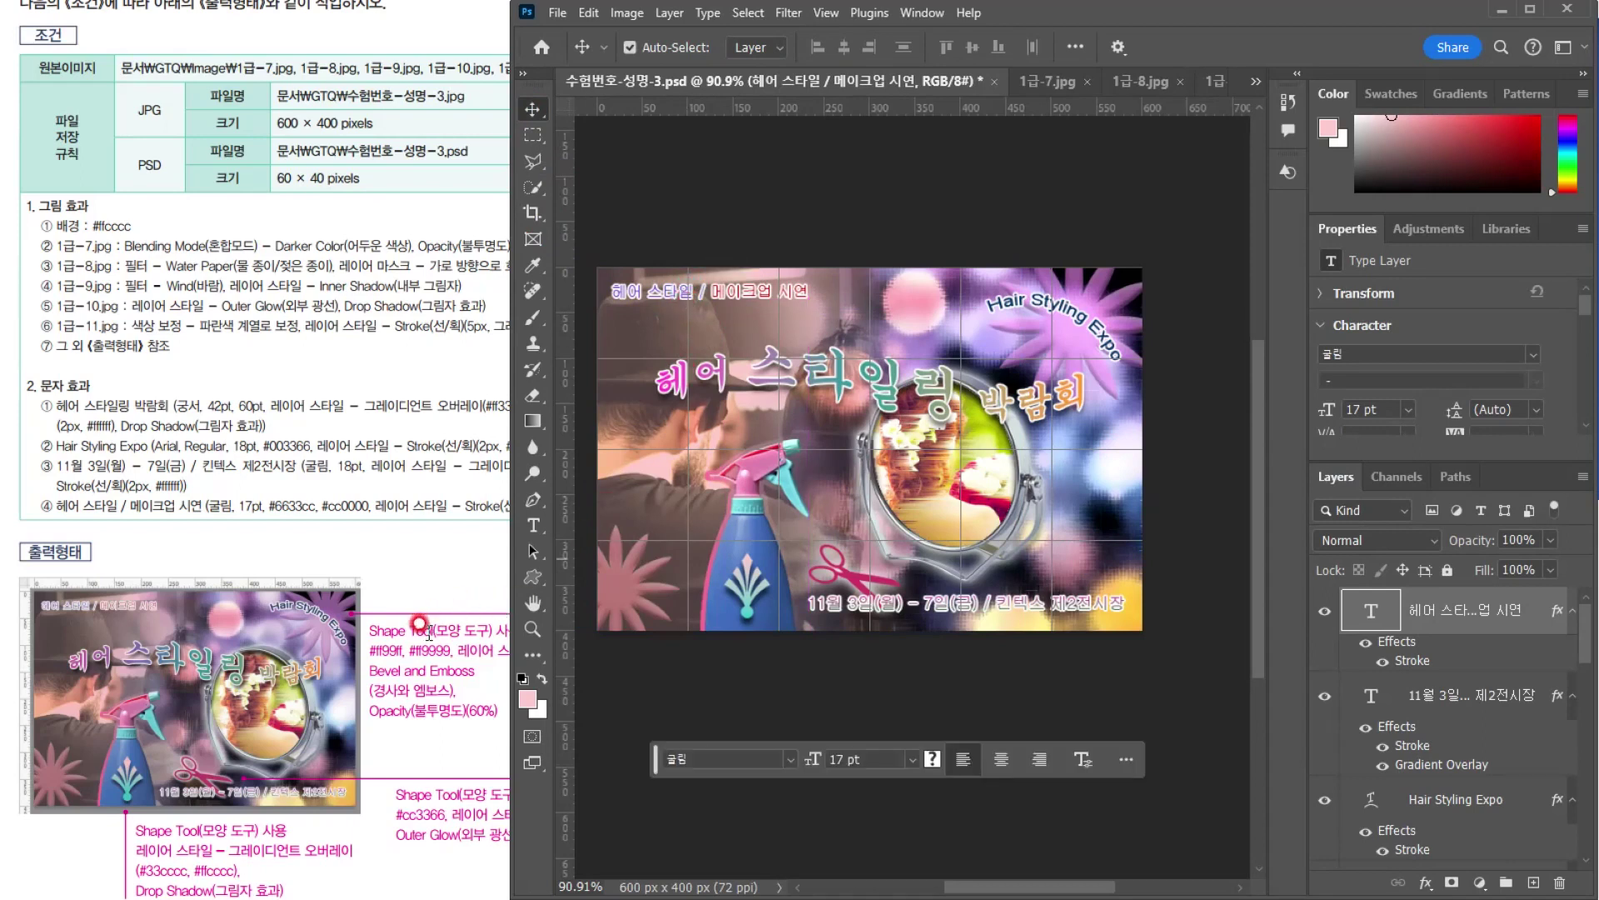
Save the finished full-size composite to its existing PSD file
{"action": "left_click", "coordinate": [558, 13]}
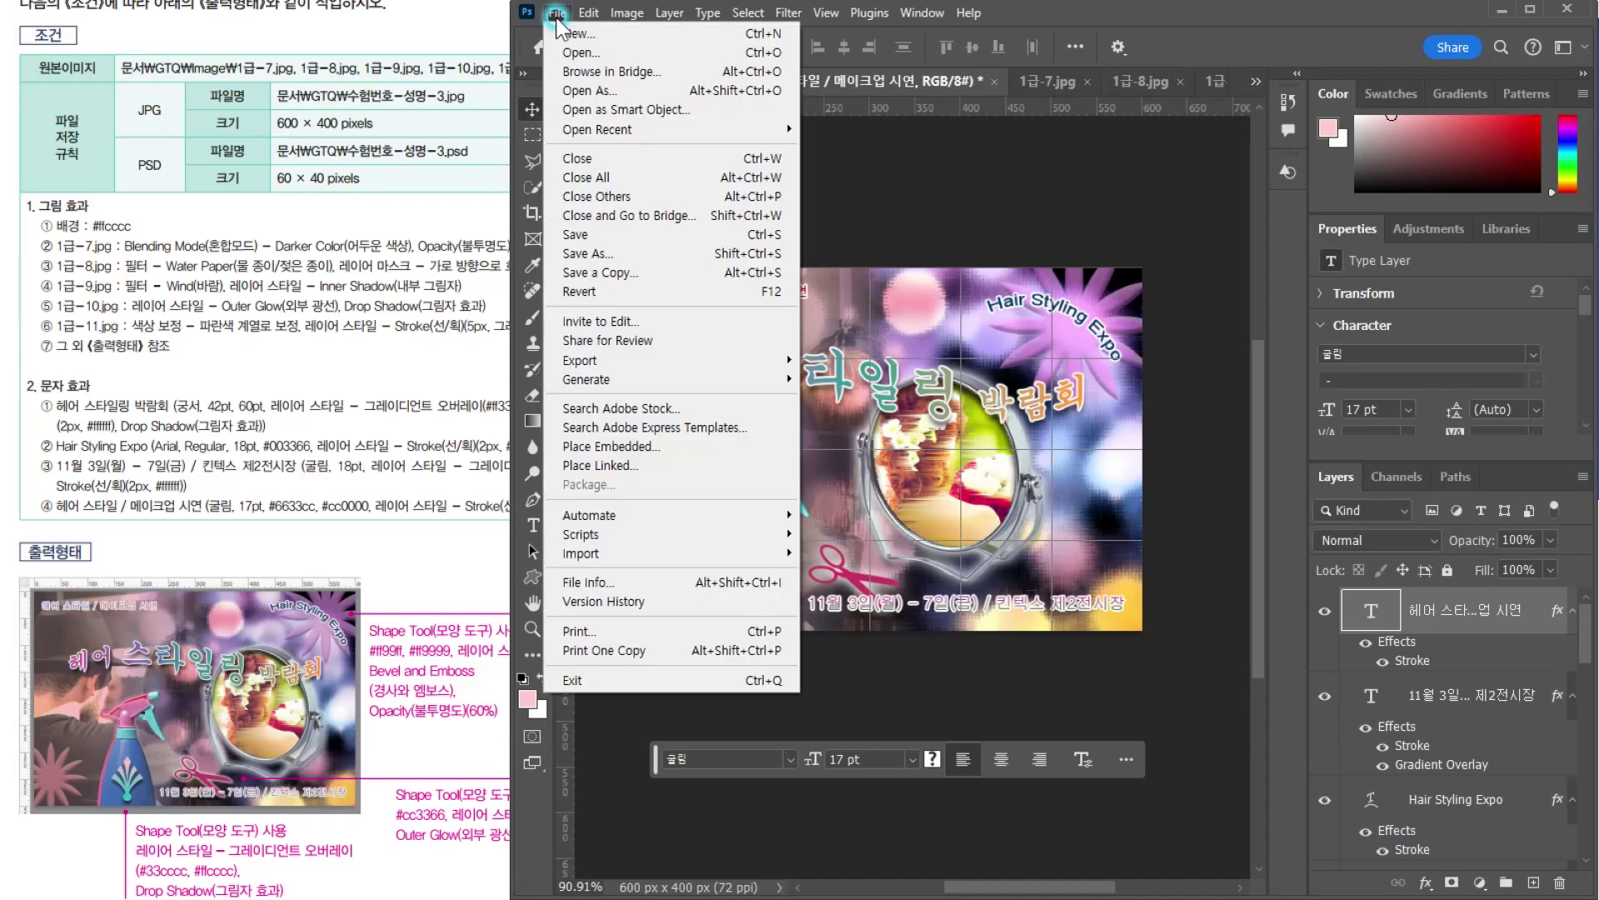
{"action": "left_click", "coordinate": [592, 234]}
{"action": "left_click", "coordinate": [1043, 92]}
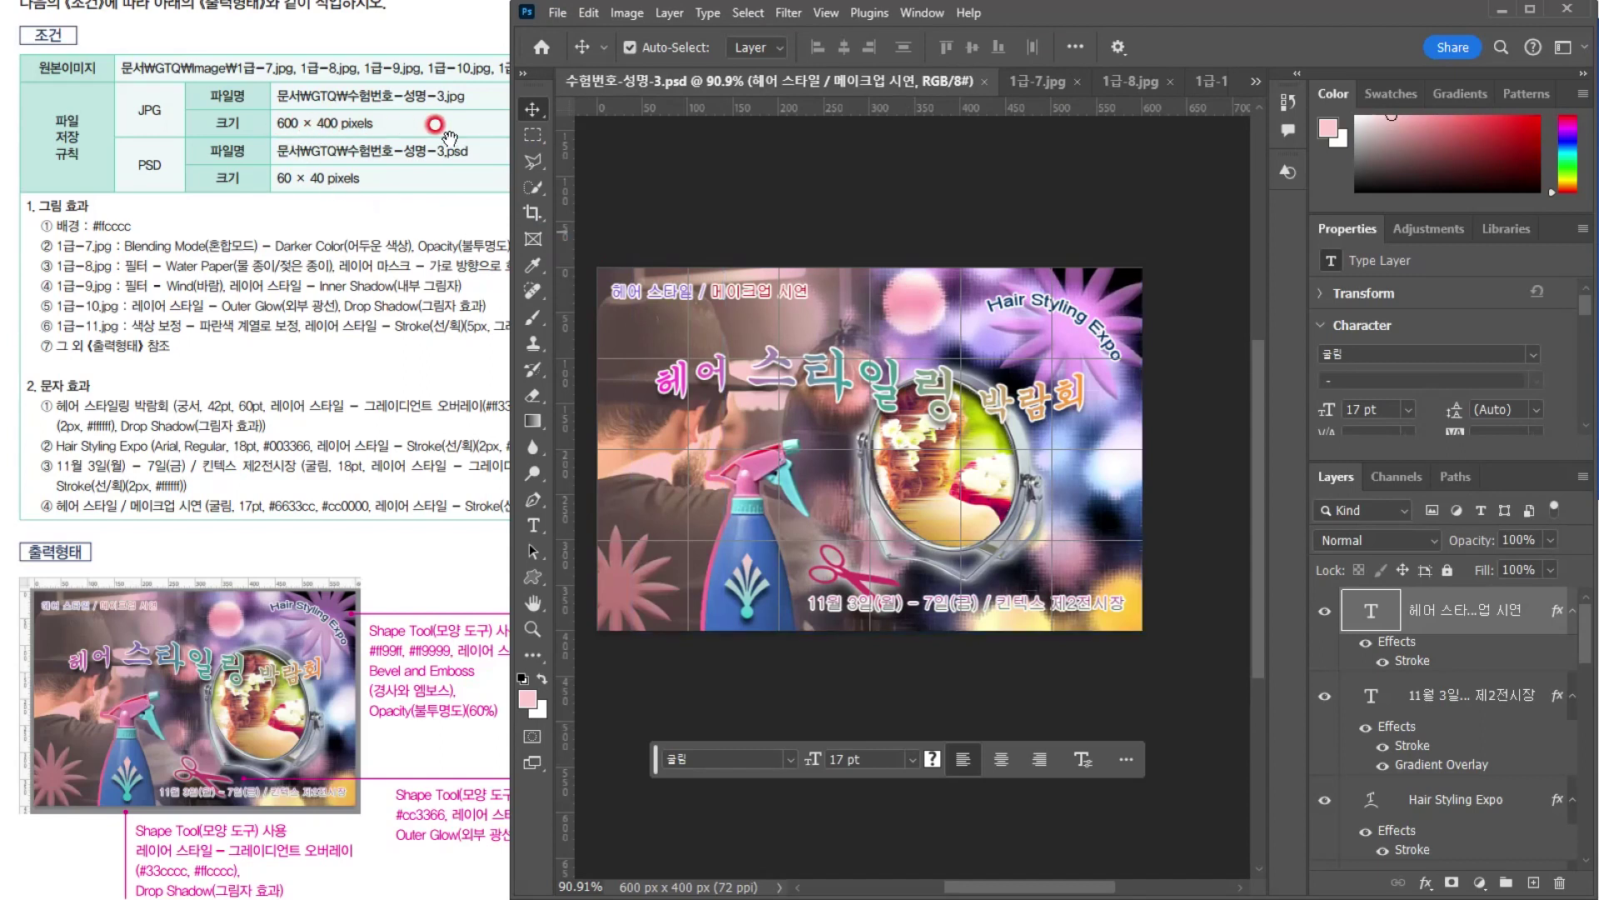
Start a Save As of the composite and check which file formats are offered
{"action": "left_click", "coordinate": [555, 12]}
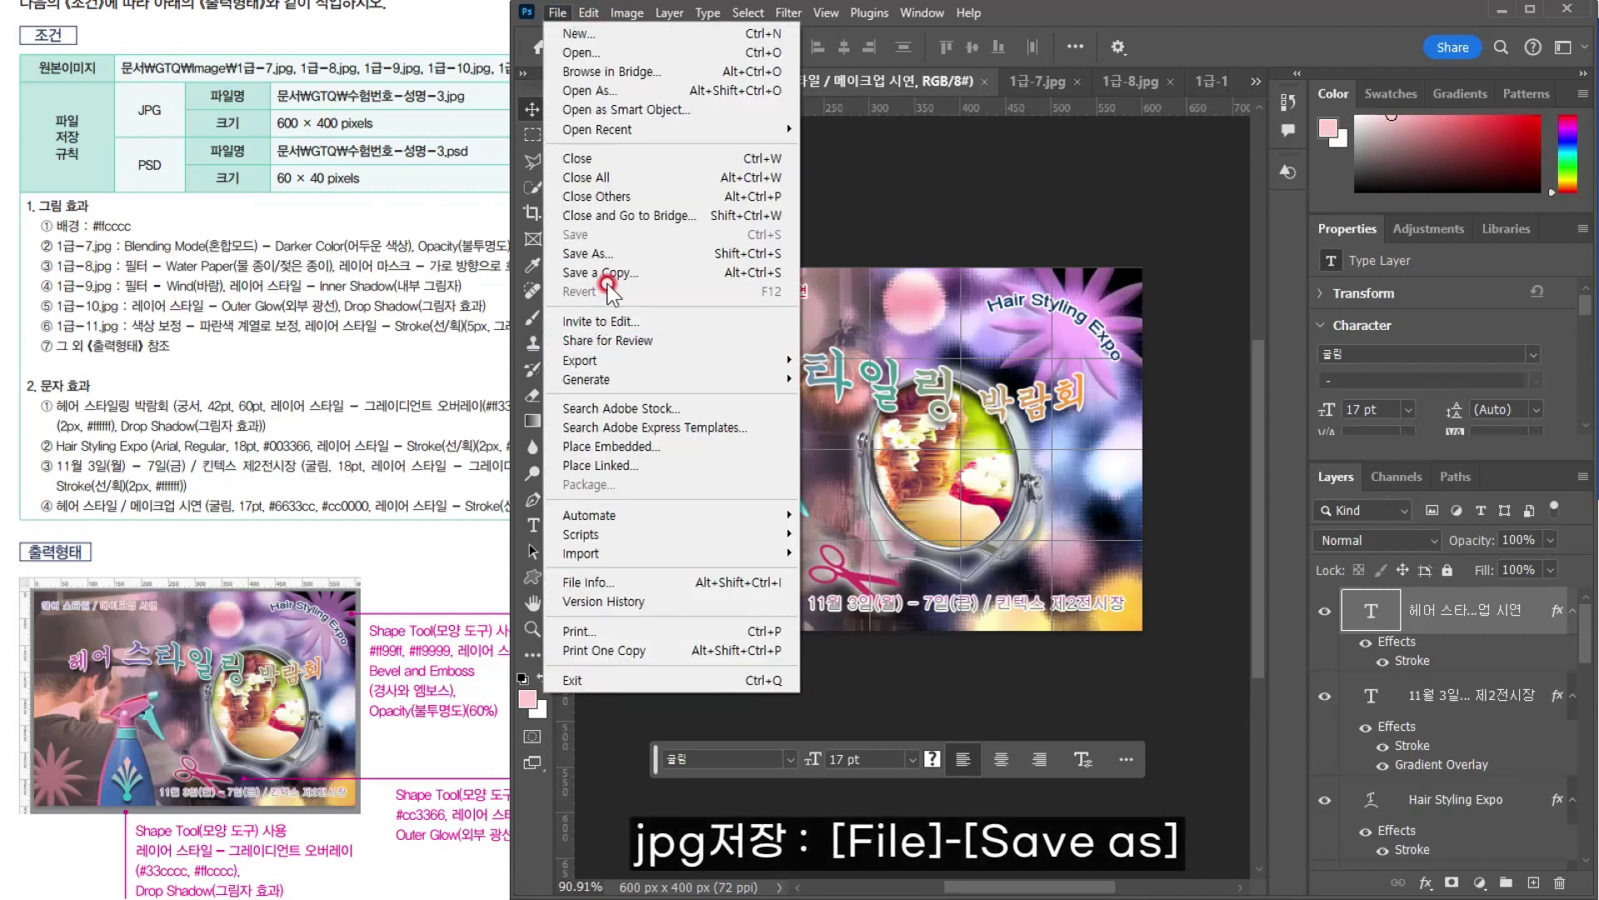
{"action": "left_click", "coordinate": [613, 248]}
{"action": "left_click", "coordinate": [135, 185]}
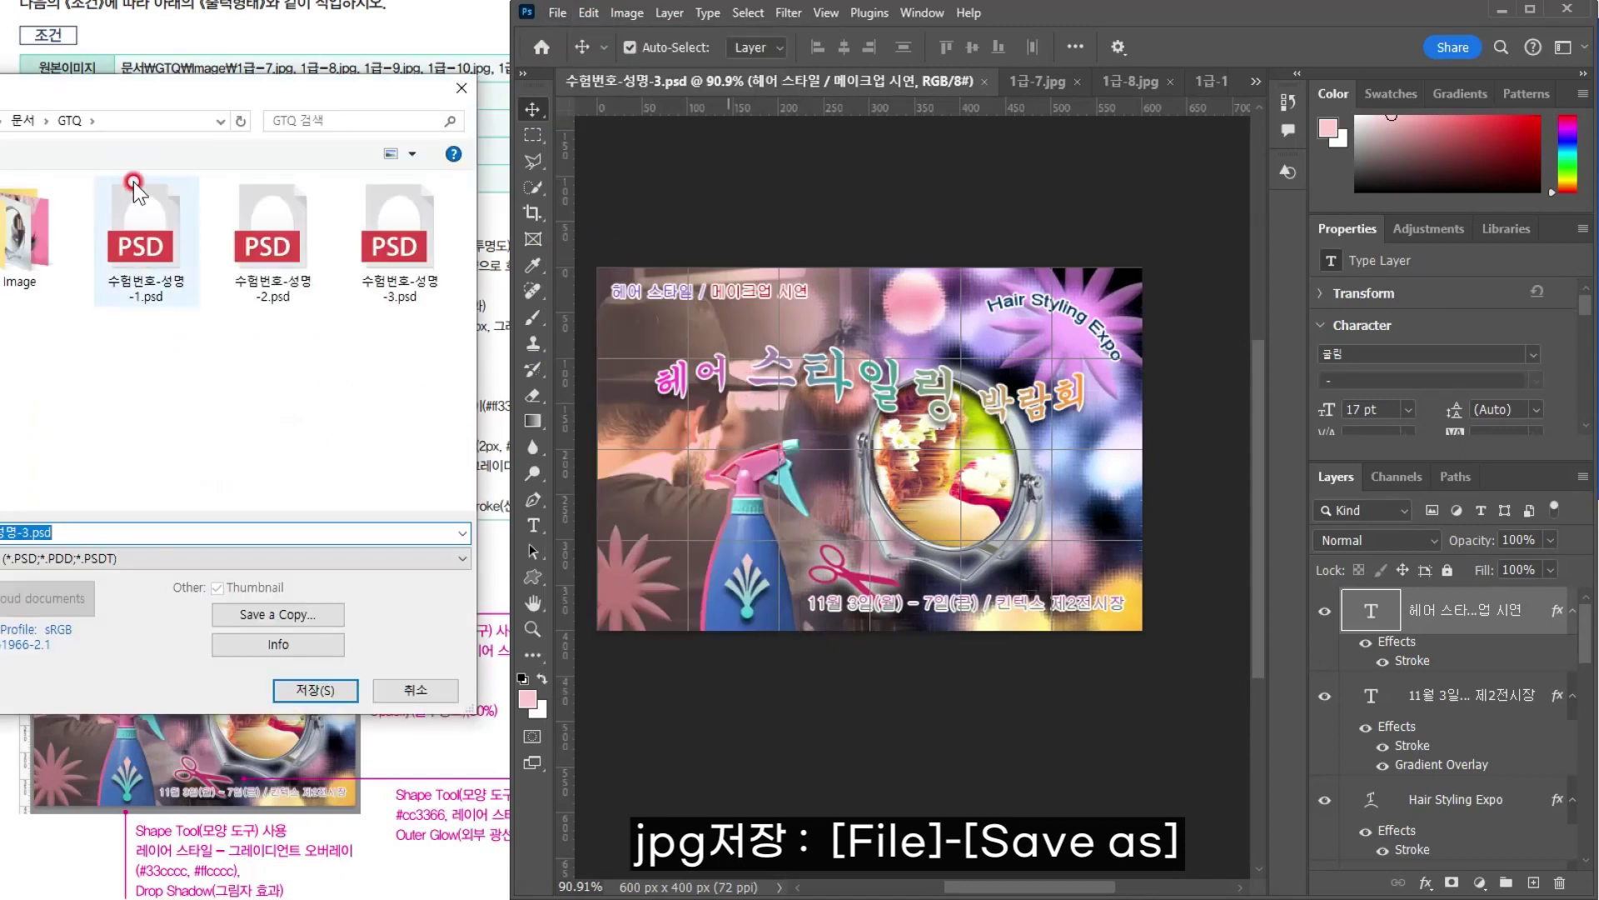
{"action": "mouse_move", "coordinate": [137, 88]}
{"action": "left_mouse_down"}
{"action": "mouse_move", "coordinate": [219, 86]}
{"action": "mouse_move", "coordinate": [120, 96]}
{"action": "left_mouse_up"}
{"action": "left_click", "coordinate": [67, 564]}
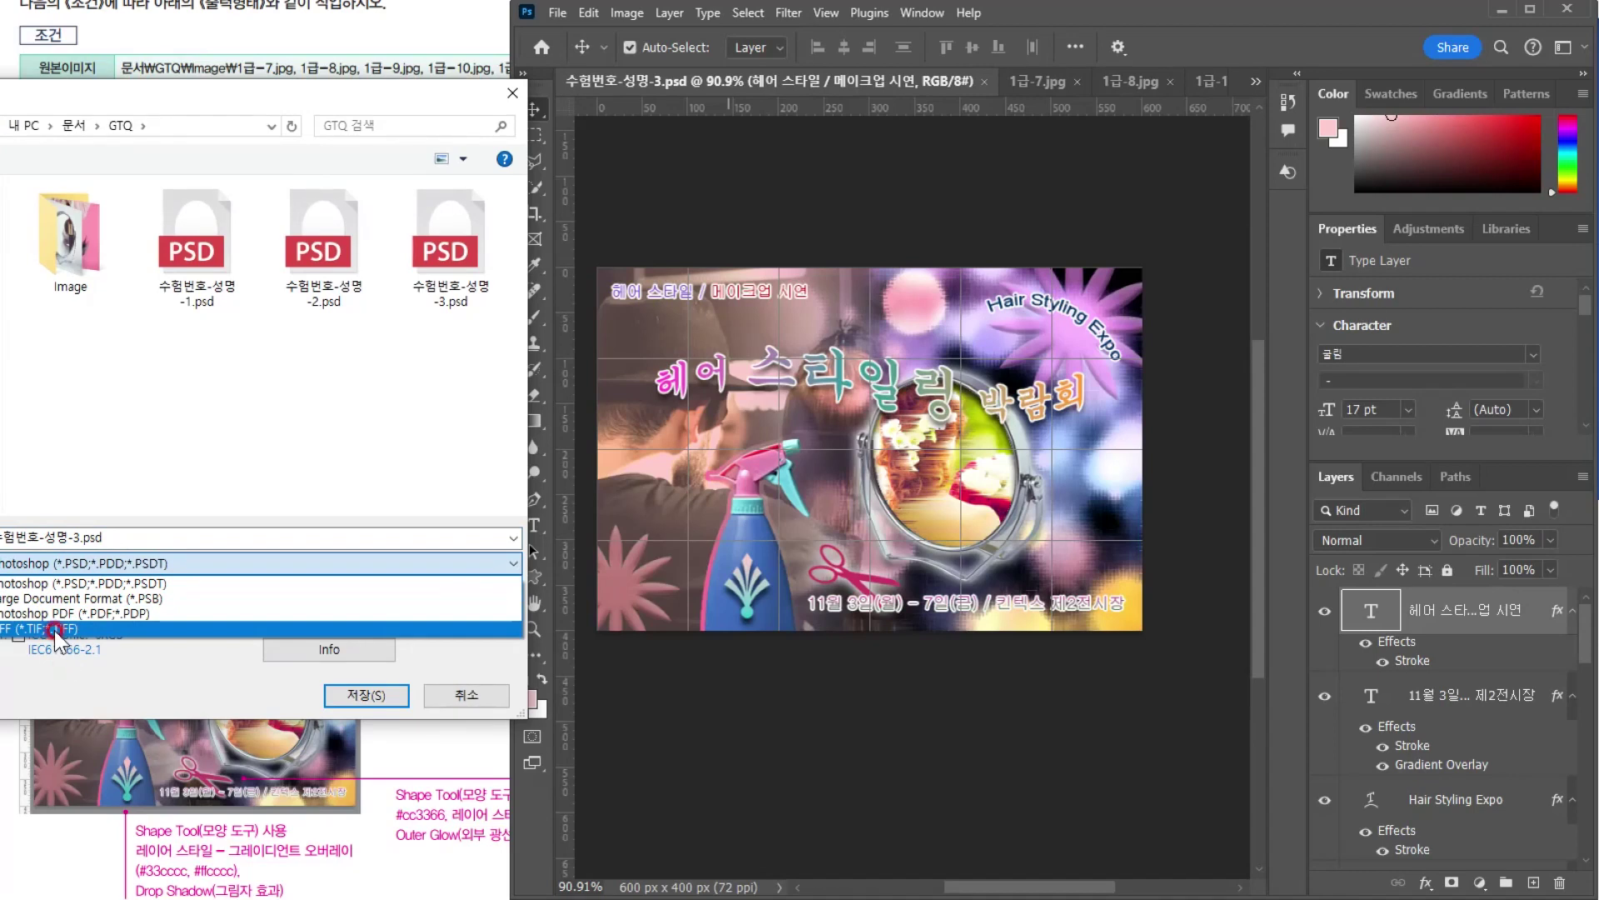
{"action": "left_click", "coordinate": [73, 688]}
{"action": "left_click_drag", "start_coordinate": [168, 100], "coordinate": [179, 103]}
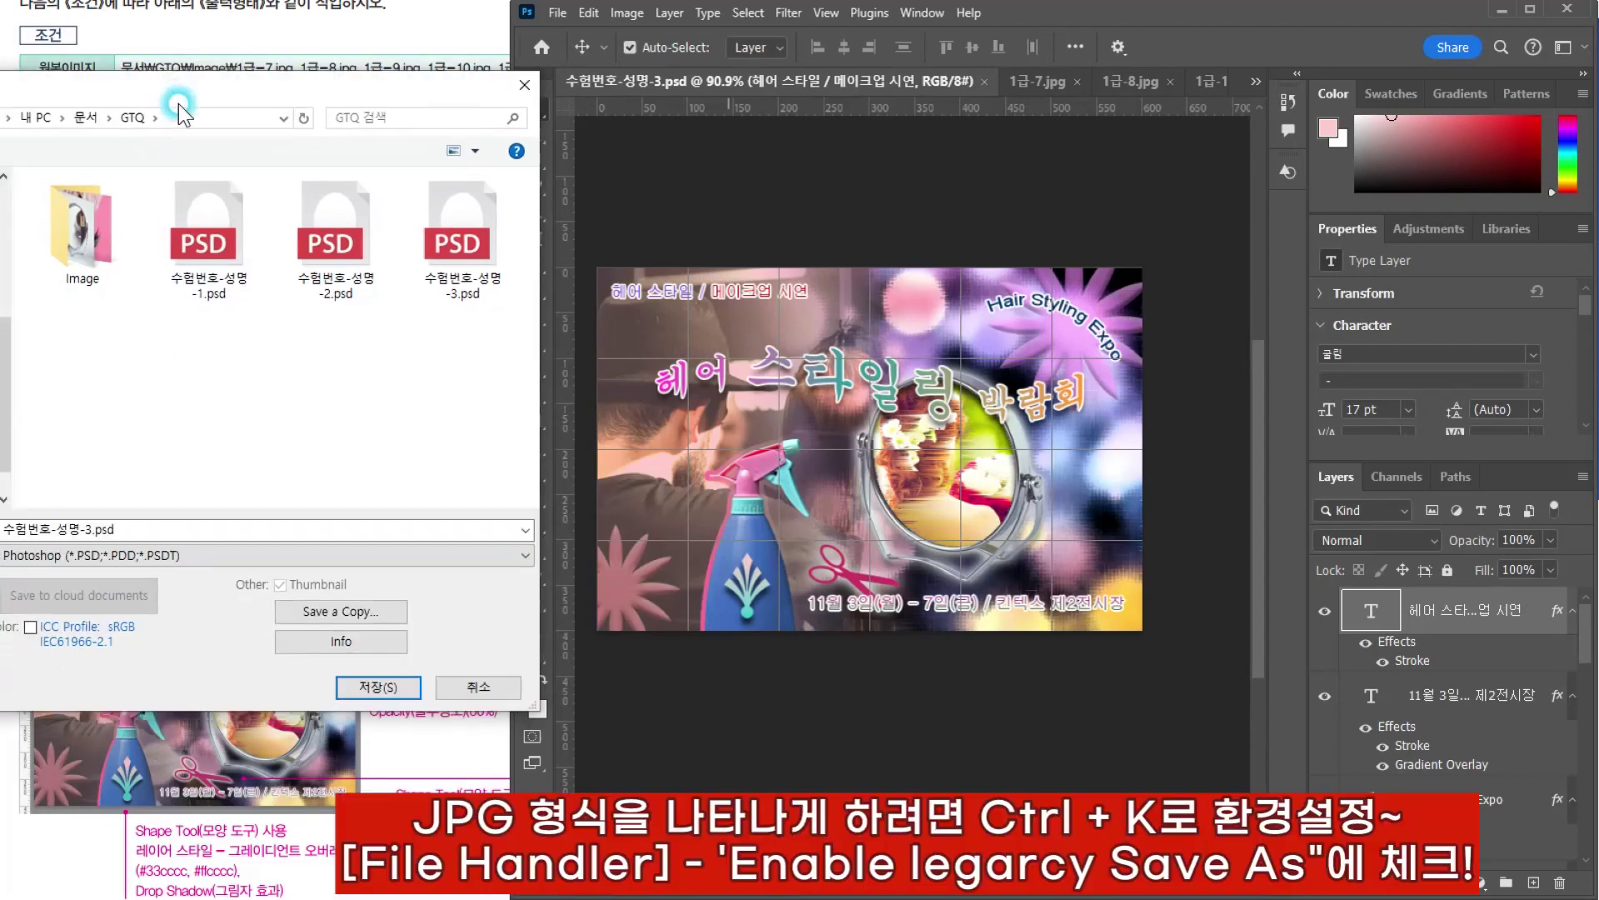
Show the GTQ folder's files in a detailed list and switch to saving a copy
{"action": "left_click", "coordinate": [481, 158]}
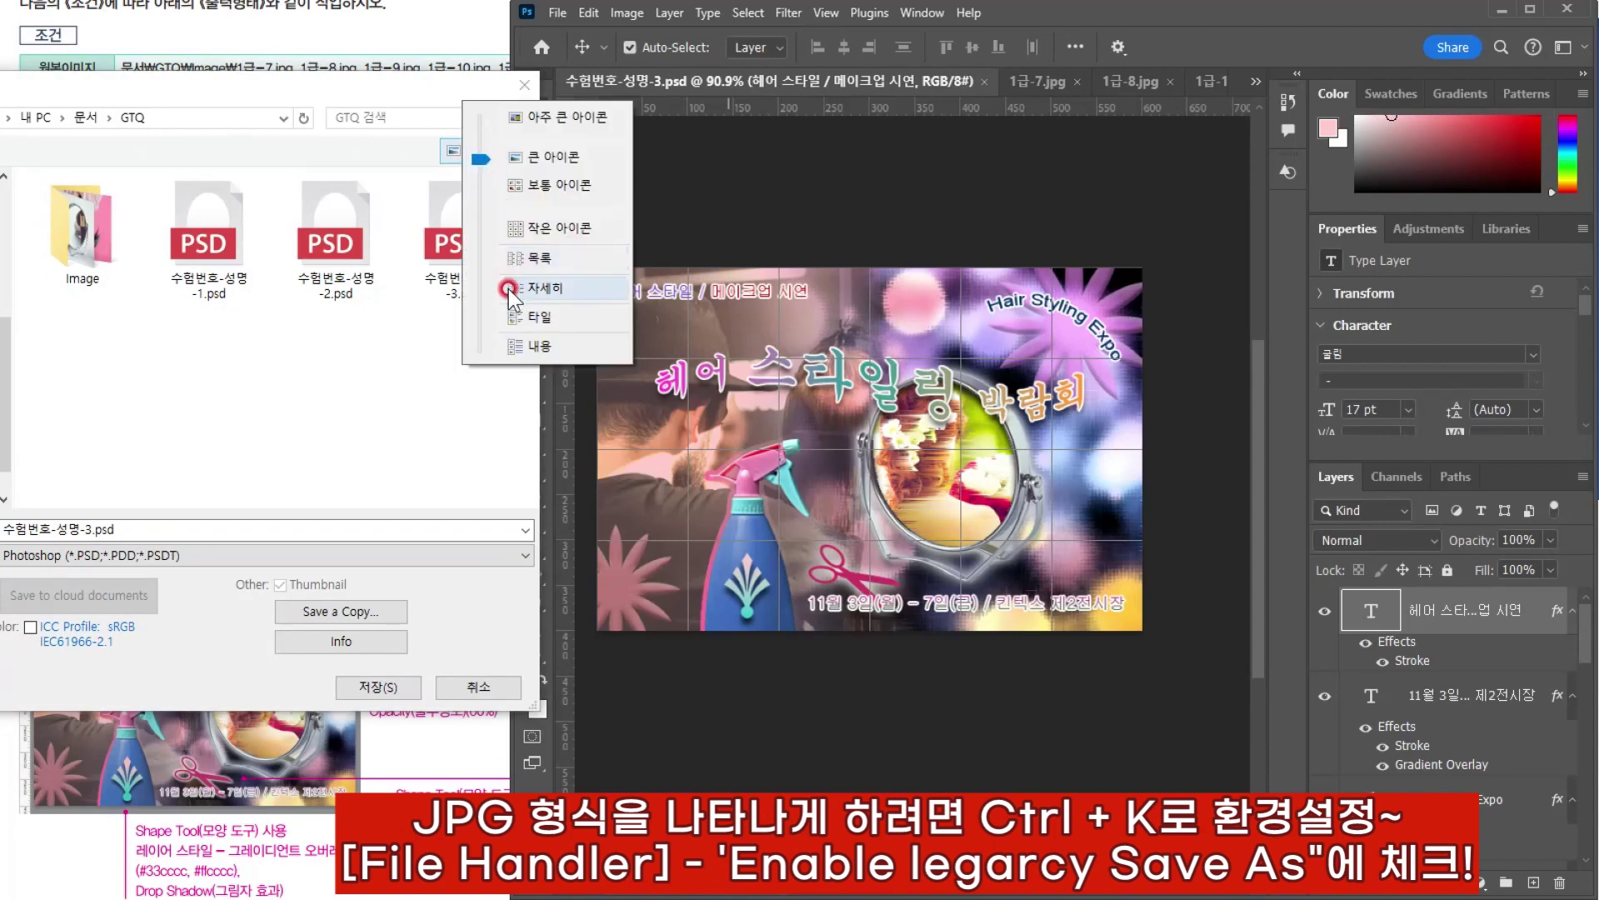
{"action": "left_click", "coordinate": [510, 317]}
{"action": "left_click", "coordinate": [327, 690]}
{"action": "left_click", "coordinate": [298, 616]}
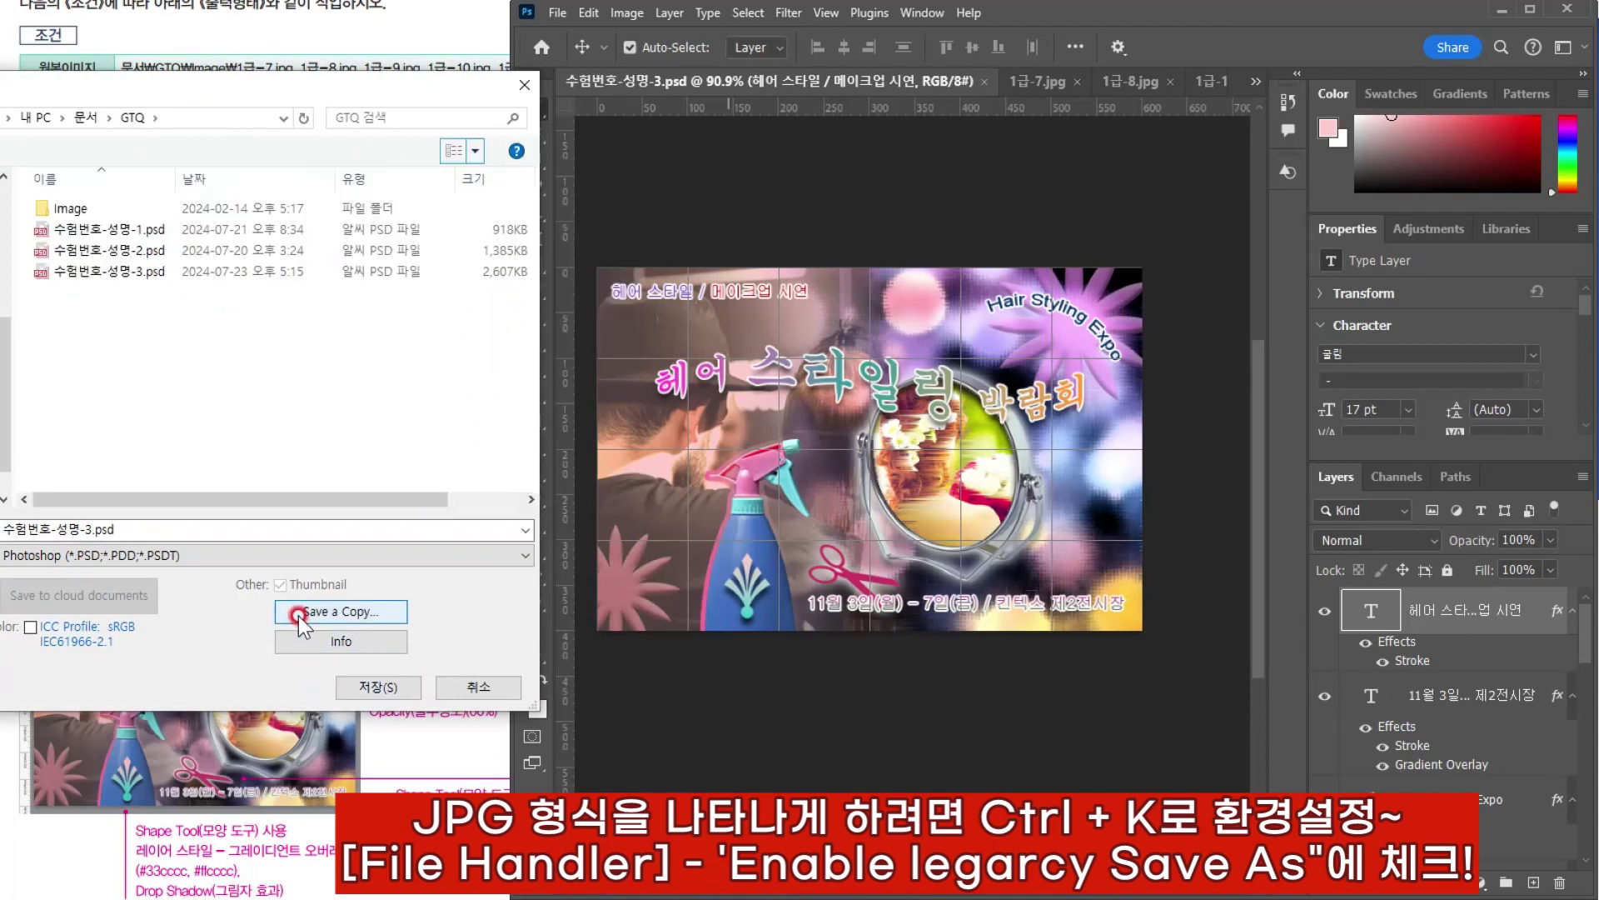
Save the copy in the GTQ folder as the JPEG 수험번호-성명-3 at Maximum quality 12
{"action": "left_click", "coordinate": [33, 557]}
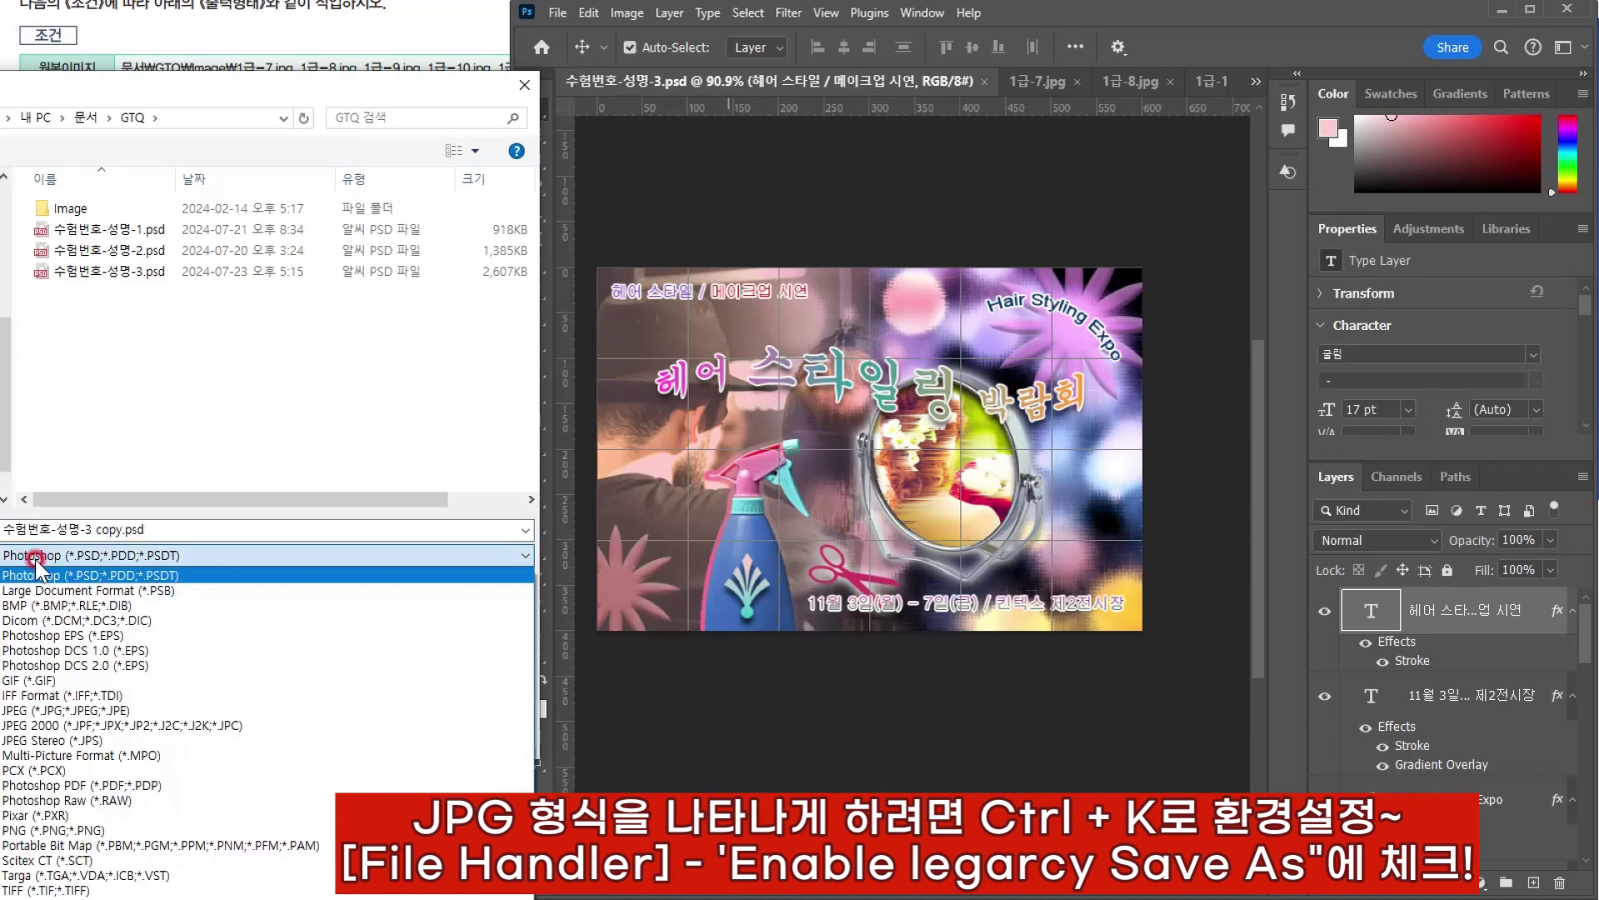
{"action": "left_click", "coordinate": [46, 709]}
{"action": "left_click", "coordinate": [95, 528]}
{"action": "left_click_drag", "start_coordinate": [92, 529], "coordinate": [227, 547]}
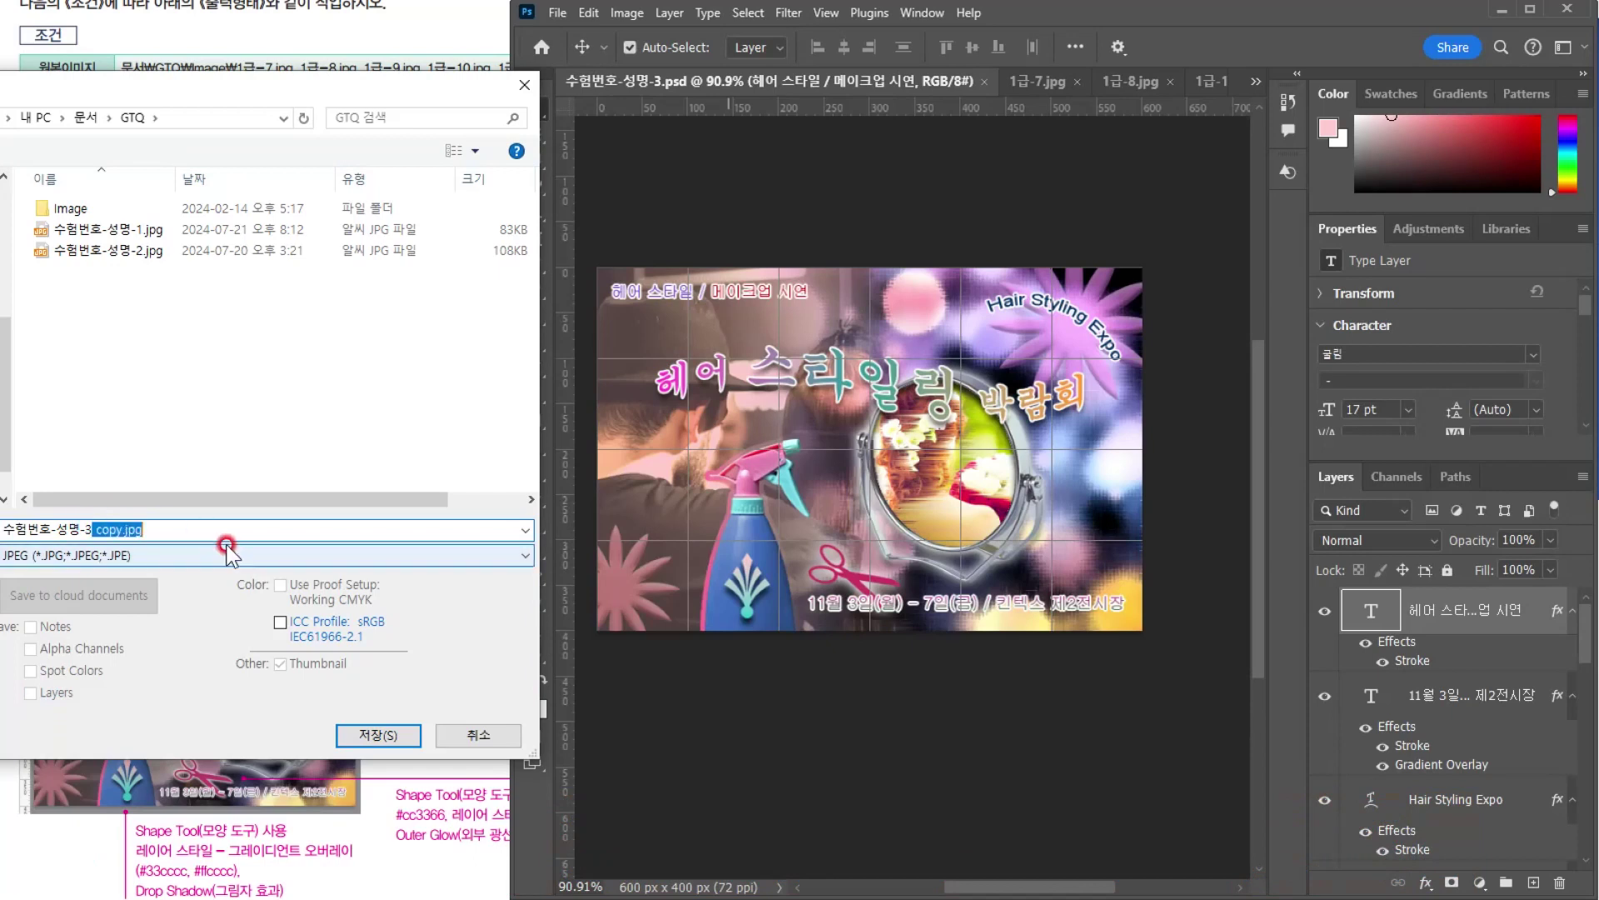
{"action": "key", "text": "BackSpace"}
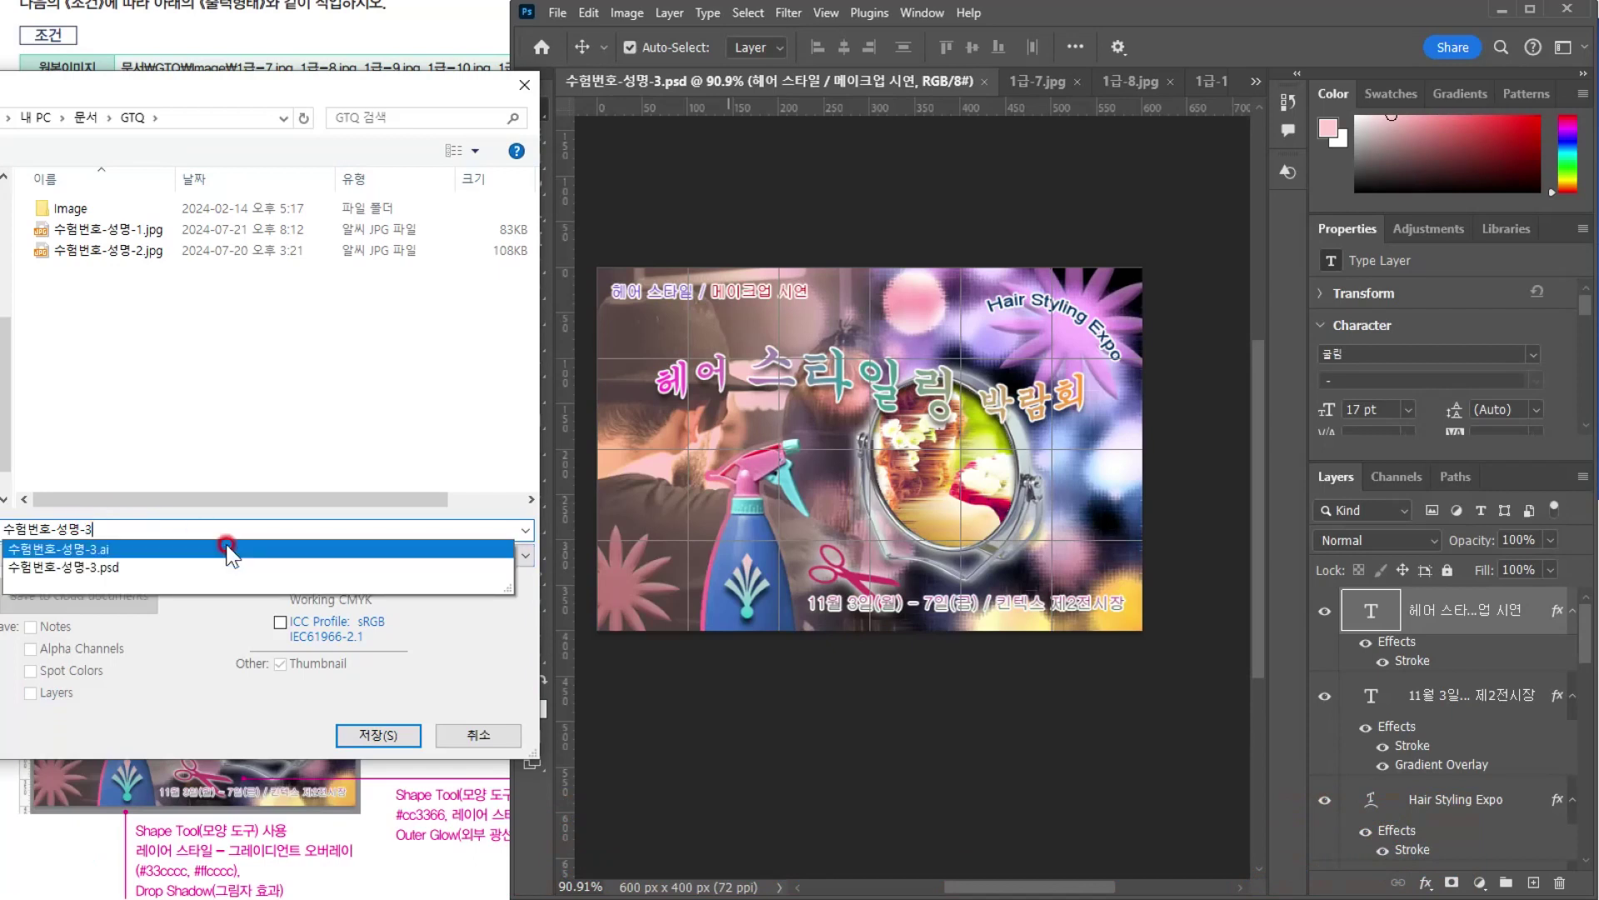
{"action": "key", "text": "Return"}
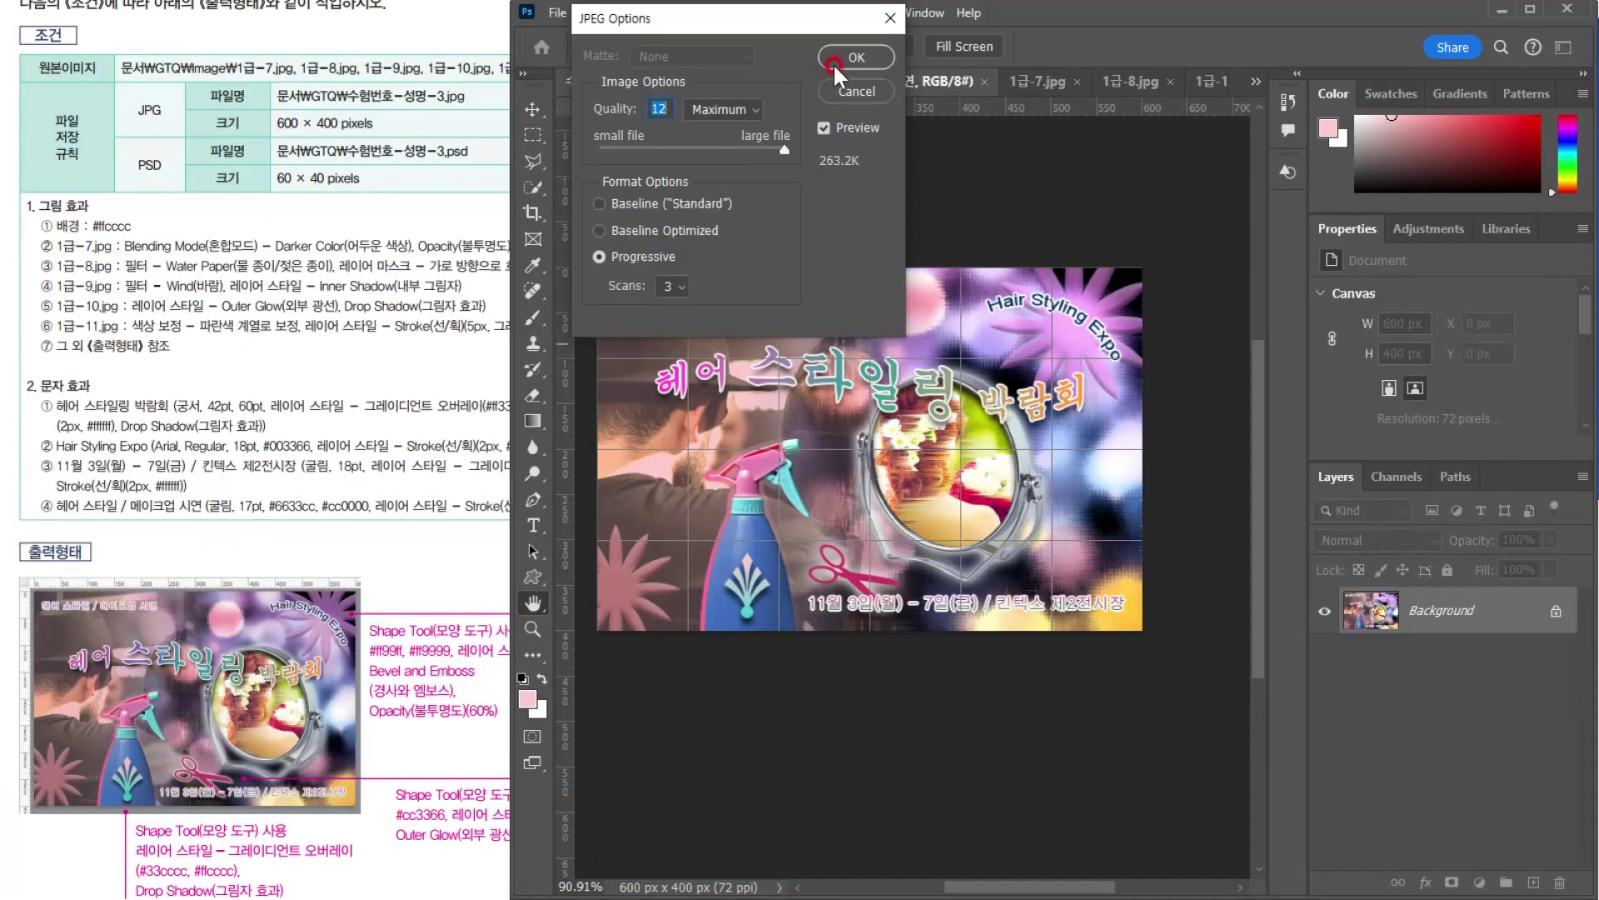
{"action": "left_click", "coordinate": [834, 60]}
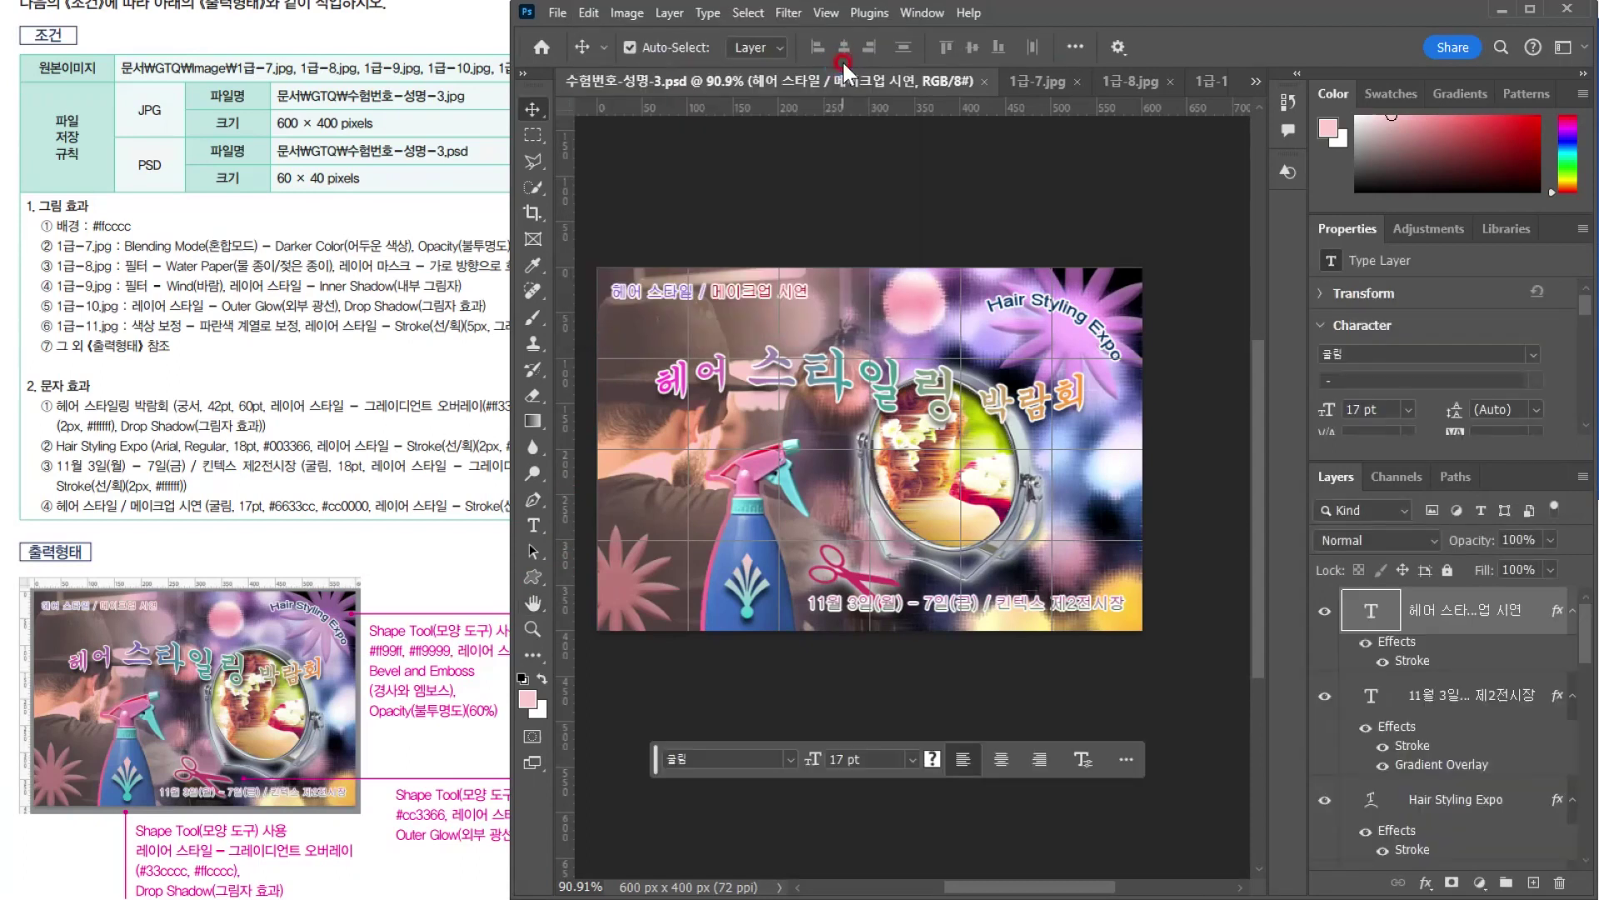
Resize the composite to 60 × 40 pixels and save the reduced version to the existing PSD file
{"action": "left_click", "coordinate": [275, 179]}
{"action": "left_click", "coordinate": [682, 18]}
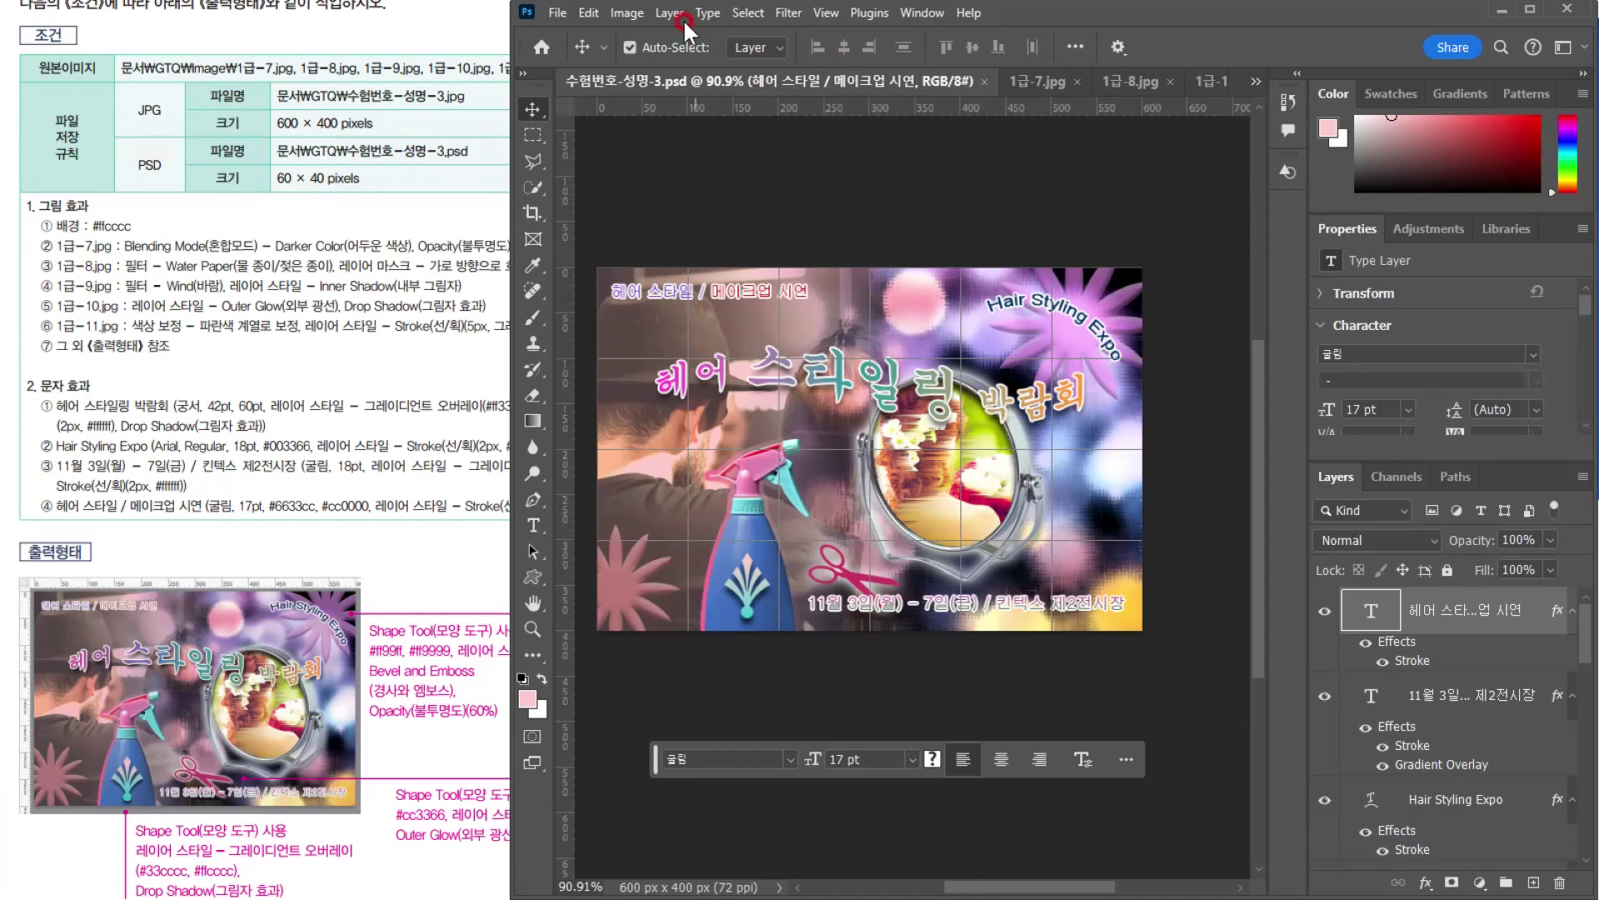
{"action": "left_click", "coordinate": [627, 13]}
{"action": "left_click", "coordinate": [636, 158]}
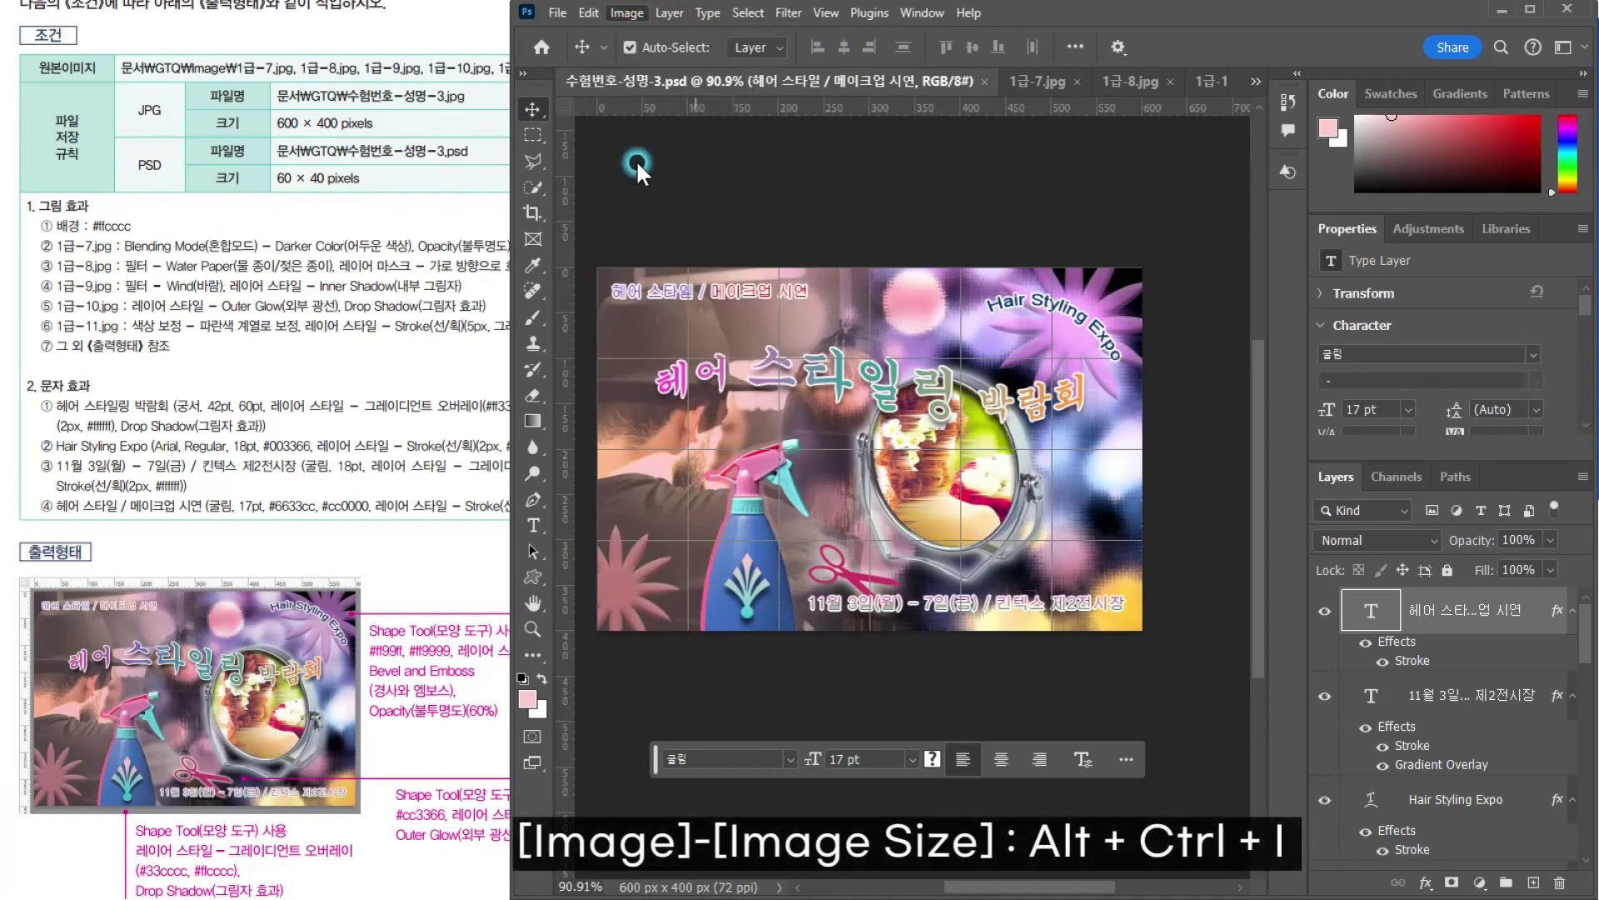
{"action": "double_click", "coordinate": [871, 122]}
{"action": "left_click", "coordinate": [880, 125]}
{"action": "key", "text": "BackSpace"}
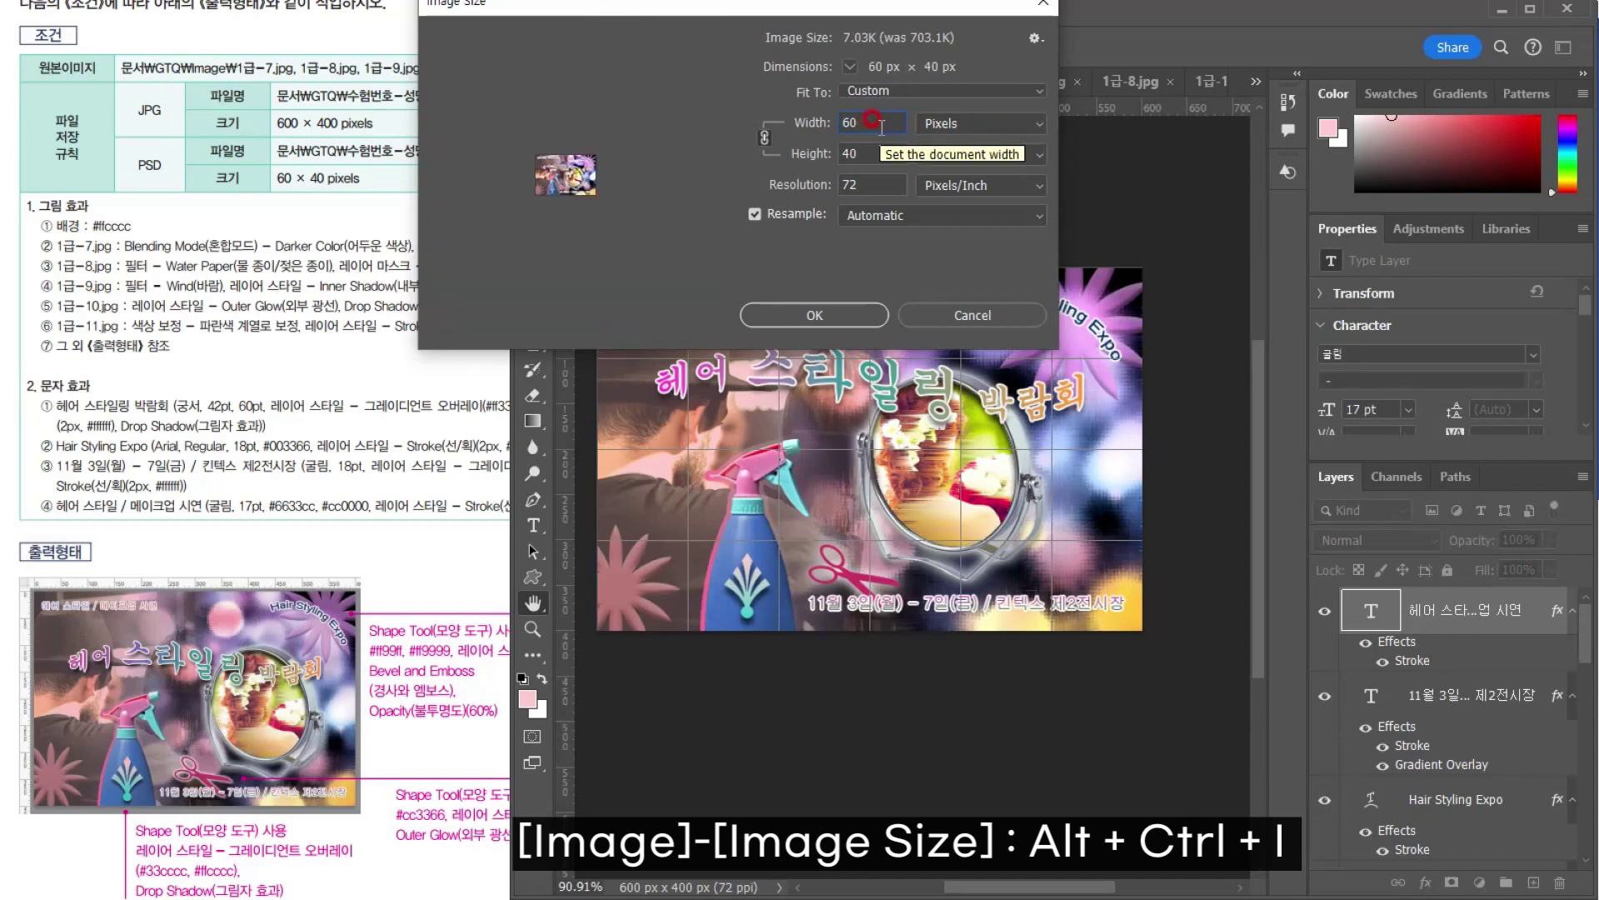
{"action": "left_click", "coordinate": [854, 147]}
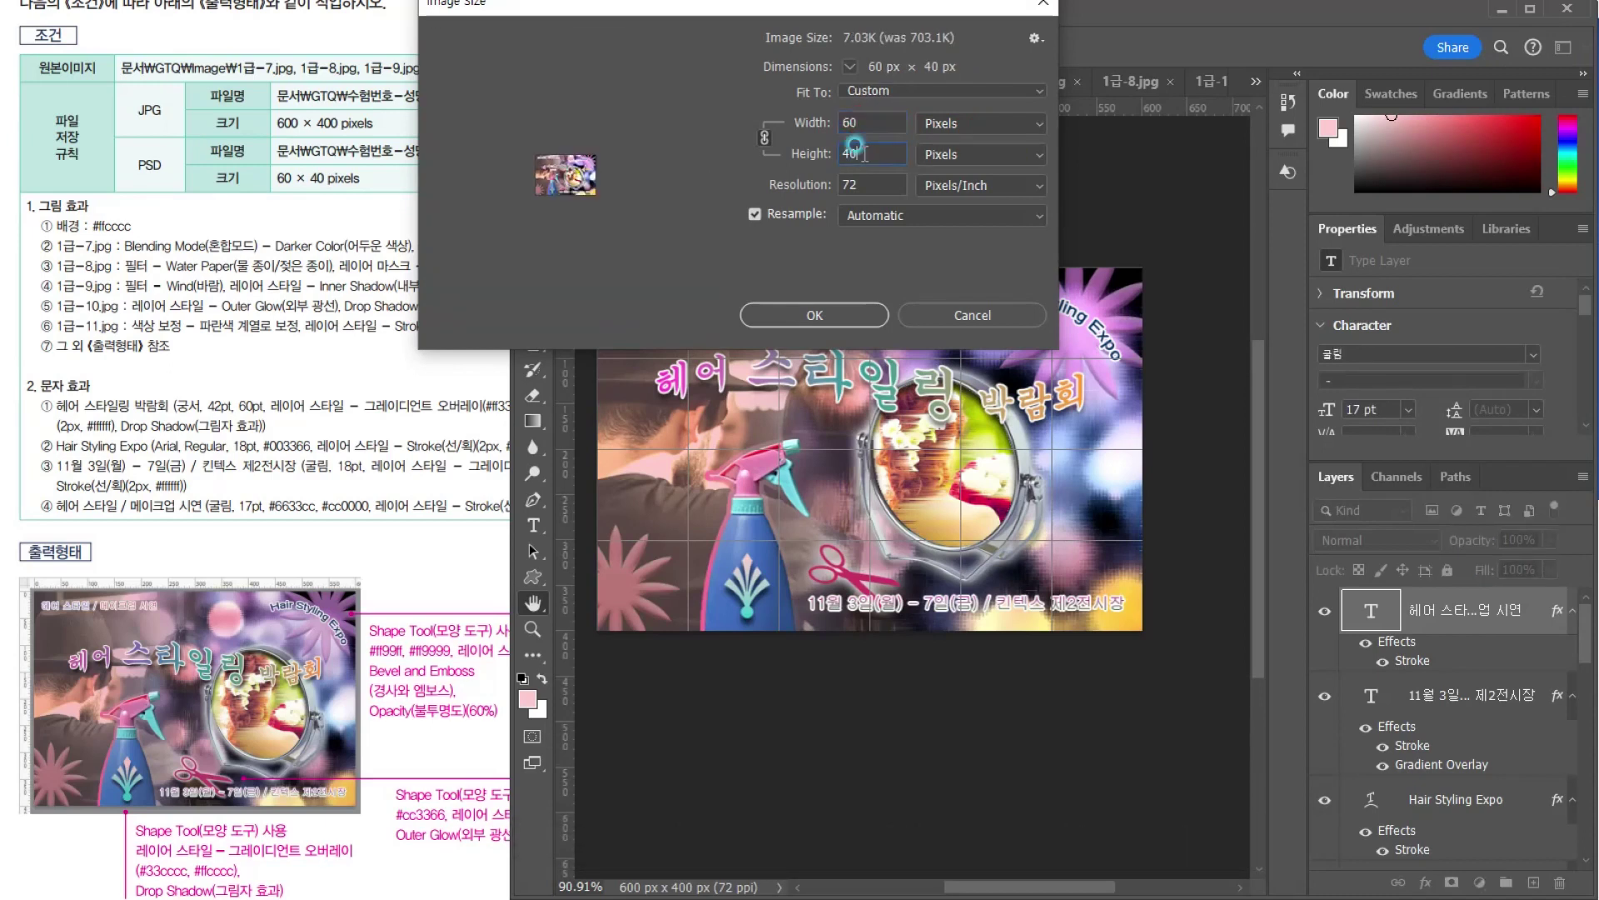
{"action": "left_click", "coordinate": [797, 320]}
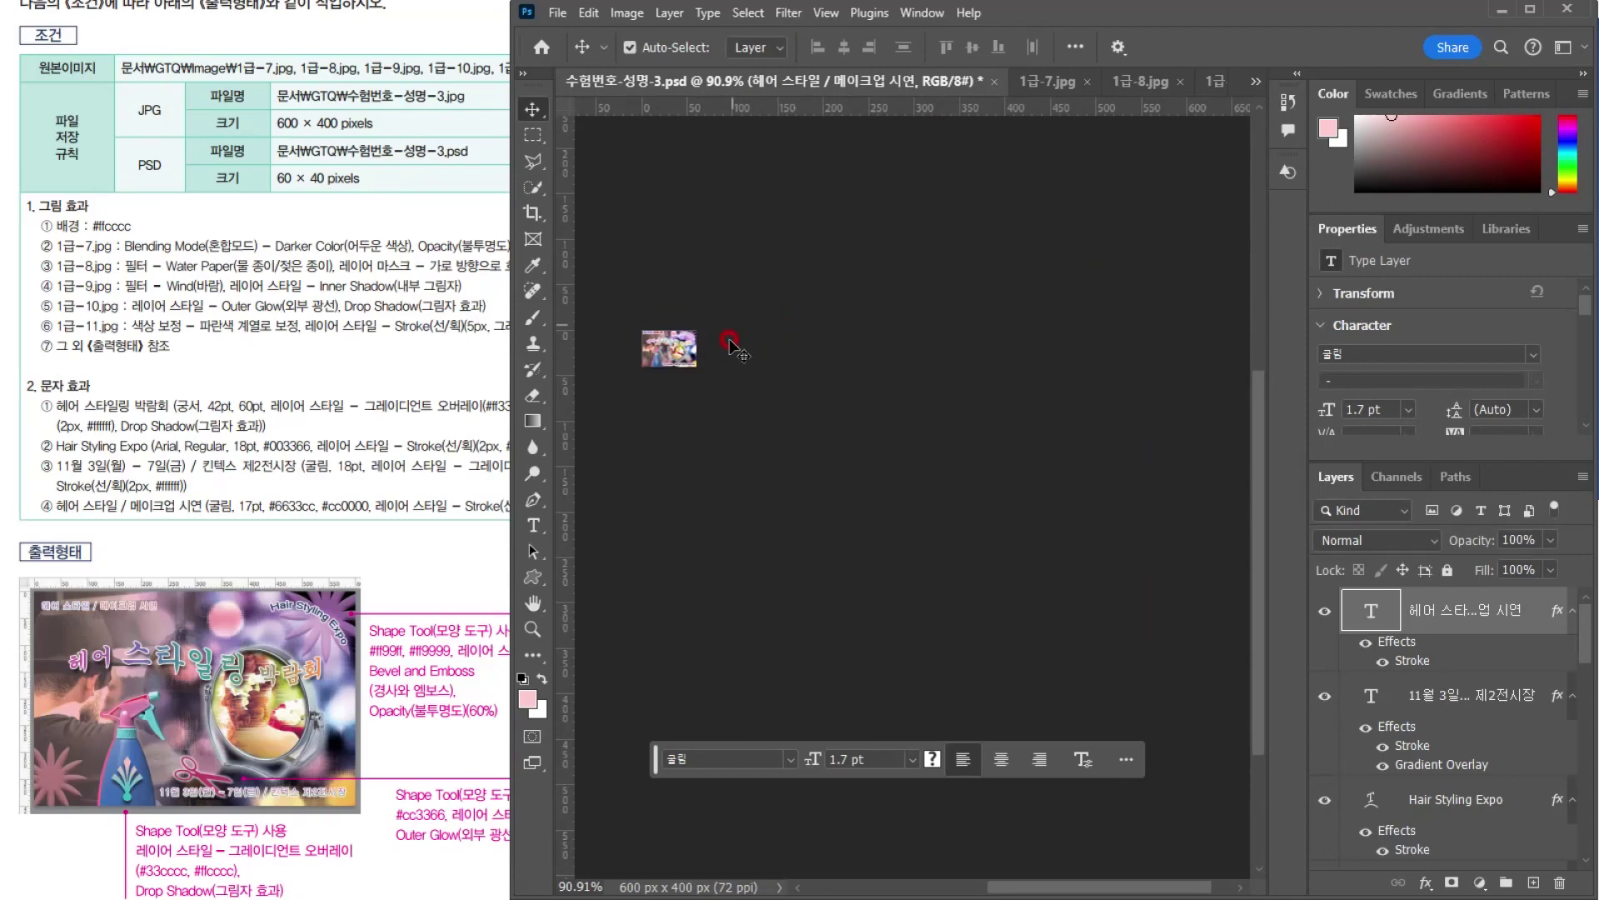
{"action": "left_click", "coordinate": [557, 13]}
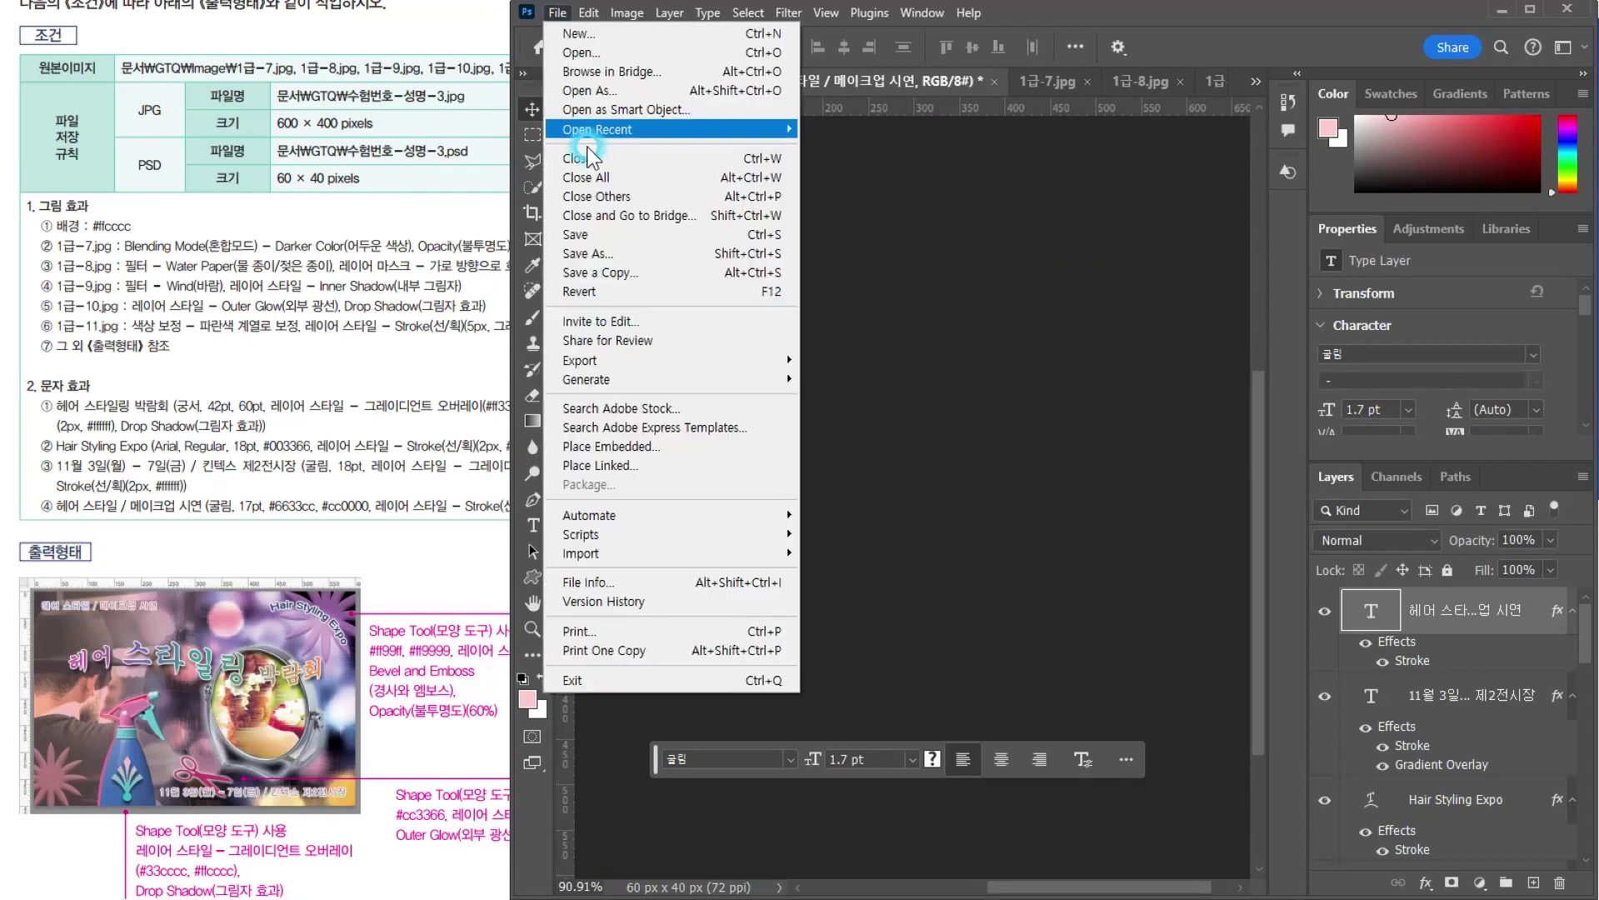
{"action": "left_click", "coordinate": [588, 237]}
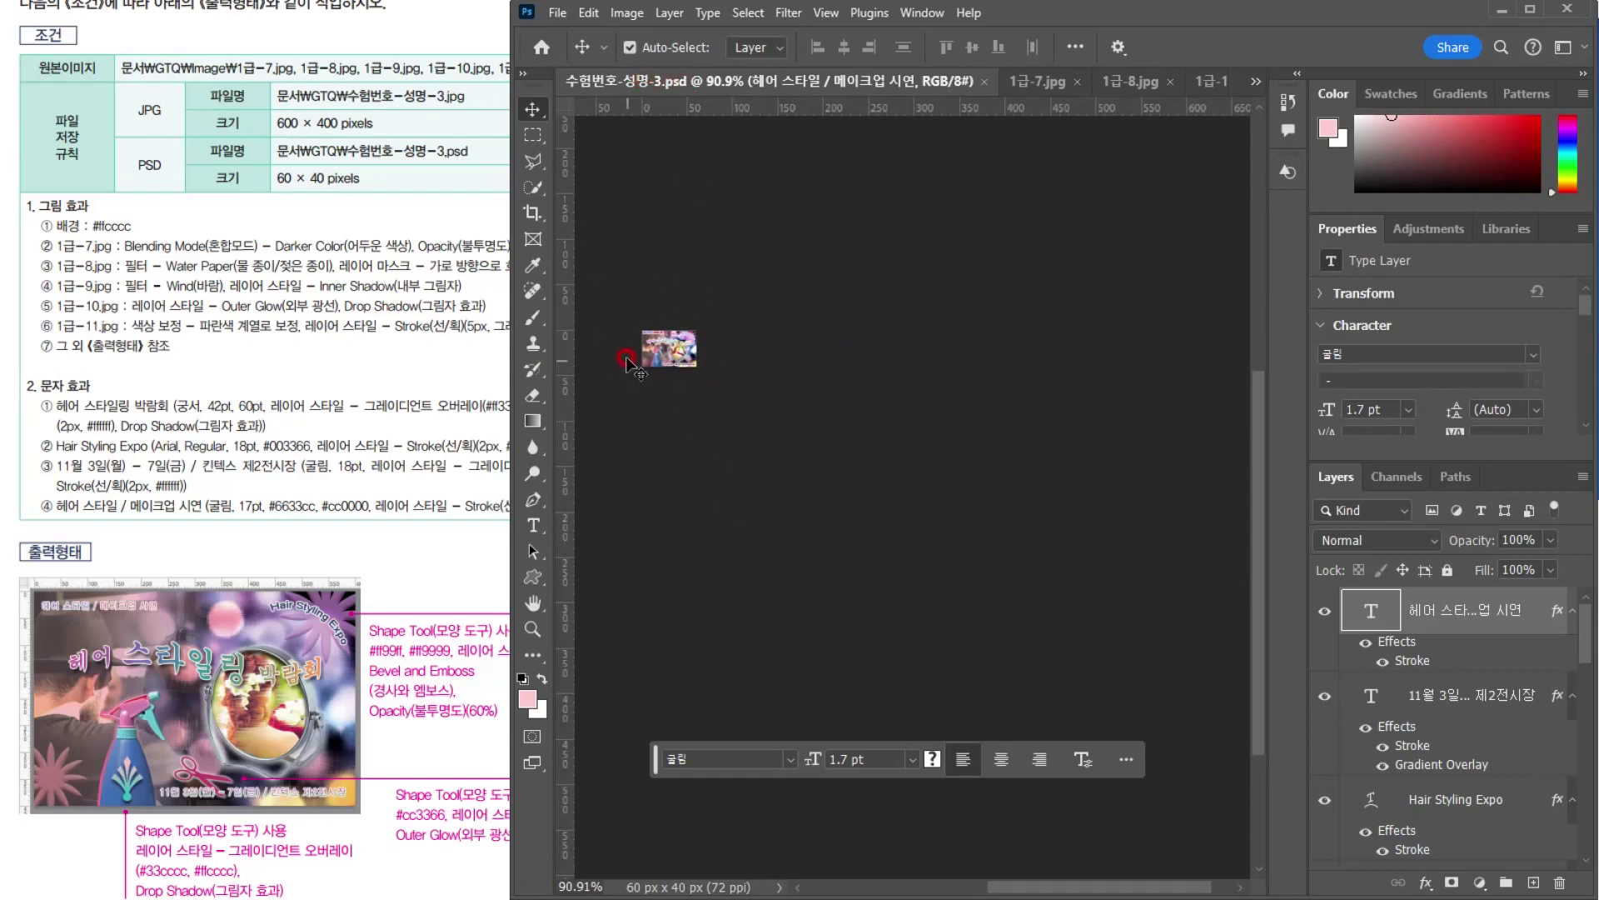
Undo the resizing of the composite to 60 × 40 pixels
{"action": "key", "text": "ctrl+z"}
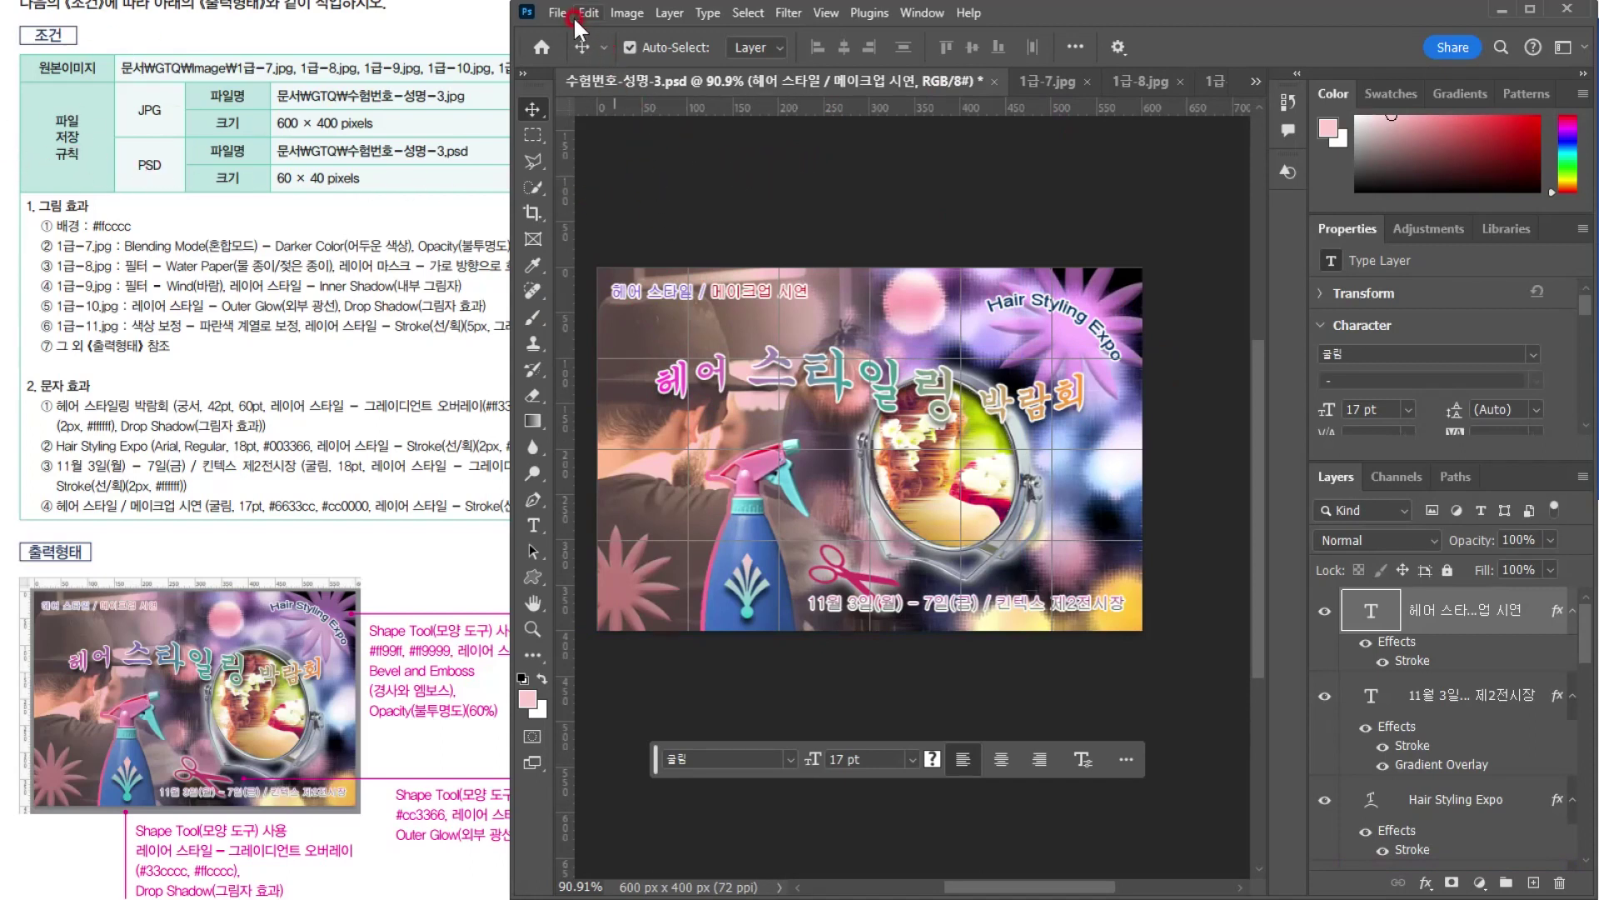
{"action": "left_click", "coordinate": [626, 12]}
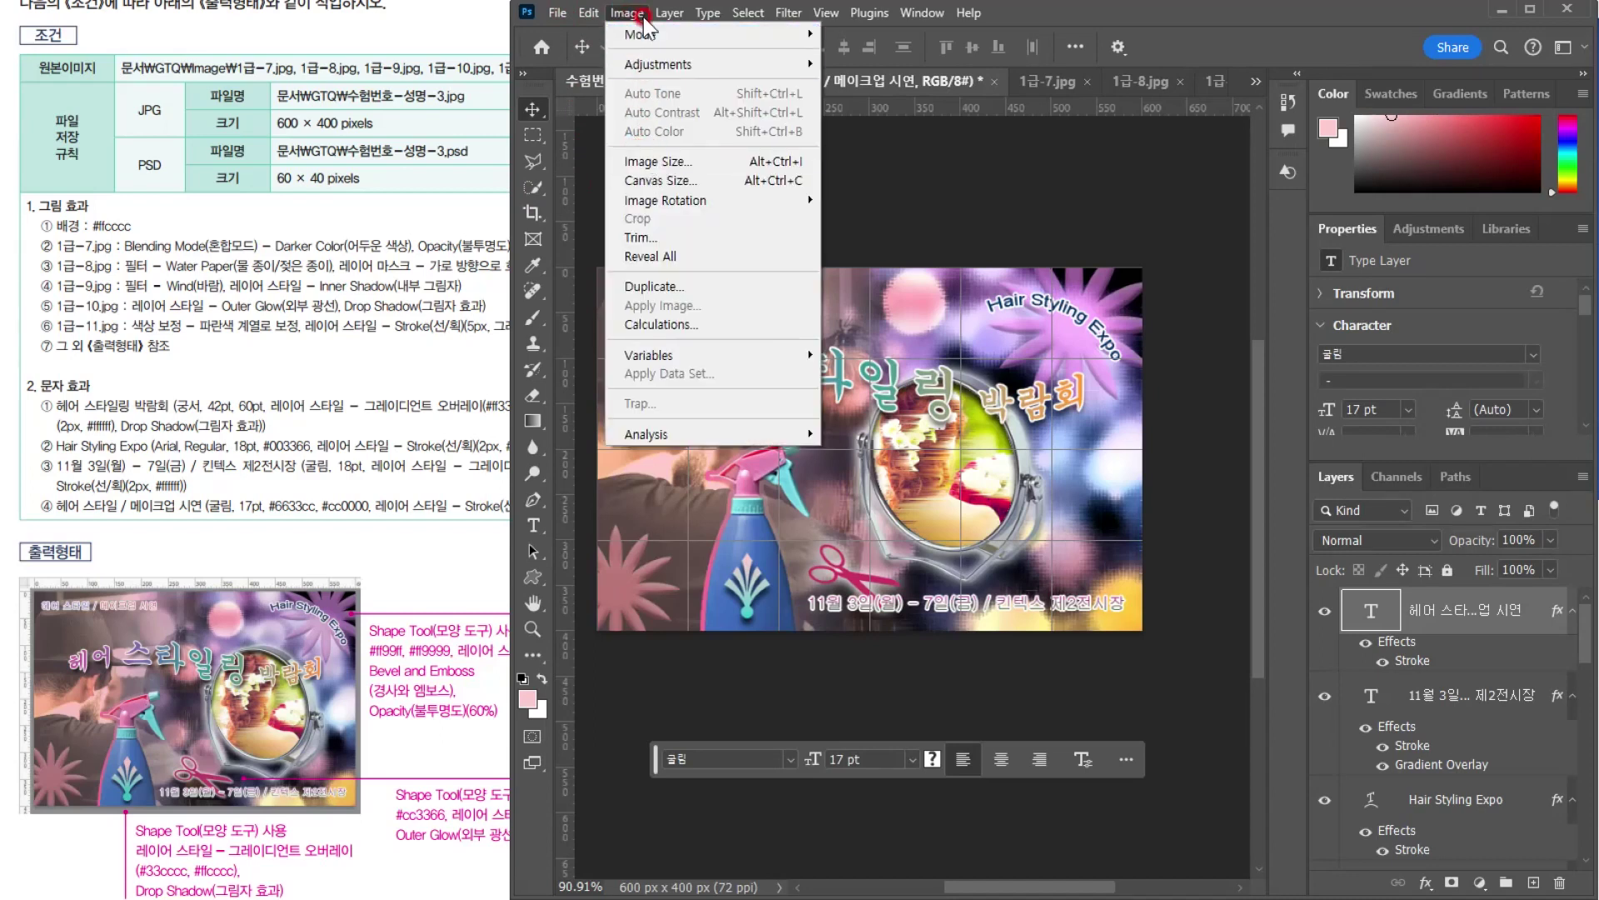
{"action": "left_click", "coordinate": [640, 15]}
{"action": "left_click", "coordinate": [920, 346]}
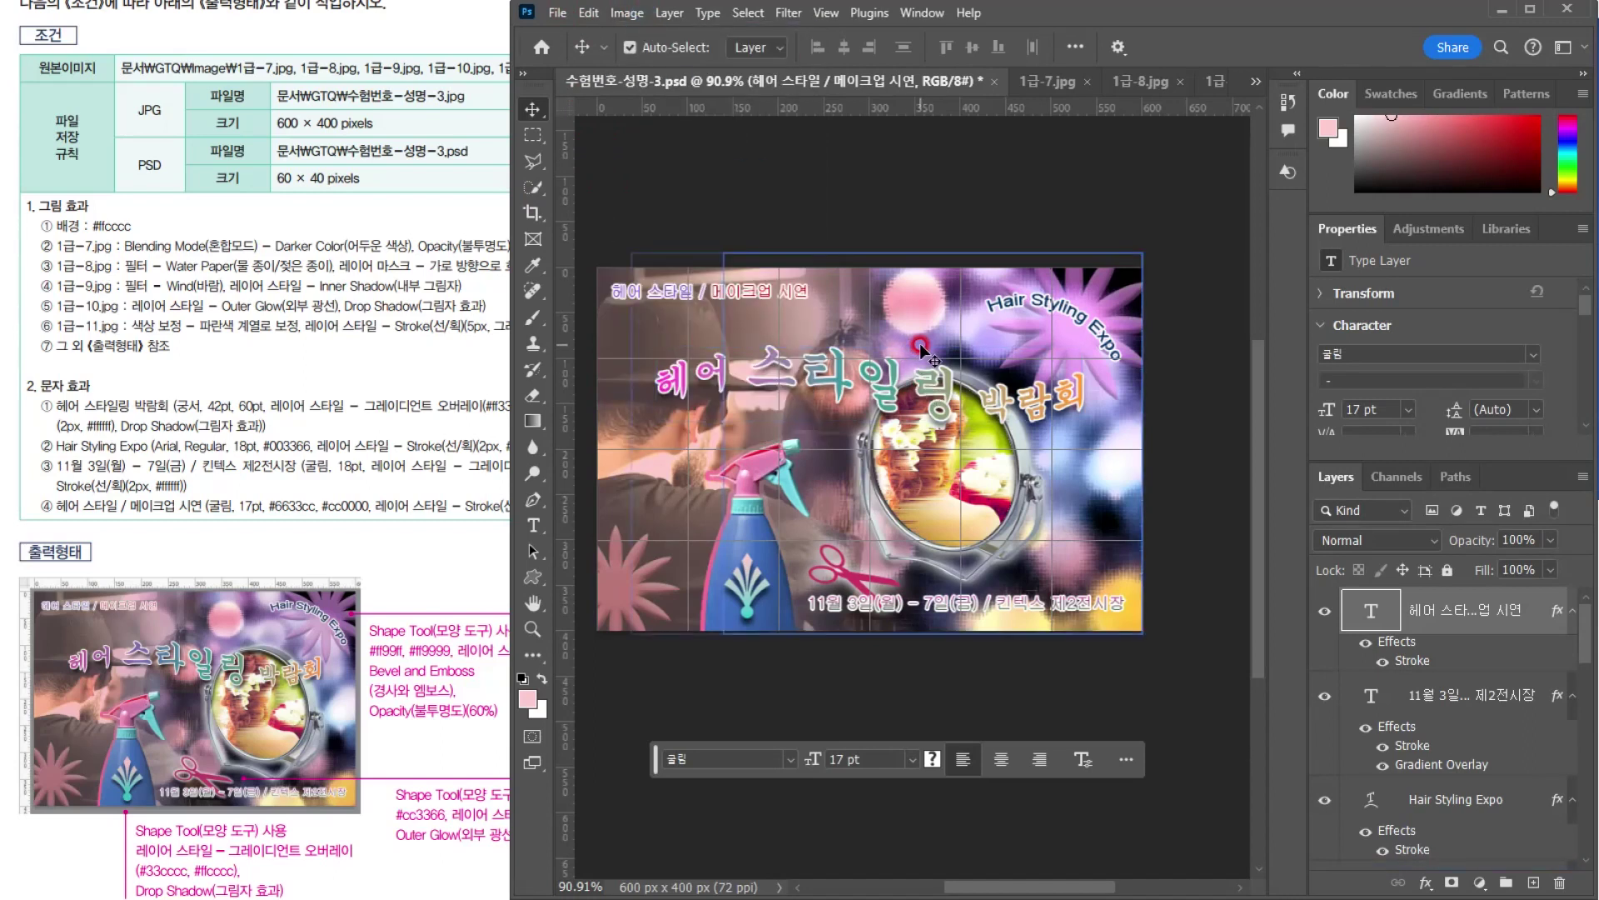
{"action": "left_click", "coordinate": [589, 255]}
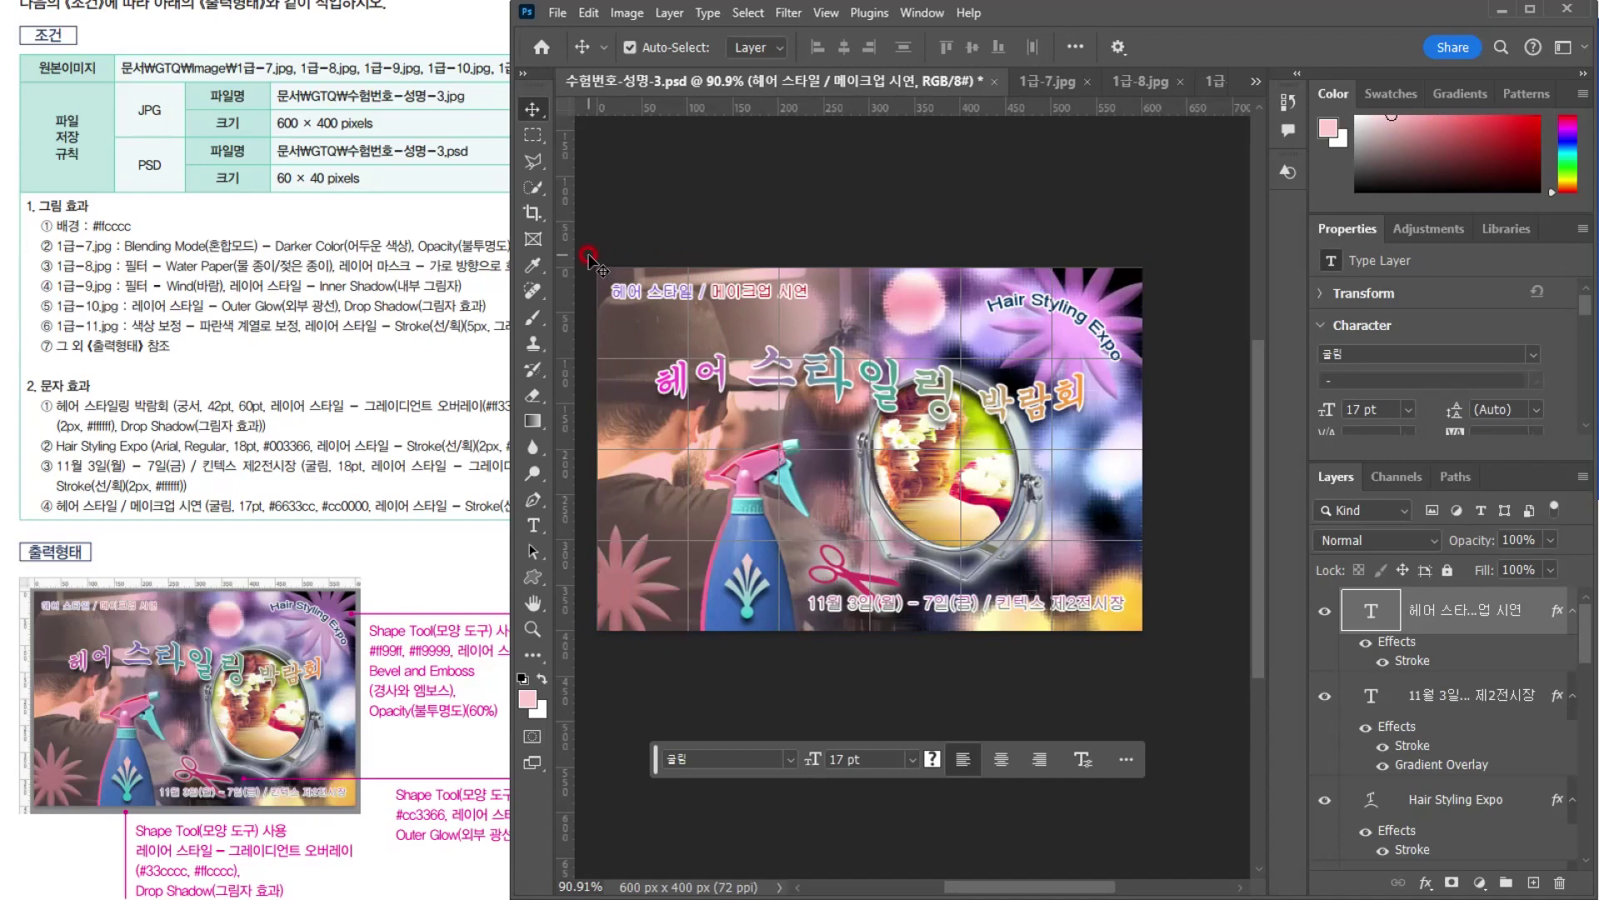